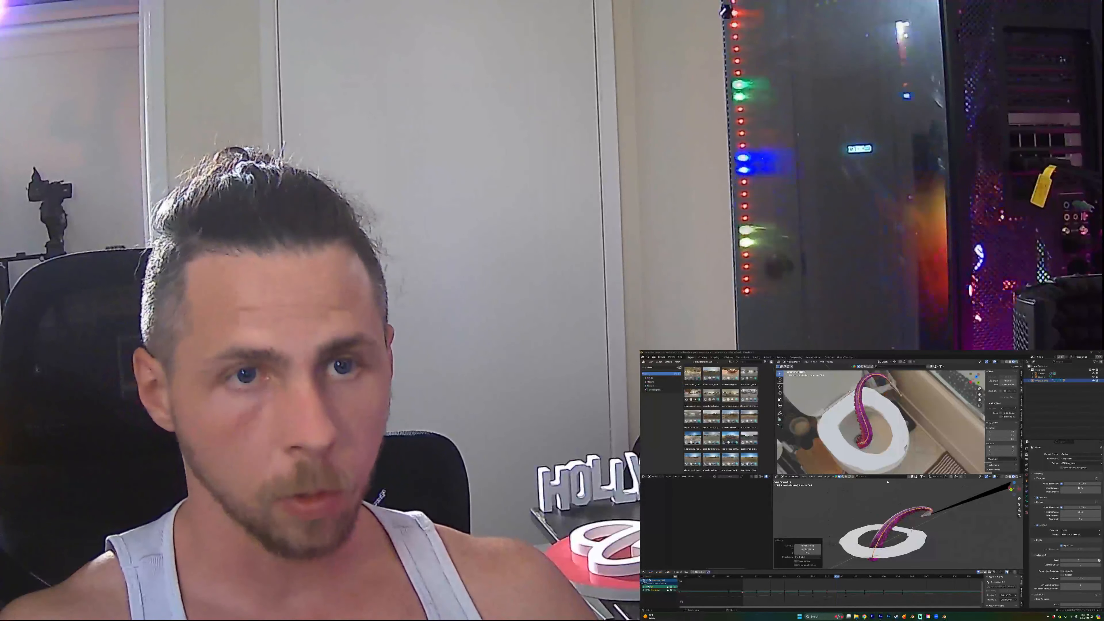
Step: Advance the animation to frame 197 and select the white toilet seat mesh
mouse_move(837, 577)
left_mouse_down()
mouse_move(960, 574)
mouse_move(815, 569)
mouse_move(851, 572)
left_mouse_up()
left_click(912, 453)
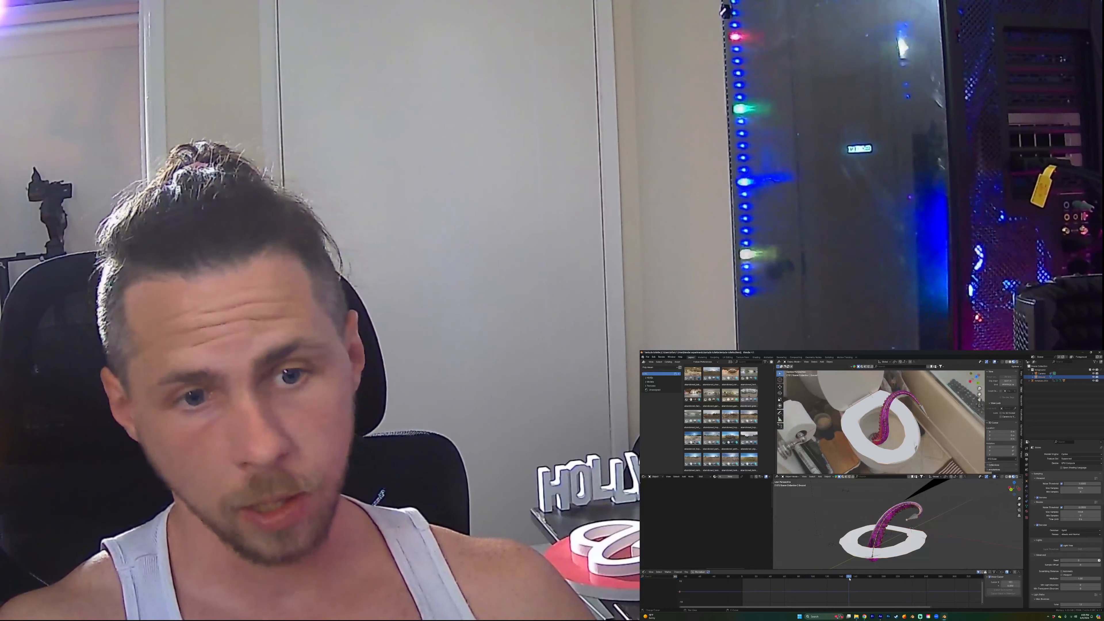
left_click_drag(851, 577, 882, 581)
scroll(898, 525, "up", 1)
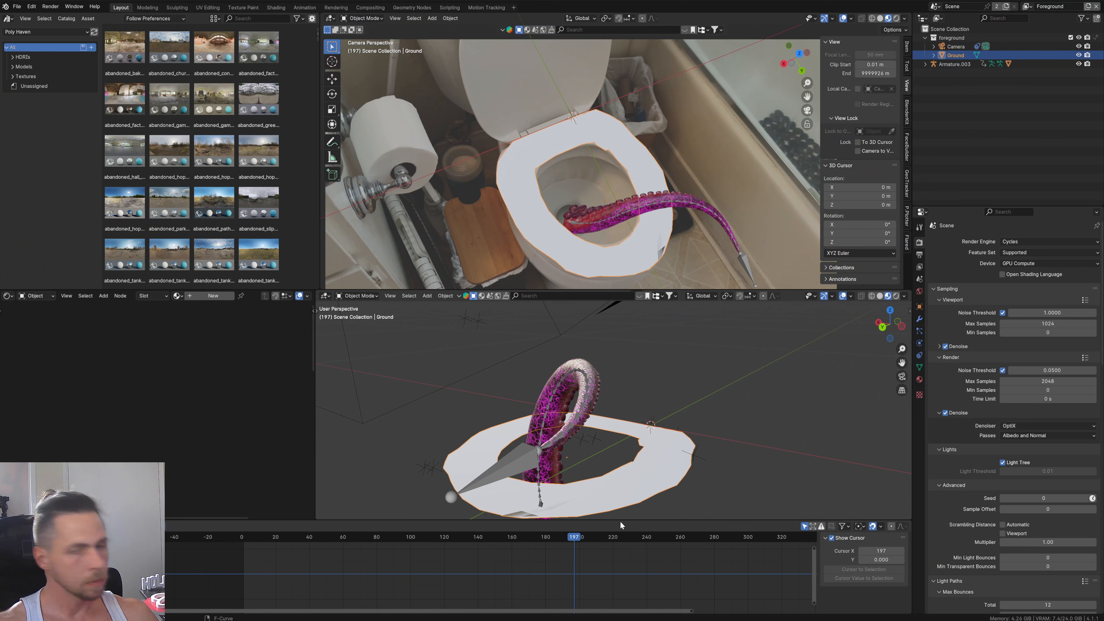
Step: Add a mesh cylinder and scale it down uniformly to about 0.068
scroll(604, 191, "up", 5)
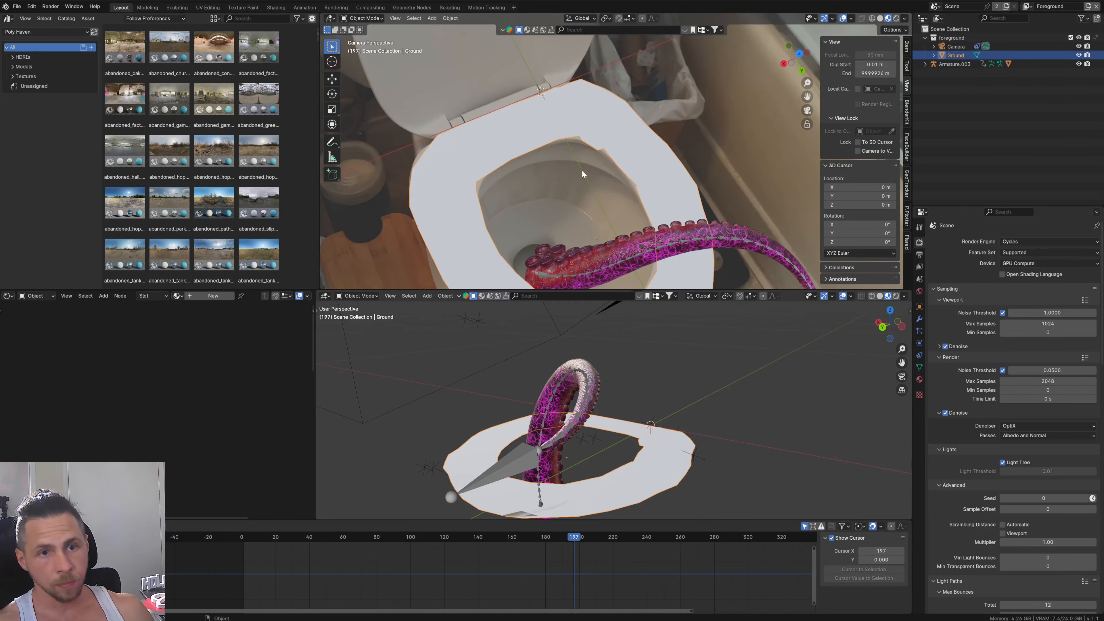
middle_click_drag(608, 475, 674, 470)
key("shift+a")
mouse_move(664, 449)
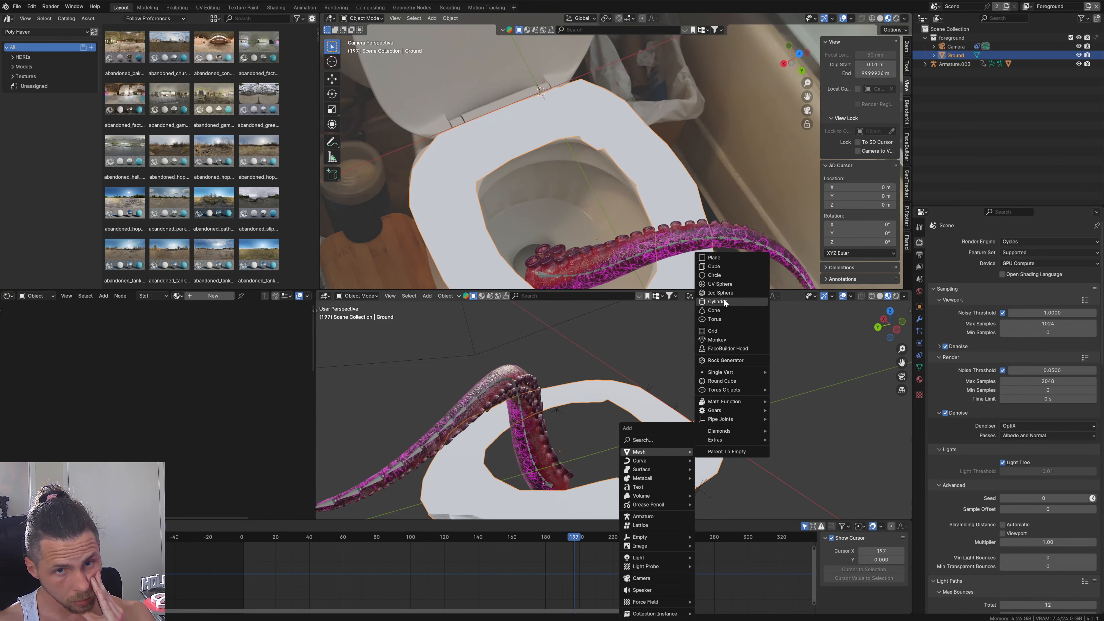
left_click(716, 303)
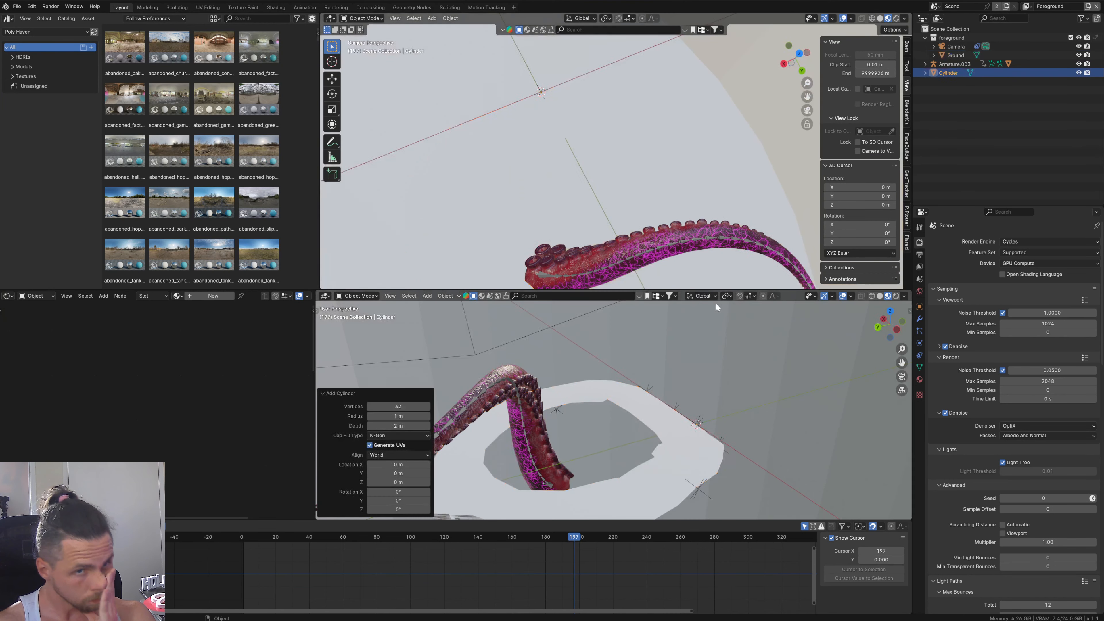
scroll(695, 431, "down", 4)
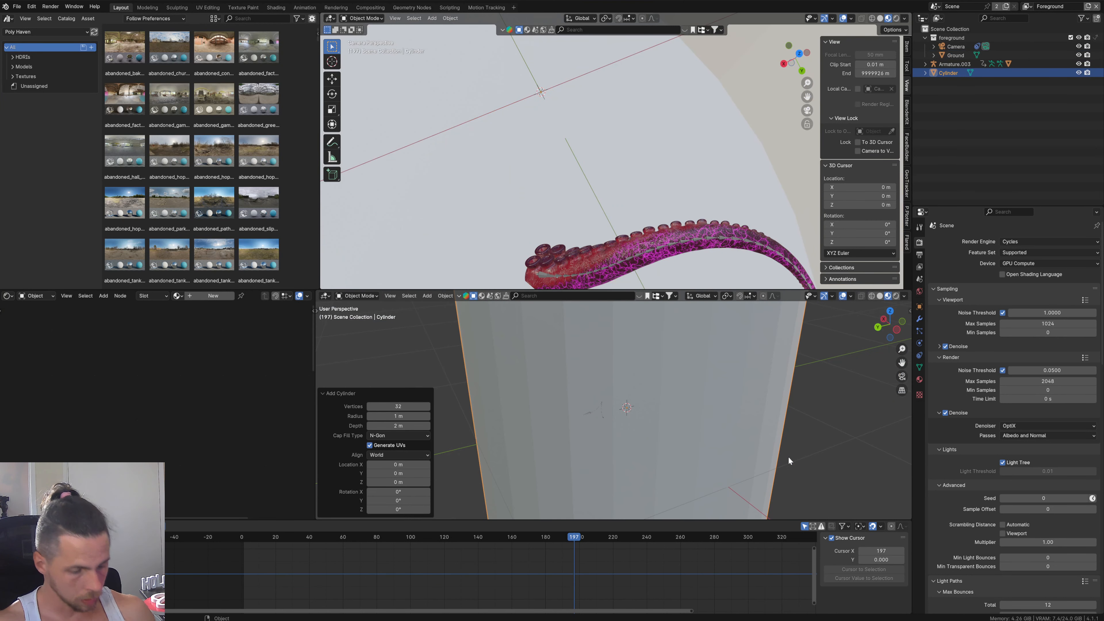
key("s")
left_click(644, 411)
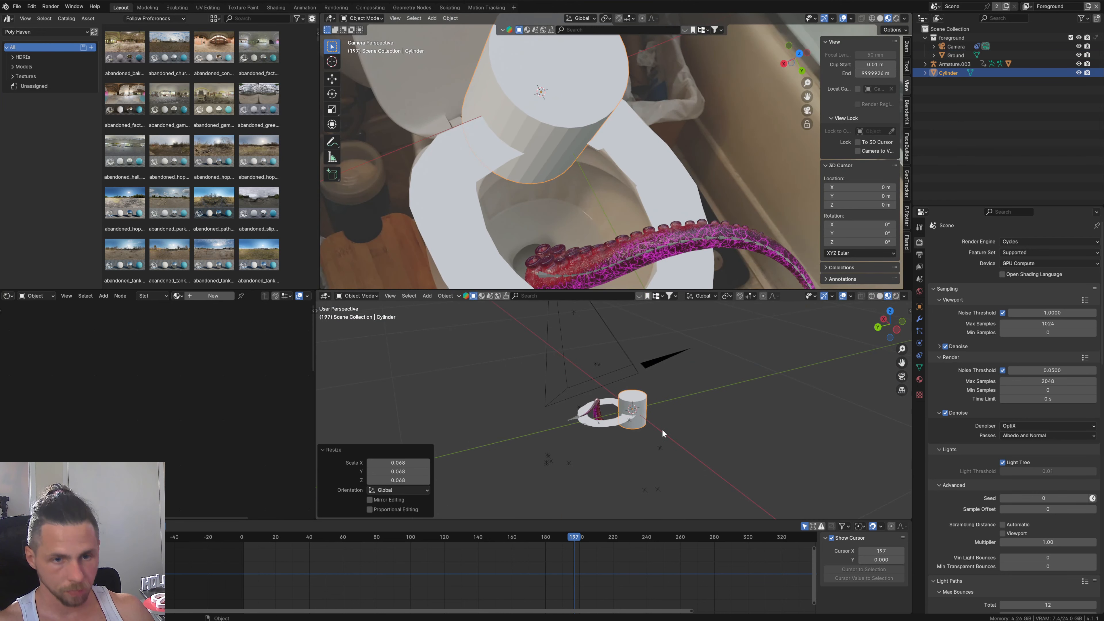
Step: Move the cylinder horizontally about 0.052 m in X and 0.124 m in Y into the seat opening, and scale it up about 1.43
scroll(662, 429, "up", 4)
key("g")
key("shift+z")
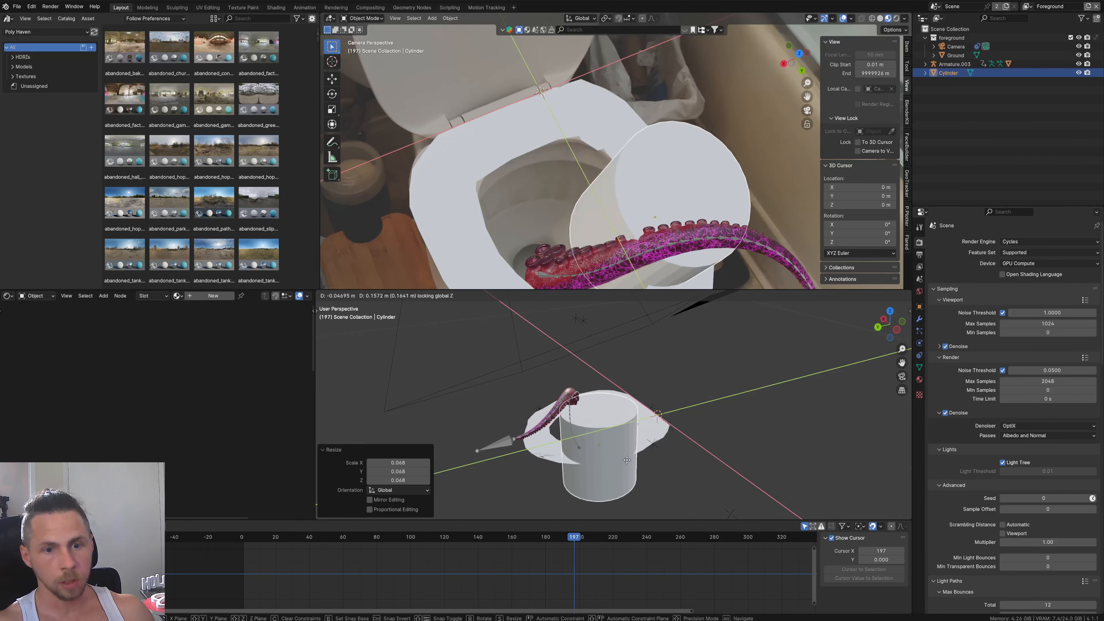
left_click(637, 437)
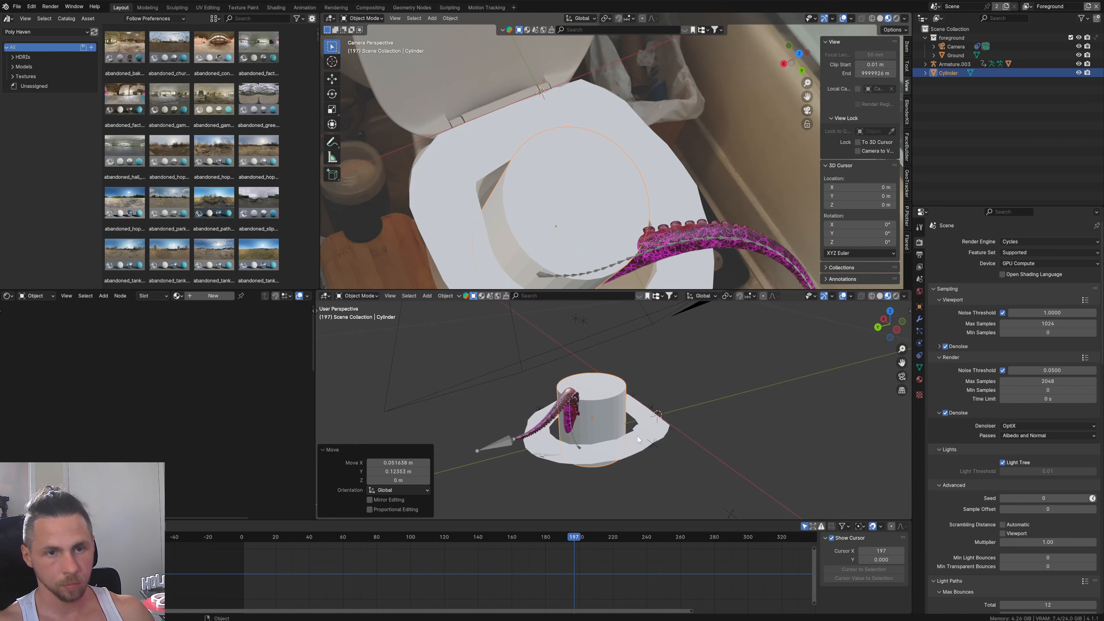
key("s")
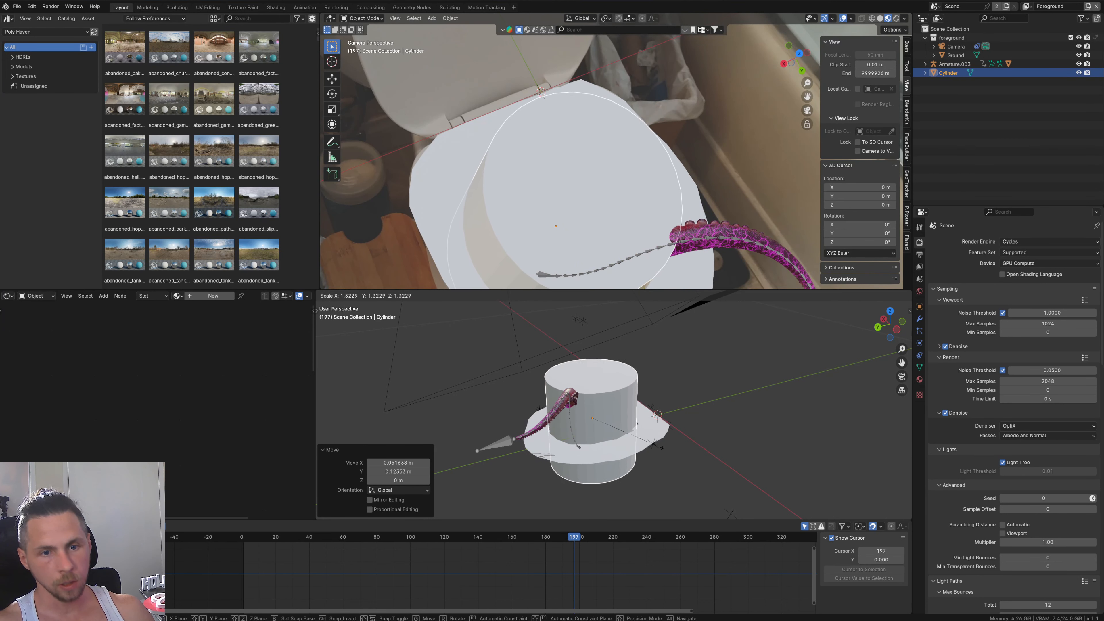
left_click(681, 455)
Step: Lower the cylinder about 0.099 m below the seat, and shift it horizontally about -0.006 m in X and 0.008 m in Y
key("g")
key("z")
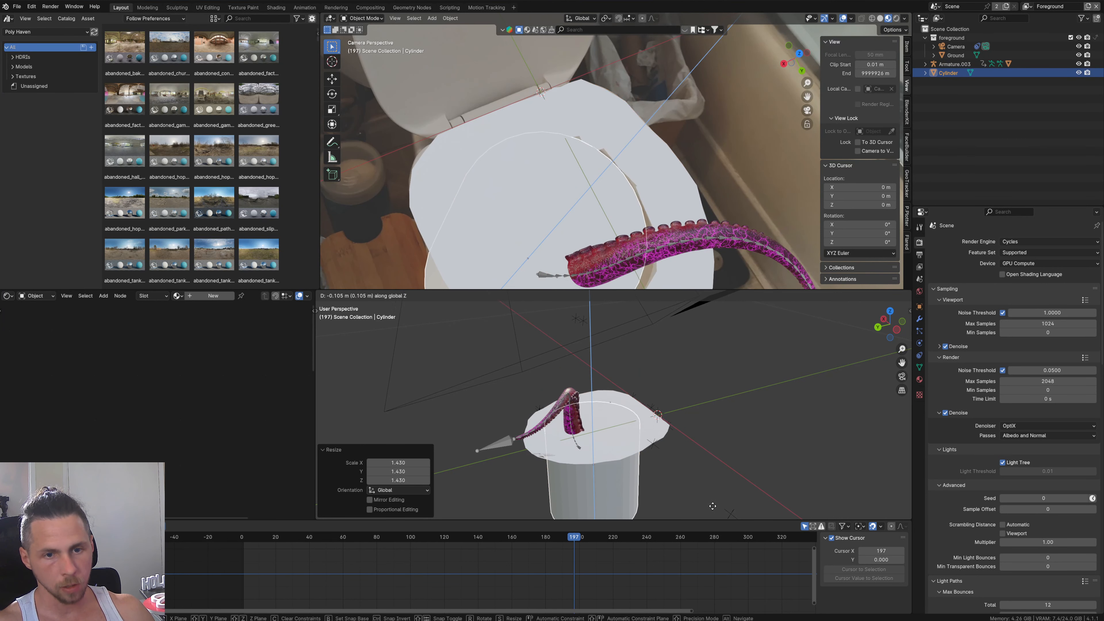
left_click(688, 495)
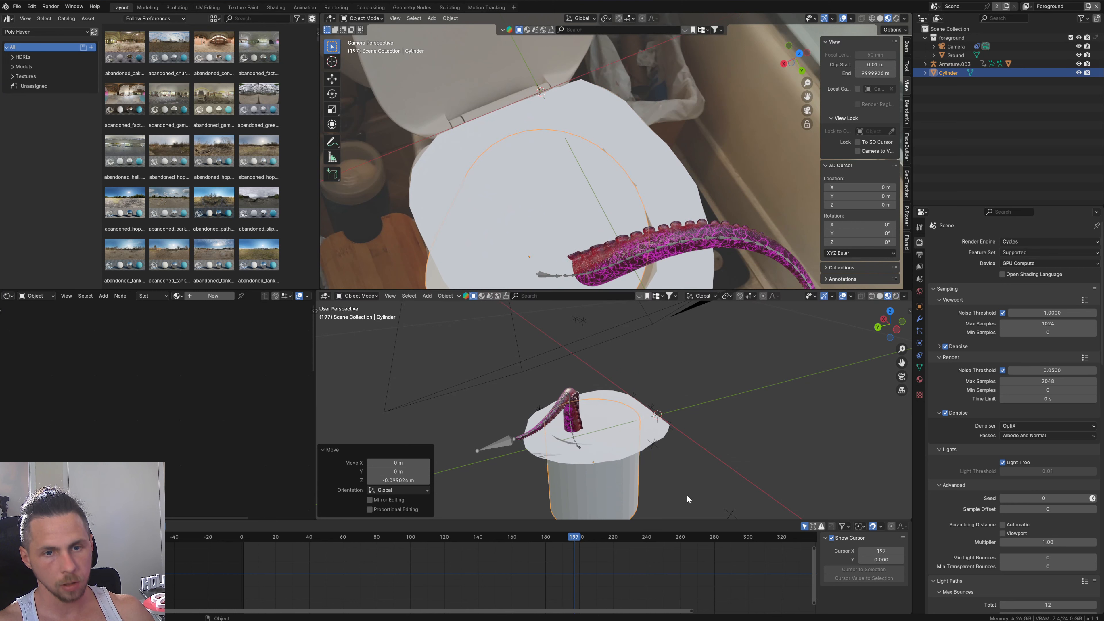
scroll(619, 450, "up", 4)
middle_click_drag(618, 450, 685, 480)
key("g")
key("z")
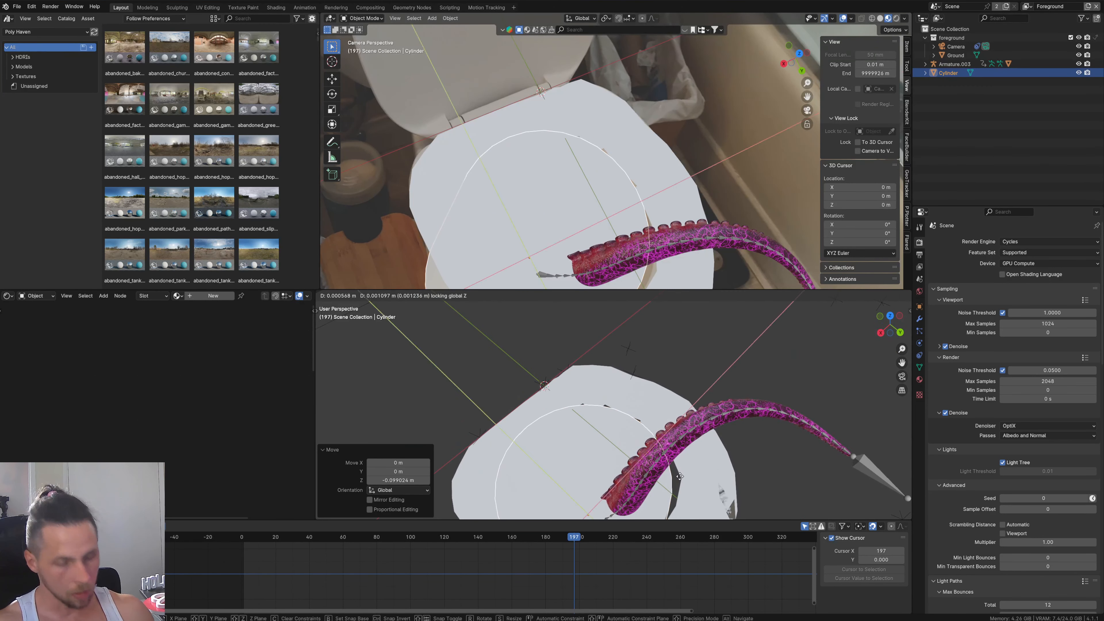
left_click(684, 474)
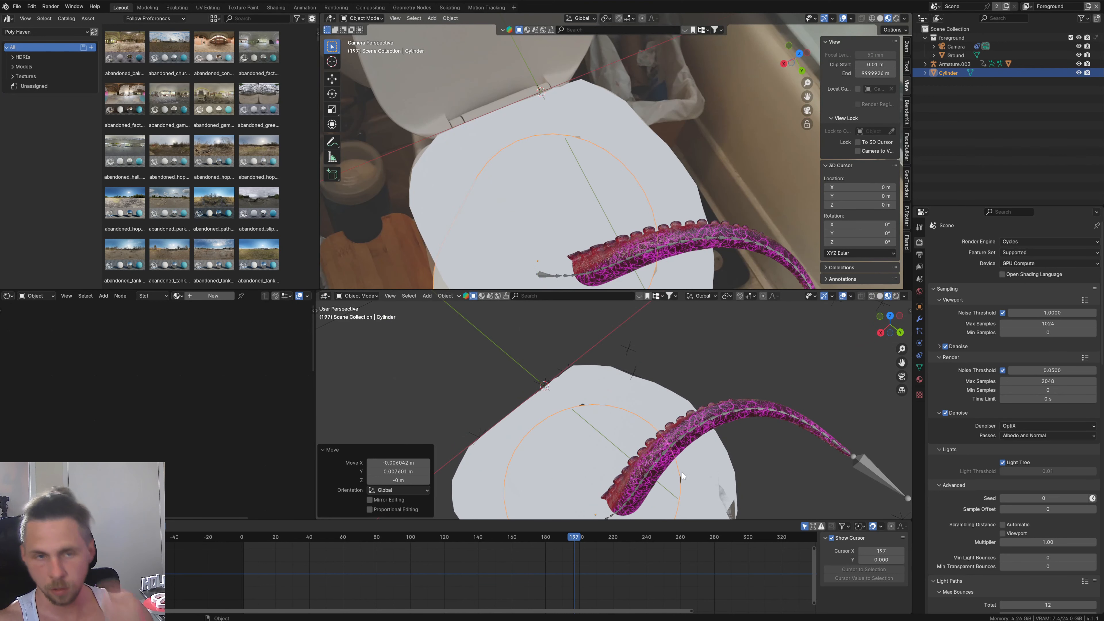
Step: Isolate the cylinder in local view and delete its top face in Edit Mode
scroll(651, 468, "down", 5)
mouse_move(646, 462)
middle_mouse_down()
mouse_move(639, 421)
mouse_move(641, 481)
middle_mouse_up()
scroll(640, 448, "up", 2)
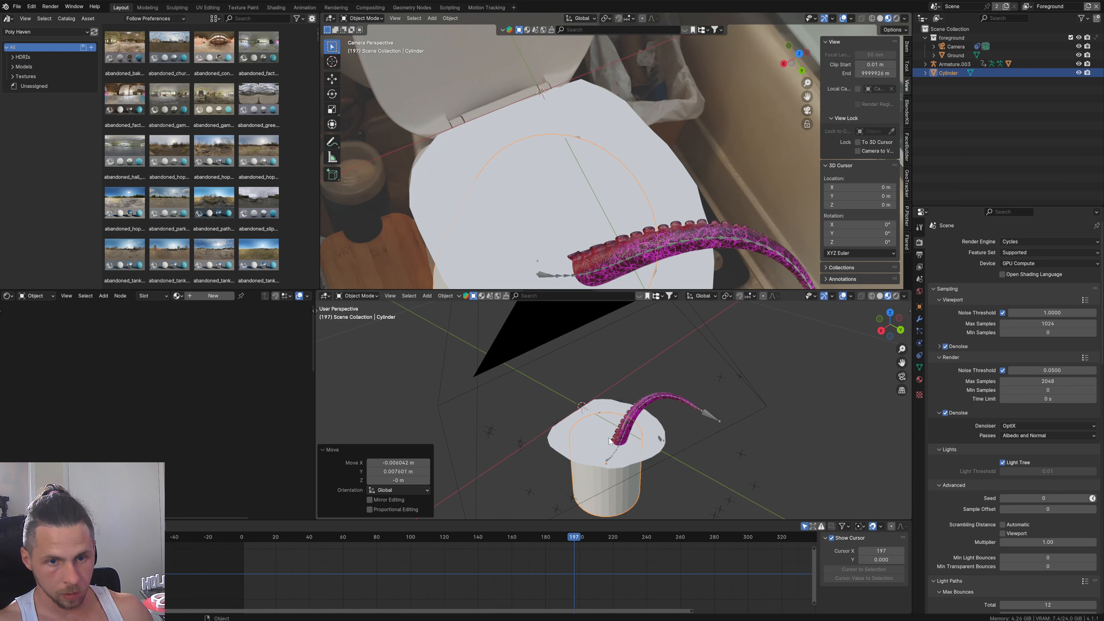
key("KP_Divide")
scroll(627, 430, "up", 4)
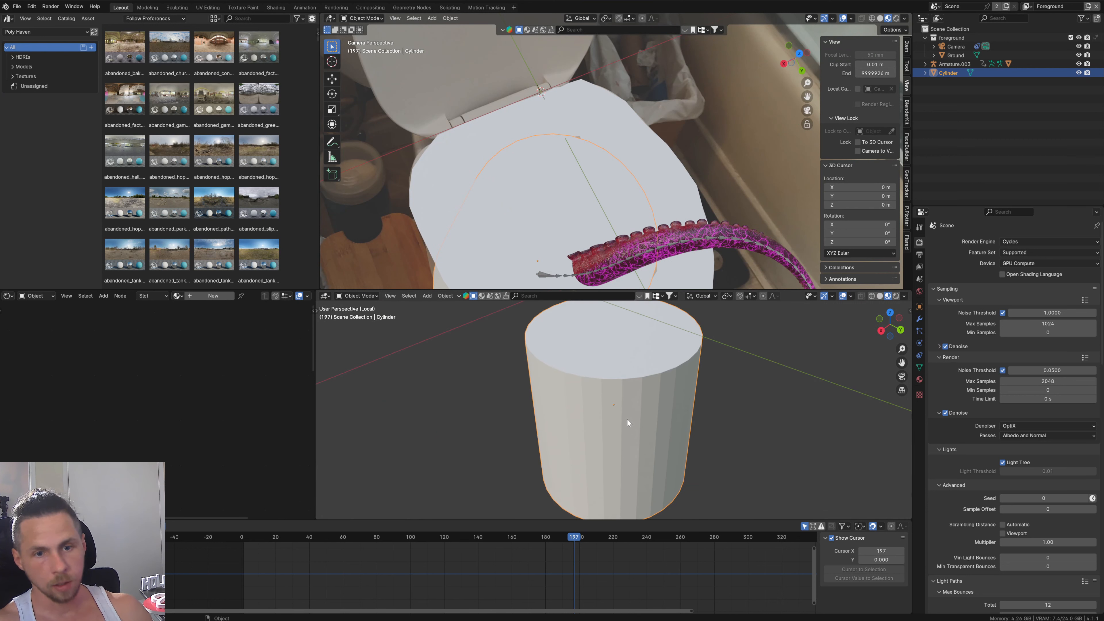
key("Tab")
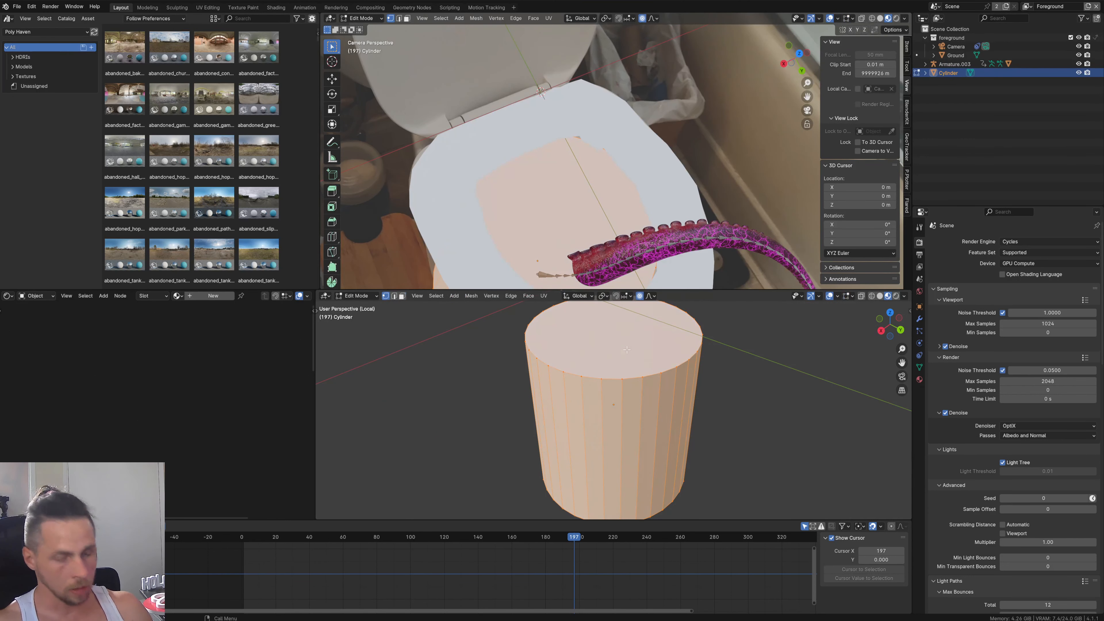
key("3")
key("alt+a")
key("x")
left_click(618, 340)
middle_click_drag(639, 351, 652, 417)
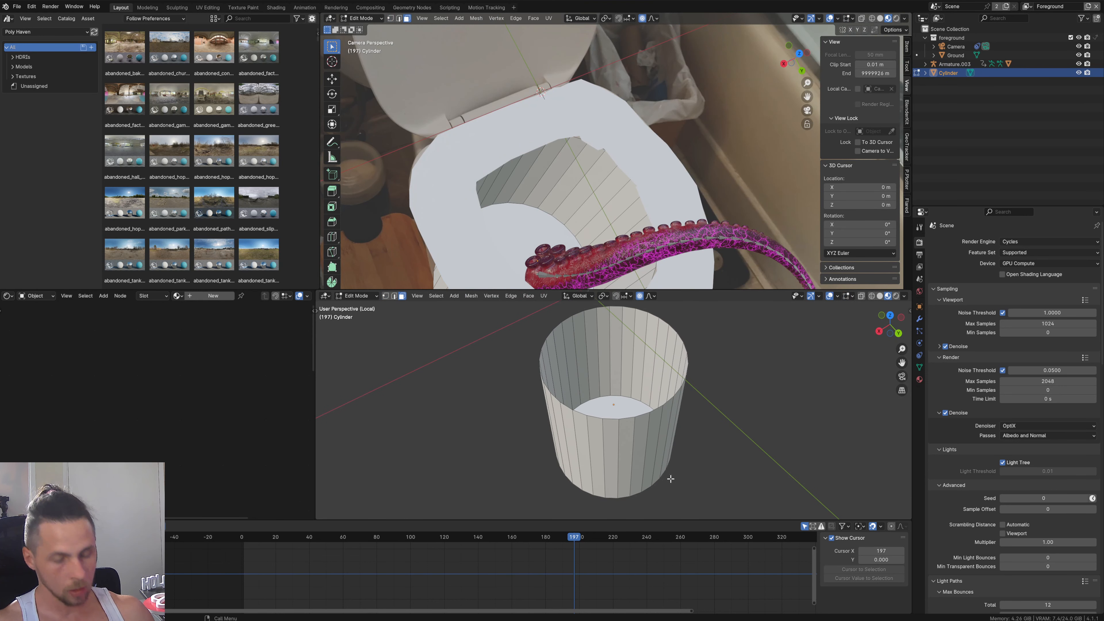
Step: Scale the cylinder's bottom edge loop to about 0.38 and raise it about 0.053 m along Z to form a tapered bowl
left_click(648, 488)
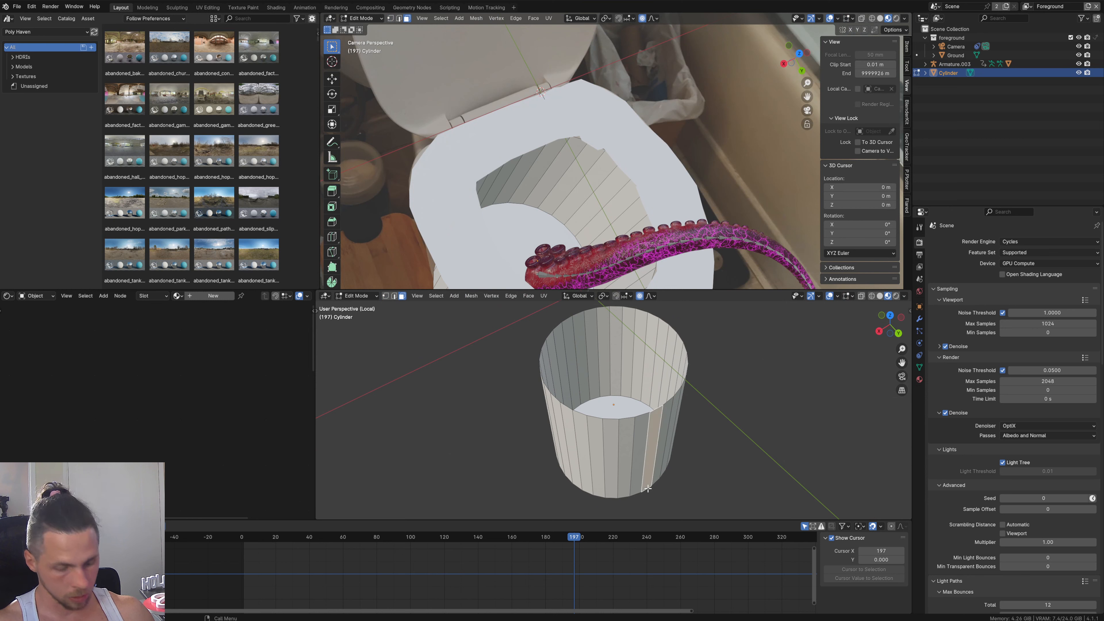
key("2")
left_click(648, 489, "alt")
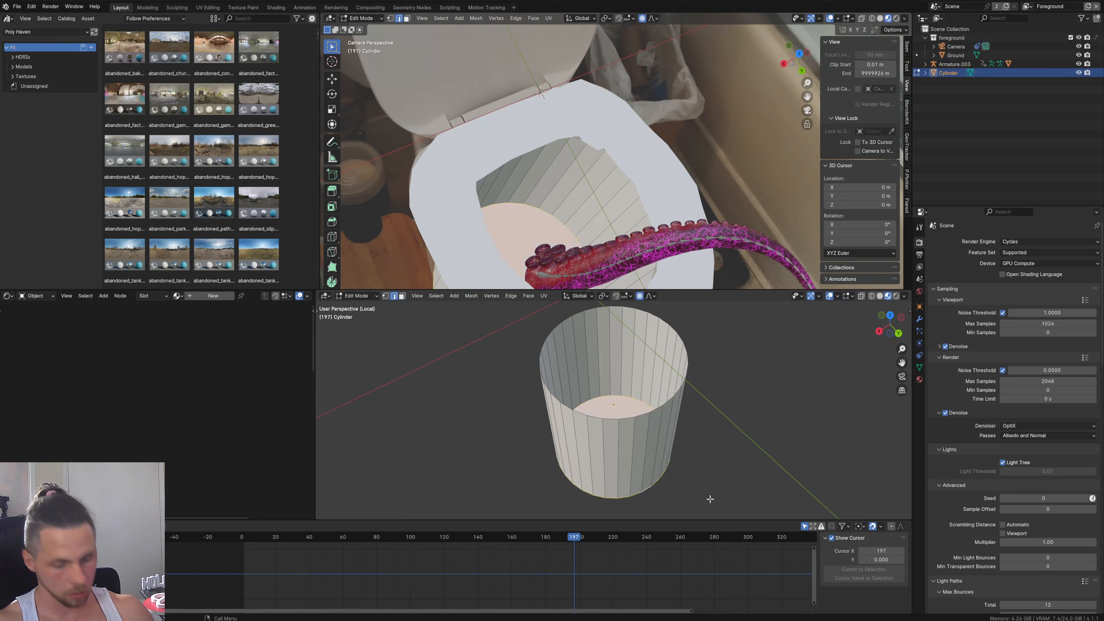
key("s")
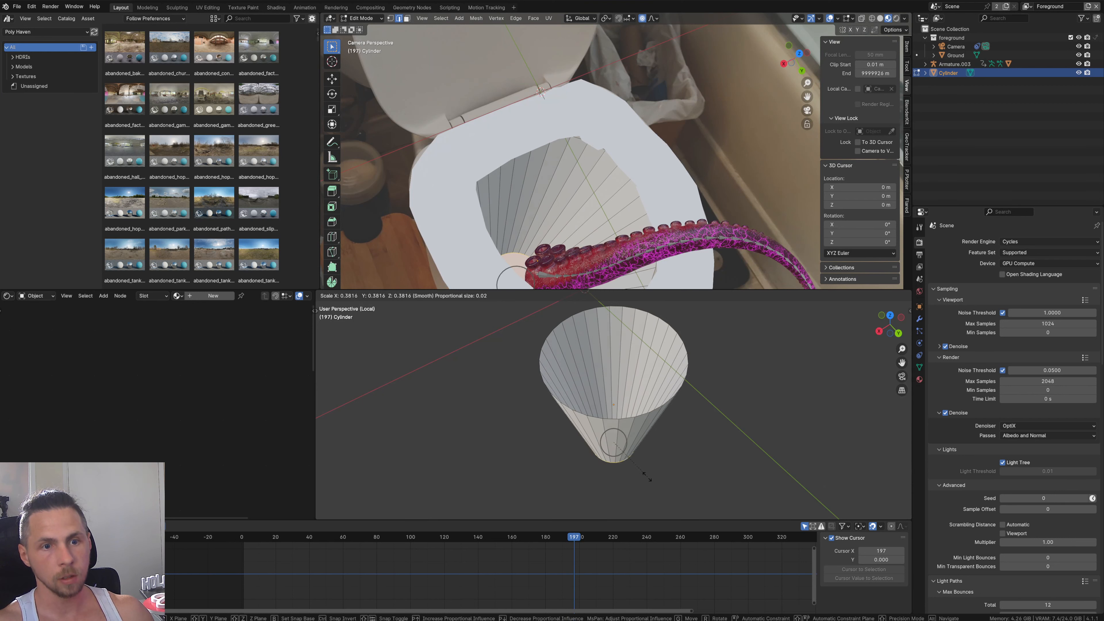
left_click(655, 476)
middle_click_drag(655, 476, 665, 442)
key("g")
key("z")
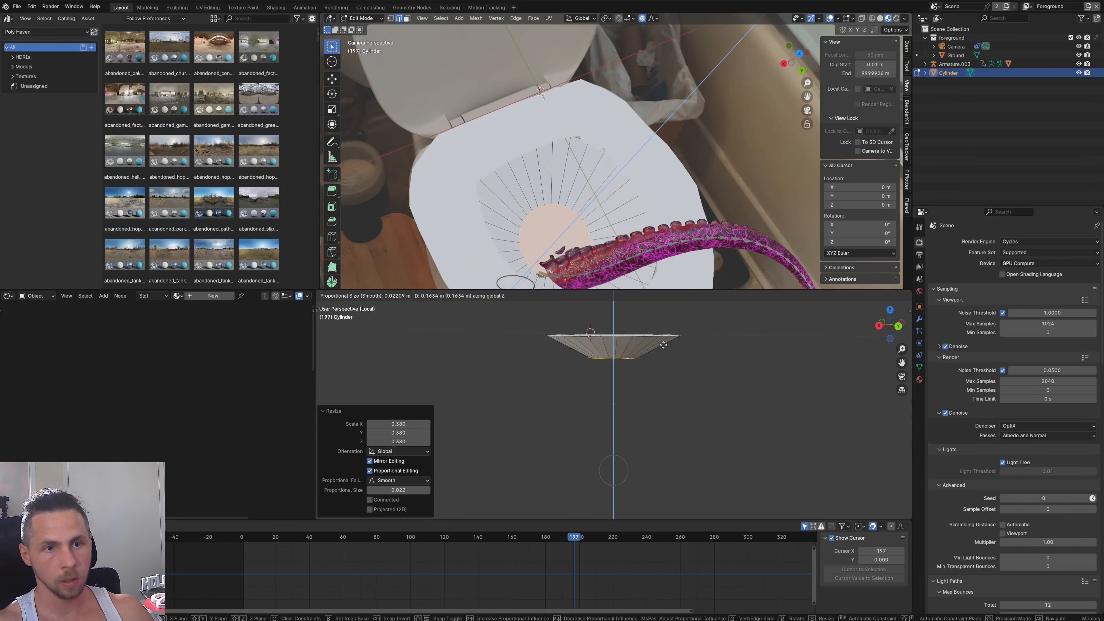
left_click(660, 400)
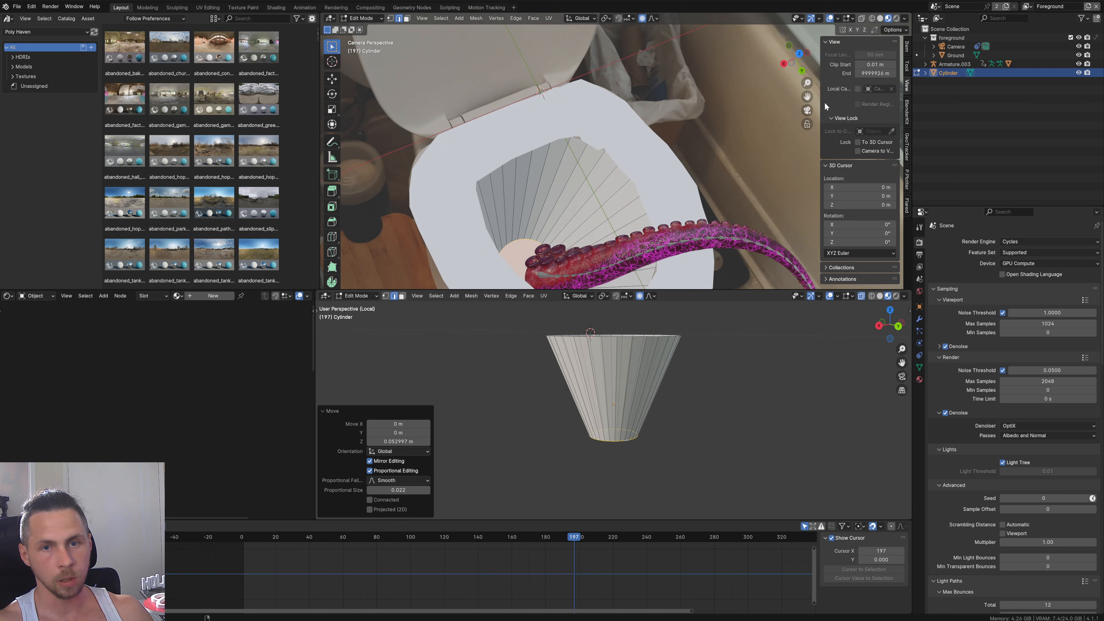
Step: Enable X-ray display in the camera view and exit local view in the perspective view
left_click(861, 18)
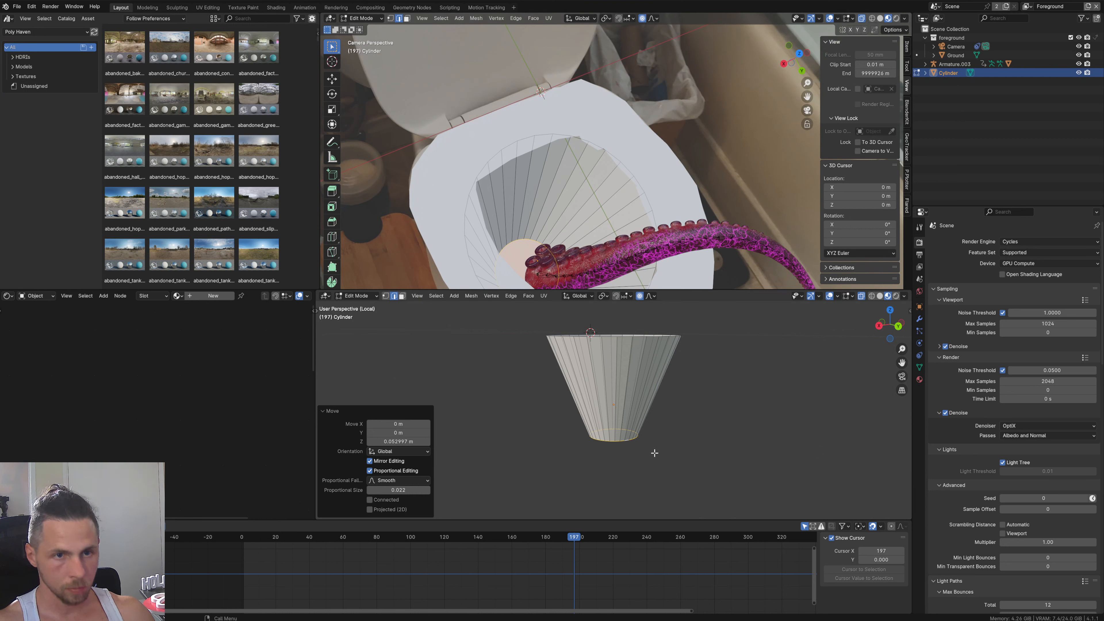
middle_click_drag(645, 449, 663, 484)
key("slash")
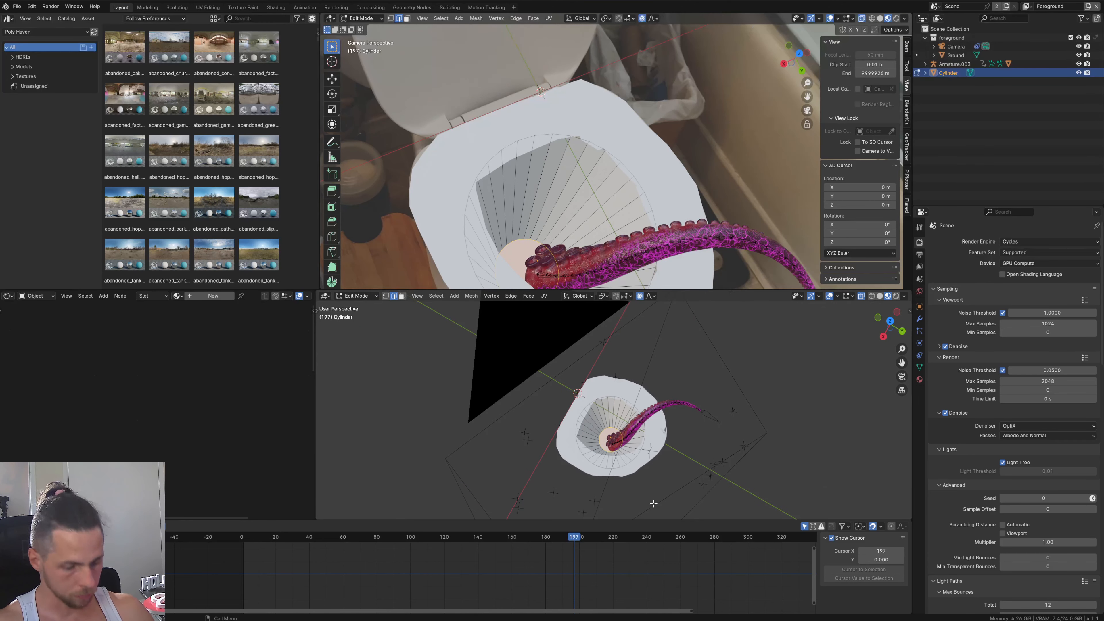
Step: Raise the bowl's bottom edge loop about 0.04 m along Z
key("g")
key("z")
scroll(654, 505, "up", 5)
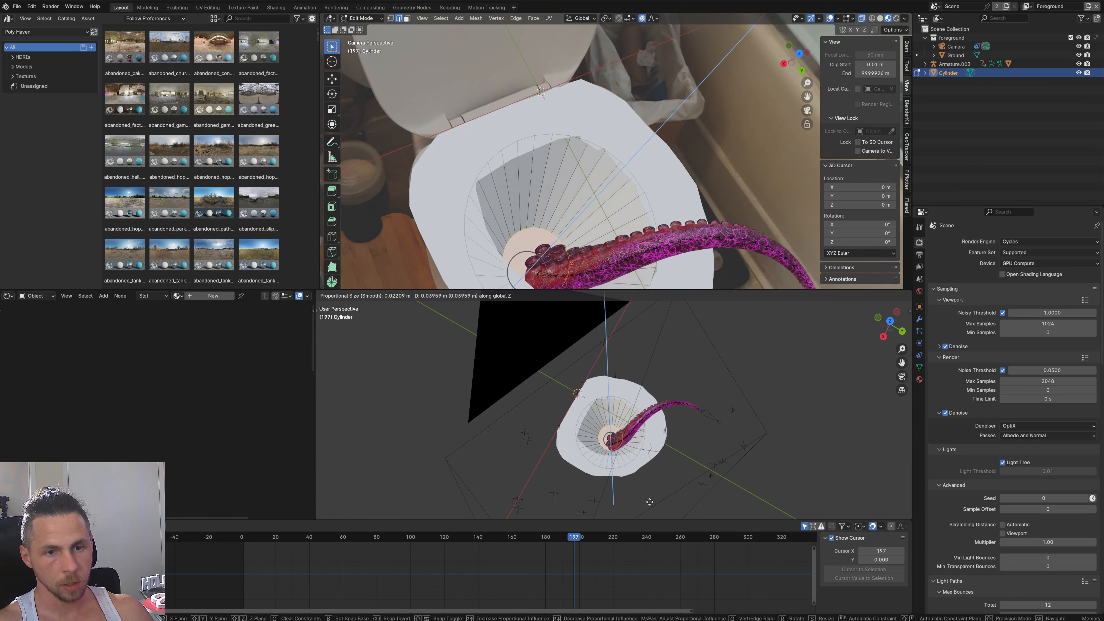
left_click(650, 502)
Step: Delete the bowl's bottom face around the base of the tentacle
scroll(635, 490, "up", 2)
scroll(634, 491, "up", 2)
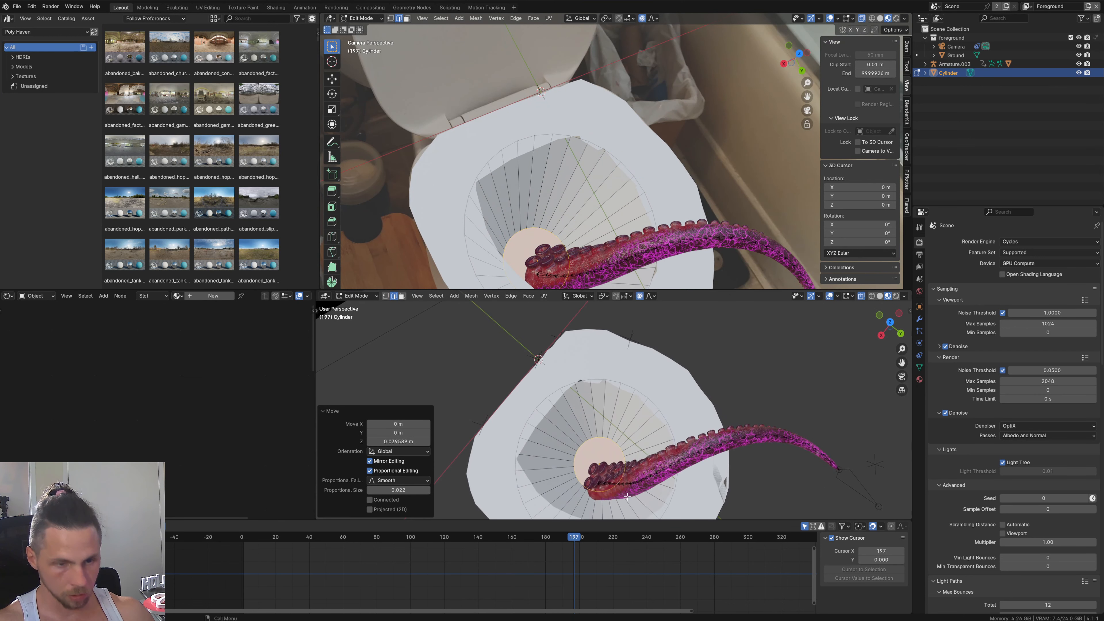
key("alt+a")
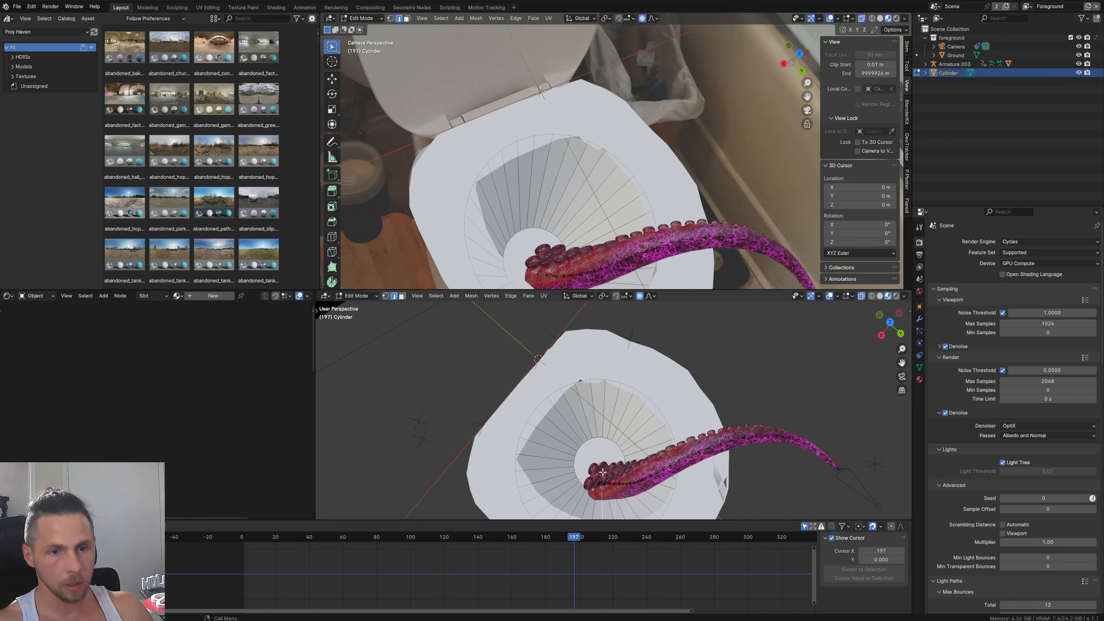
key("3")
key("x")
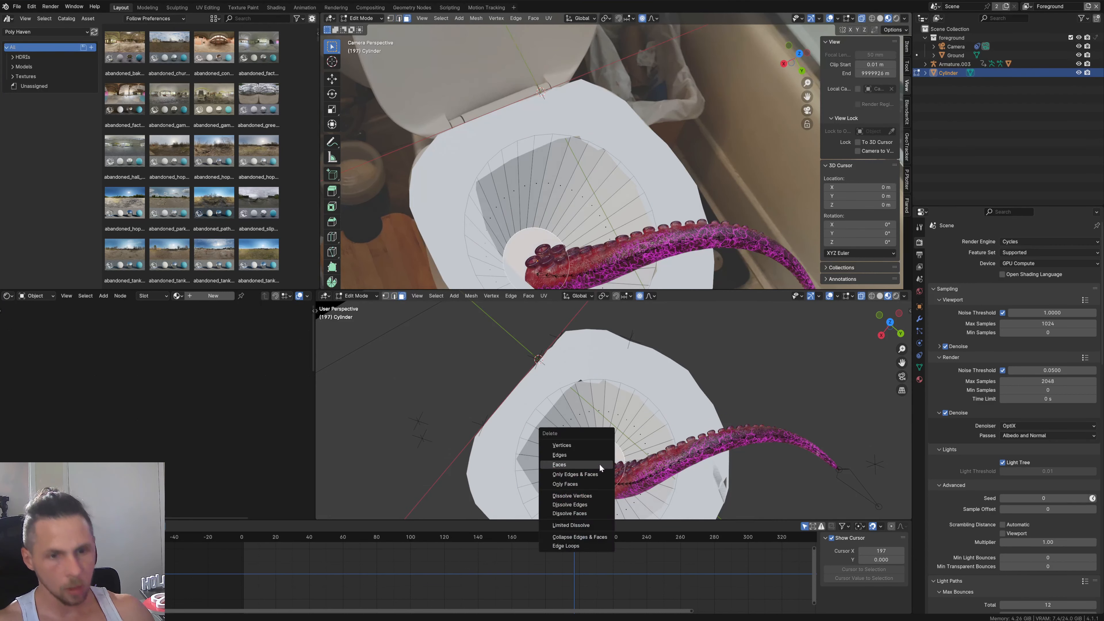
left_click(590, 465)
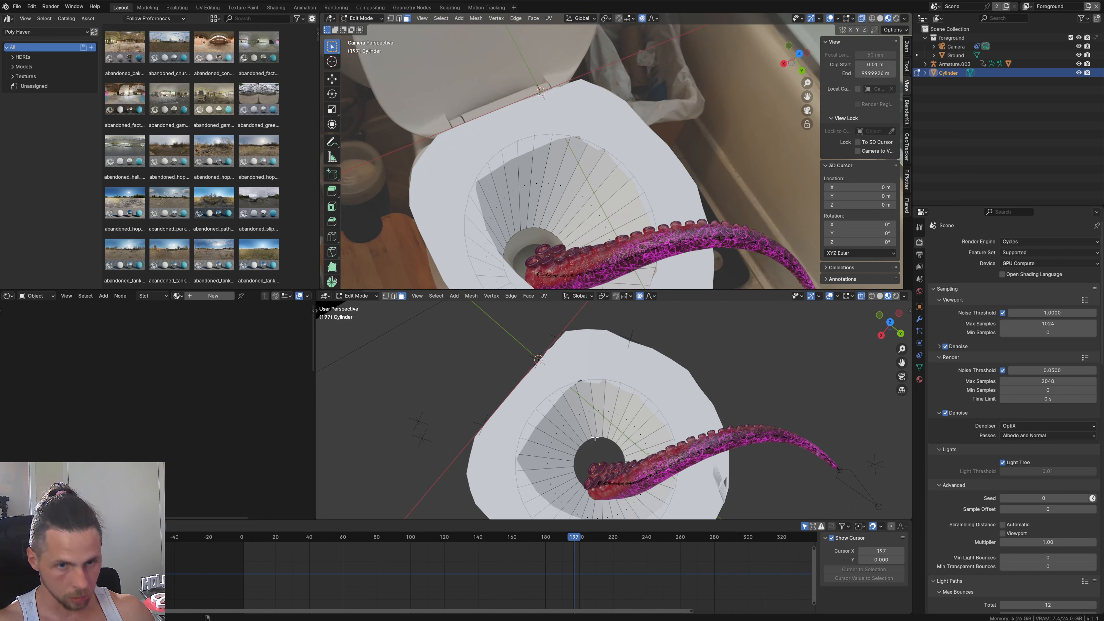
Step: Scale the bowl's bottom edge loop to about 0.705 and shift it about 0.007 m horizontally toward the tentacle's base
key("2")
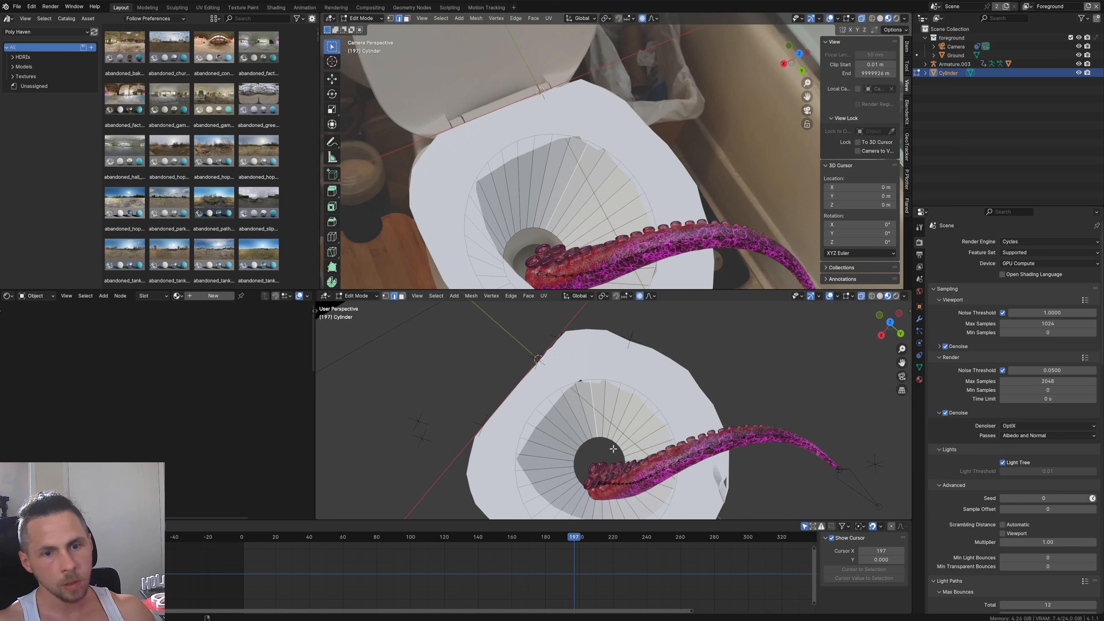
left_click(623, 447, "alt")
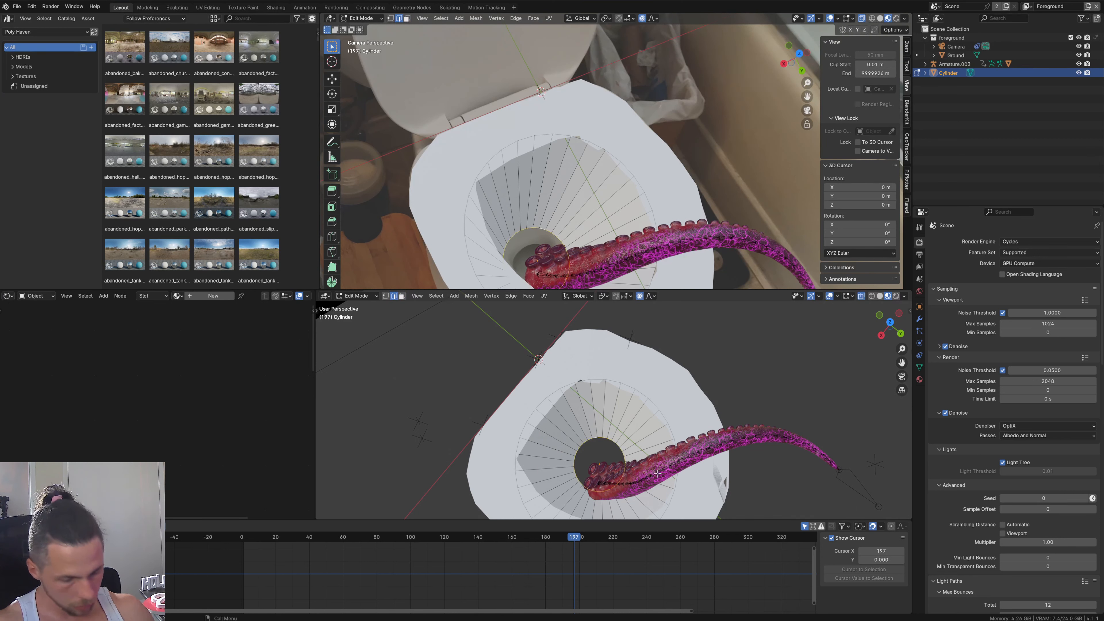
key("s")
left_click(640, 465)
key("g")
key("shift+z")
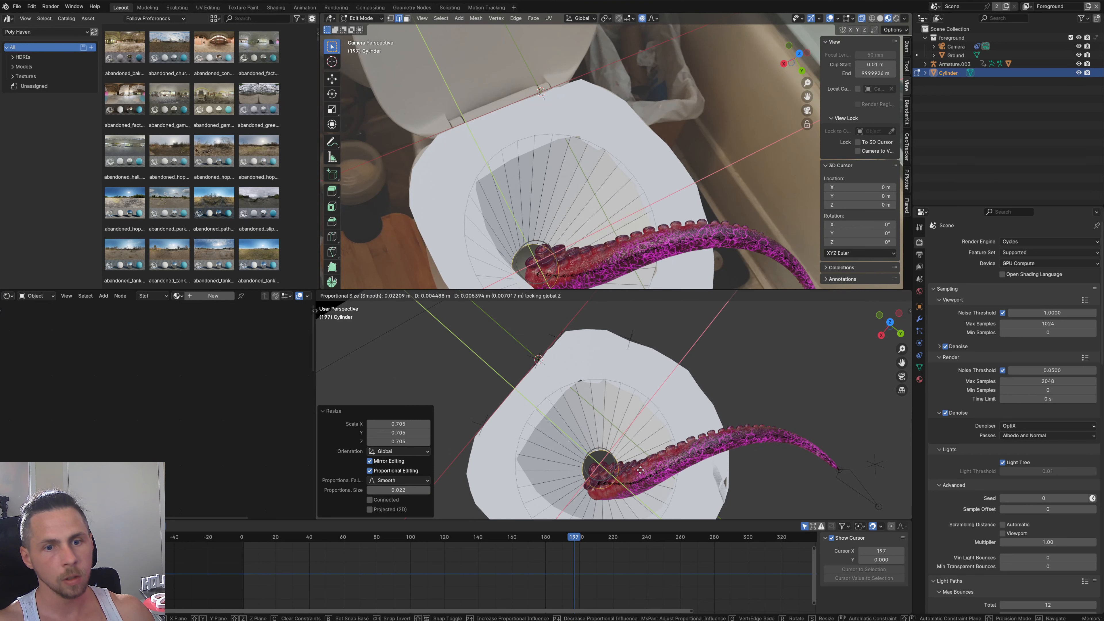
left_click(640, 470)
Step: Add one centred horizontal loop cut around the bowl's wall with a slide factor of 0
key("ctrl+r")
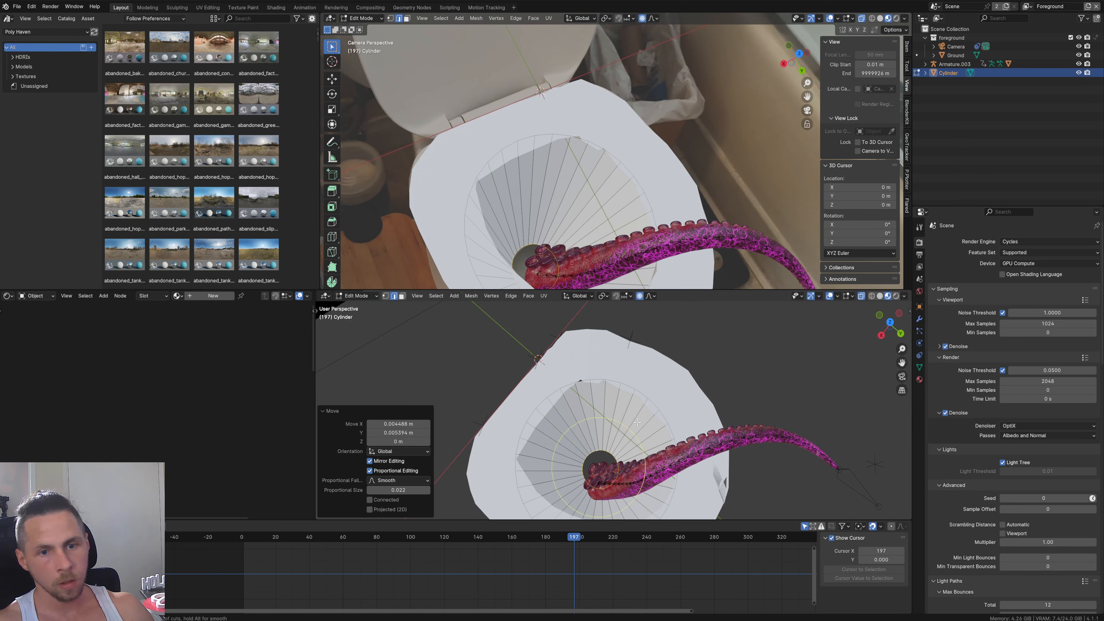
left_click(637, 422)
right_click(638, 424)
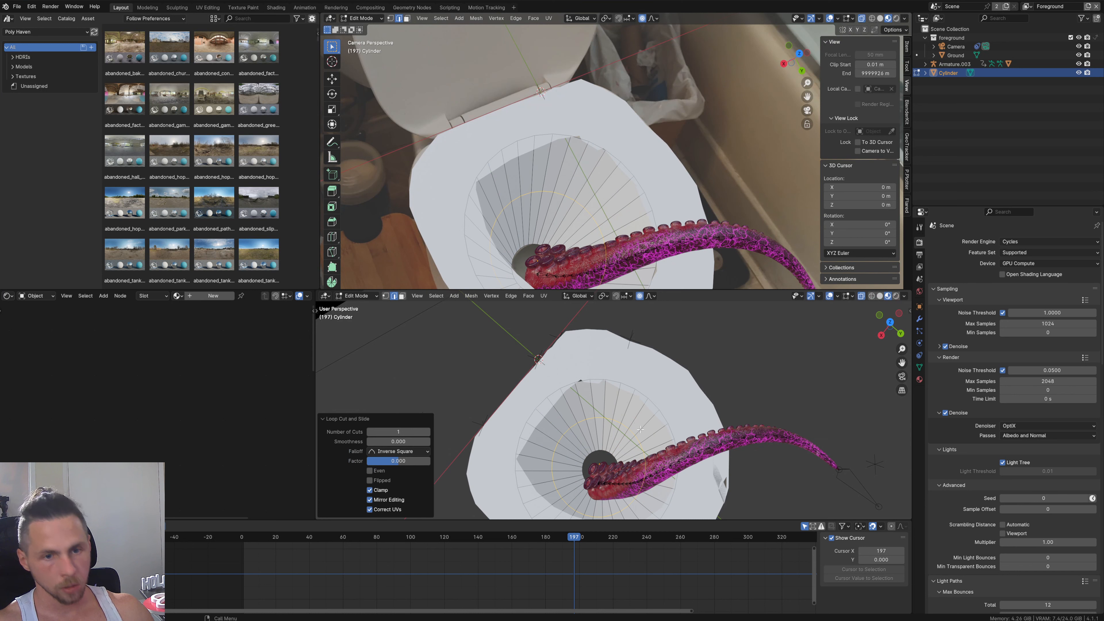
Step: Scale the bowl wall's middle edge loop to about 1.089, and add a centred loop cut above it scaled to about 0.988
key("s")
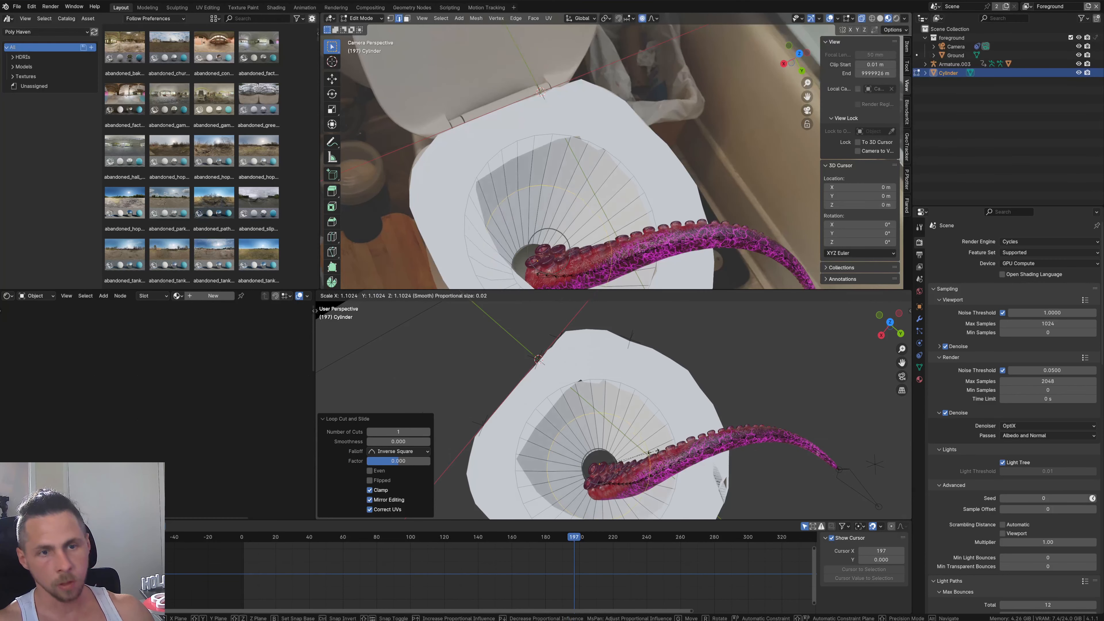
left_click(628, 442)
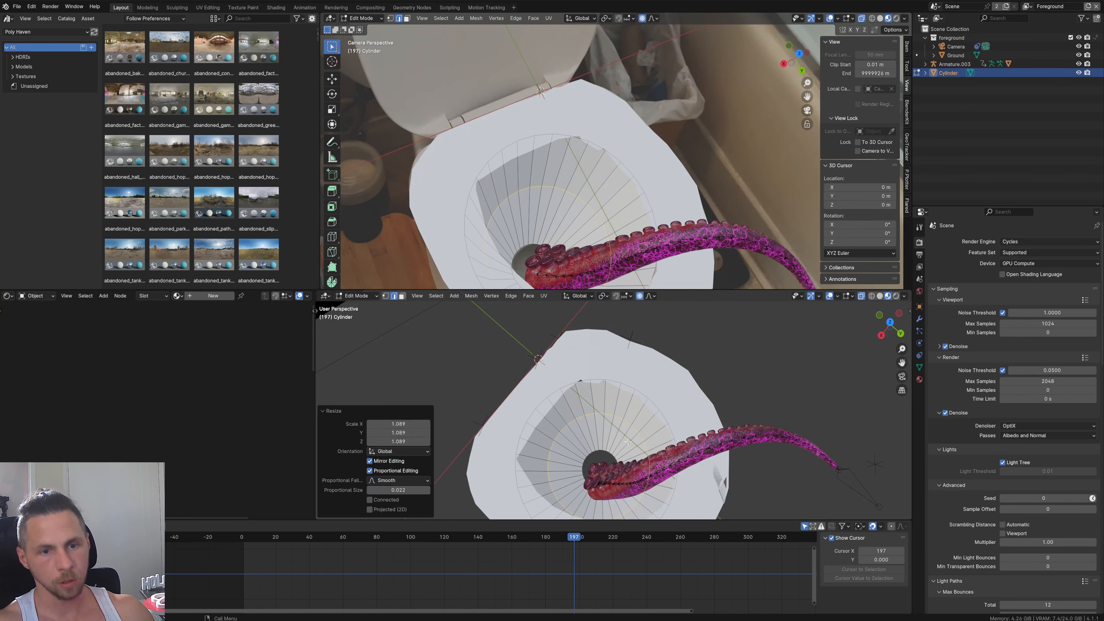
key("ctrl+r")
left_click(619, 399)
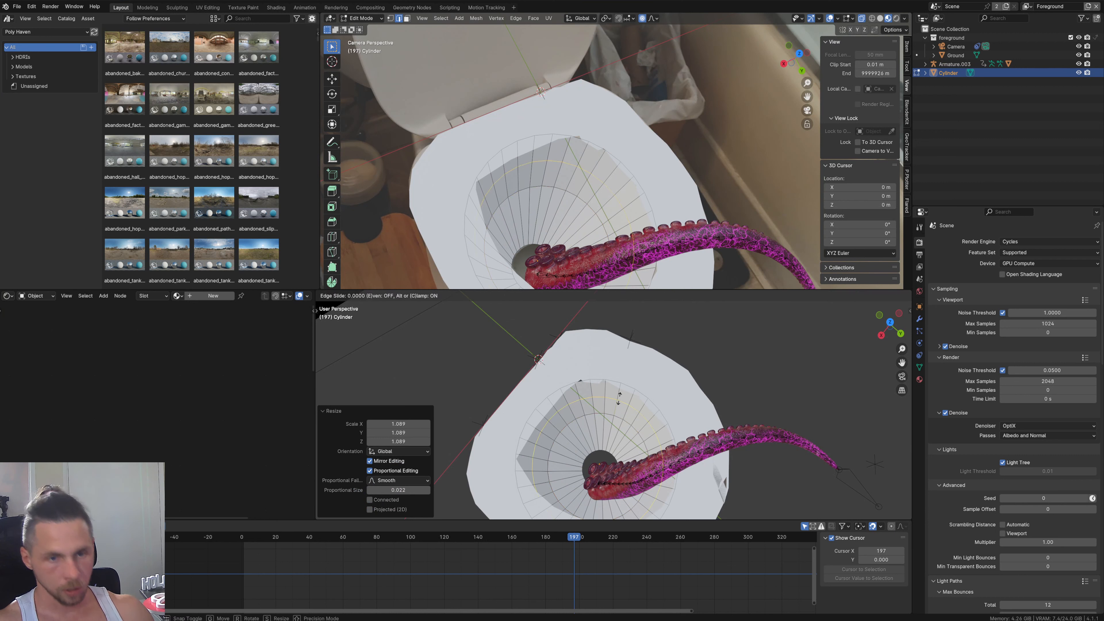
left_click(619, 398)
key("s")
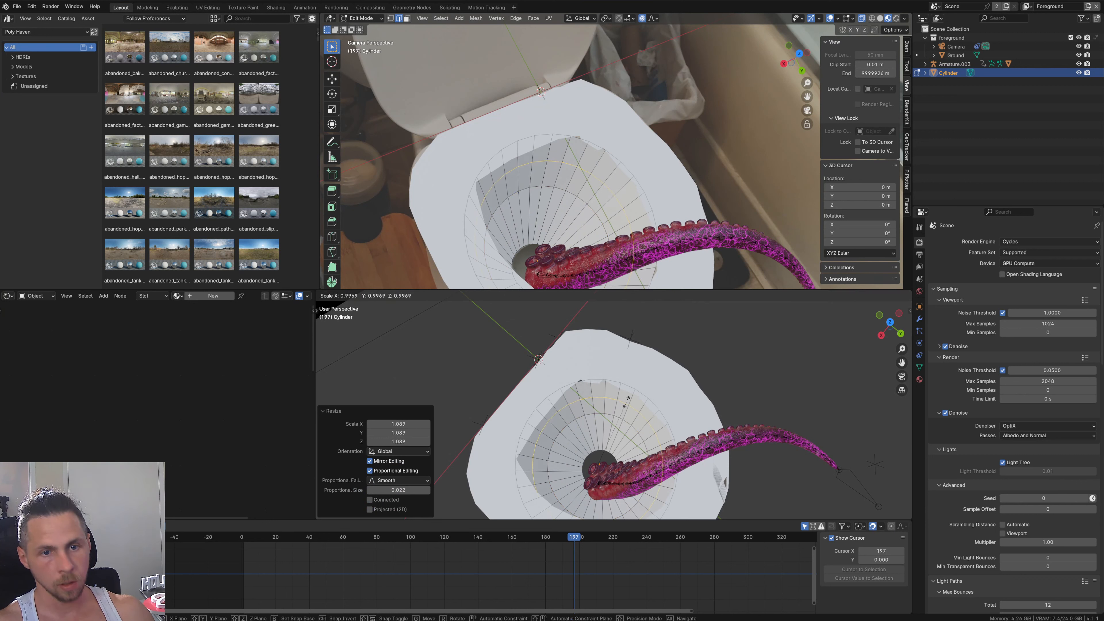
left_click(625, 402)
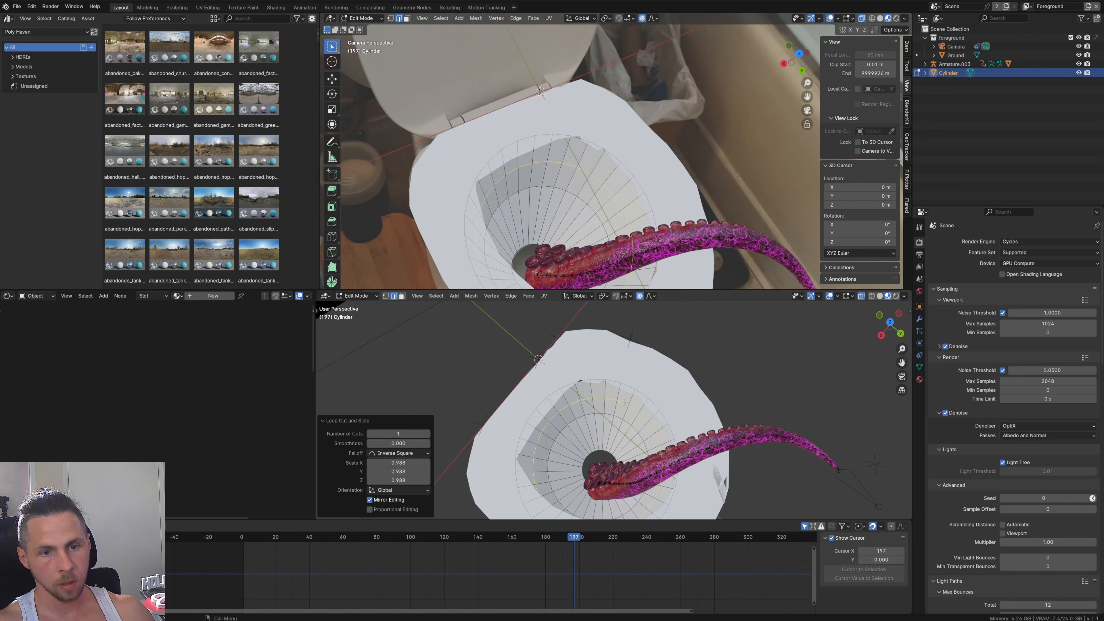
Step: Add a centred loop cut around the lower part of the bowl wall and scale it to about 1.062
key("ctrl+r")
left_click(620, 450)
left_click(619, 451)
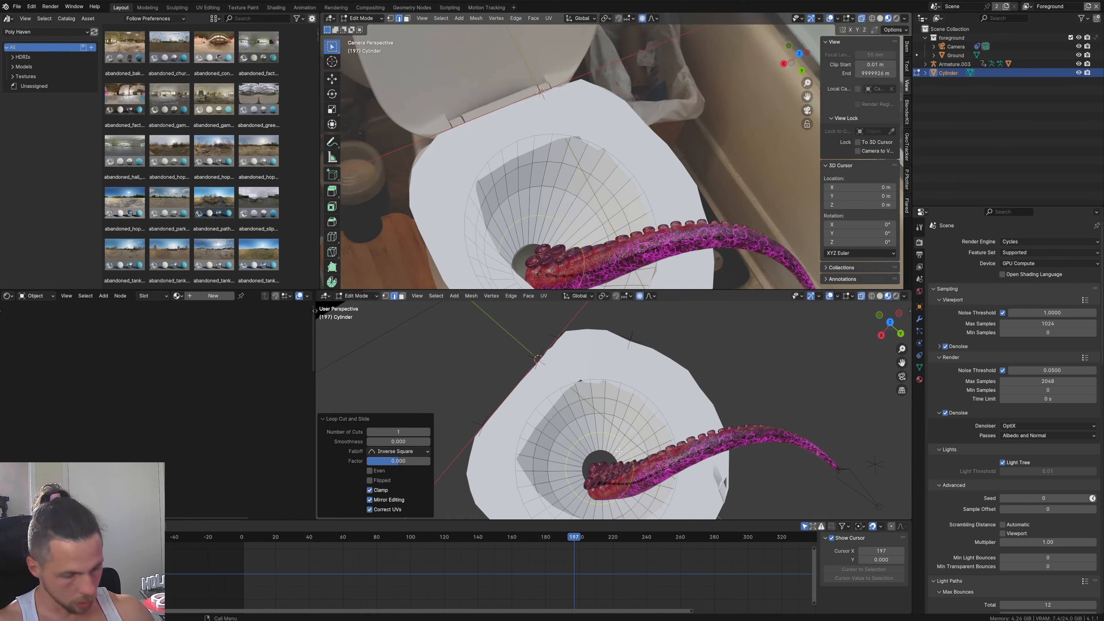
key("s")
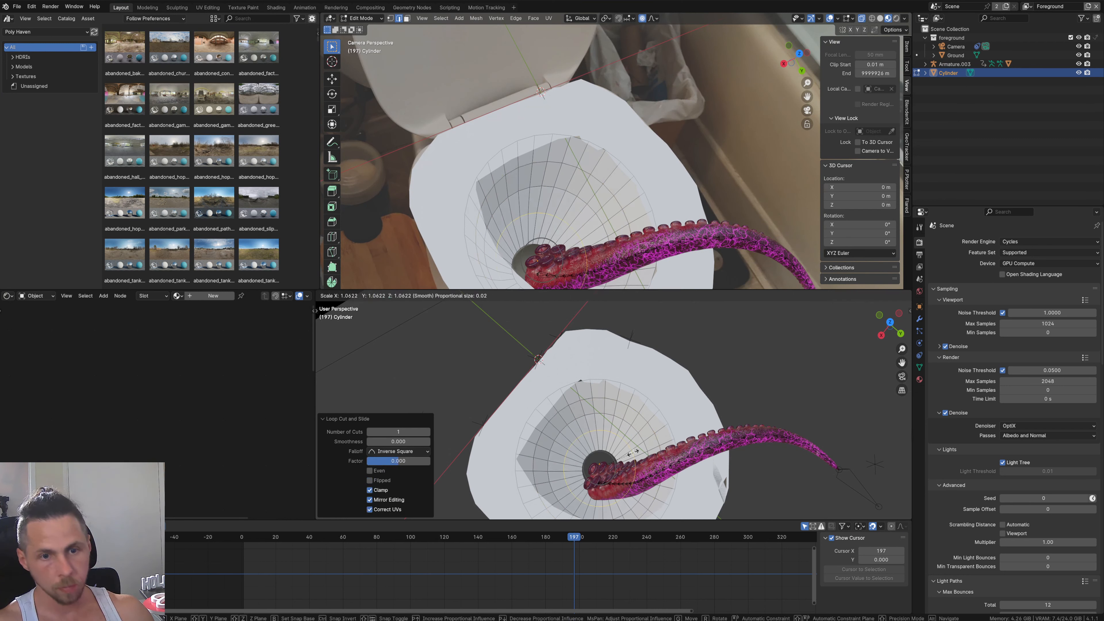
left_click(634, 452)
Step: Leave mesh editing, shade the bowl cylinder smooth and save the file
middle_click_drag(625, 413, 647, 453)
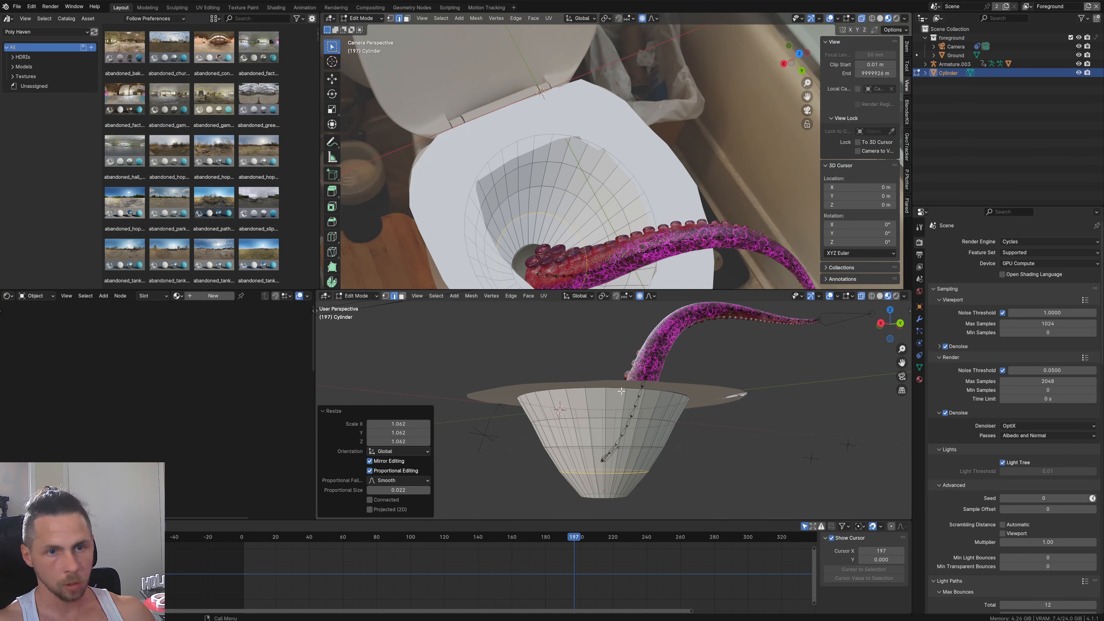
key("Tab")
mouse_move(637, 426)
middle_mouse_down()
mouse_move(622, 467)
mouse_move(667, 433)
mouse_move(637, 442)
middle_mouse_up()
right_click(622, 465)
mouse_move(610, 461)
left_click(594, 433)
key("ctrl+s")
Step: Select the toilet seat mesh and the bowl cylinder together
left_click(645, 440)
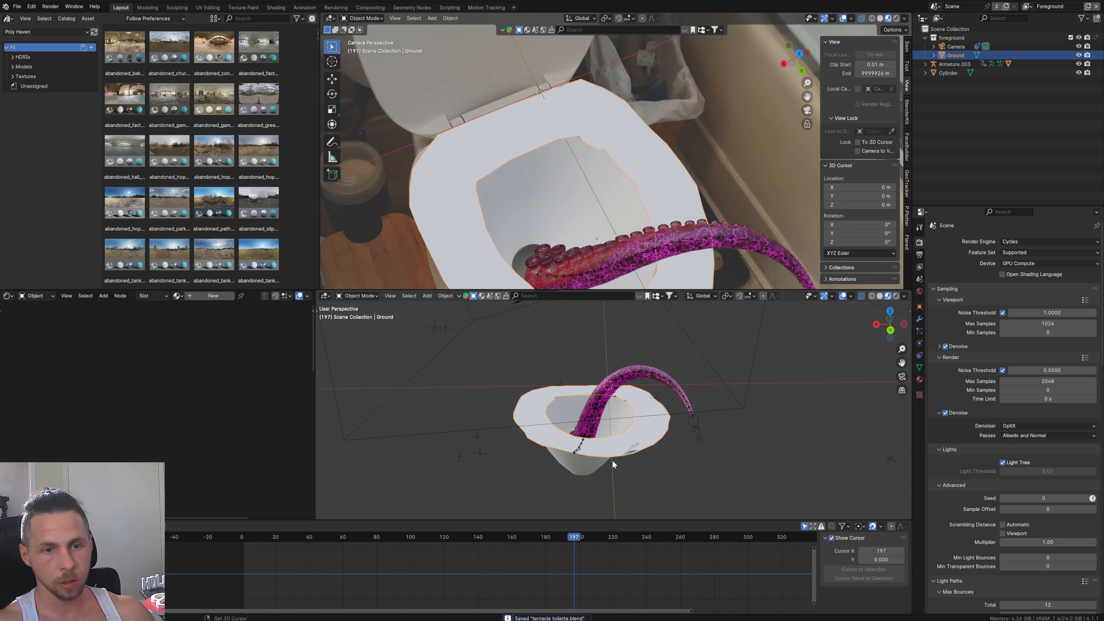
left_click(589, 469, "shift")
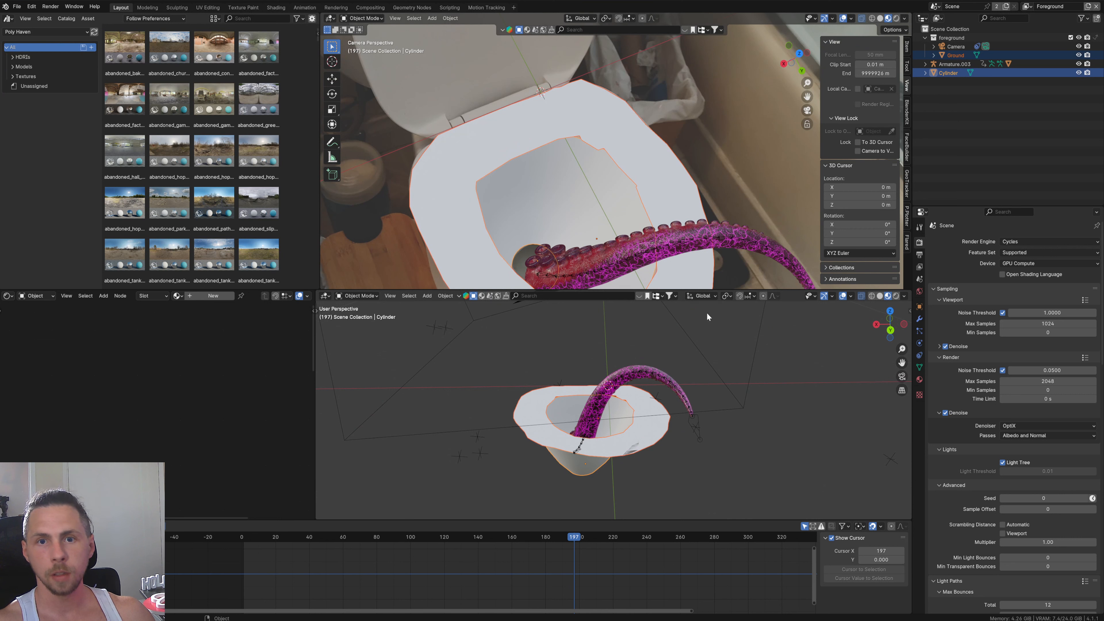
key("m")
left_click(577, 459)
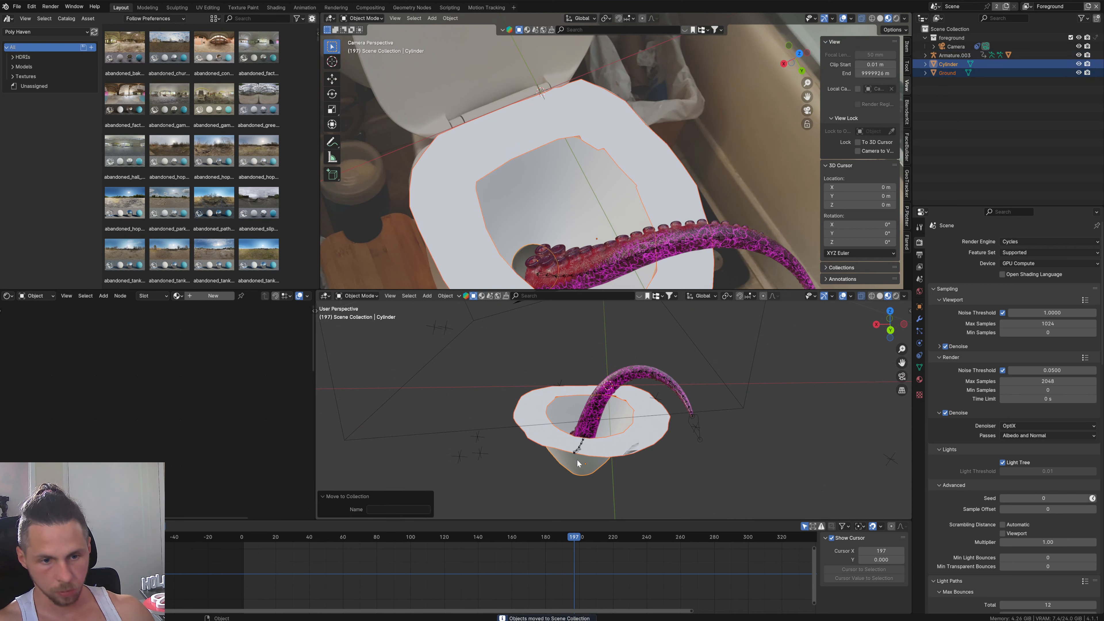
key("ctrl+z")
Step: Move the selected seat mesh and bowl cylinder into a new collection named SHADOW
key("m")
left_click(590, 447)
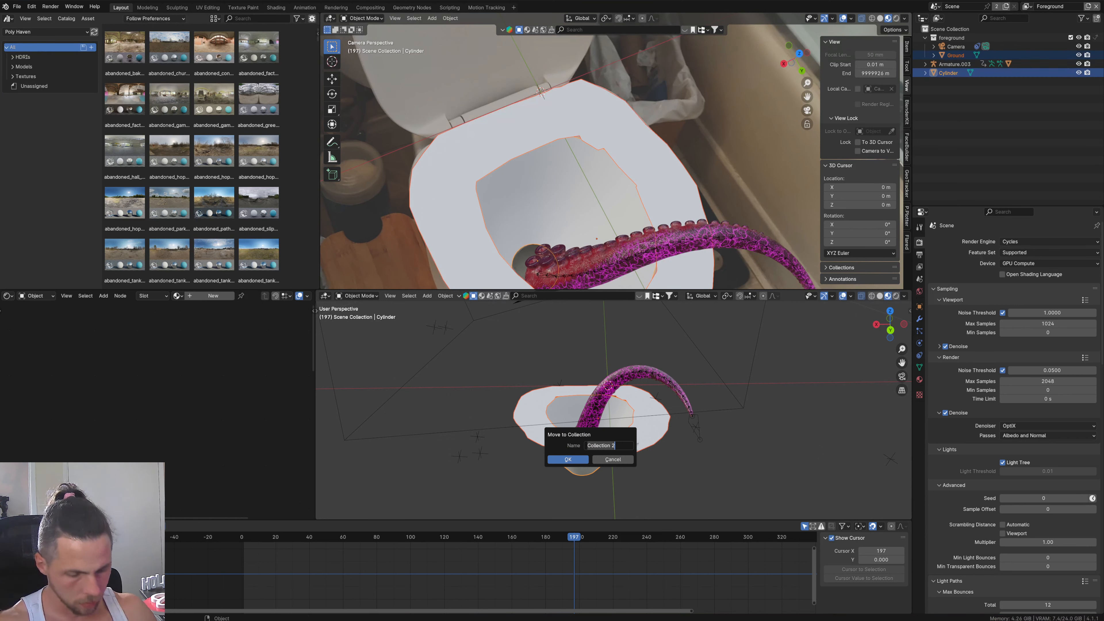
type("SHADOW")
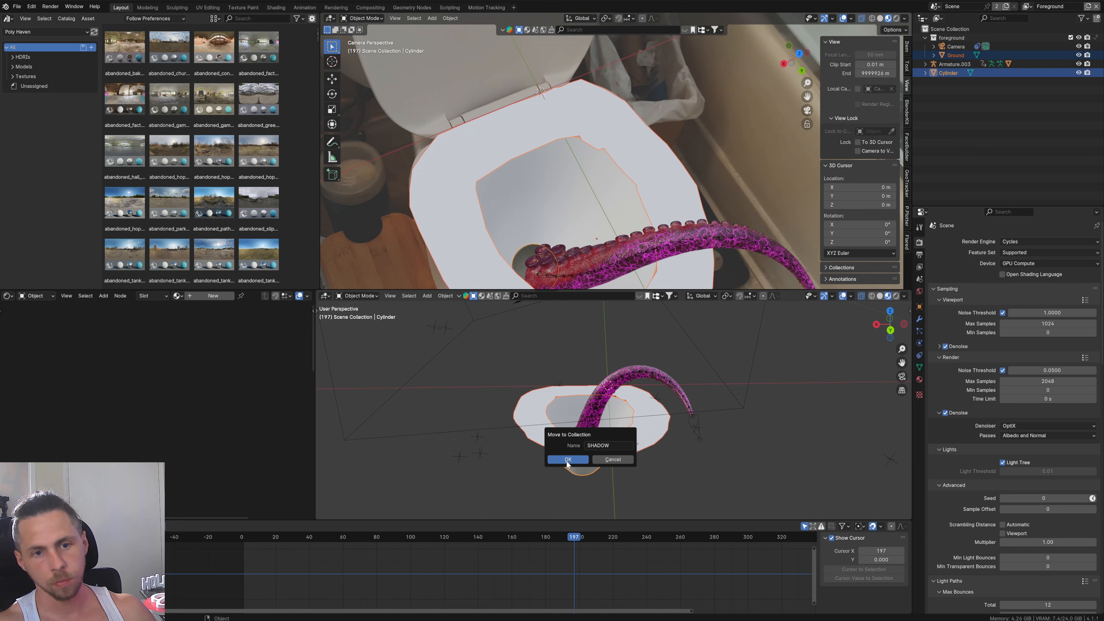
left_click(566, 460)
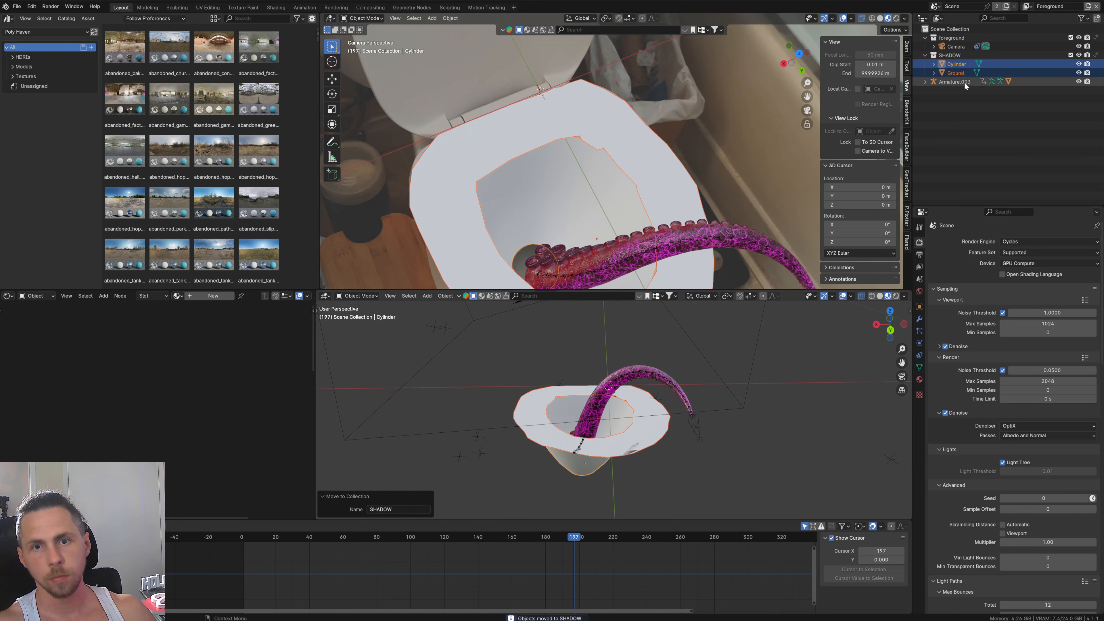
left_click(975, 128)
Step: Enable Shadow Catcher in the object visibility settings for both the seat mesh and the bowl cylinder, and save the file
middle_click_drag(685, 414, 631, 451)
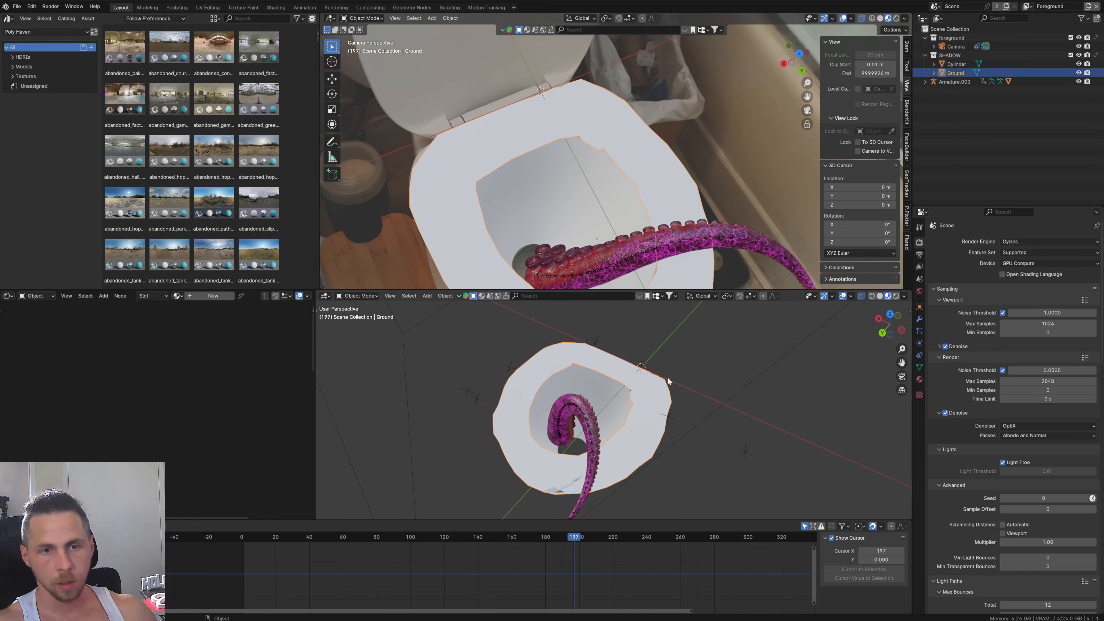
left_click(957, 72)
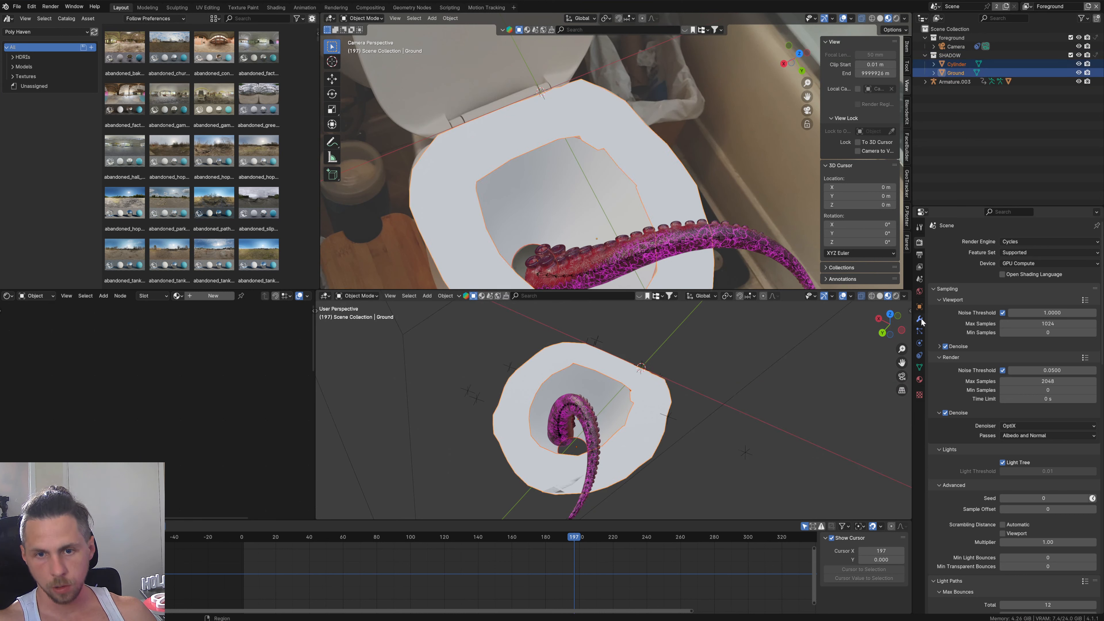
left_click(920, 307)
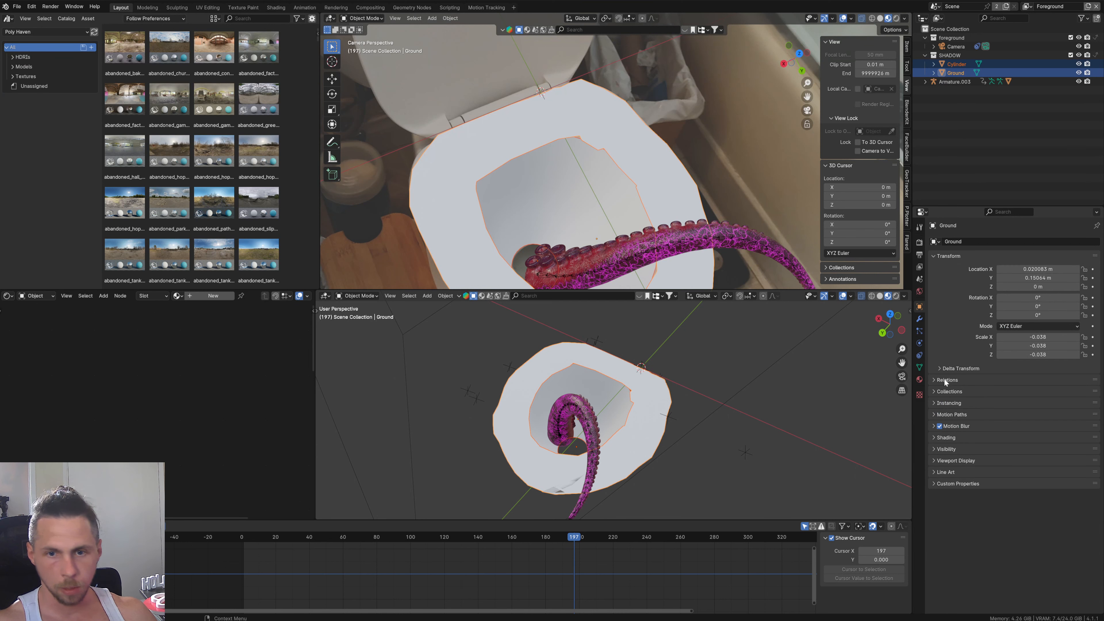
left_click(930, 449)
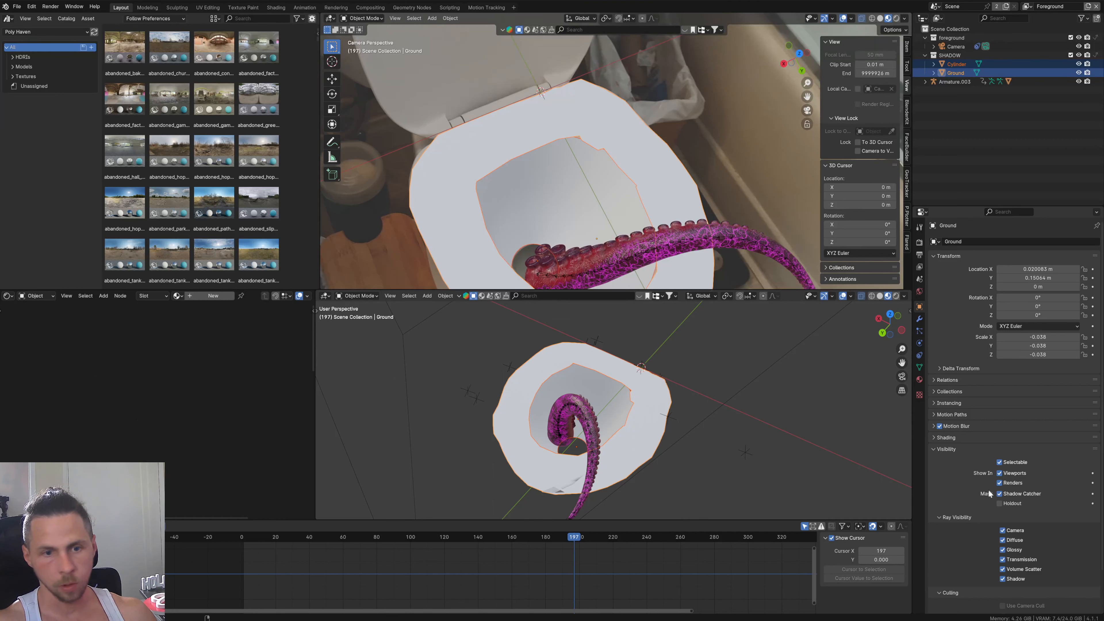
left_click(748, 489)
left_click(649, 437)
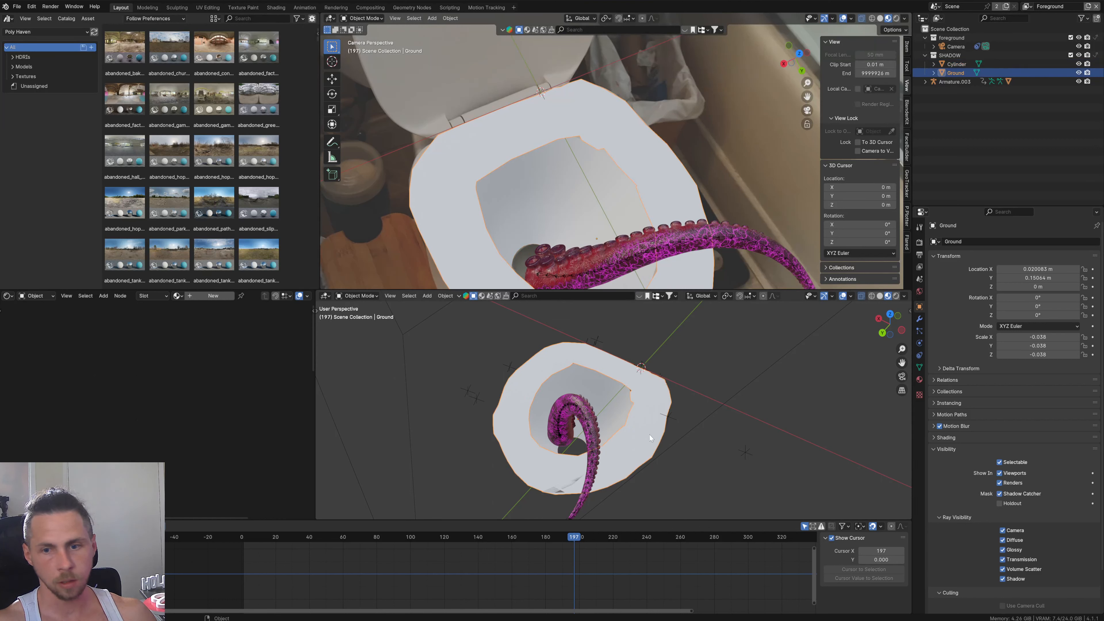
left_click(615, 410)
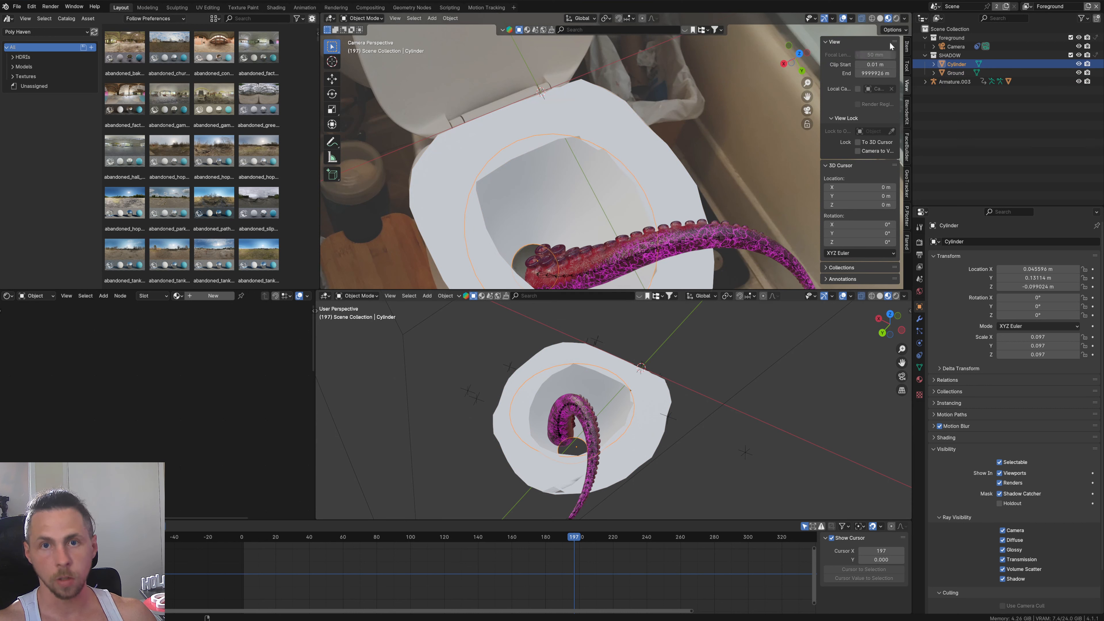
key("ctrl+s")
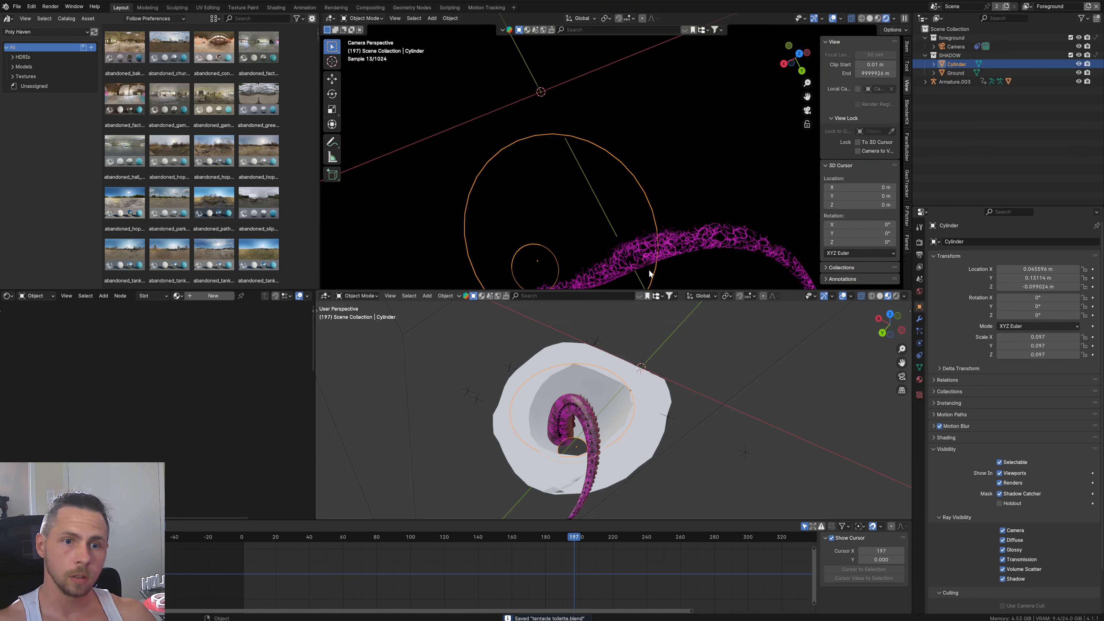
Step: Light the rendered scene with an abandoned_hop… HDRI from the Poly Haven library and make the film background transparent
left_click_drag(259, 152, 468, 104)
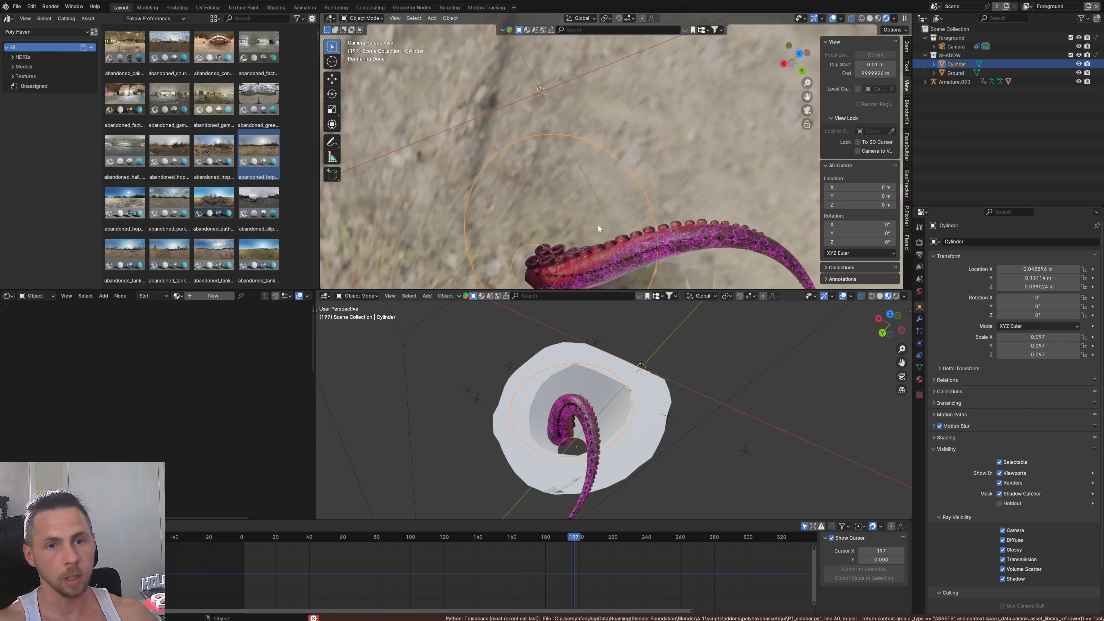
left_click(919, 242)
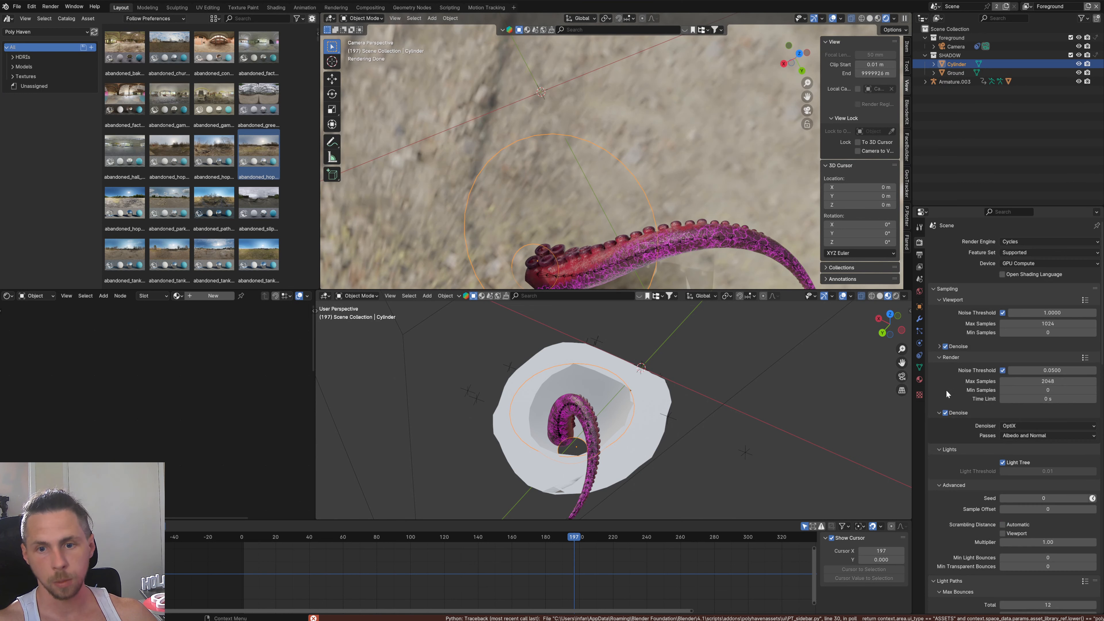
scroll(946, 390, "down", 3)
scroll(962, 462, "down", 10)
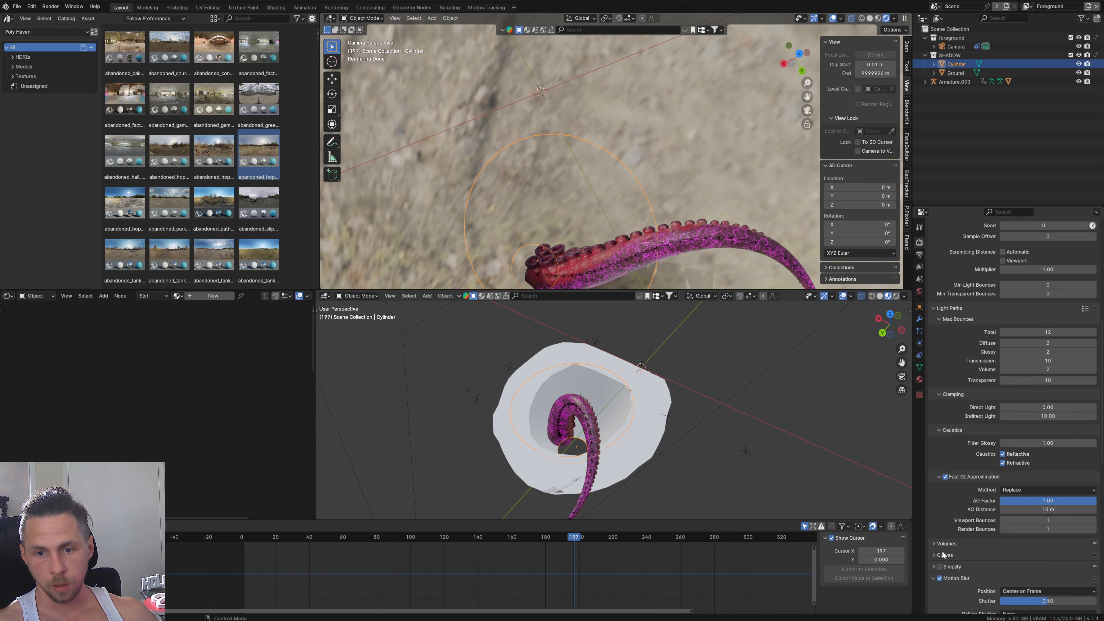
scroll(945, 572, "down", 3)
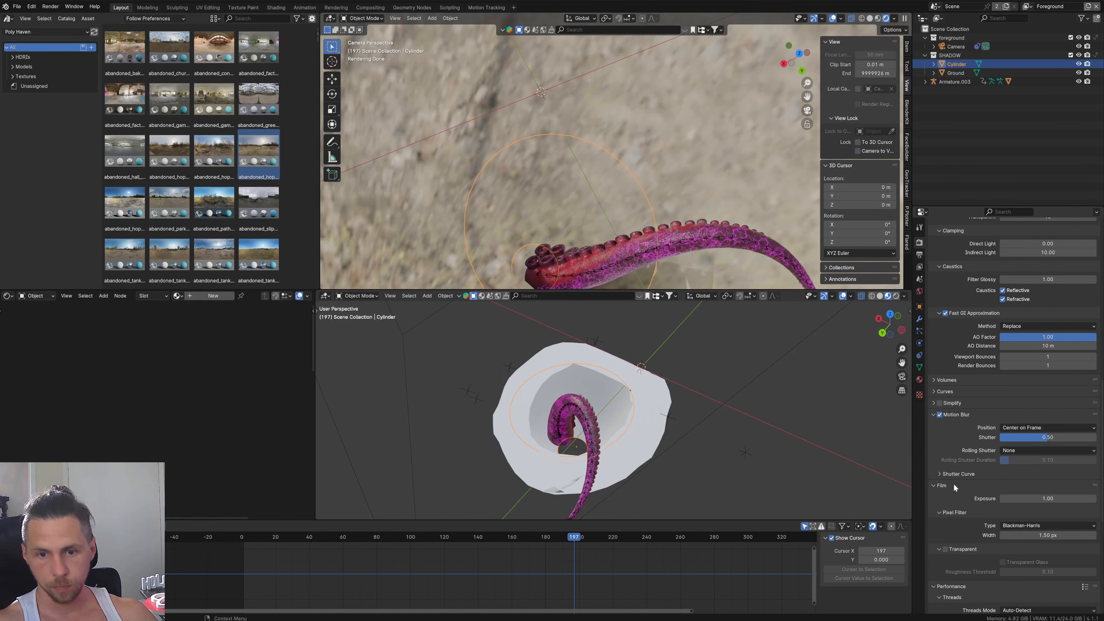
scroll(953, 516, "down", 4)
left_click(946, 477)
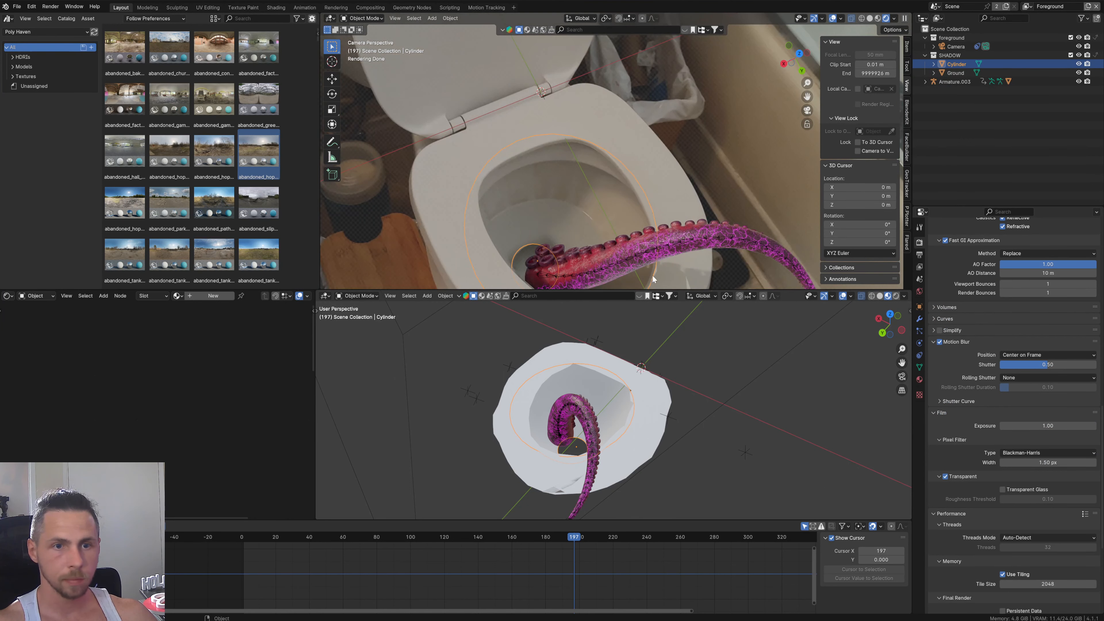
Step: Go to frame 186 and inspect how the tentacle sits in the filmed toilet bowl
scroll(704, 262, "down", 4)
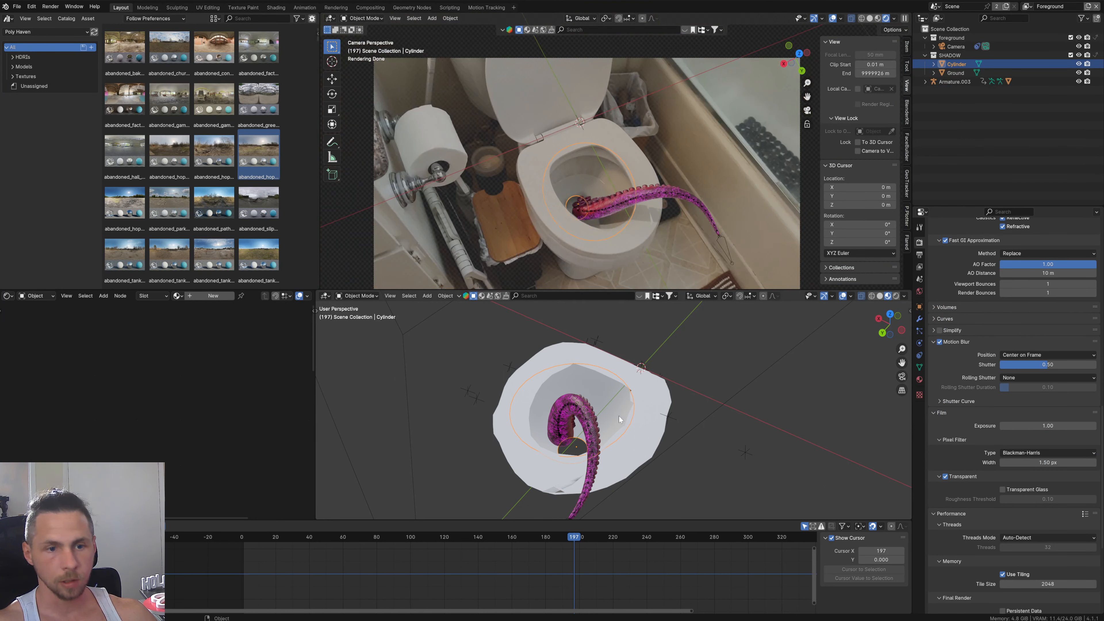
scroll(646, 219, "up", 3)
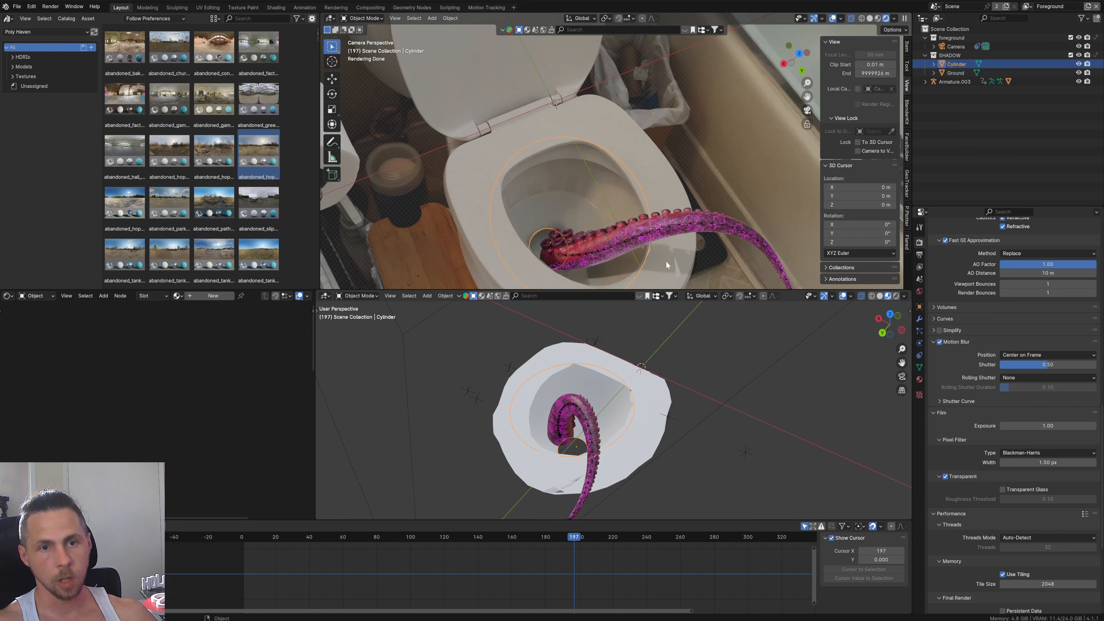
middle_click_drag(618, 344, 639, 461)
left_click_drag(340, 540, 557, 567)
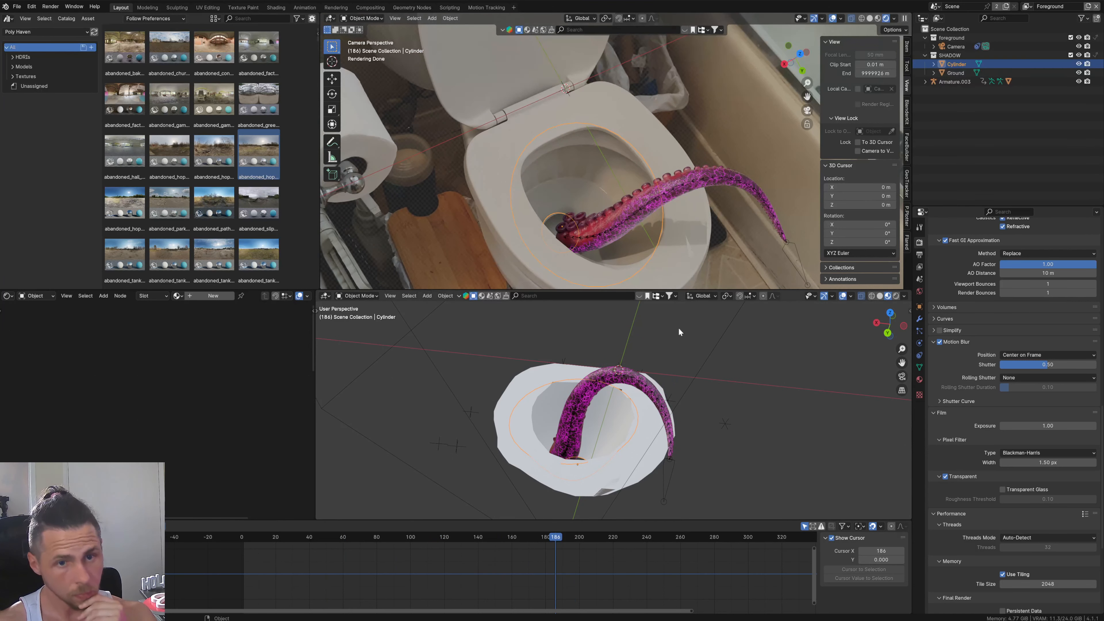
left_click(627, 379)
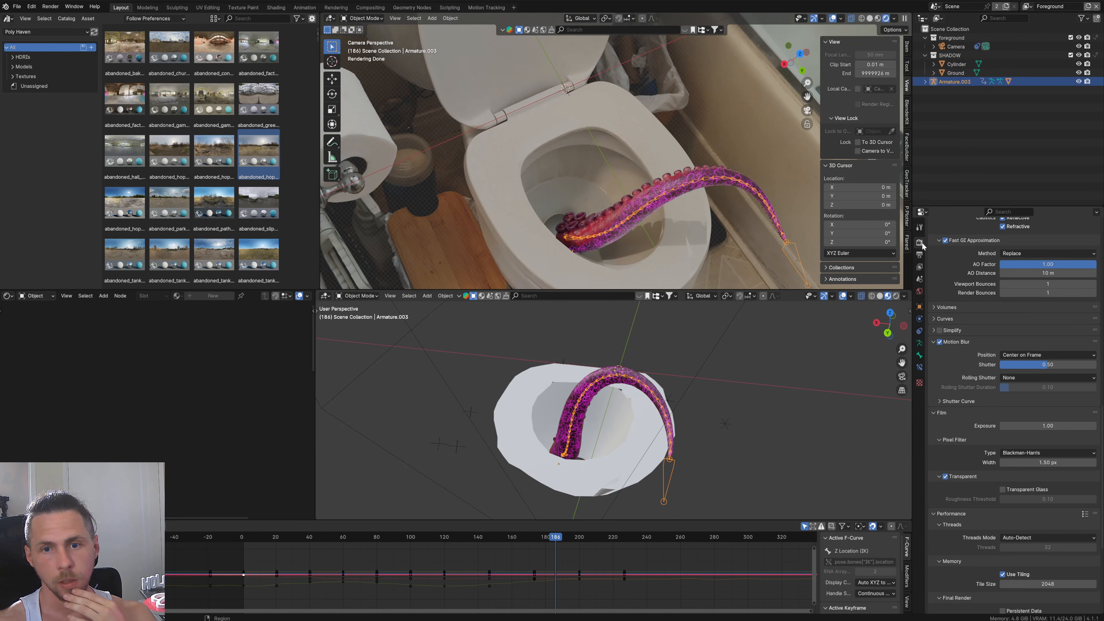
Step: Set the tracked camera's passepartout opacity to 1.000 in its viewport display settings
scroll(416, 211, "down", 3)
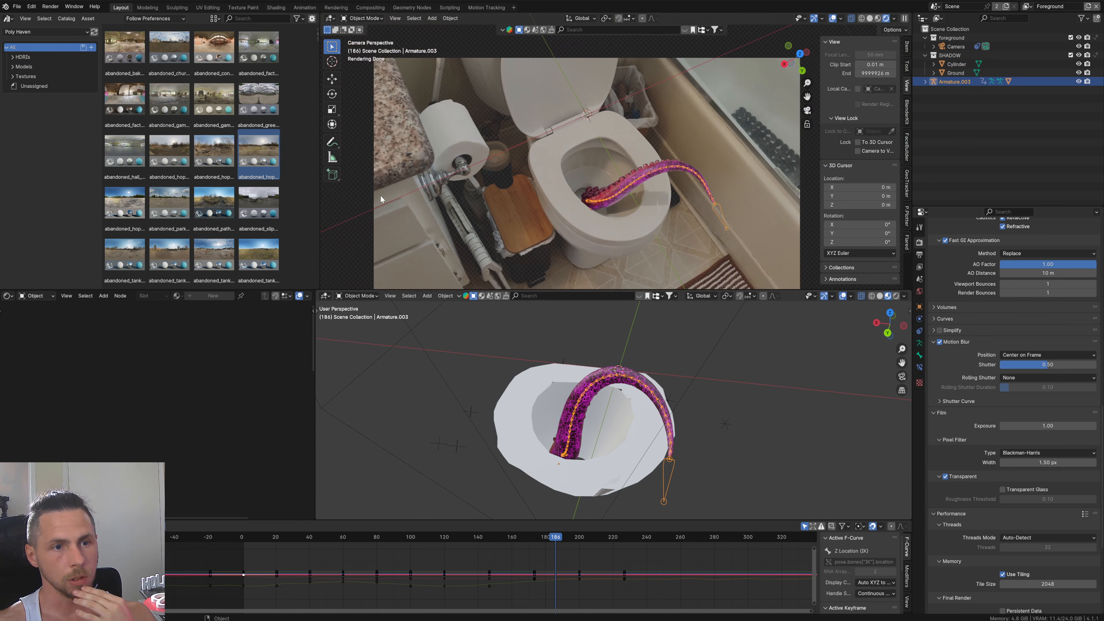
left_click(374, 195)
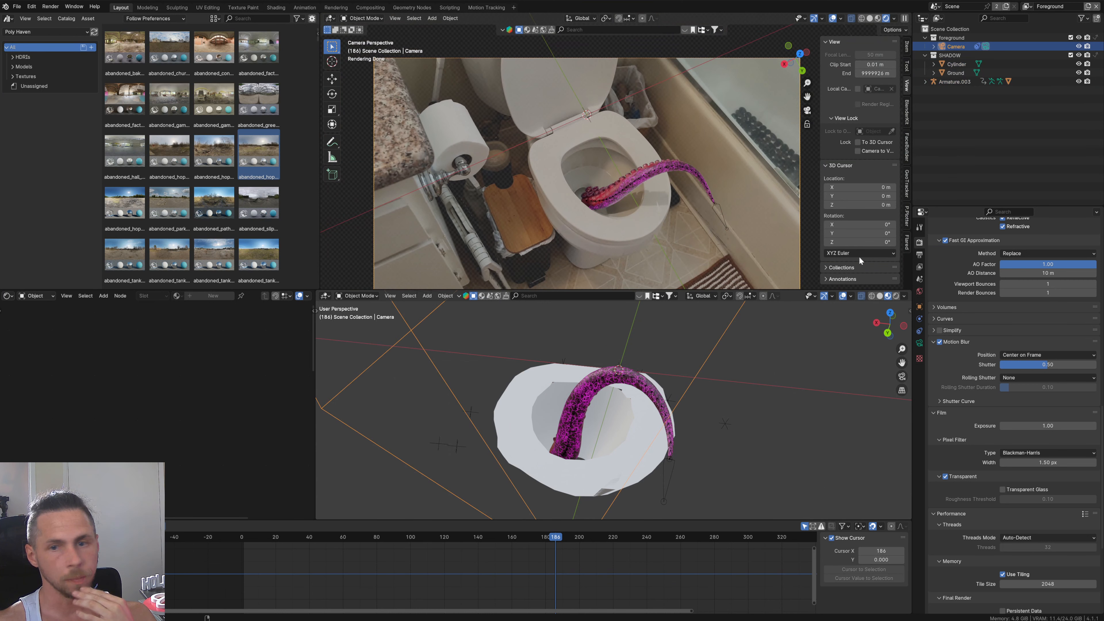
left_click(920, 344)
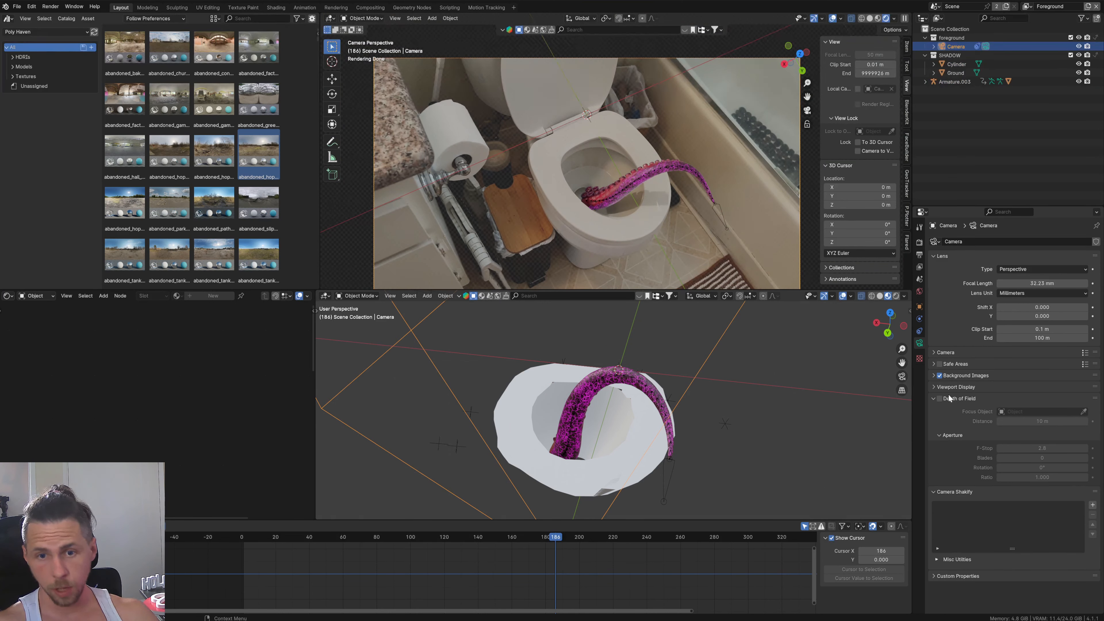
left_click(934, 387)
left_click_drag(1042, 449, 1088, 450)
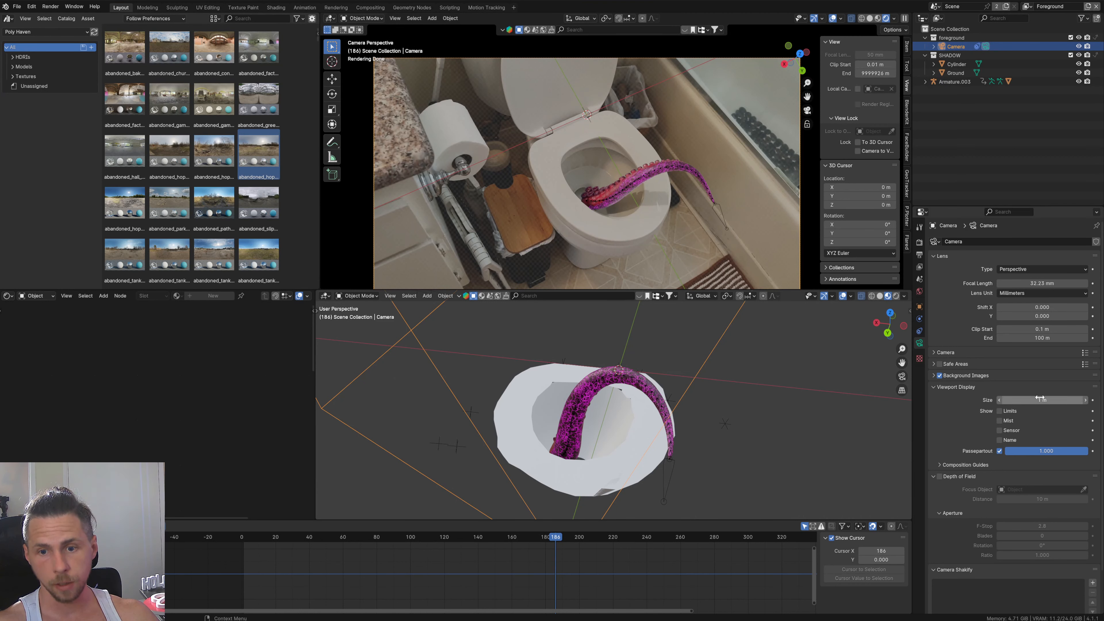
Step: Set the opacity of the camera's IMG_6229.MOV background clip to 1.000
left_click(934, 376)
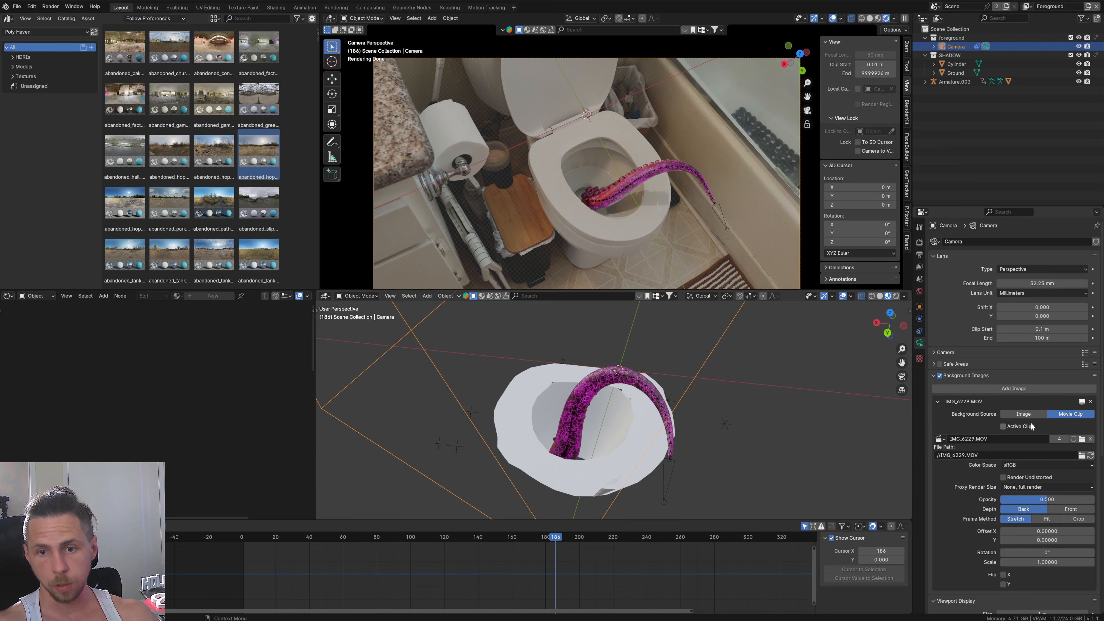
left_click_drag(1045, 501, 1094, 500)
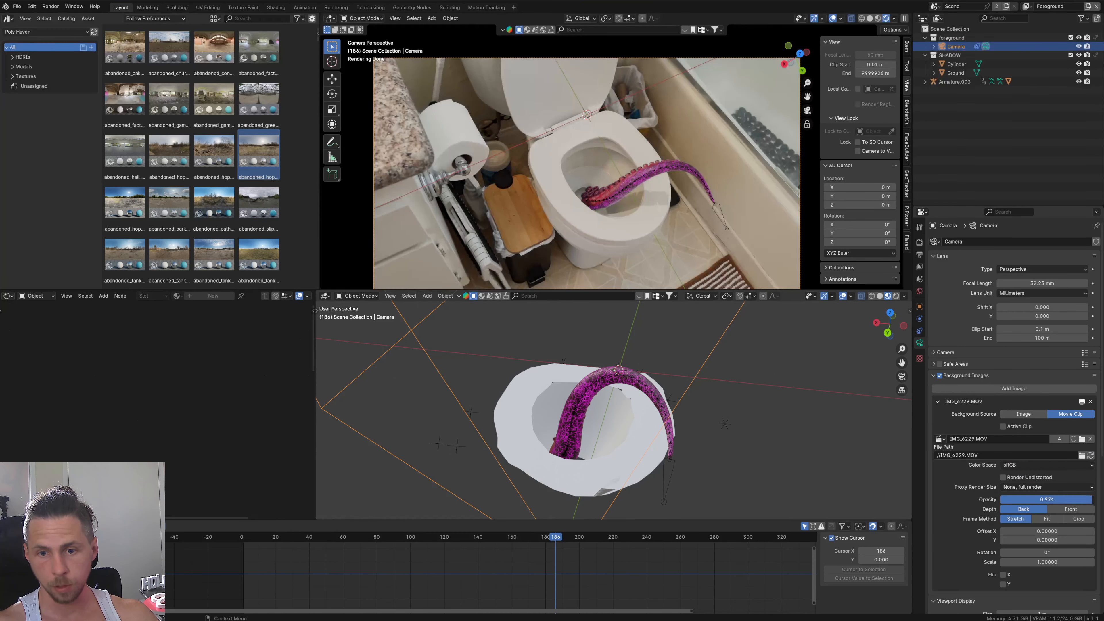
scroll(690, 210, "up", 3)
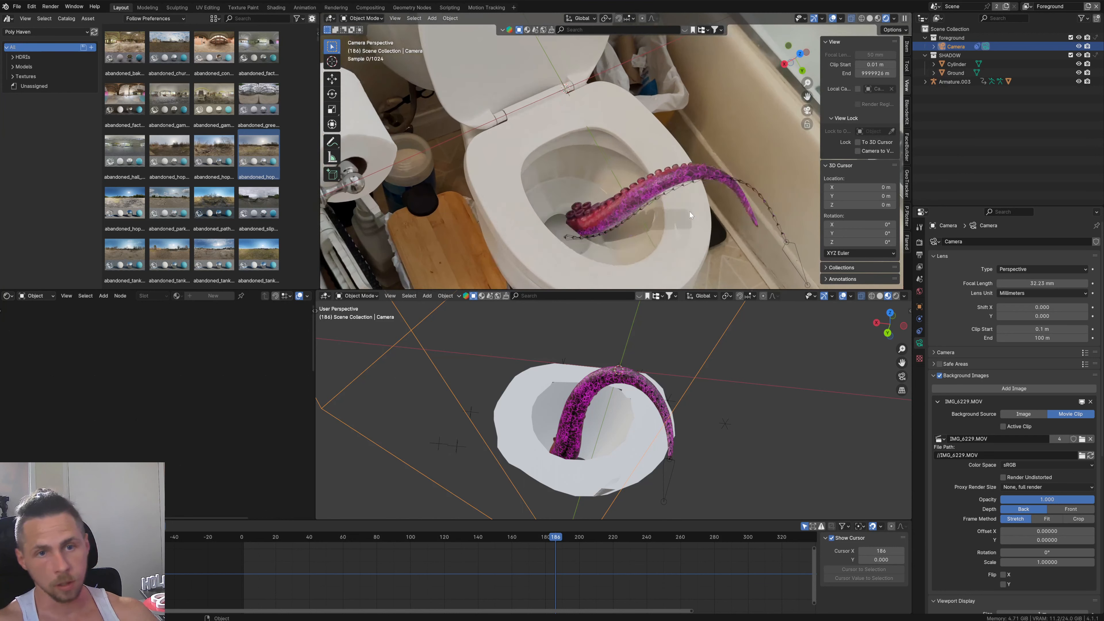
middle_click_drag(688, 212, 659, 147, "shift")
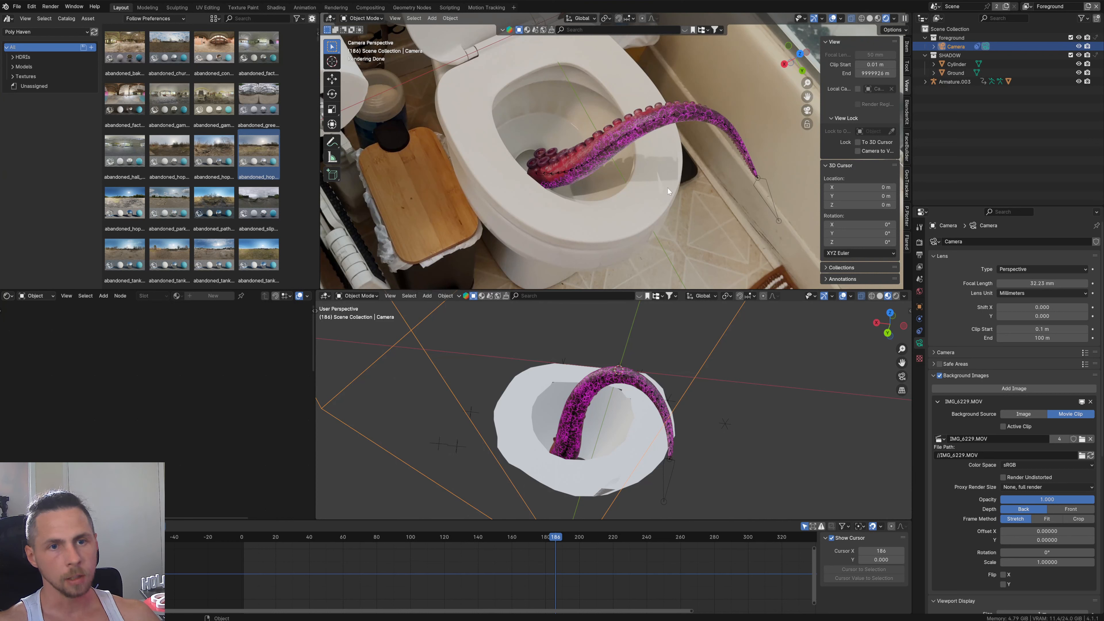
Step: Show the camera view in Material Preview shading and play the animation to check the tentacle's position in the bowl
scroll(609, 448, "up", 3)
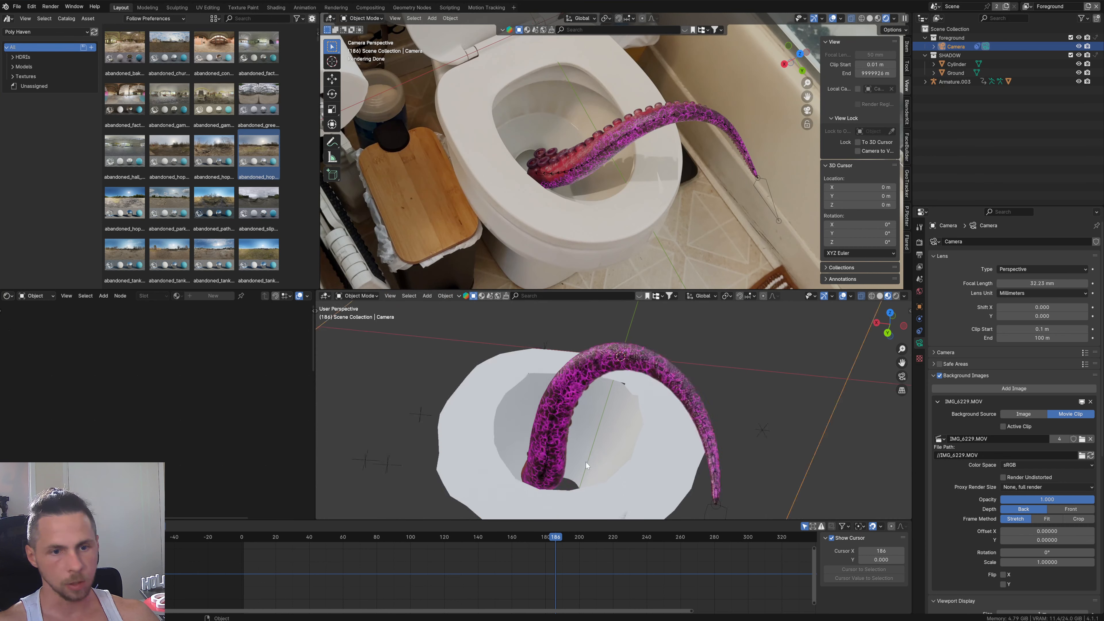
middle_click_drag(587, 464, 545, 462)
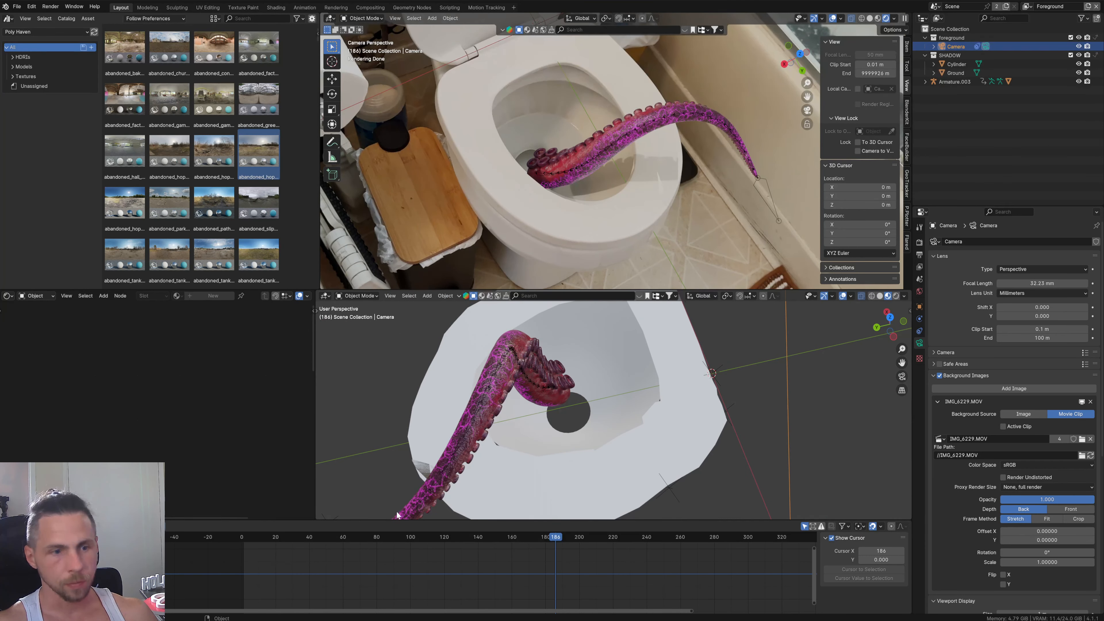
key("space")
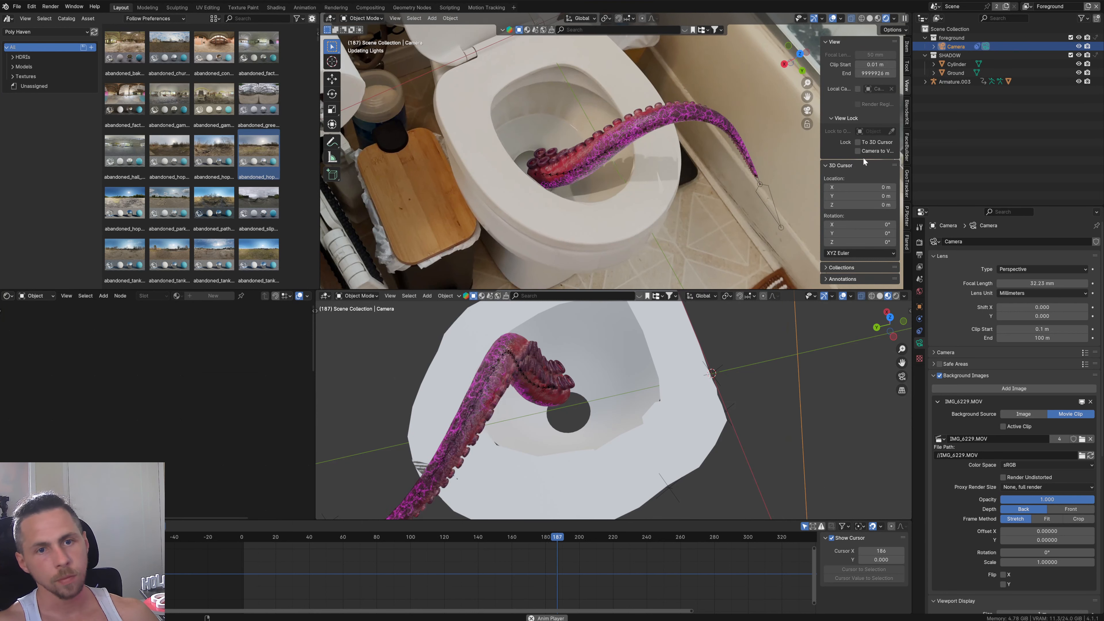
key("space")
left_click(879, 18)
key("space")
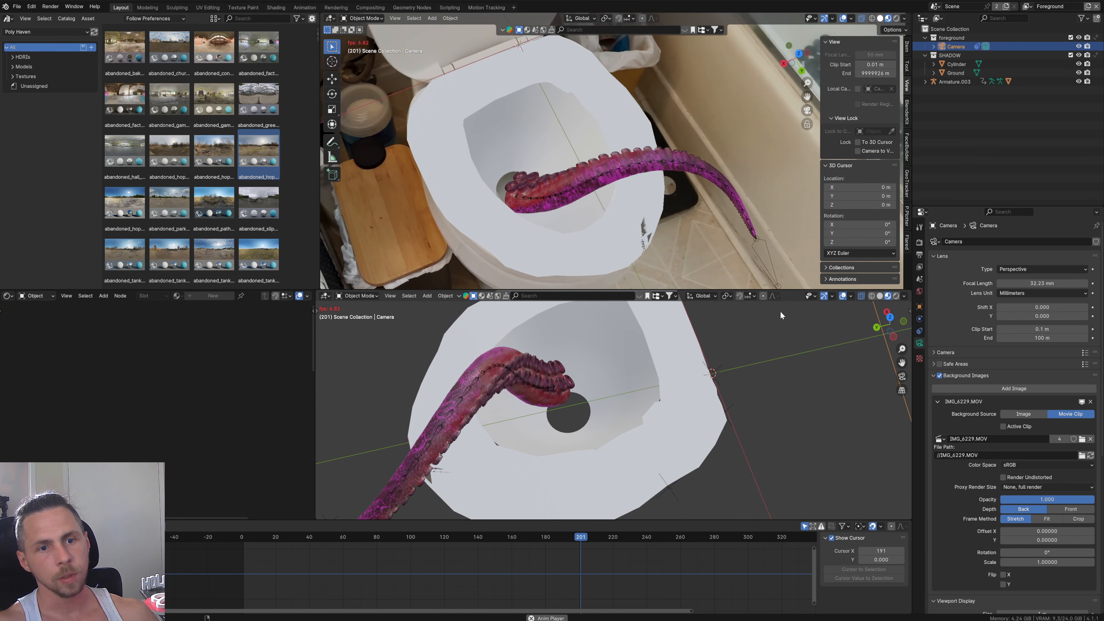
key("space")
Step: Show the free 3D view in solid X-ray shading without overlays and replay the tentacle animation
left_click(880, 296)
left_click(843, 296)
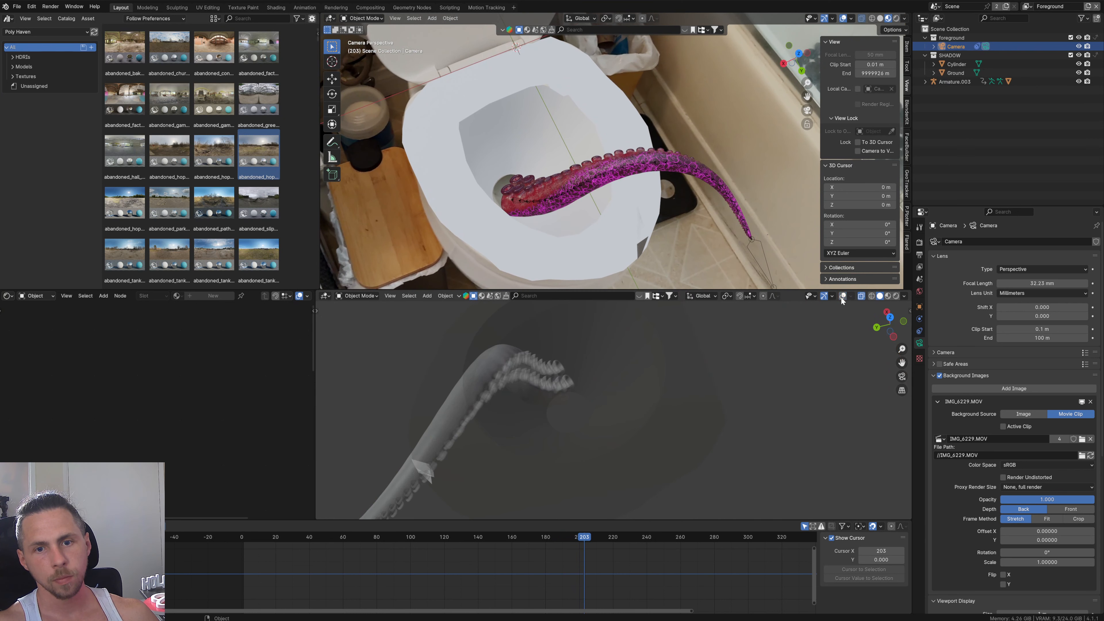
left_click(843, 18)
key("space")
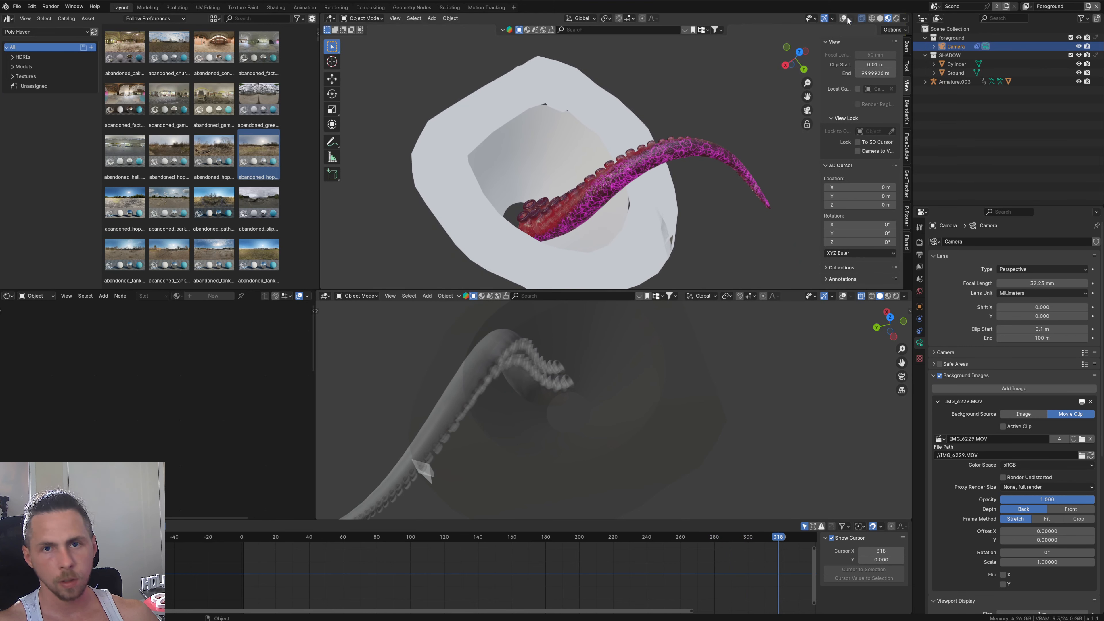
key("KP_0")
Step: At frame 164, lower the tentacle armature along global Z by about 0.049 m into the bowl
left_click_drag(775, 537, 518, 587)
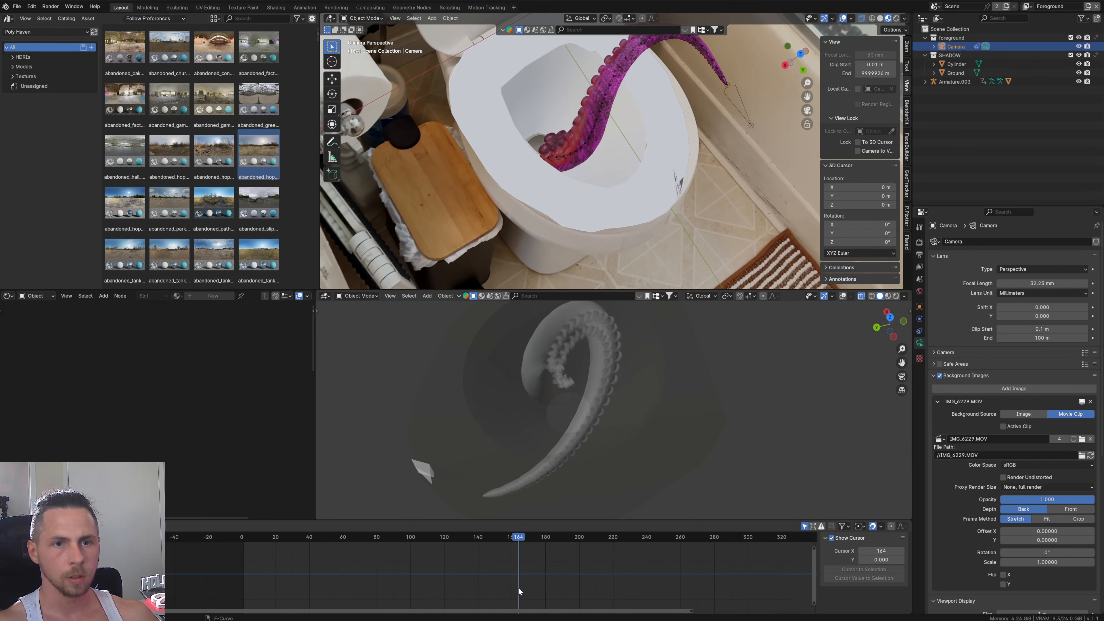
middle_click_drag(562, 408, 522, 327)
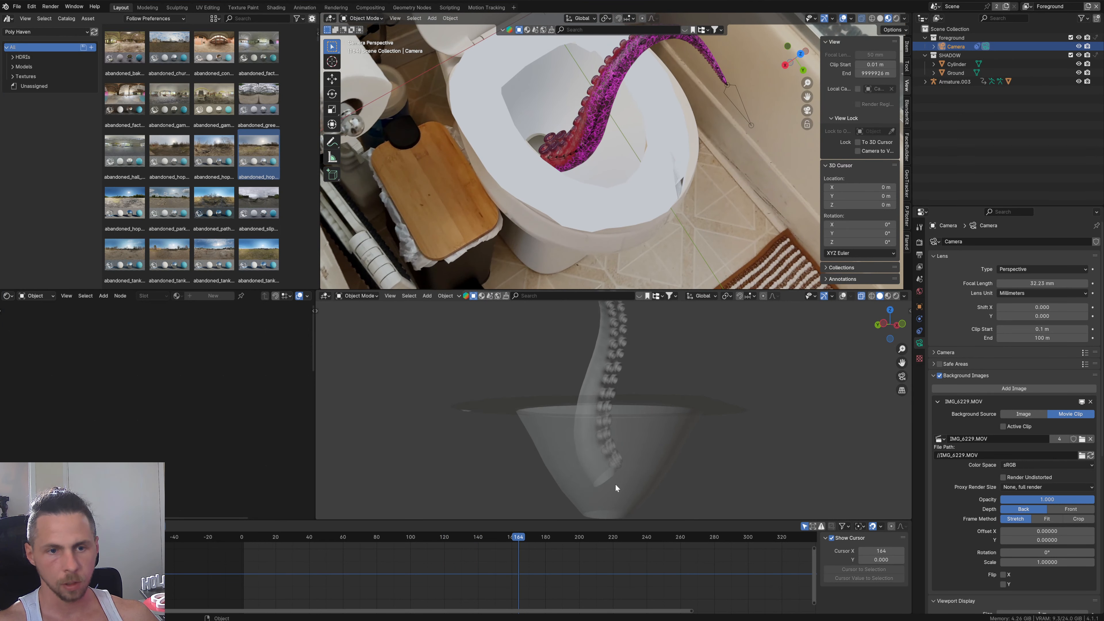
scroll(609, 439, "down", 3)
left_click(602, 394)
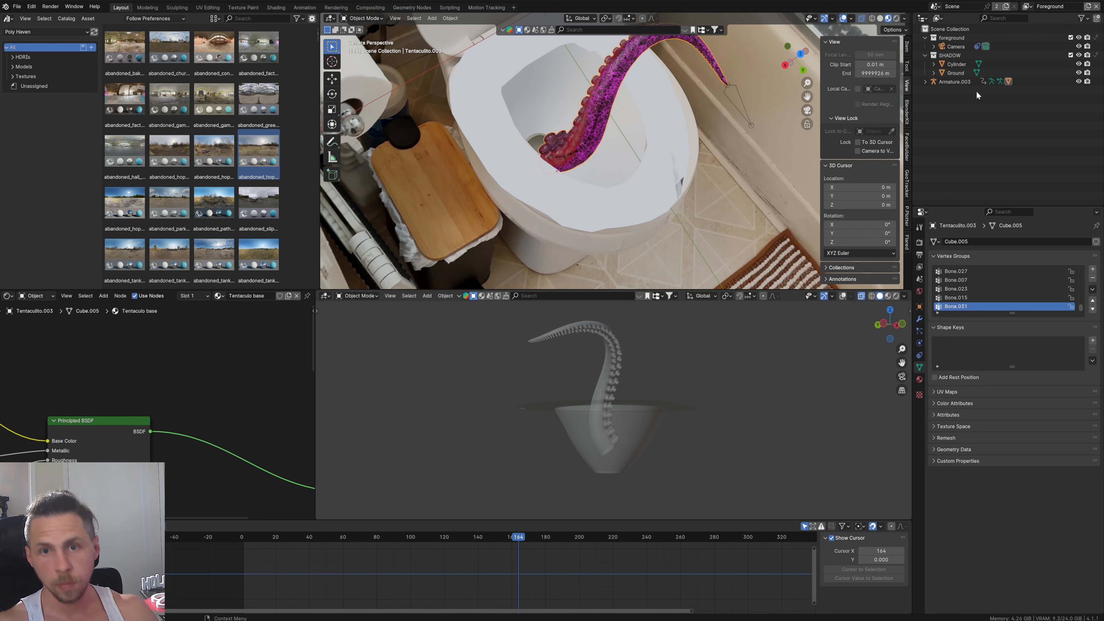
left_click(957, 64)
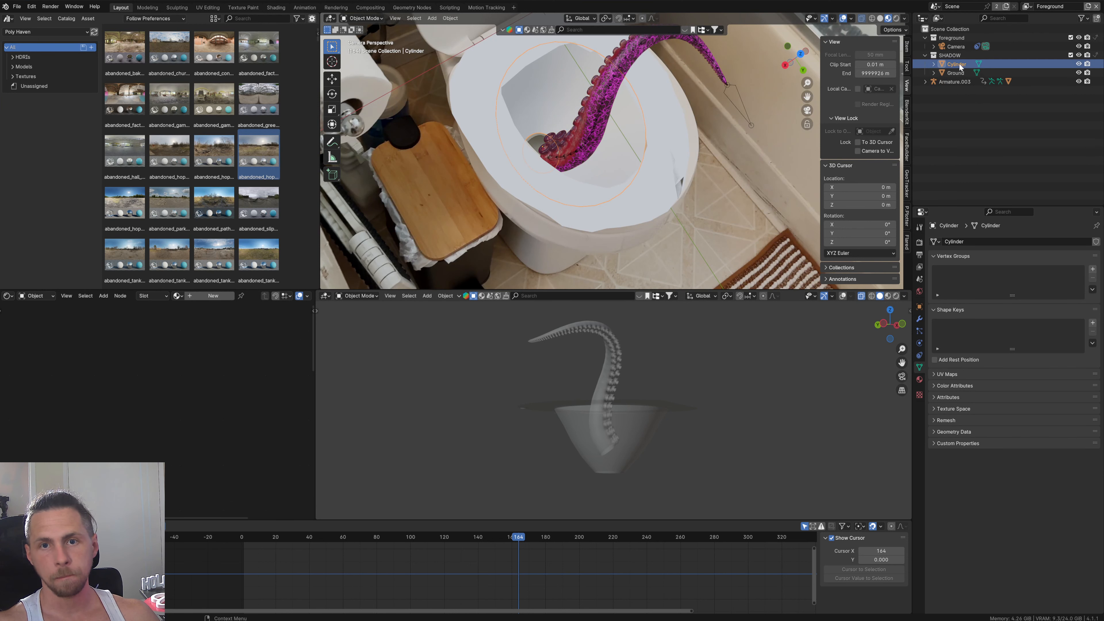
left_click(603, 104)
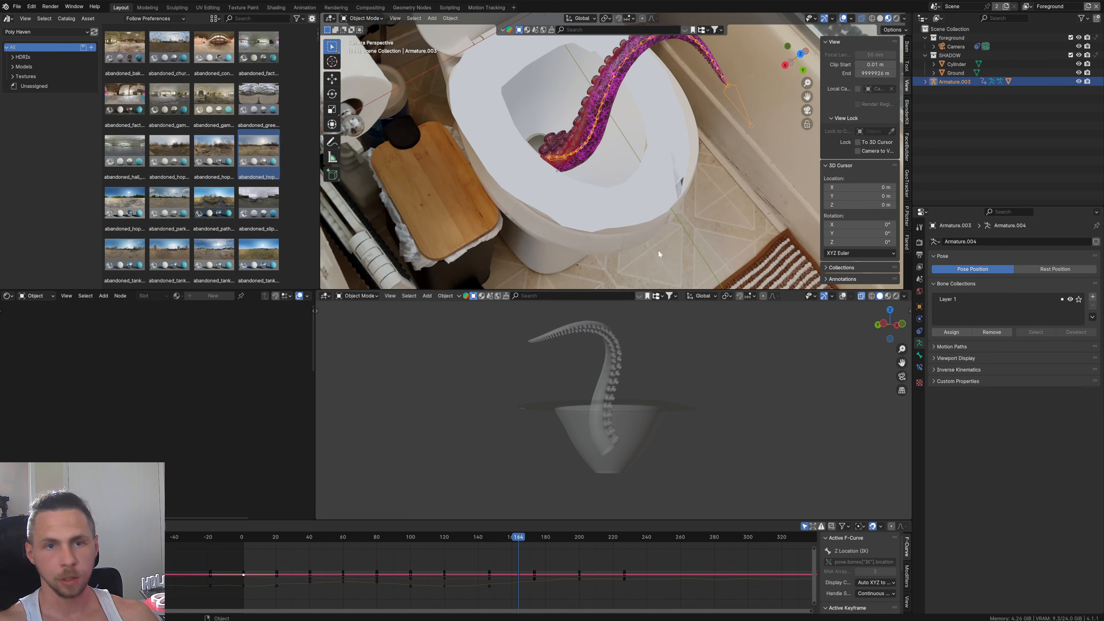
key("g")
key("z")
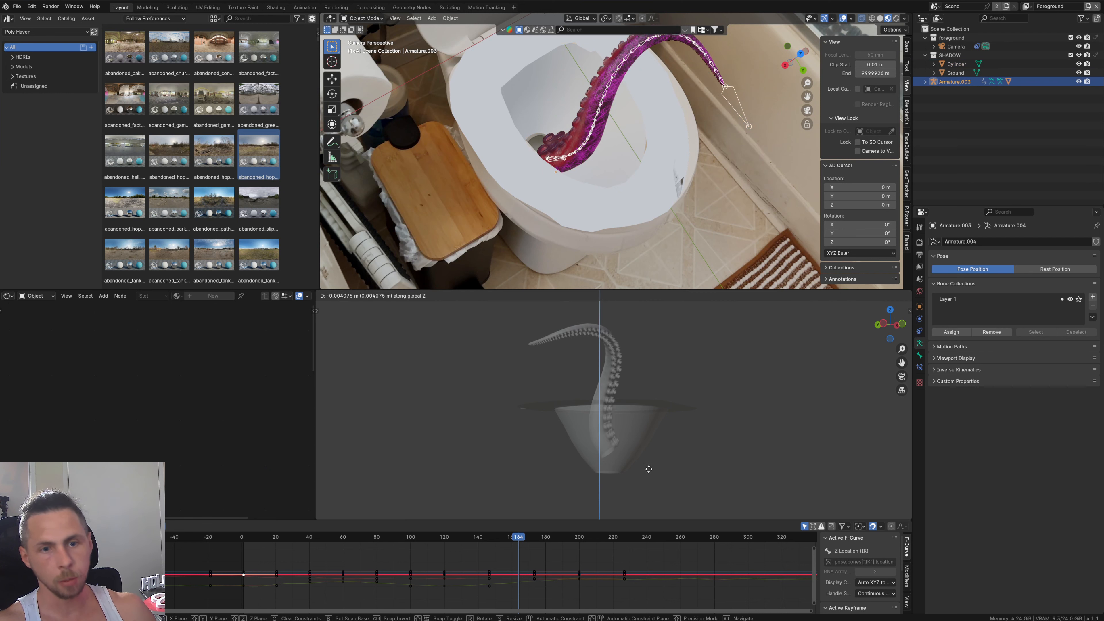
left_click(652, 490)
Step: At frame 220, shift the tentacle armature about 0.01 m horizontally towards the drain hole with Z locked
middle_click_drag(668, 445, 741, 488)
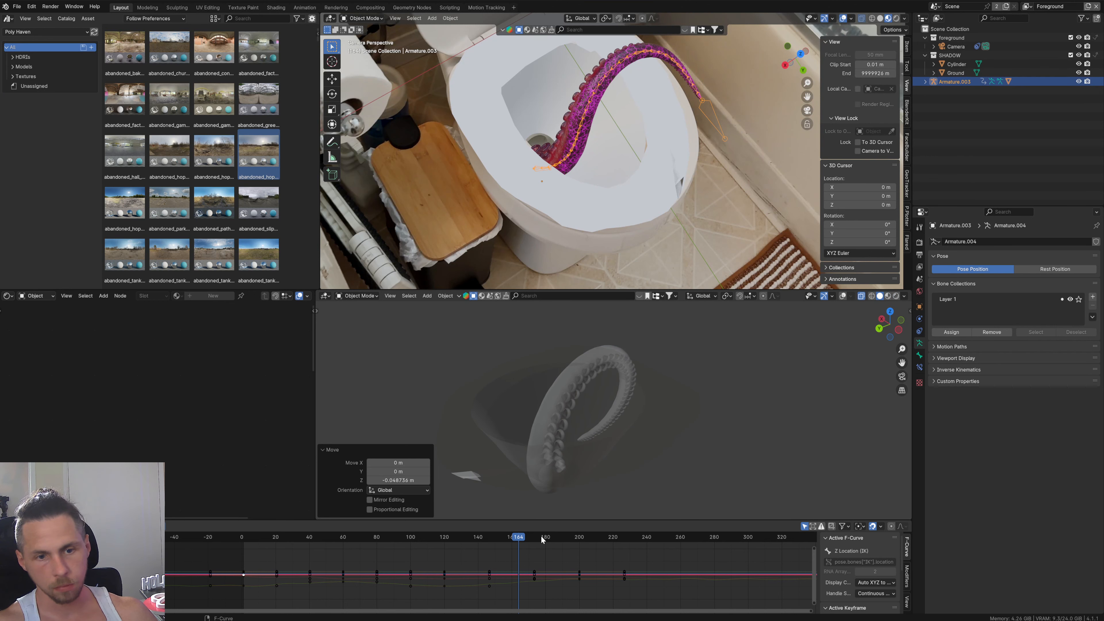
left_click_drag(543, 538, 613, 545)
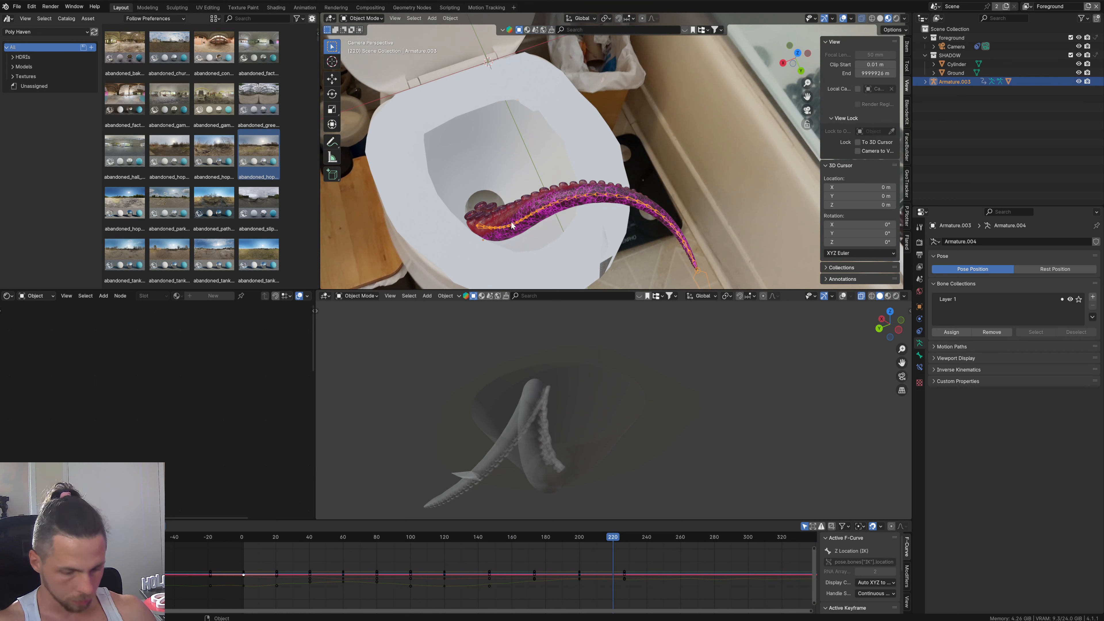
key("g")
key("shift+z")
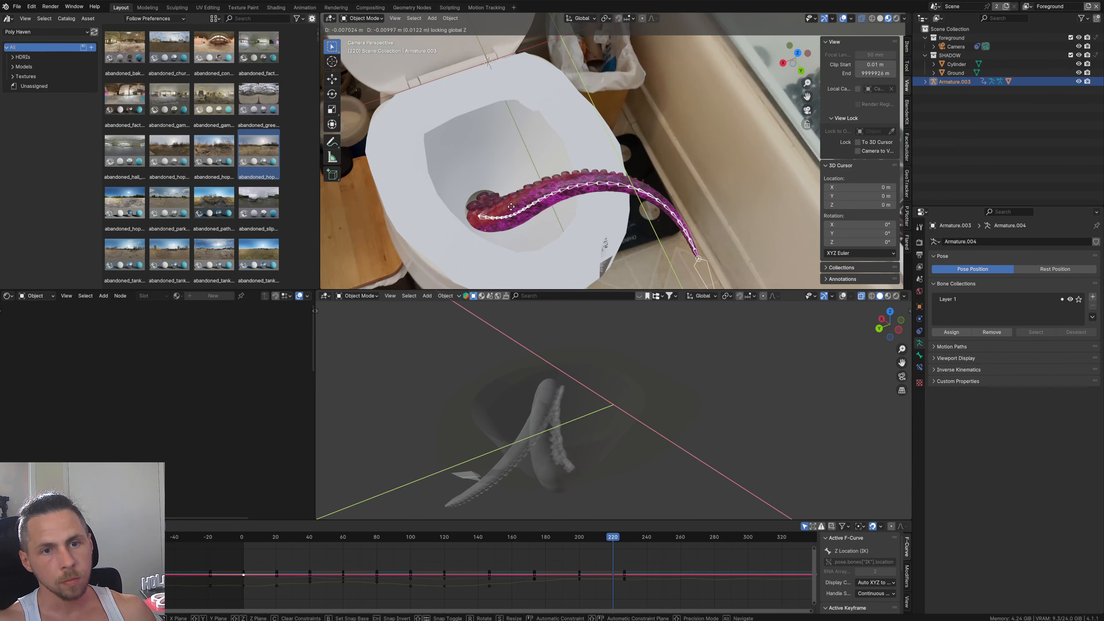
left_click(513, 209)
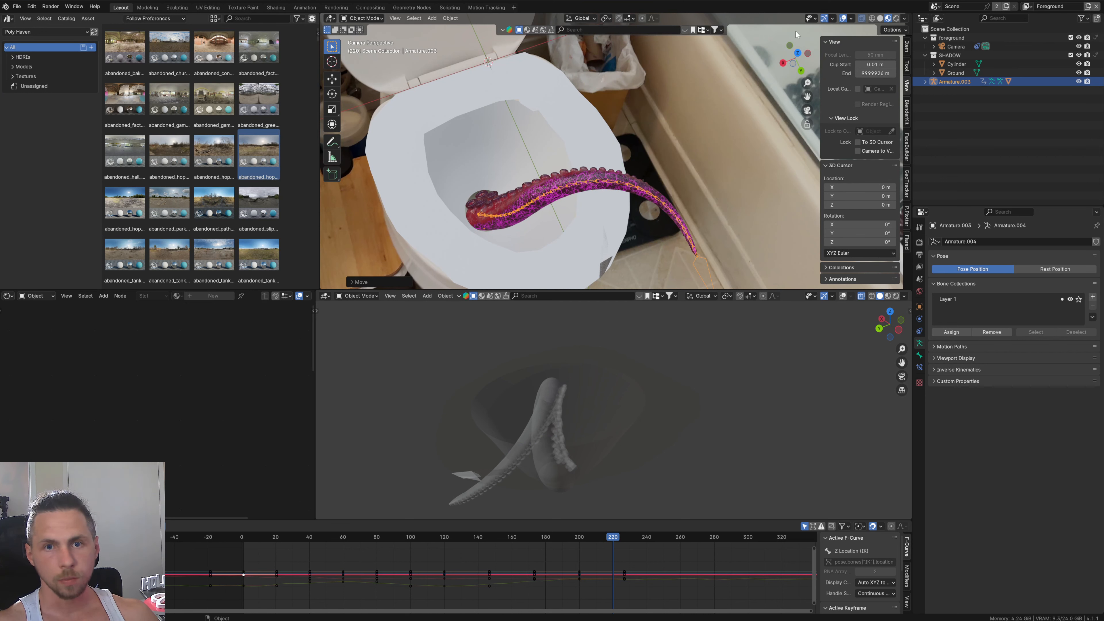
Step: Show the camera view in Rendered shading and examine the tentacle and its shadows with and without the footage overlay
left_click(895, 19)
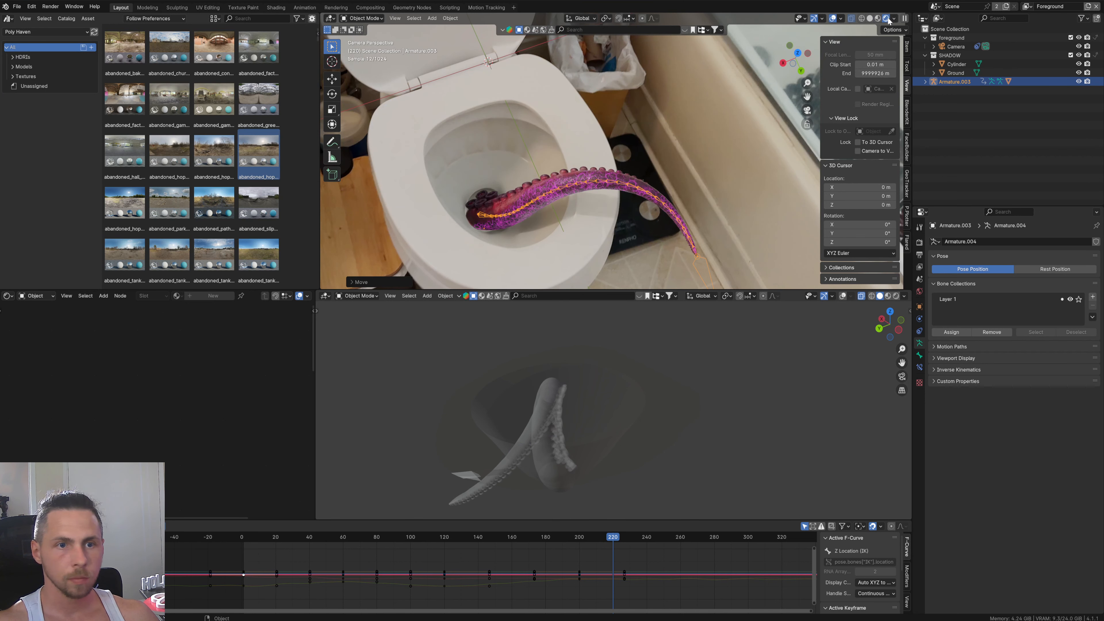
left_click(832, 19)
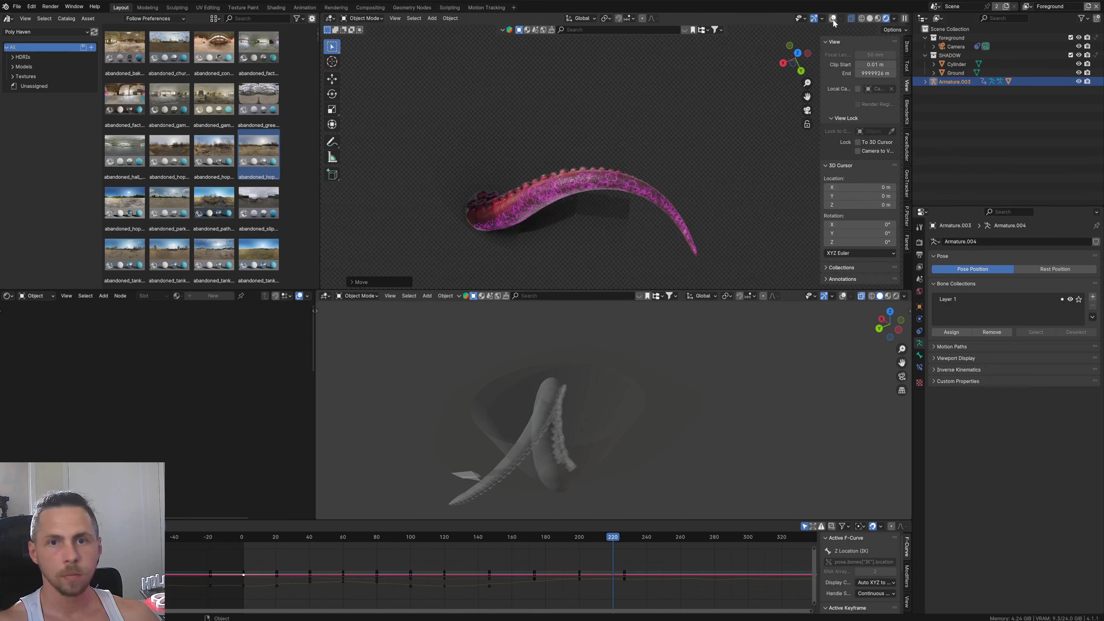
left_click(833, 19)
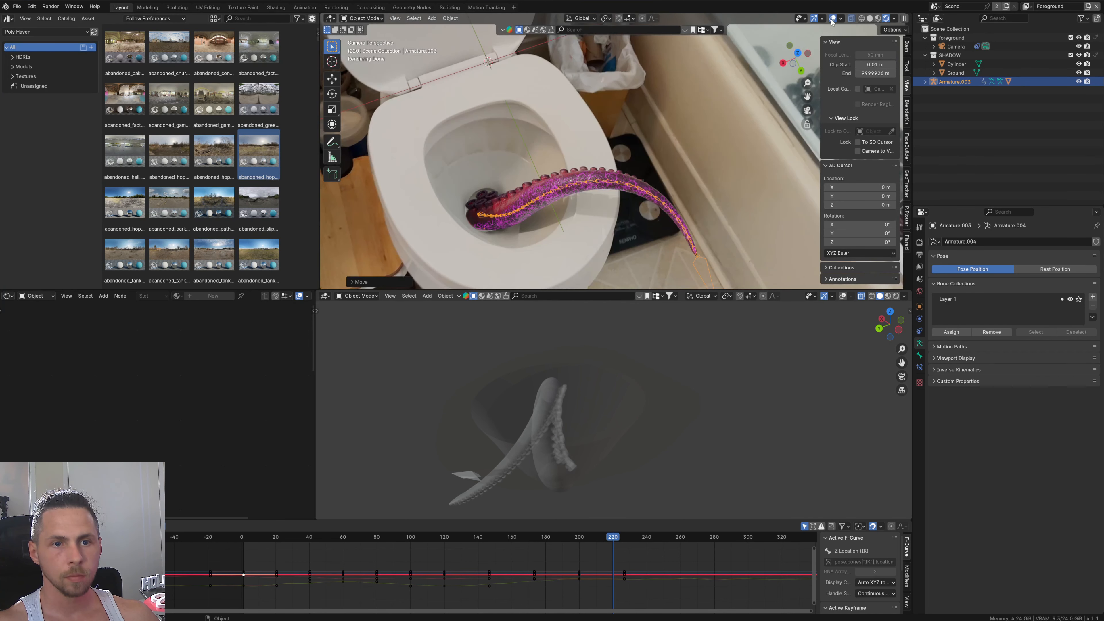
left_click(832, 19)
left_click(833, 20)
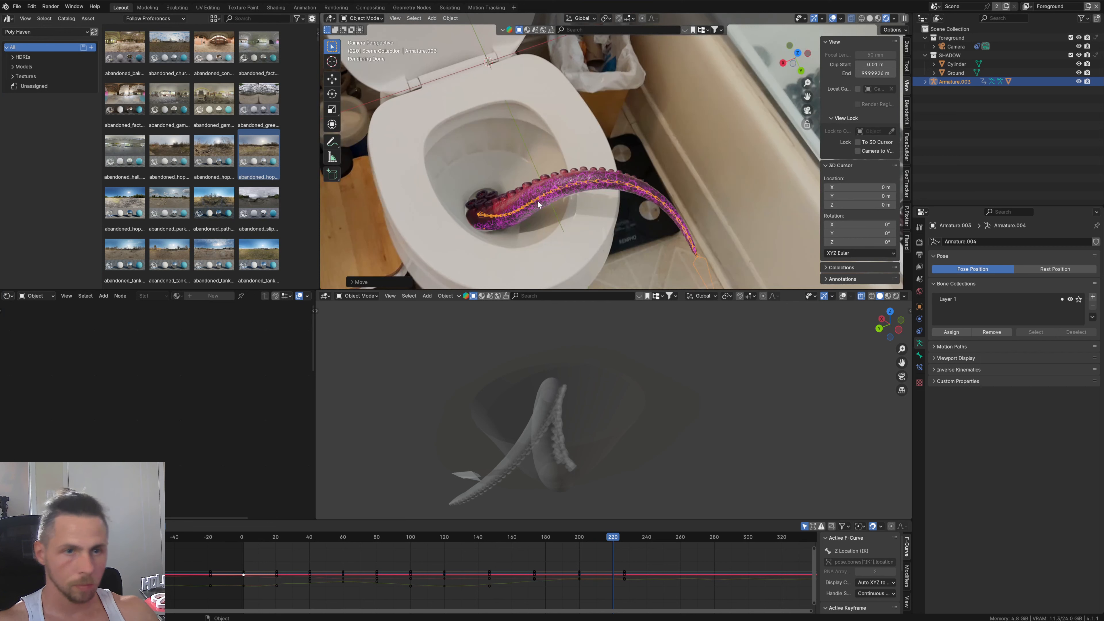
scroll(504, 225, "up", 2)
scroll(500, 226, "down", 4)
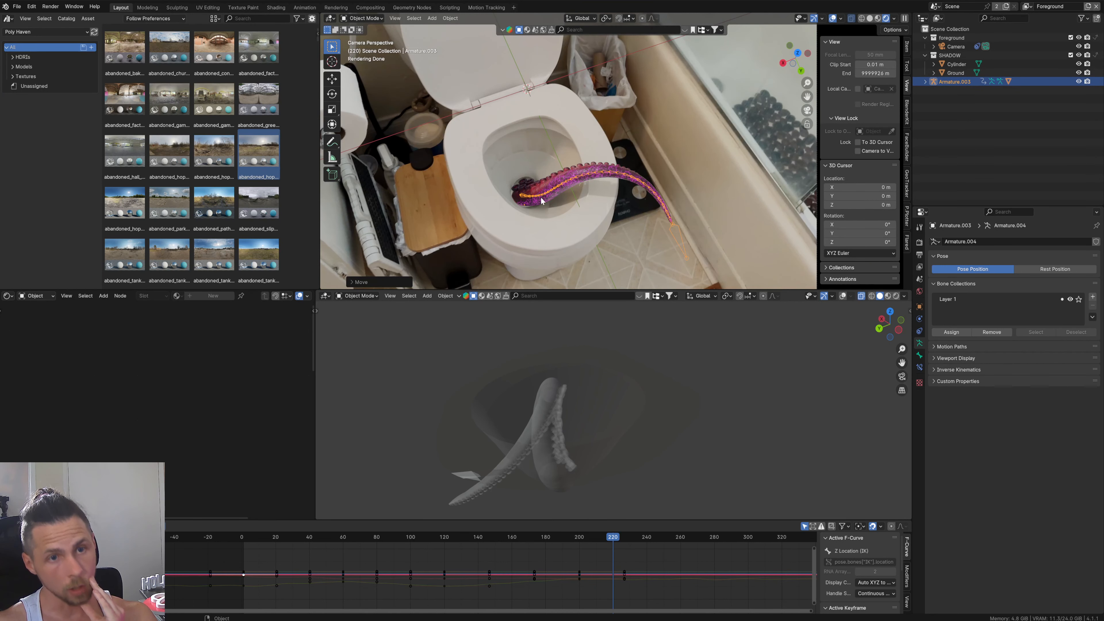
scroll(563, 191, "down", 3)
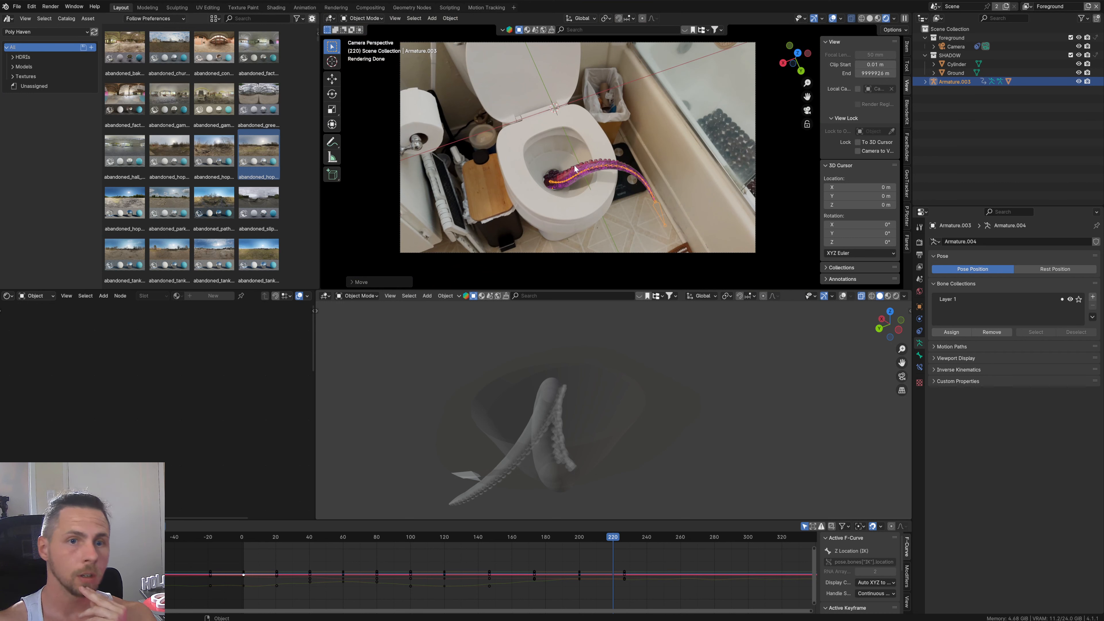
scroll(599, 192, "up", 2)
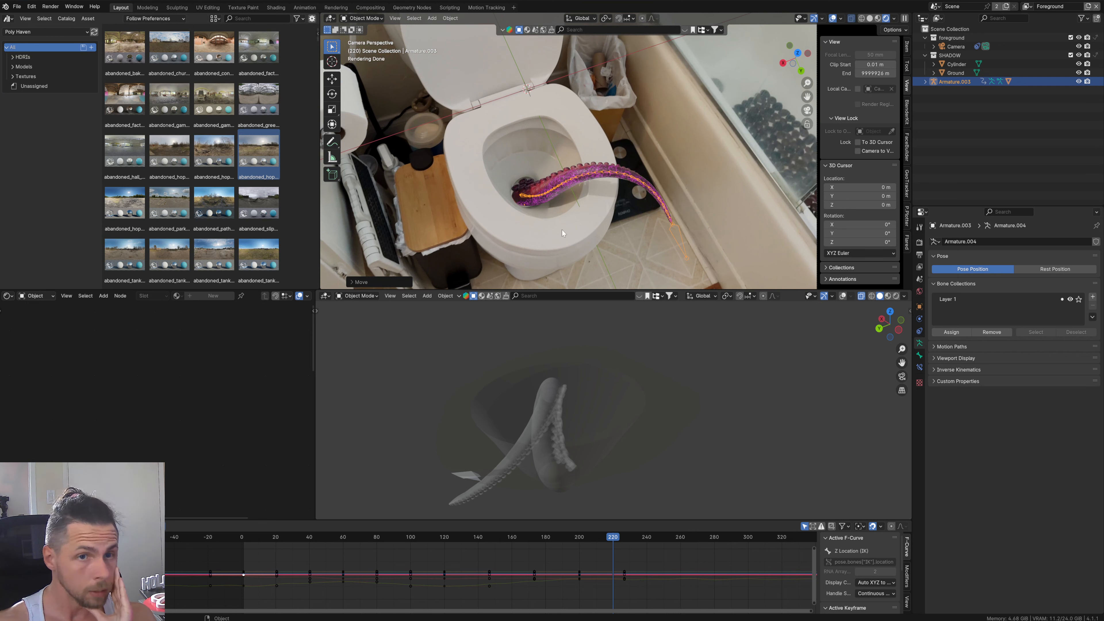
Step: Set the Emission node's strength to 0.000 in the tentacle mesh's Tentaculo base material
left_click(585, 174)
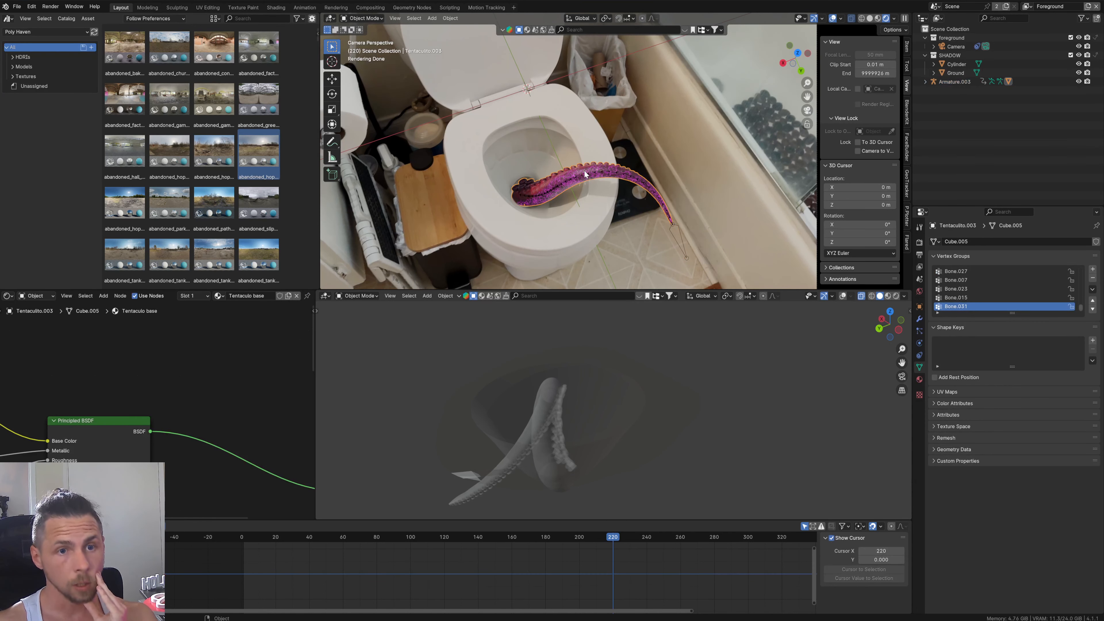
scroll(585, 174, "up", 5)
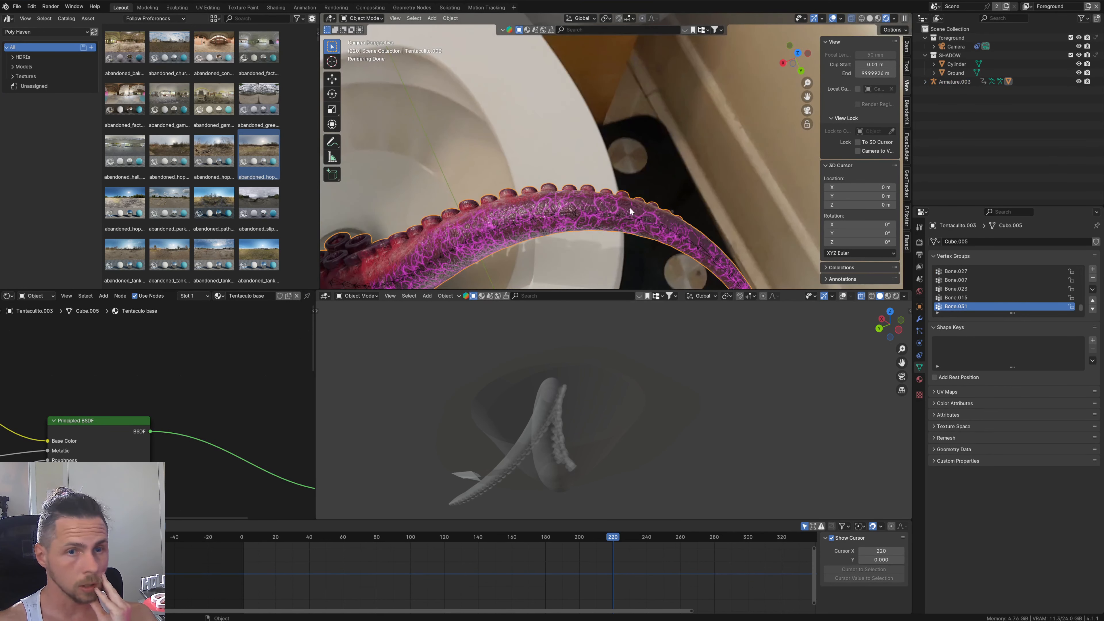
middle_click_drag(180, 409, 303, 296)
left_click(177, 427)
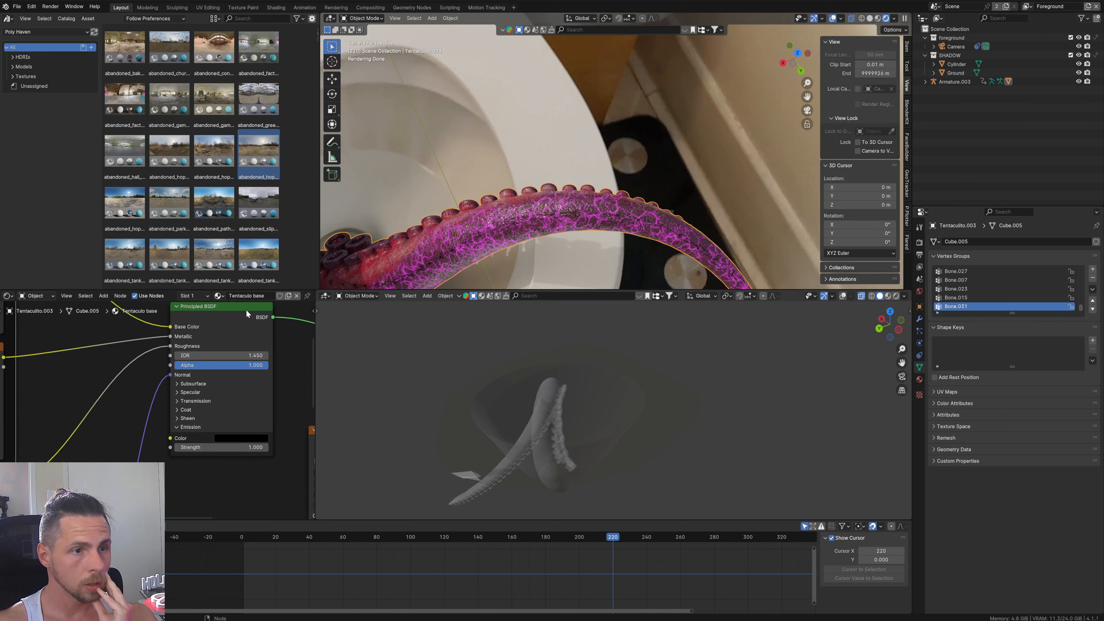
left_click(189, 296)
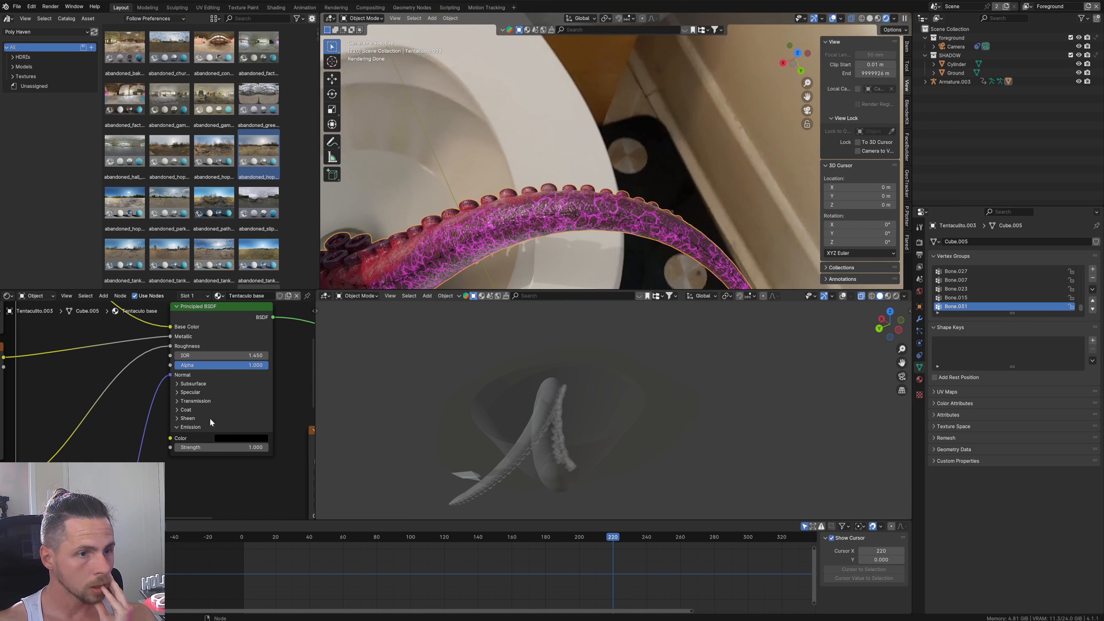
scroll(167, 413, "down", 2)
middle_click_drag(145, 434, 109, 371)
middle_click_drag(169, 414, 2, 468)
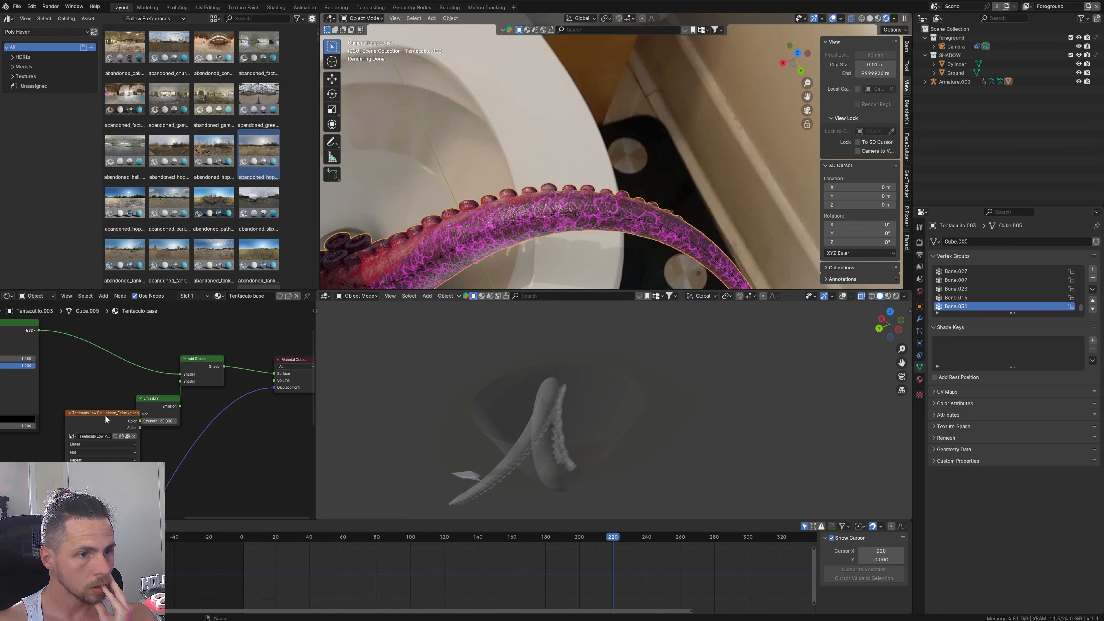
left_click_drag(105, 417, 90, 426)
scroll(202, 457, "up", 3)
left_click_drag(158, 424, 109, 423)
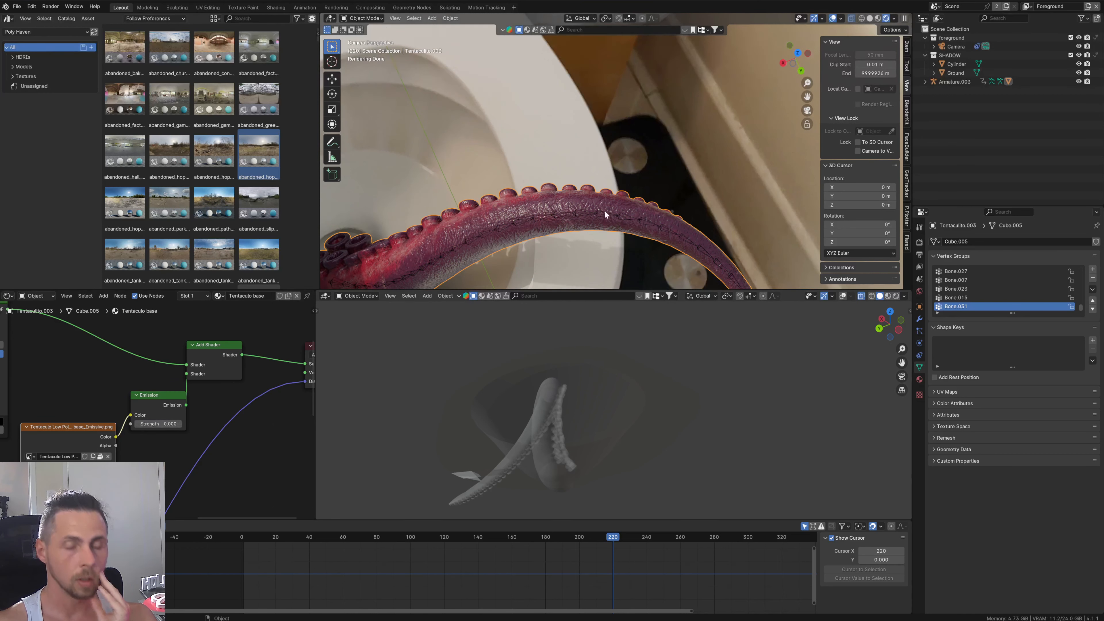
scroll(604, 213, "down", 2)
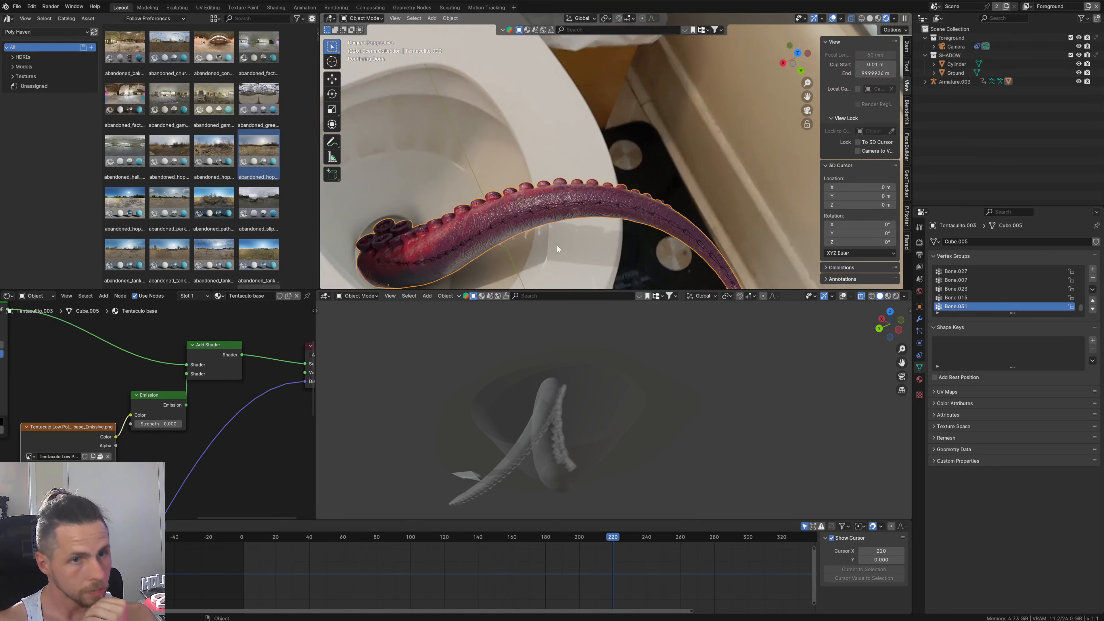
Step: Show the overlays in the user perspective view and create a new material for the Cylinder shadow mesh
left_click(632, 410)
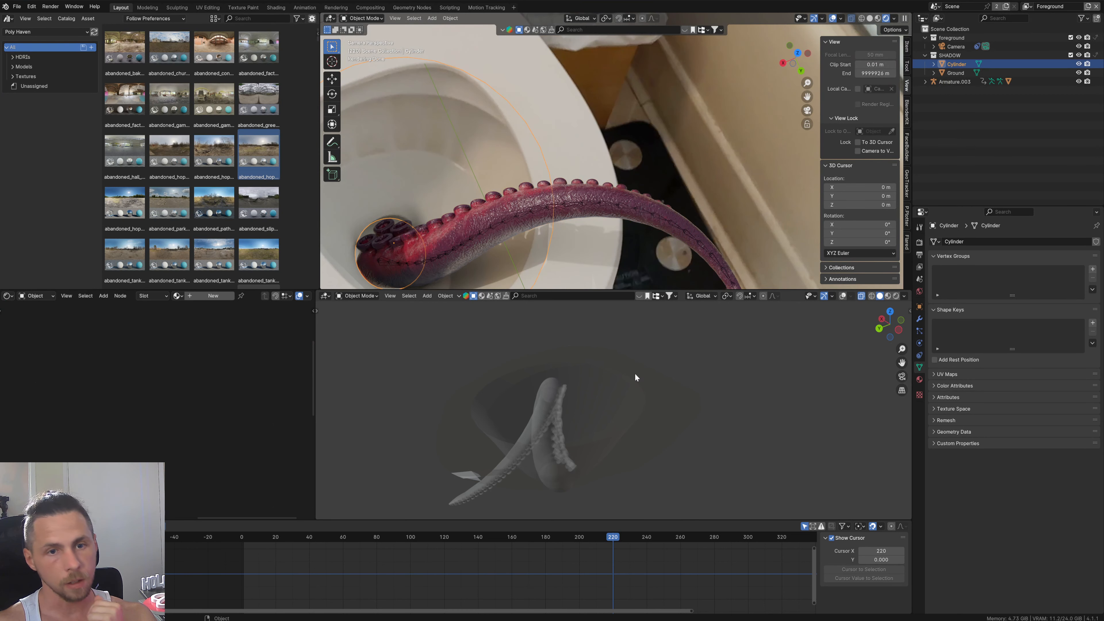
left_click(843, 296)
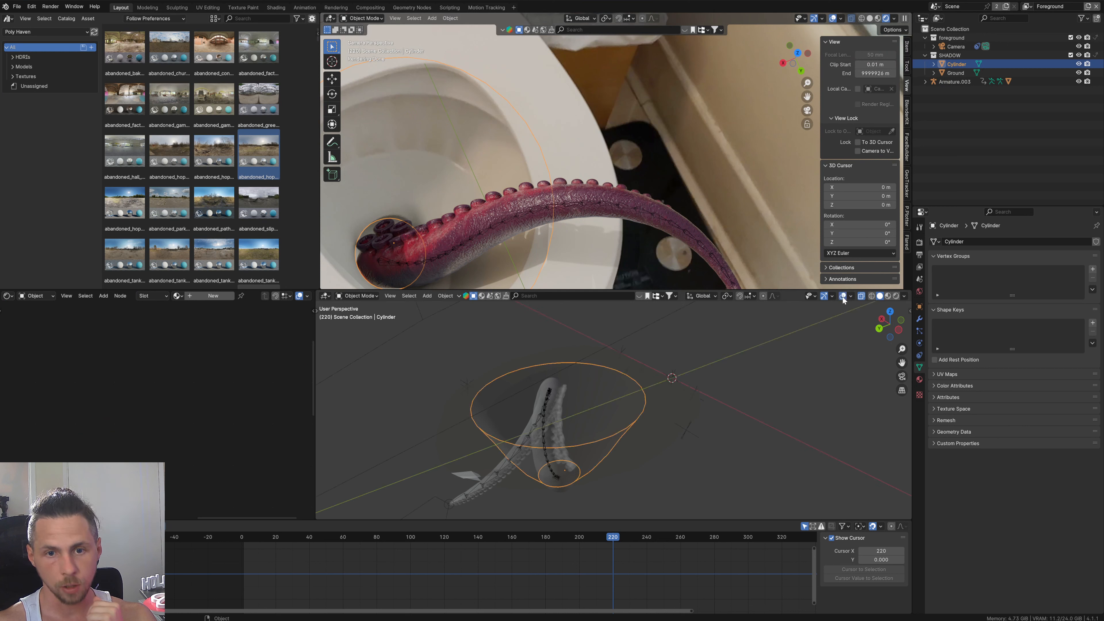
middle_click_drag(630, 438, 590, 475)
scroll(591, 469, "down", 2)
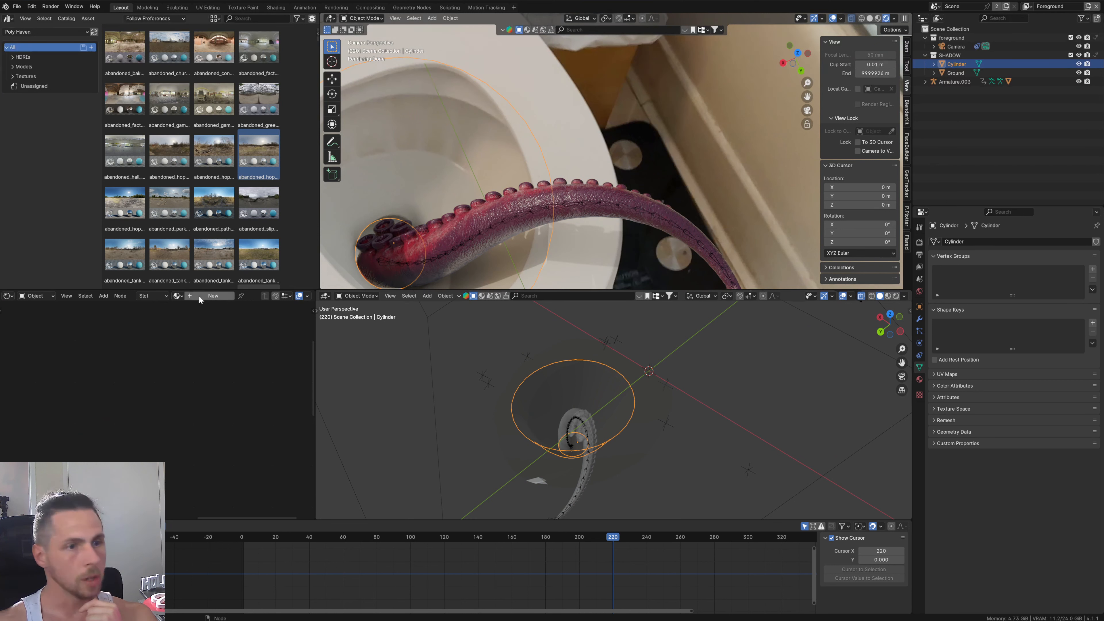
left_click(213, 297)
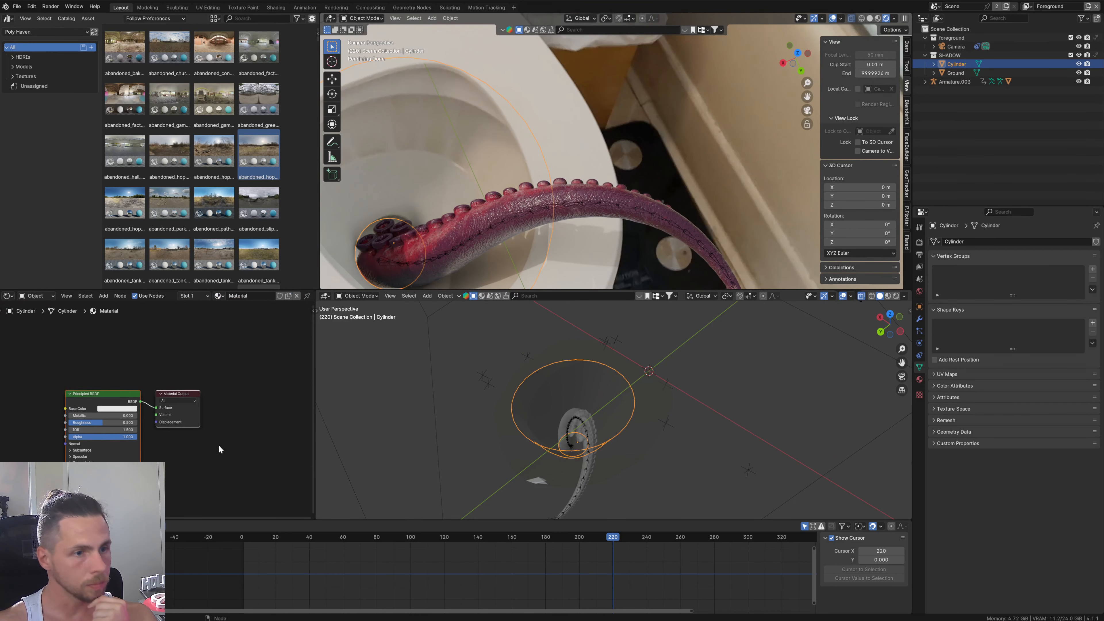
middle_click_drag(160, 456, 195, 422)
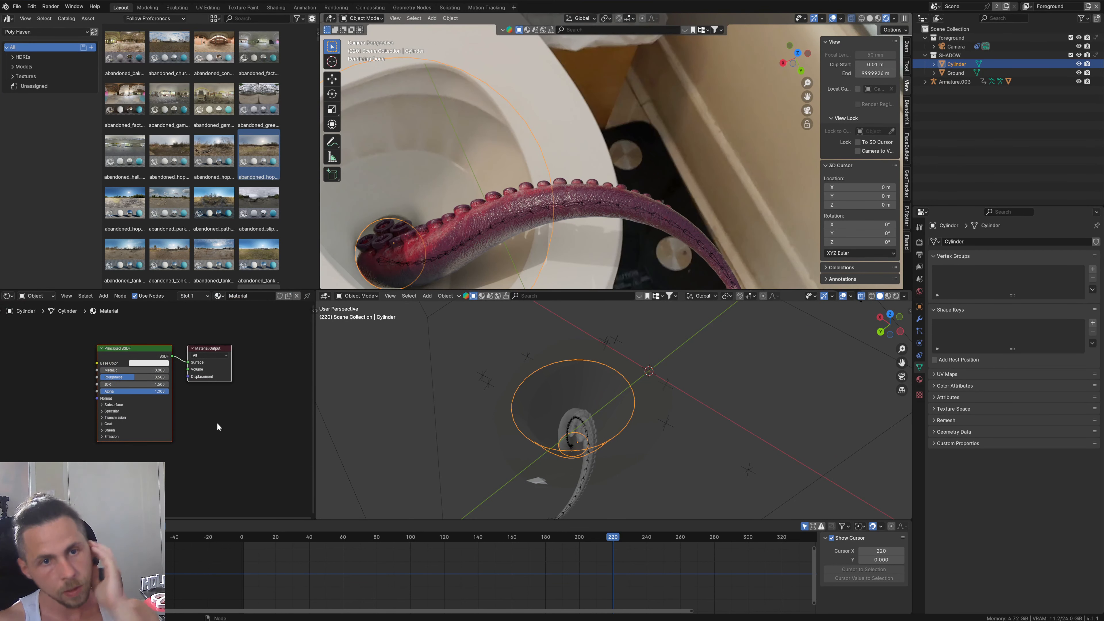
scroll(213, 444, "up", 8)
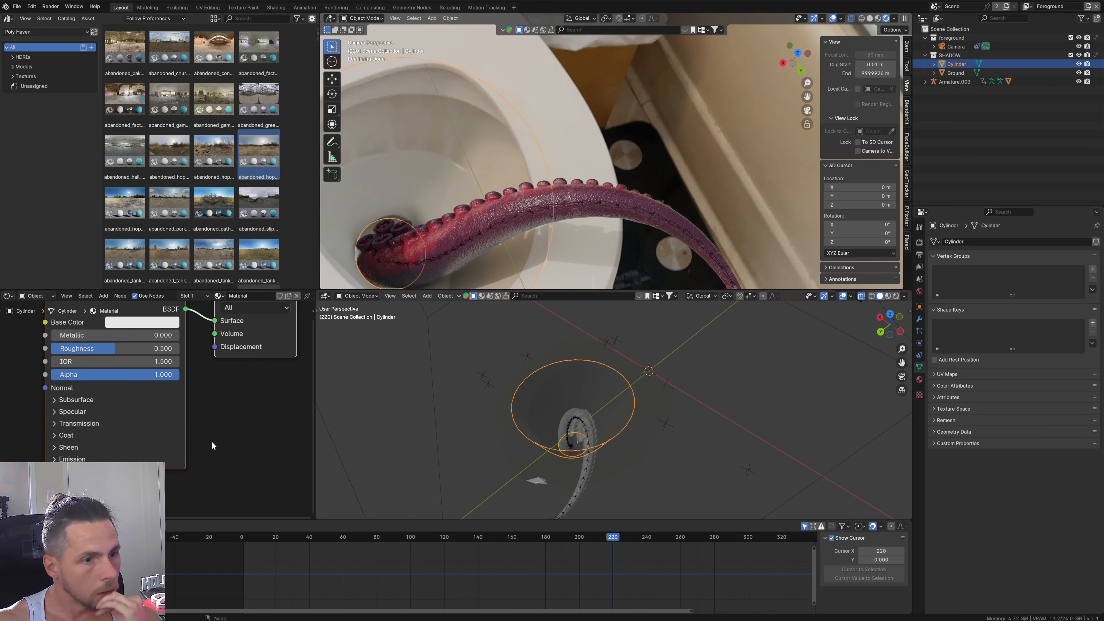
middle_click_drag(212, 442, 220, 453)
scroll(217, 448, "down", 2)
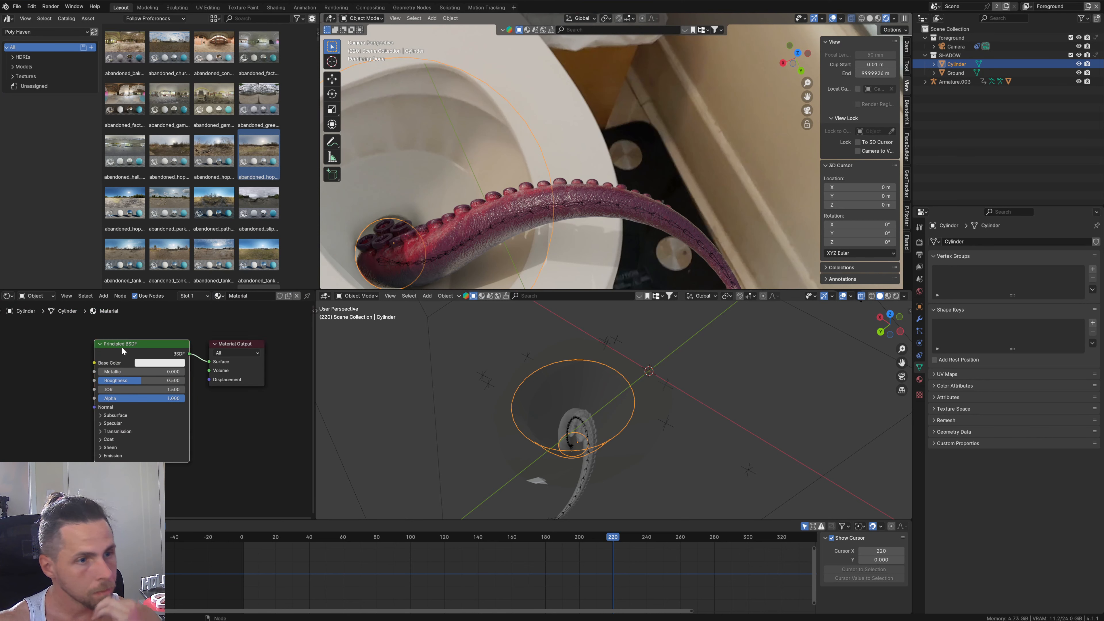
Step: Add an Image Texture node using IMG_6229.MOV and connect its Color to the Principled BSDF's Base Color
middle_click_drag(41, 389, 93, 390)
key("shift+a")
left_click(93, 389)
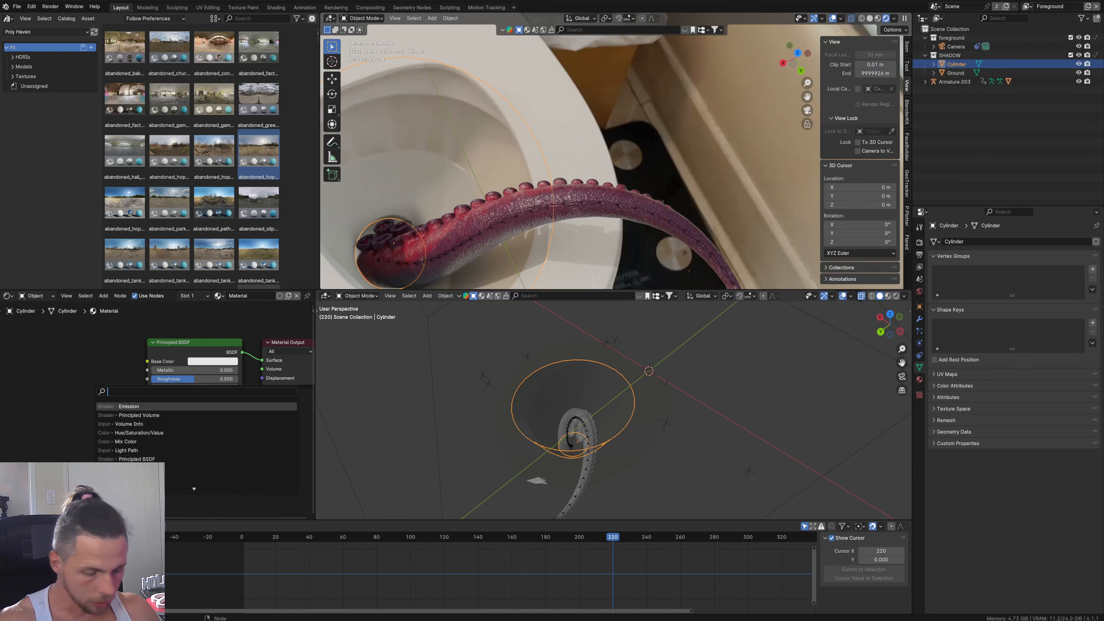
type("IMA")
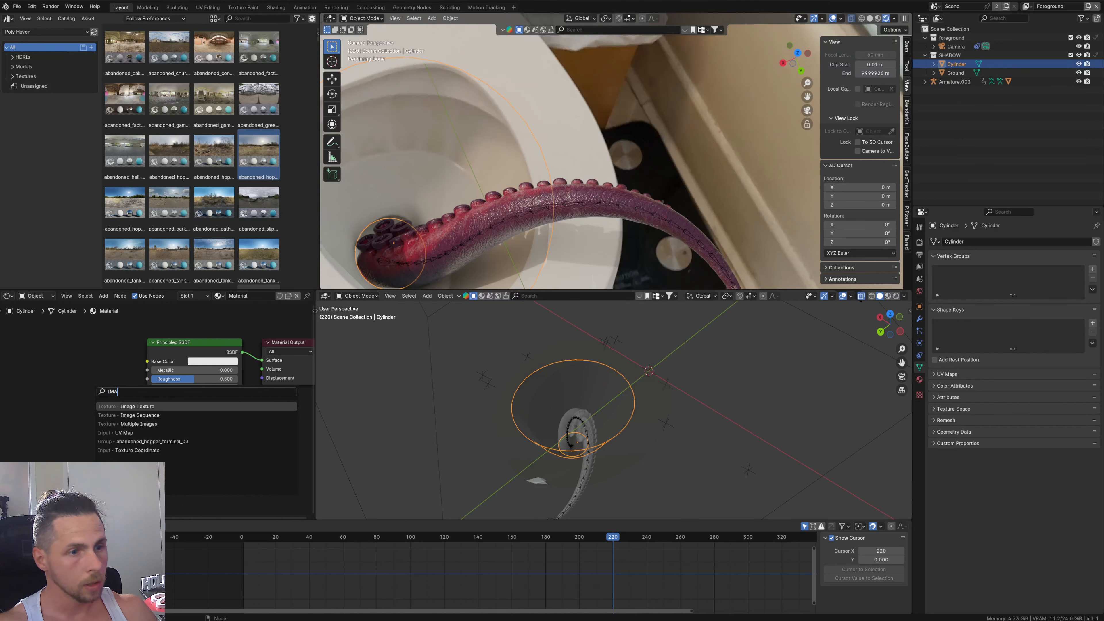
key("Return")
left_click(106, 381)
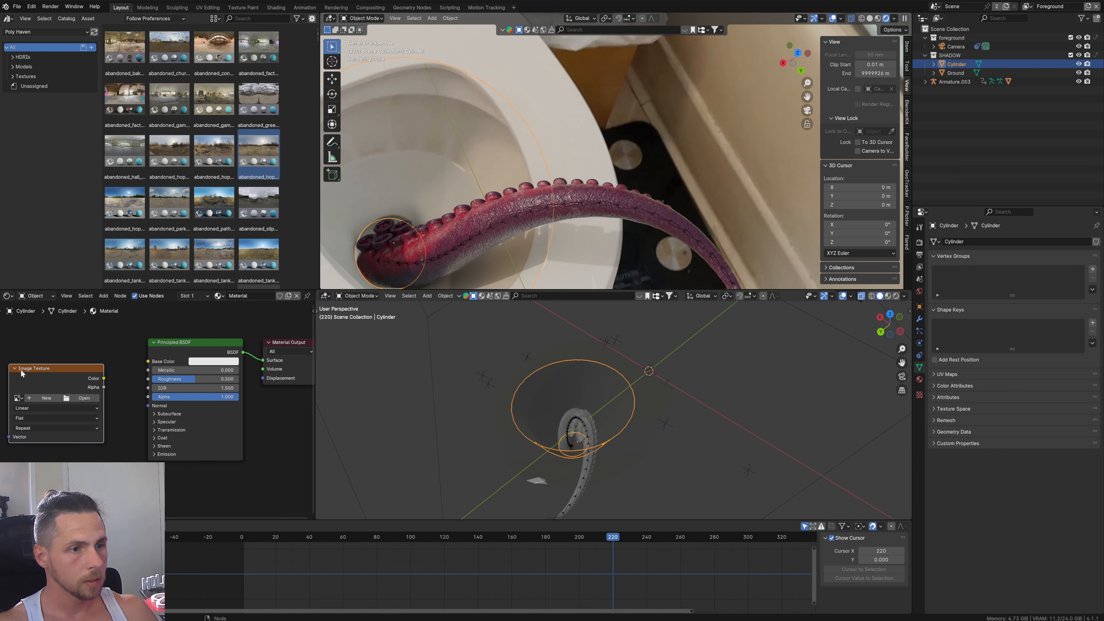
left_click_drag(105, 381, 148, 361)
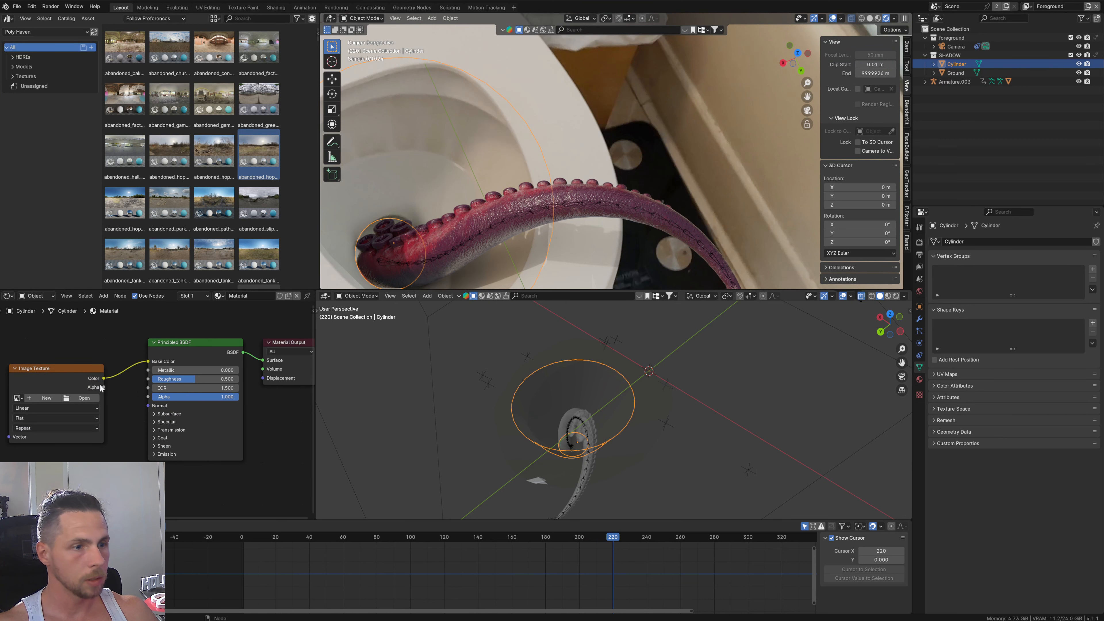
left_click(87, 399)
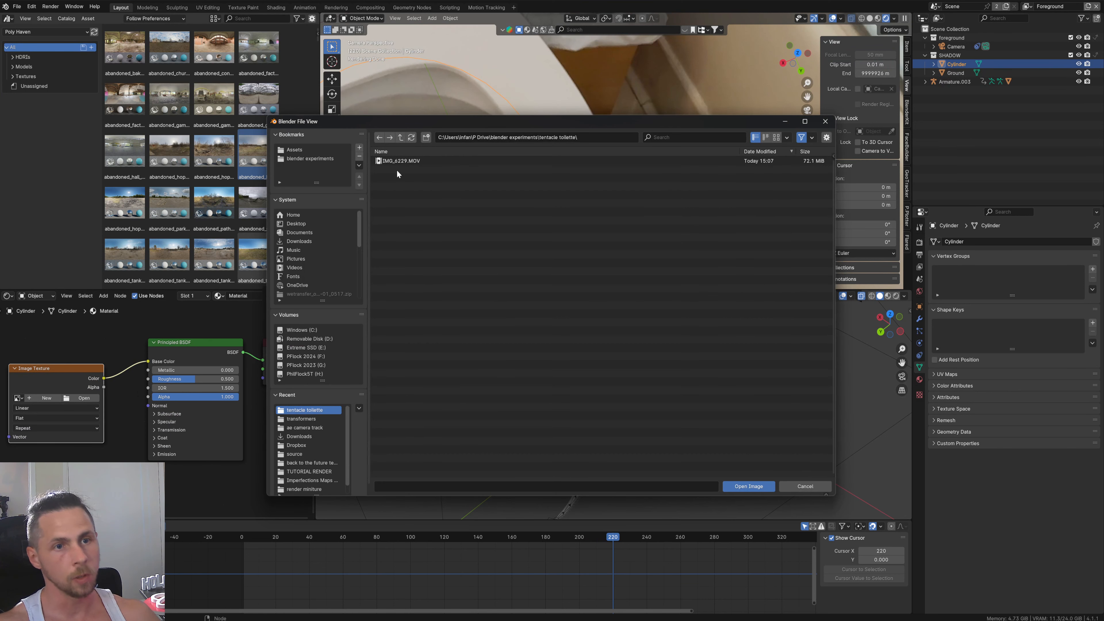
double_click(401, 164)
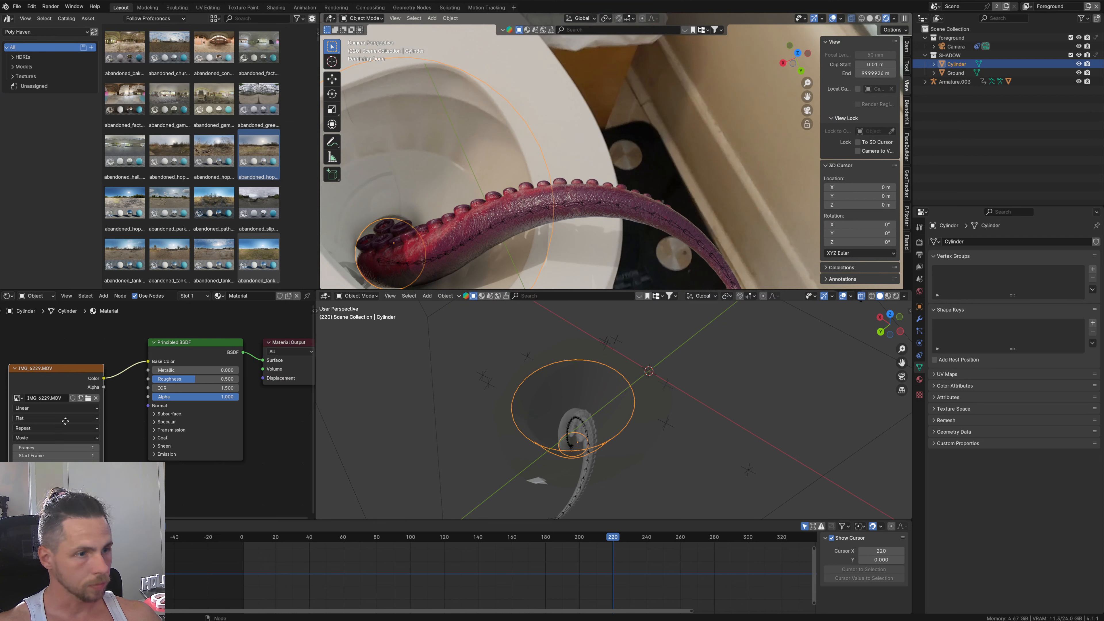
Step: Add Mapping and Texture Coordinate nodes to the movie texture and feed the Window output into the Mapping vector
middle_click_drag(44, 387, 112, 355)
key("ctrl+t")
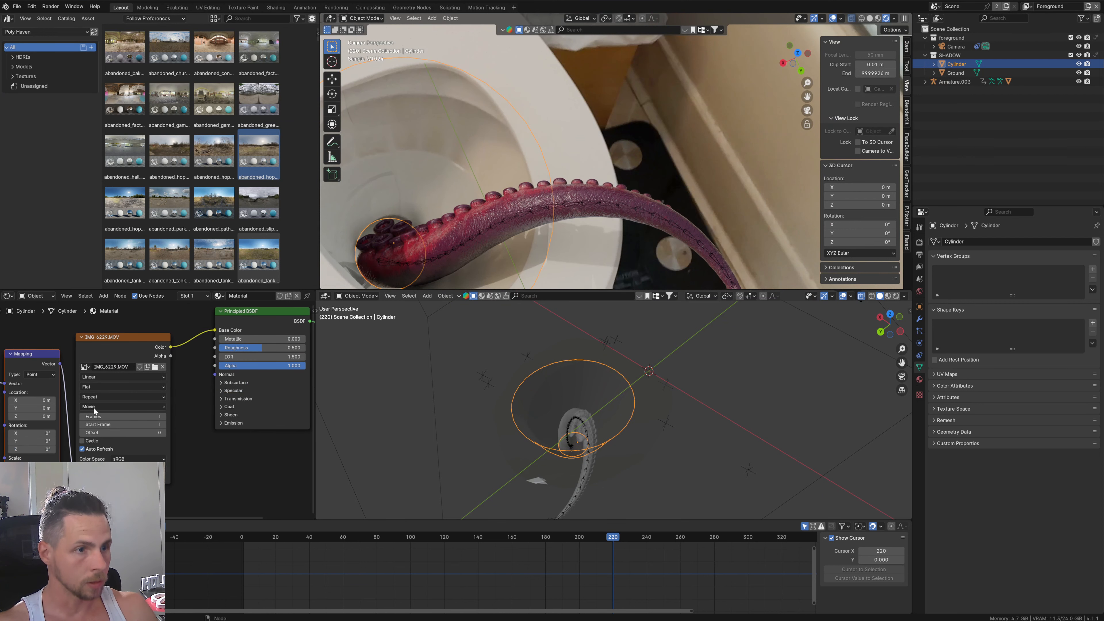
scroll(87, 405, "down", 2)
middle_click_drag(84, 405, 152, 409)
scroll(152, 409, "up", 5)
middle_click_drag(49, 431, 131, 414)
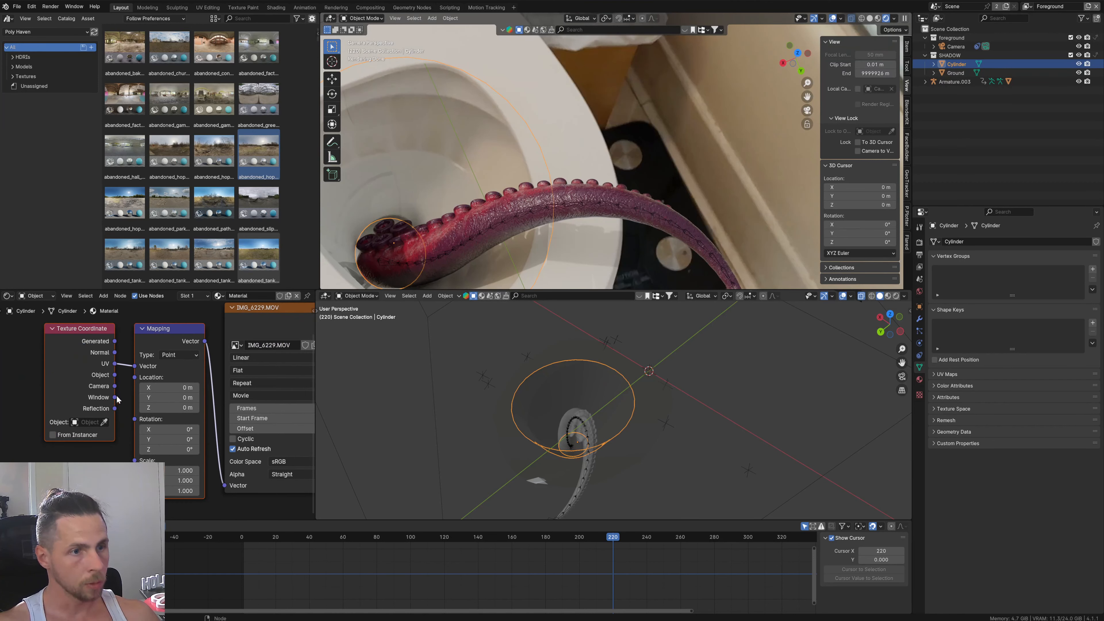
left_click_drag(114, 397, 135, 366)
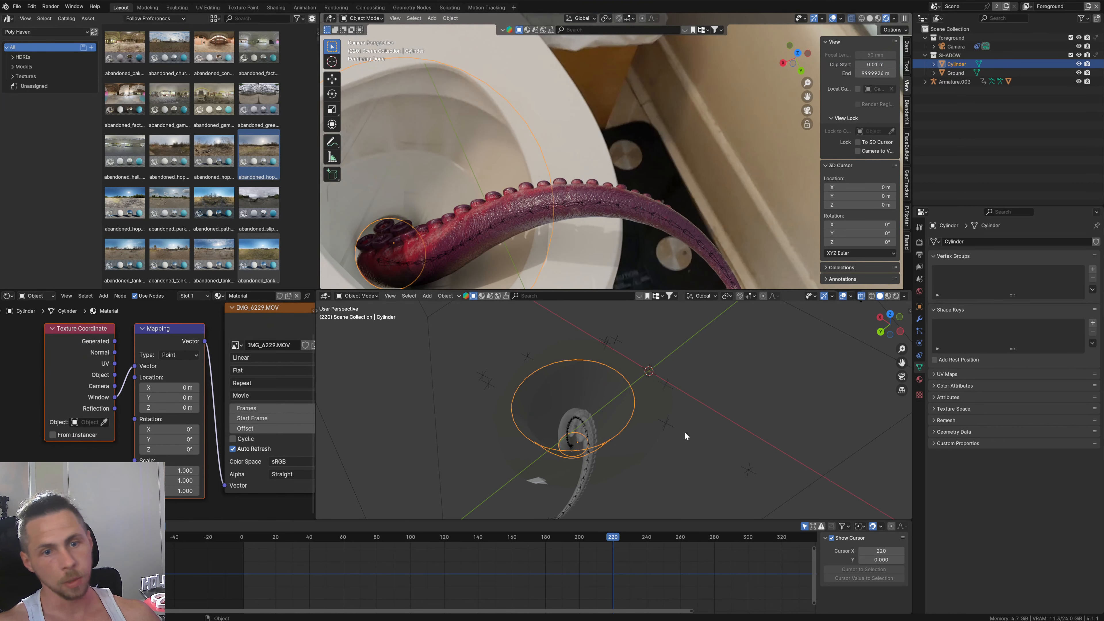
Step: Show the user perspective view in Material Preview shading and examine the footage projected onto the Cylinder
scroll(686, 437, "up", 1)
left_click(888, 296)
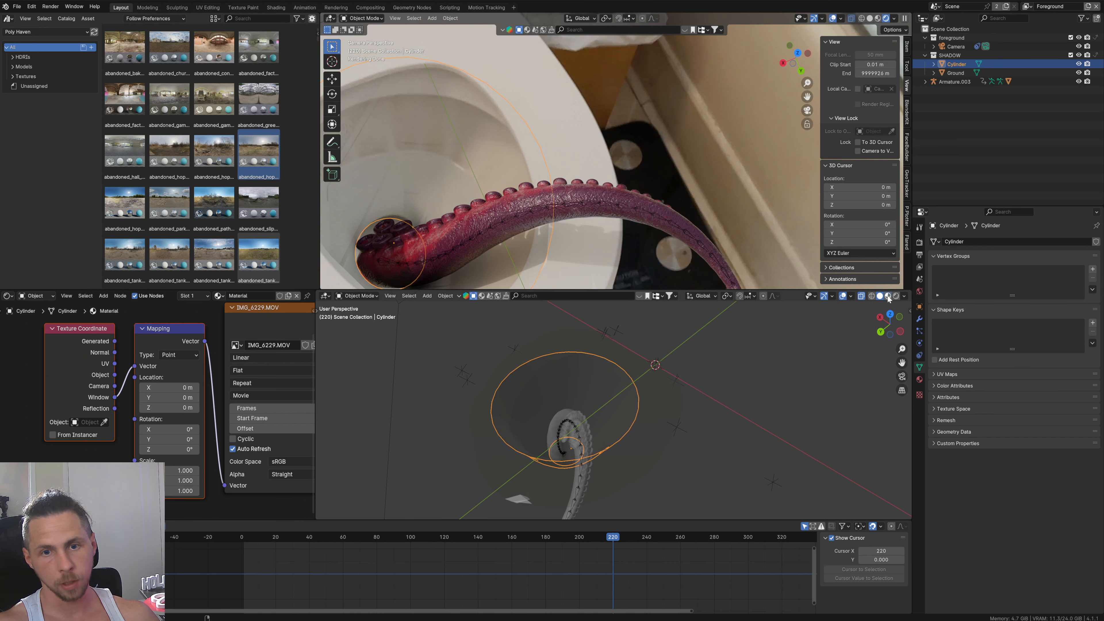
middle_click_drag(695, 424, 749, 435)
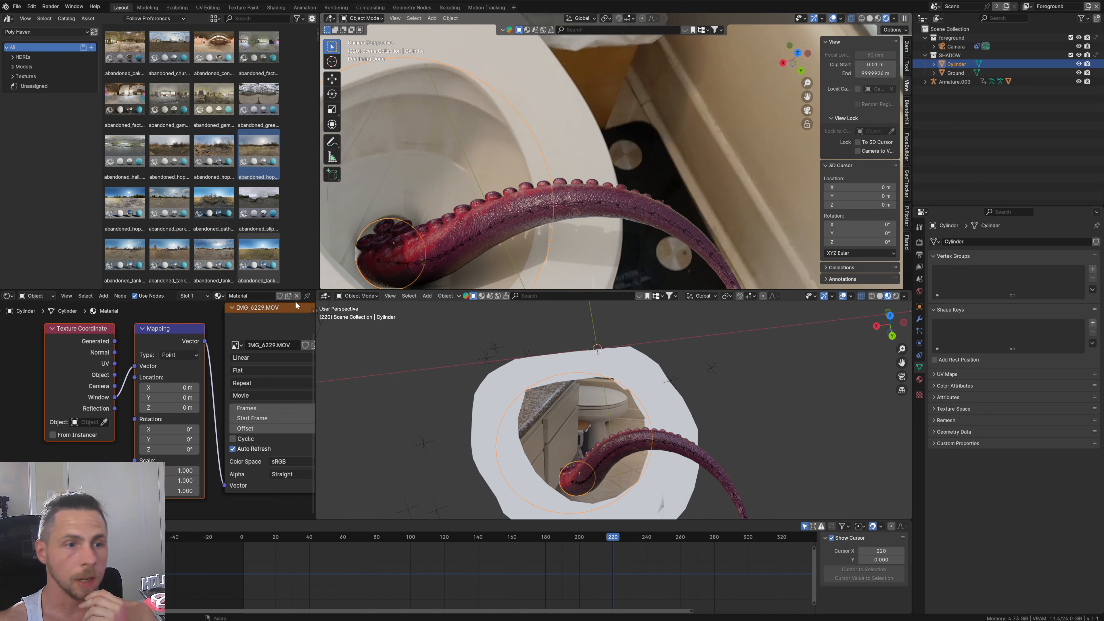
Step: Test a roughness of 0.000 on the Cylinder material's Principled BSDF, and set it to 0.503
middle_click_drag(285, 347, 144, 382)
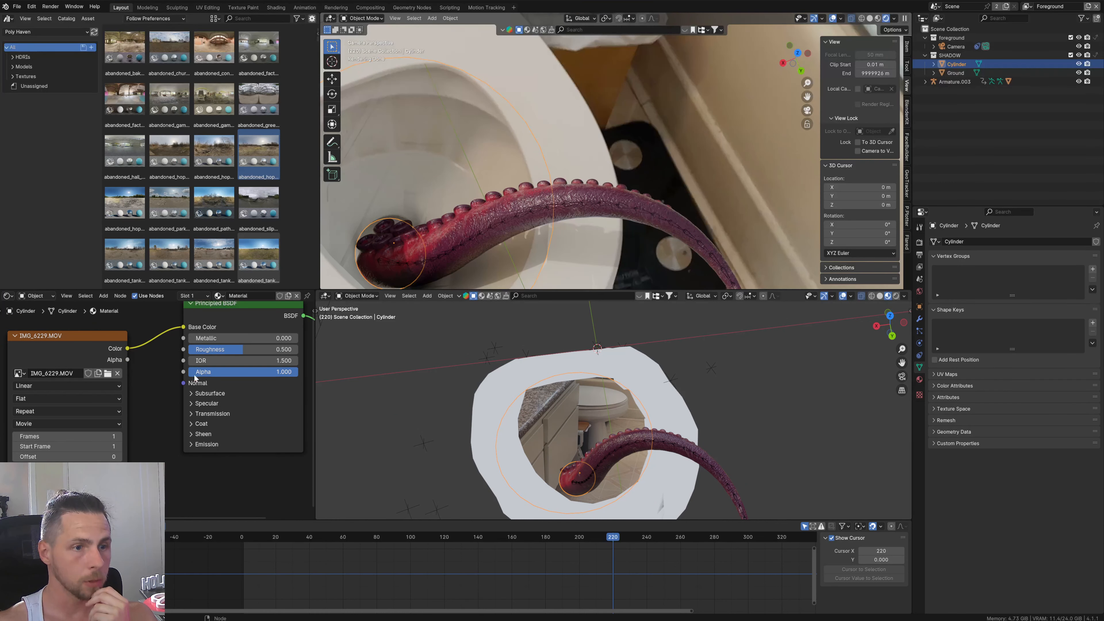
left_click_drag(224, 349, 189, 349)
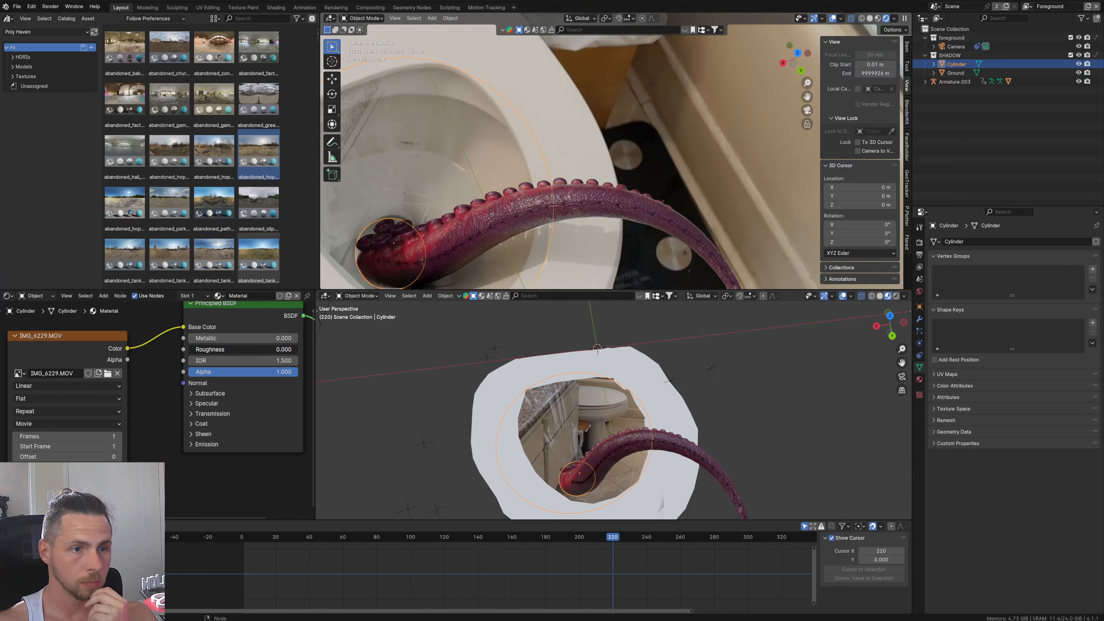
left_click_drag(189, 349, 243, 349)
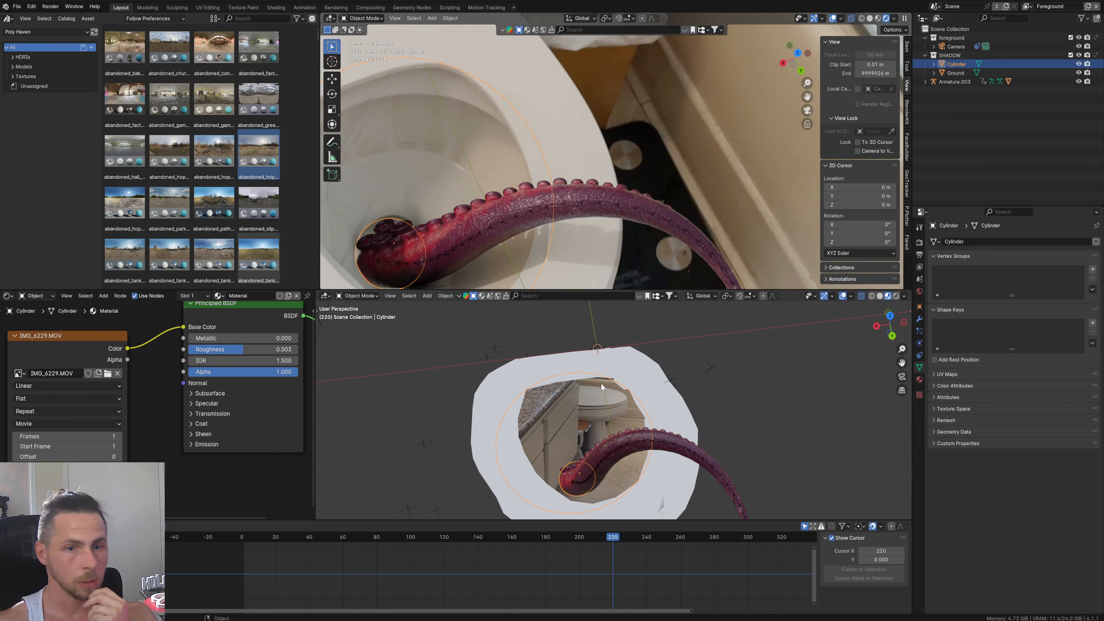
Step: Rename the Cylinder's material as VIDEO TEXTURE
left_click(238, 296)
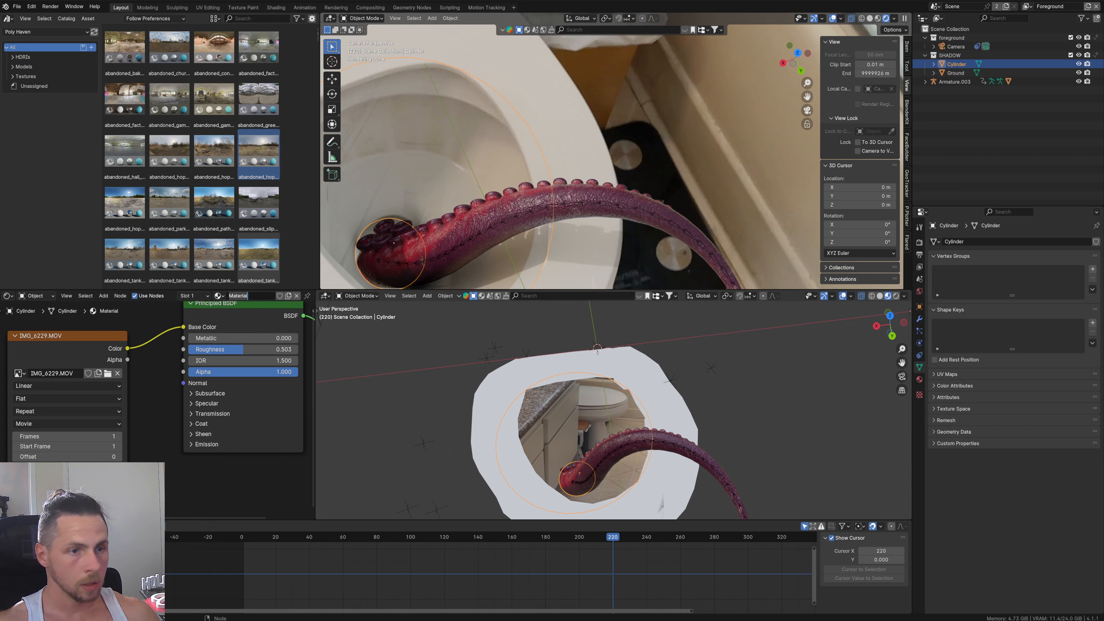
type("VID")
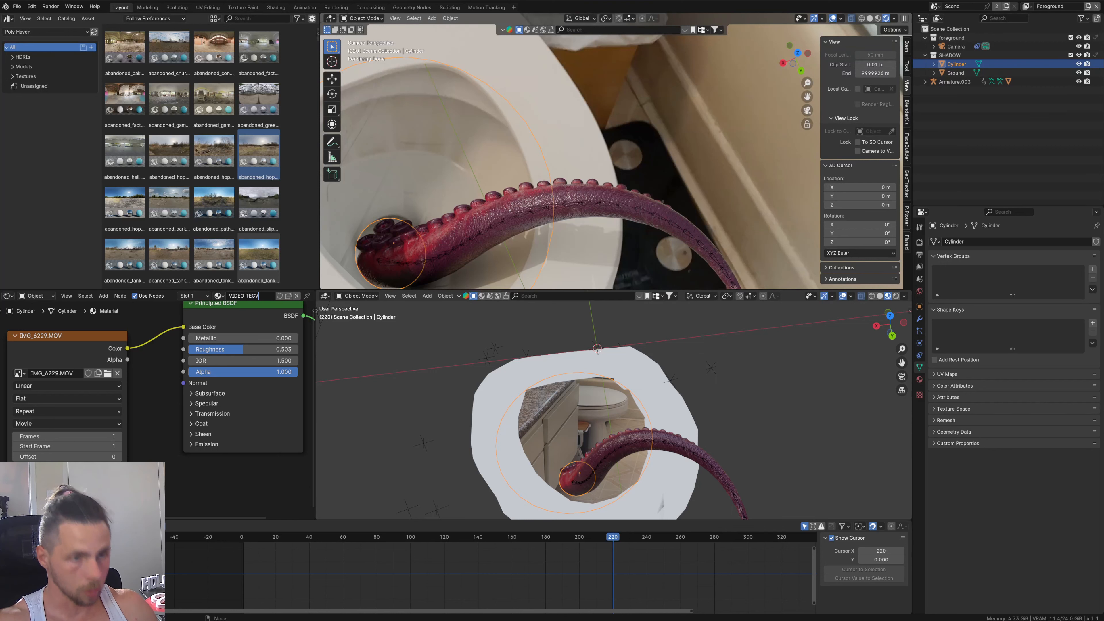
type("EO TEXTURE")
key("Return")
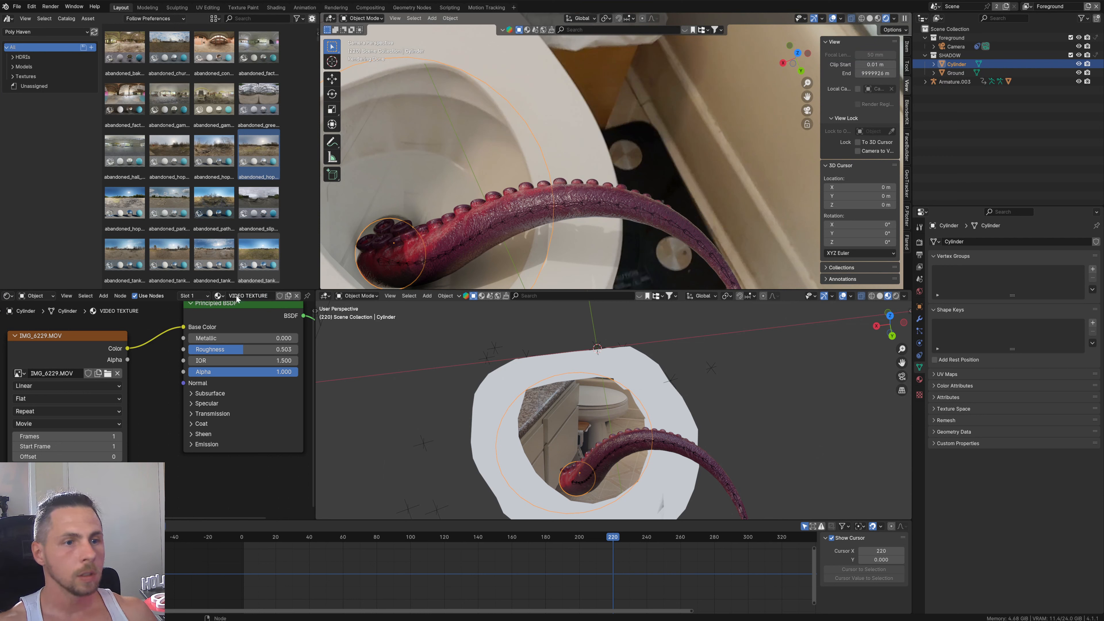
Step: Assign the VIDEO TEXTURE material to the Ground mesh and set its Metallic value to 0.502
left_click(637, 385)
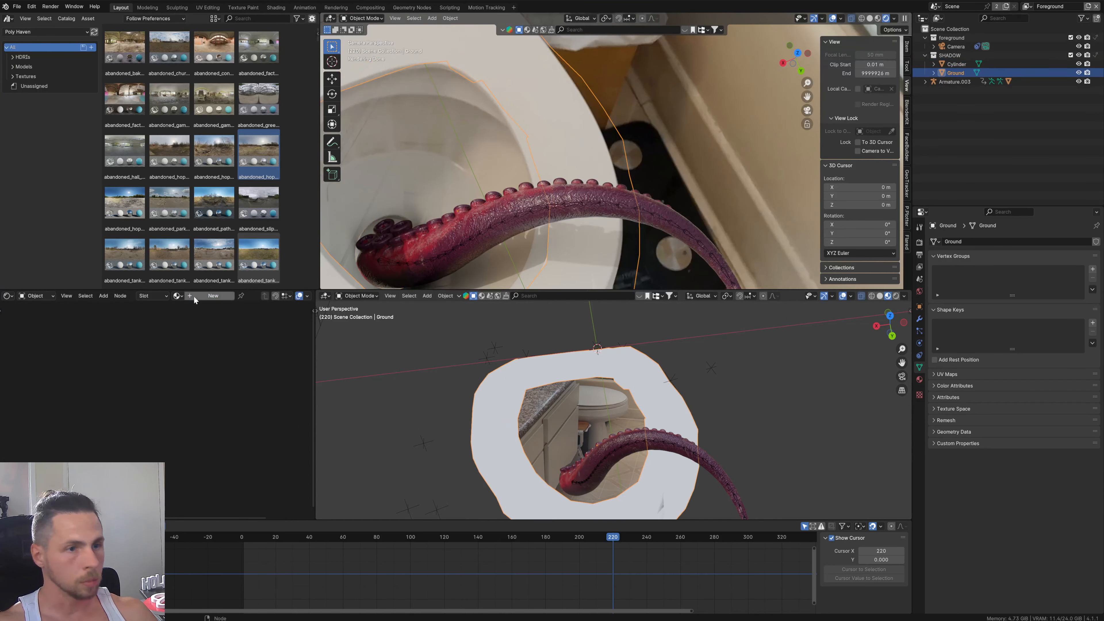
left_click(178, 295)
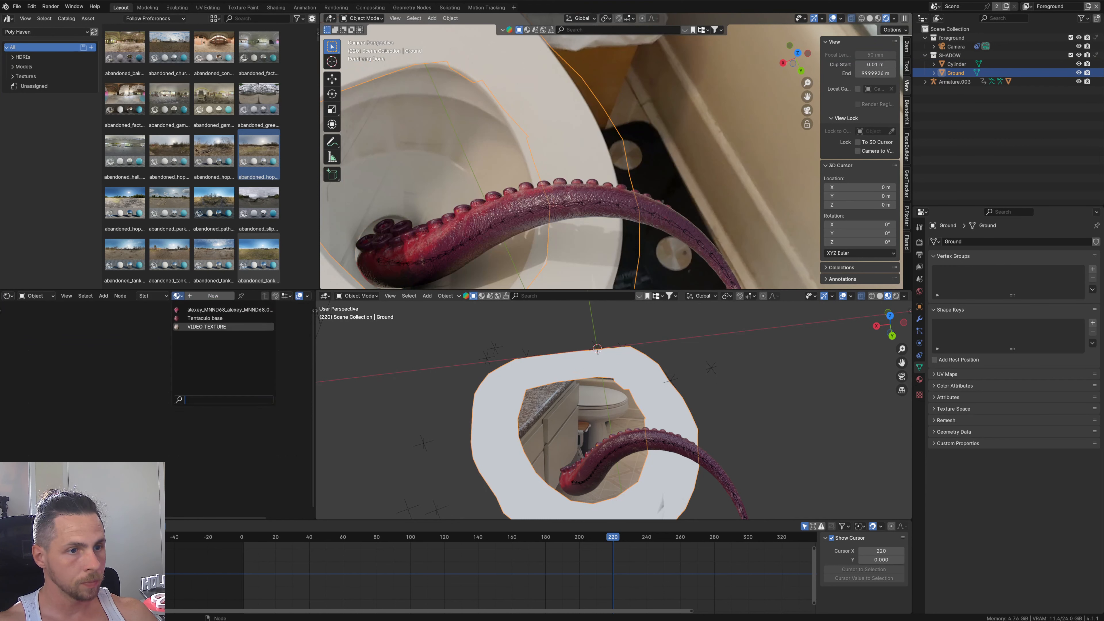
left_click(207, 327)
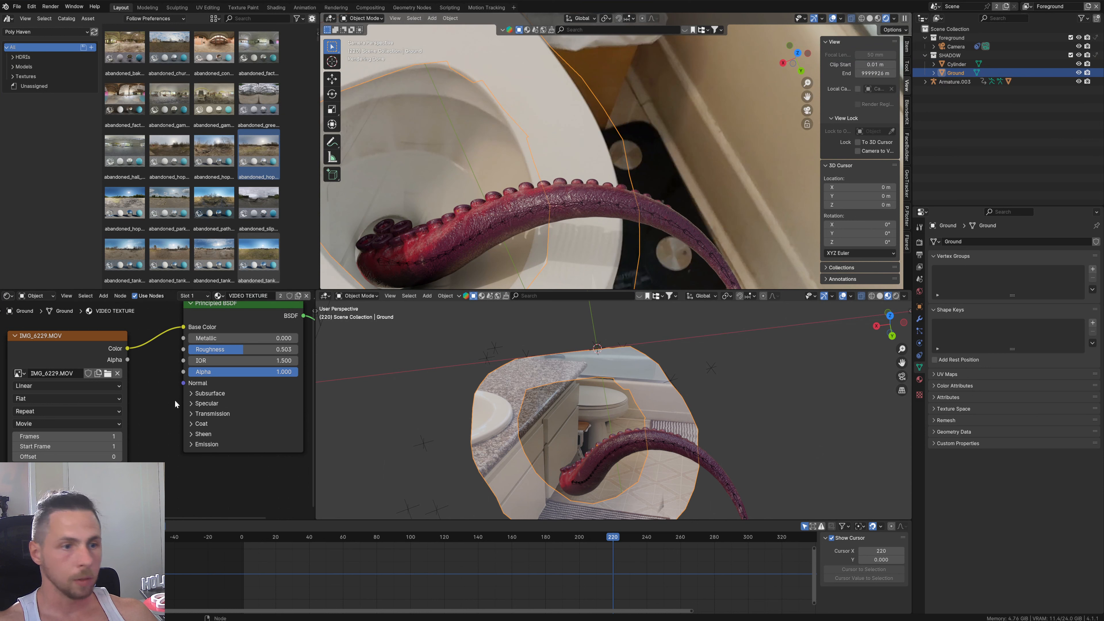
left_click_drag(226, 338, 296, 338)
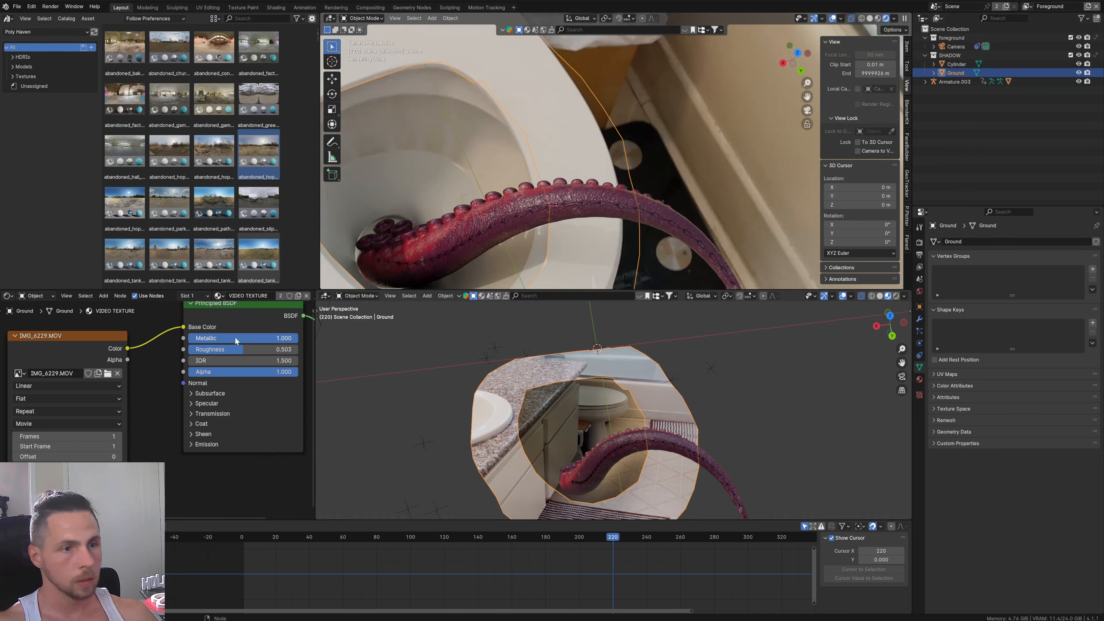
left_click_drag(296, 338, 242, 338)
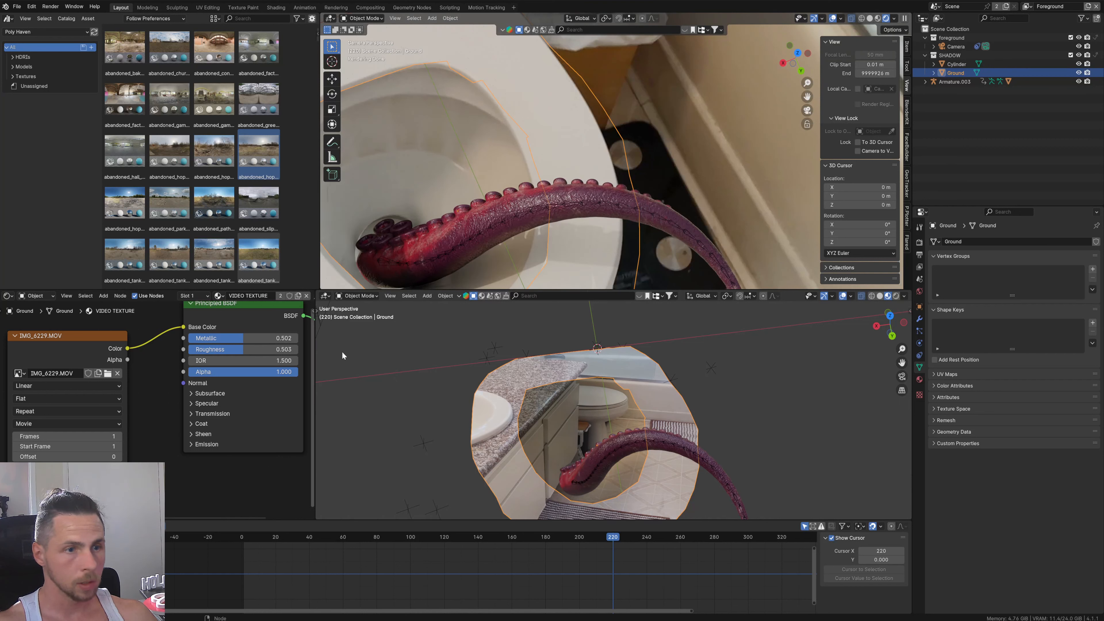
Step: Compare the scene with the Principled BSDF node muted and unmuted, and inspect its Specular and Subsurface settings
left_click(216, 317)
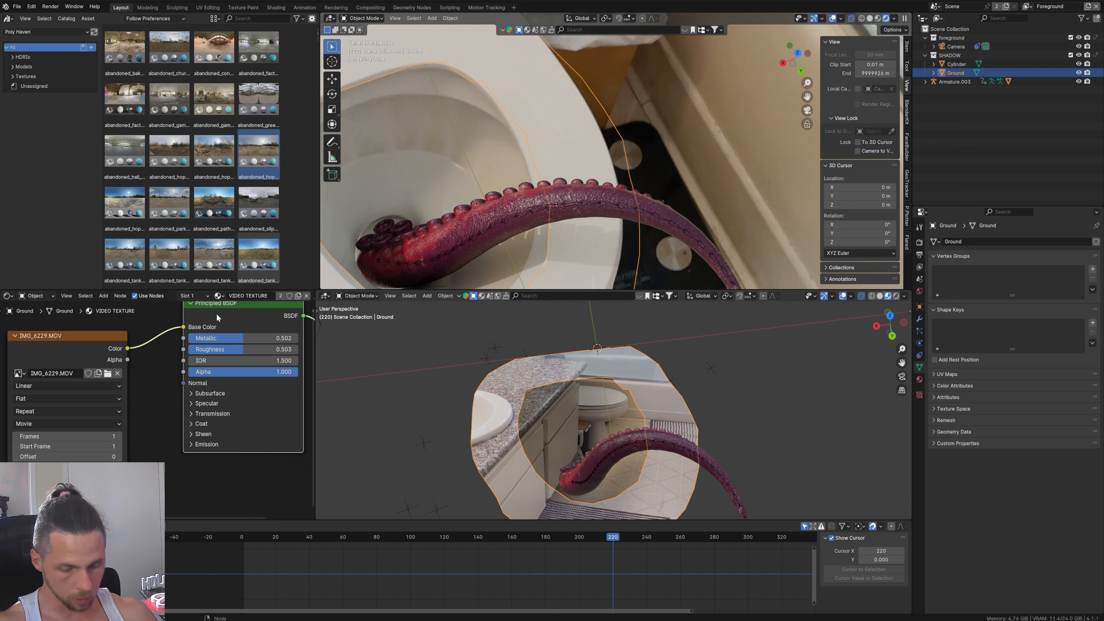
key("m")
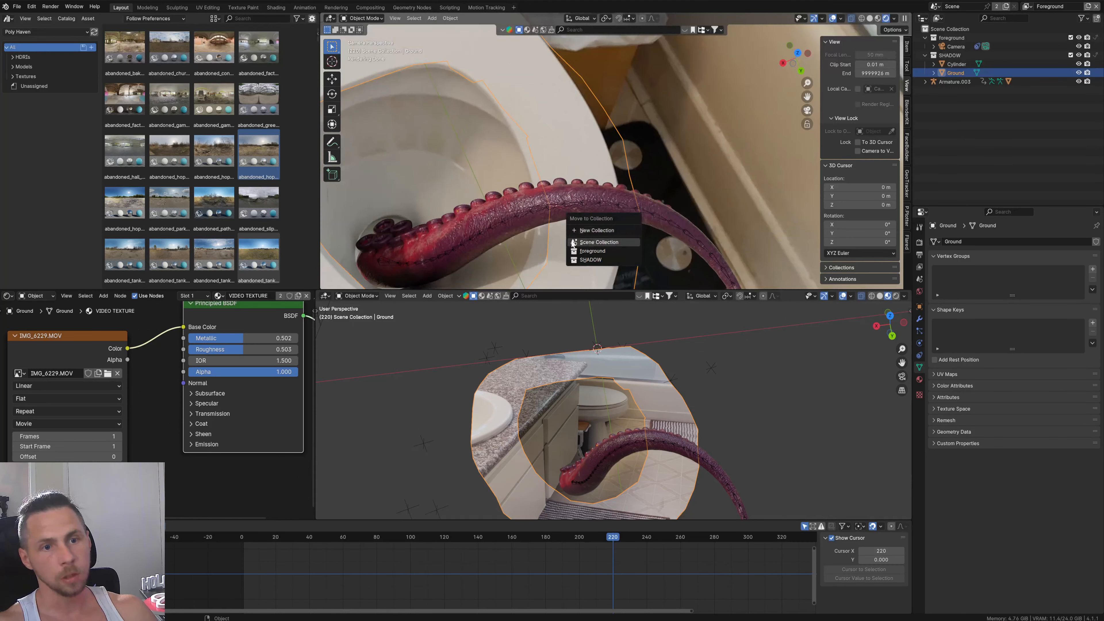
key("m")
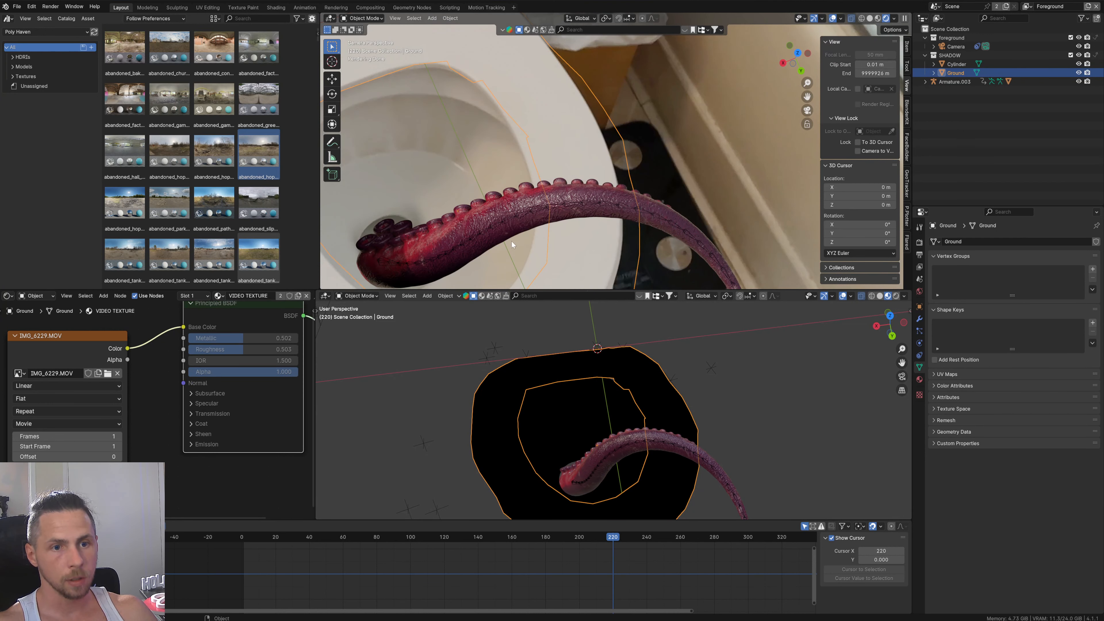
left_click(241, 404)
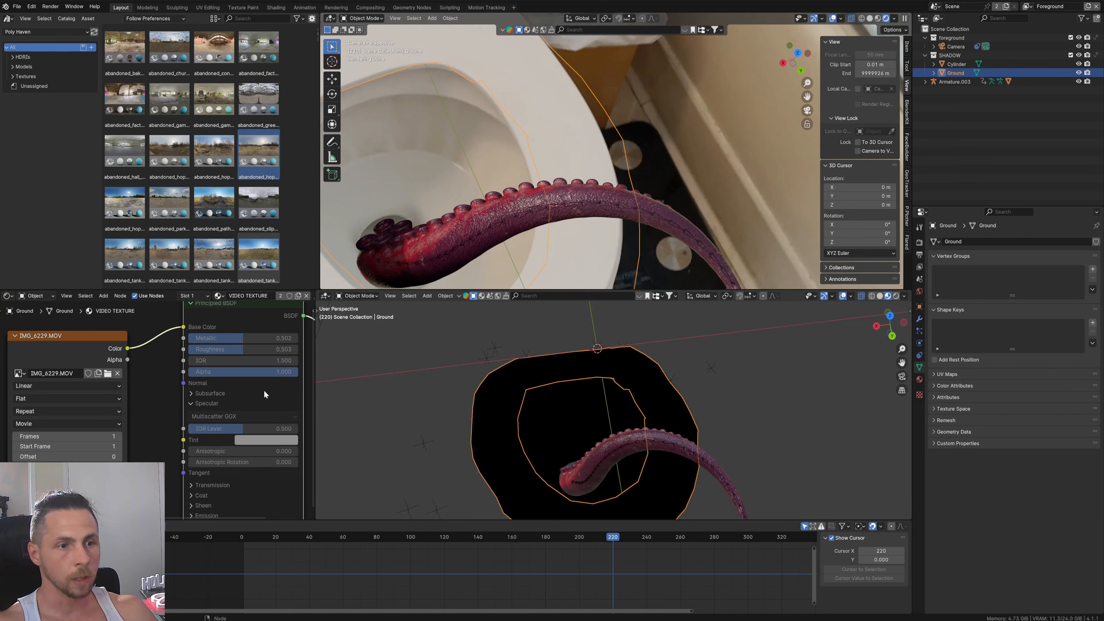
left_click(264, 393)
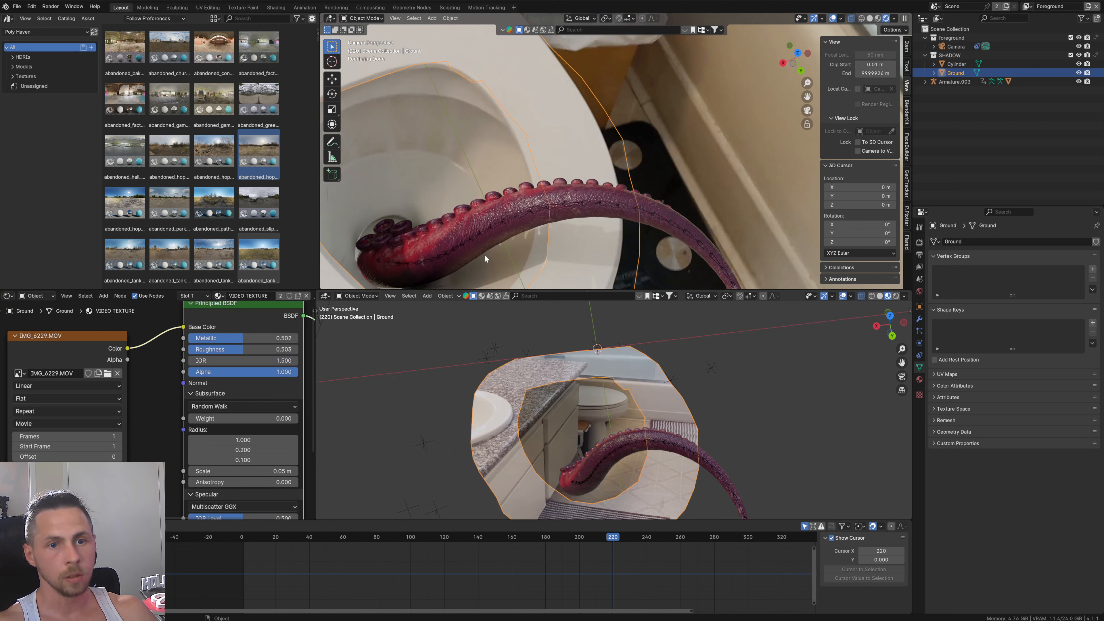
left_click(269, 389)
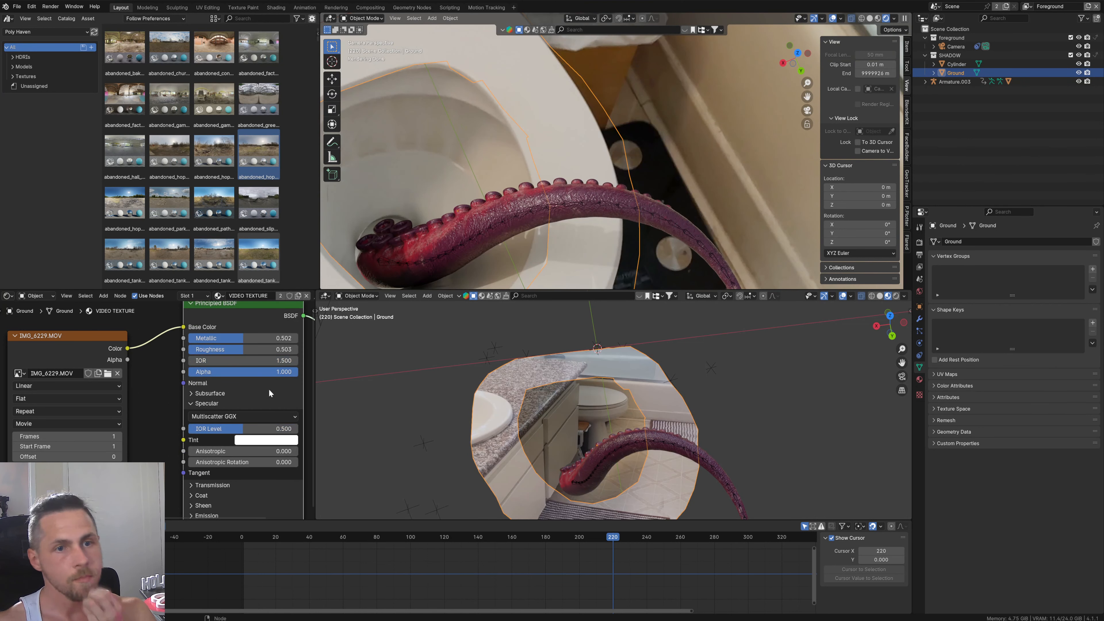
Step: Select the tentacle mesh and inspect the scene's Film and Color Management render settings
left_click(626, 446)
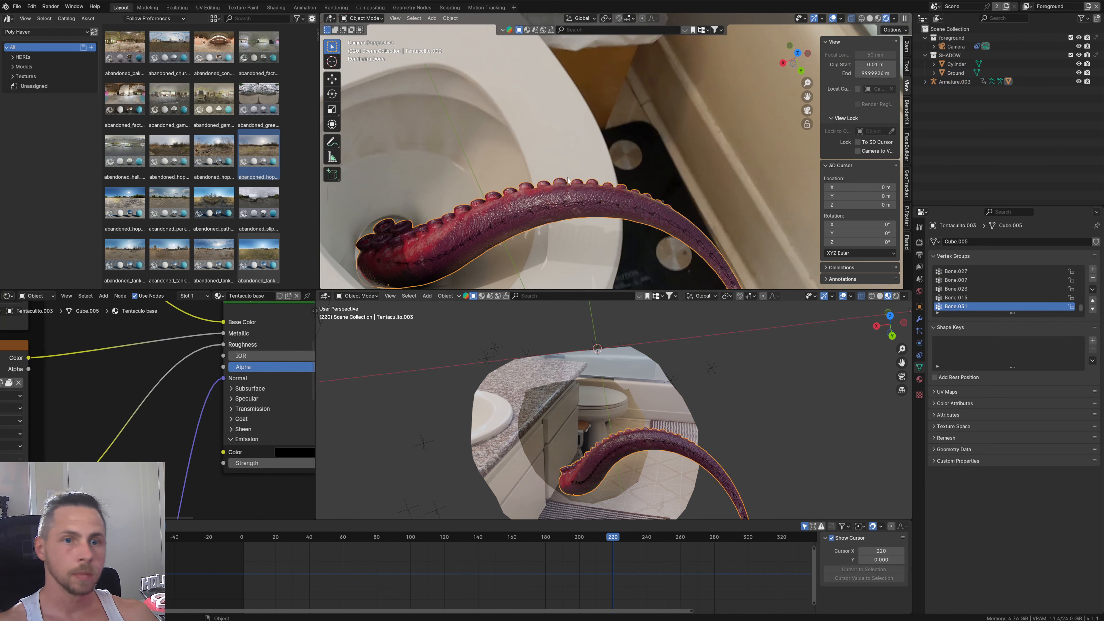
scroll(578, 196, "down", 5)
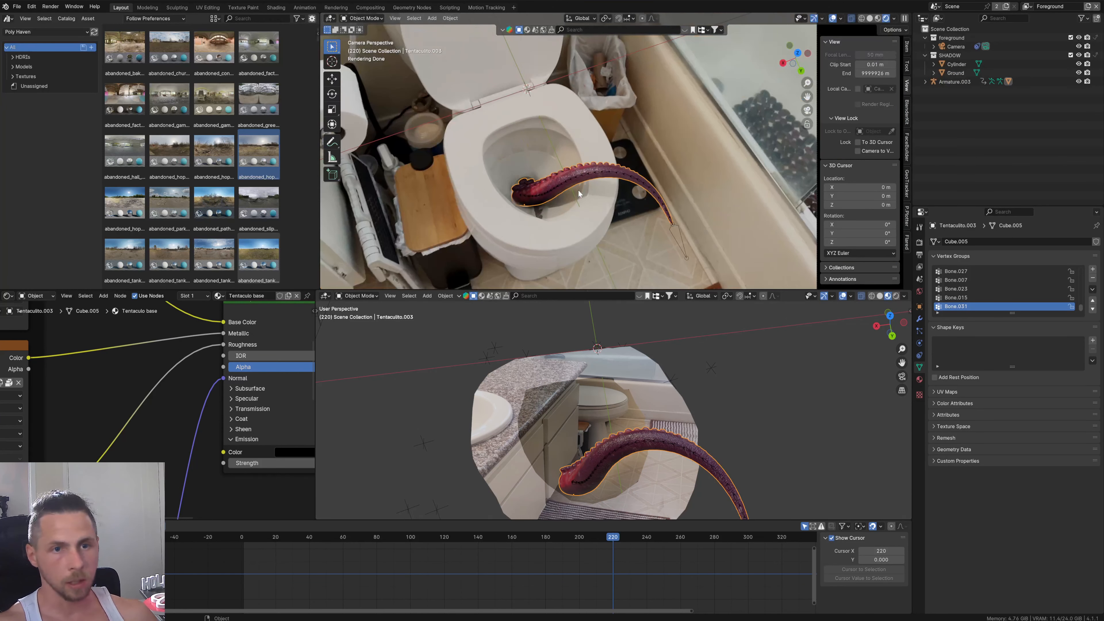
left_click(919, 242)
scroll(965, 544, "down", 15)
scroll(956, 538, "down", 15)
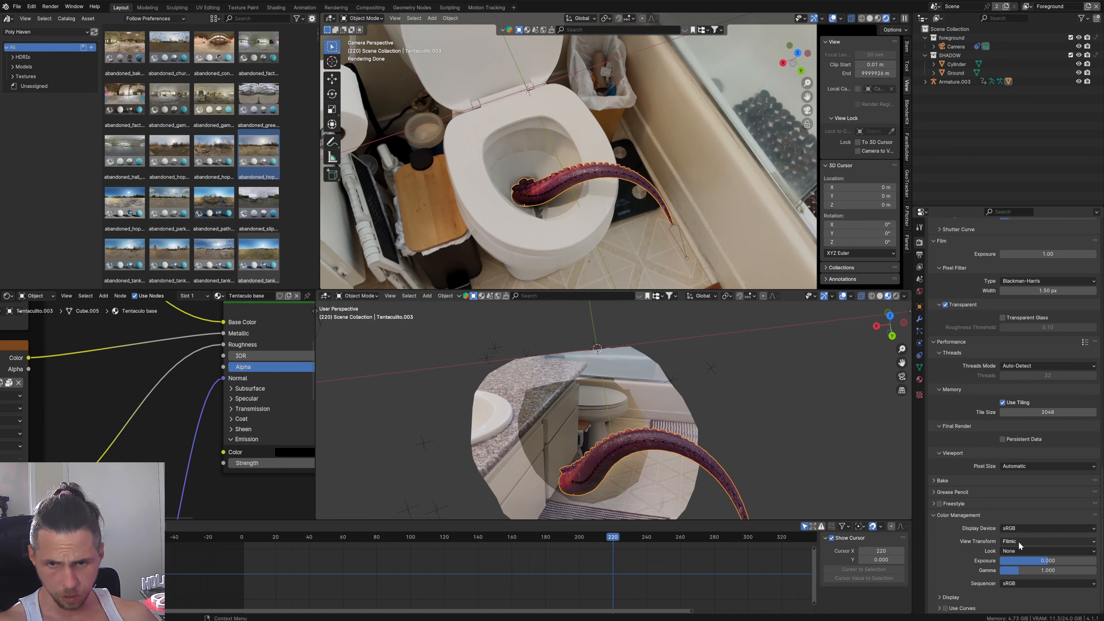
scroll(226, 392, "up", 3)
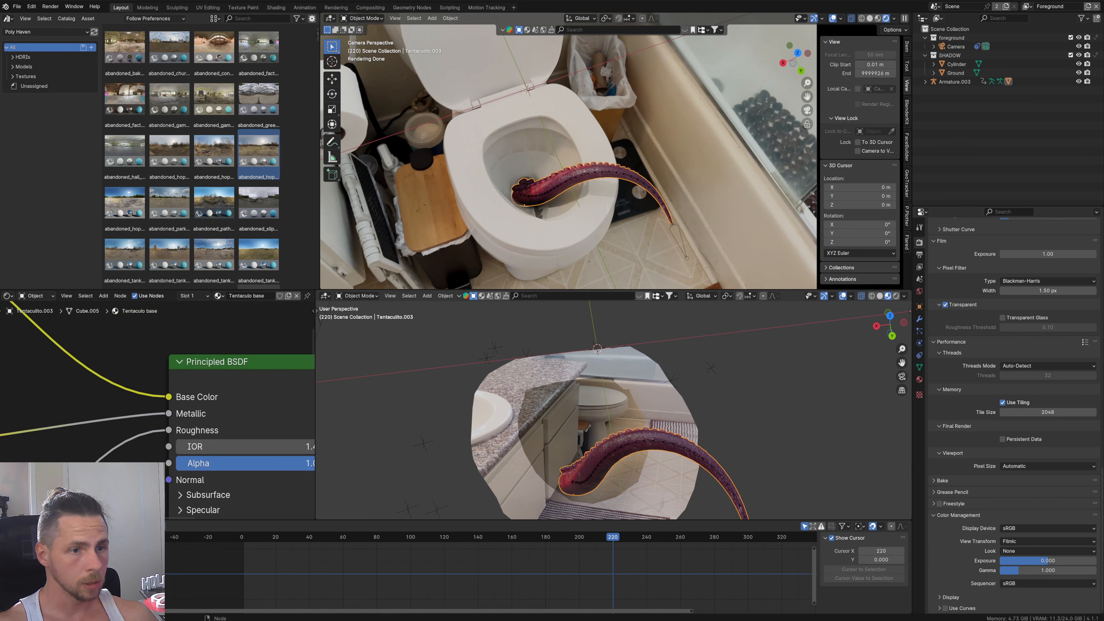
Step: Insert a Hue/Saturation/Value node before the Principled BSDF's Base Color in the tentacle's material, placed above the other links
left_click(260, 386)
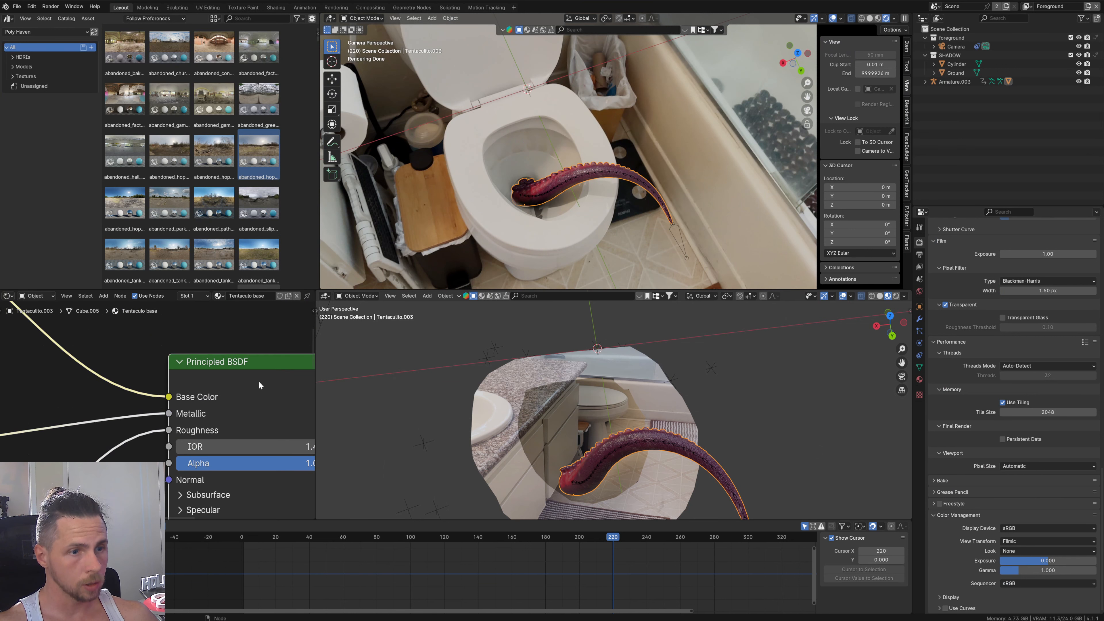
key("shift+a")
left_click(203, 397)
type("hue")
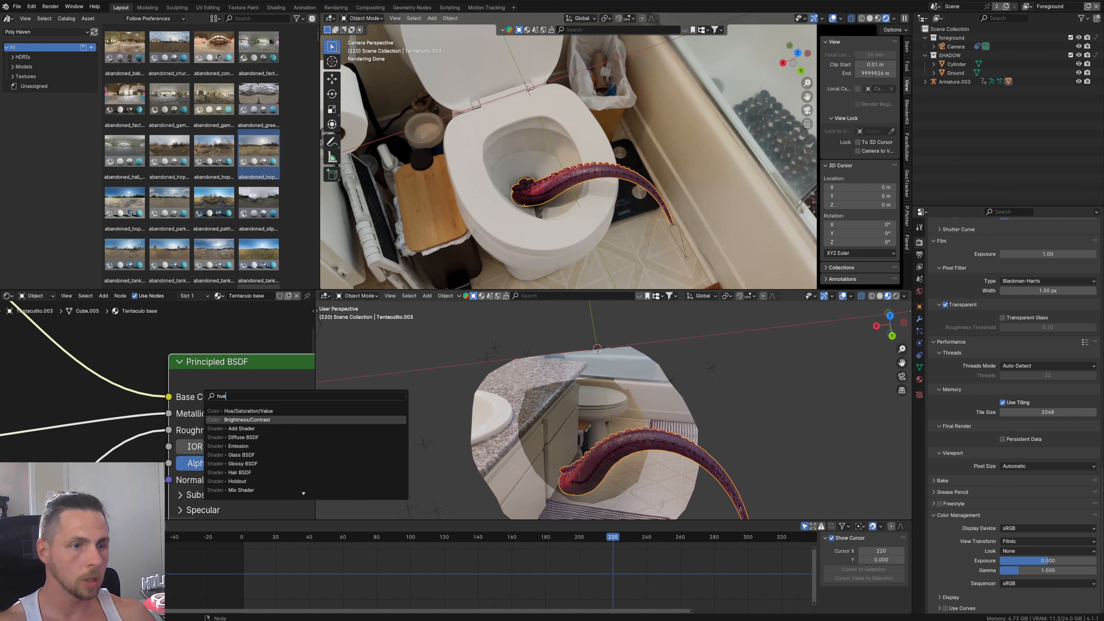
key("Return")
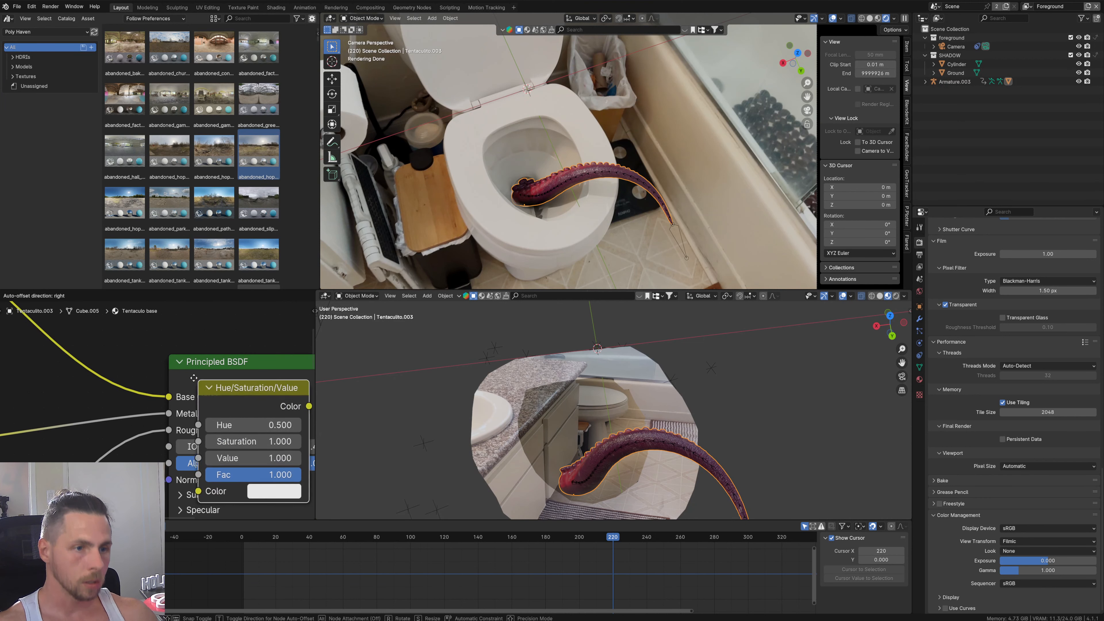
left_click(94, 359)
middle_click_drag(110, 377, 191, 394)
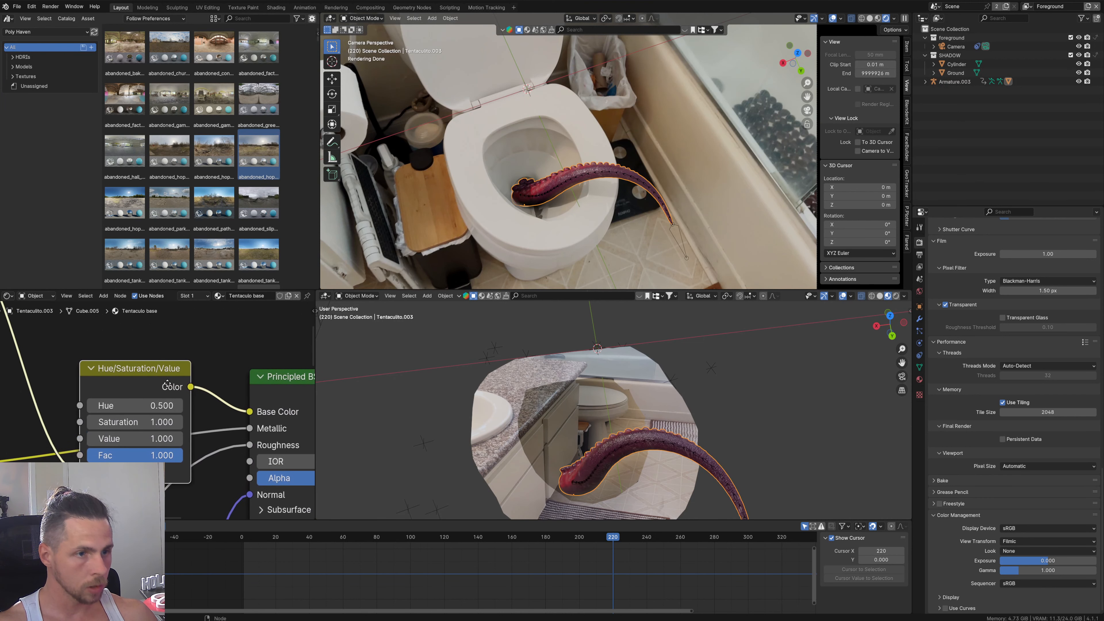
left_click_drag(174, 369, 182, 308)
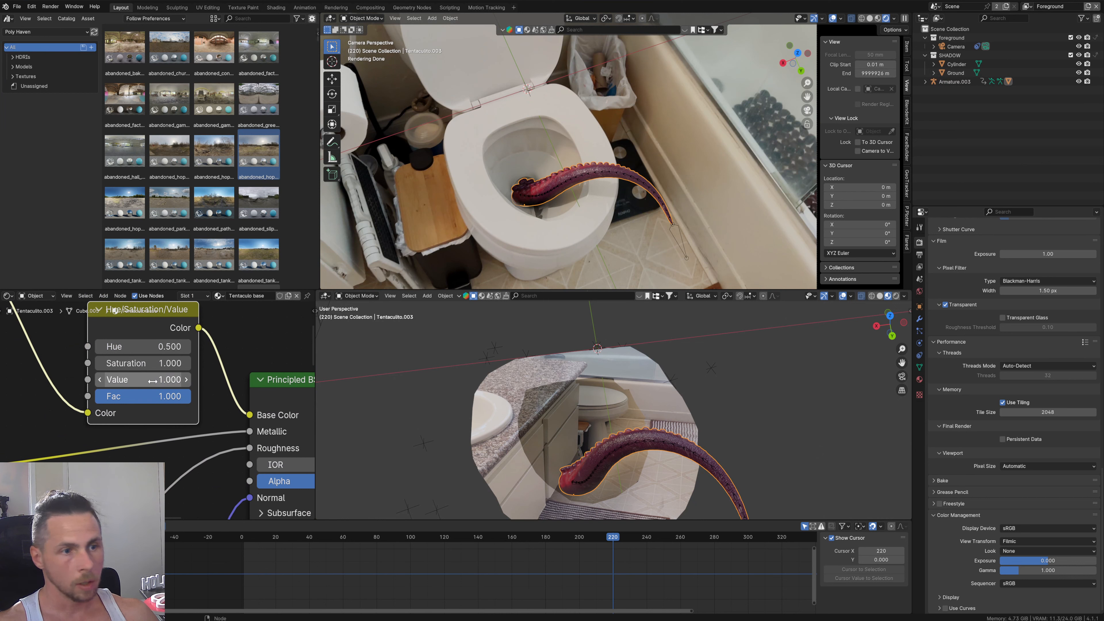
Step: Set the Hue/Saturation/Value node to Hue 0.530, Saturation 0.820 and Value 1.420
mouse_move(143, 364)
left_mouse_down("ctrl")
mouse_move(119, 363)
mouse_move(148, 363)
mouse_move(124, 363)
mouse_move(149, 363)
mouse_move(134, 364)
mouse_move(131, 380)
mouse_move(146, 379)
left_mouse_up("ctrl")
scroll(551, 201, "up", 5)
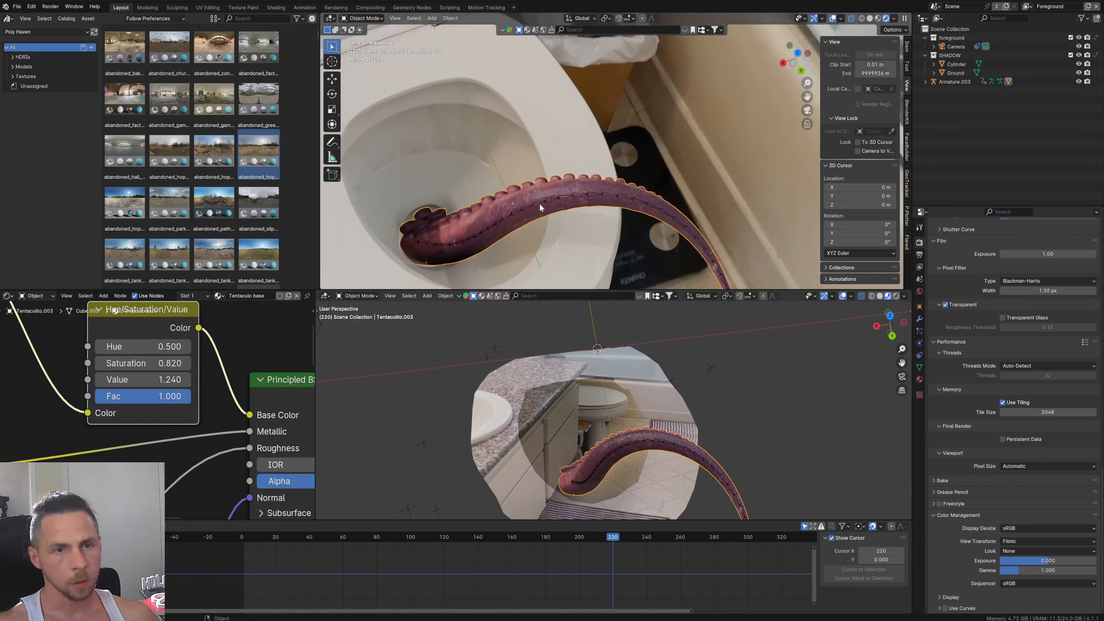
left_click_drag(135, 379, 146, 346)
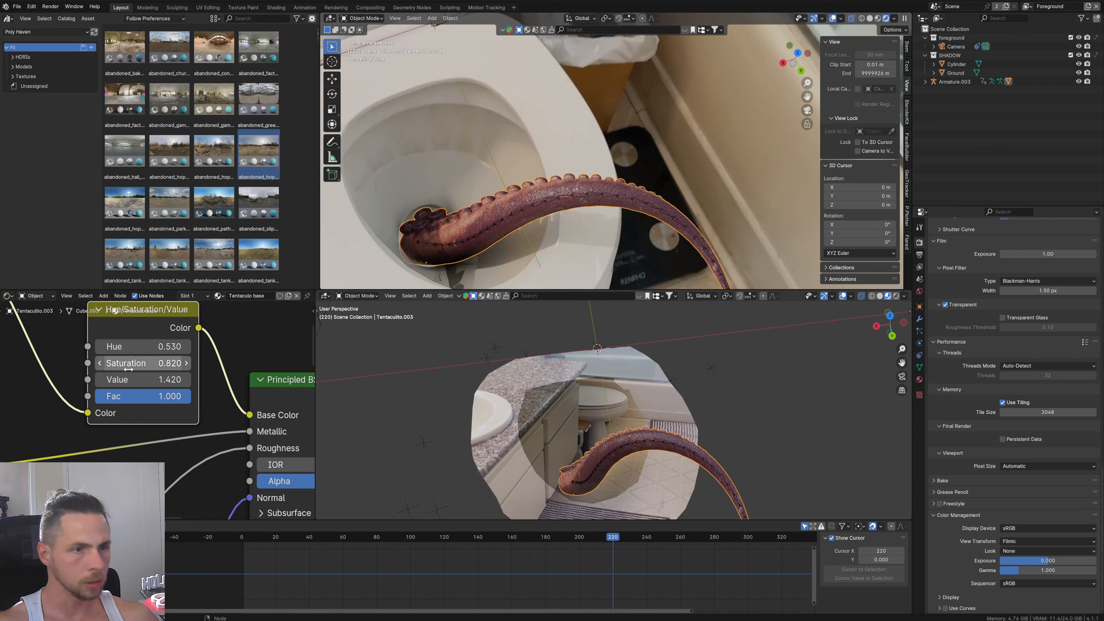
Step: Insert an RGB Curves node between the Hue/Saturation/Value node and the Principled BSDF's Base Color
middle_click_drag(174, 364, 195, 385)
left_click_drag(197, 349, 134, 347)
key("shift+a")
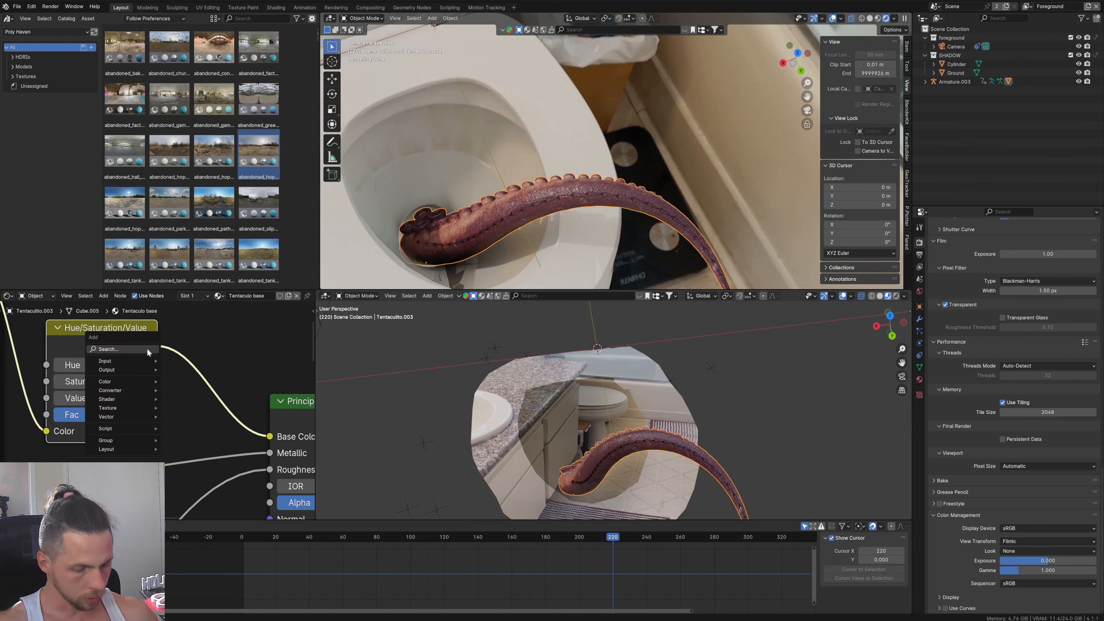
left_click(140, 347)
type("rgb")
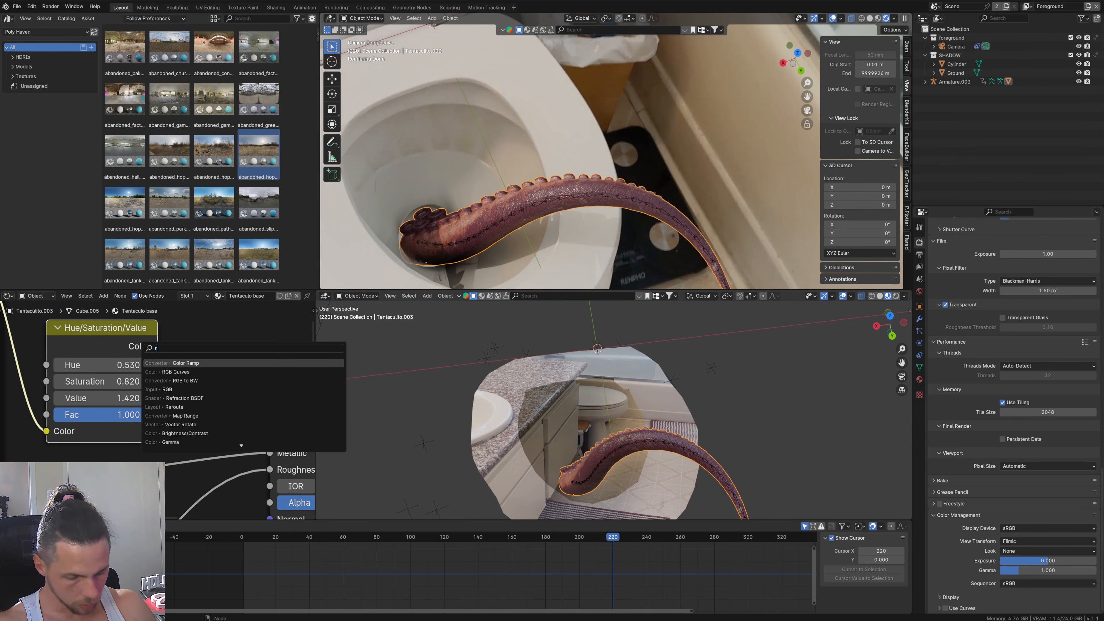
left_click(160, 380)
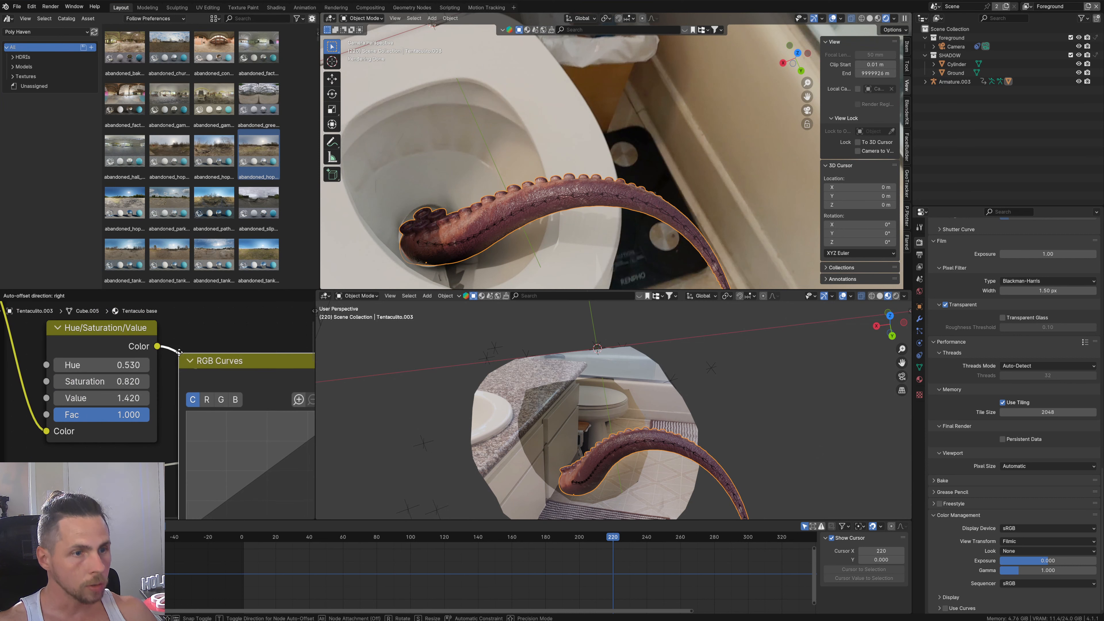
left_click(193, 349)
middle_click_drag(266, 417, 121, 381)
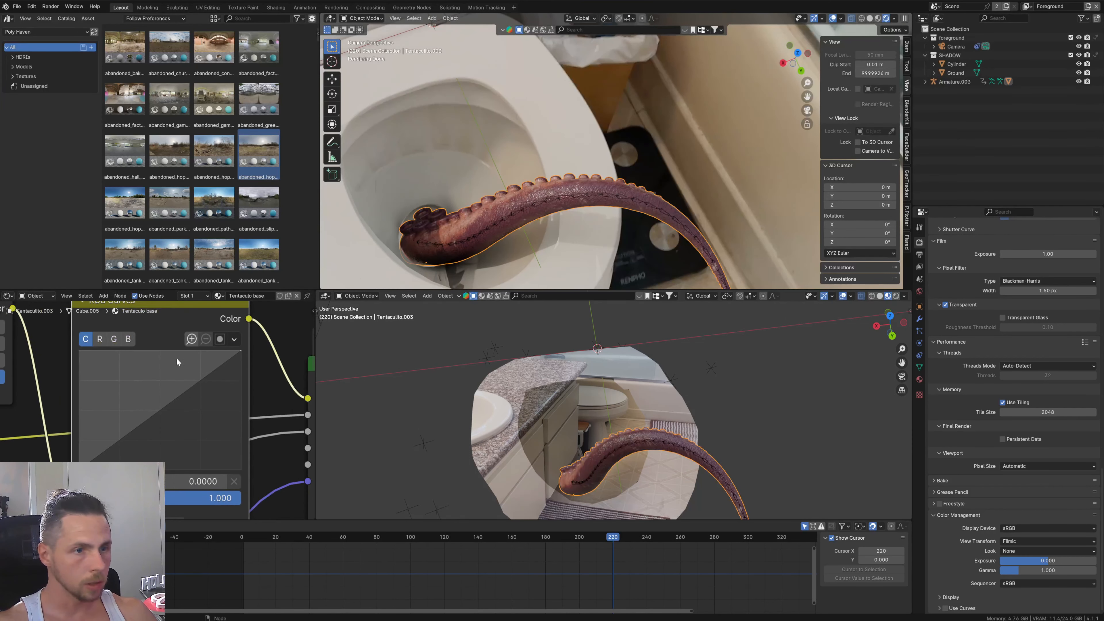
Step: Brighten the tentacle's colour by pulling the curve's white end inward and placing a shadow point at 0.1419, 0.2112
left_click_drag(240, 350, 203, 344)
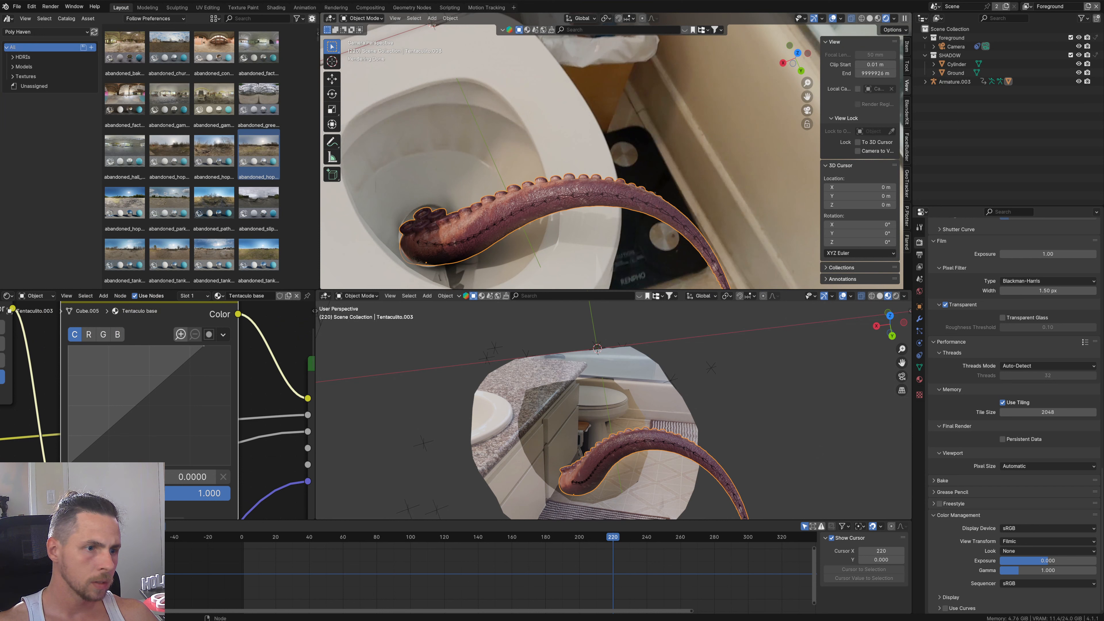
mouse_move(68, 465)
left_mouse_down()
mouse_move(68, 451)
mouse_move(76, 461)
left_mouse_up()
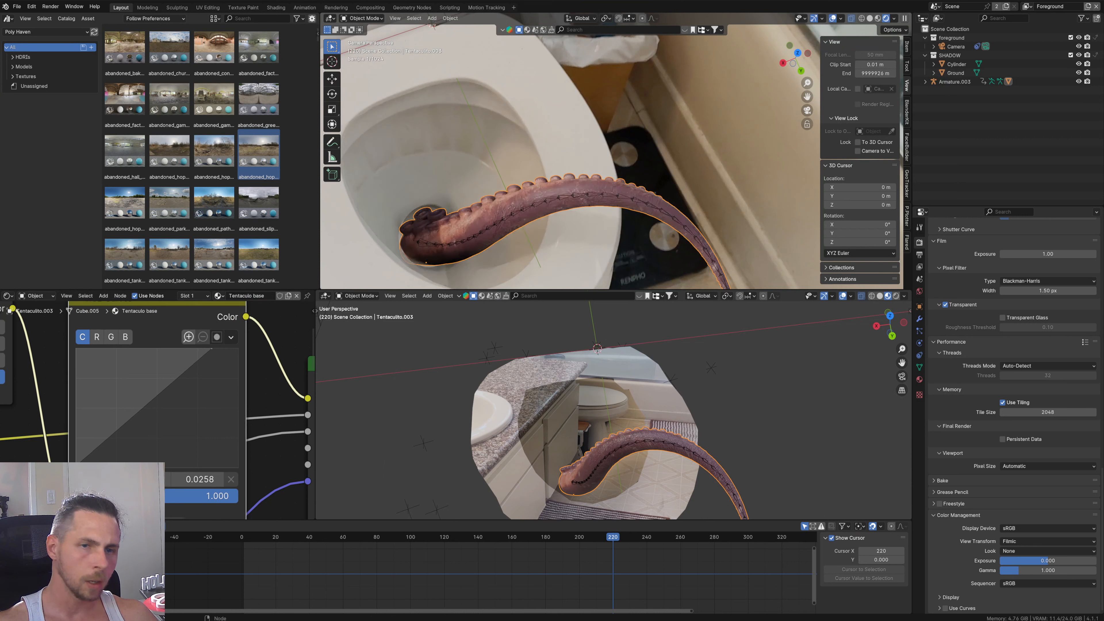
left_click_drag(77, 464, 97, 442)
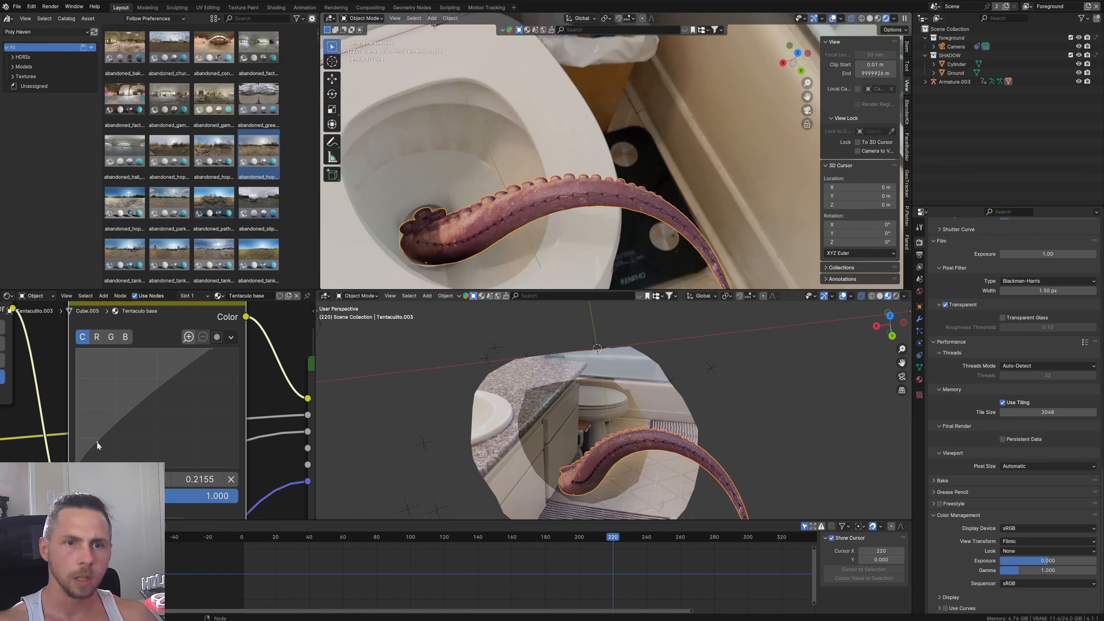
scroll(511, 229, "down", 1)
scroll(509, 230, "down", 2)
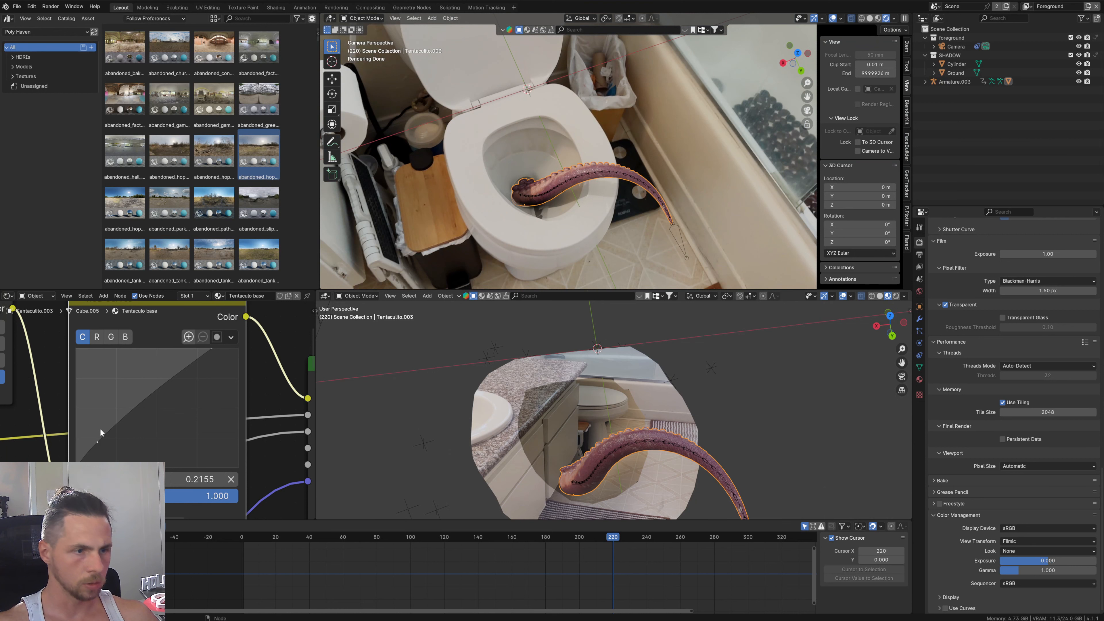
left_click_drag(98, 443, 100, 449)
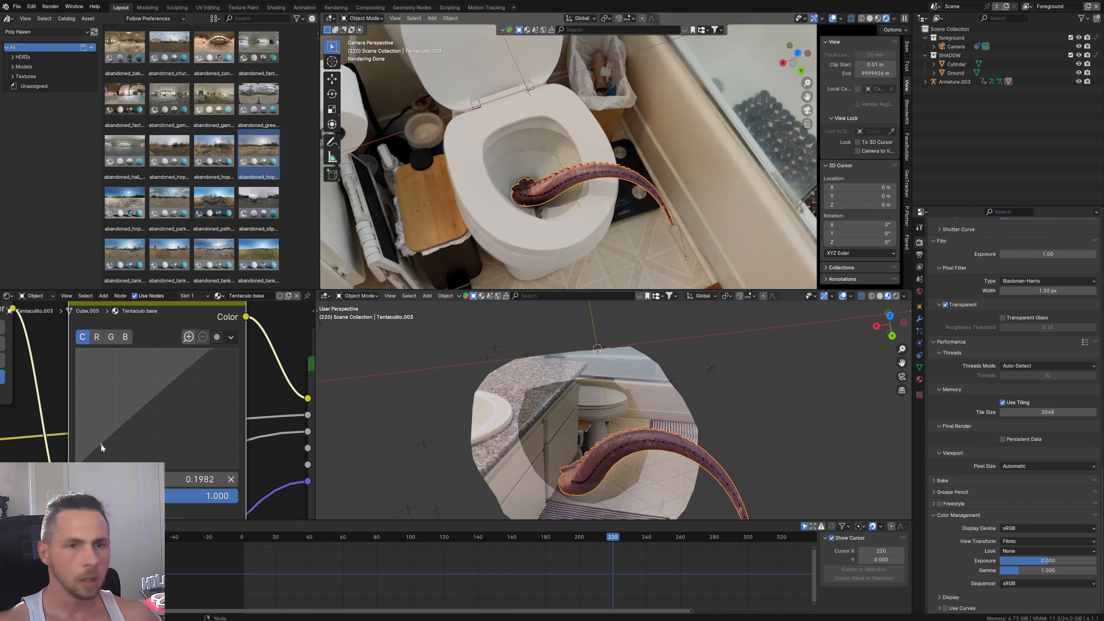
left_click_drag(101, 444, 101, 443)
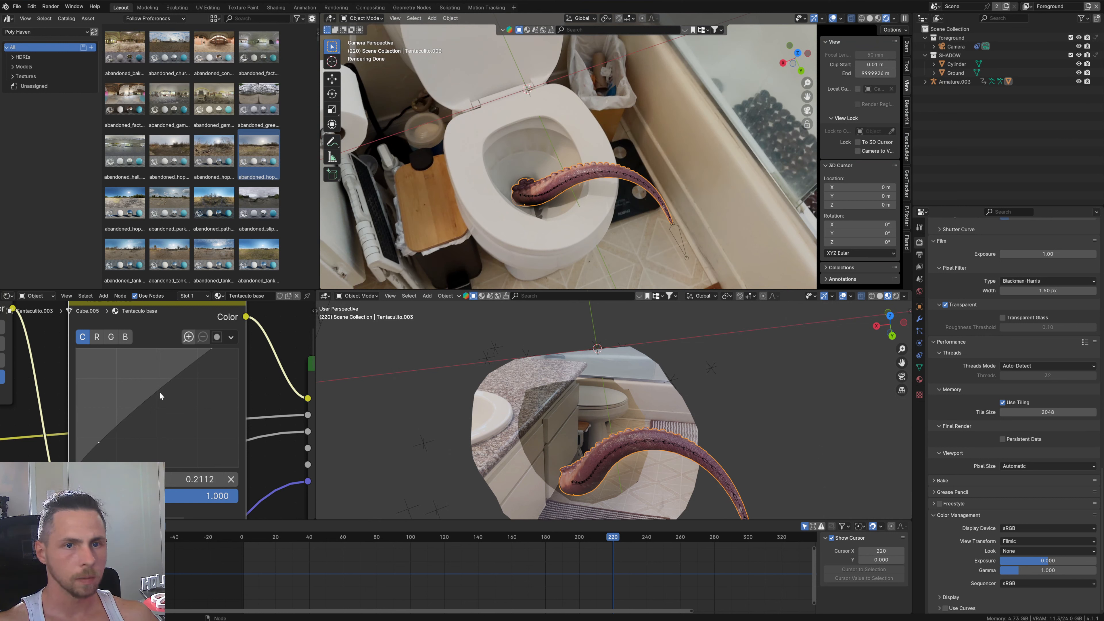
scroll(142, 413, "up", 2)
middle_click_drag(142, 414, 43, 395)
scroll(153, 386, "down", 6)
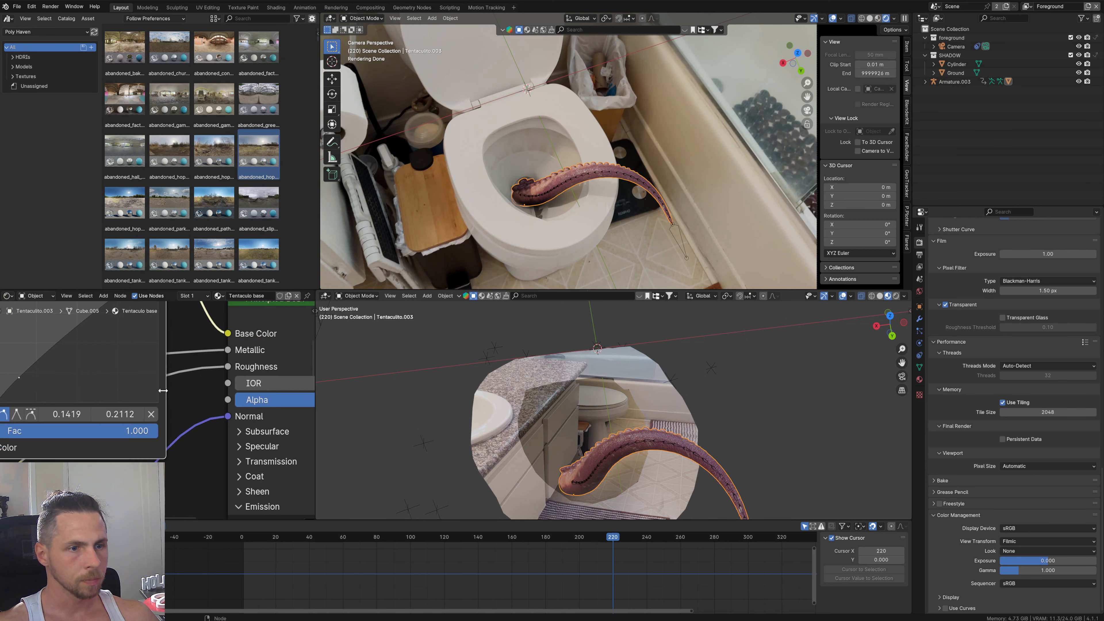
mouse_move(136, 346)
left_mouse_down()
mouse_move(138, 305)
mouse_move(142, 330)
left_mouse_up()
scroll(598, 184, "up", 5)
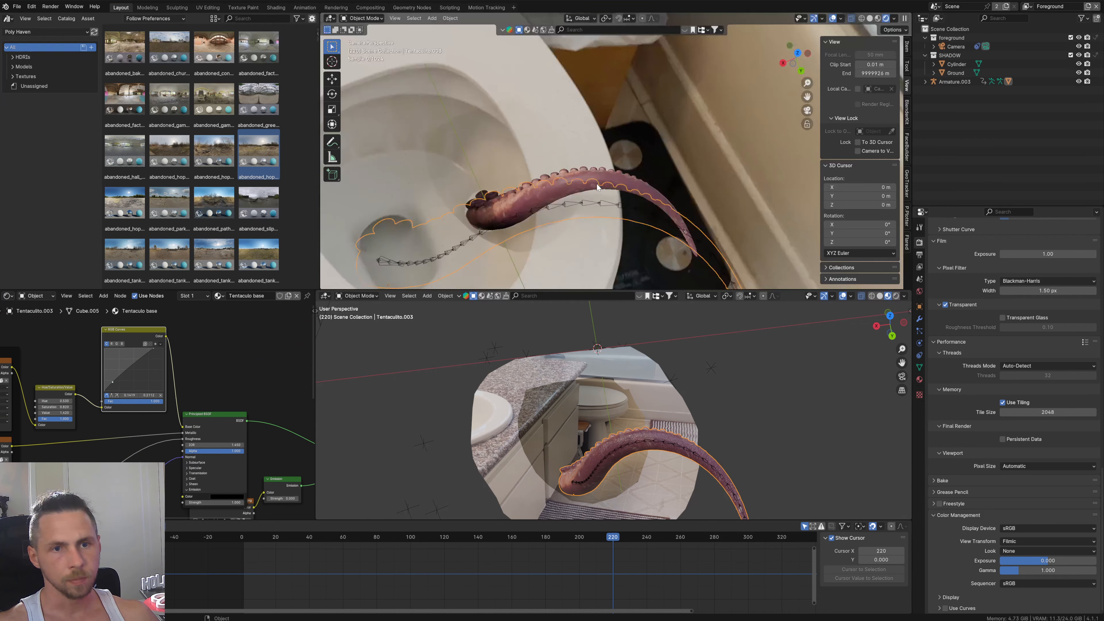
Step: Insert a Color Ramp node on the link feeding the Principled BSDF's Roughness in the tentacle's material
middle_click_drag(122, 478, 163, 426)
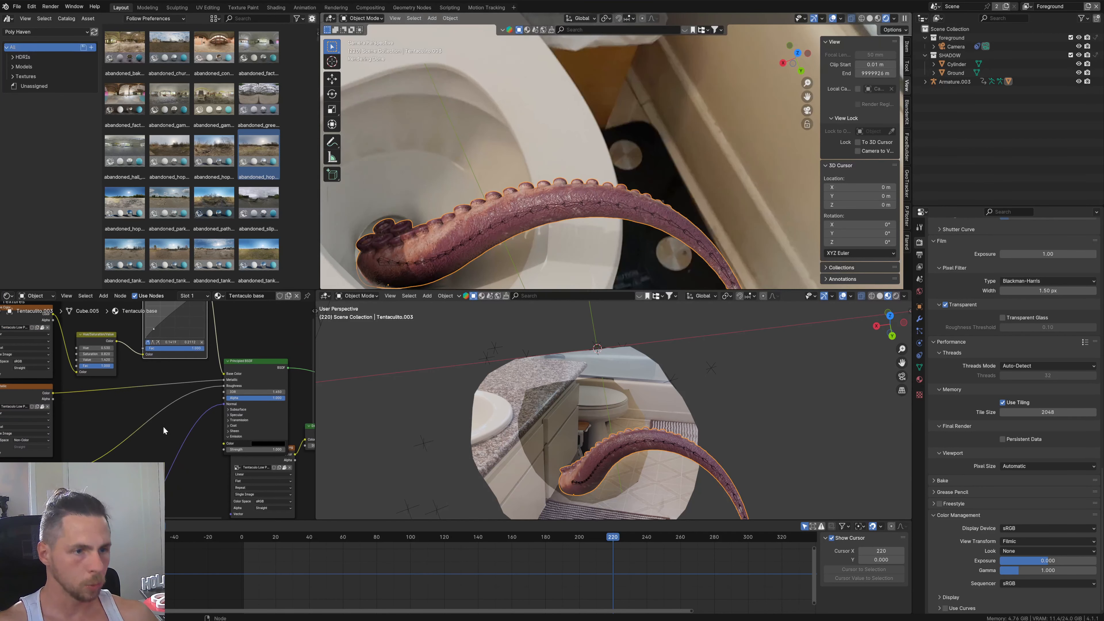
left_click(163, 426)
key("shift+a")
type("rgb")
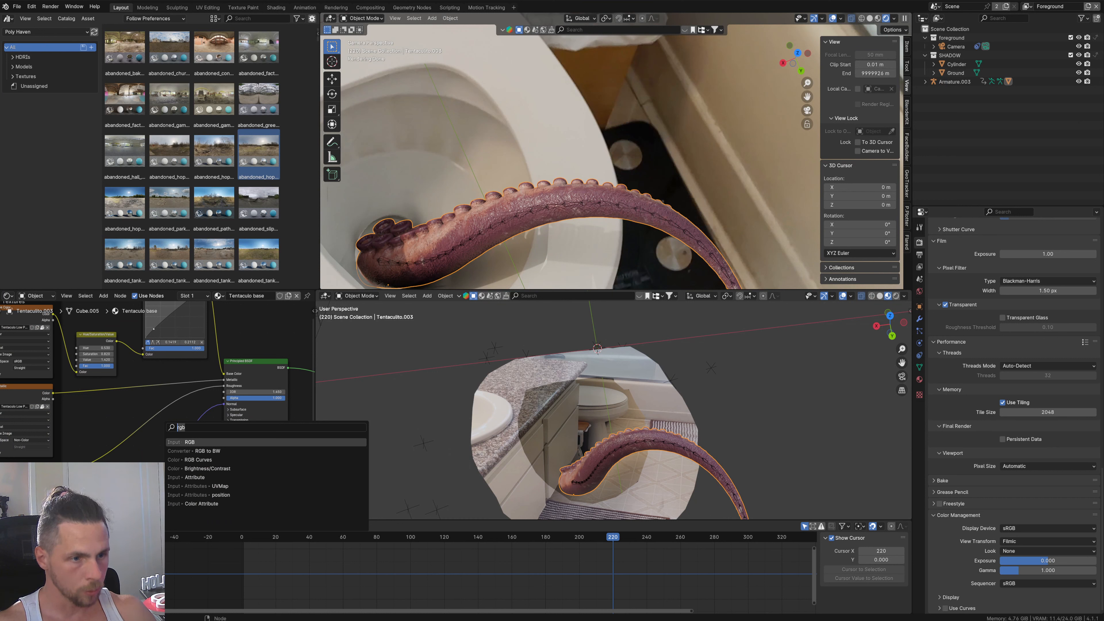
key("BackSpace")
key("BackSpace")
key("BackSpace")
type("color")
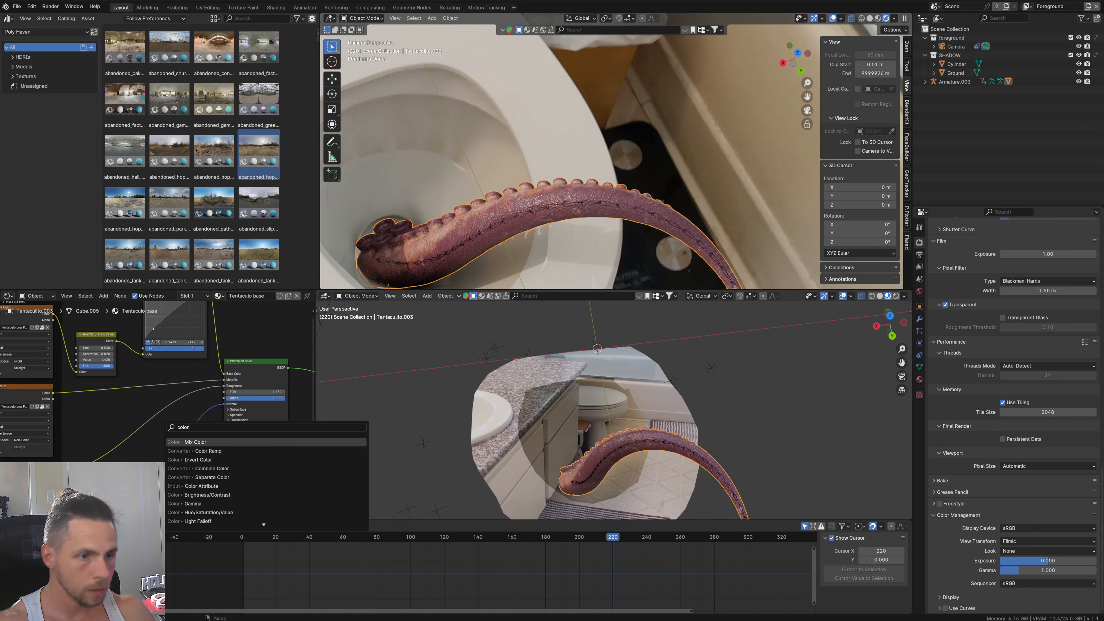
left_click(208, 451)
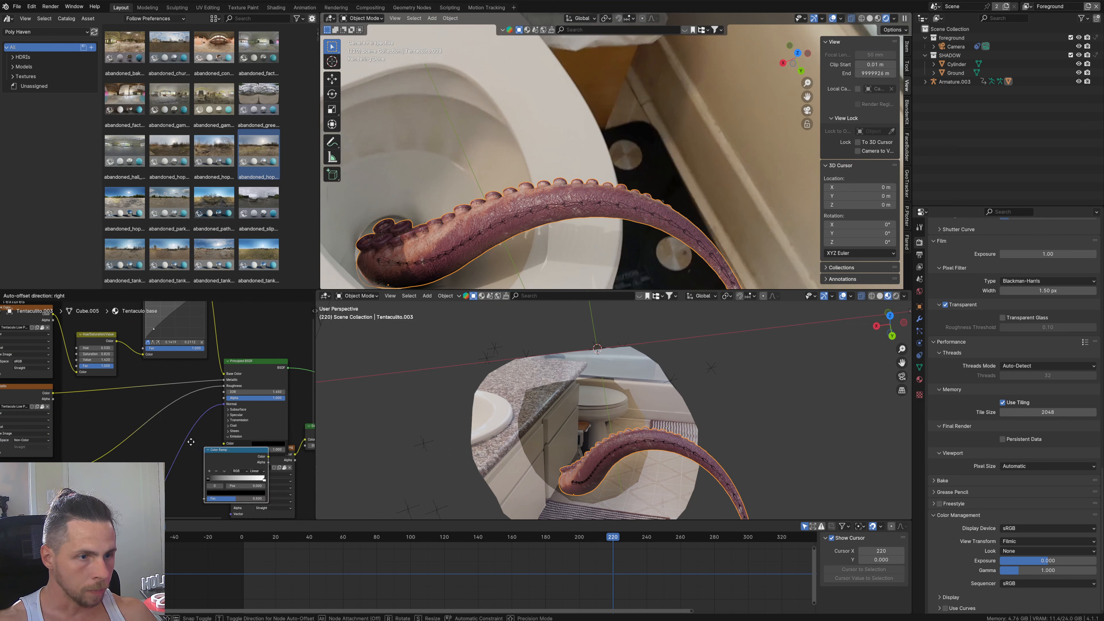
left_click(134, 449)
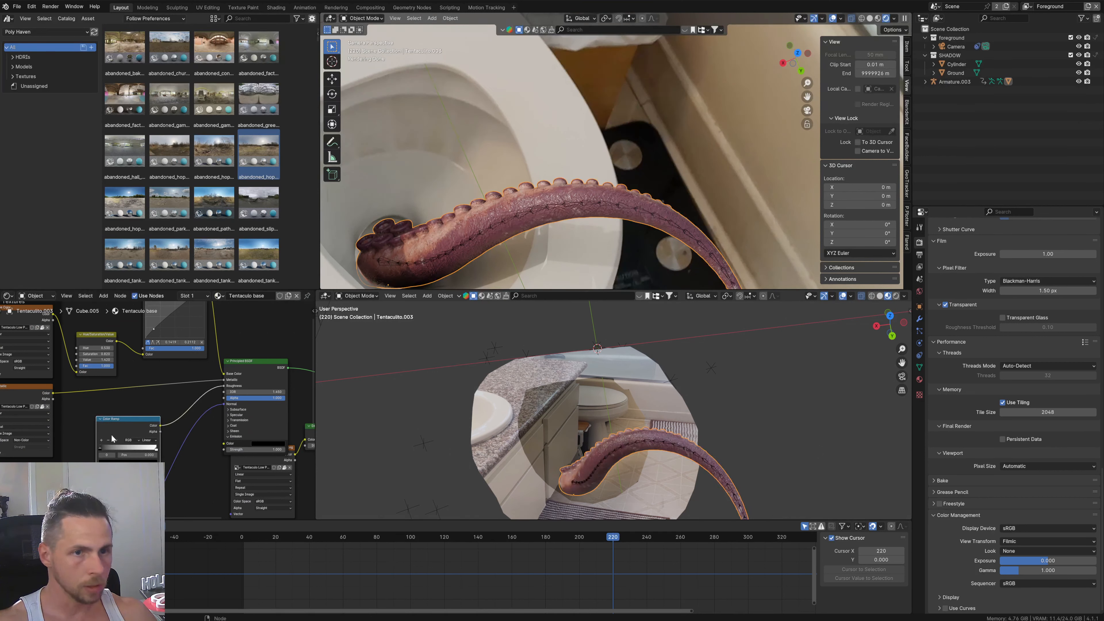
Step: Test the Color Ramp with its black stop moved toward the white one, disconnect it and set Roughness to 0.000
left_click_drag(101, 448, 236, 463)
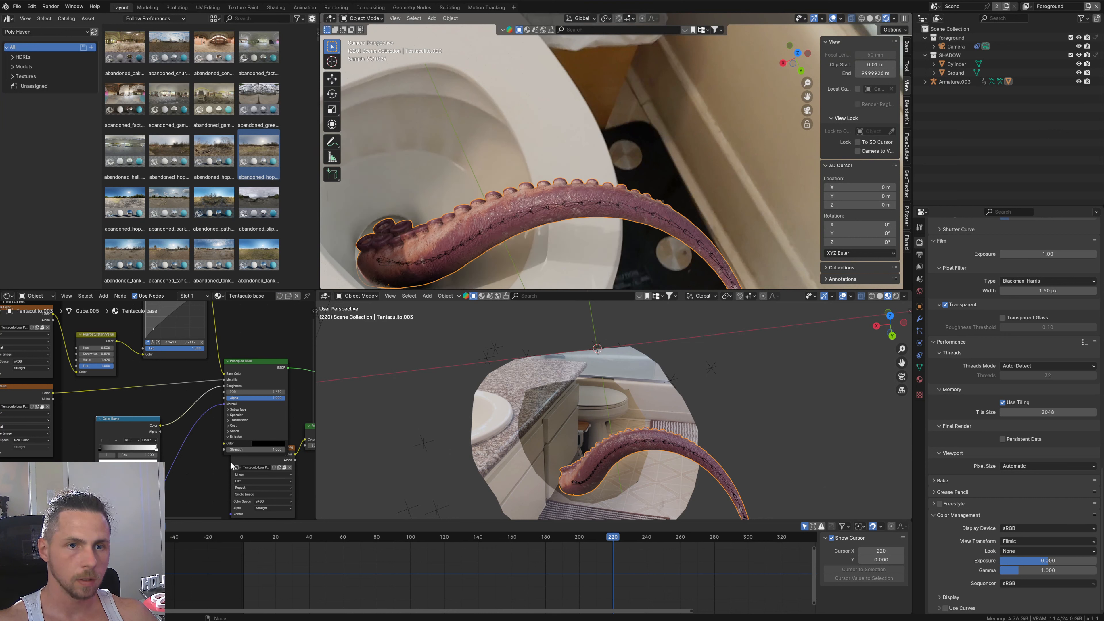
left_click_drag(100, 449, 129, 451)
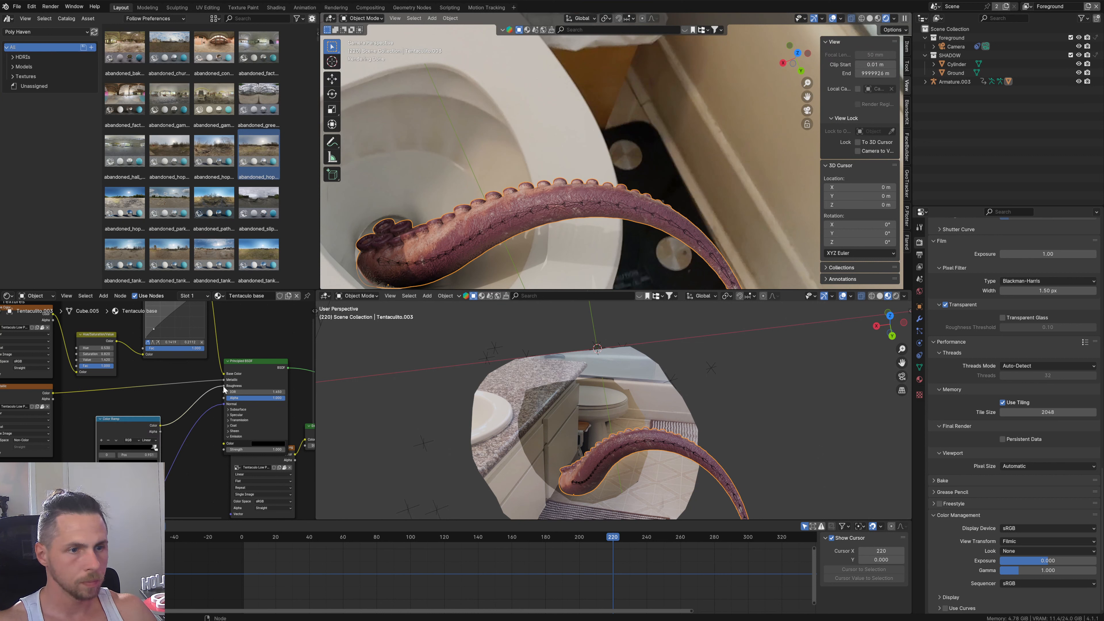
left_click_drag(223, 386, 203, 389)
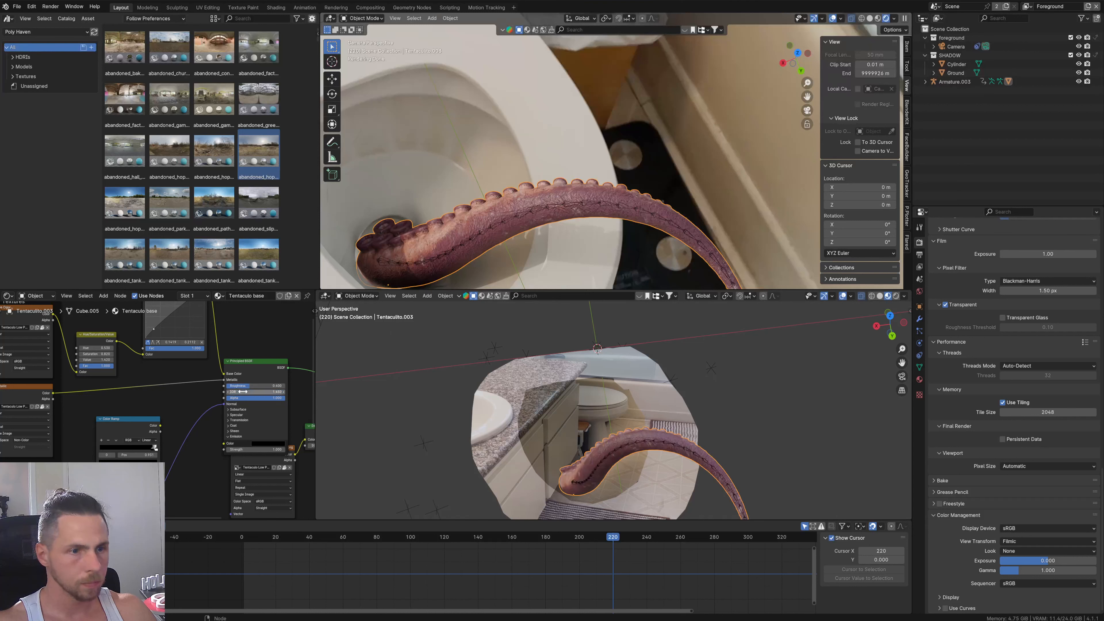
left_click_drag(259, 386, 245, 386)
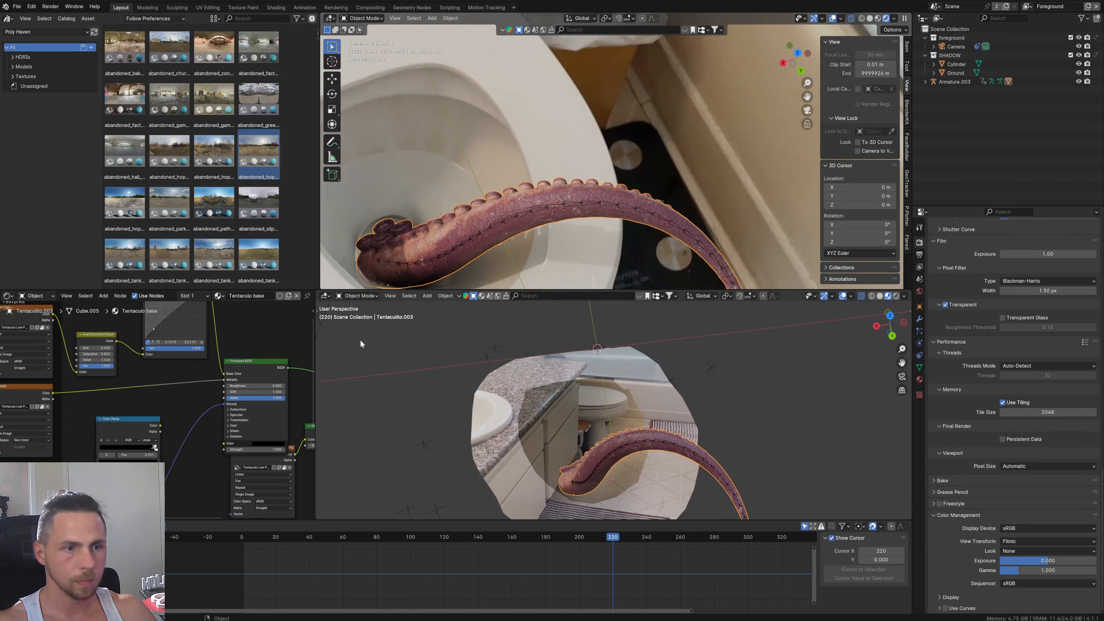
Step: Raise the Specular IOR Level of the tentacle's Principled BSDF to 1.000
scroll(246, 382, "up", 1)
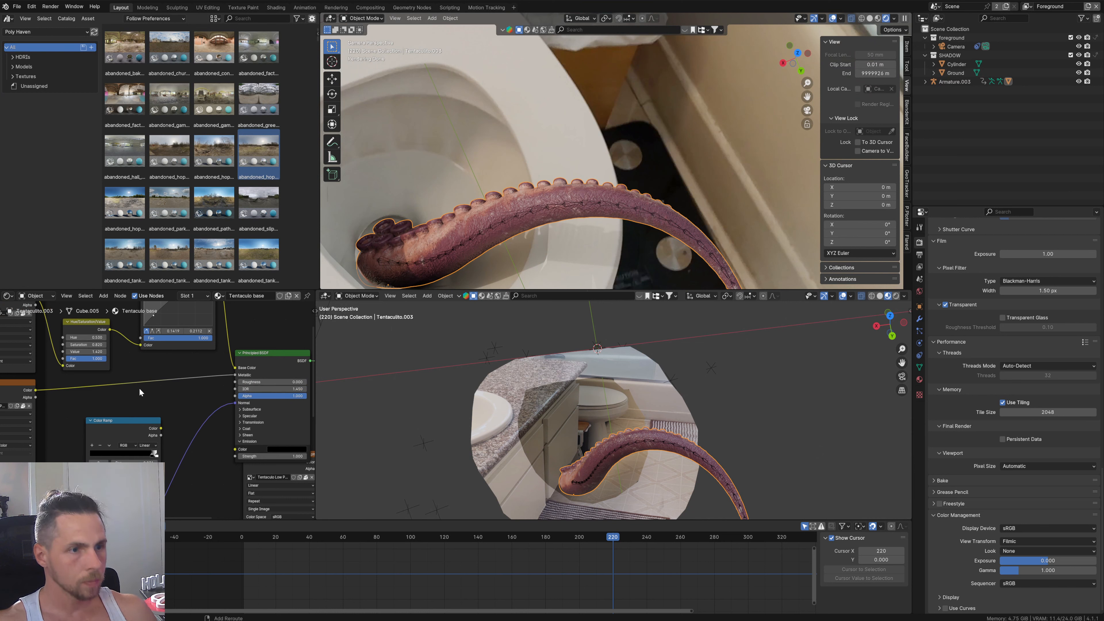
left_click(244, 418)
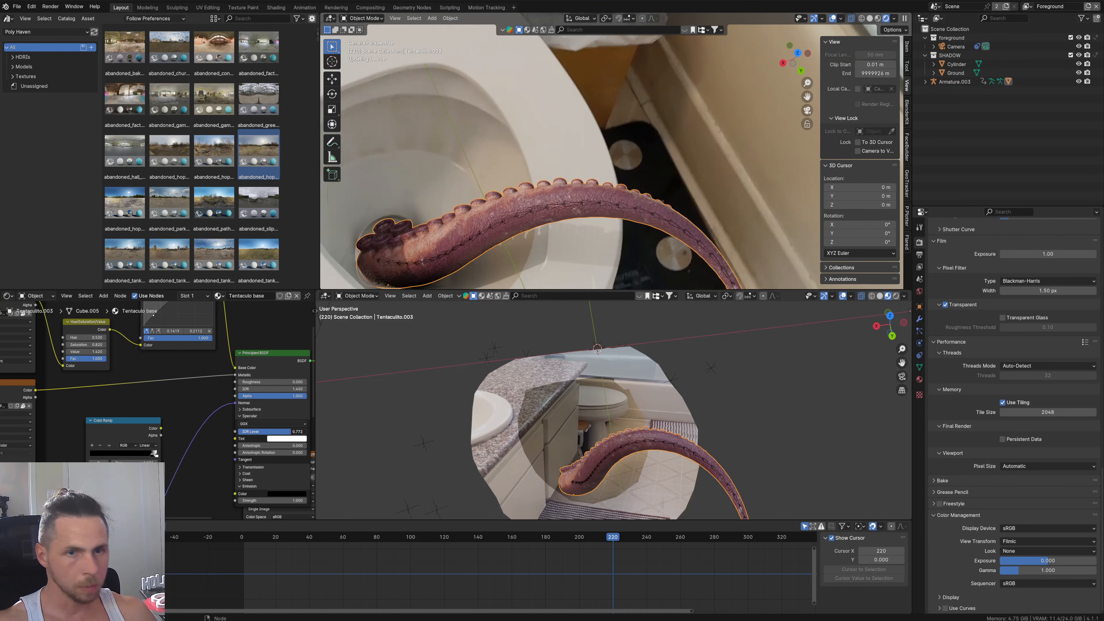
left_click_drag(290, 432, 307, 432)
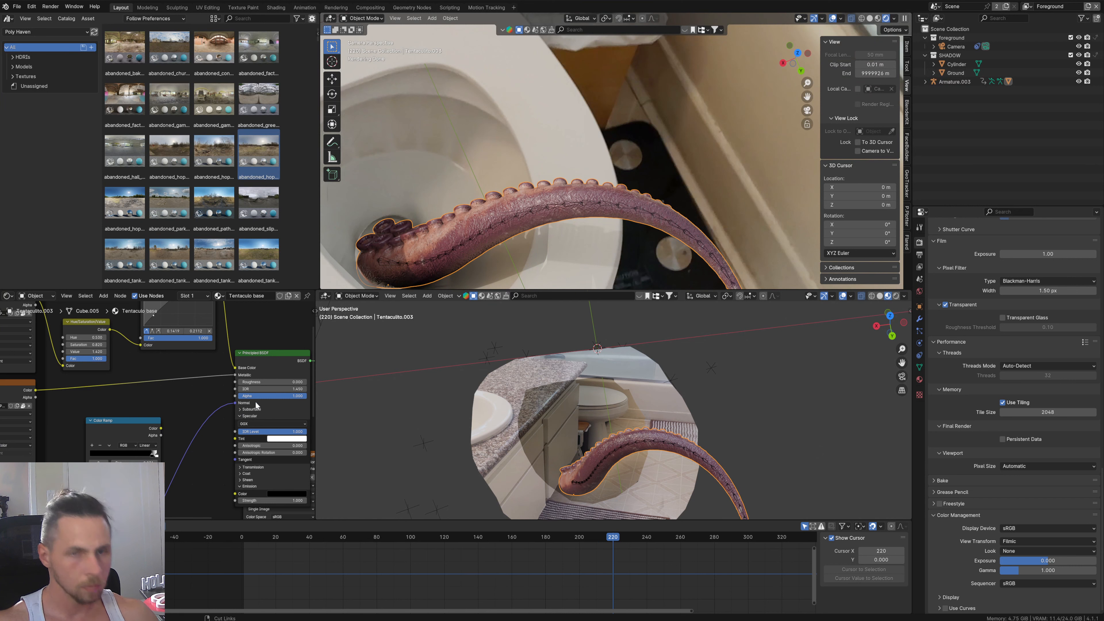
Step: Undo the last specular change and set the Specular IOR Level of the tentacle's Principled BSDF to 0.673
key("ctrl+z")
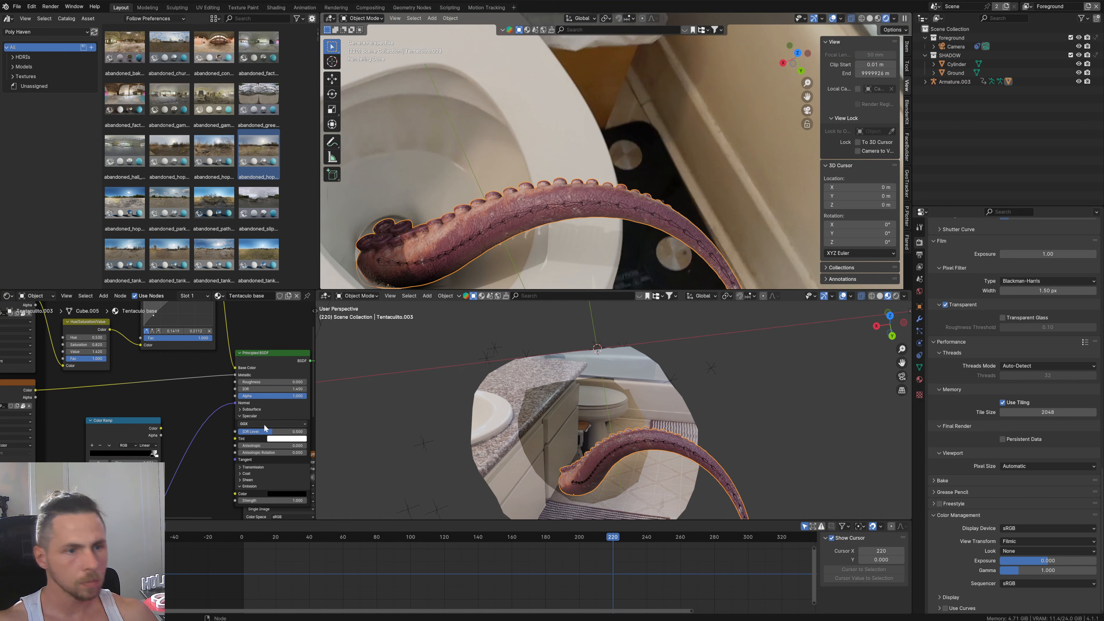
left_click_drag(270, 433, 276, 432)
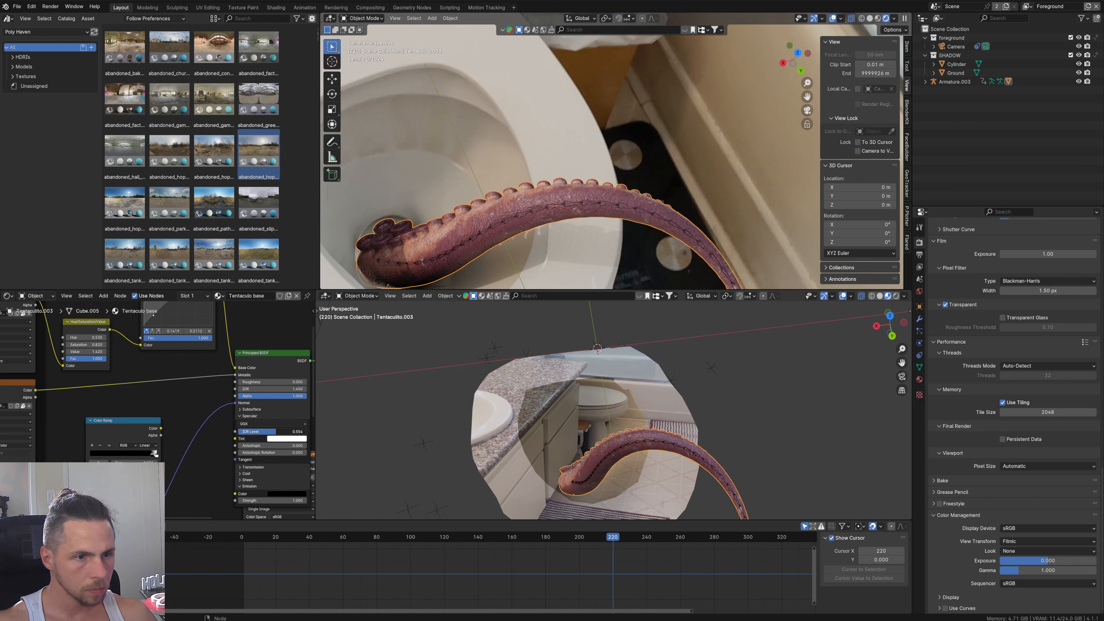
Step: Test the tentacle with its Metallic texture disconnected and Metallic at 0.671, and reconnect the texture
left_click_drag(236, 375, 272, 378)
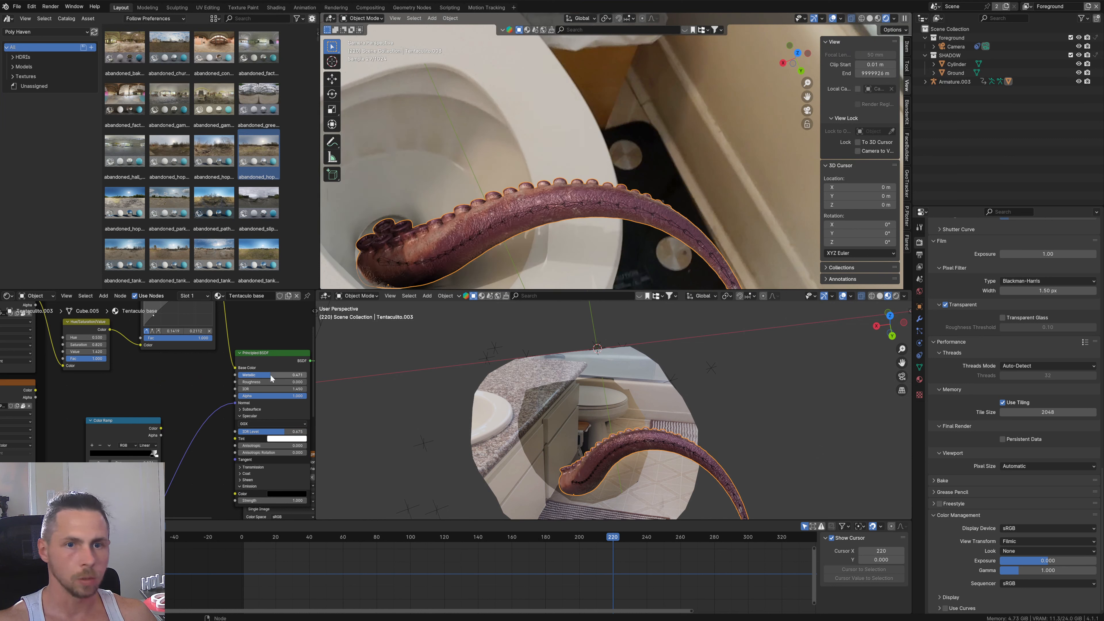
scroll(618, 206, "up", 2)
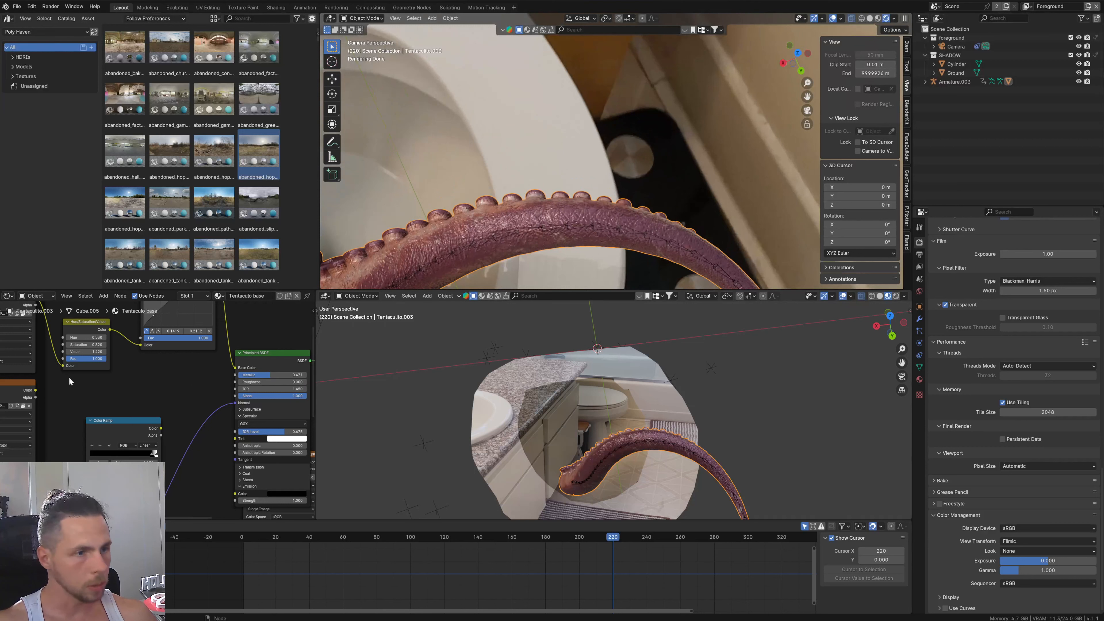
left_click_drag(37, 392, 235, 375)
Step: Reconnect the Color Ramp to Roughness and insert a duplicate ramp on the Metallic link, pulling its white stop toward the middle
left_click_drag(161, 427, 235, 382)
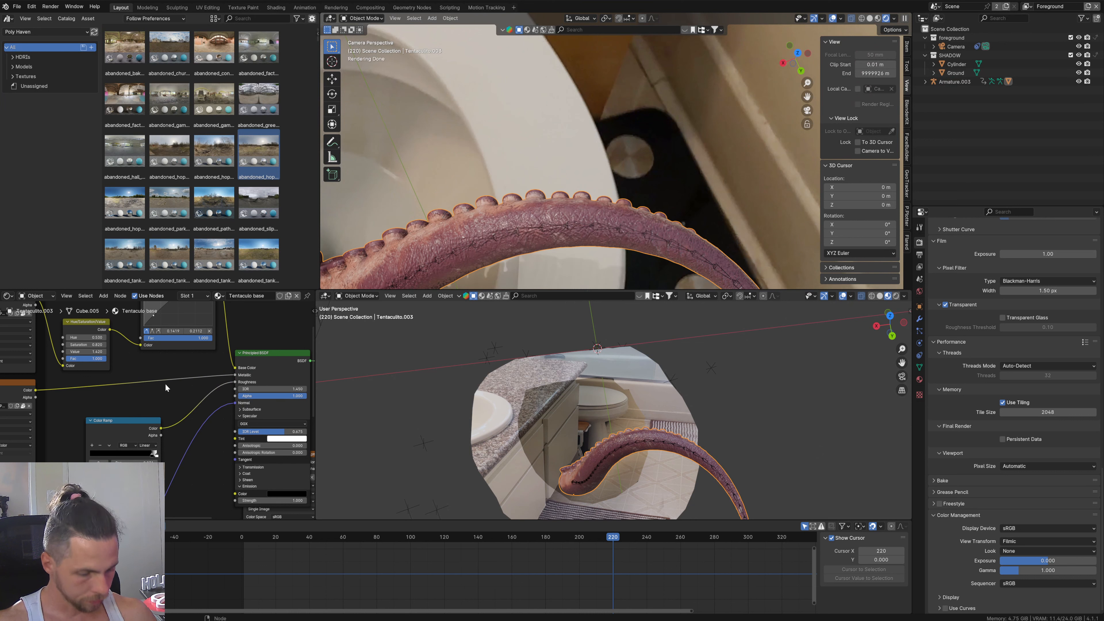
left_click_drag(129, 429, 130, 435)
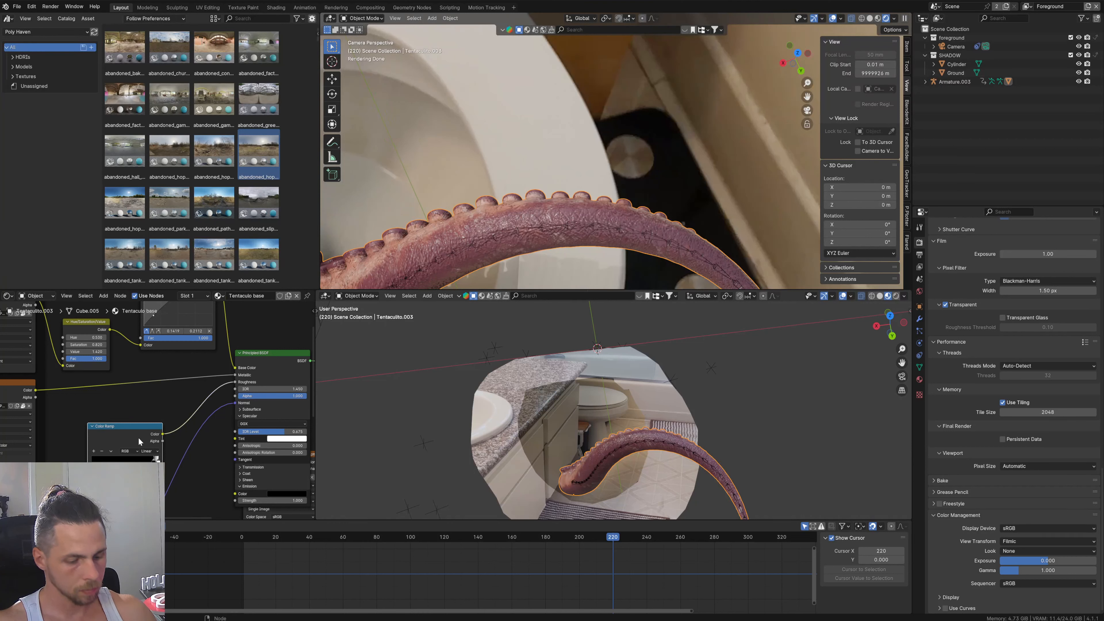
key("shift+d")
left_click(174, 382)
left_click_drag(179, 389, 133, 397)
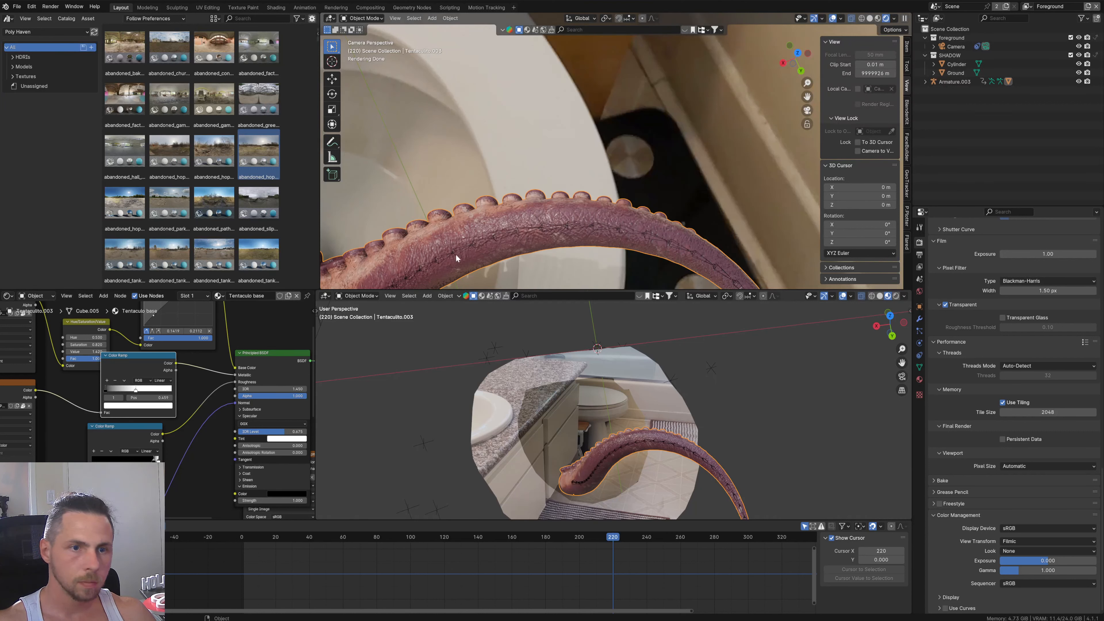
Step: Expand the HDRIs category of the Poly Haven asset library
scroll(484, 226, "down", 5)
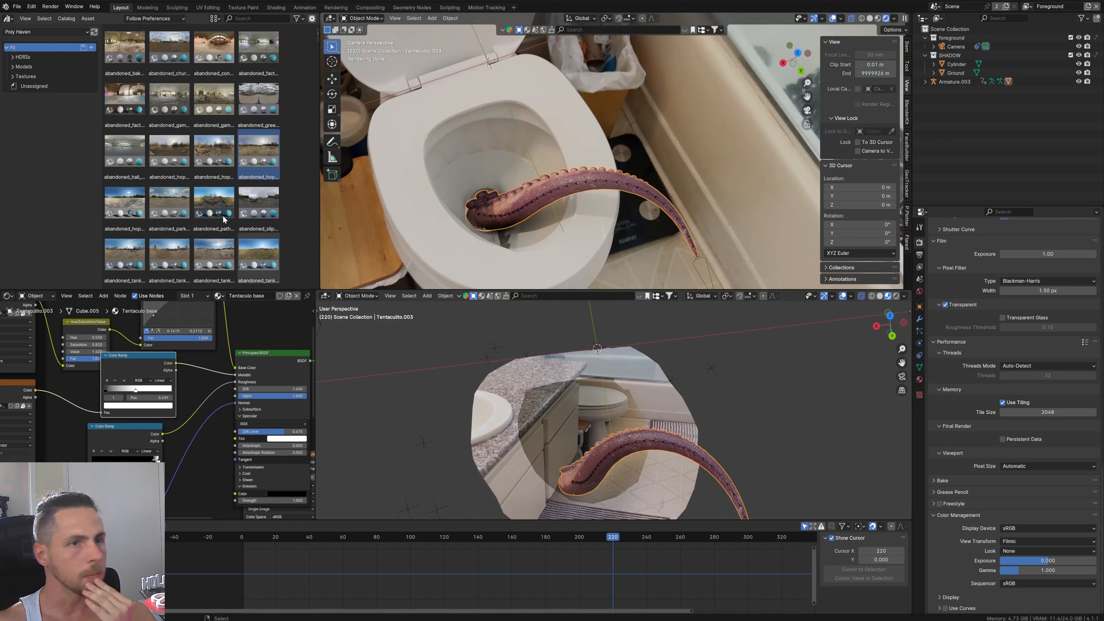
left_click(12, 59)
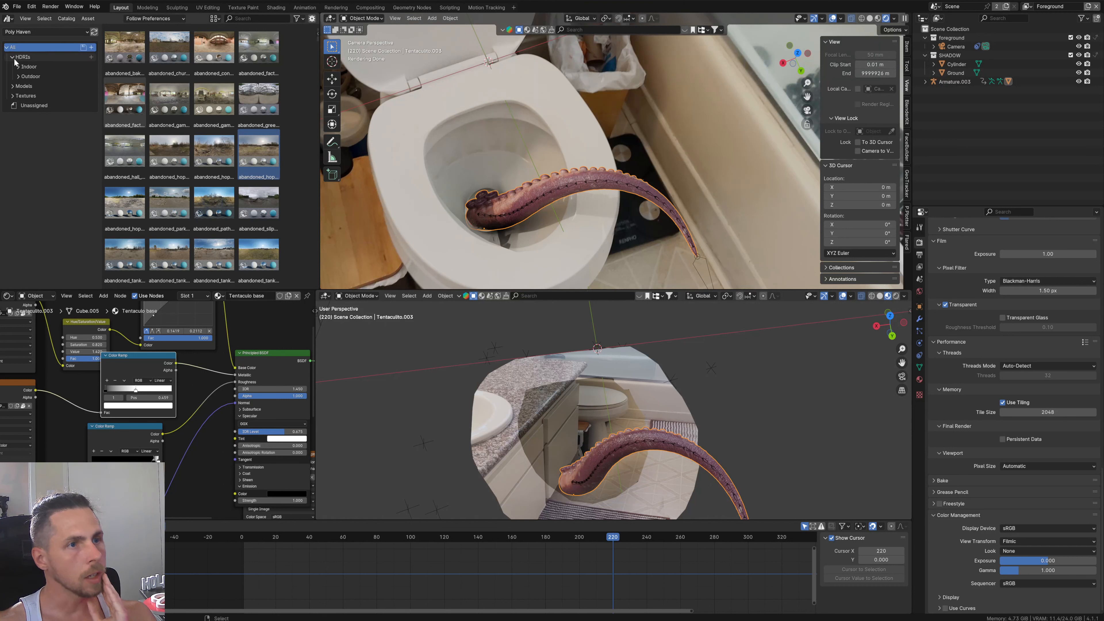
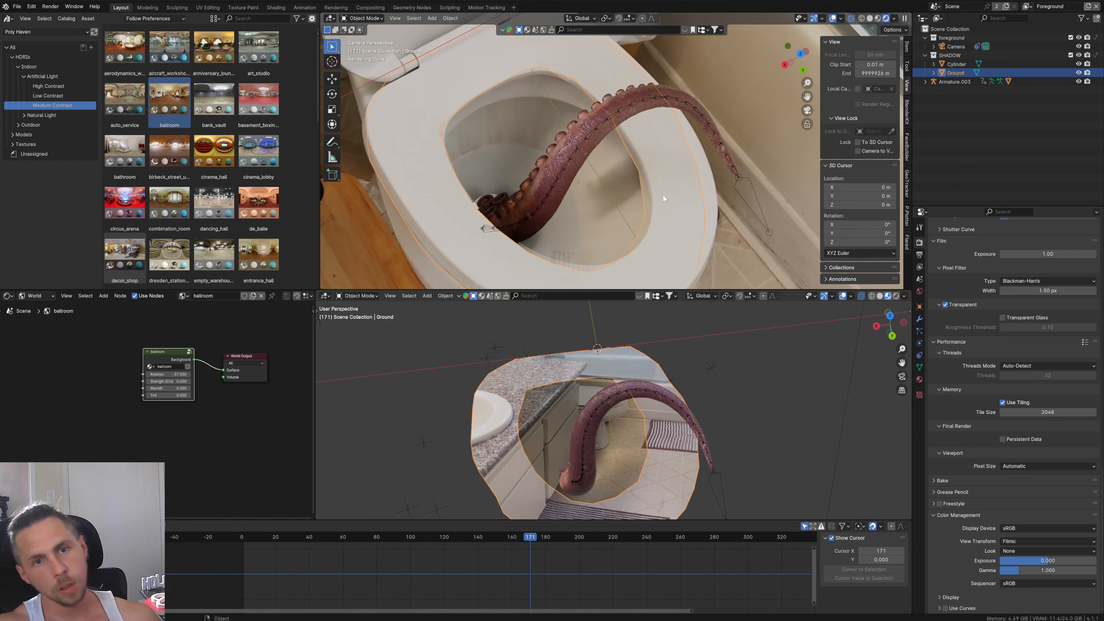
Step: Select a reconstructed tracking point beside the toilet mesh to find where it lies in the footage
scroll(749, 430, "down", 4)
middle_click_drag(740, 426, 703, 443)
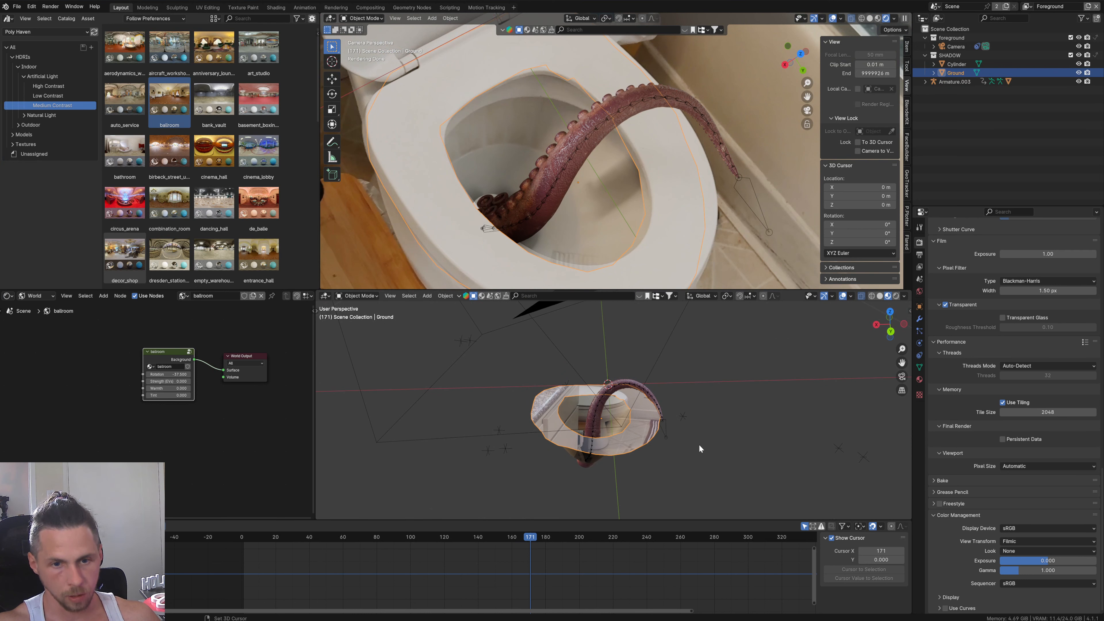
left_click(683, 417)
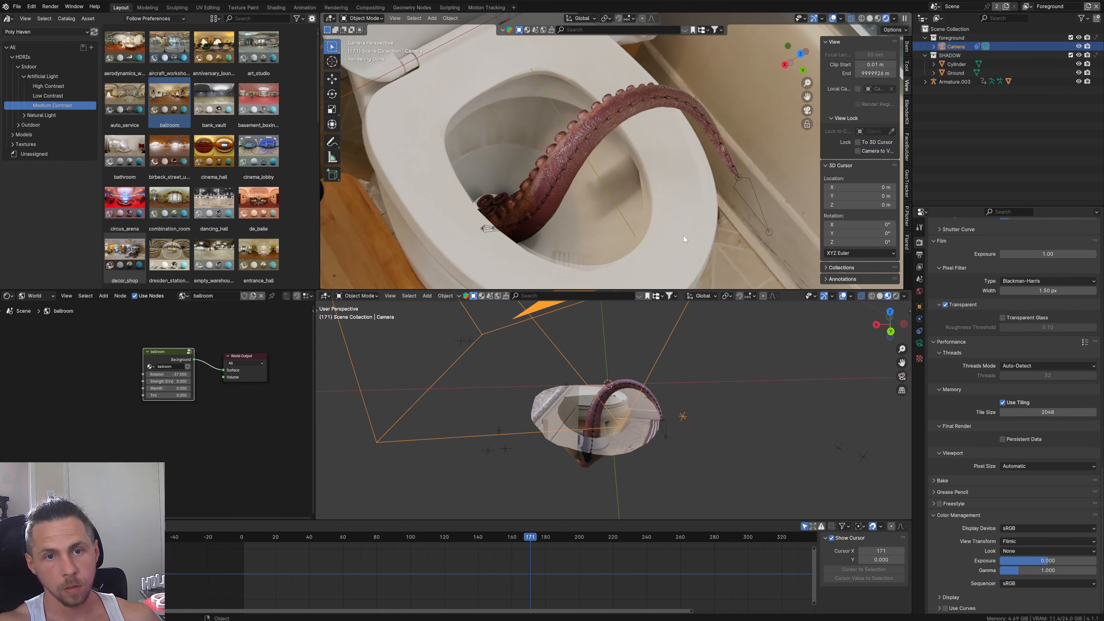
scroll(683, 236, "down", 4)
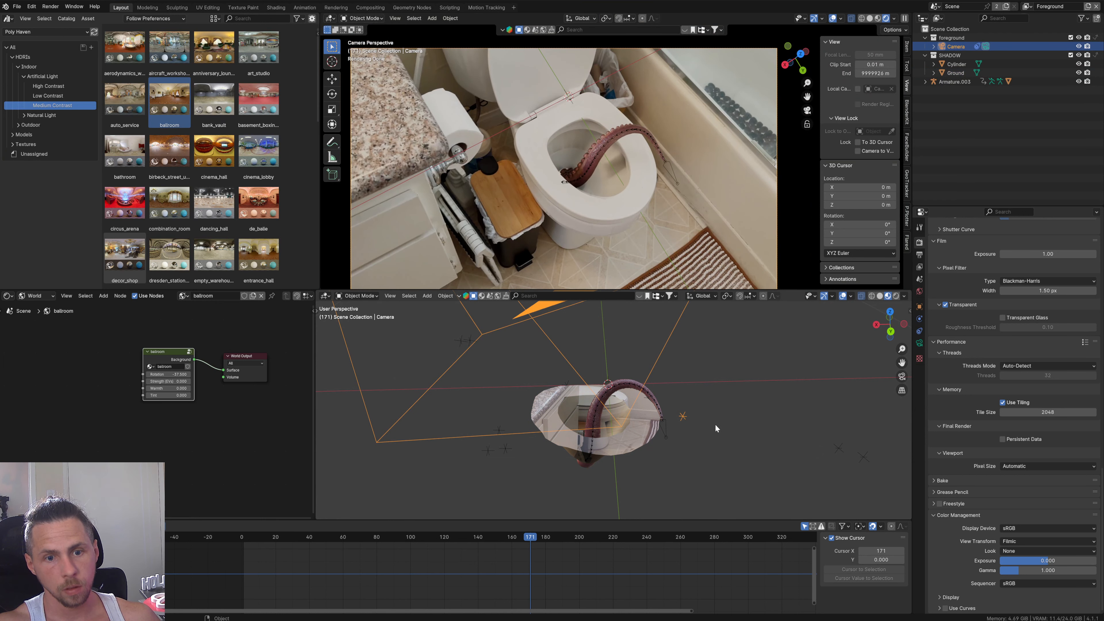
left_click(715, 424)
left_click(677, 418)
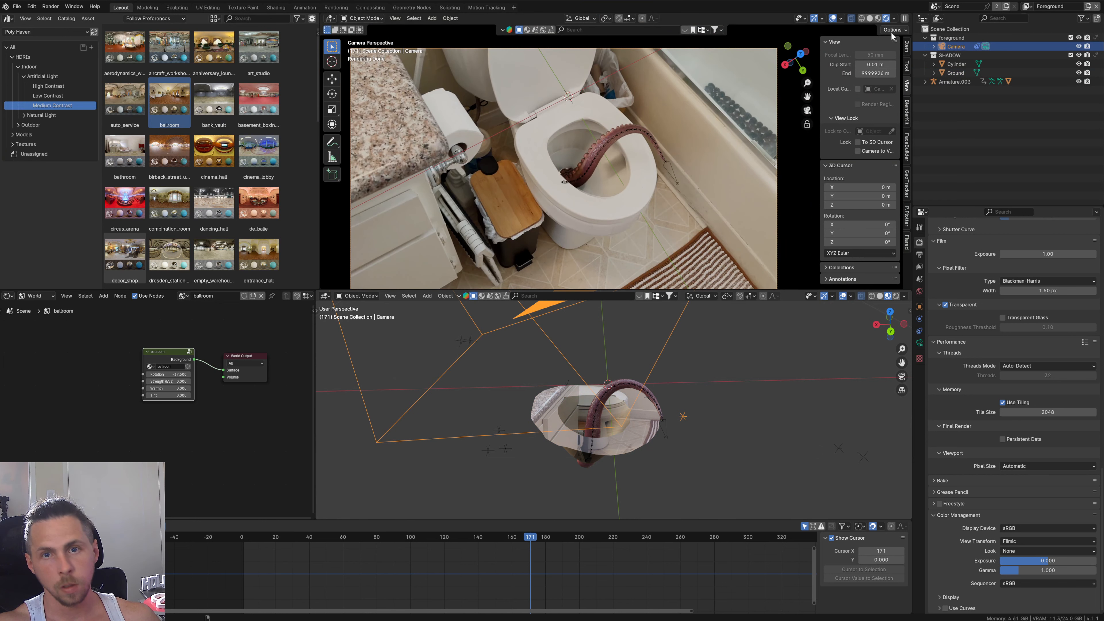
Step: Enable the Motion Tracking overlay in the camera view so the tracking points show over the footage
left_click(895, 20)
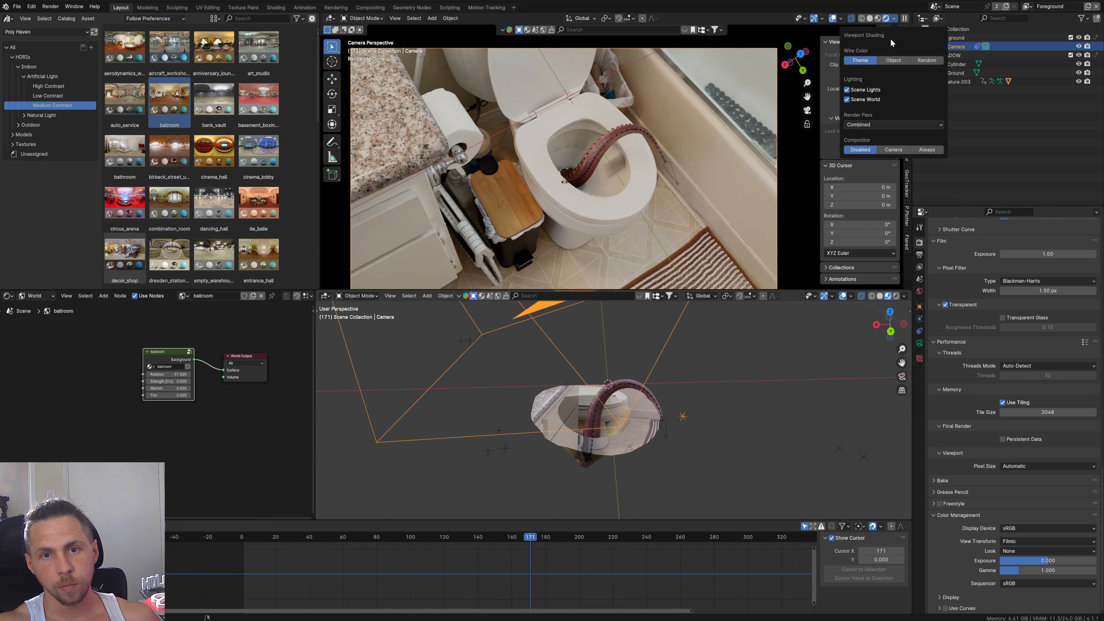
left_click(842, 19)
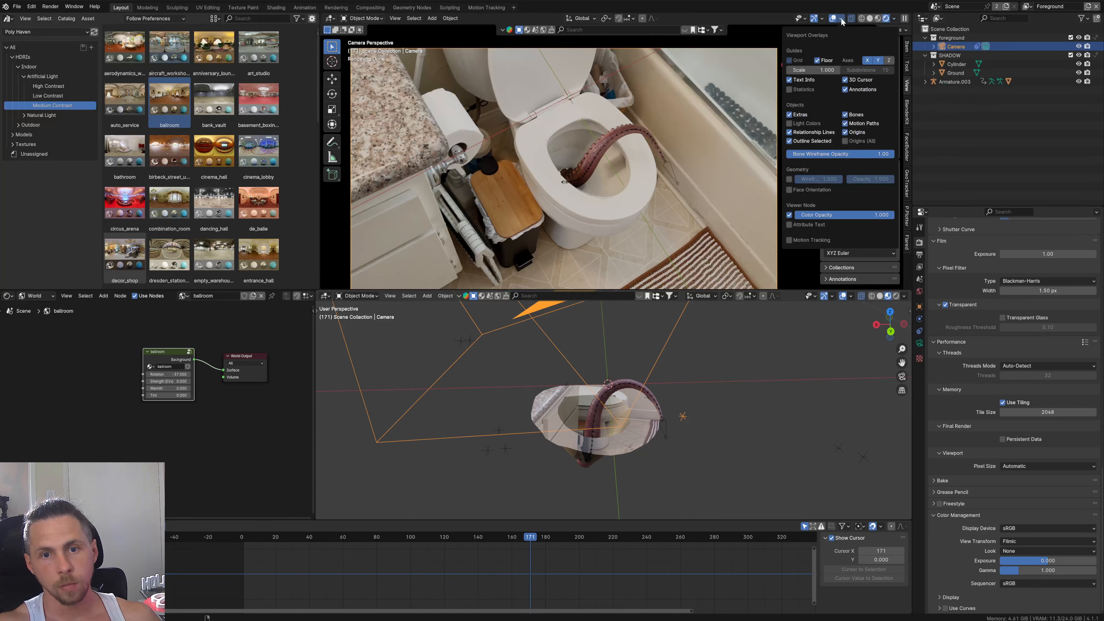
left_click(789, 239)
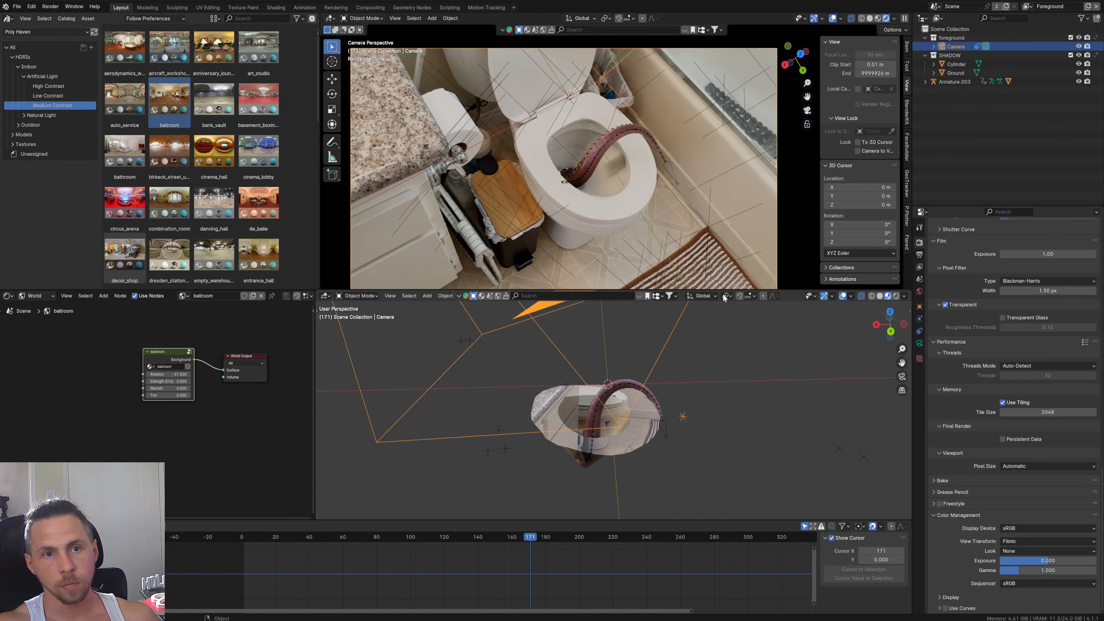
Step: Select the tracking point where the bathtub meets the floor near the bath mat and examine its position
middle_click_drag(676, 425, 698, 467)
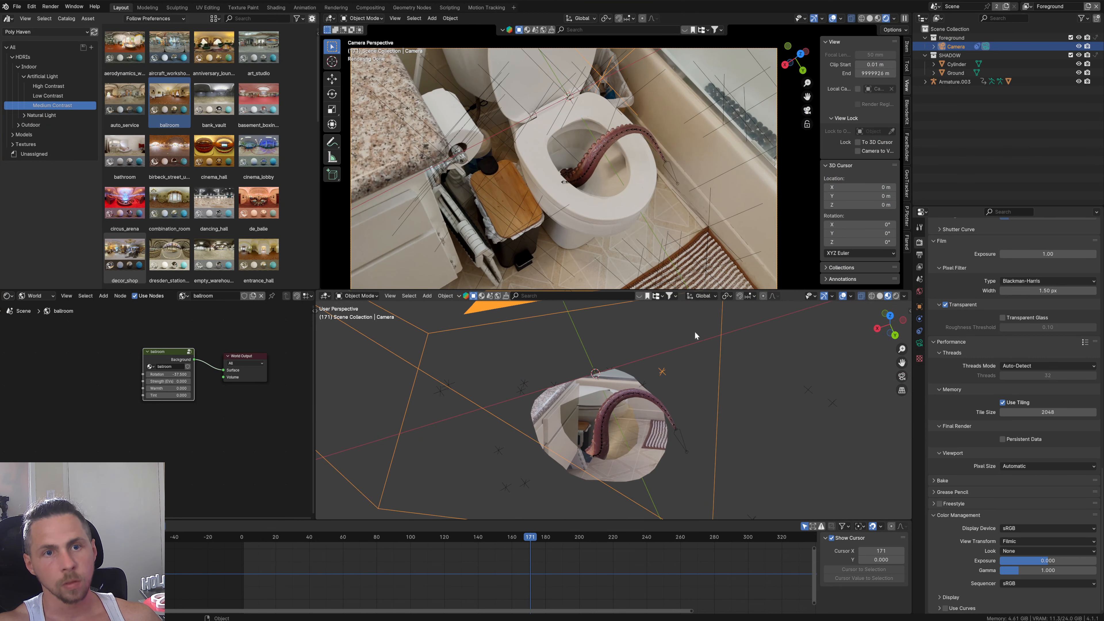
left_click(708, 226)
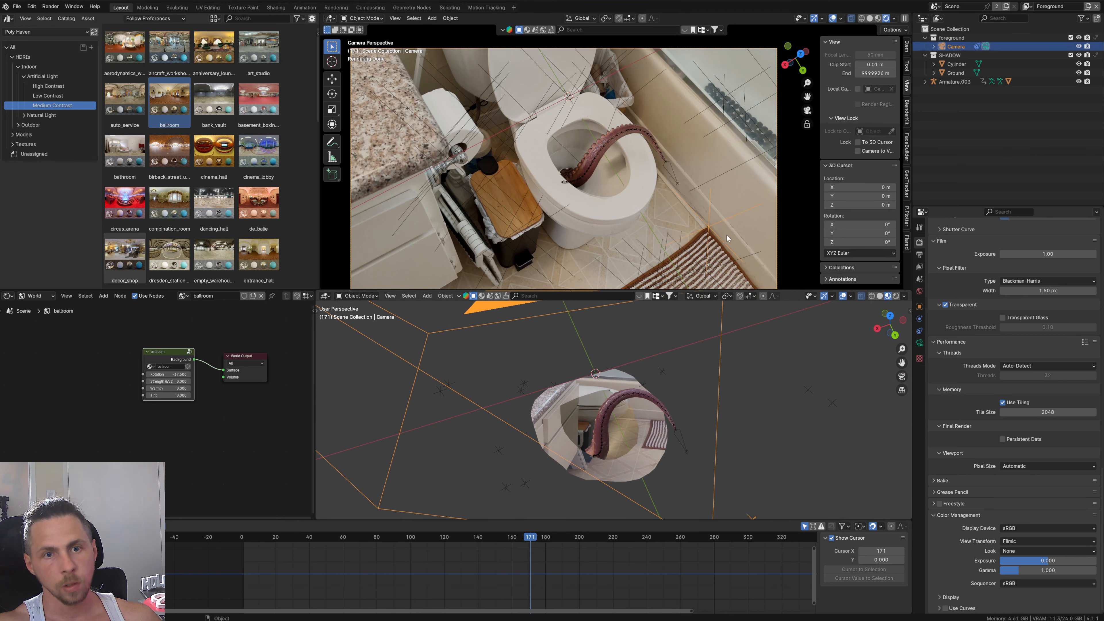
mouse_move(765, 495)
middle_mouse_down()
mouse_move(685, 446)
mouse_move(637, 471)
mouse_move(652, 502)
mouse_move(760, 498)
middle_mouse_up()
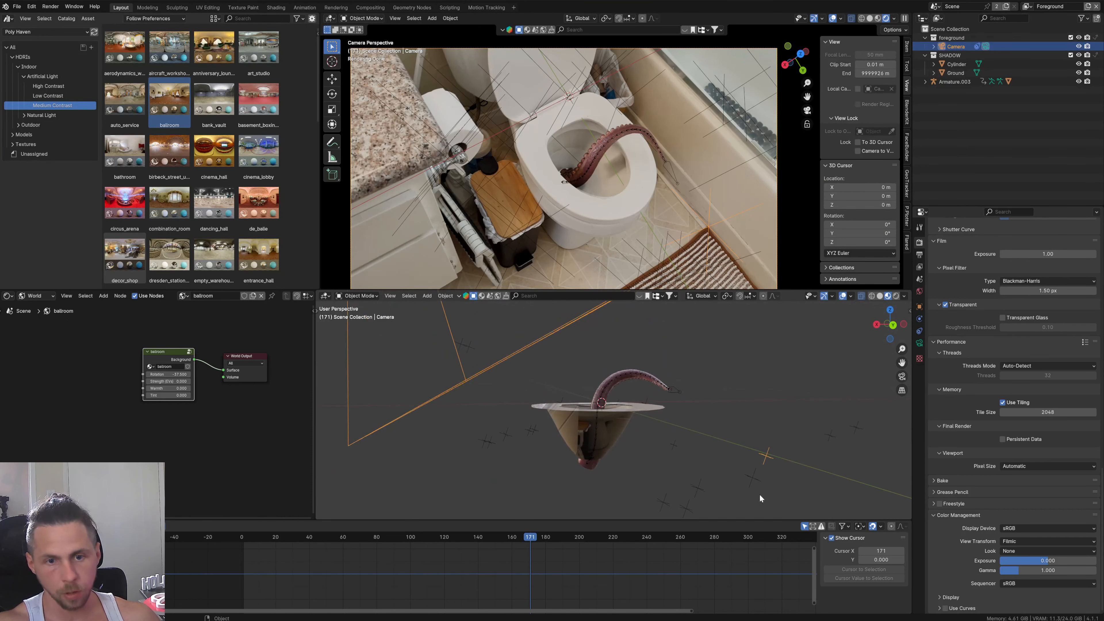
right_click(767, 461)
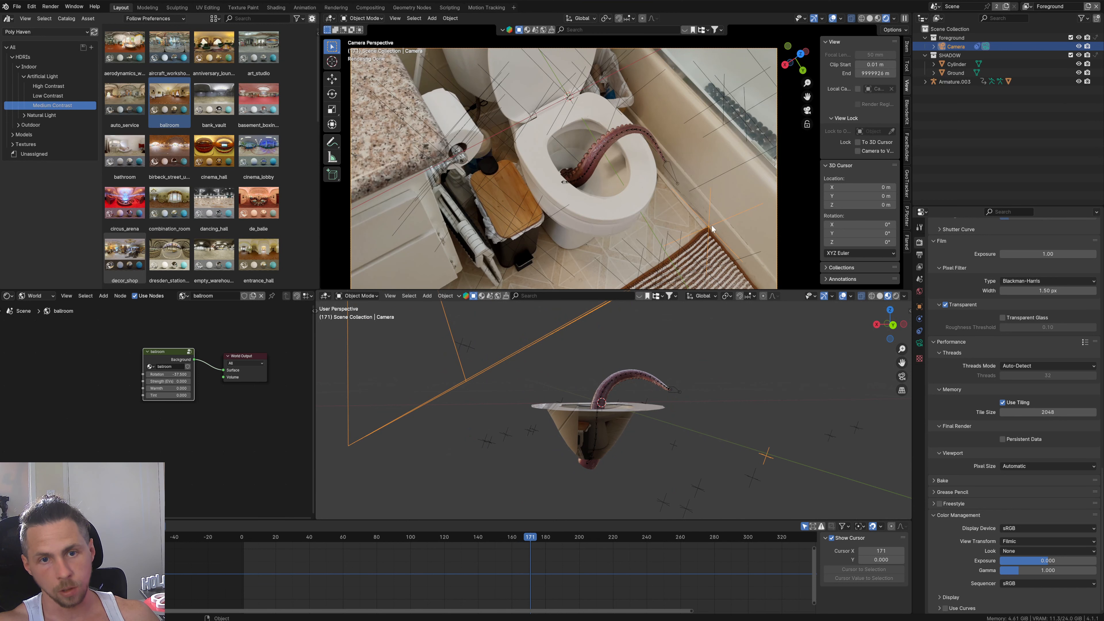
middle_click_drag(788, 468, 765, 480)
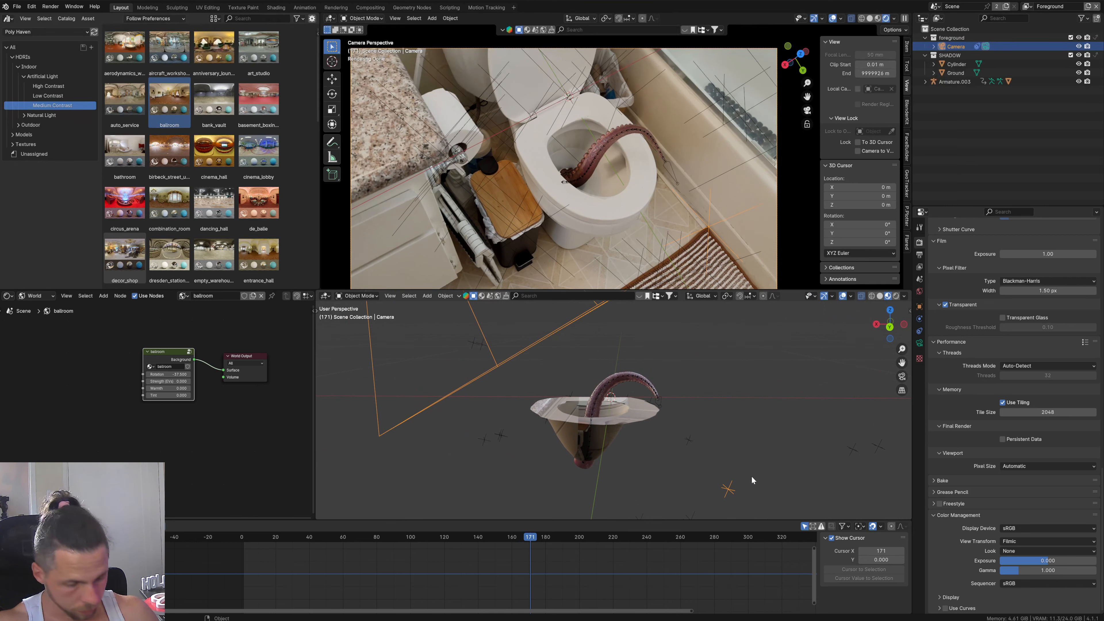
Step: Add a mesh plane at the toilet and scale it down uniformly by 0.223 and again by 0.700
key("shift+a")
mouse_move(735, 452)
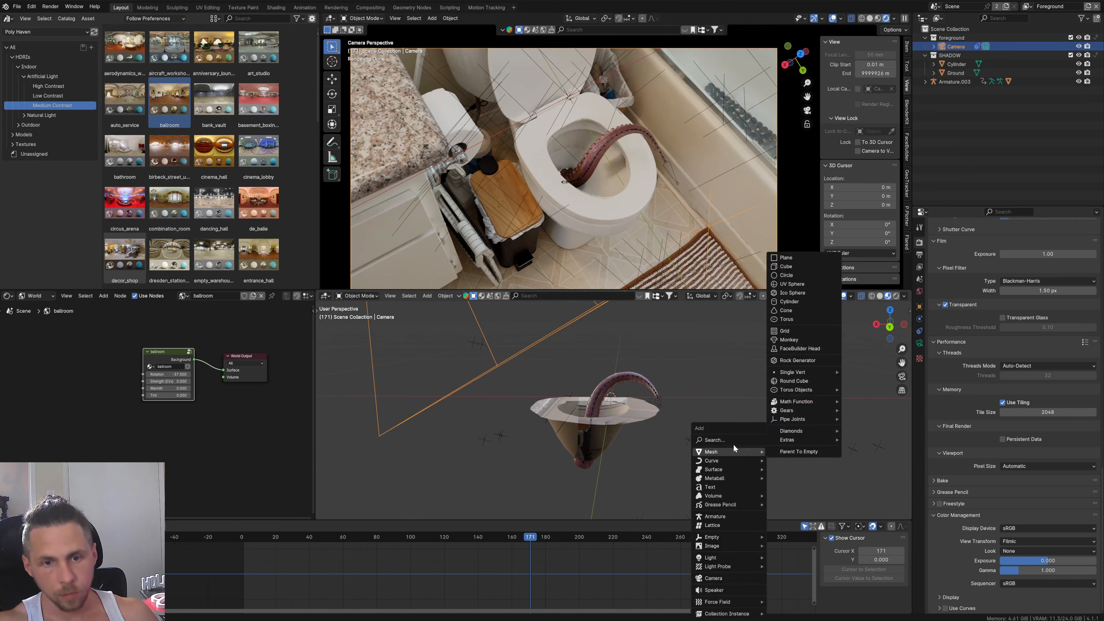
left_click(789, 257)
key("s")
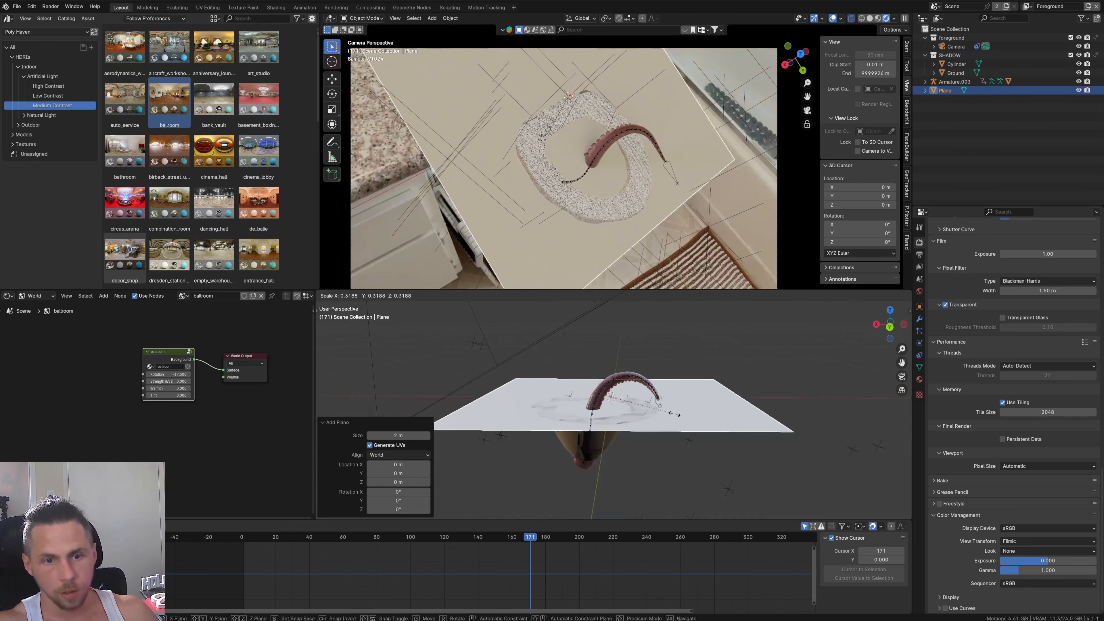
left_click(651, 405)
key("s")
key("x")
right_click(727, 418)
key("s")
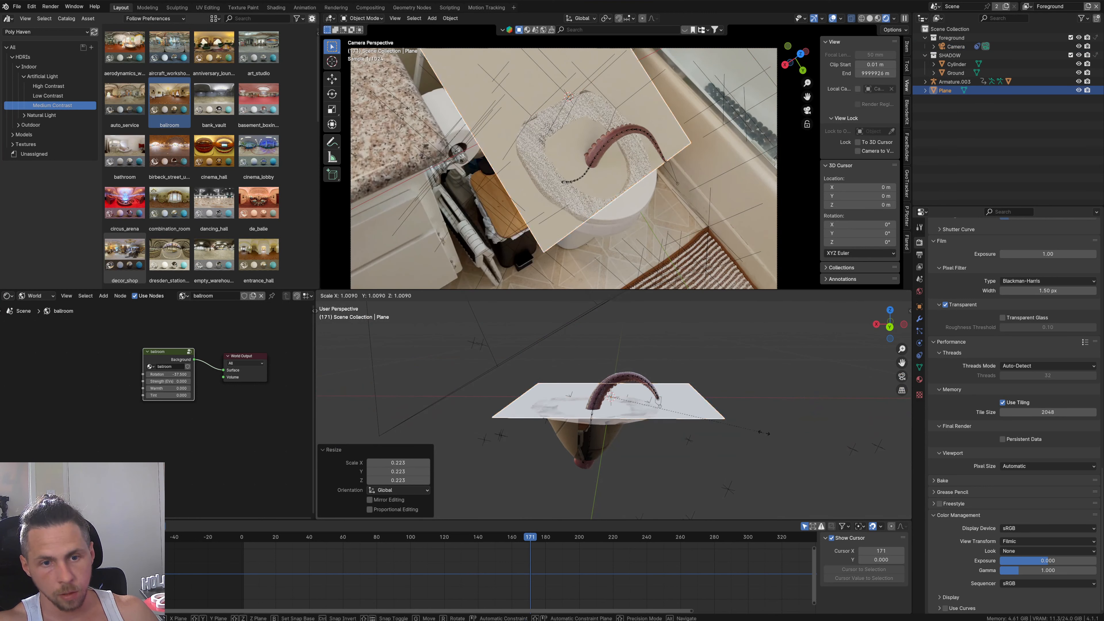
left_click(717, 426)
key("s")
right_click(719, 427)
Step: Rotate the new plane 90° about the global Y axis to stand it upright
key("r")
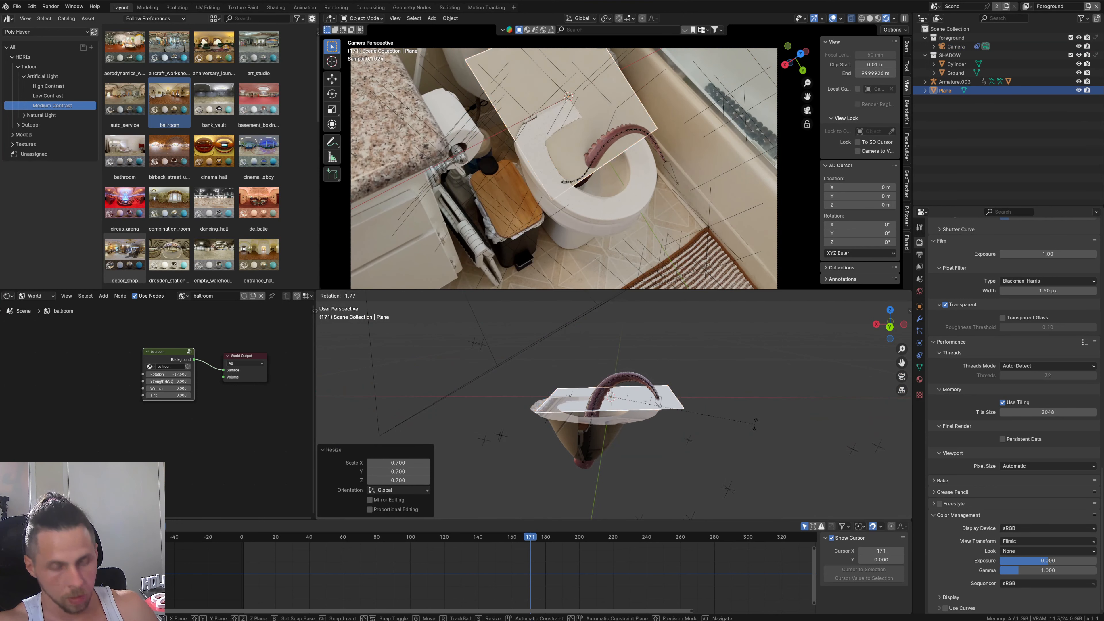
key("x")
type("y")
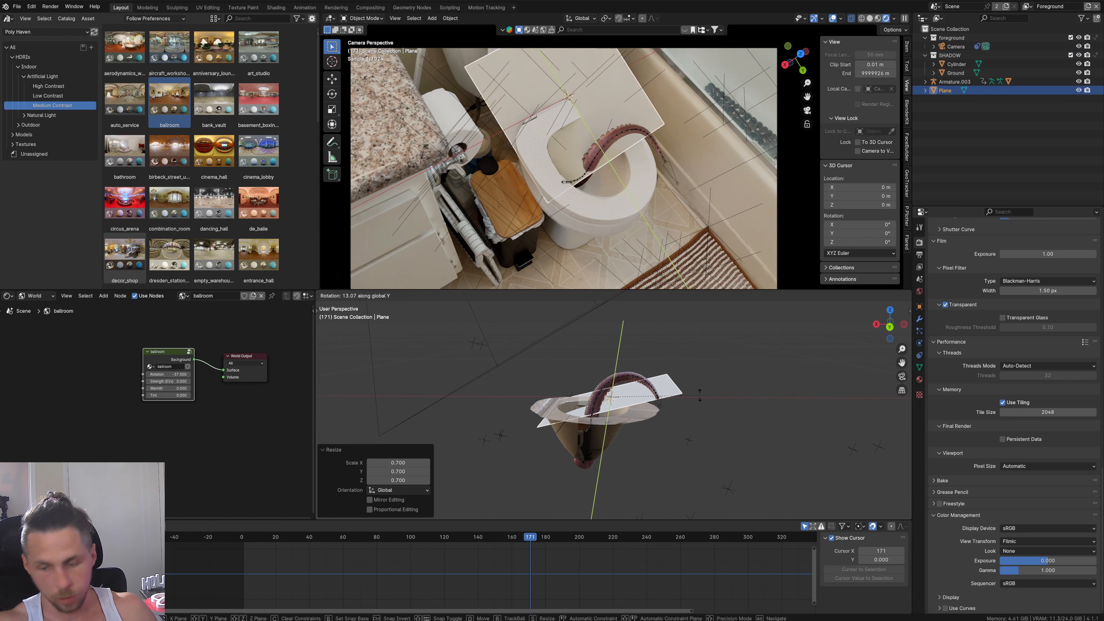
type("90")
key("Return")
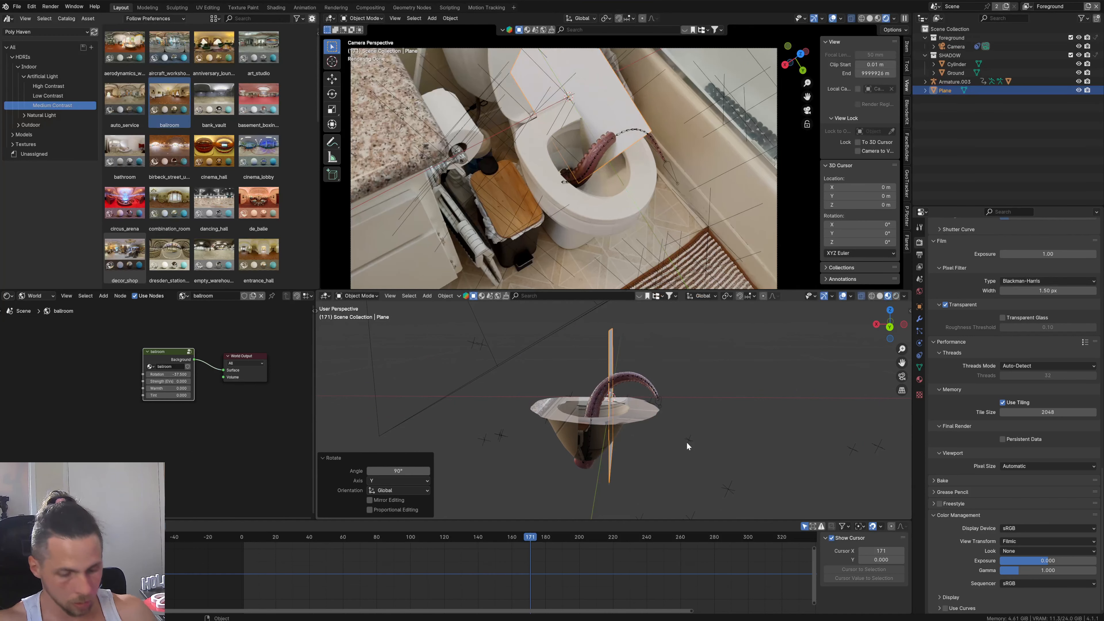
Step: Move the upright plane out of the bowl toward the bathtub, by about -0.255 m in X and -0.075 m in Z
key("g")
left_click(772, 479)
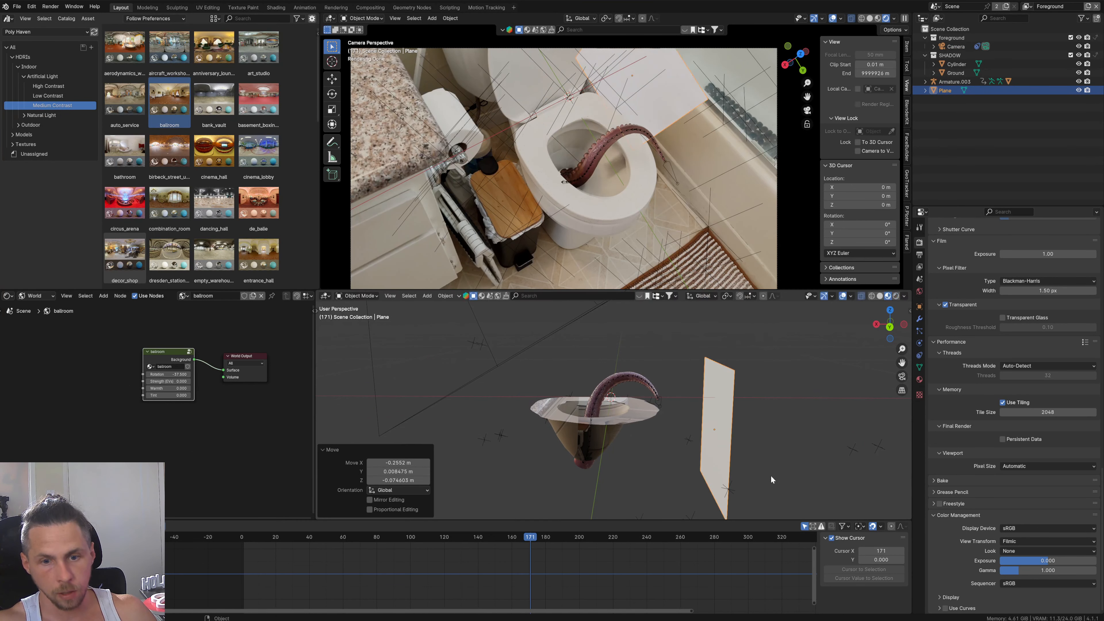
middle_click_drag(772, 476, 745, 470)
key("KP_Decimal")
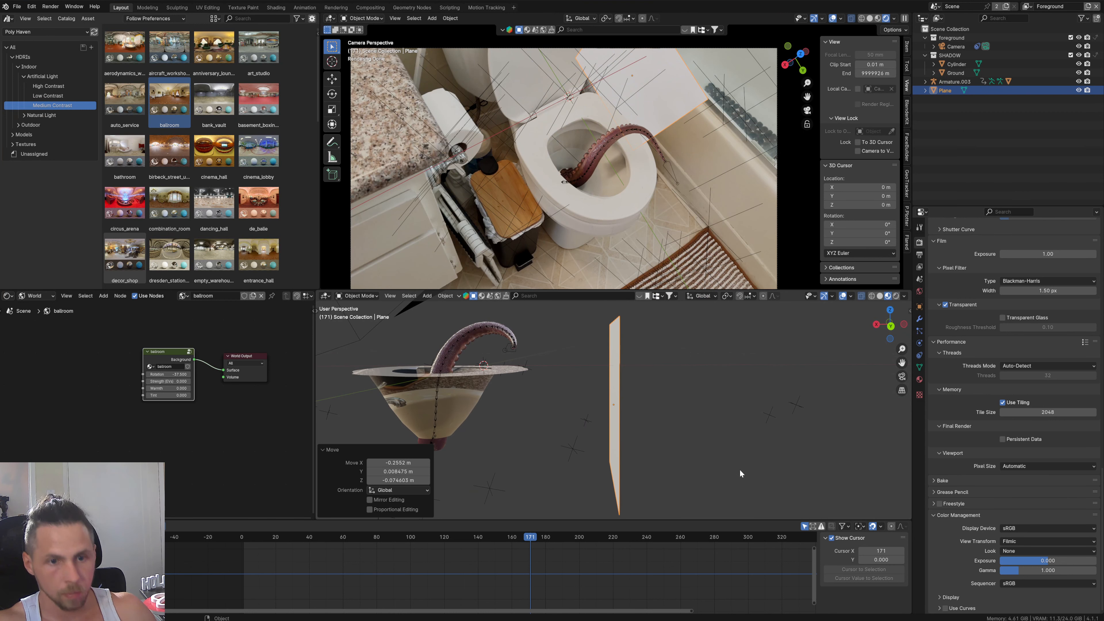
Step: Nudge the plane about 0.06 m back toward the bowl and slide it along Y to the bathtub's tracking point
key("g")
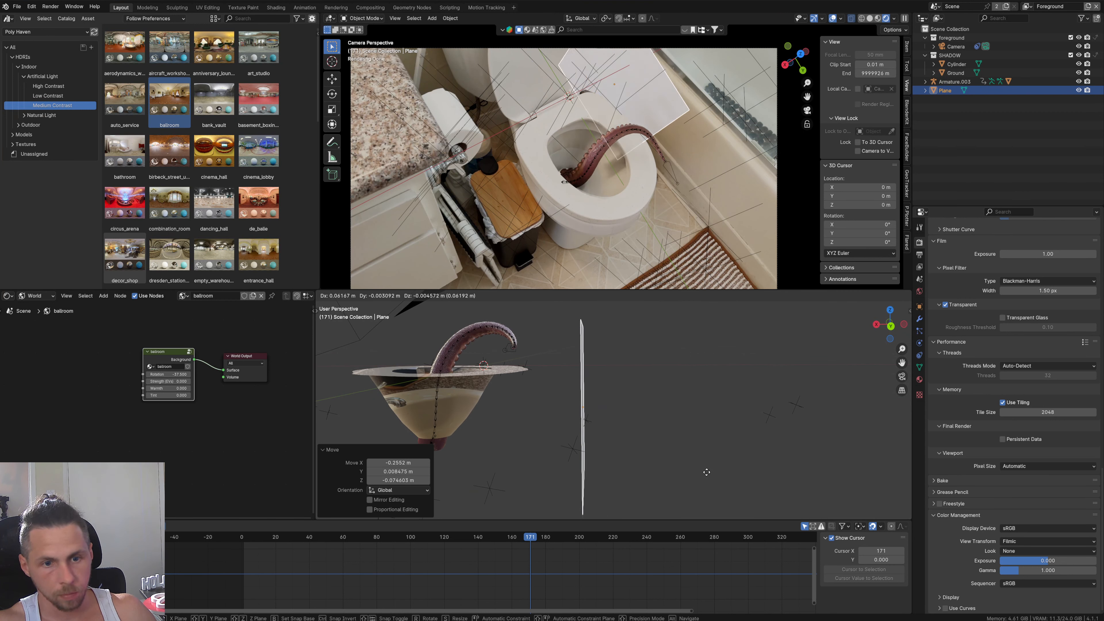
left_click(703, 473)
middle_click_drag(703, 474, 757, 476)
key("g")
key("y")
left_click(814, 501)
left_click(609, 465)
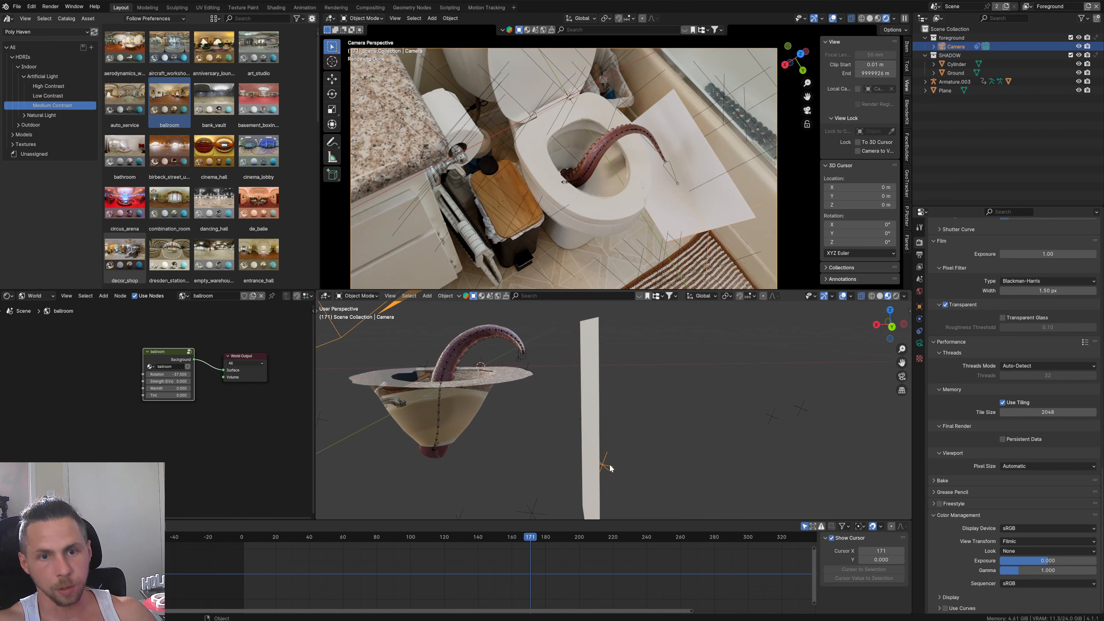
middle_click_drag(610, 468, 668, 474)
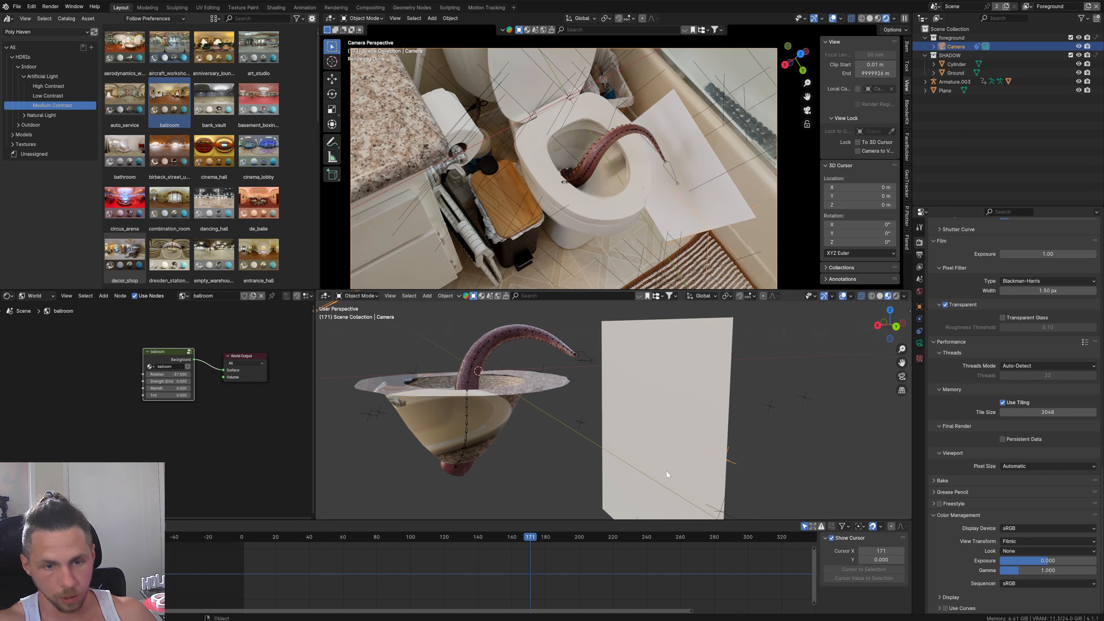
key("g")
key("z")
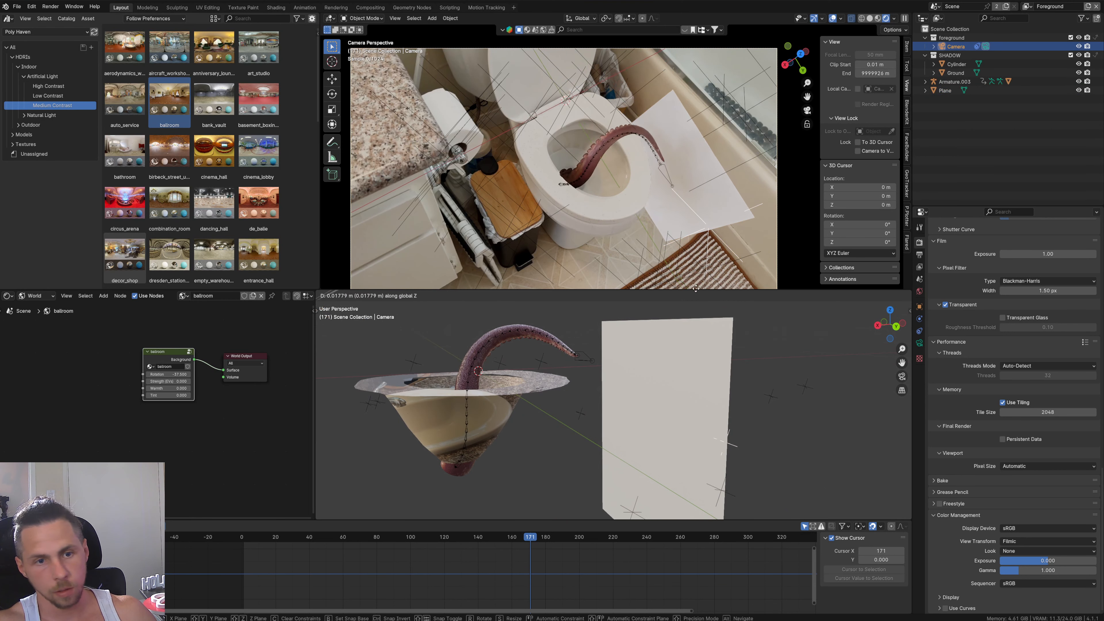
left_click(735, 420)
Step: Raise the upright plane about 0.174 m along the global Z axis
left_click(722, 389)
key("g")
key("z")
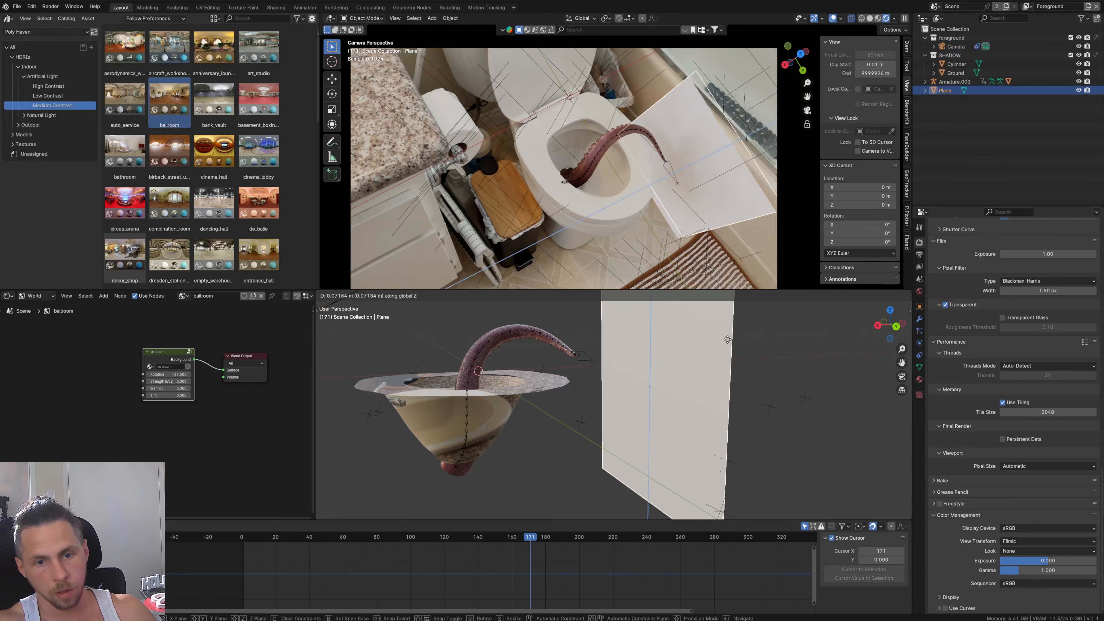
left_click(731, 494)
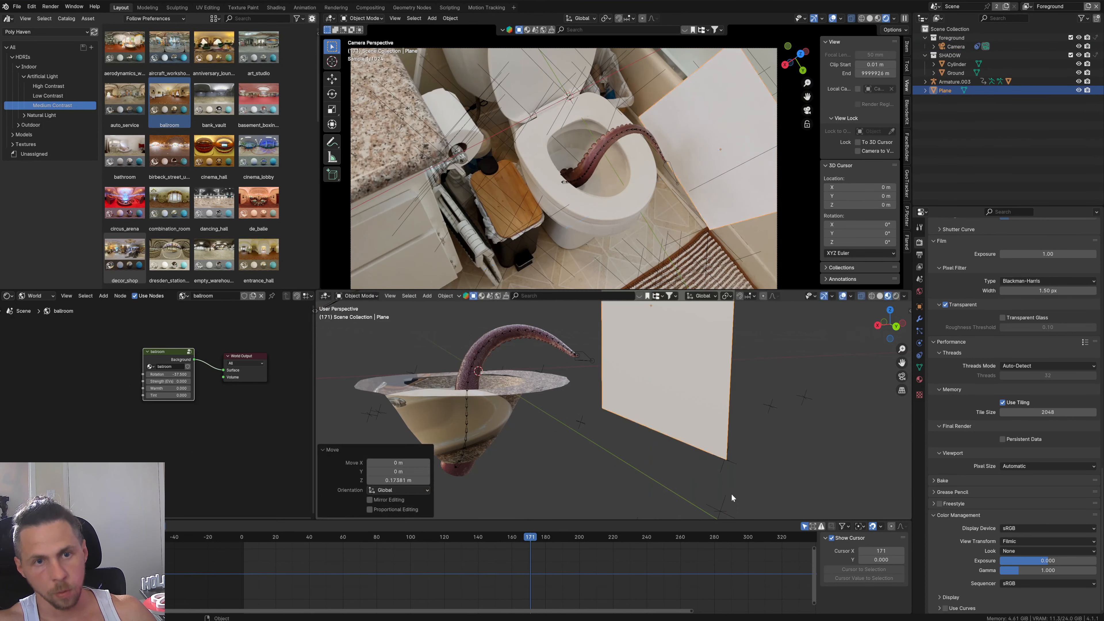
Step: Stretch the plane along the global Y axis by a factor of about 1.837
mouse_move(683, 460)
middle_mouse_down()
mouse_move(697, 478)
mouse_move(671, 461)
mouse_move(686, 477)
mouse_move(686, 466)
mouse_move(669, 471)
mouse_move(680, 461)
mouse_move(690, 475)
mouse_move(600, 411)
mouse_move(554, 453)
mouse_move(504, 477)
mouse_move(459, 470)
mouse_move(566, 461)
mouse_move(508, 477)
mouse_move(574, 335)
middle_mouse_up()
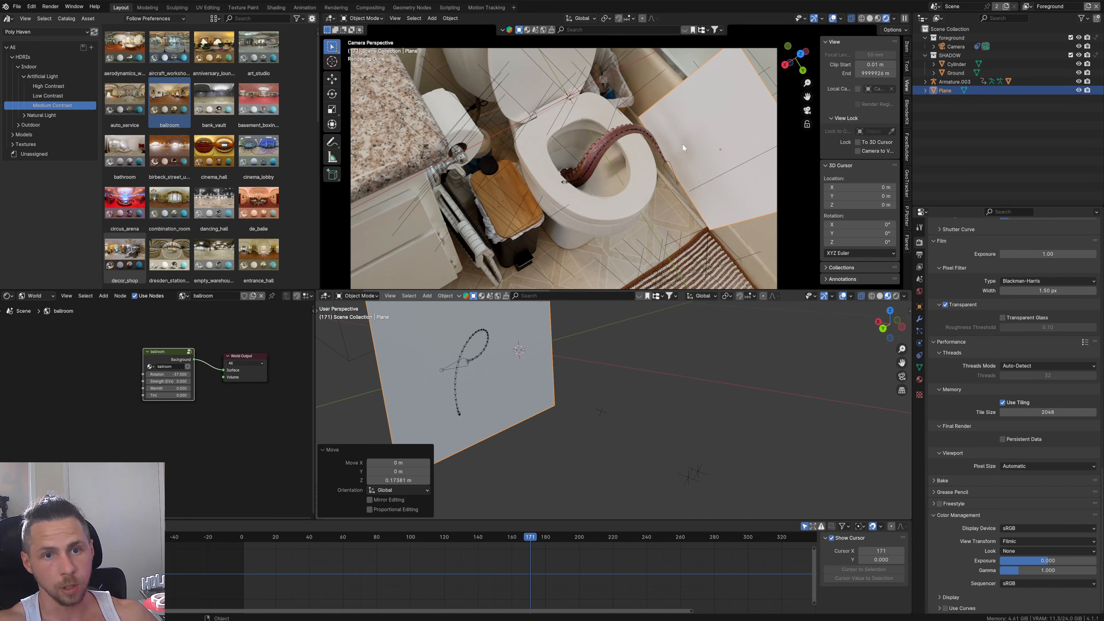
middle_click_drag(575, 422, 552, 422)
key("s")
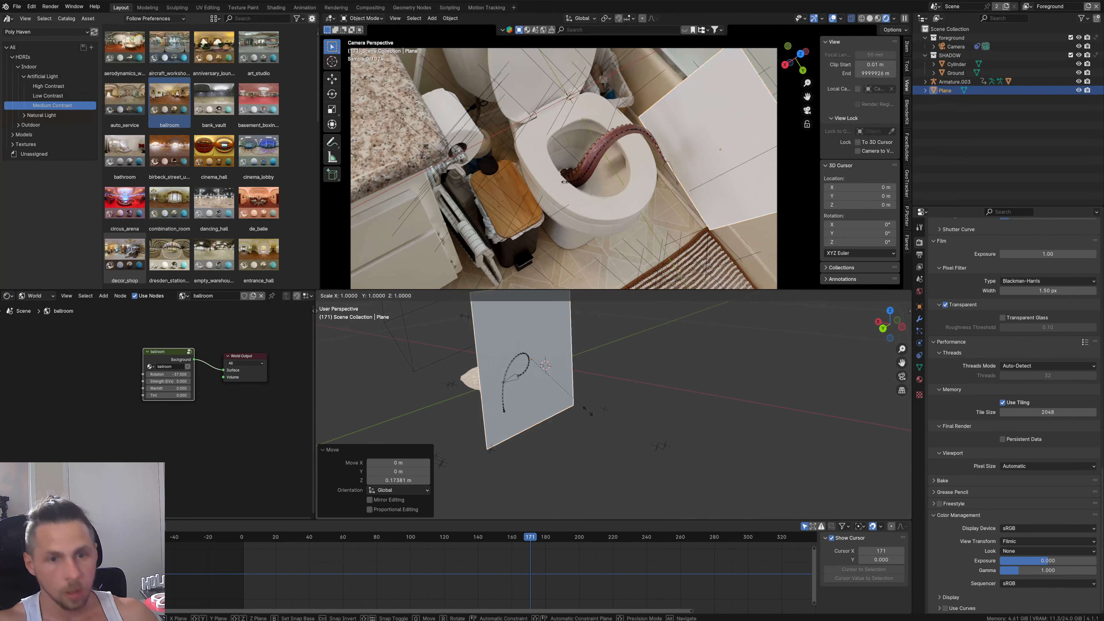
key("x")
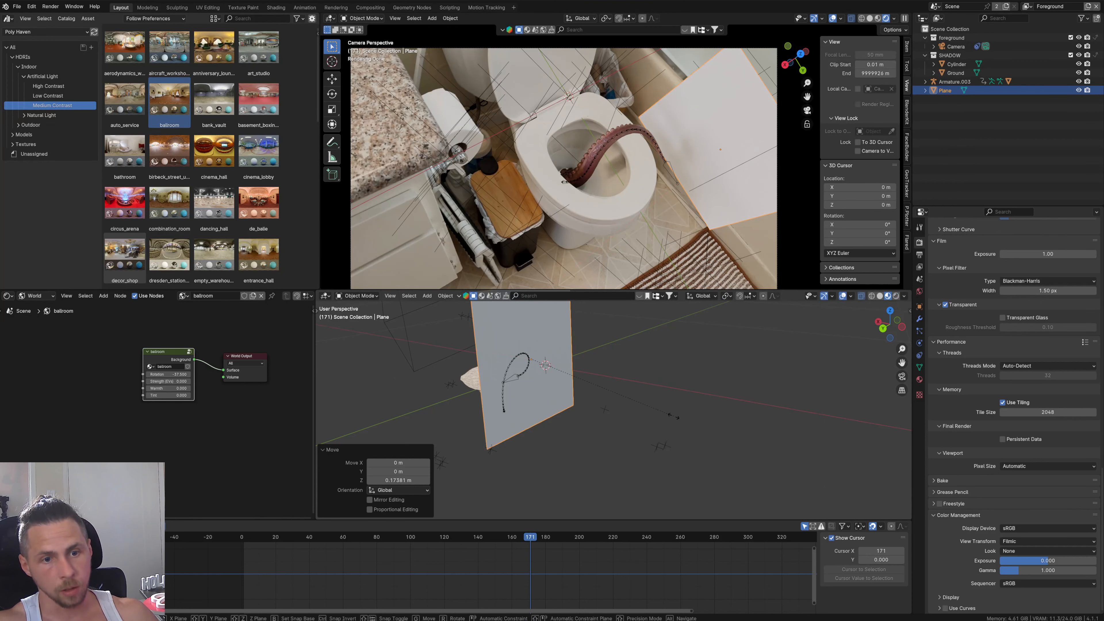
key("z")
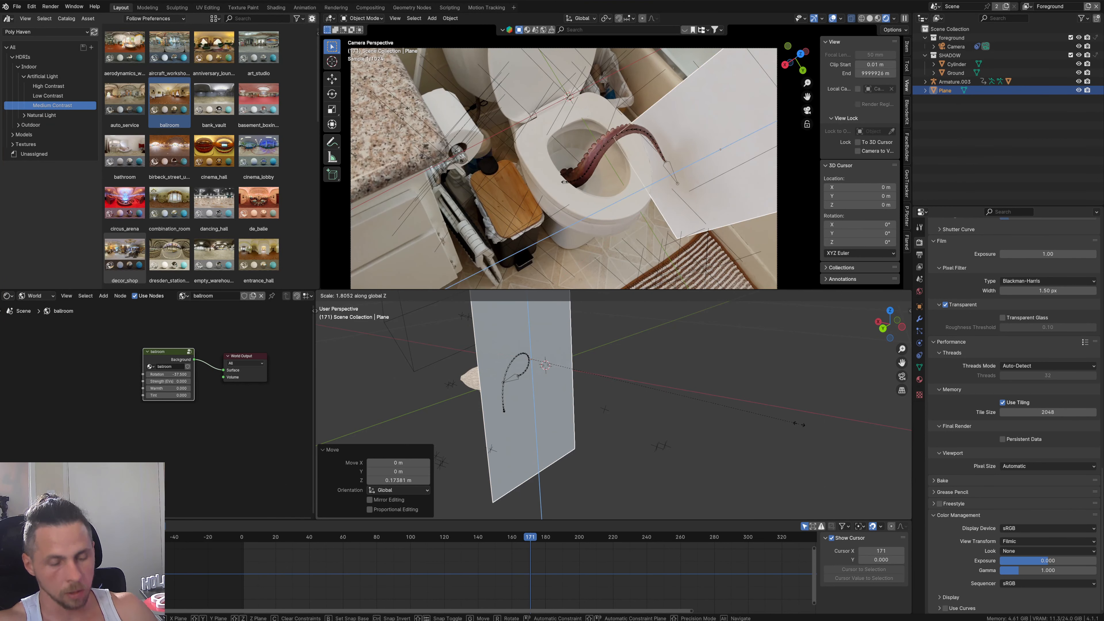
key("y")
left_click(804, 426)
Step: Rotate the plane about 12.1° around the global X axis and lower it about 0.04 m in Z to line up with the bathtub side
middle_click_drag(671, 424, 579, 409)
key("r")
key("z")
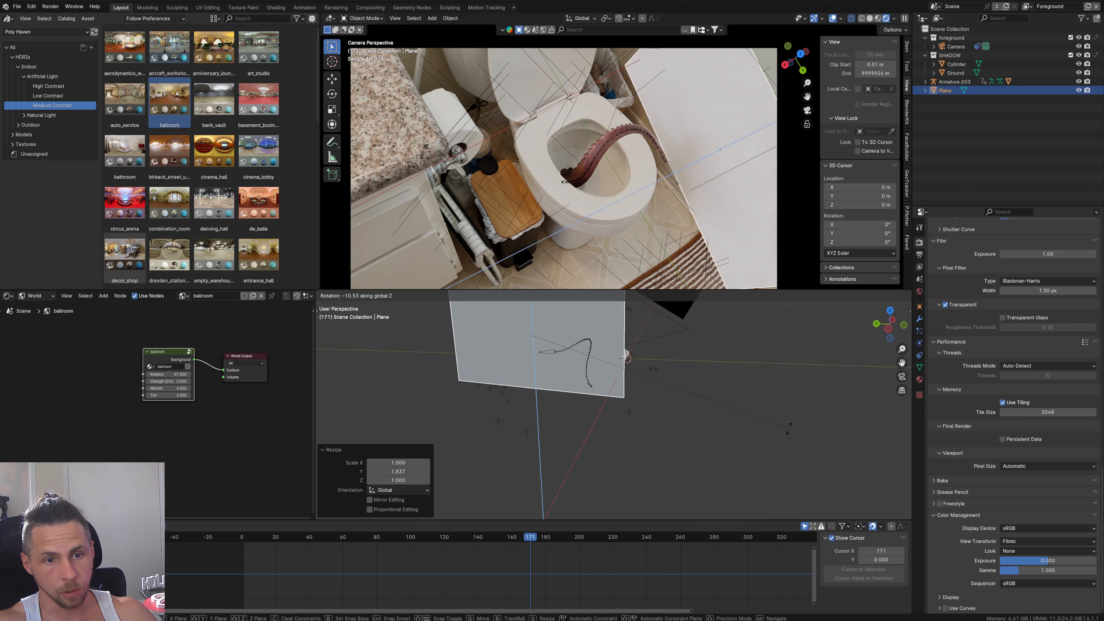
key("x")
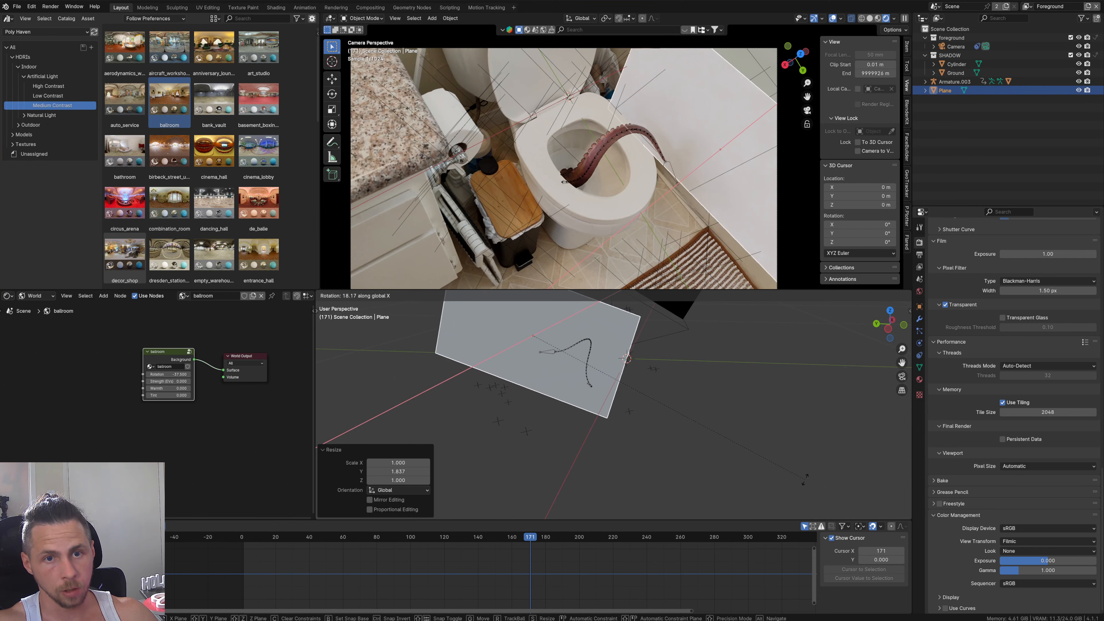
left_click(804, 443)
key("g")
key("z")
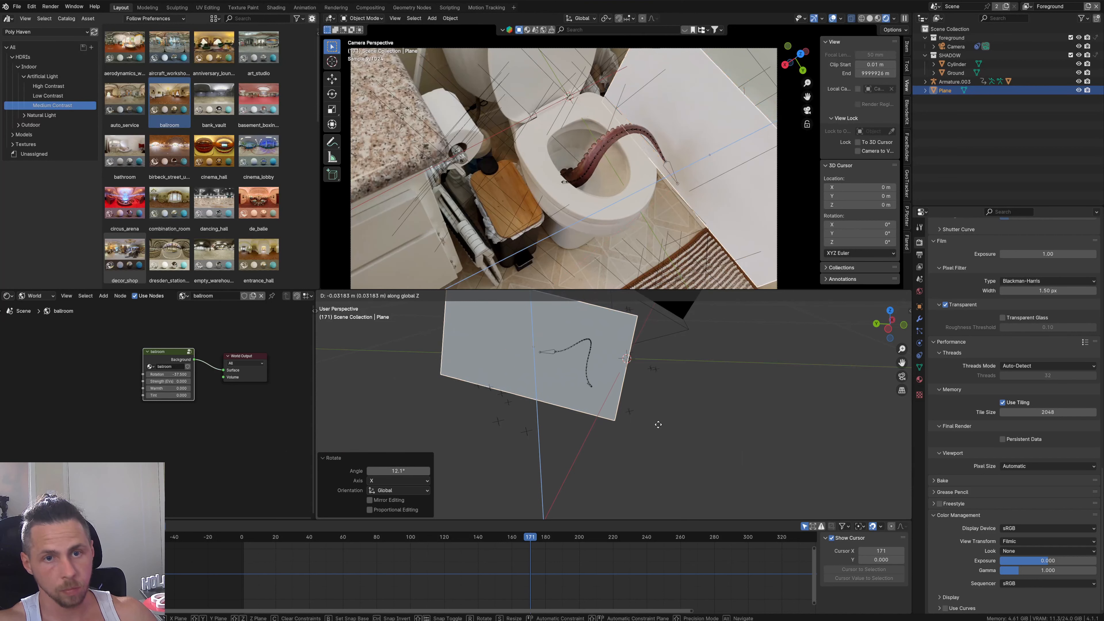
left_click(658, 428)
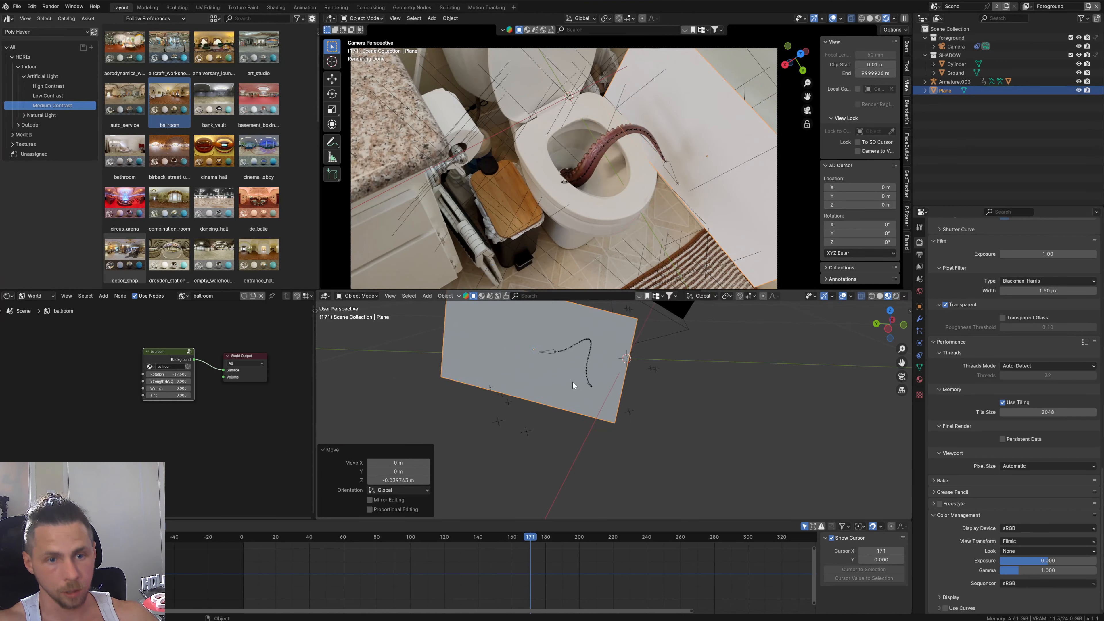
Step: Move the plane into the SHADOW collection and make it a shadow catcher
key("m")
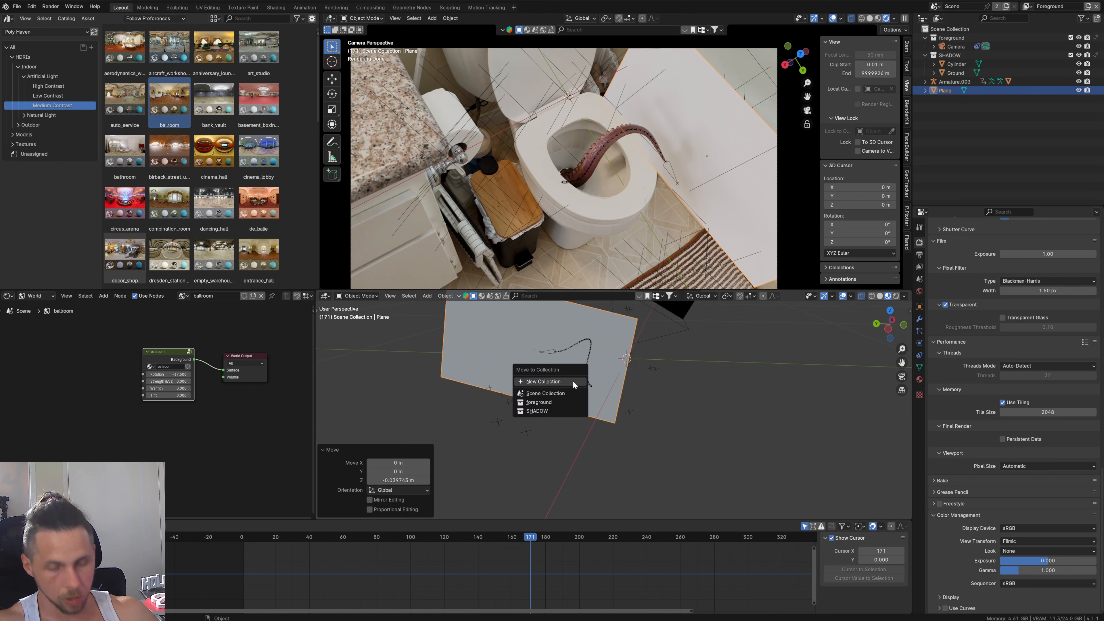
left_click(546, 411)
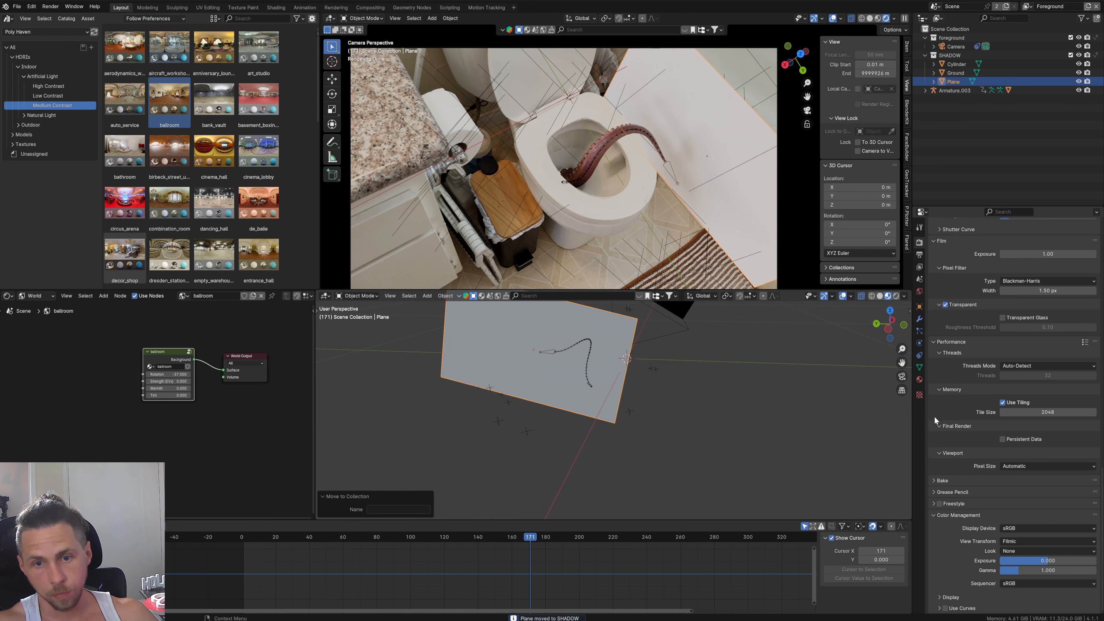
left_click(919, 318)
left_click(920, 308)
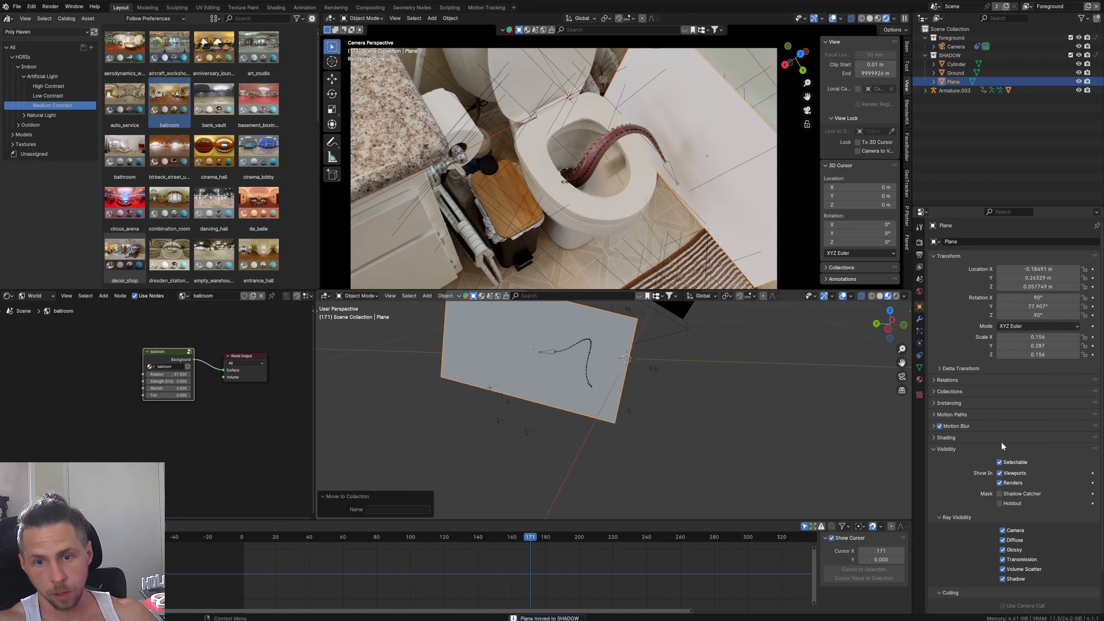
left_click(1000, 494)
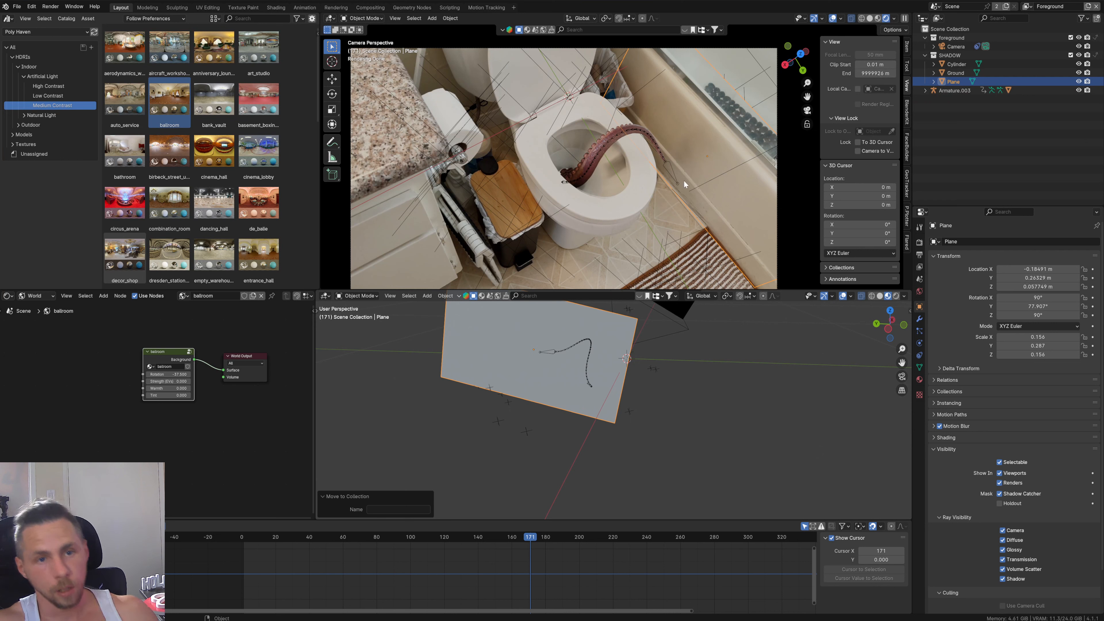
Step: Examine the tentacle and its shadows up close in the camera render, going to frame 151
scroll(683, 178, "up", 4)
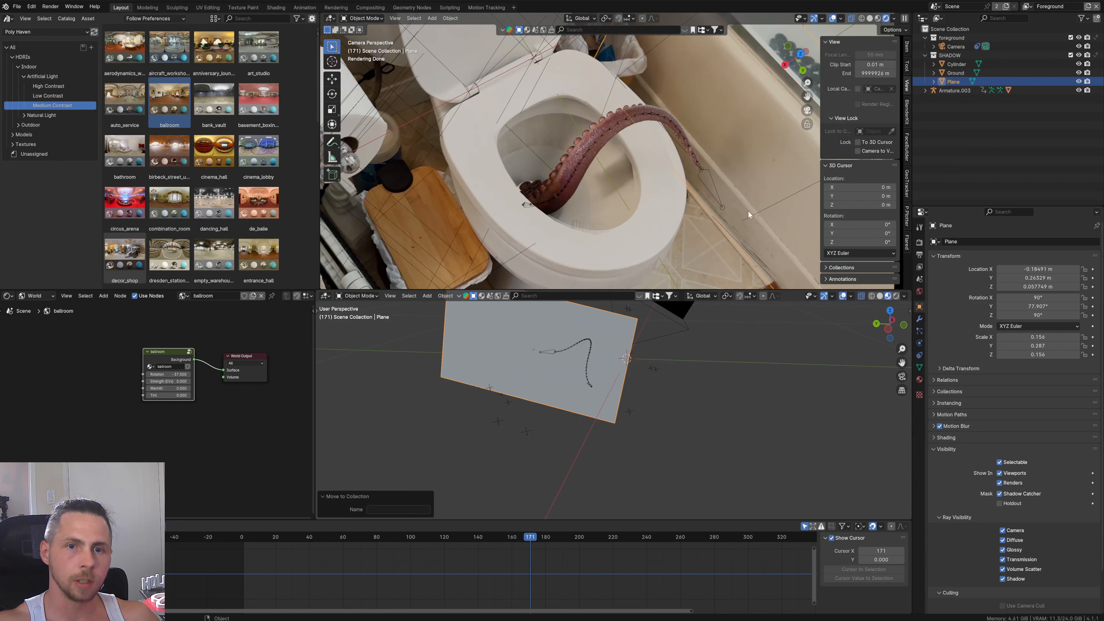
left_click_drag(553, 537, 498, 515)
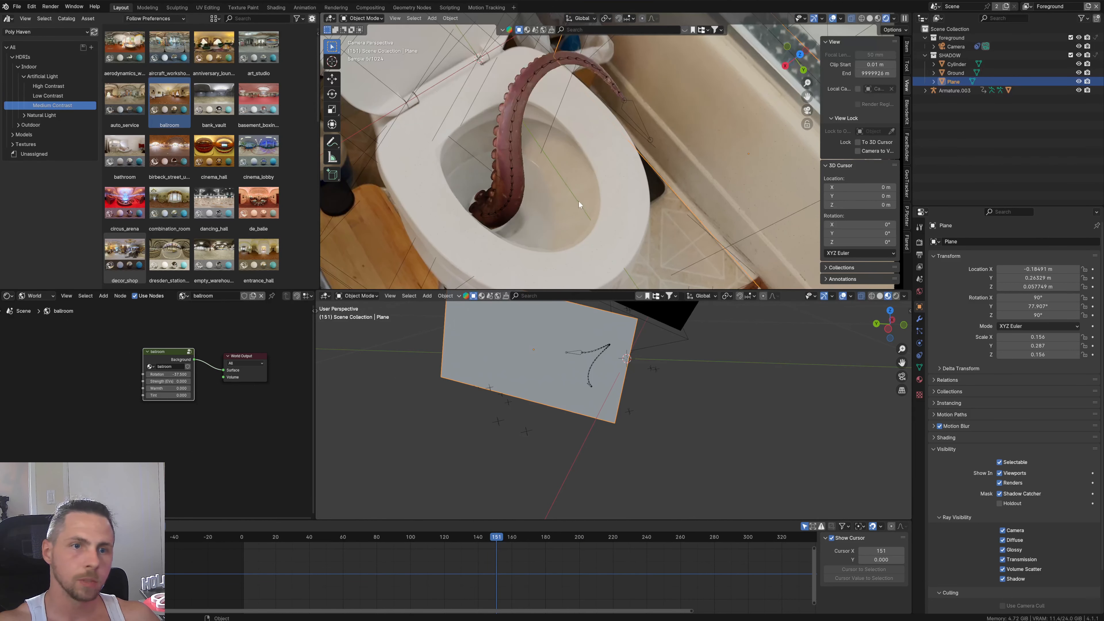
left_click(833, 18)
left_click(834, 19)
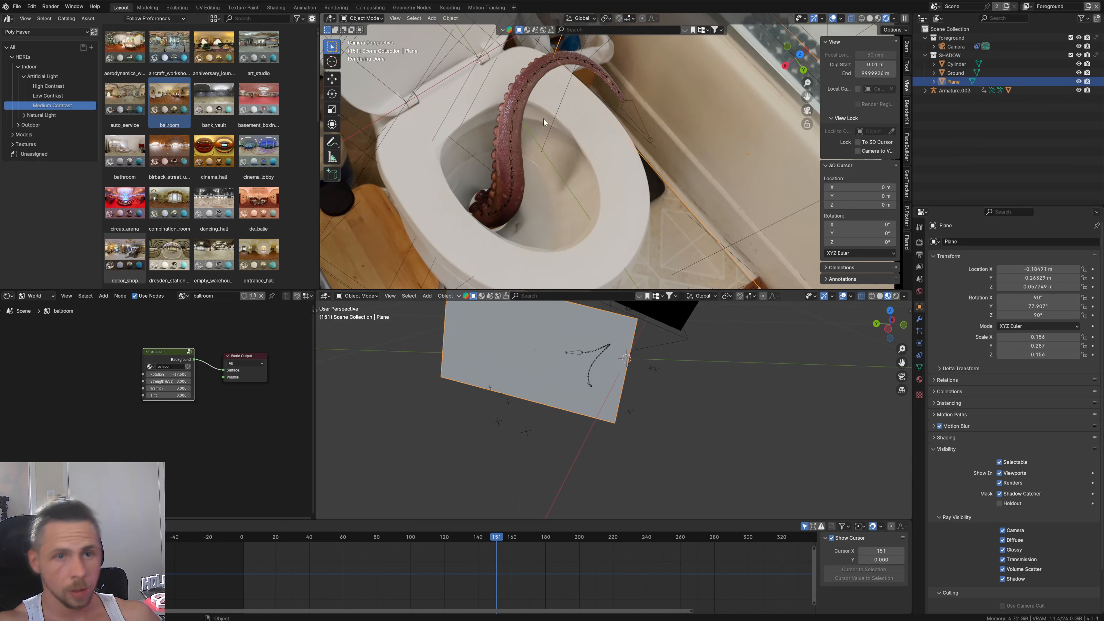
Step: Show the tentacle's object material nodes and move the lower RGB Curves point to about 0.115, 0.237
left_click(525, 111)
scroll(586, 156, "down", 1)
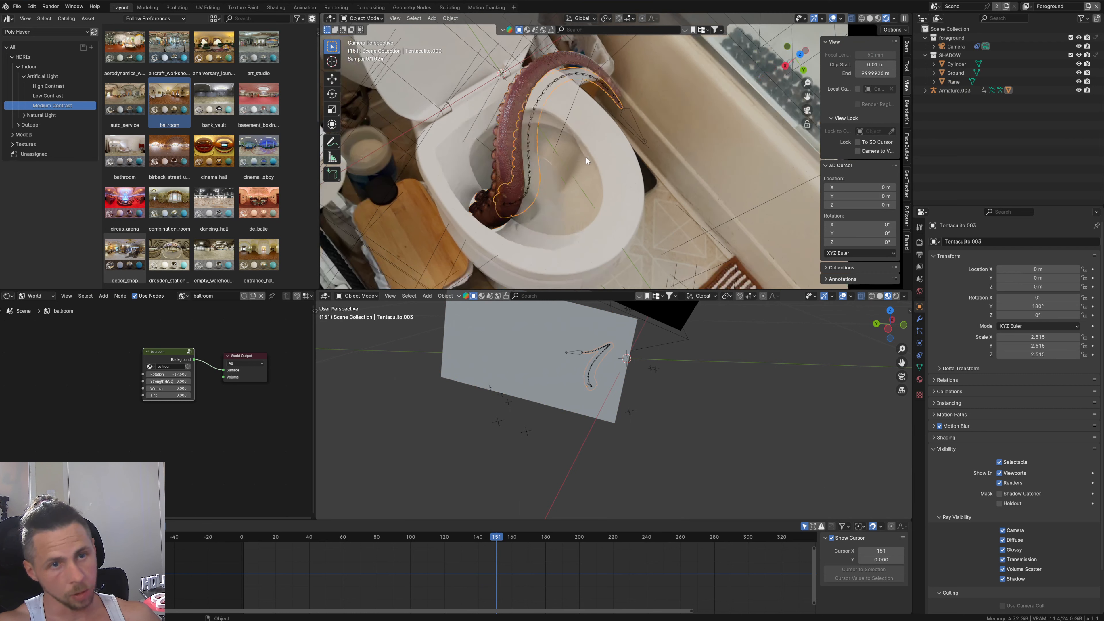
left_click(37, 296)
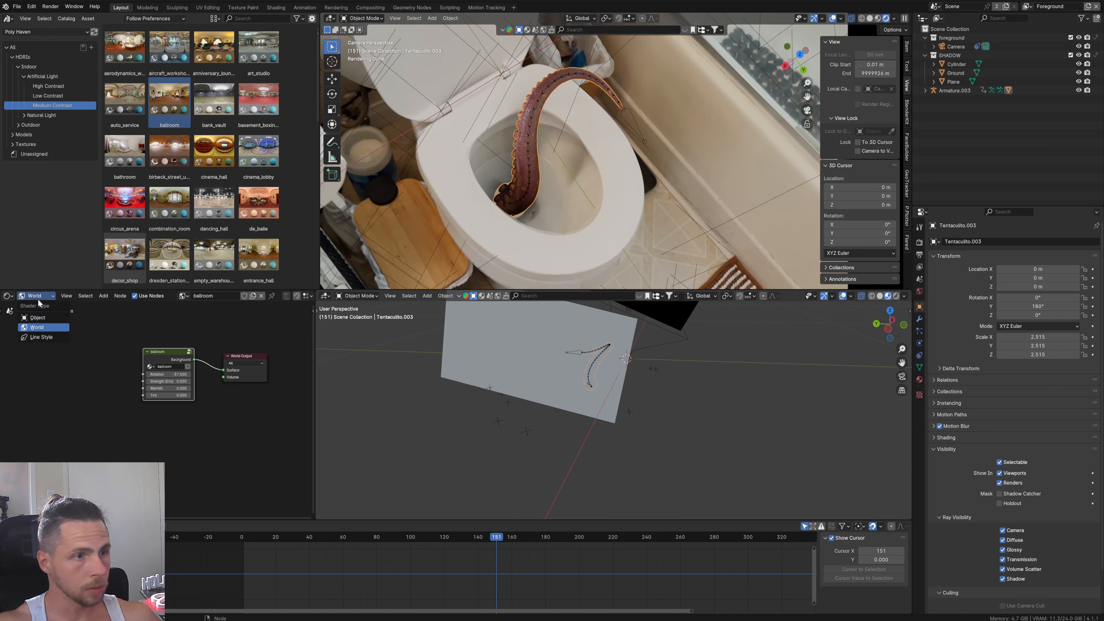
left_click(37, 315)
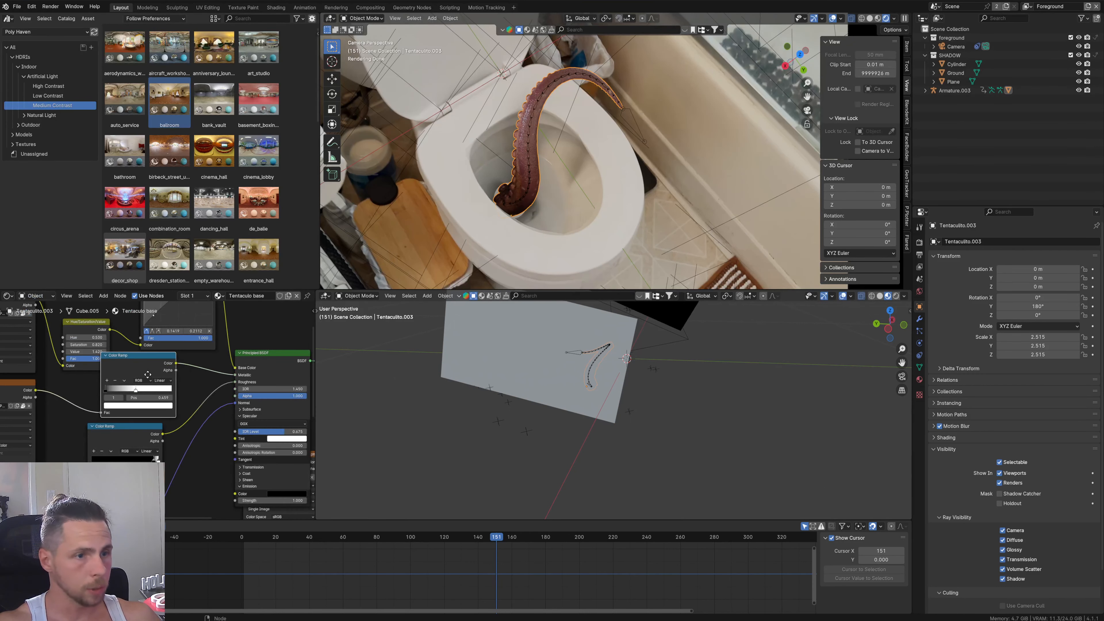
scroll(150, 376, "down", 1)
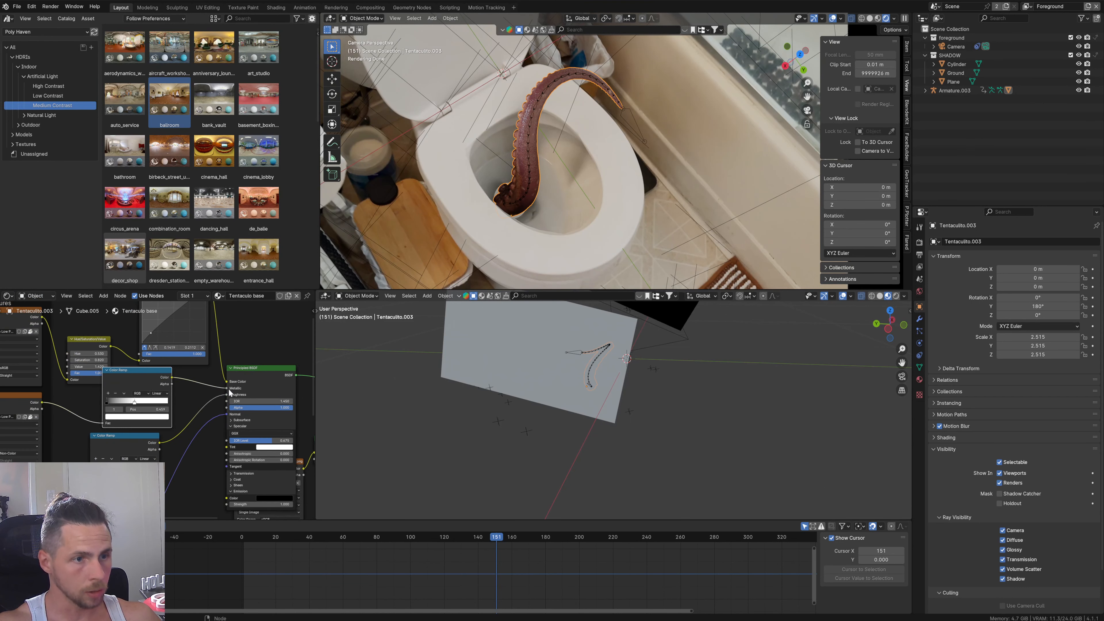
scroll(178, 396, "up", 3)
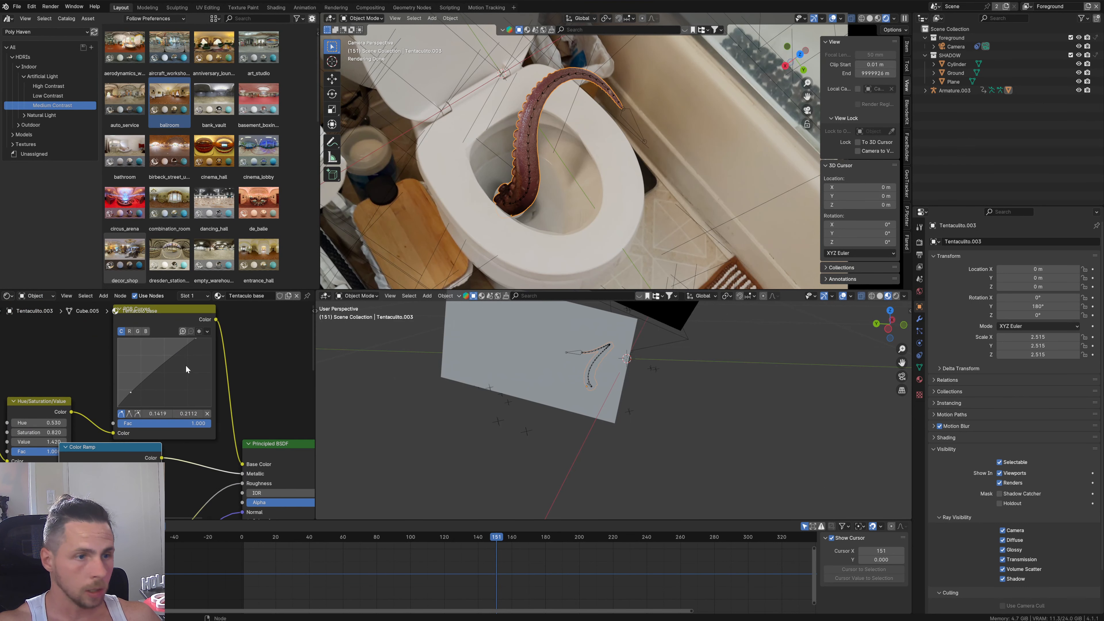
scroll(185, 365, "up", 2)
left_click_drag(120, 386, 117, 383)
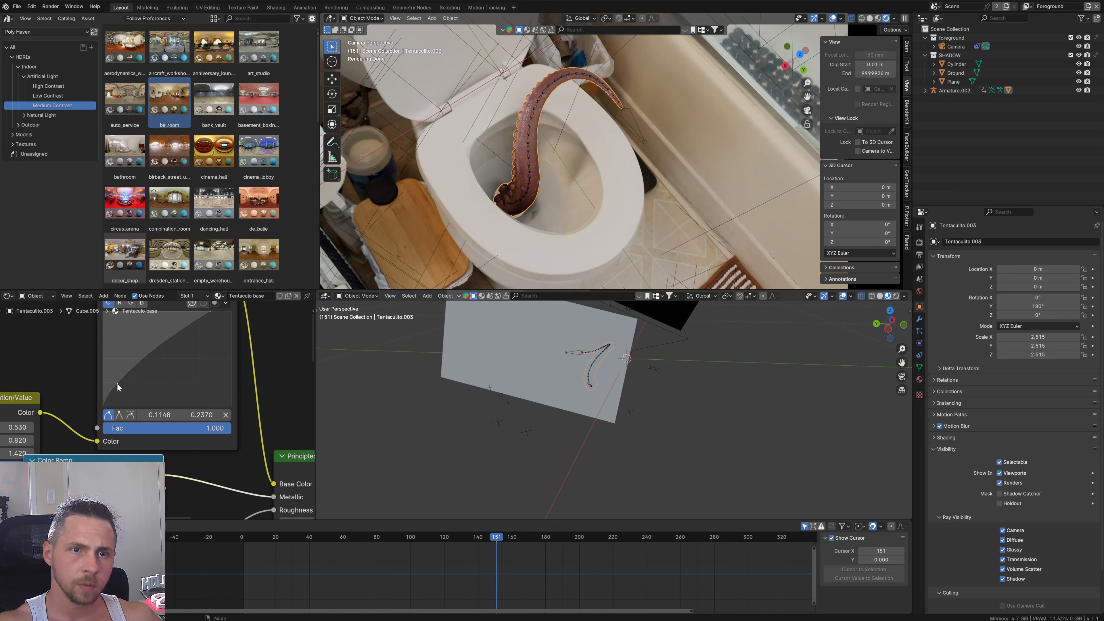
Step: Set the tentacle's Hue/Saturation/Value node to hue 0.590 and saturation 0.800
middle_click_drag(205, 373, 332, 451)
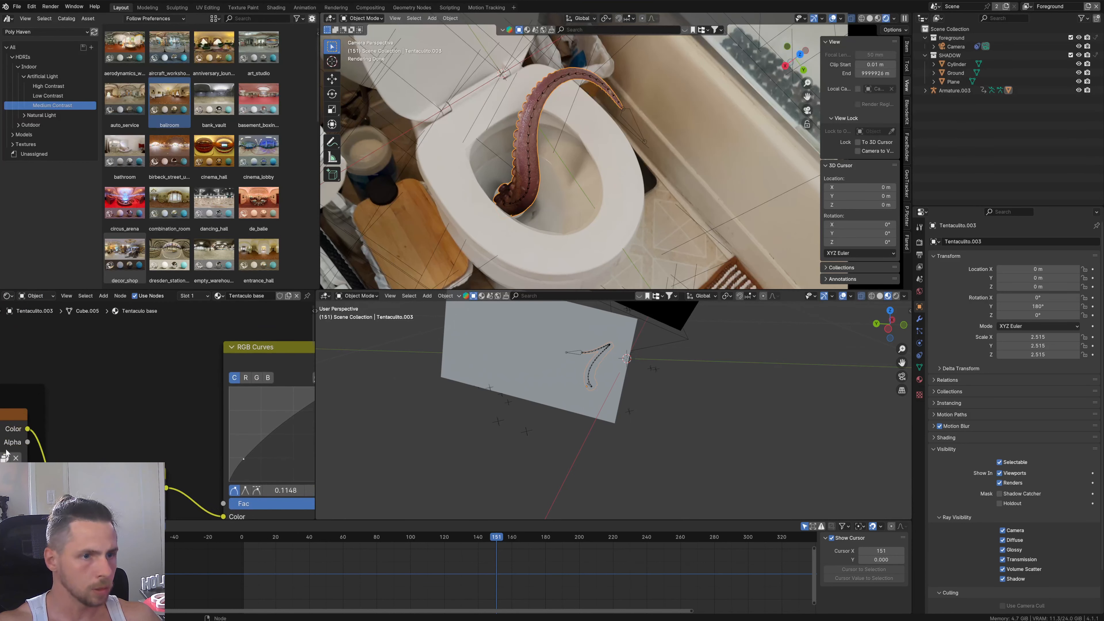
middle_click_drag(116, 490, 194, 424)
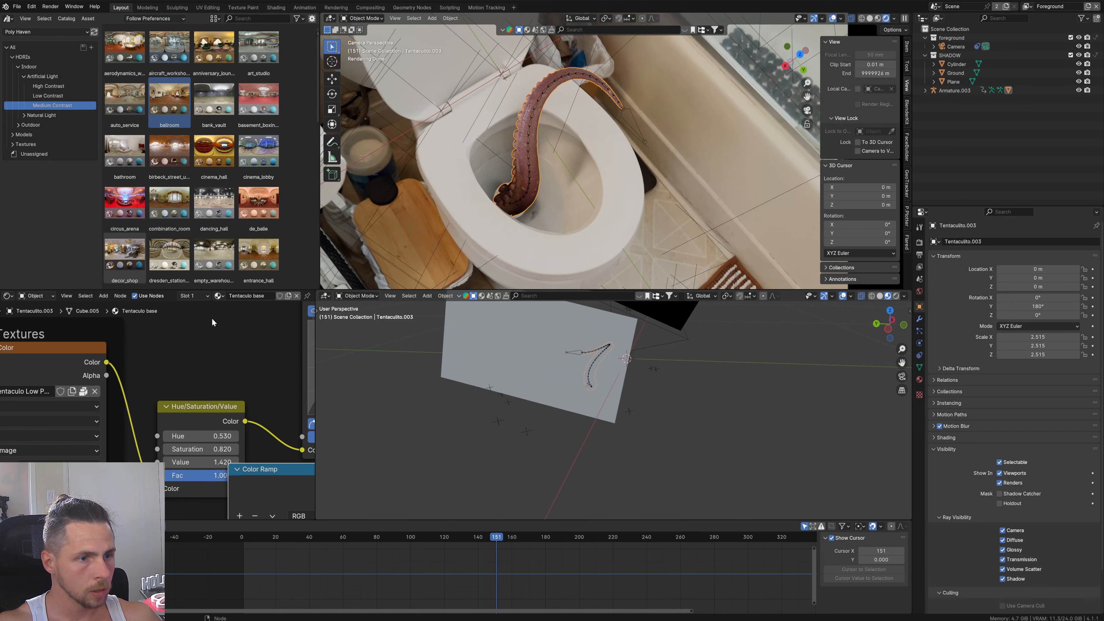
mouse_move(199, 448)
left_mouse_down()
mouse_move(194, 436)
mouse_move(211, 436)
left_mouse_up()
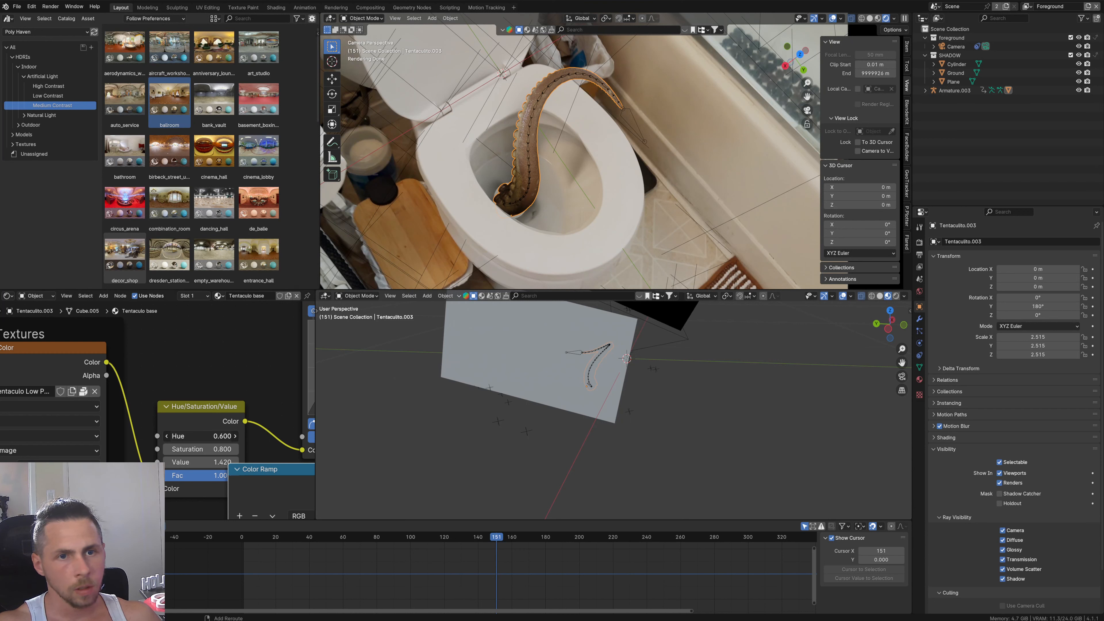
left_click_drag(212, 436, 220, 436)
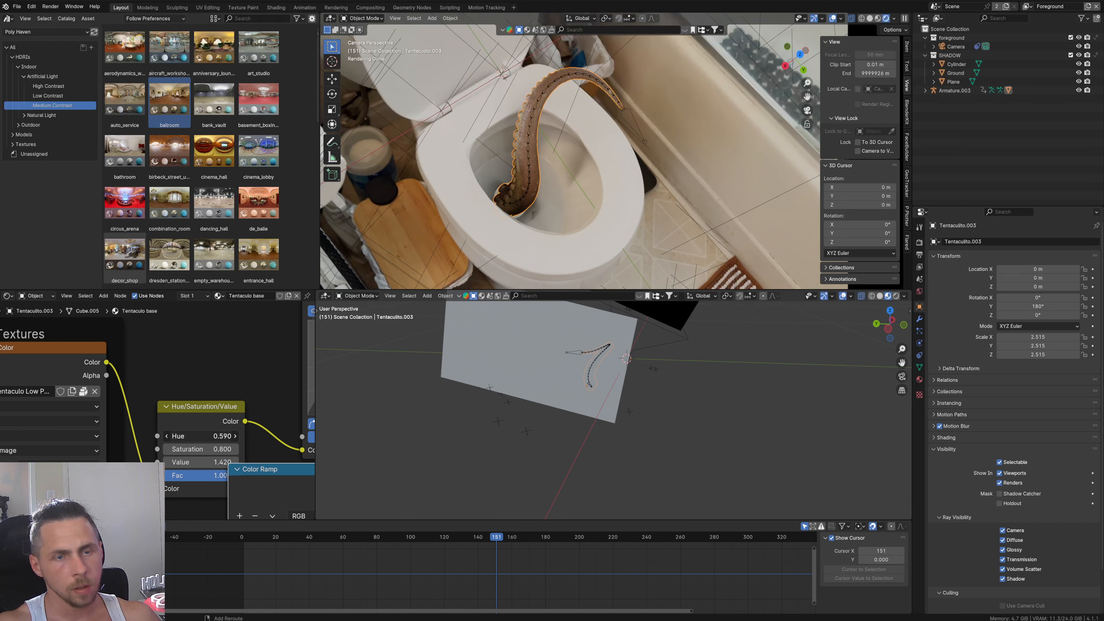
Step: Review the tentacle's entrance by playing the animation from frame 108 to frame 132
left_click(428, 538)
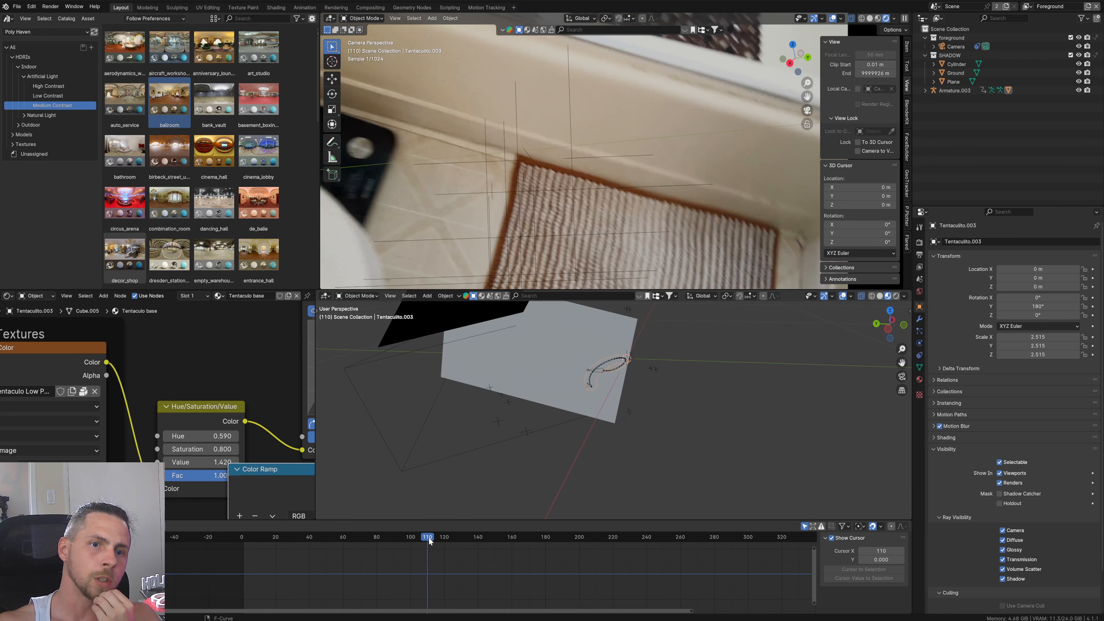
left_click_drag(429, 540, 437, 541)
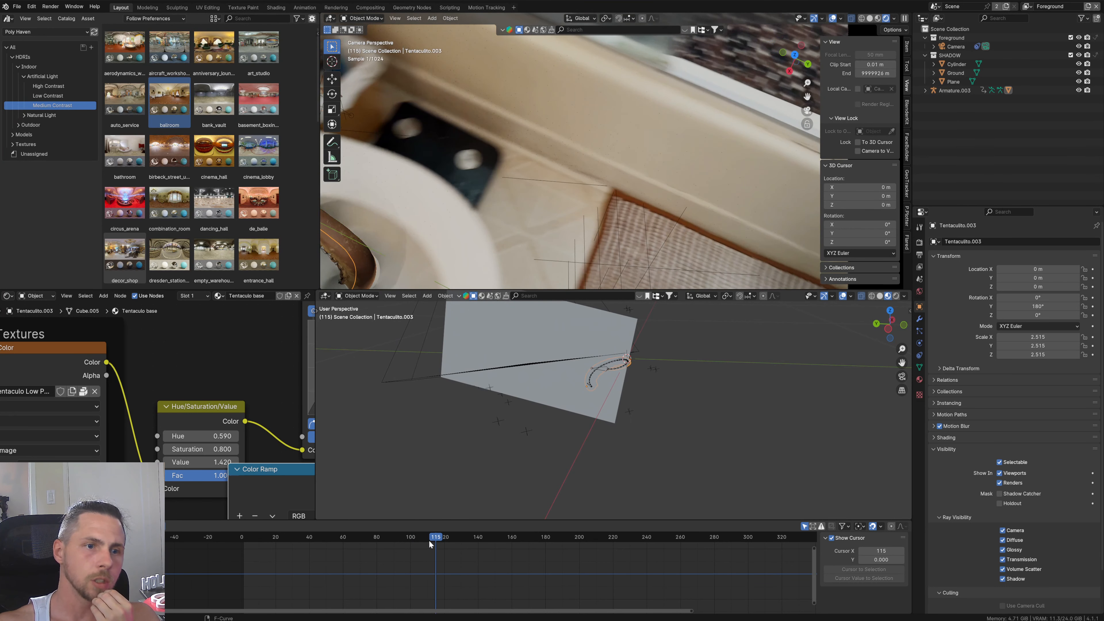
left_click(423, 537)
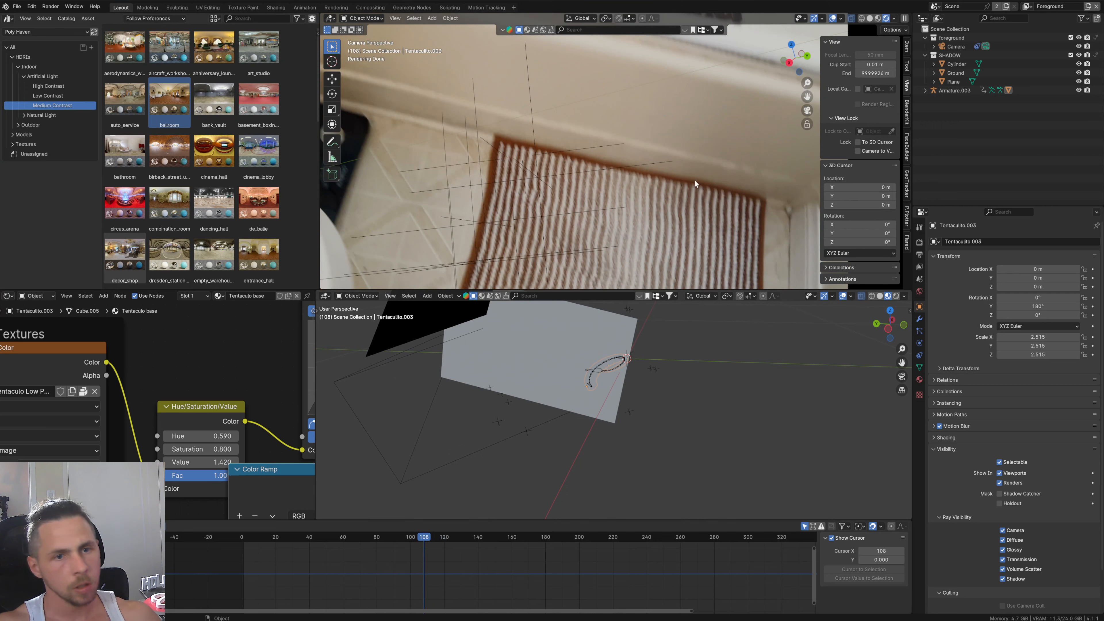
key("space")
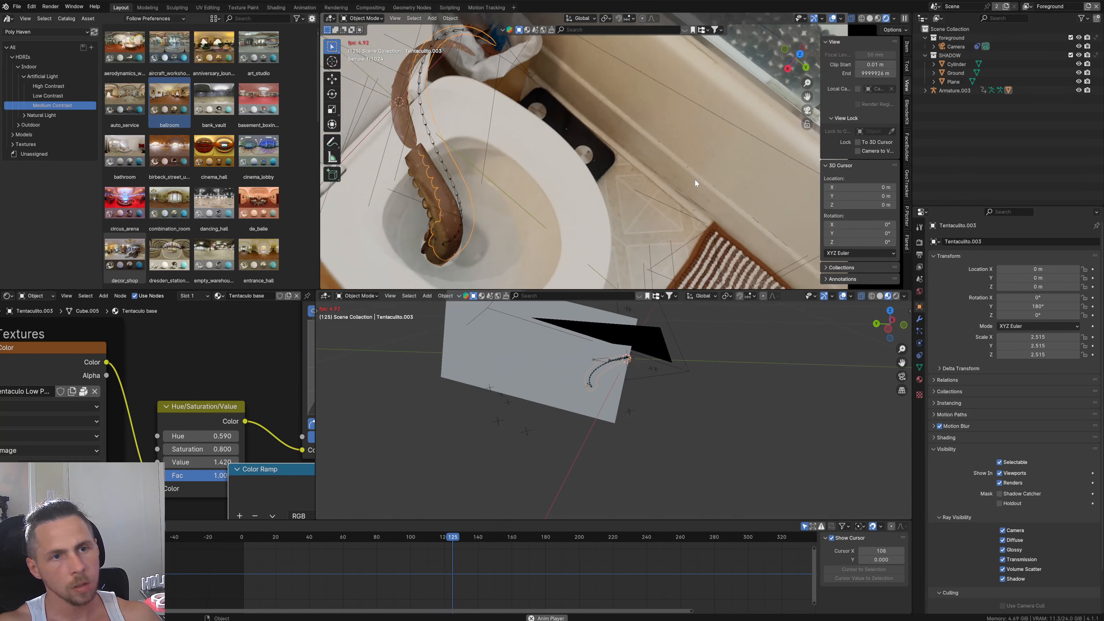
key("space")
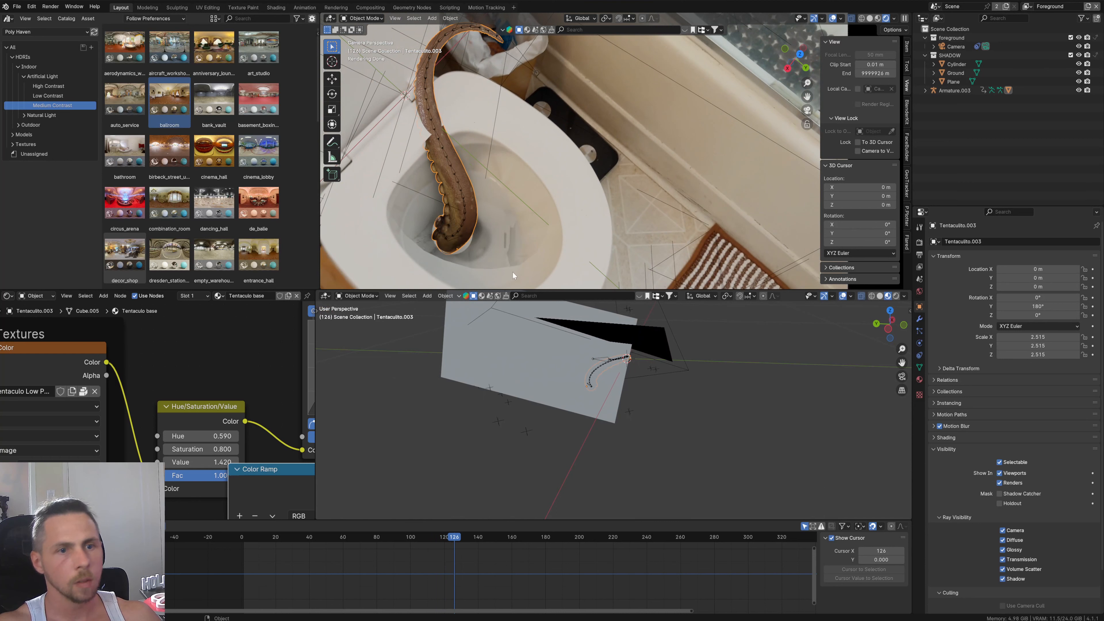
key("space")
key("space")
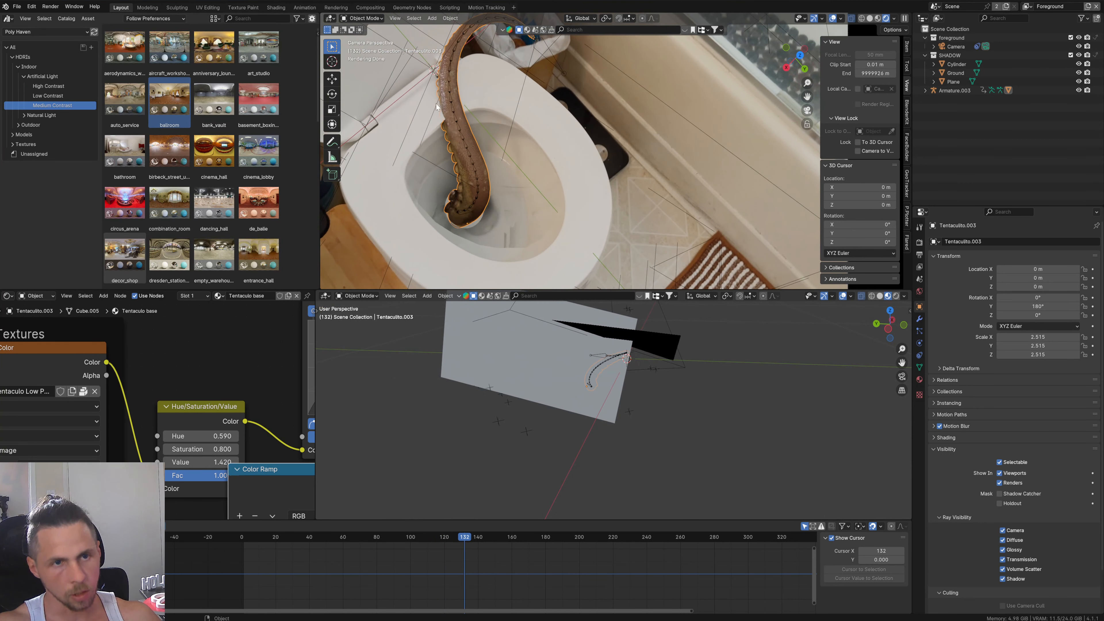
Step: Select the tentacle's armature with all its animation keyframes and try moving the keyframes to later frames
middle_click_drag(563, 361, 669, 441)
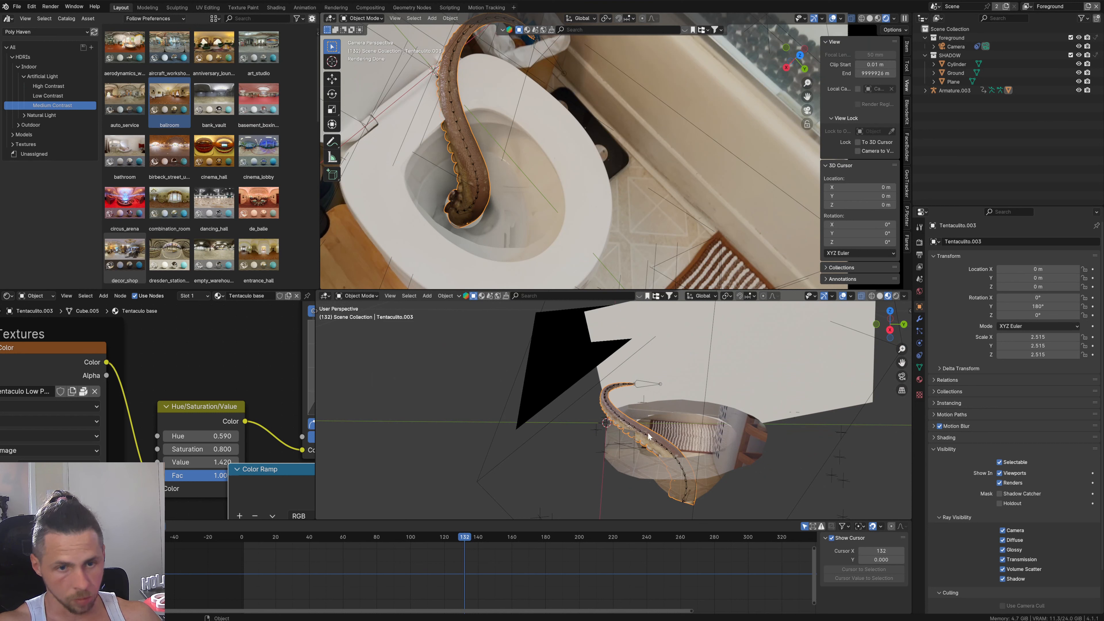
left_click(645, 383)
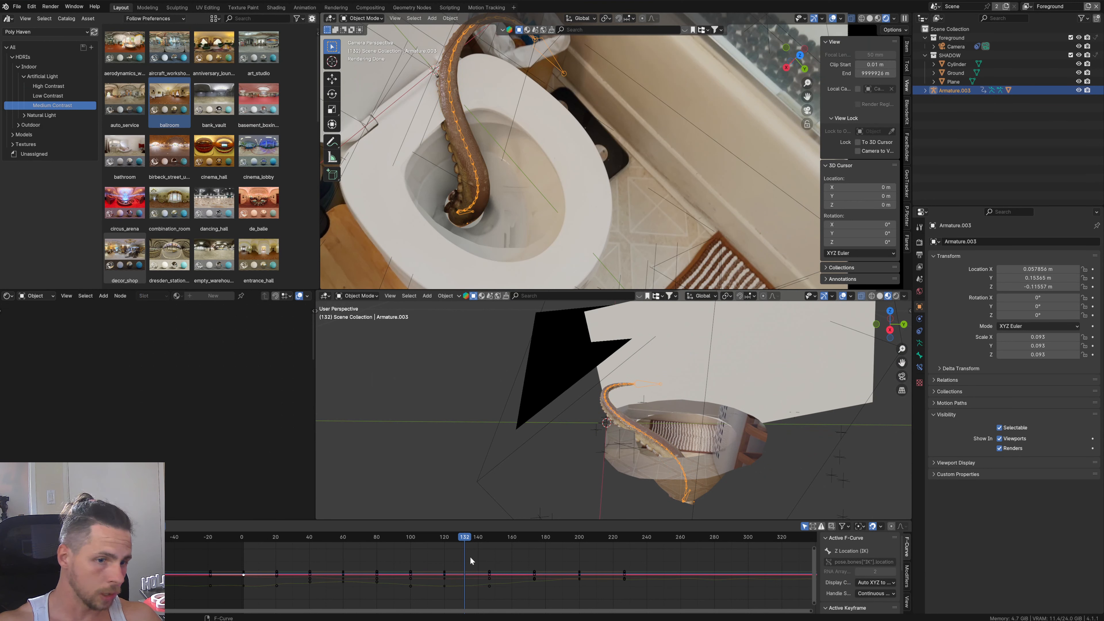
left_click_drag(649, 594, 189, 557)
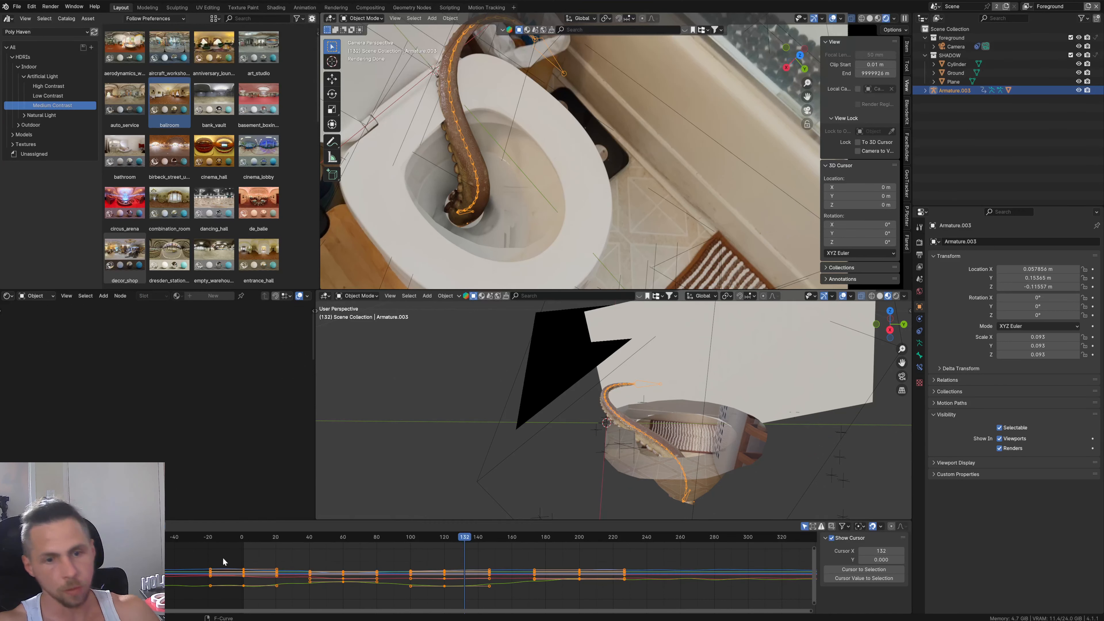
key("g")
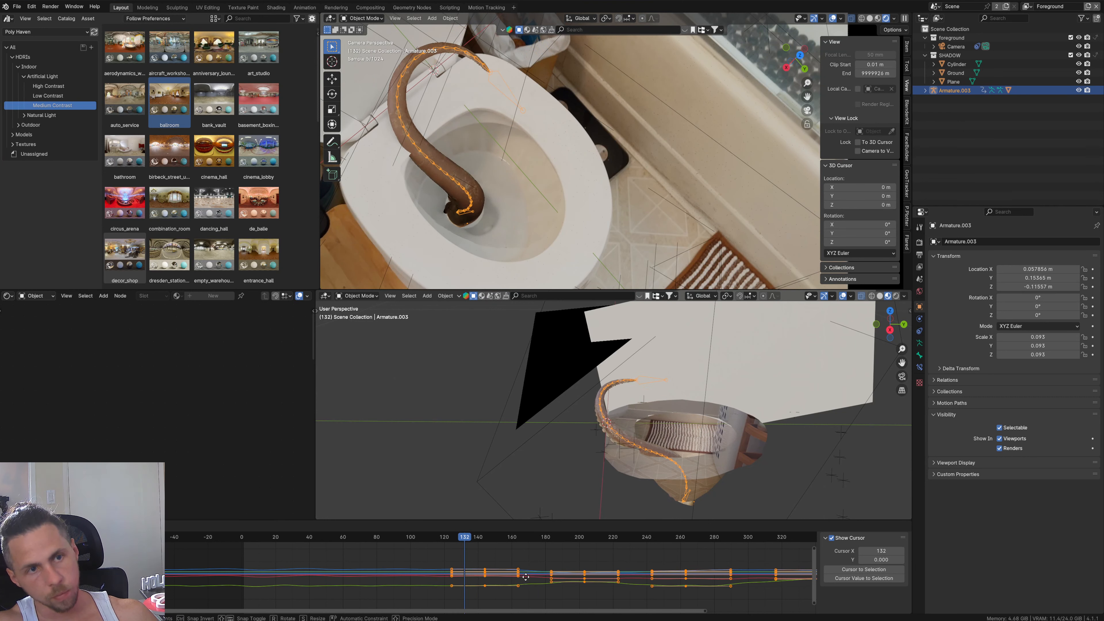
right_click(509, 573)
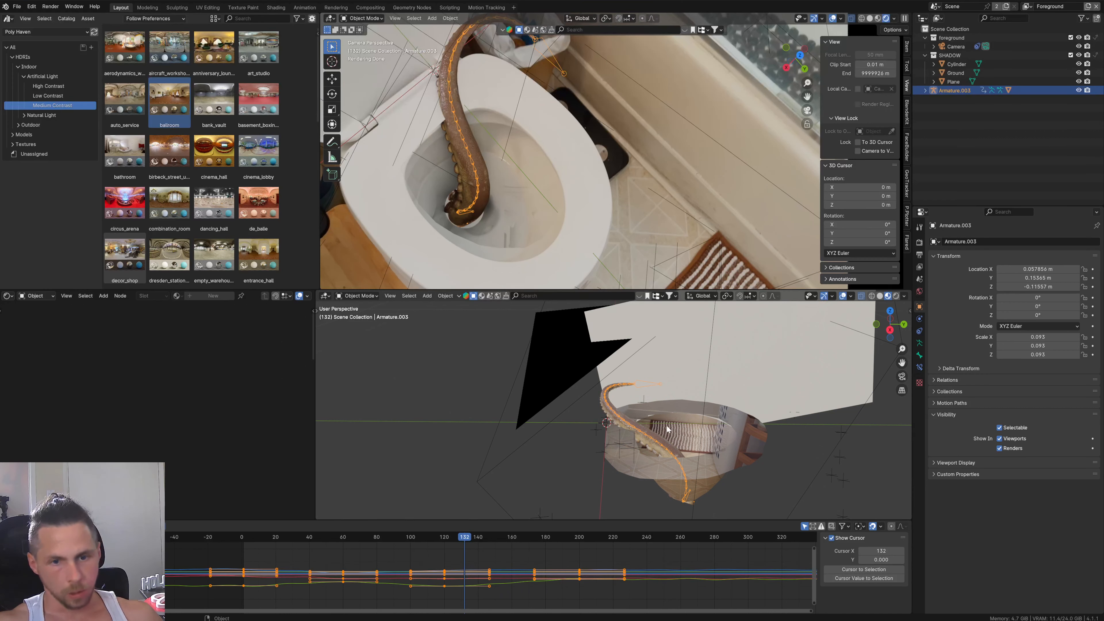
Step: Try rotating the tentacle's armature about -14.8° around the global X axis at frame 132
middle_click_drag(667, 429, 713, 478)
key("r")
key("x")
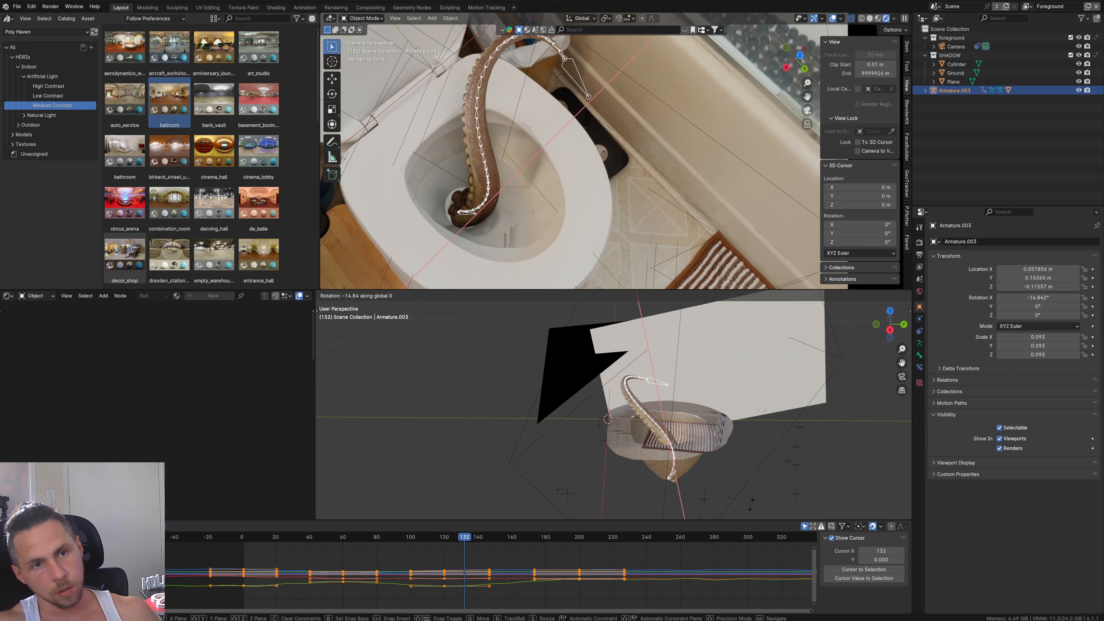
left_click(751, 505)
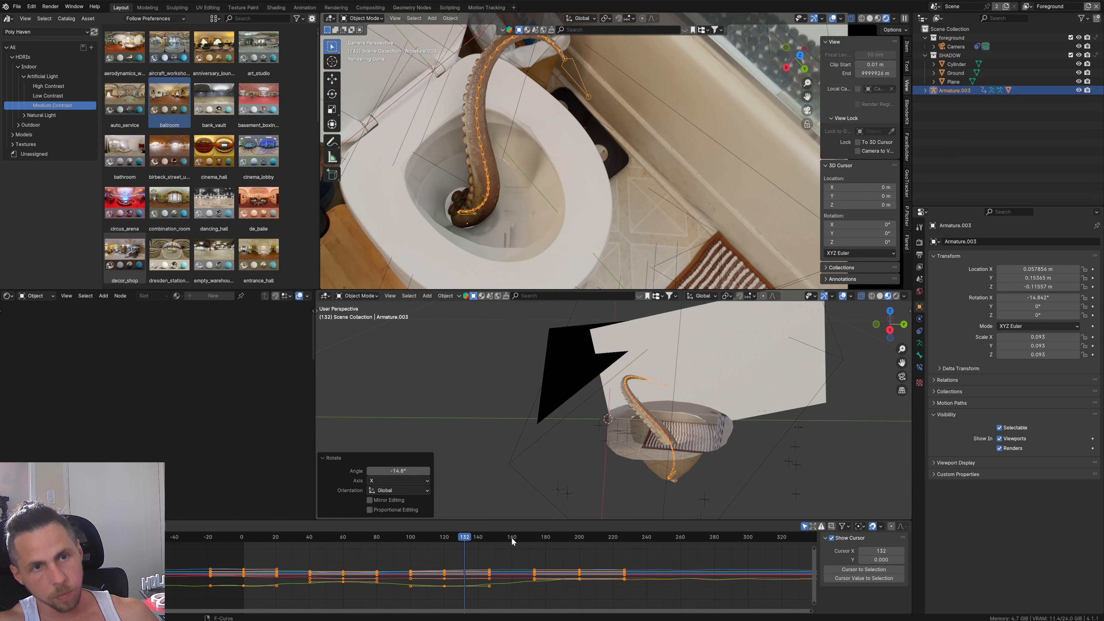
Step: Review the tentacle's motion from frame 44 to frame 180 and undo the armature's X rotation
left_click_drag(511, 540, 635, 573)
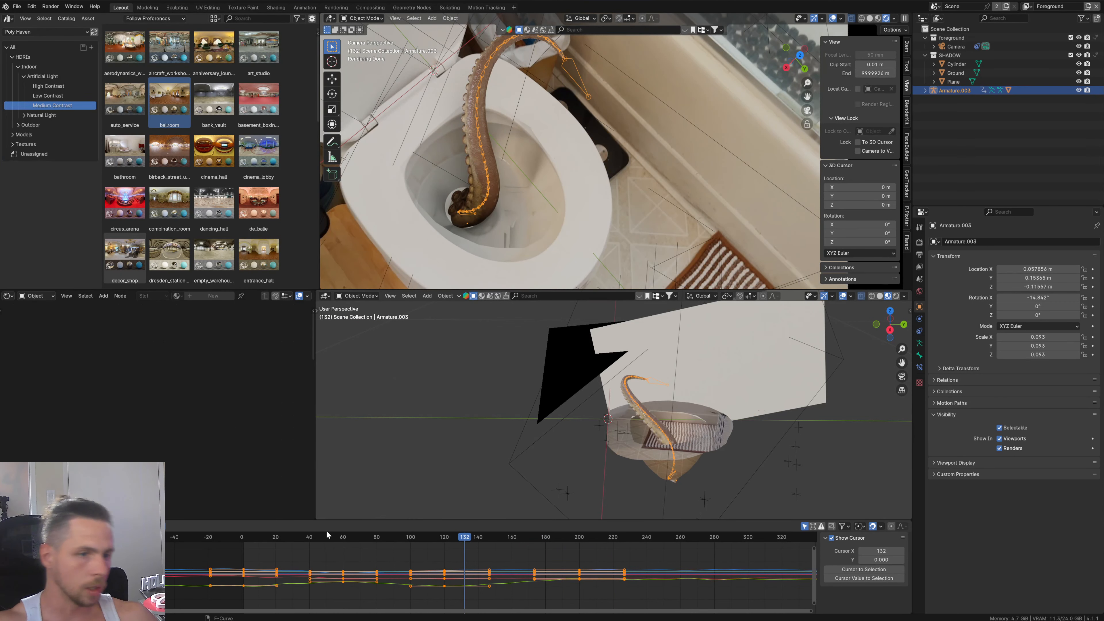
left_click(317, 539)
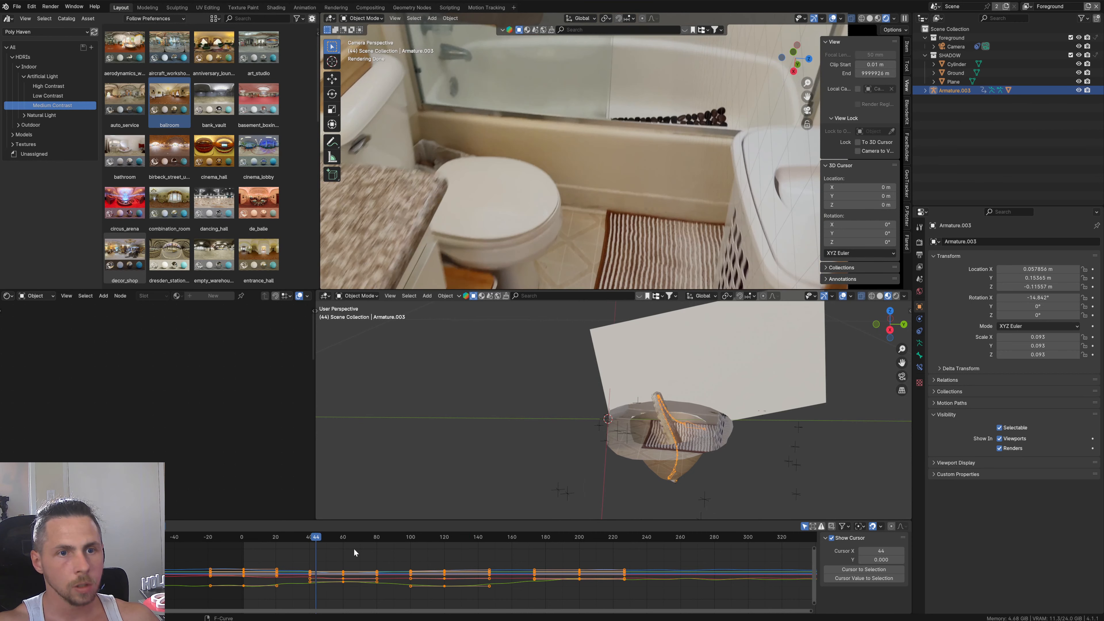
key("space")
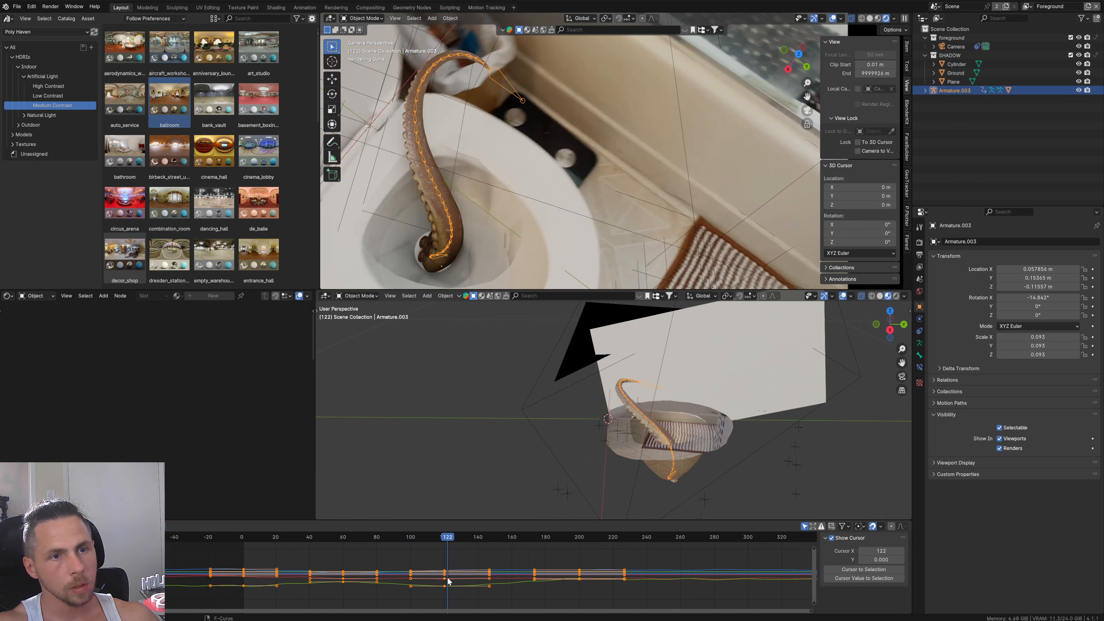
left_click_drag(448, 581, 545, 585)
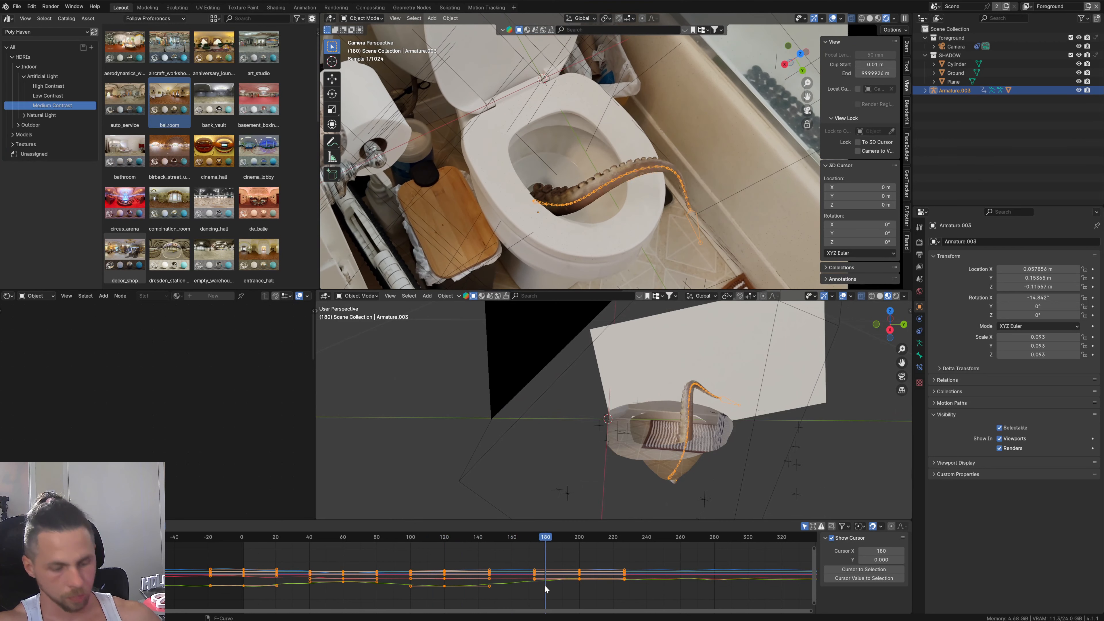
key("ctrl+z")
key("ctrl+z")
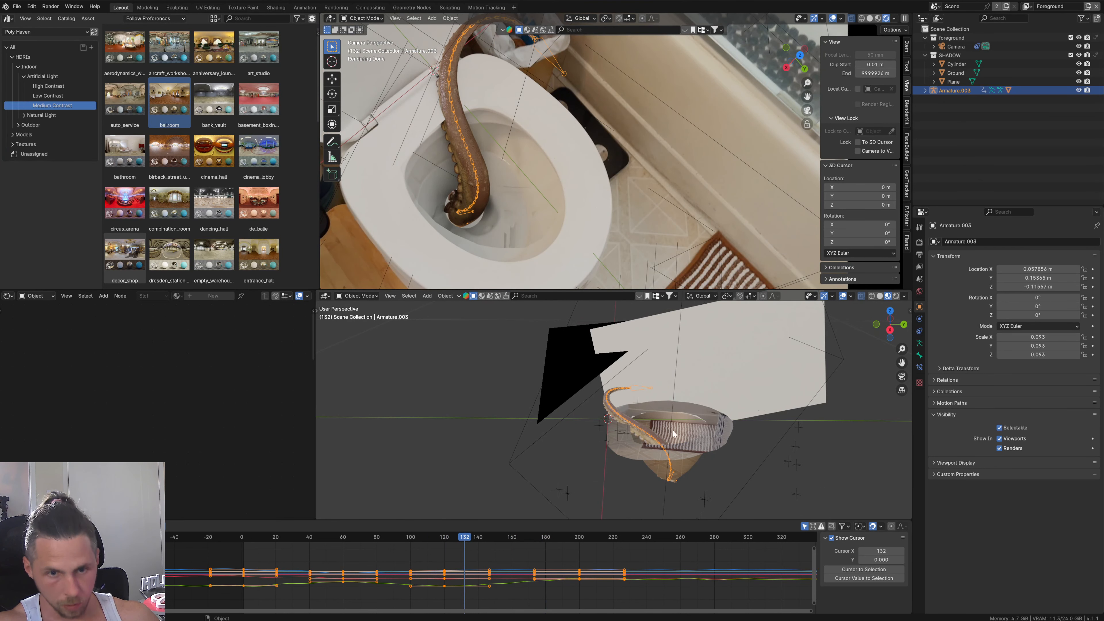
Step: Move the tentacle's armature by about -0.0023 m in X and 0.0246 m in Y with the local Z axis locked
key("g")
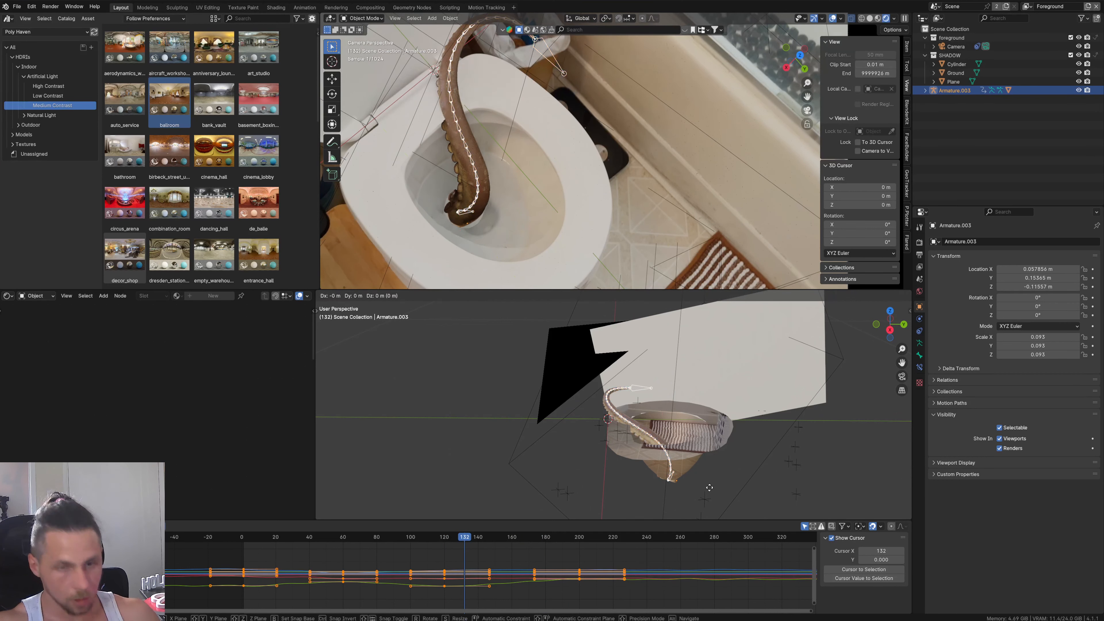
key("shift+z")
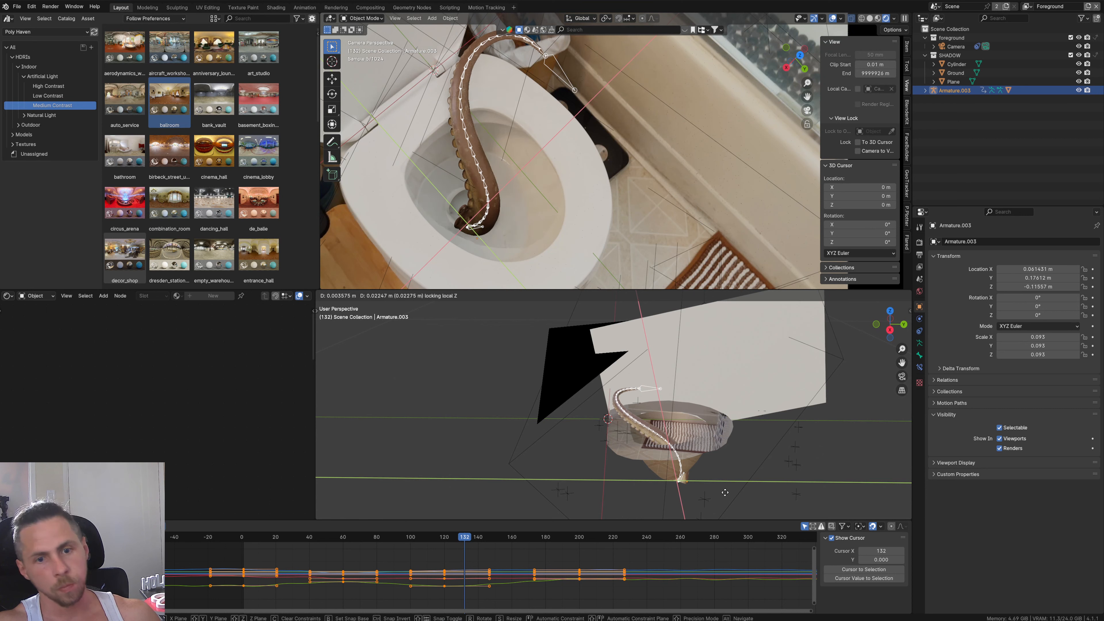
key("shift+z")
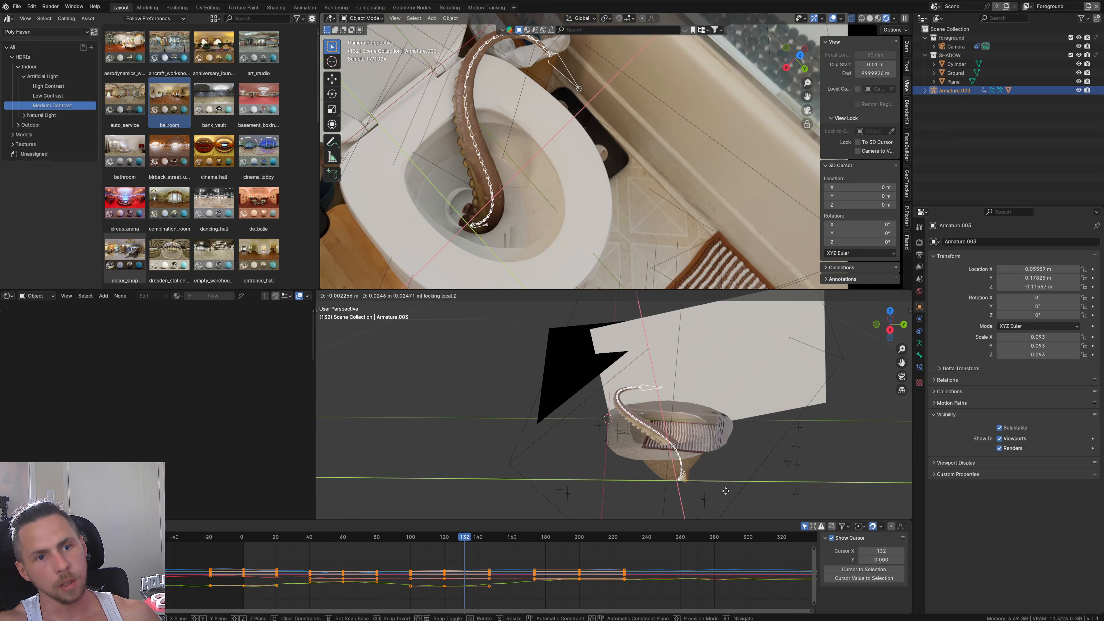
left_click(725, 491)
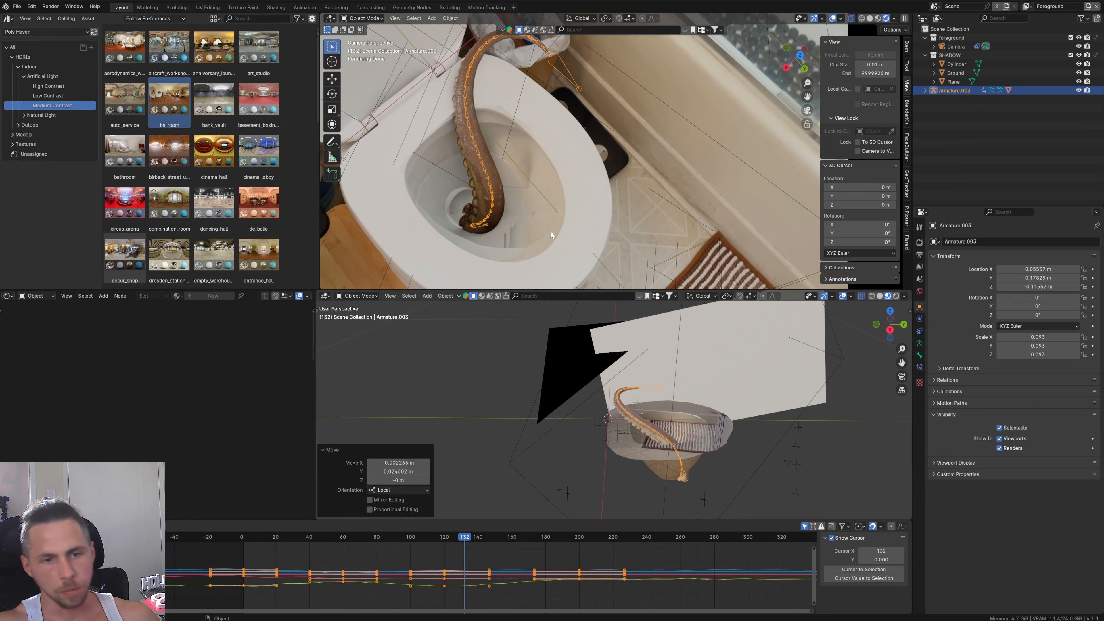
Step: Check the repositioned tentacle up close and scrub the animation to frame 244 and back to frame 147
scroll(476, 165, "up", 2)
scroll(560, 199, "up", 2)
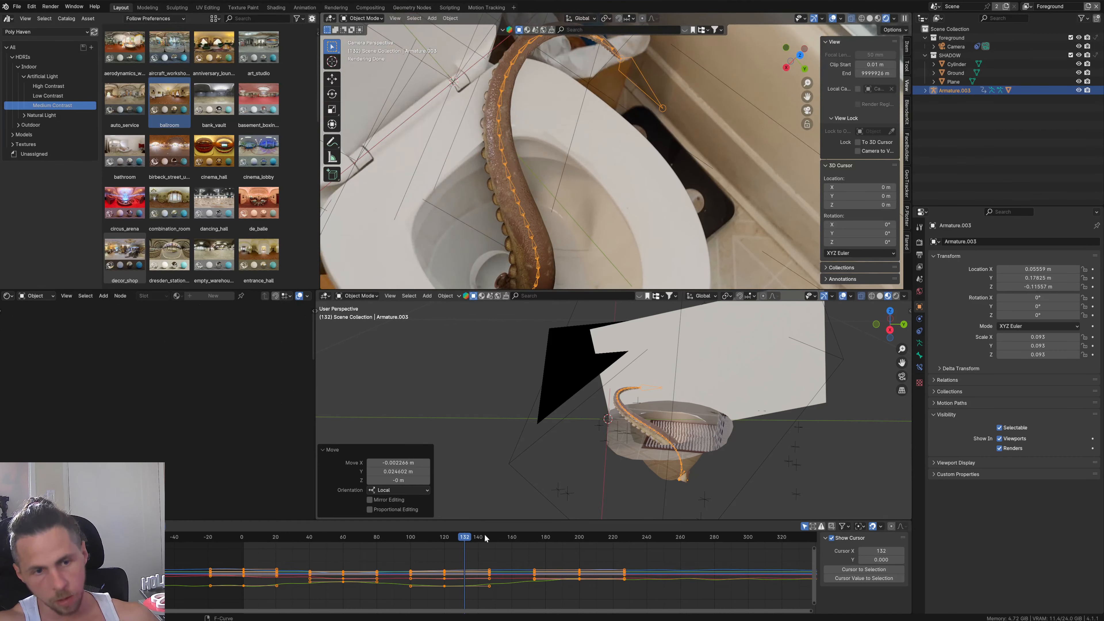
left_click_drag(486, 539, 653, 547)
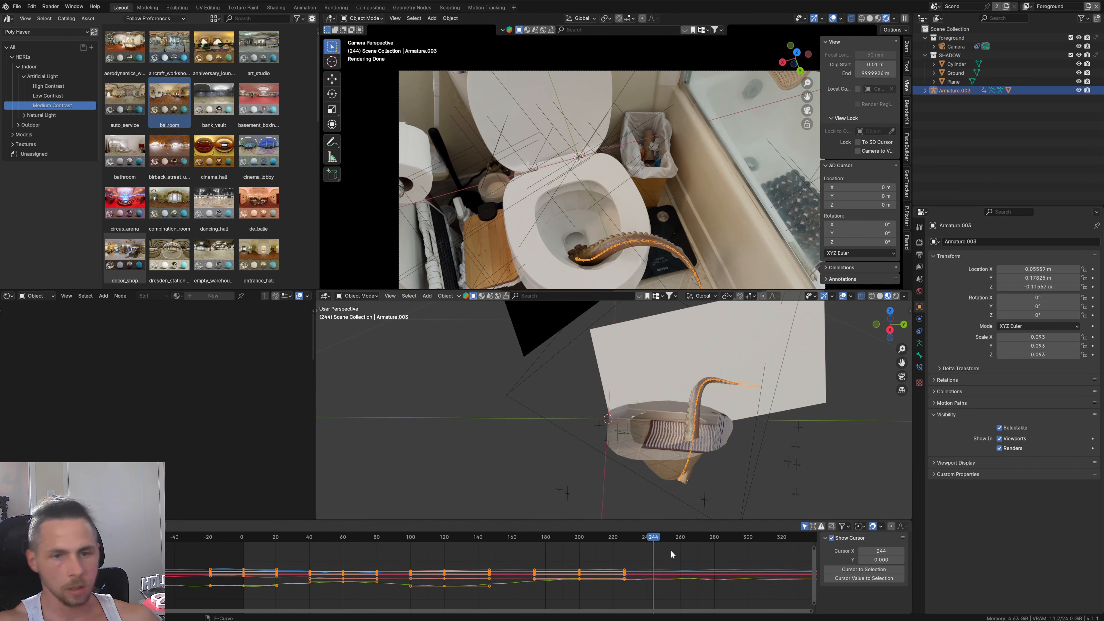
left_click_drag(618, 539, 490, 540)
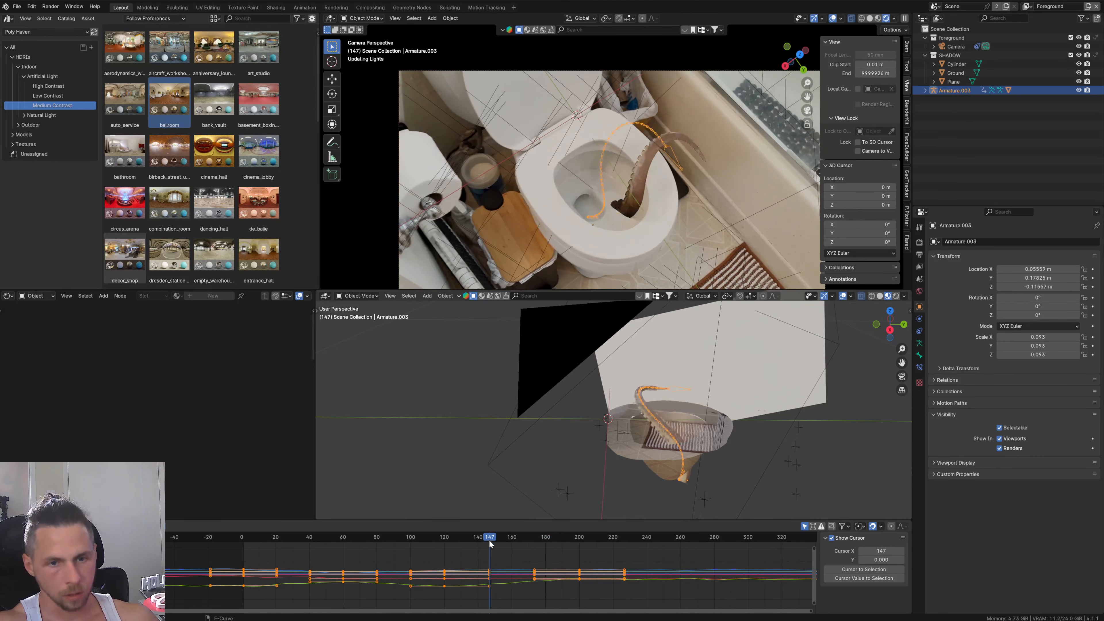
Step: Rotate the tentacle's armature about 21.1° around the global Z axis at frame 147
key("r")
key("z")
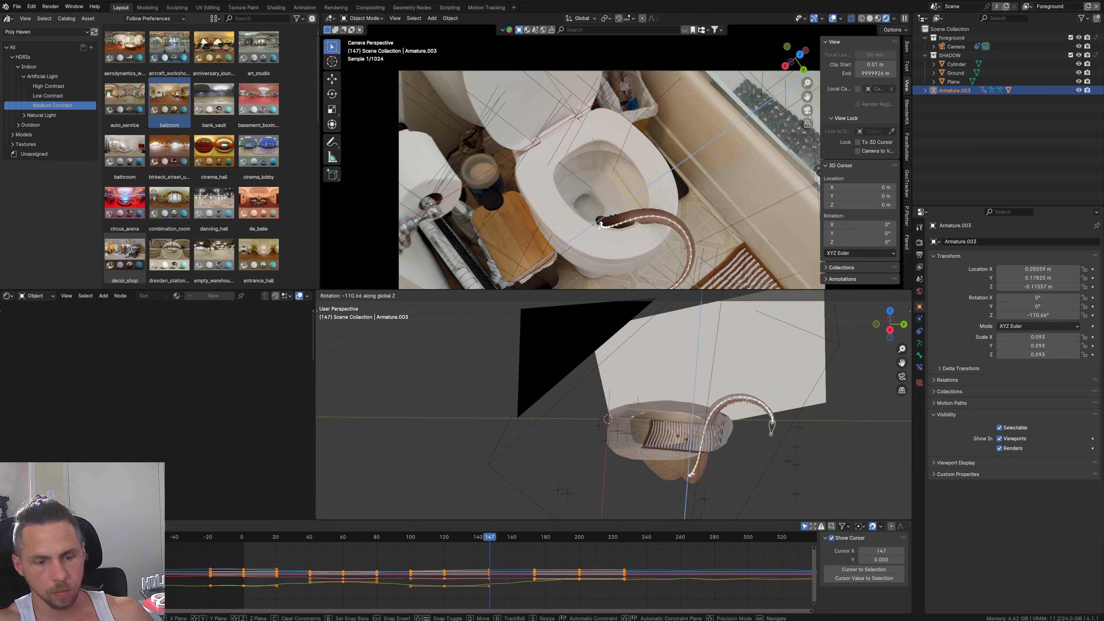
key("Escape")
key("r")
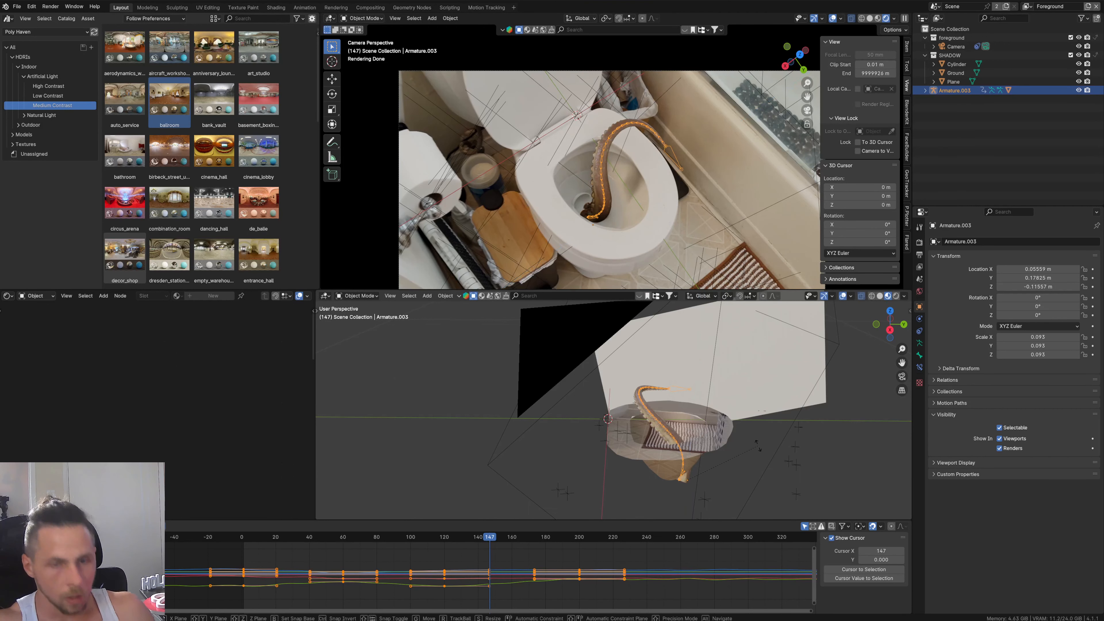
key("z")
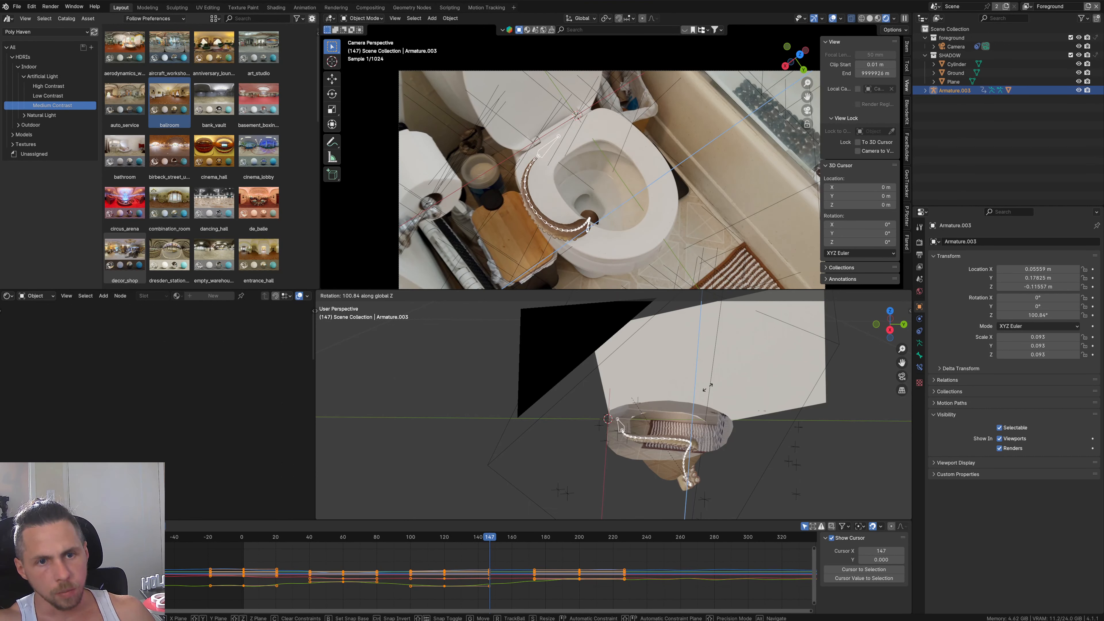
left_click(756, 410)
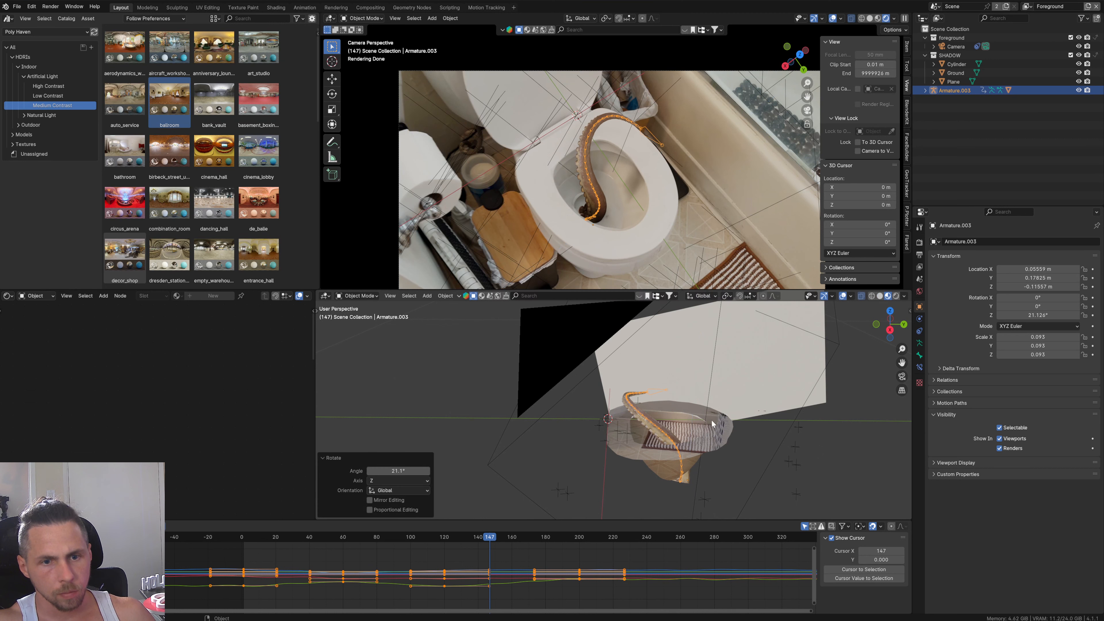
Step: Switch the armature to Pose Mode and select only the IK control bone at the tentacle's tip
left_click(556, 567)
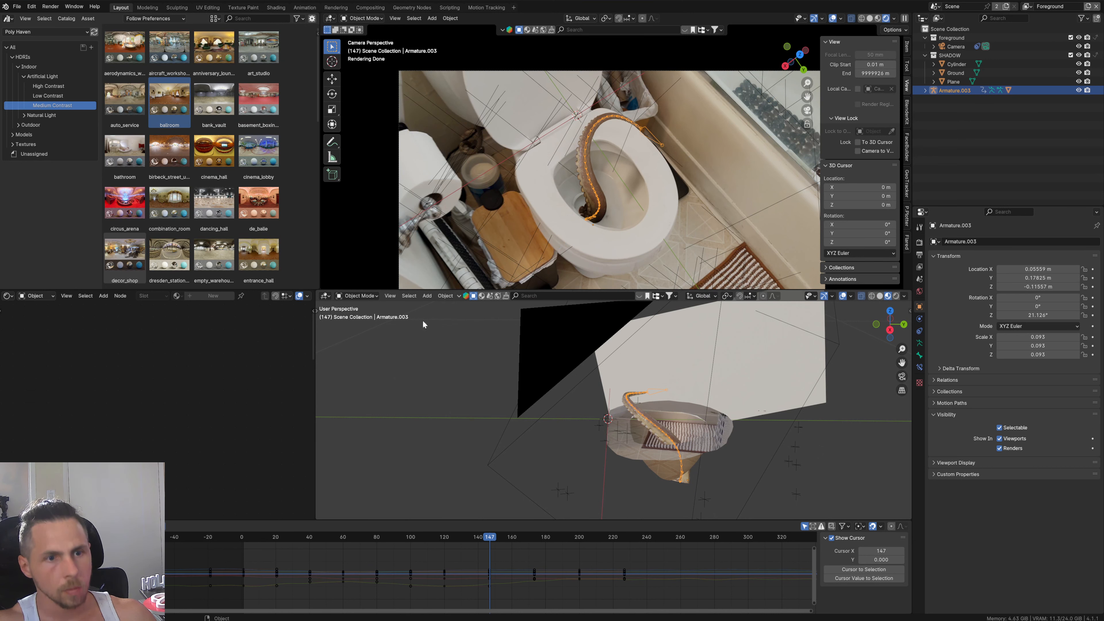
left_click(358, 296)
left_click(361, 325)
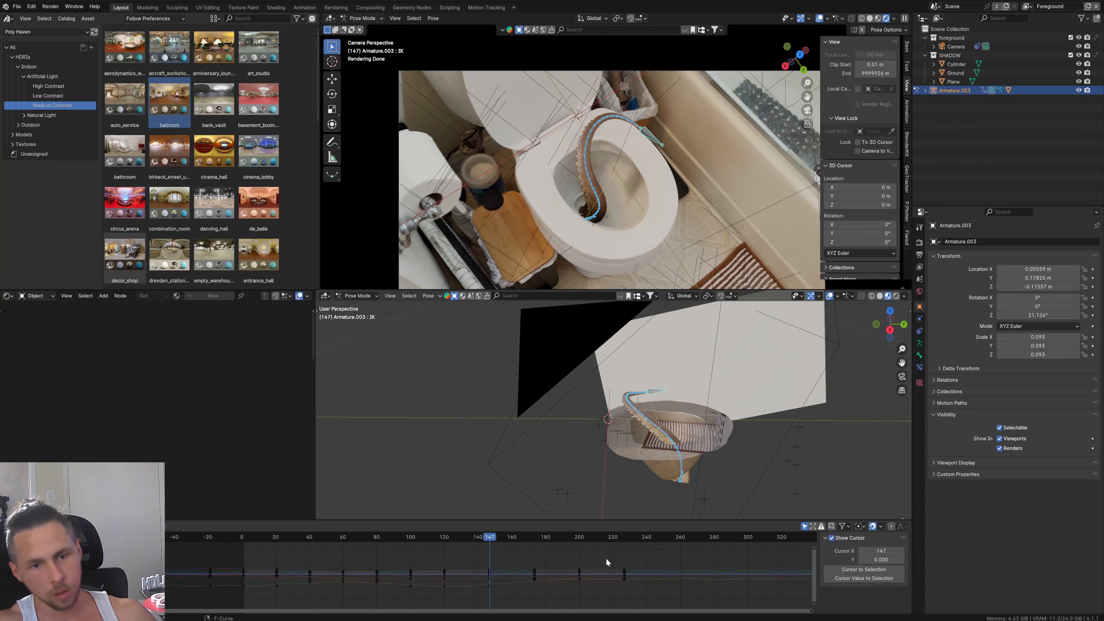
left_click(656, 390)
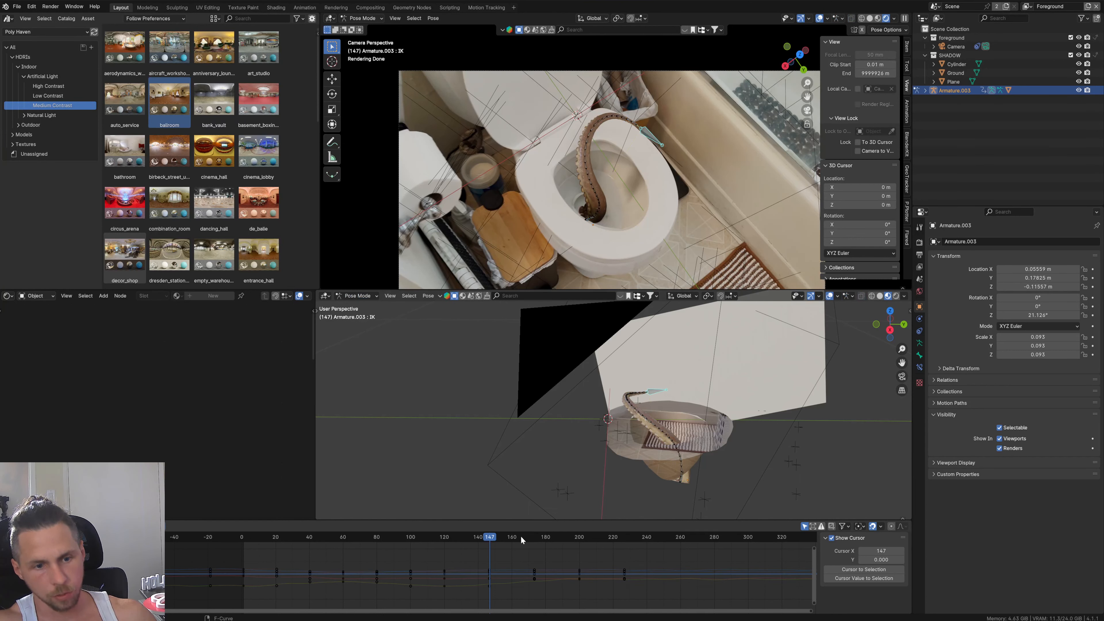
Step: Try moving the IK bone by about -0.0102 m in X, 0.1024 m in Y and 0.0203 m in Z at frame 147
key("g")
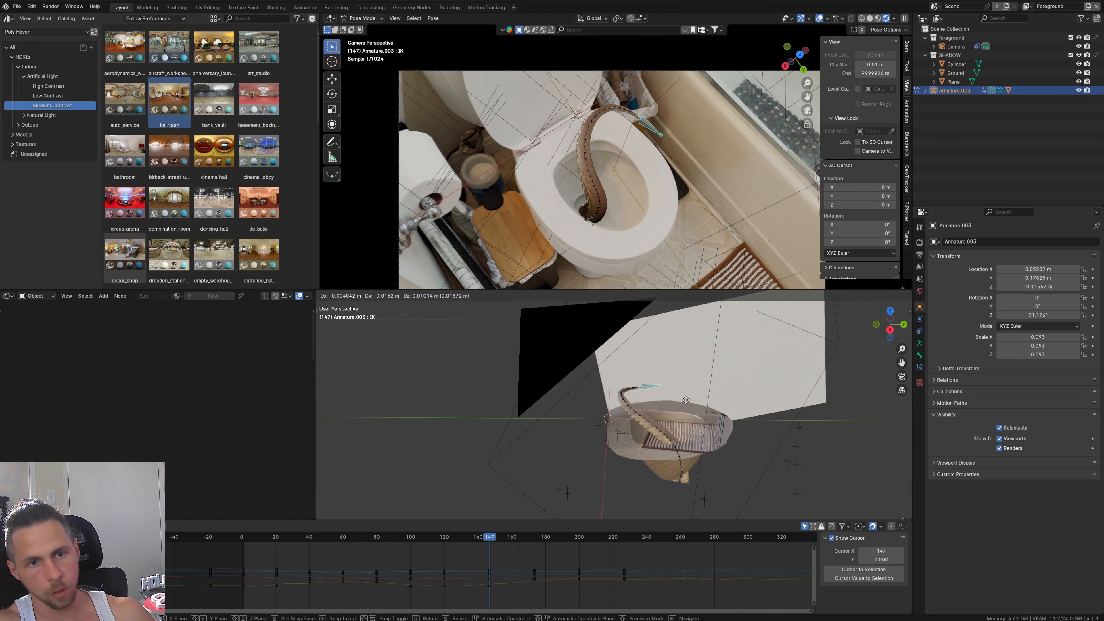
left_click(609, 452)
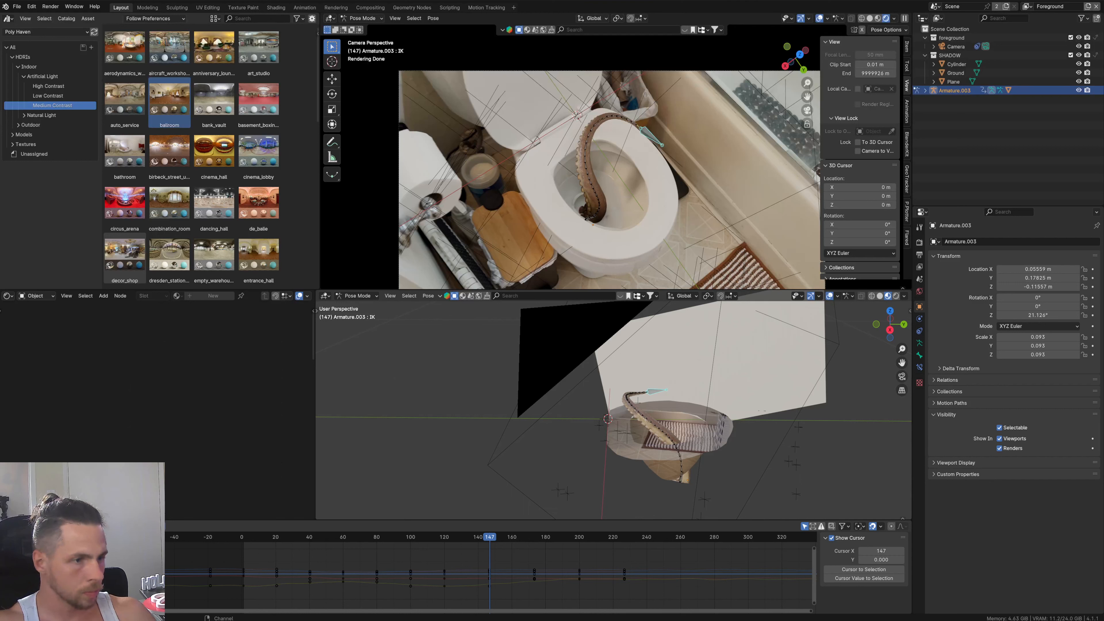
scroll(585, 575, "down", 15)
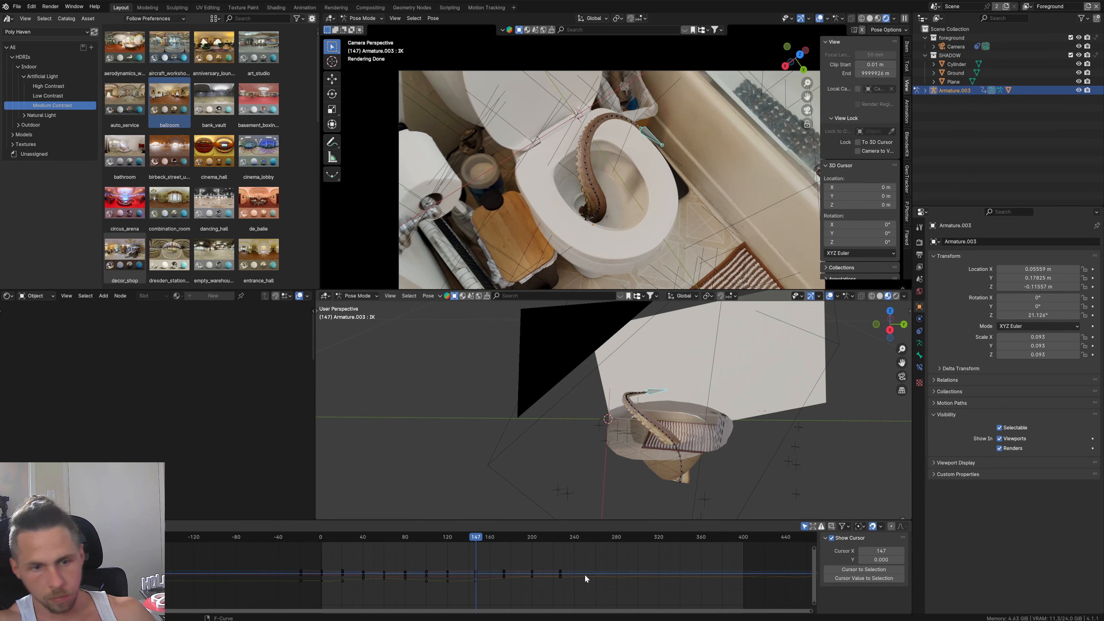
scroll(505, 580, "down", 4)
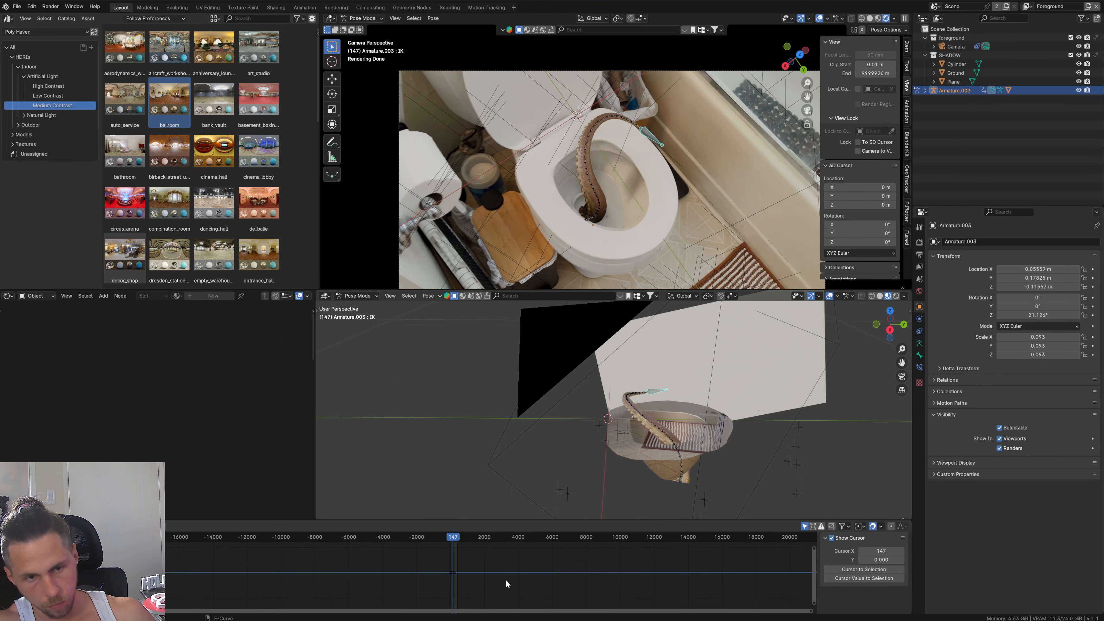
key("g")
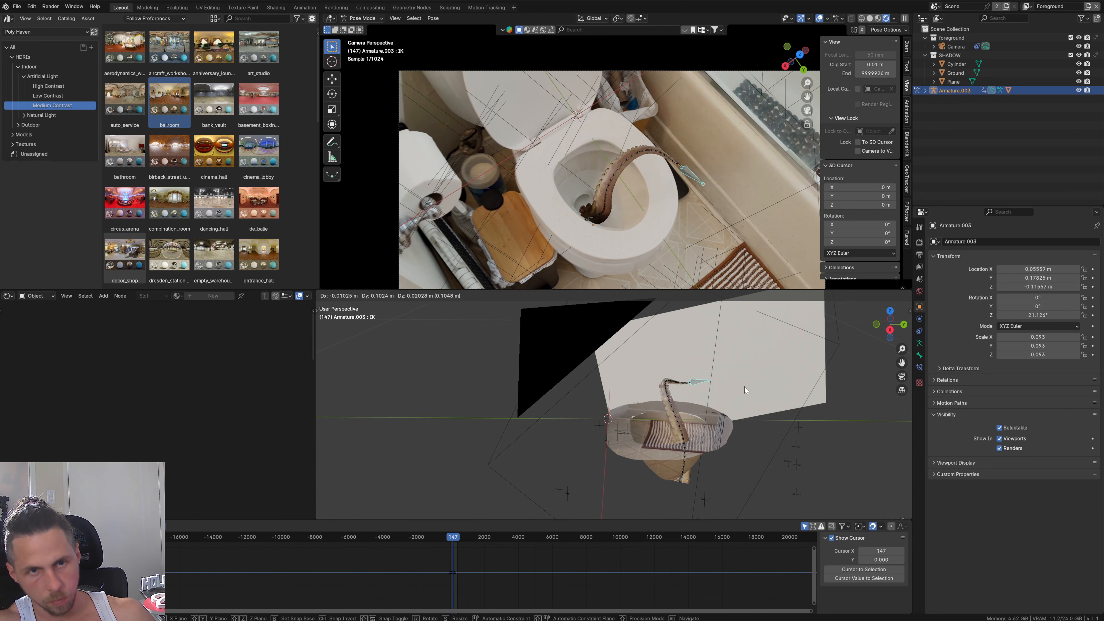
left_click(745, 387)
Step: Check the IK bone's motion by playing the animation to frame 159, and go to frame 3079
key("Right")
key("Right")
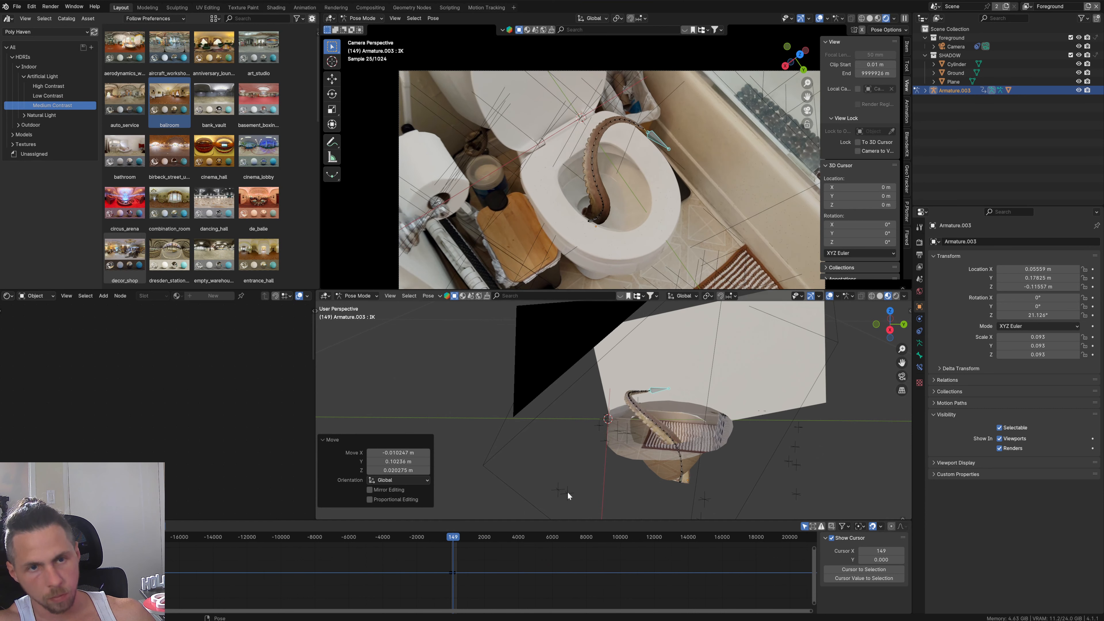
key("space")
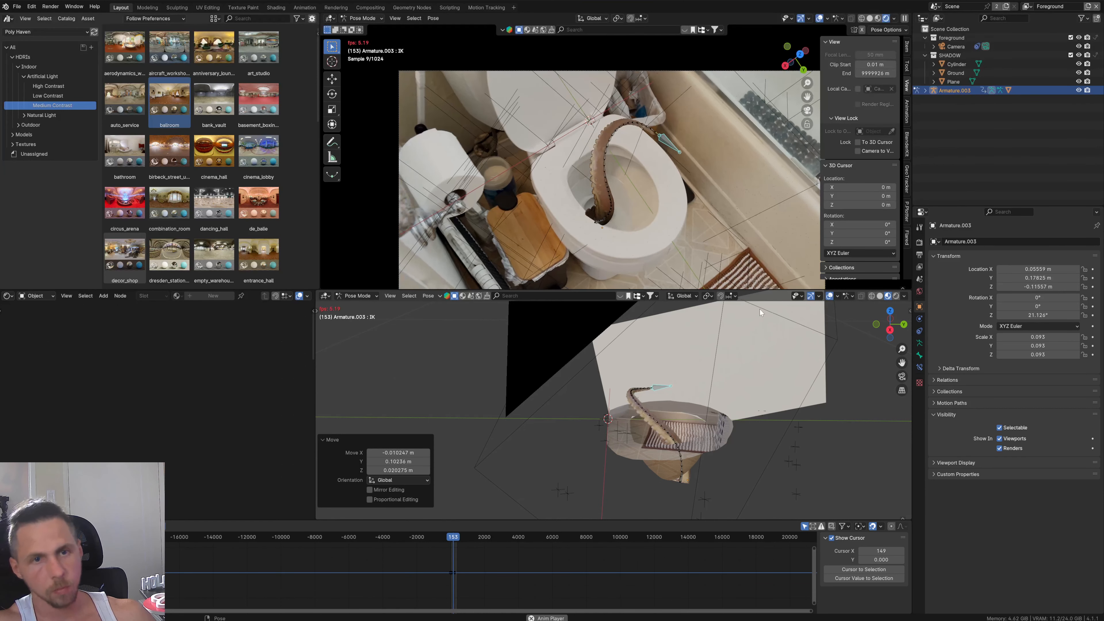
key("space")
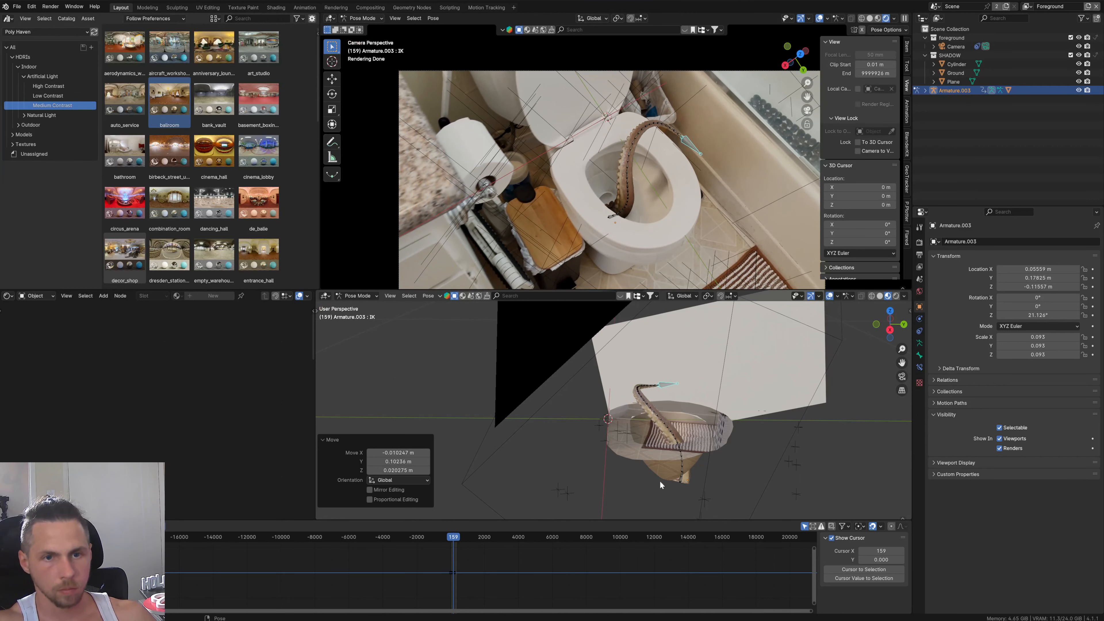
left_click(502, 534)
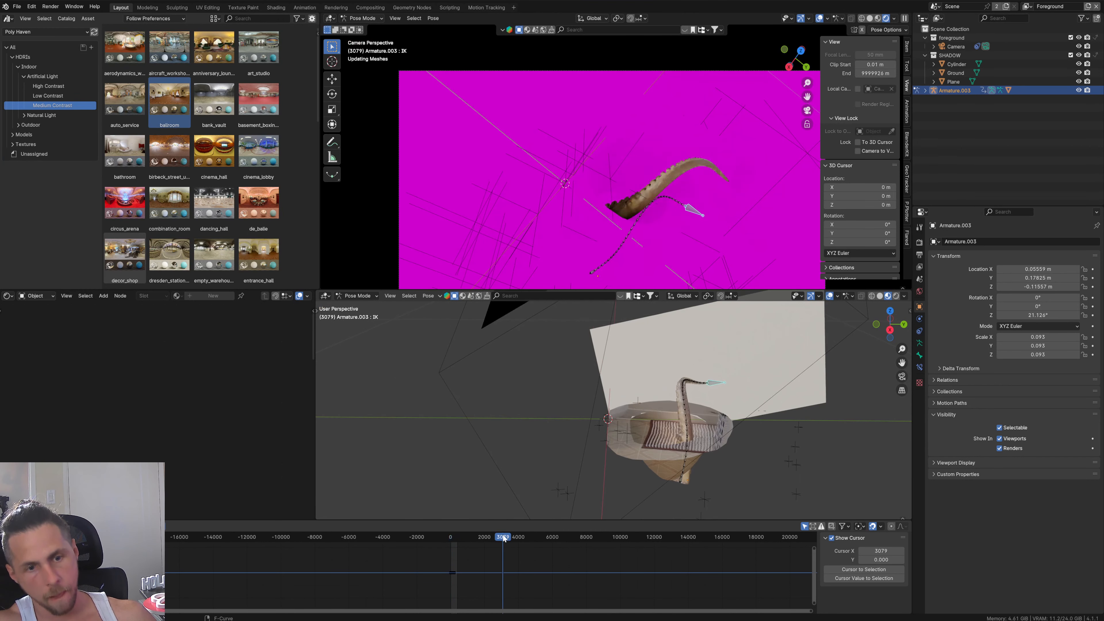
Step: Inspect the tentacle animation through the camera at frames 40, 217 and 208, ending at frame 152
left_click(452, 538)
scroll(694, 208, "up", 5)
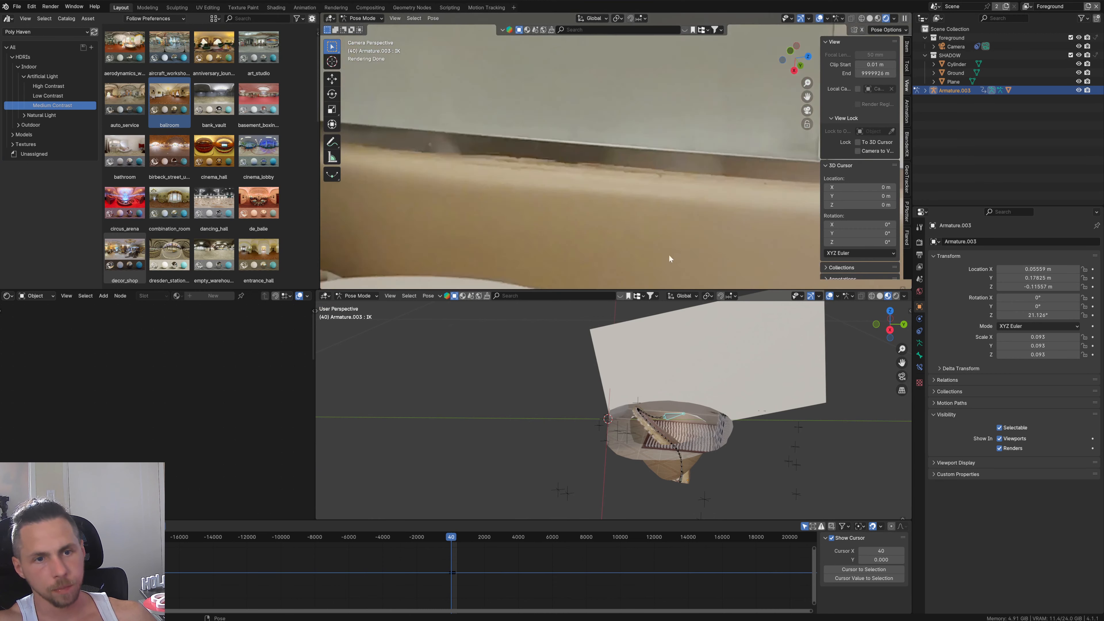
middle_click_drag(669, 254, 654, 211)
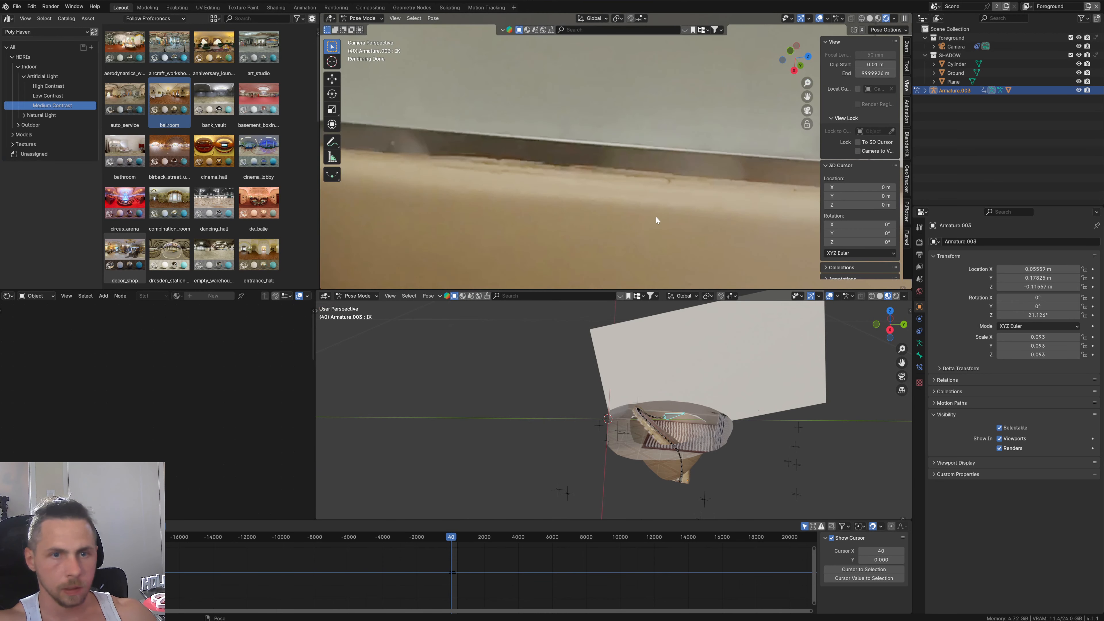
key("KP_0")
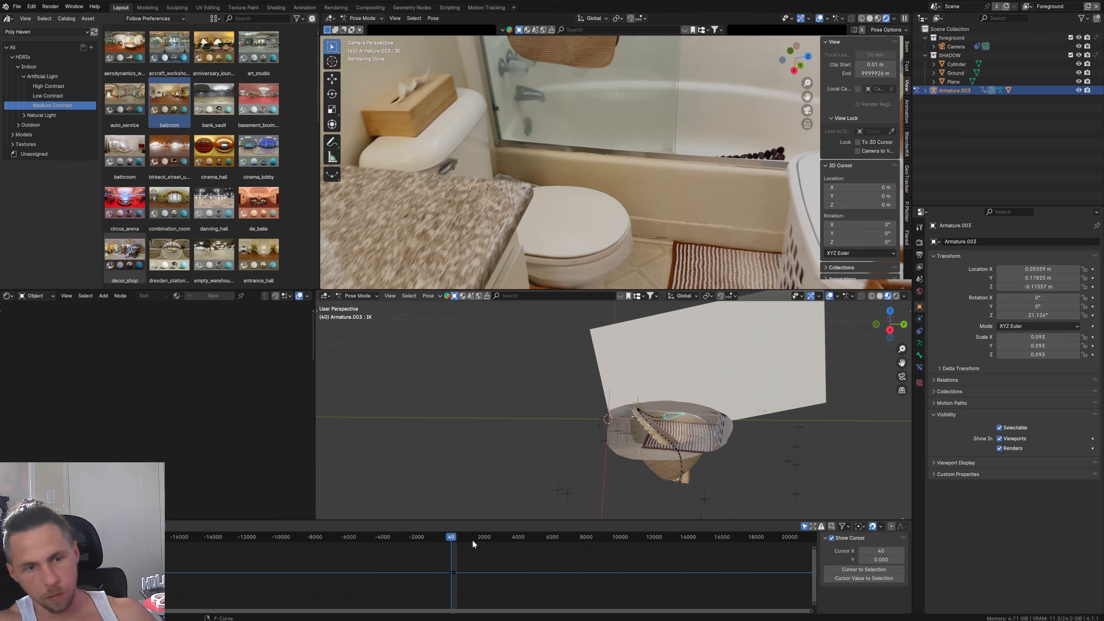
scroll(471, 554, "up", 12)
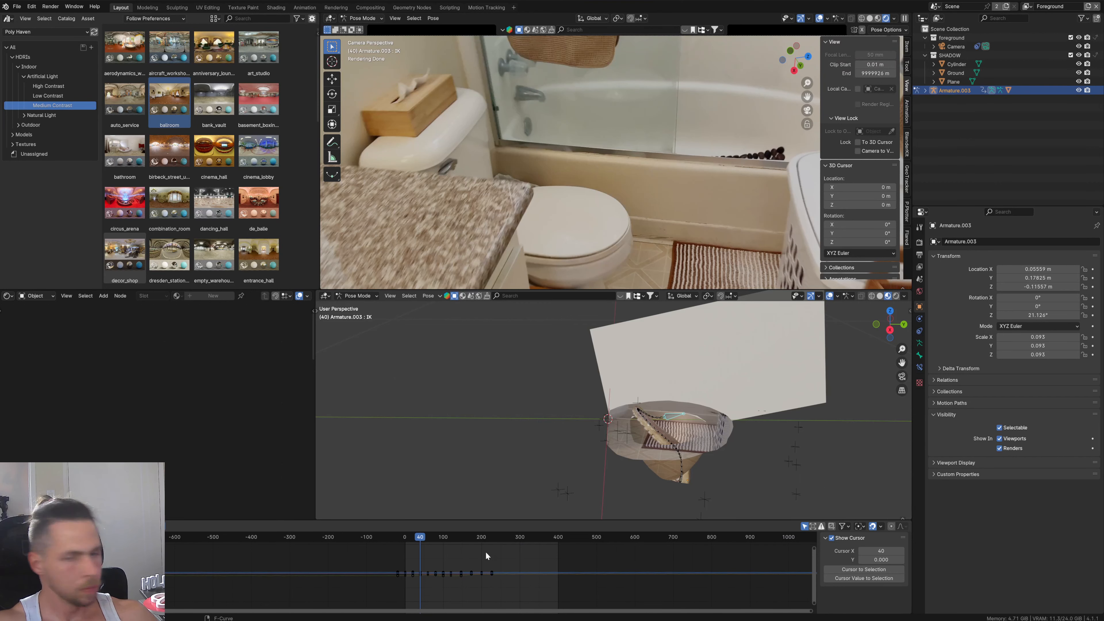
left_click_drag(473, 537, 489, 540)
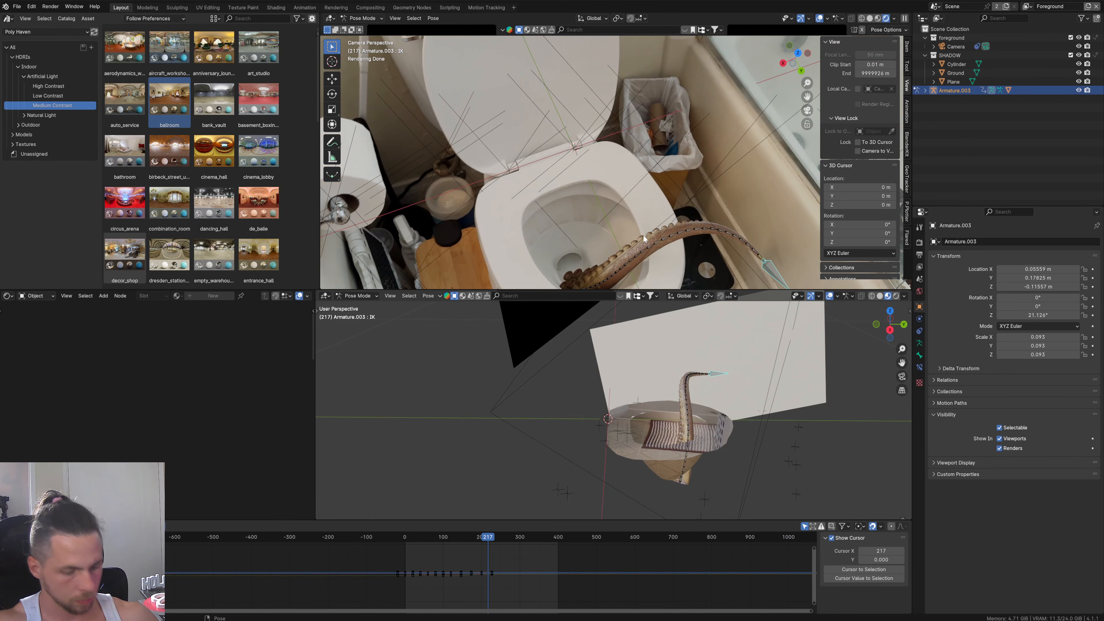
middle_click_drag(644, 238, 622, 173, "shift")
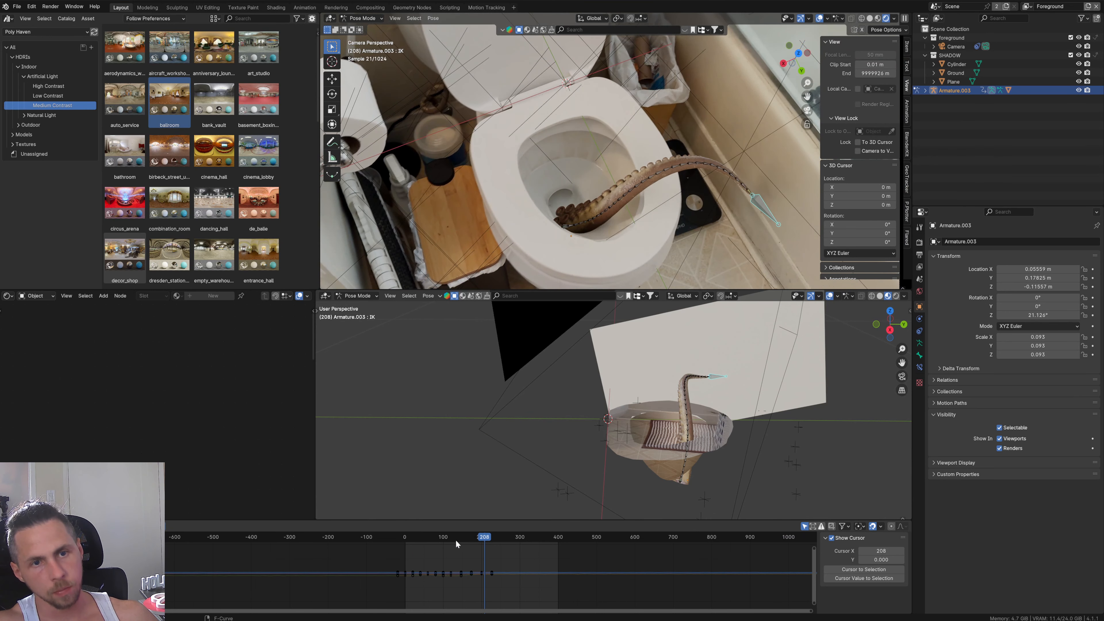
left_click(455, 540)
left_click_drag(455, 539, 463, 539)
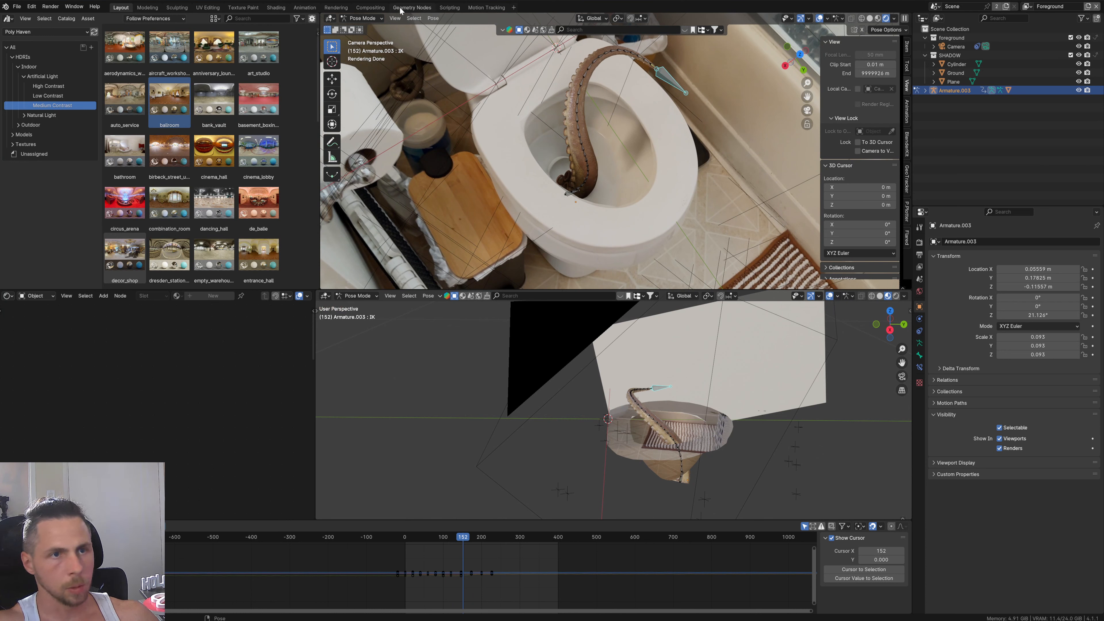
Step: Switch the tentacle's armature to Object Mode and scale it up uniformly to 0.111 at frame 152
left_click(363, 18)
left_click(361, 25)
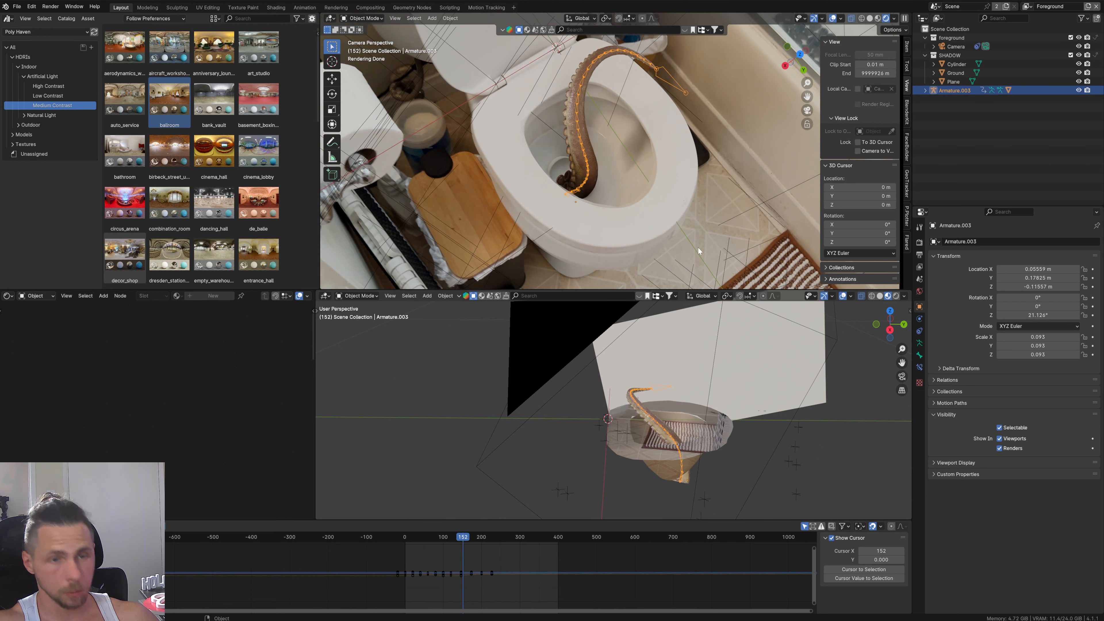
key("s")
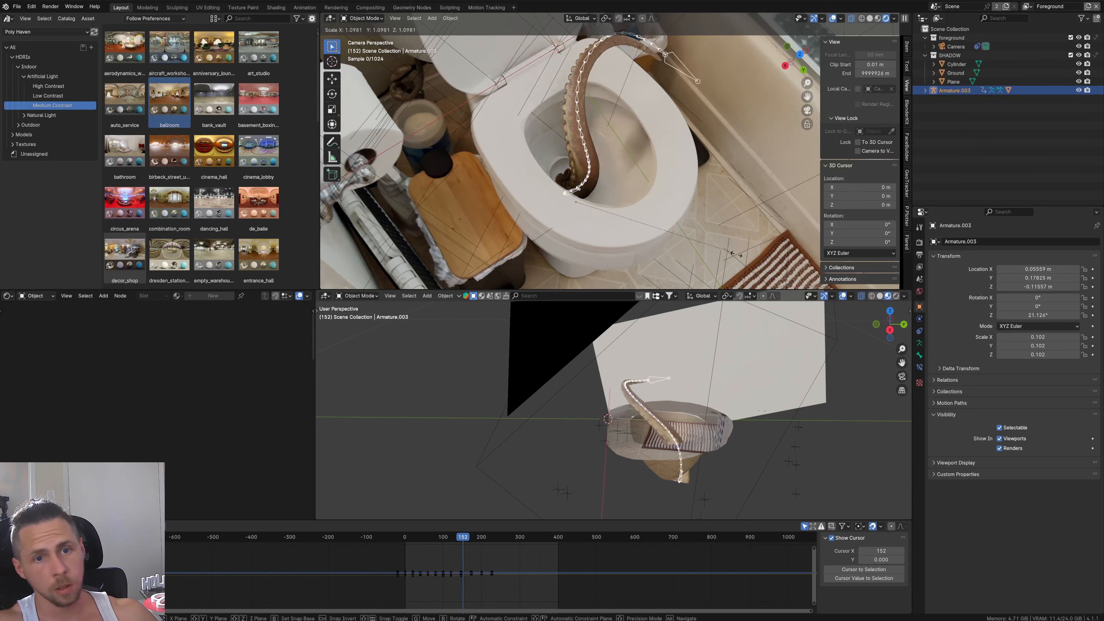
left_click(746, 257)
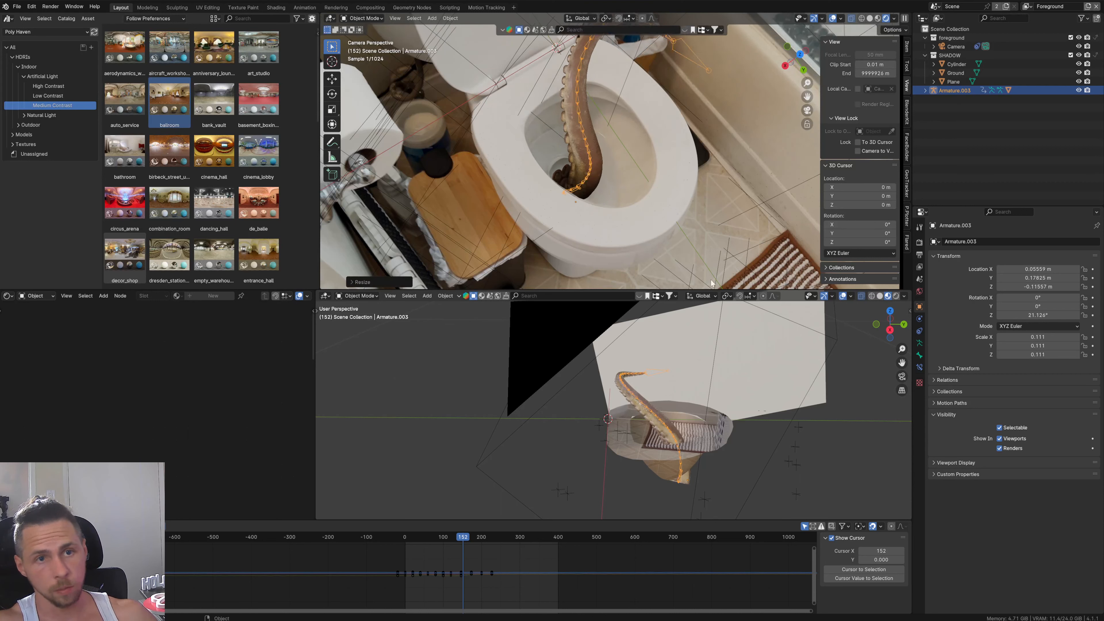
Step: Show the user-perspective view in solid shading with X-ray off and play the enlarged tentacle's motion to frame 138
middle_click_drag(621, 475, 523, 492)
left_click_drag(460, 537, 435, 543)
key("space")
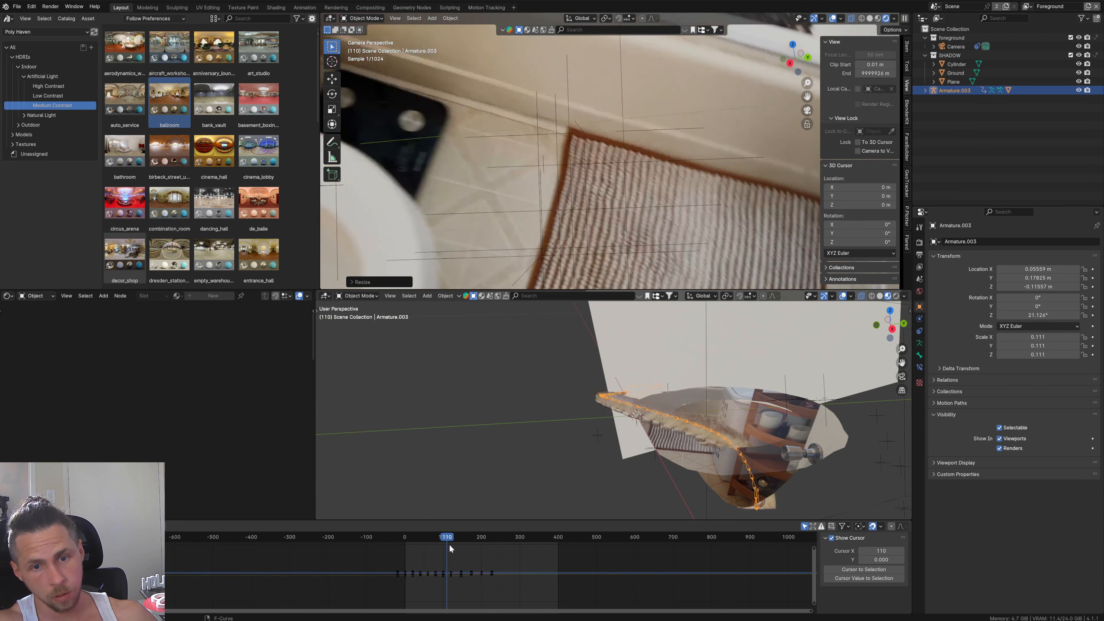
middle_click_drag(789, 476, 627, 378)
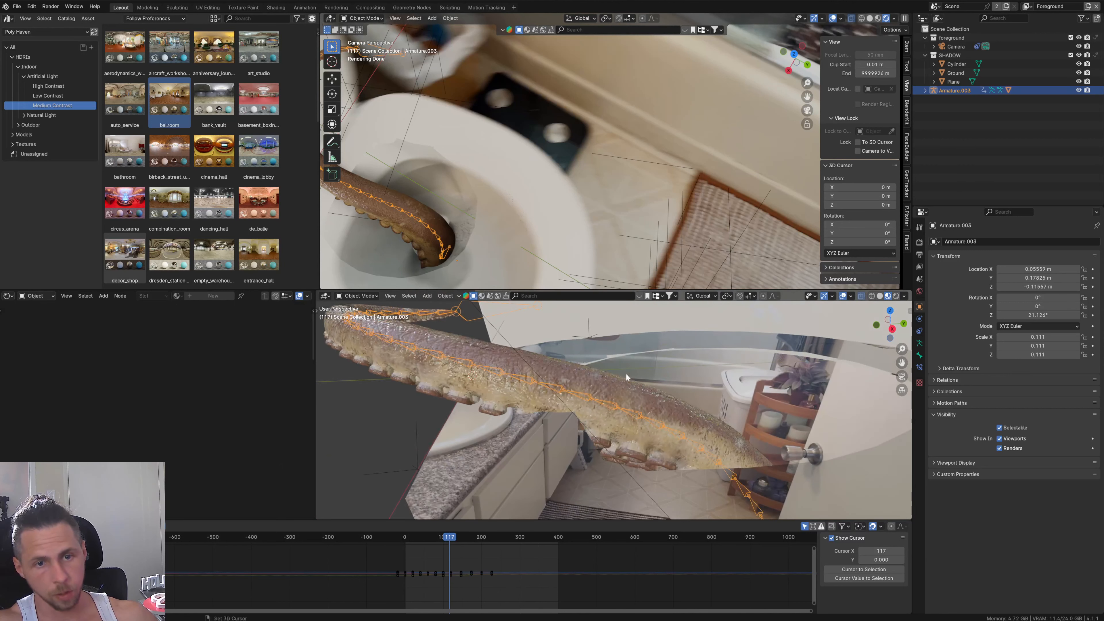
left_click(879, 298)
scroll(603, 411, "down", 4)
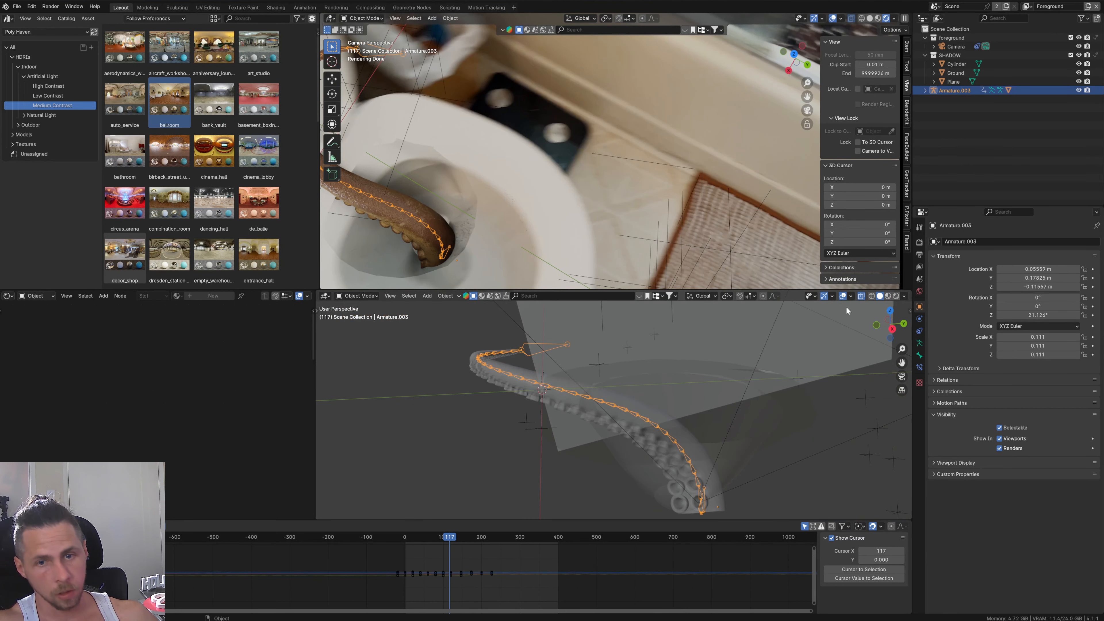
left_click(862, 297)
key("space")
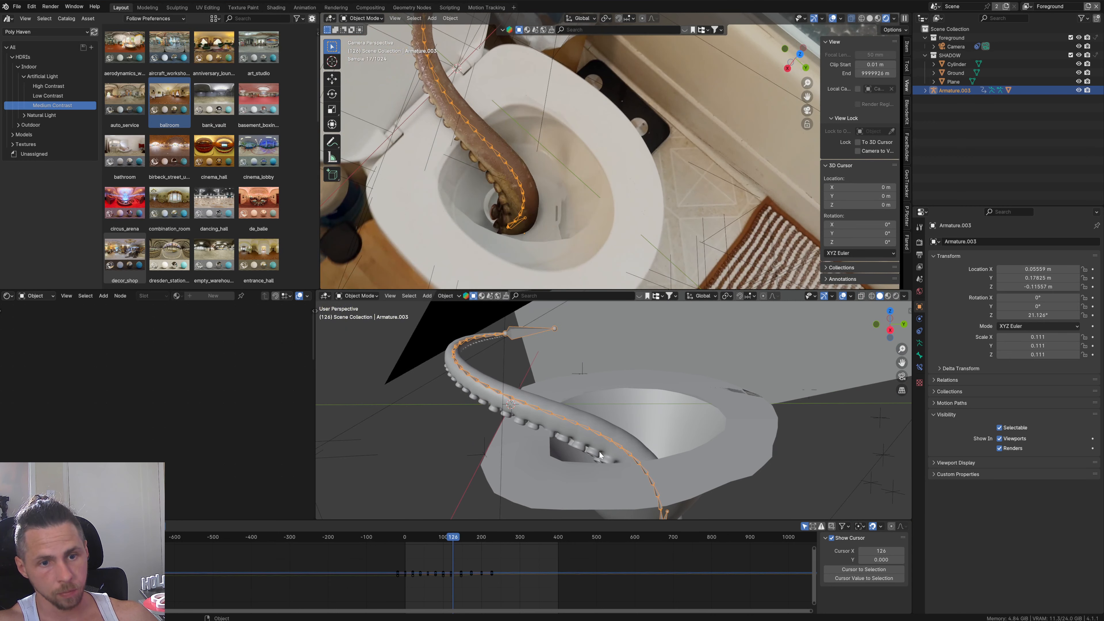
key("space")
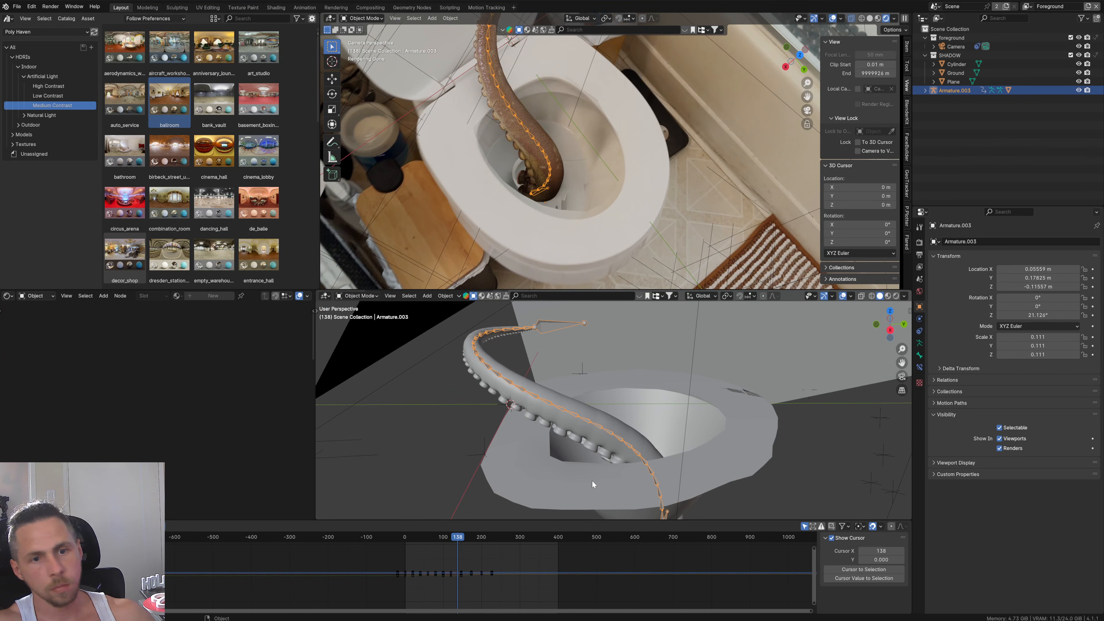
Step: Move the armature horizontally by about -0.0067 m in X and -0.0184 m in Y at frame 223, locking global Z
left_click_drag(461, 538, 490, 546)
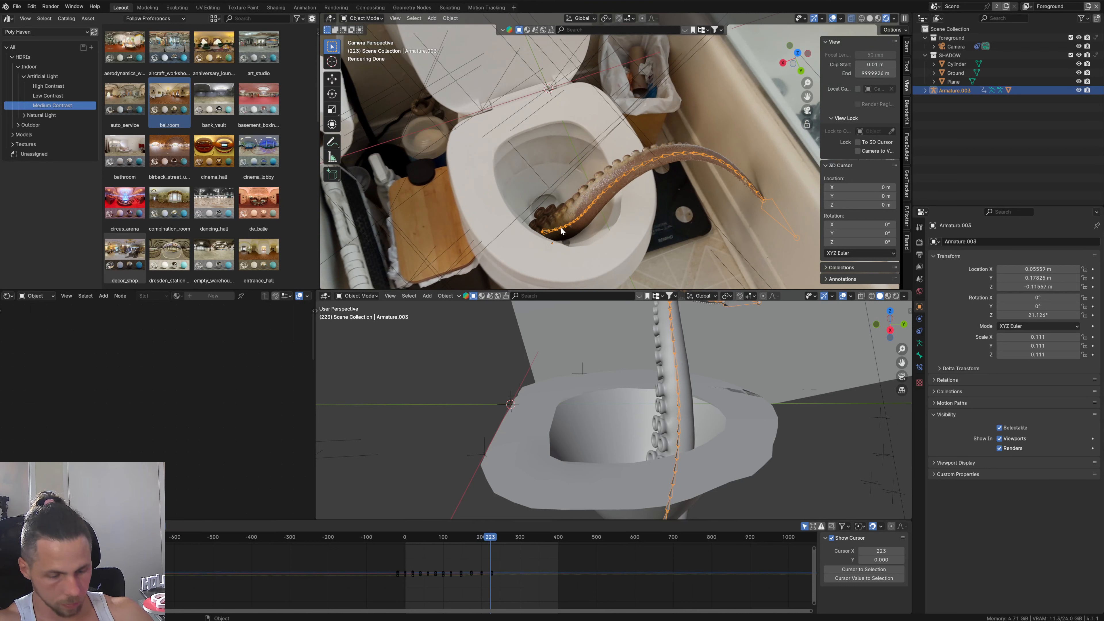
key("g")
key("z")
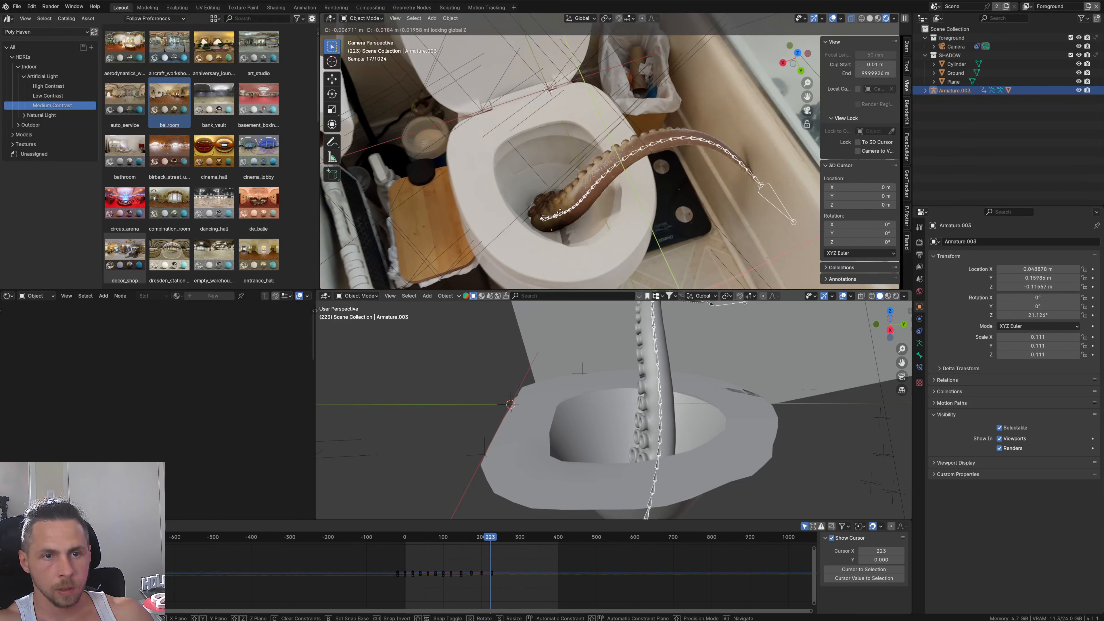
left_click(561, 216)
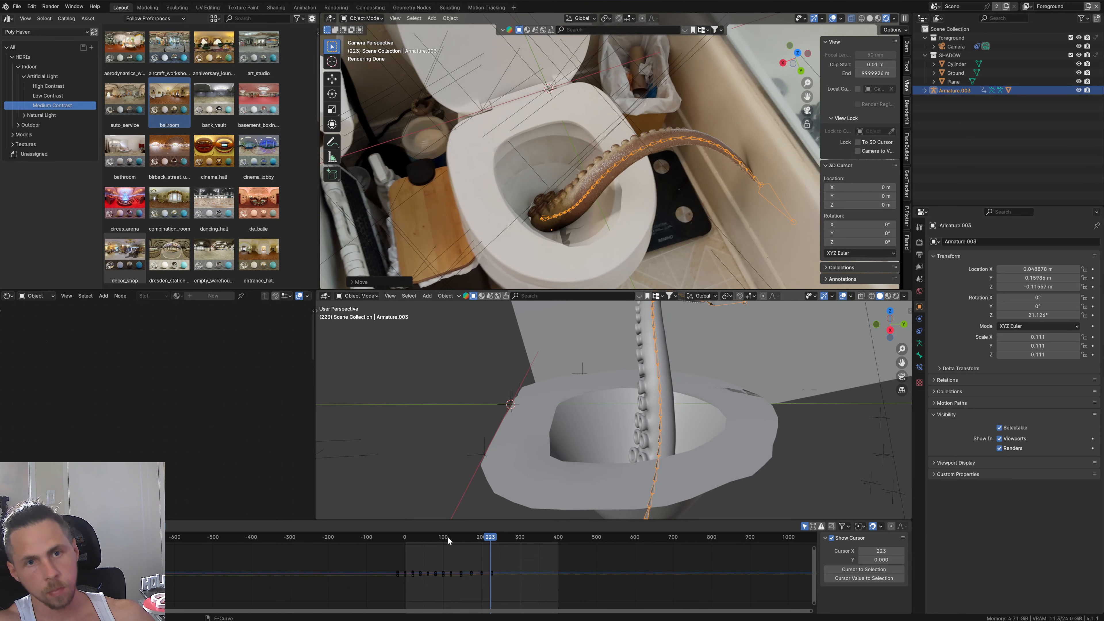
Step: Add a plane mesh to the scene at frame 209 and scale it down to about 0.099
left_click_drag(448, 536, 484, 548)
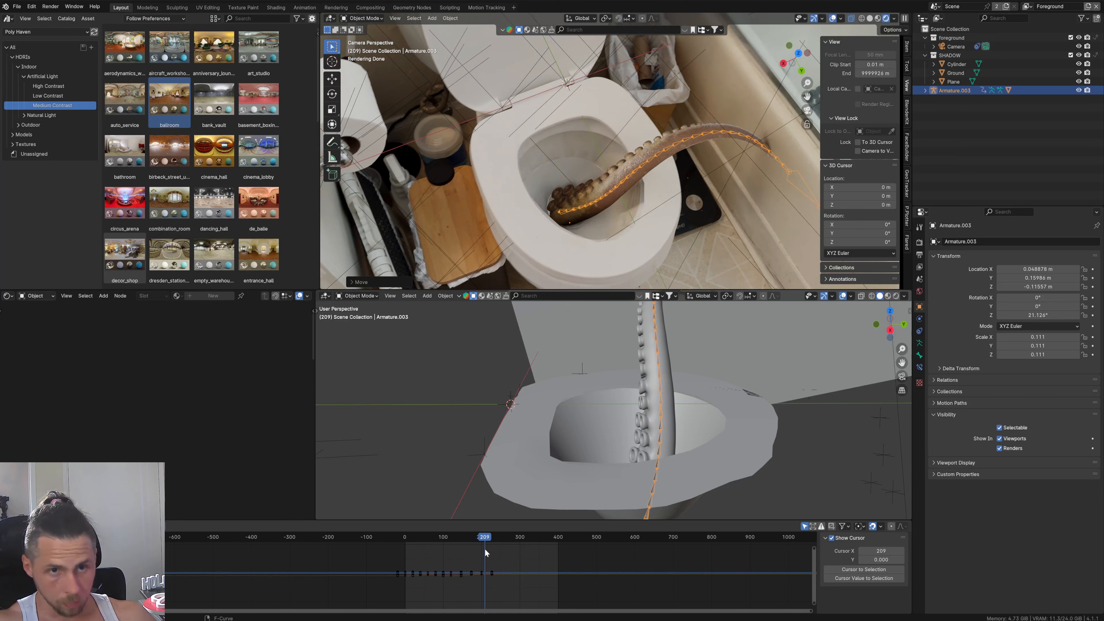
middle_click_drag(644, 506, 603, 390)
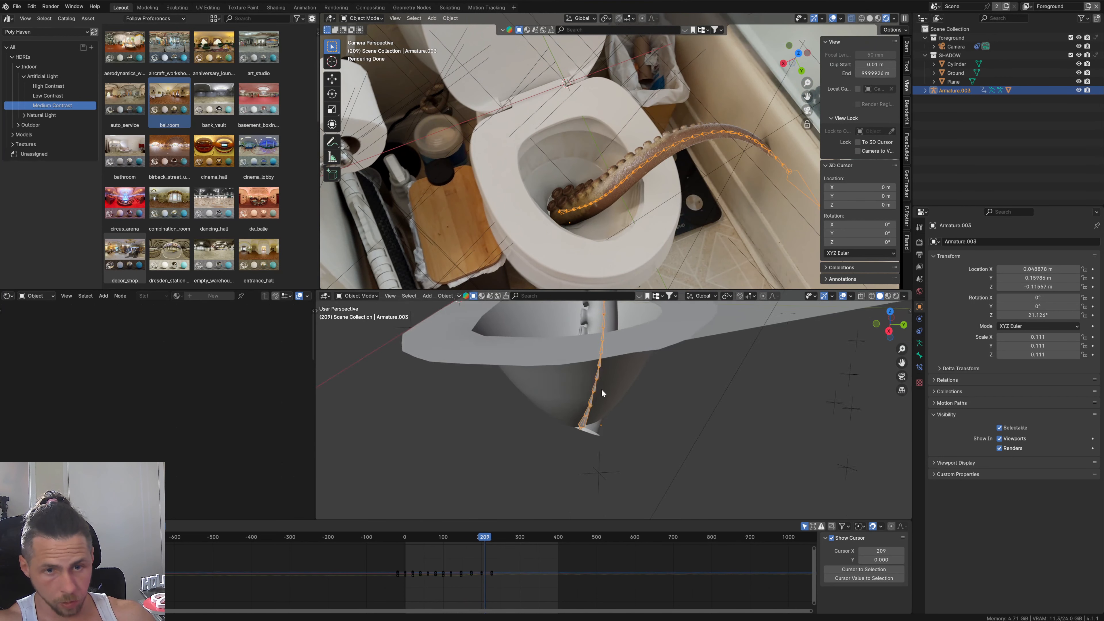
scroll(604, 409, "up", 6)
key("shift+a")
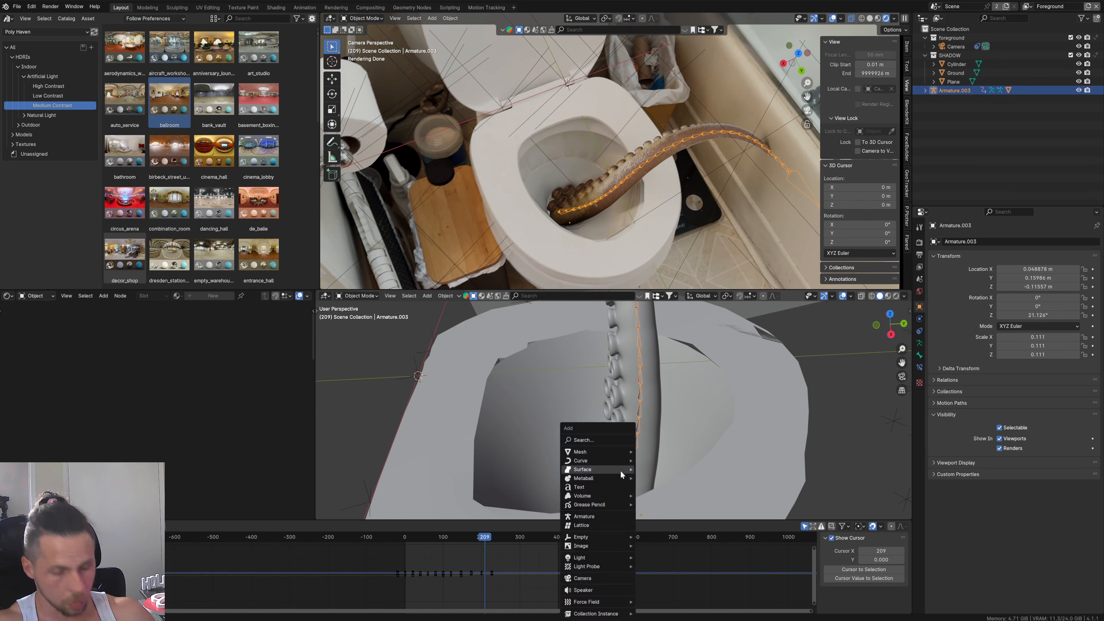
mouse_move(593, 451)
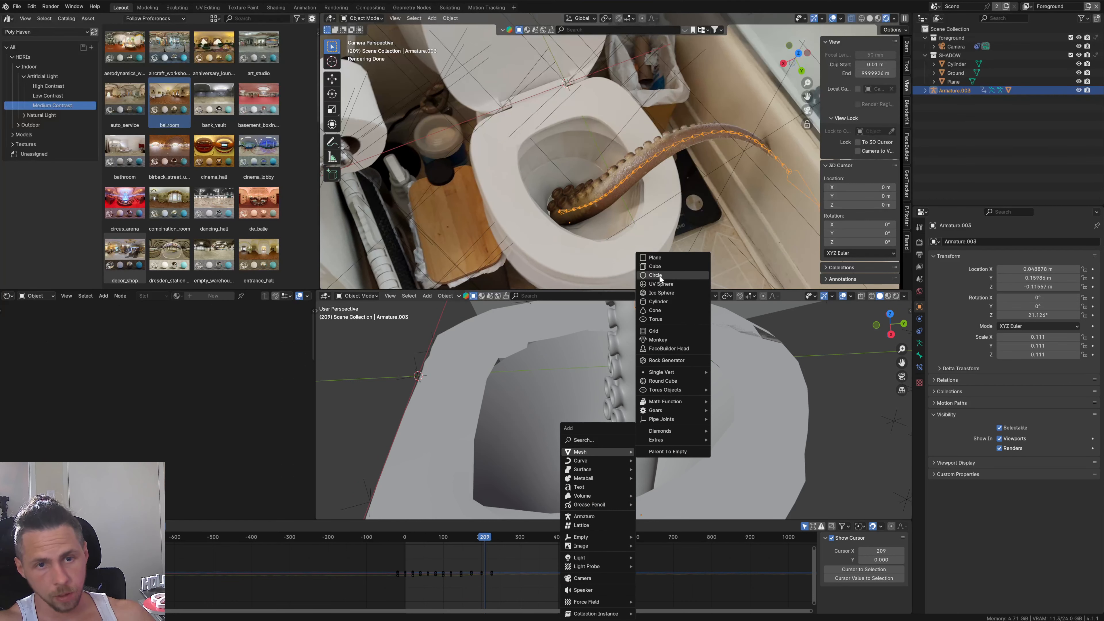
left_click(660, 257)
scroll(665, 435, "down", 5)
scroll(671, 453, "down", 4)
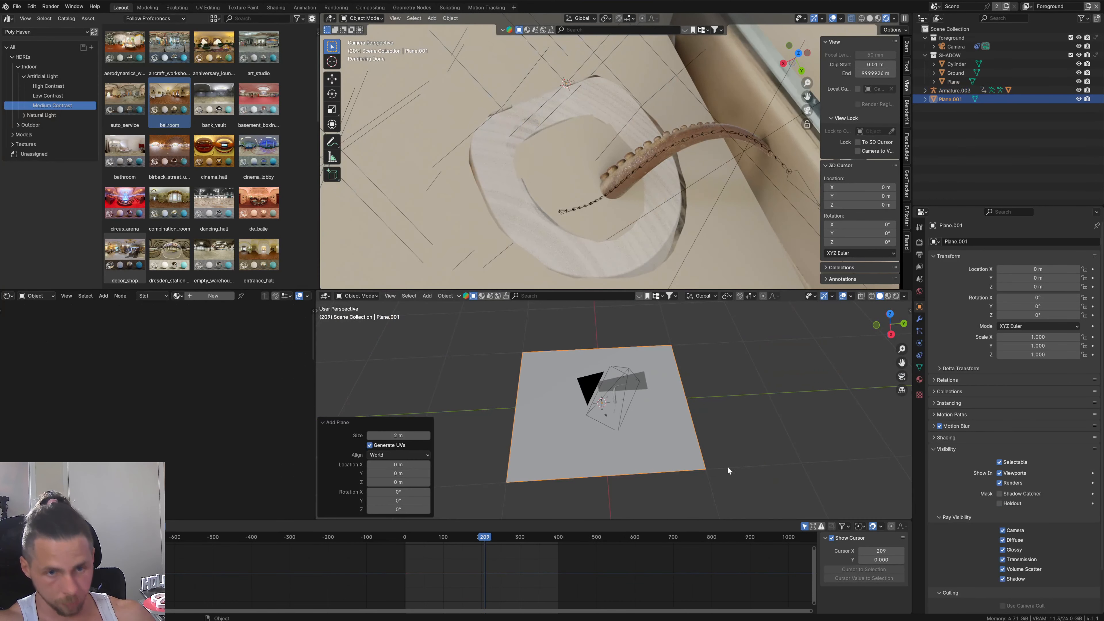
key("s")
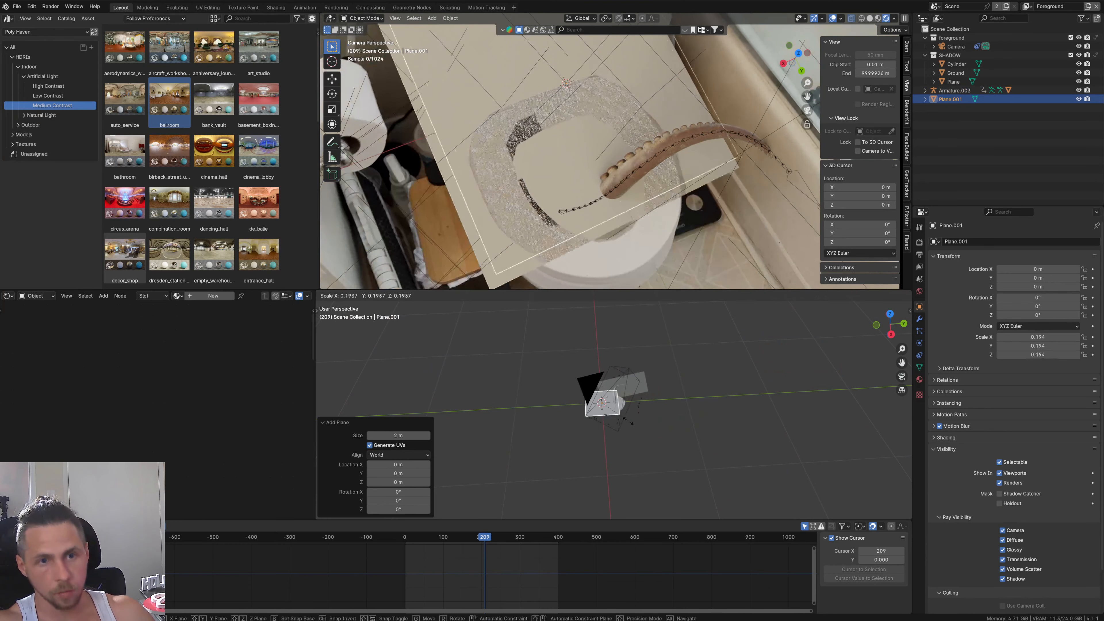
left_click(612, 409)
Step: Move the plane into the toilet bowl by about -0.0115 m in X, 0.1163 m in Y and -0.0553 m in Z
scroll(621, 413, "up", 2)
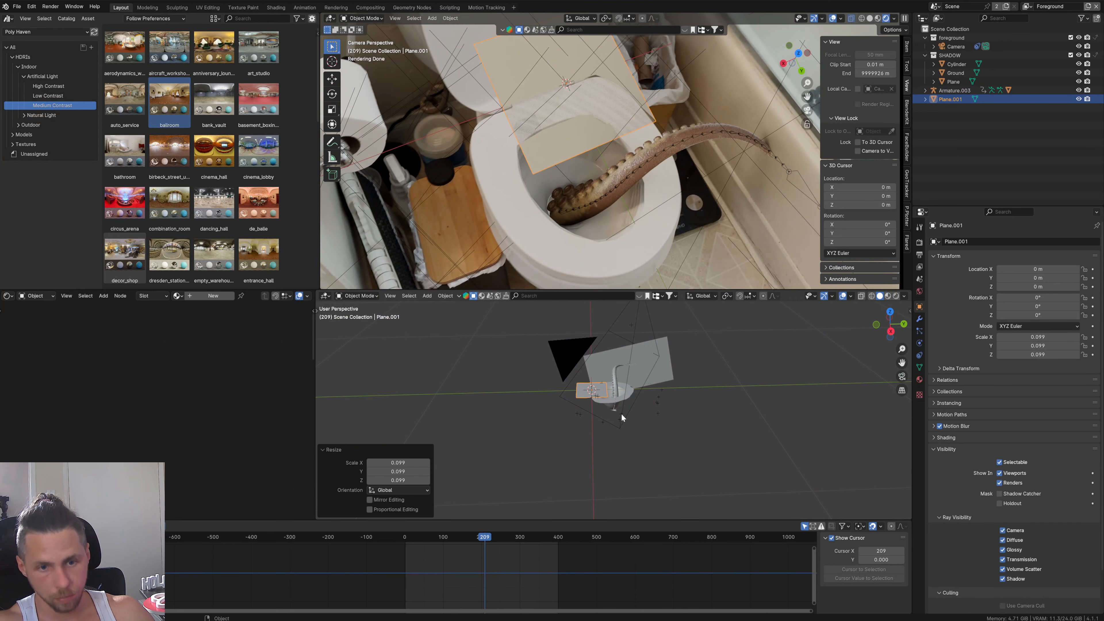
scroll(622, 413, "up", 4)
middle_click_drag(621, 414, 762, 443)
key("g")
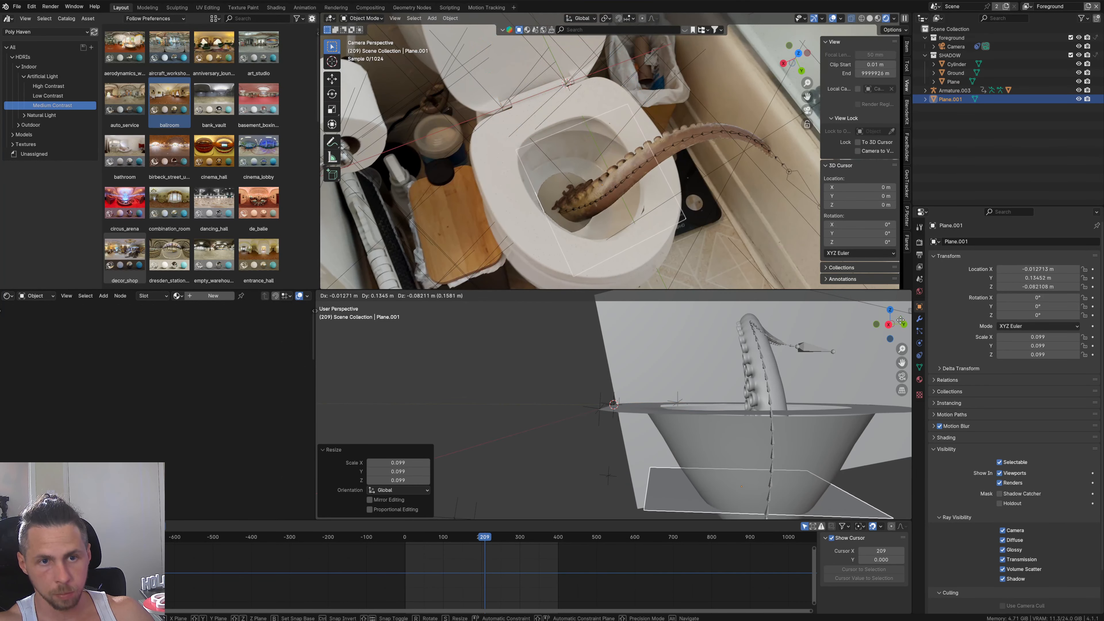
left_click(884, 294)
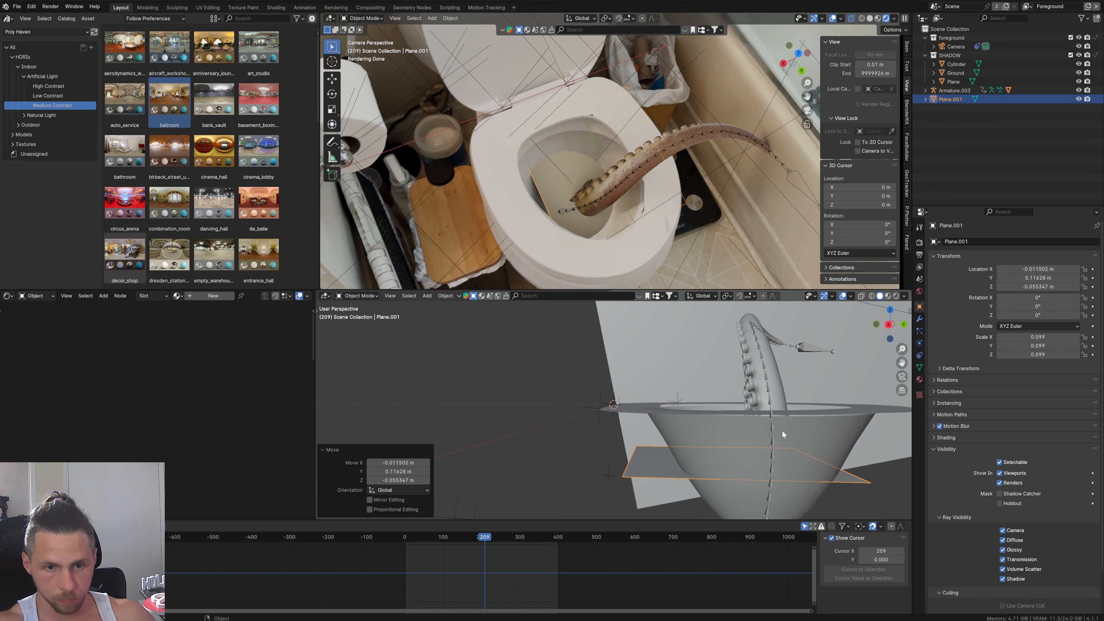
Step: Scale the plane by about 0.826 and shift it horizontally about 0.0606 m in X and 0.0183 m in Y across the bowl
middle_click_drag(783, 432, 794, 442)
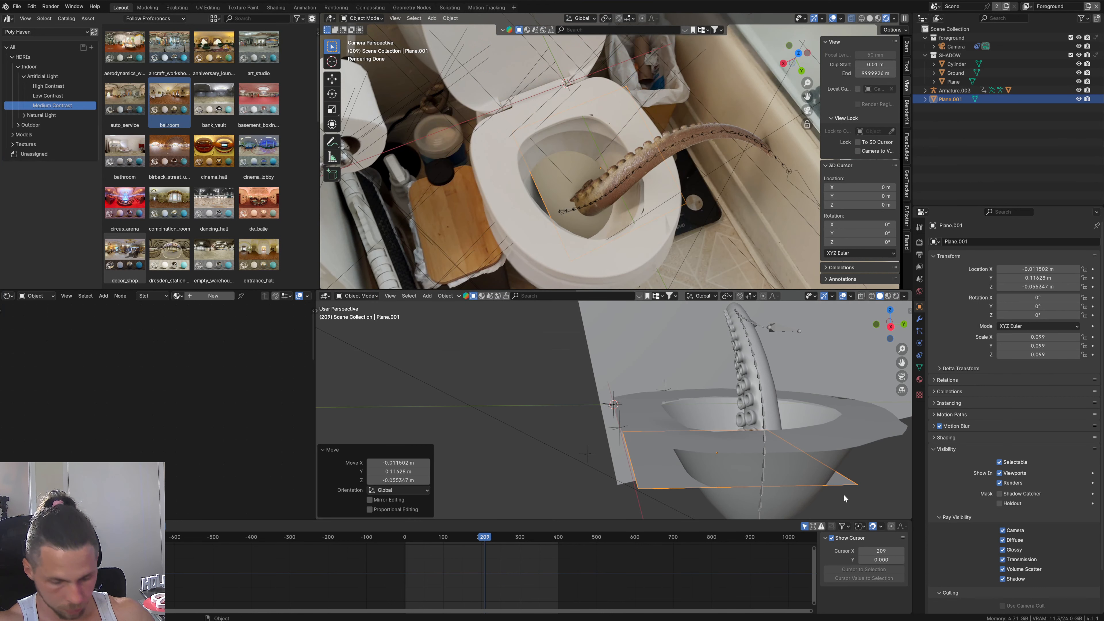
key("s")
left_click(819, 479)
key("g")
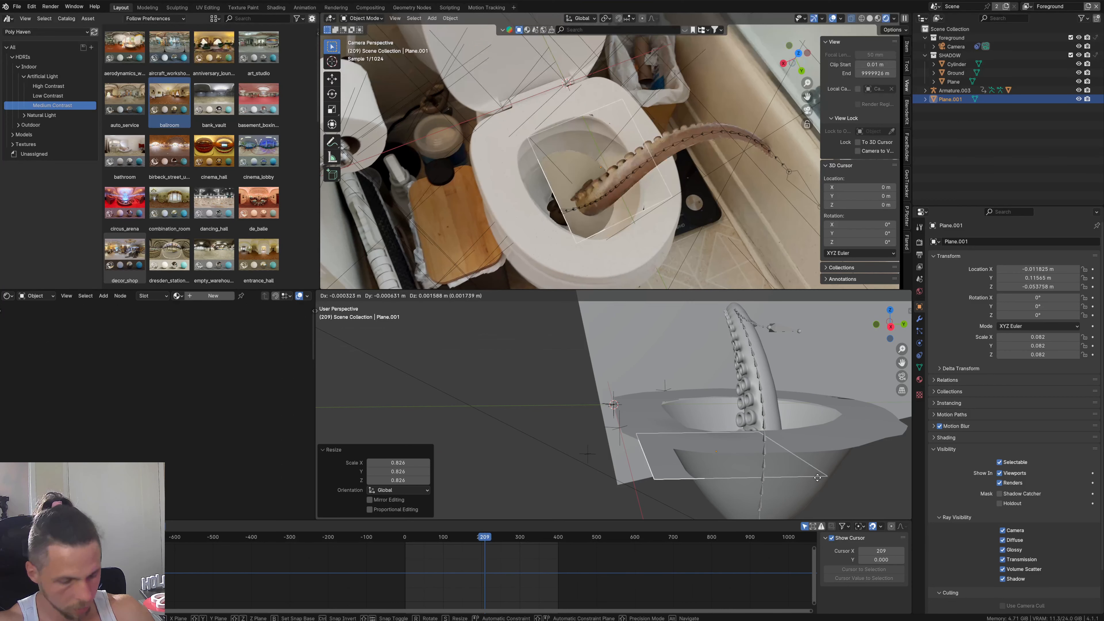
key("shift+z")
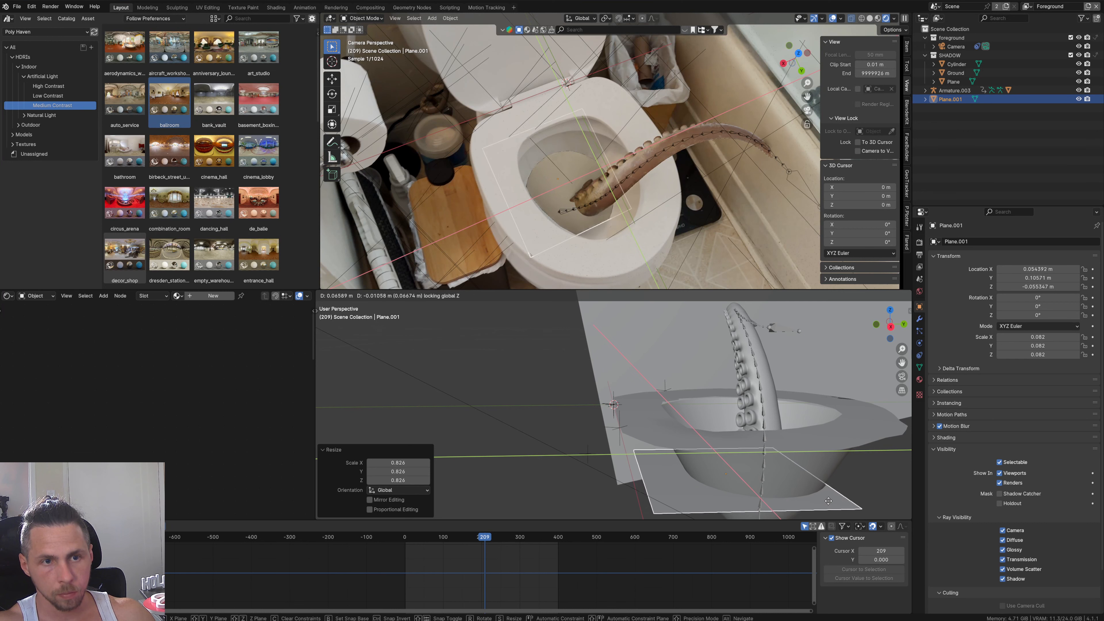
left_click(854, 497)
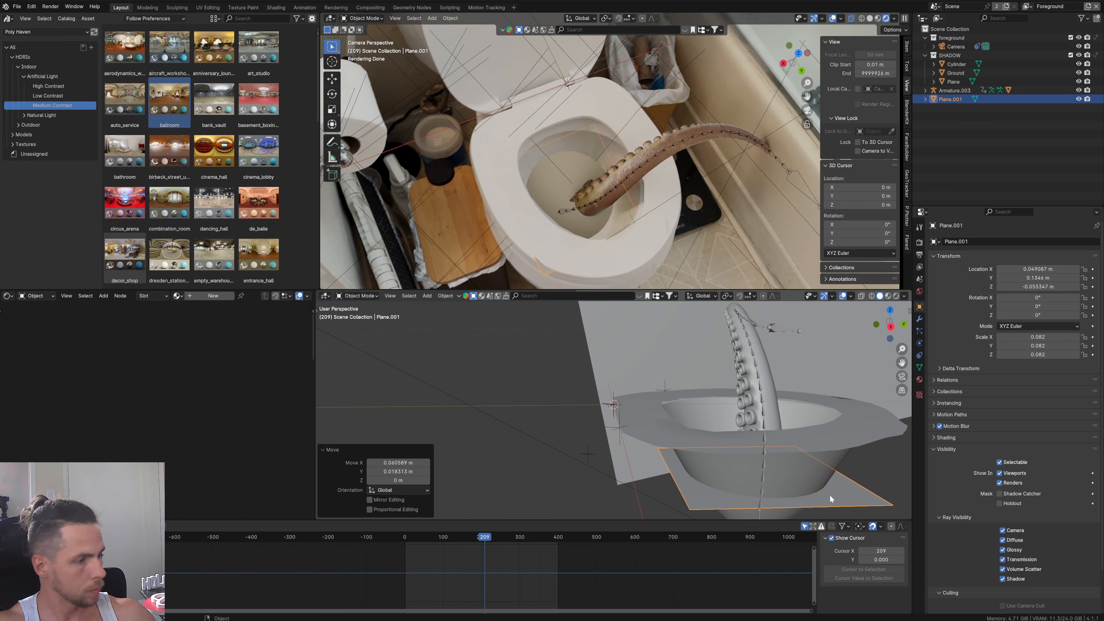
Step: Apply the scale of the plane inside the bowl
key("ctrl+a")
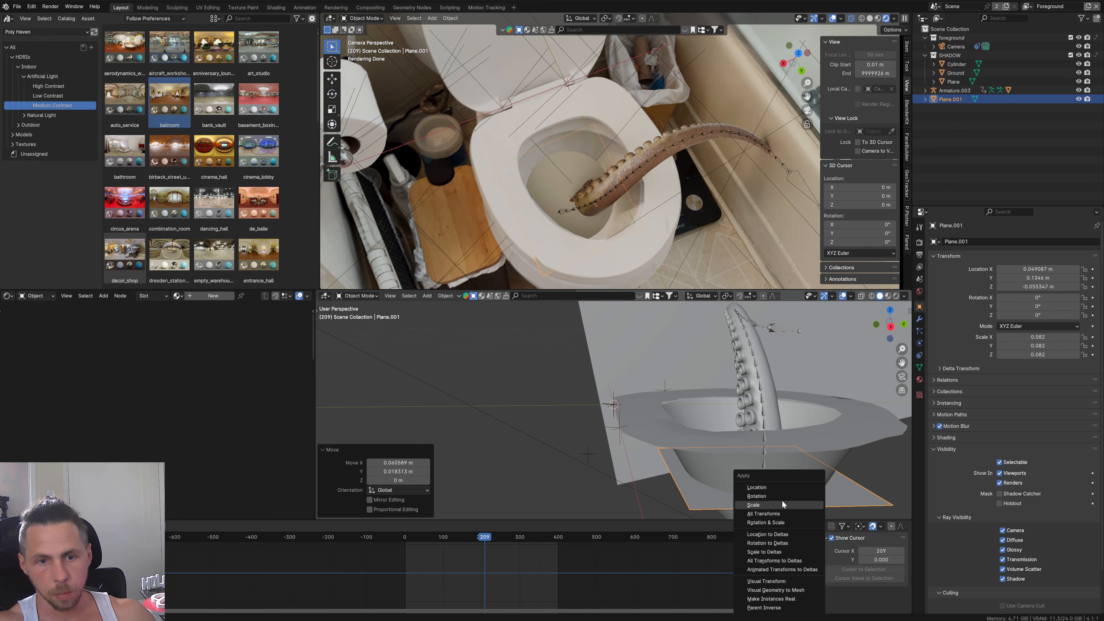
left_click(782, 500)
scroll(776, 490, "down", 2)
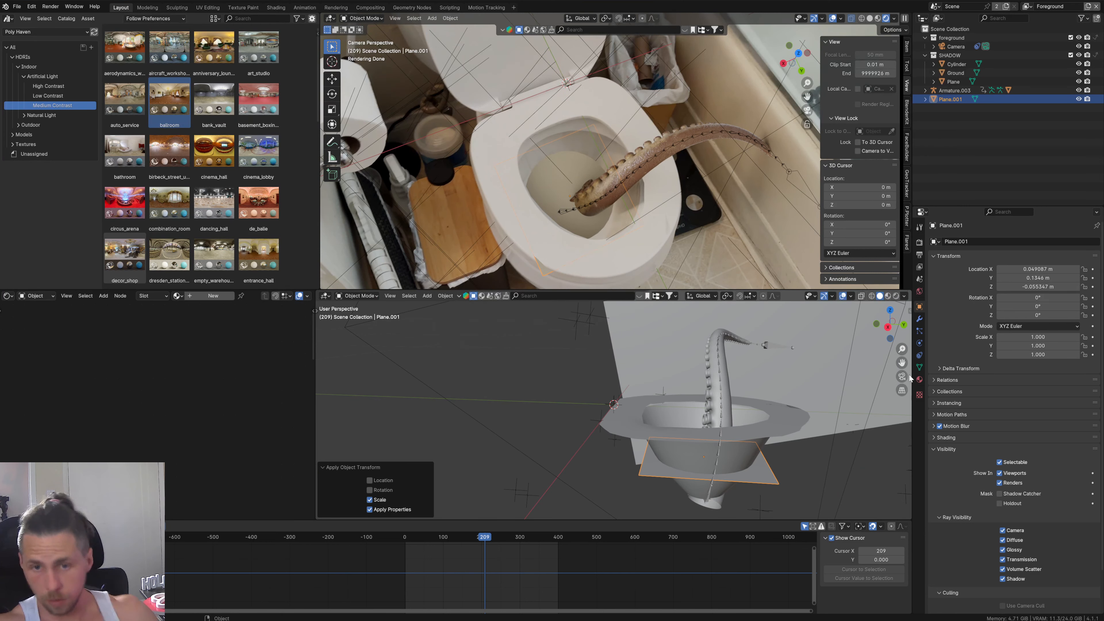
Step: Make the plane in the bowl a Dynamic Paint canvas with its surface type set to Waves
middle_click_drag(761, 460, 752, 473)
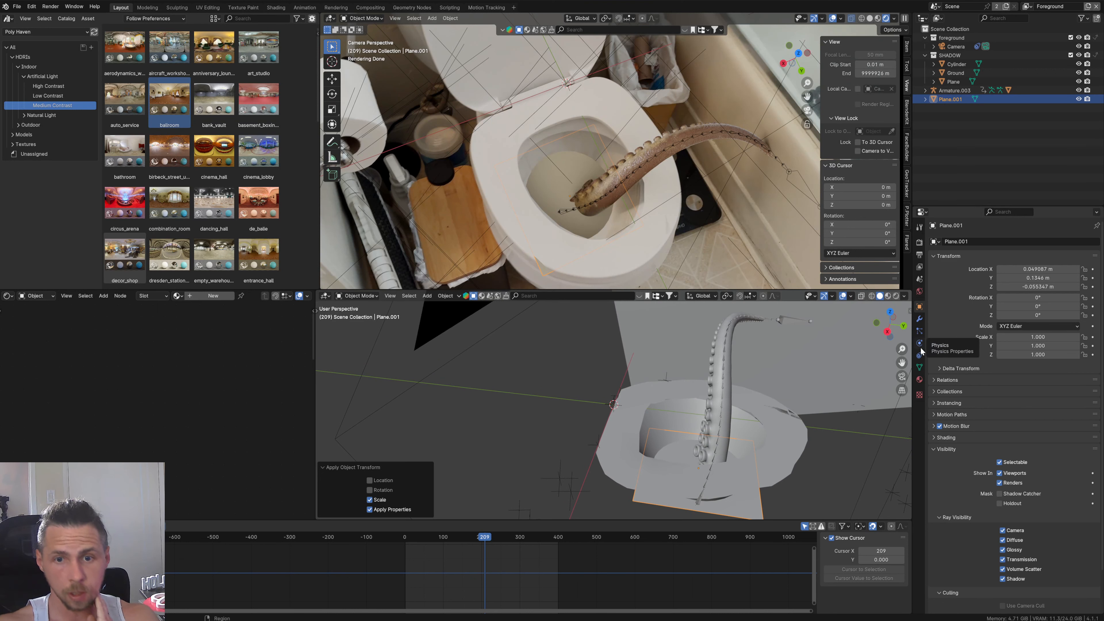
left_click(921, 319)
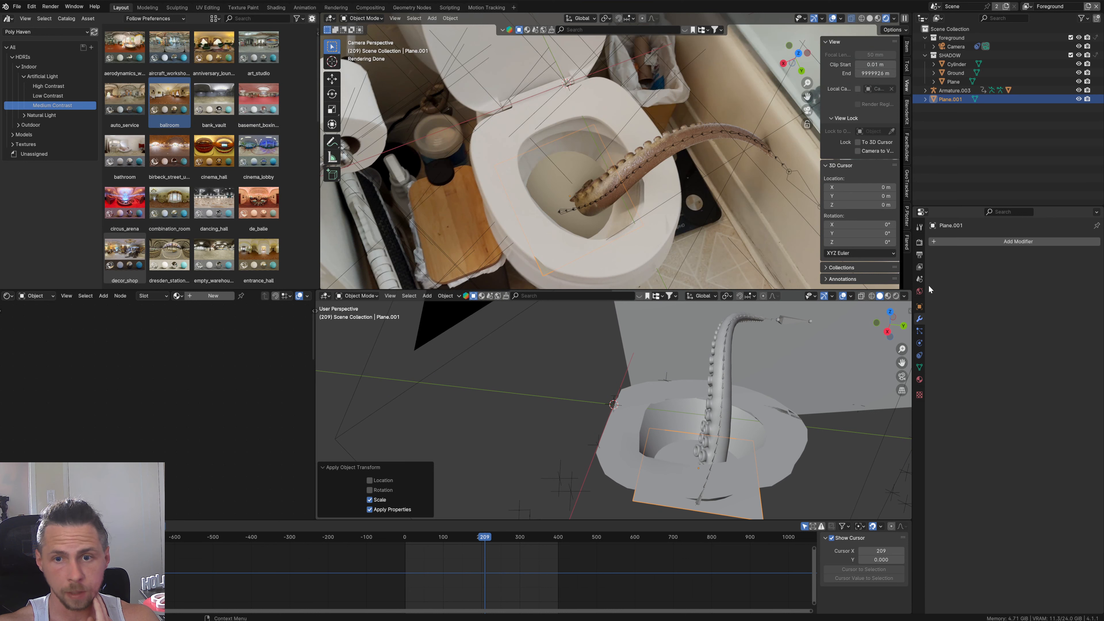
left_click(920, 343)
left_click(985, 270)
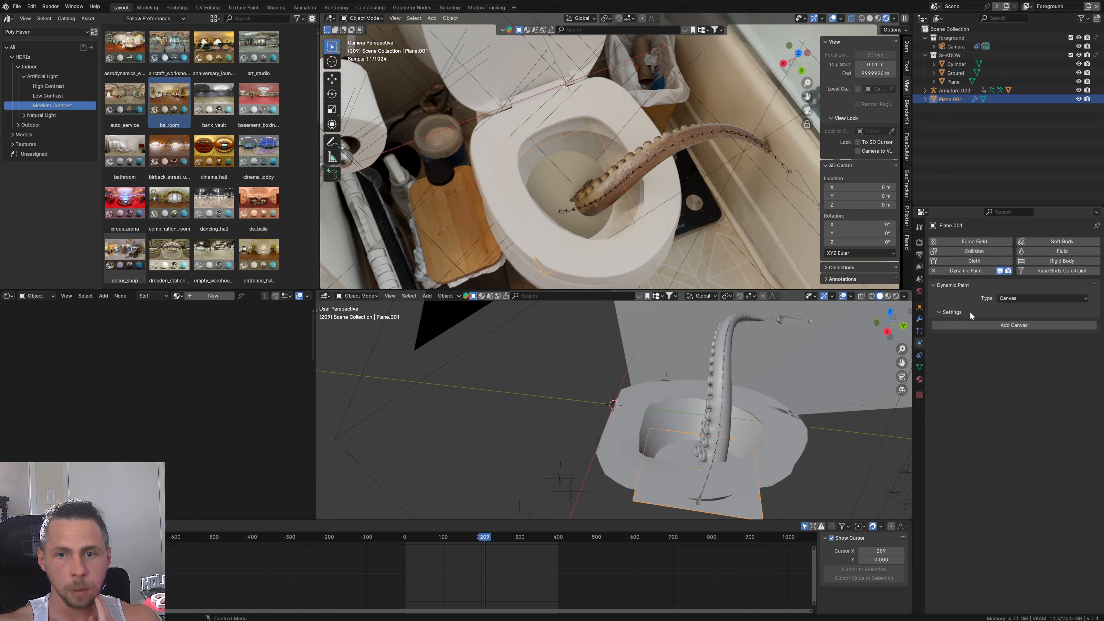
left_click(1019, 326)
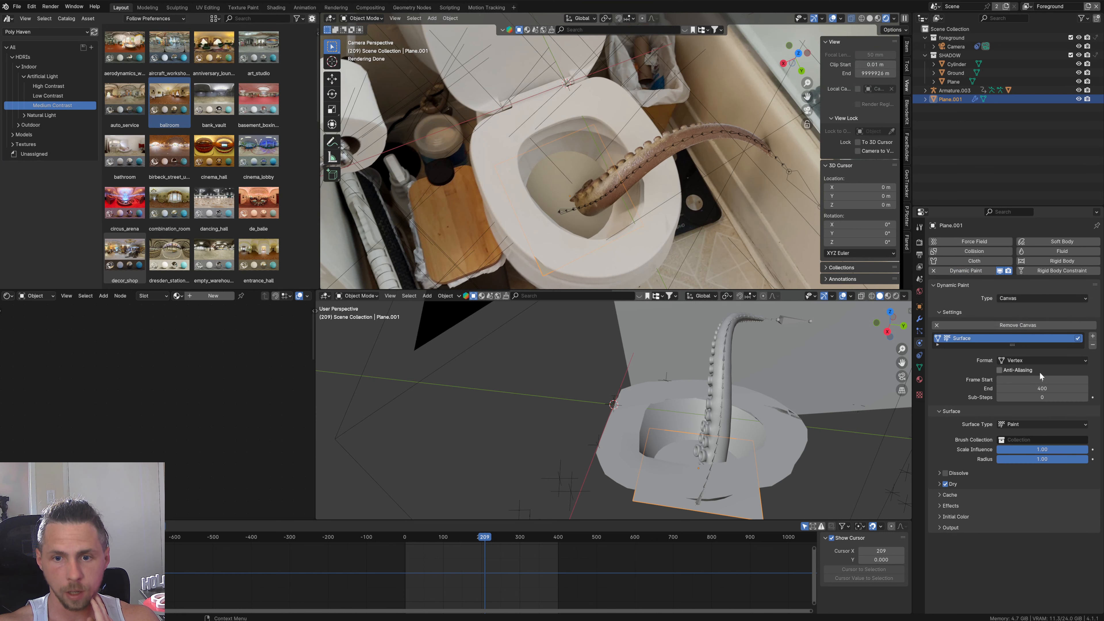
left_click(1035, 421)
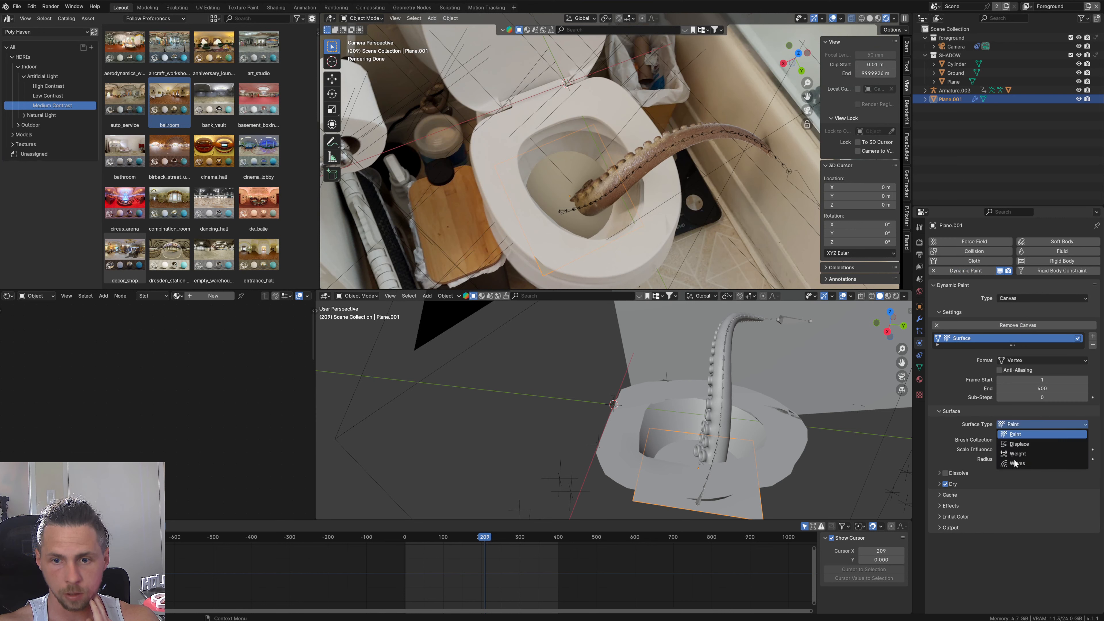
left_click(1016, 463)
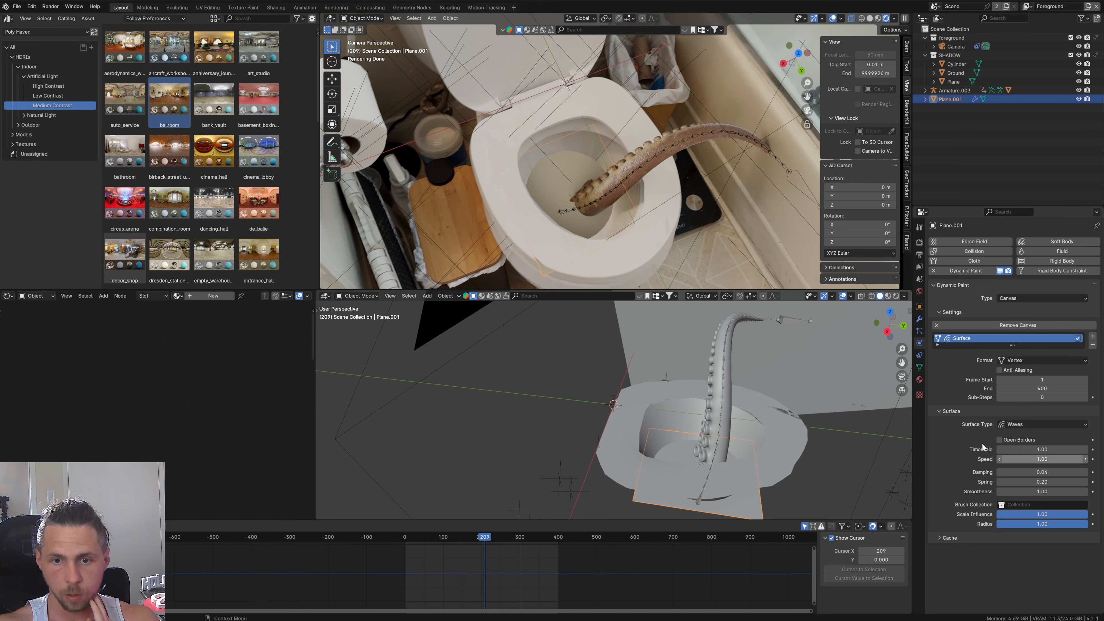
Step: Give the tentacle mesh Dynamic Paint physics, discard its canvas and add it as a brush instead
left_click(727, 408)
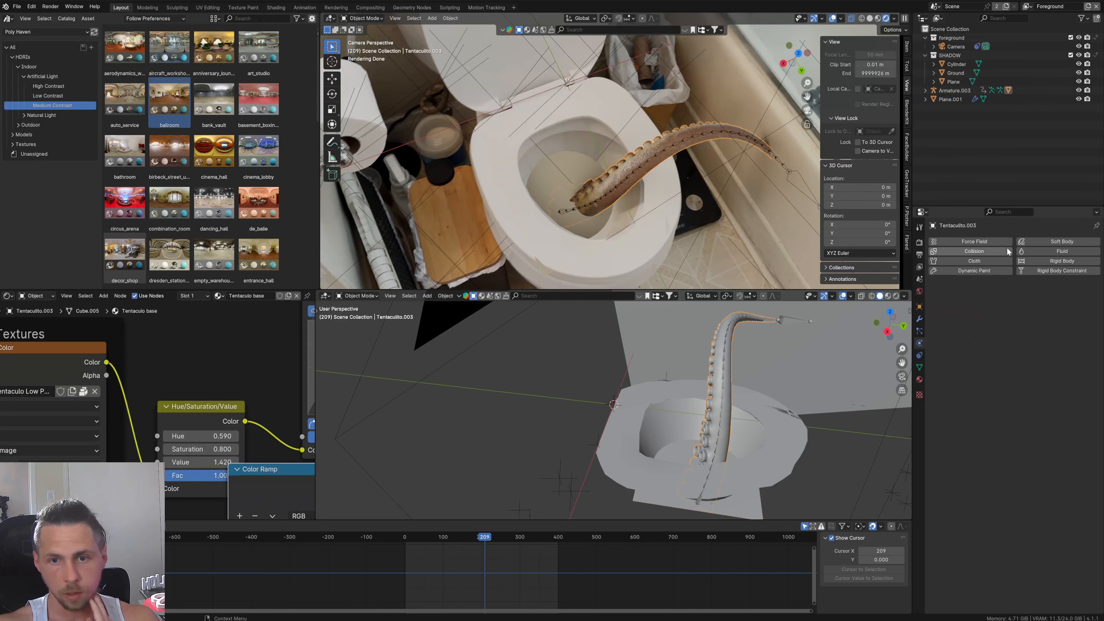
left_click(982, 272)
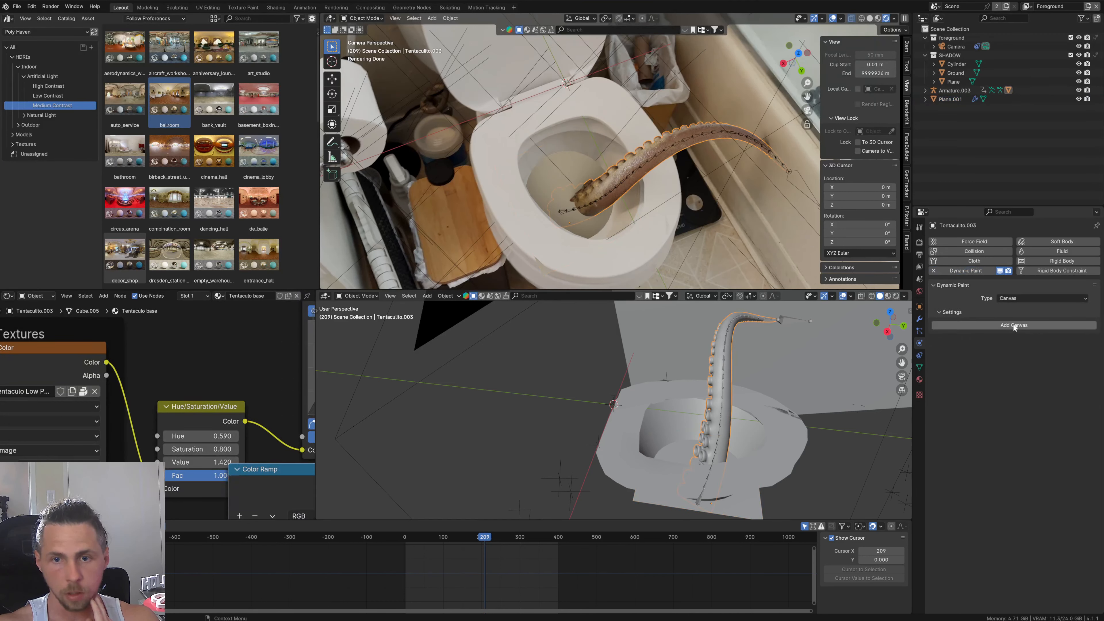
left_click(1014, 326)
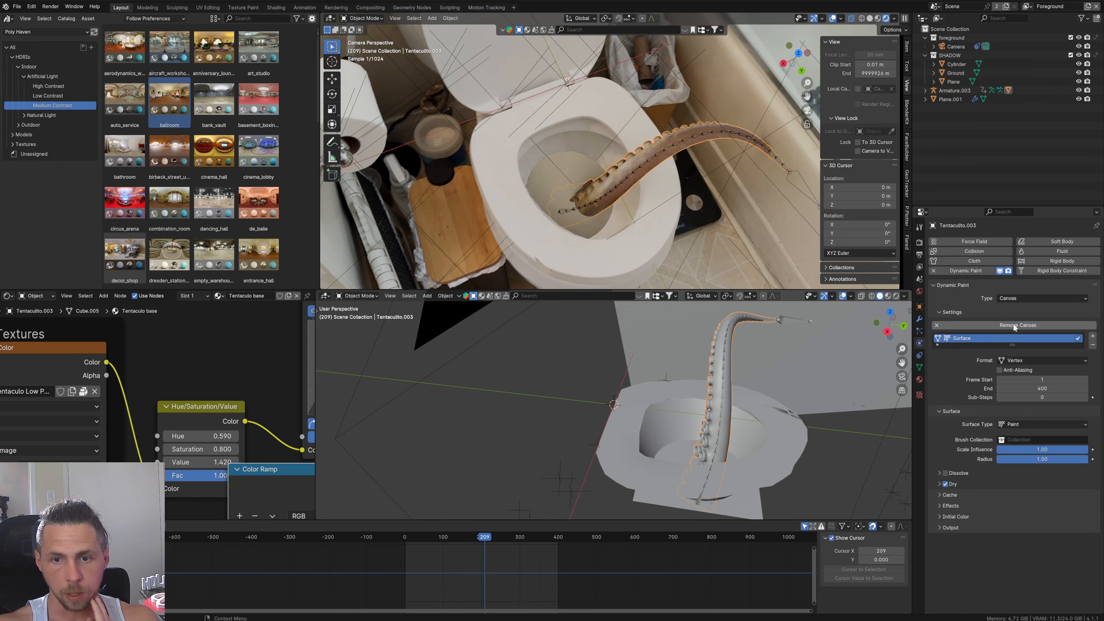
left_click(1034, 324)
left_click(1027, 298)
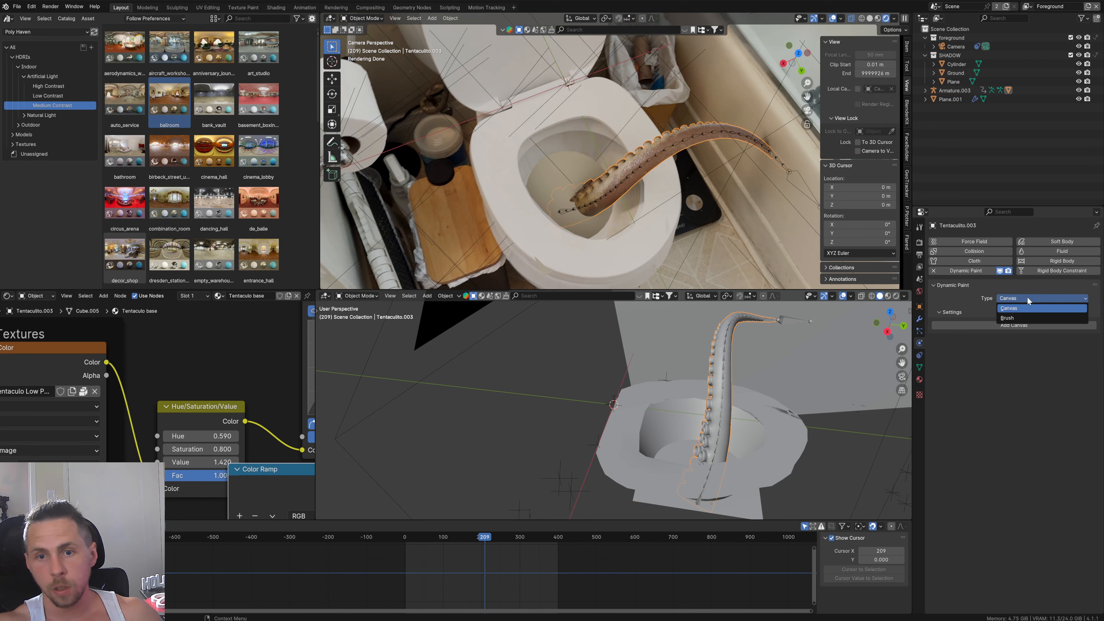
left_click(1013, 319)
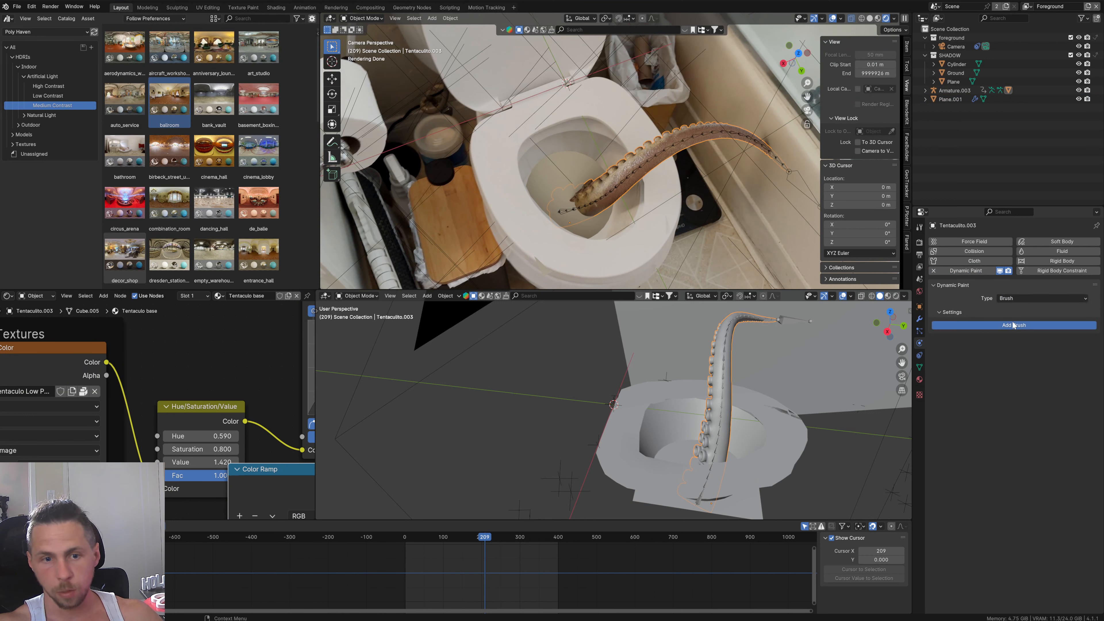
left_click(1014, 327)
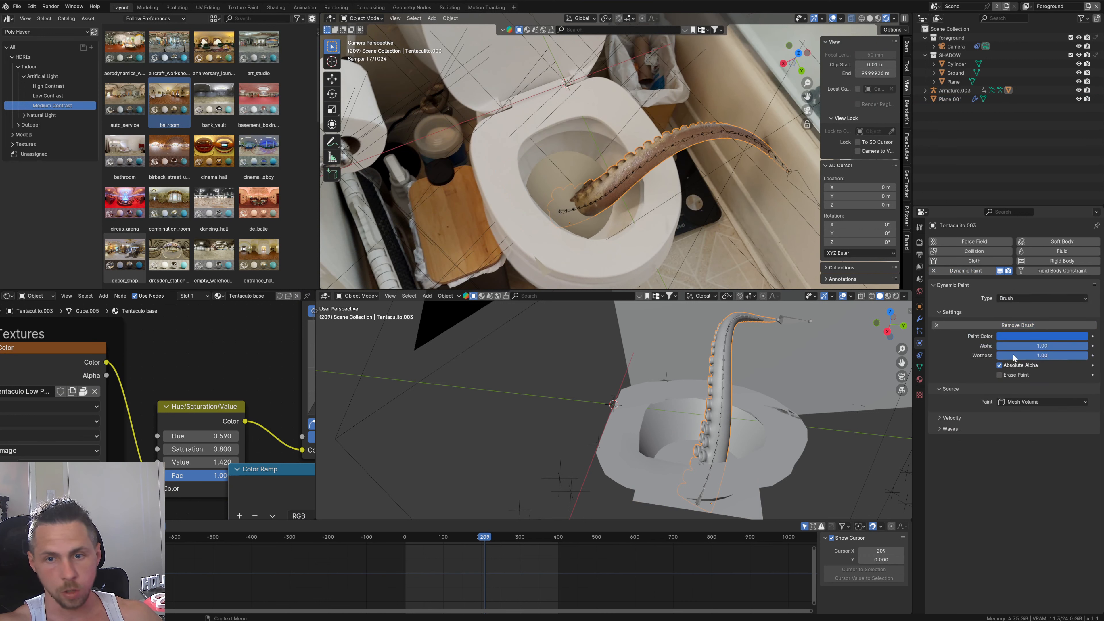
Step: Subdivide the water plane's mesh with 50 cuts
left_click(757, 509)
key("Tab")
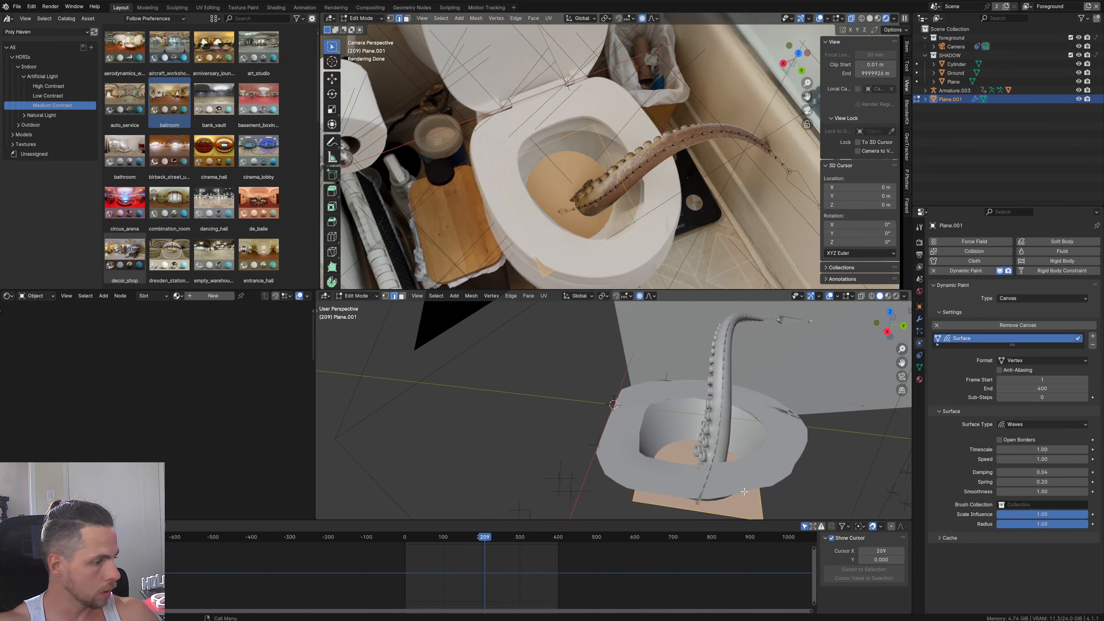
middle_click_drag(741, 472, 746, 508)
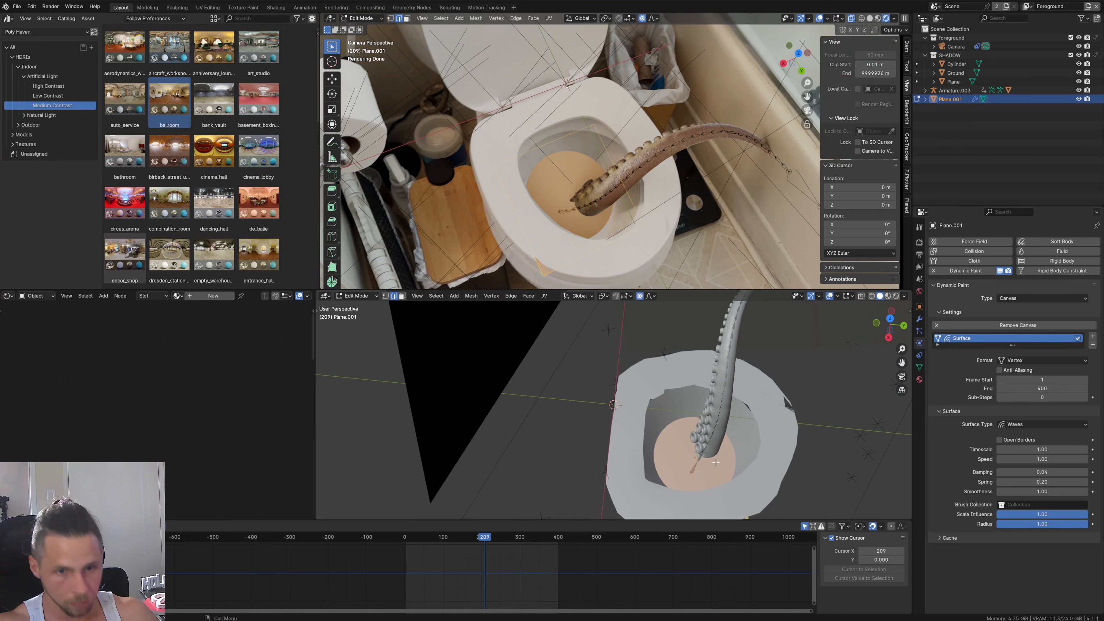
right_click(676, 458)
left_click(637, 348)
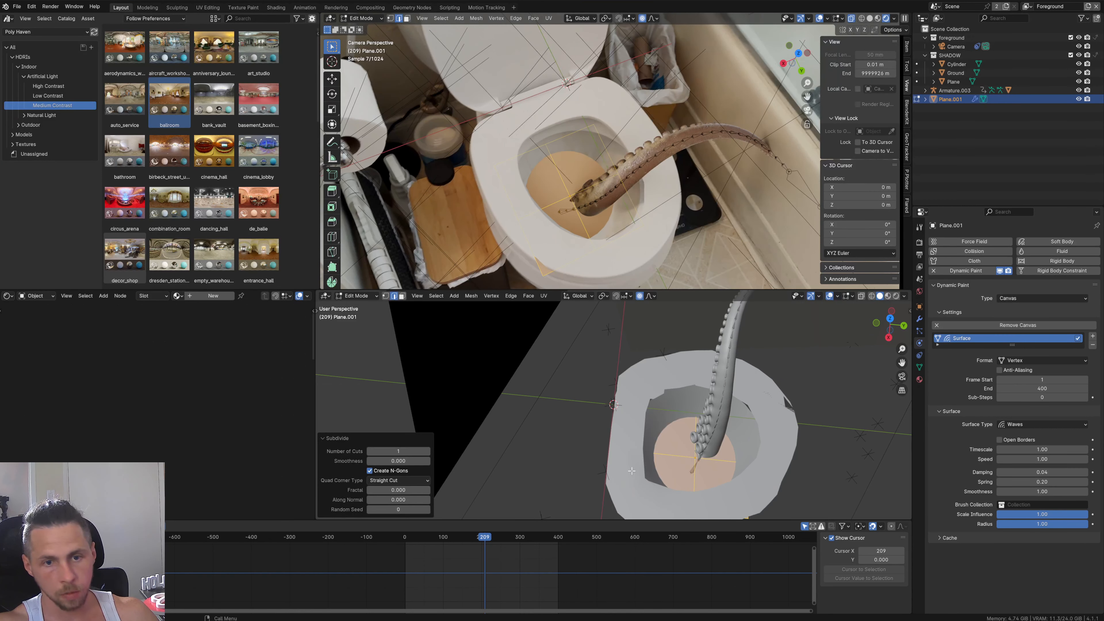
left_click_drag(396, 452, 431, 452)
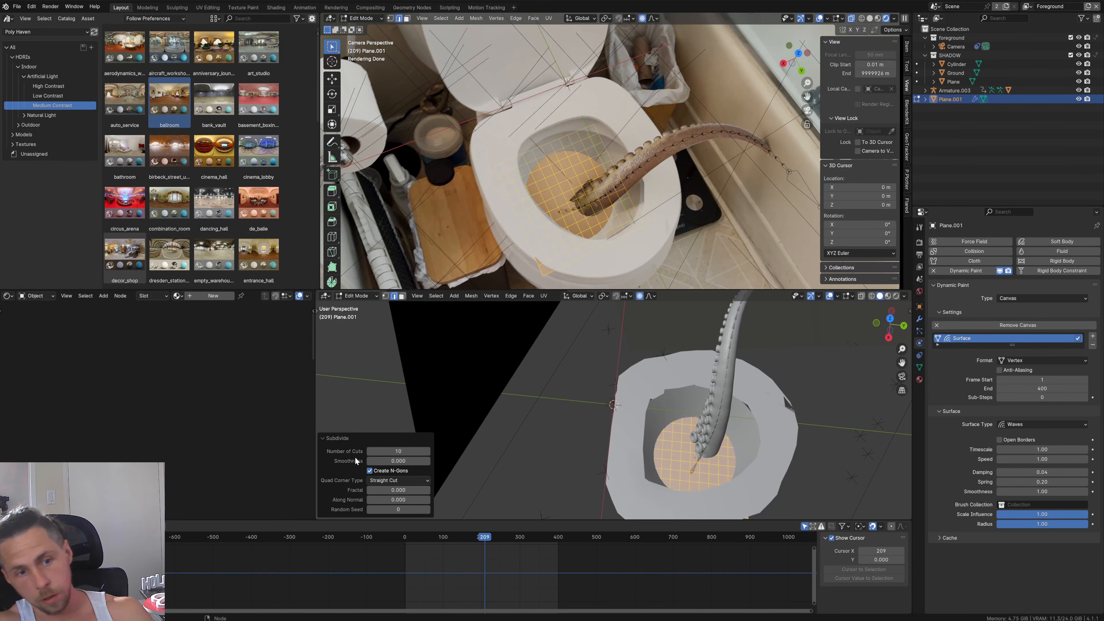
left_click(396, 451)
type("50")
key("Return")
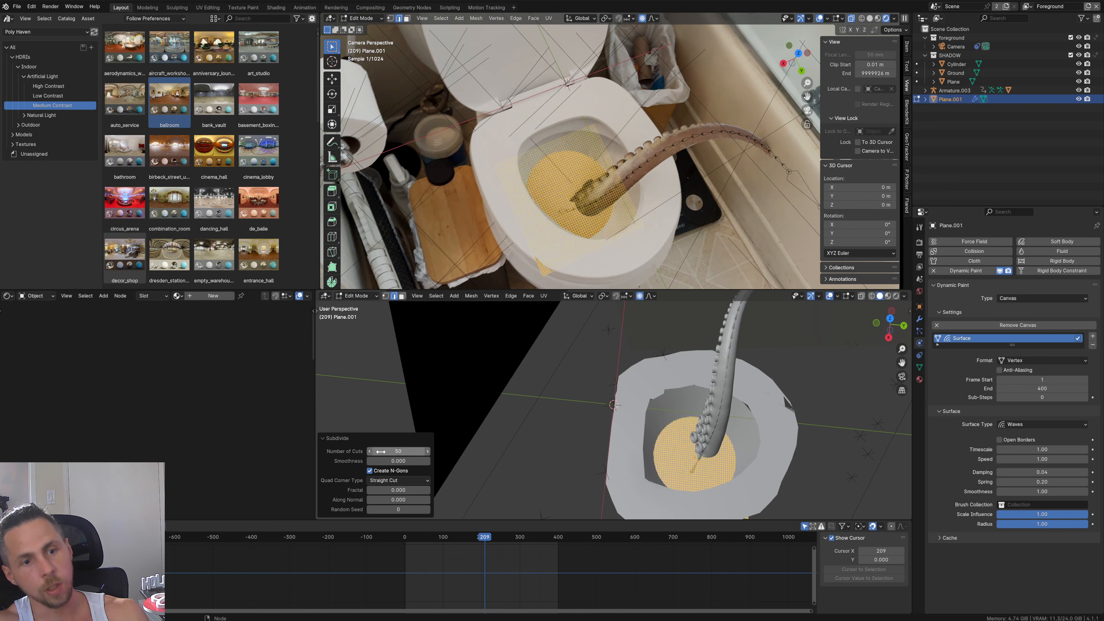
key("Tab")
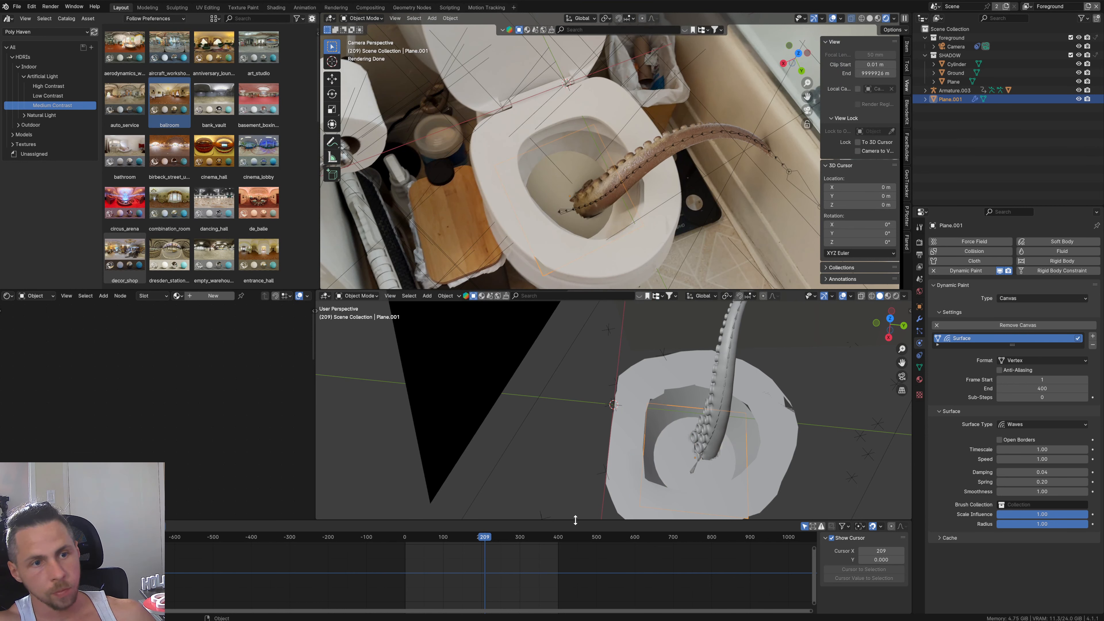
Step: Play the animation from about frame 187 and examine the waves around the tentacle up close
left_click_drag(484, 540, 477, 540)
key("space")
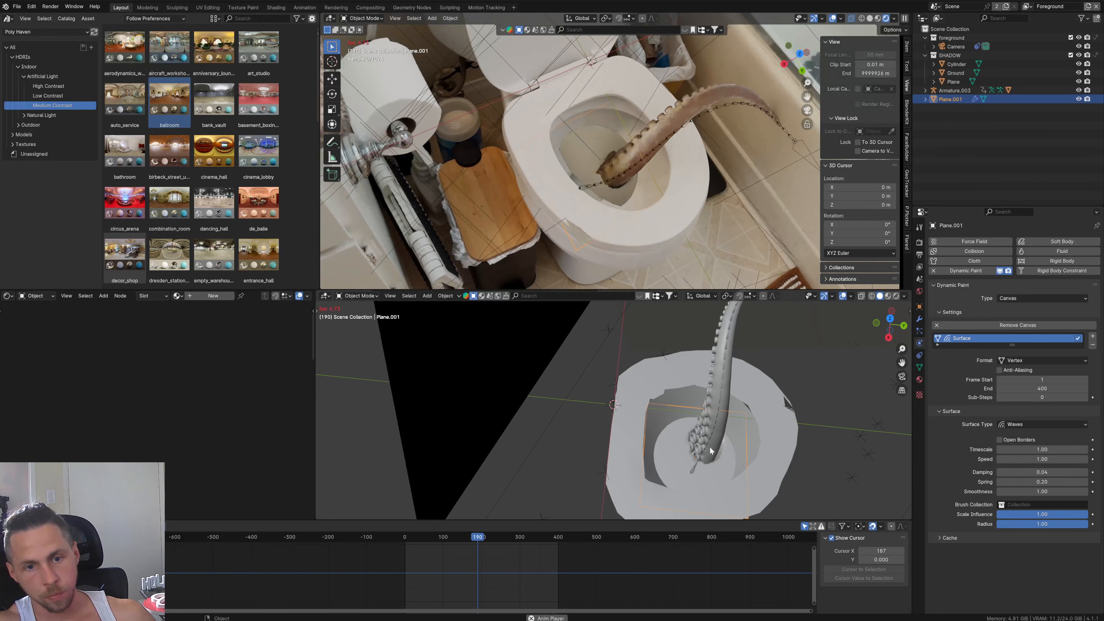
key("space")
scroll(729, 472, "up", 4)
middle_click_drag(779, 487, 667, 396, "shift")
key("space")
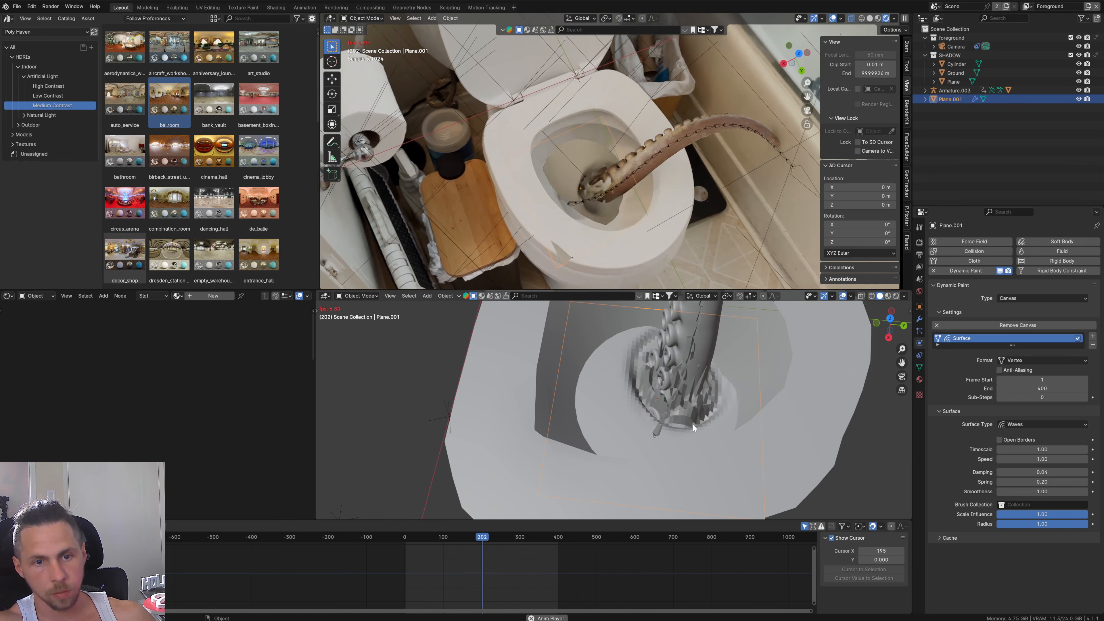
key("space")
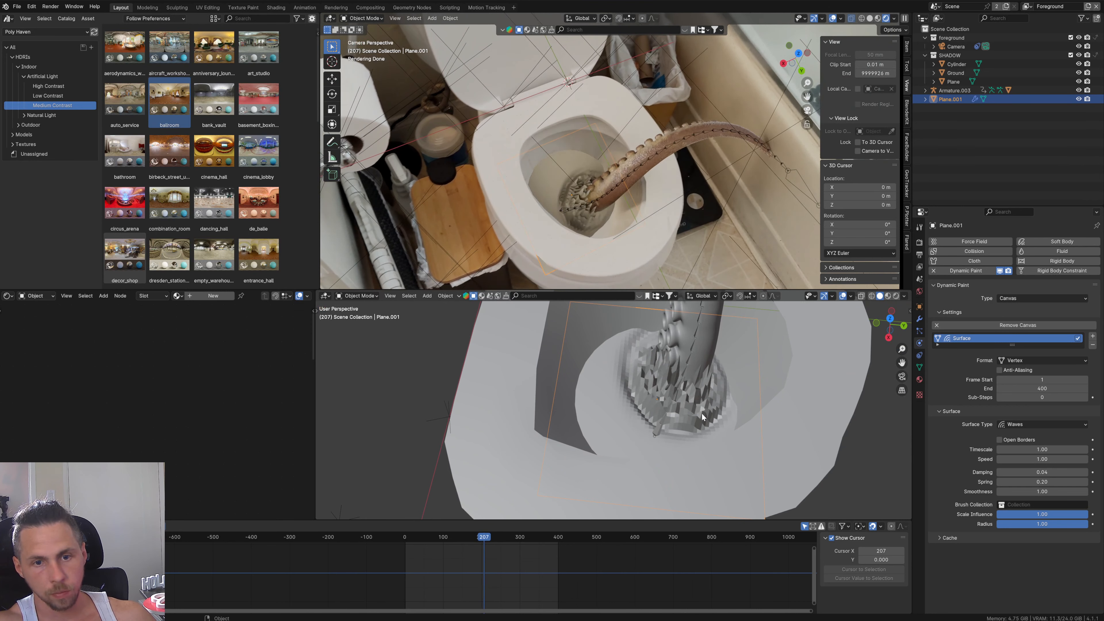
Step: Shade the water plane smooth and play the animation on to frame 219 to check the ripples
right_click(701, 412)
left_click(702, 414)
key("space")
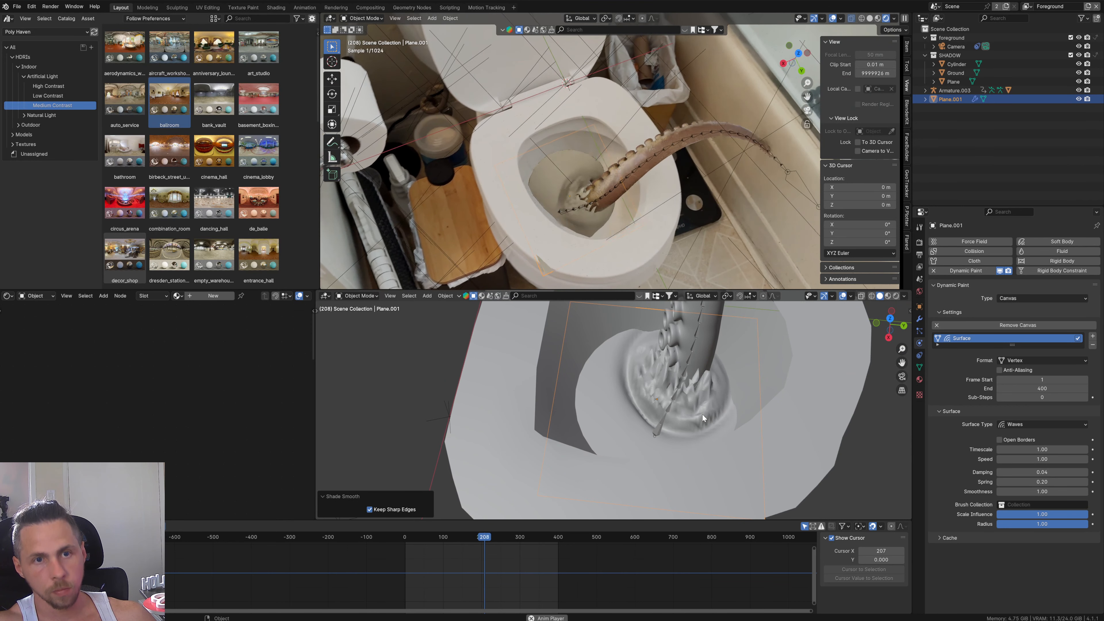
key("space")
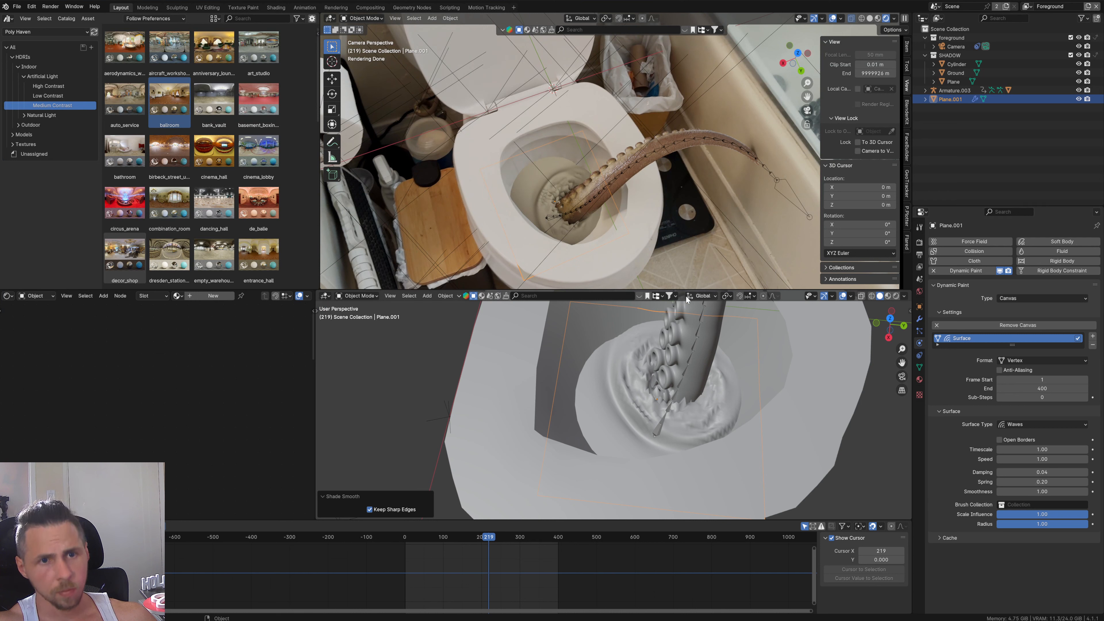
Step: Create a new material on the plane and name it "water"
left_click(213, 296)
left_click(244, 296)
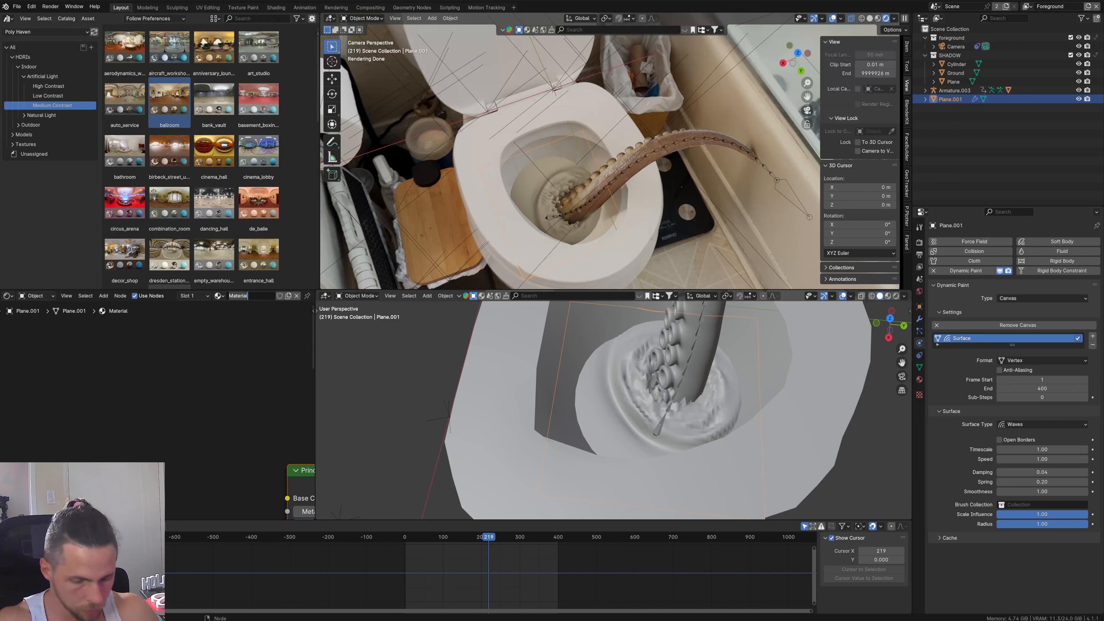
type("water")
key("Return")
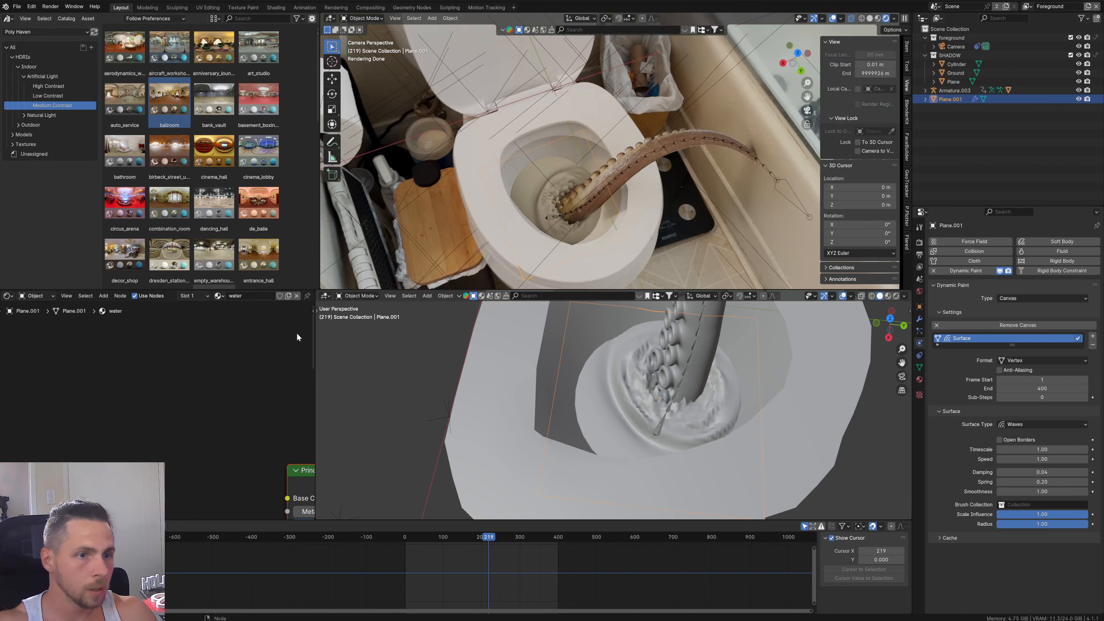
Step: Replace the water material's Principled BSDF with a Glass BSDF wired to the Surface output, and set its IOR to suit water
middle_click_drag(235, 363, 125, 326)
scroll(126, 326, "down", 3)
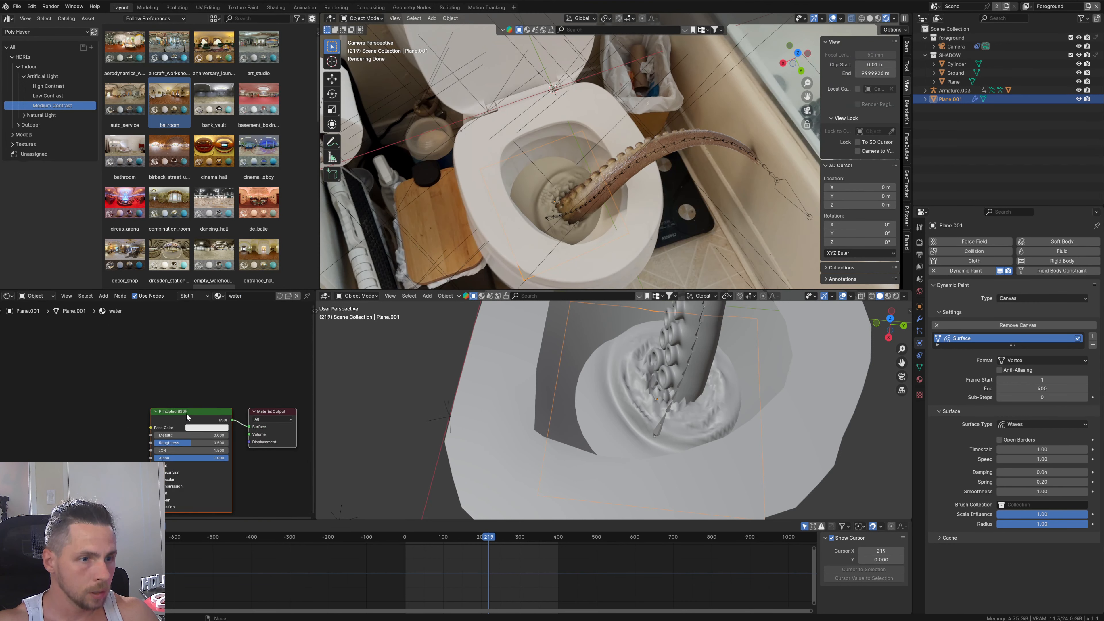
key("x")
key("shift+a")
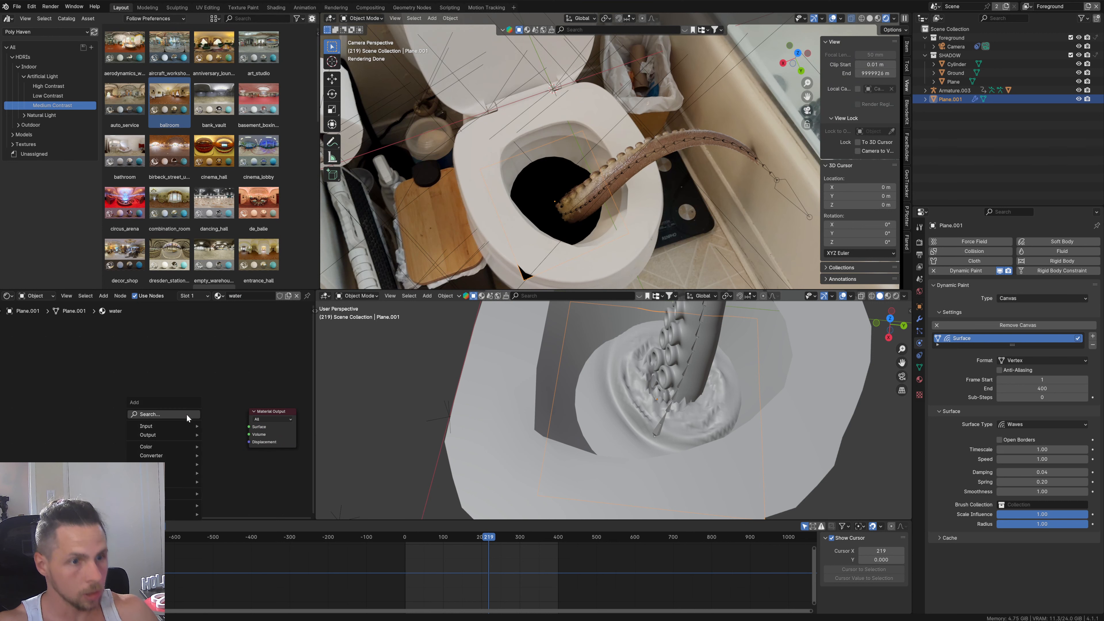
left_click(188, 417)
type("glass")
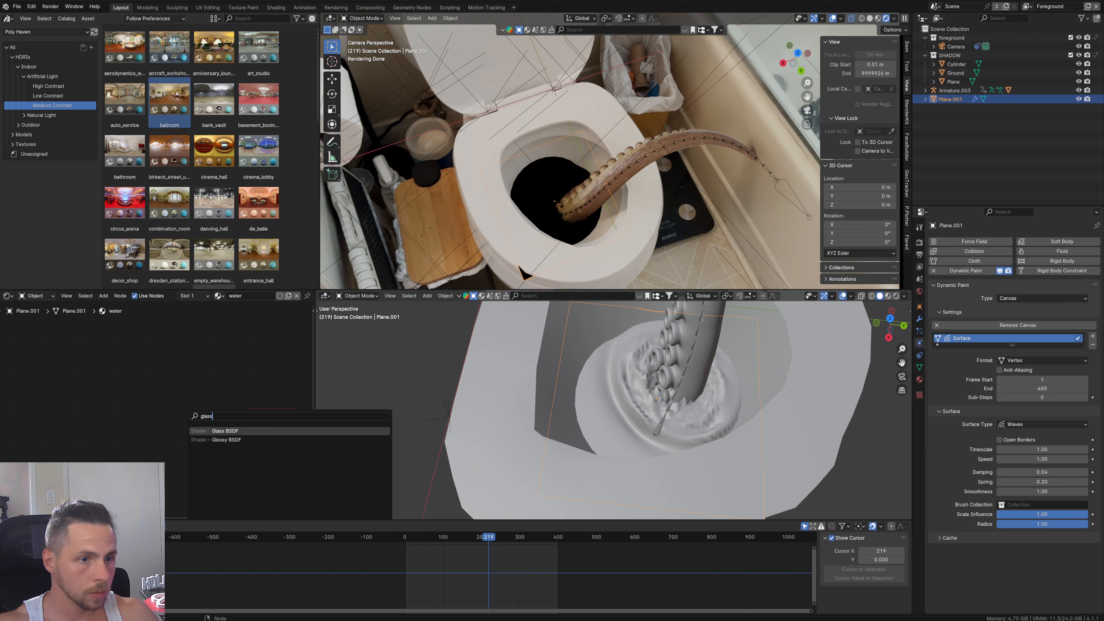
key("Return")
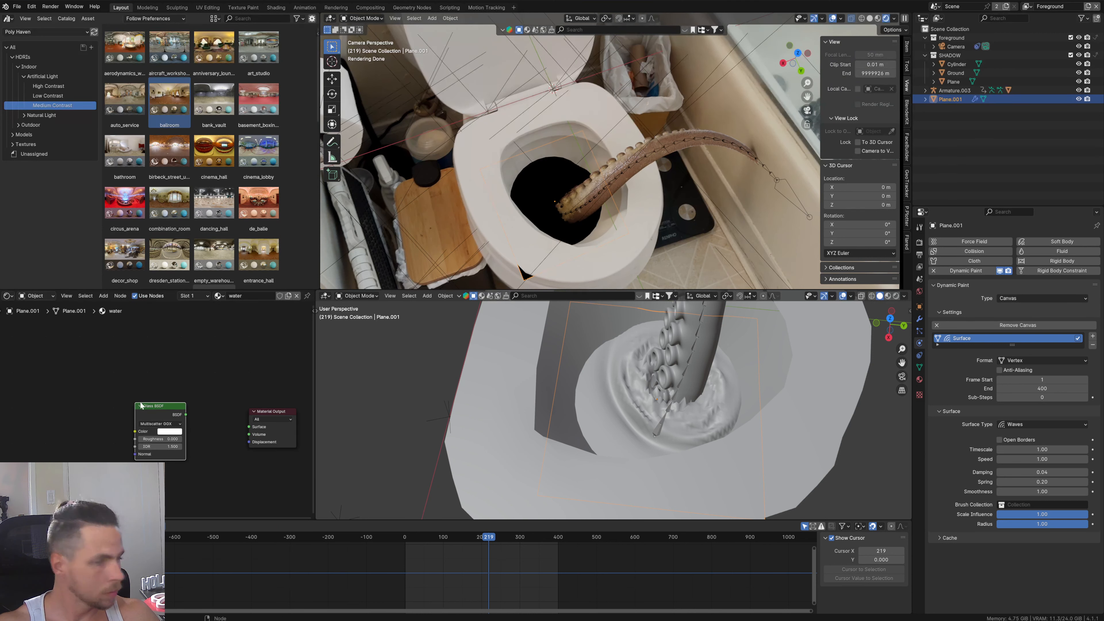
left_click_drag(185, 415, 250, 427)
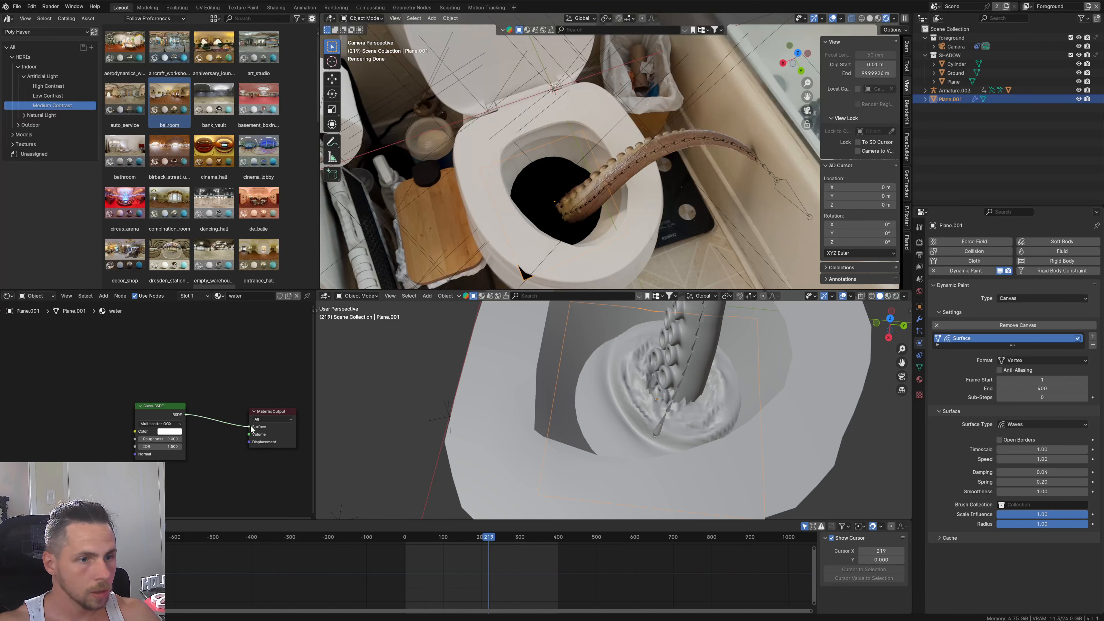
double_click(165, 447)
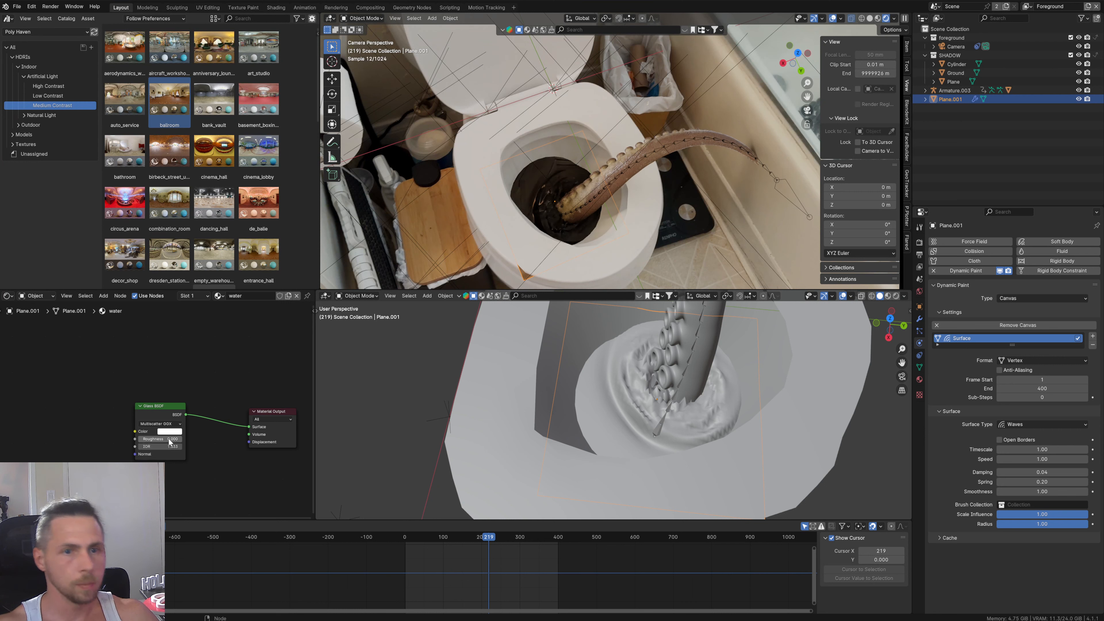
key("Return")
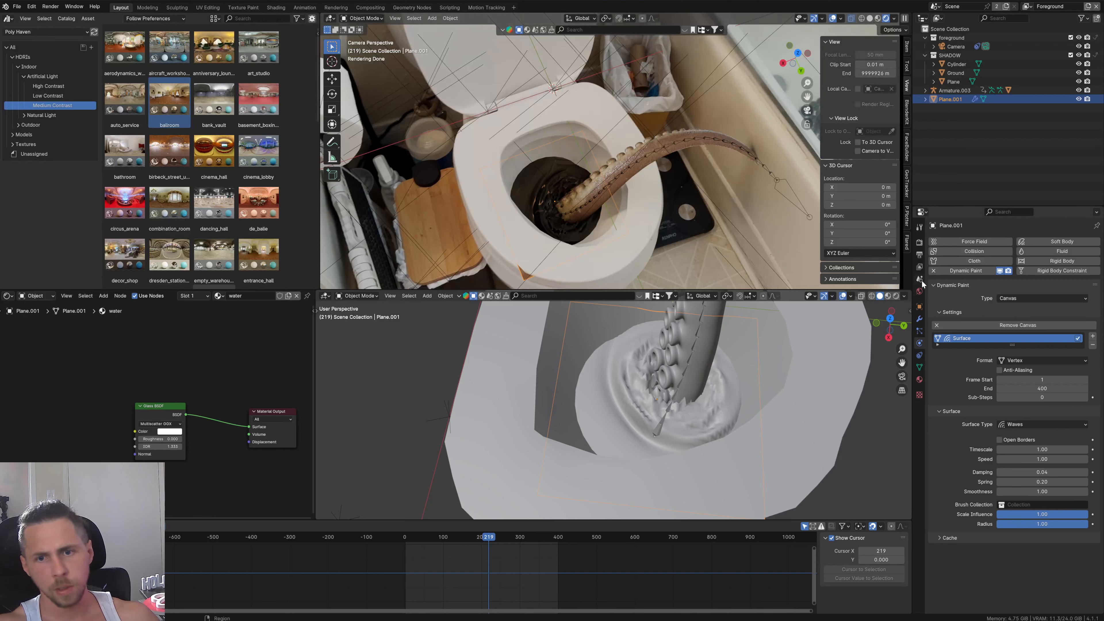
Step: Turn off Fast GI Approximation in the scene's render settings
left_click(919, 242)
scroll(961, 473, "down", 8)
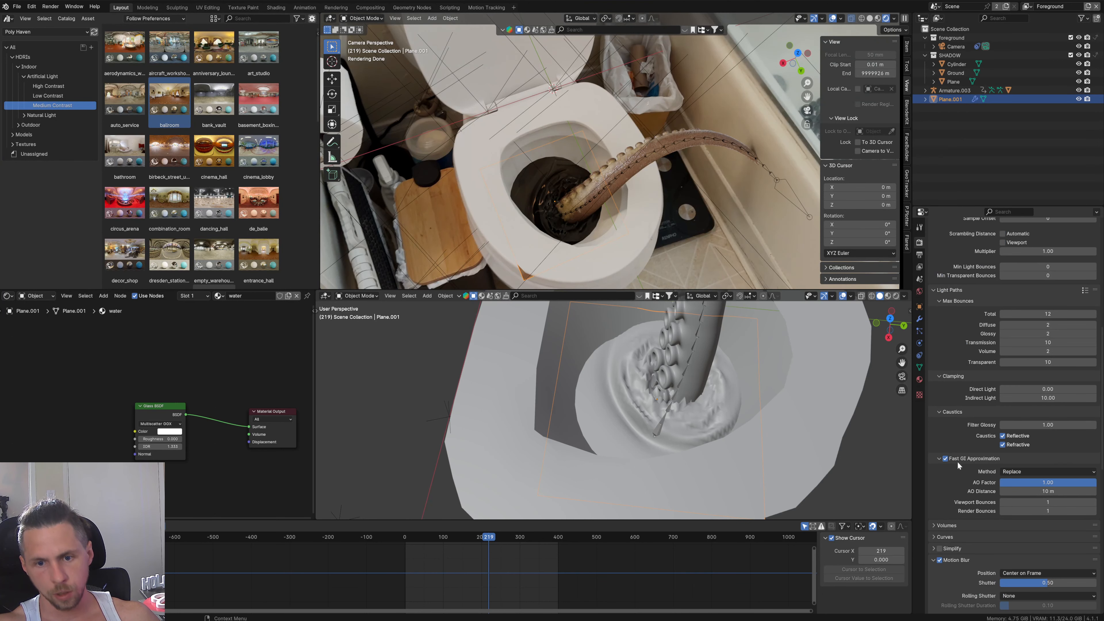
left_click(946, 459)
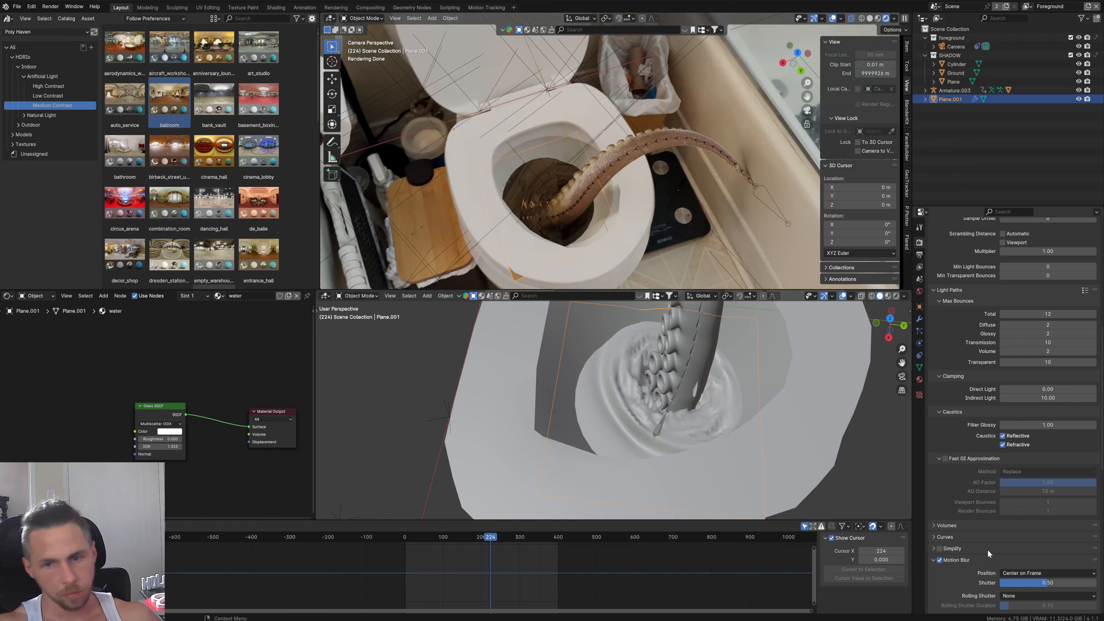
scroll(963, 465, "up", 5)
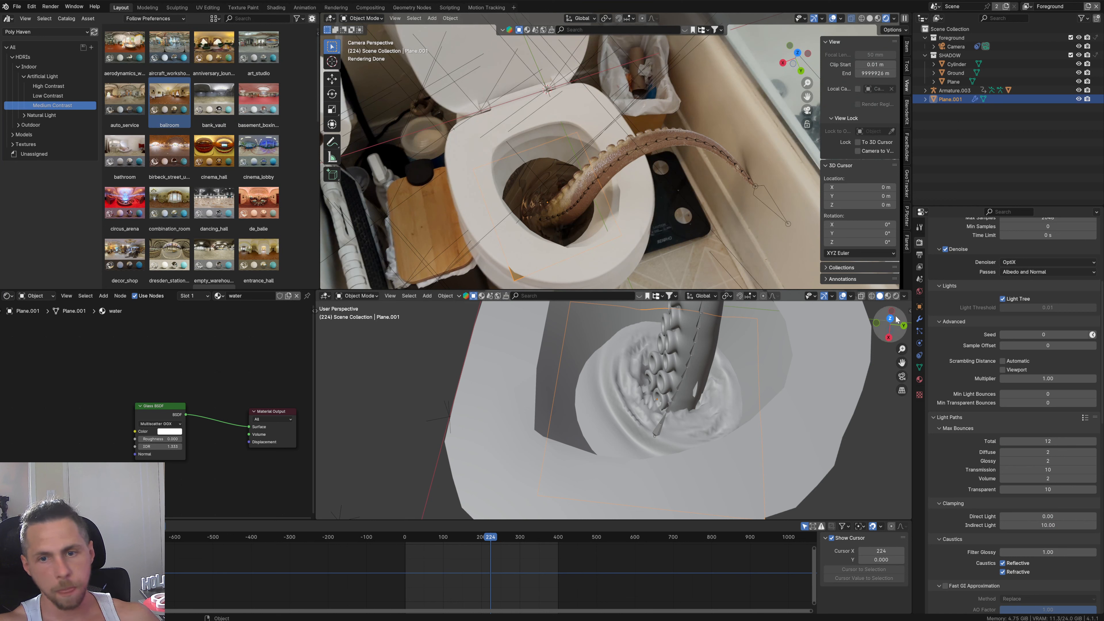
scroll(943, 439, "down", 9)
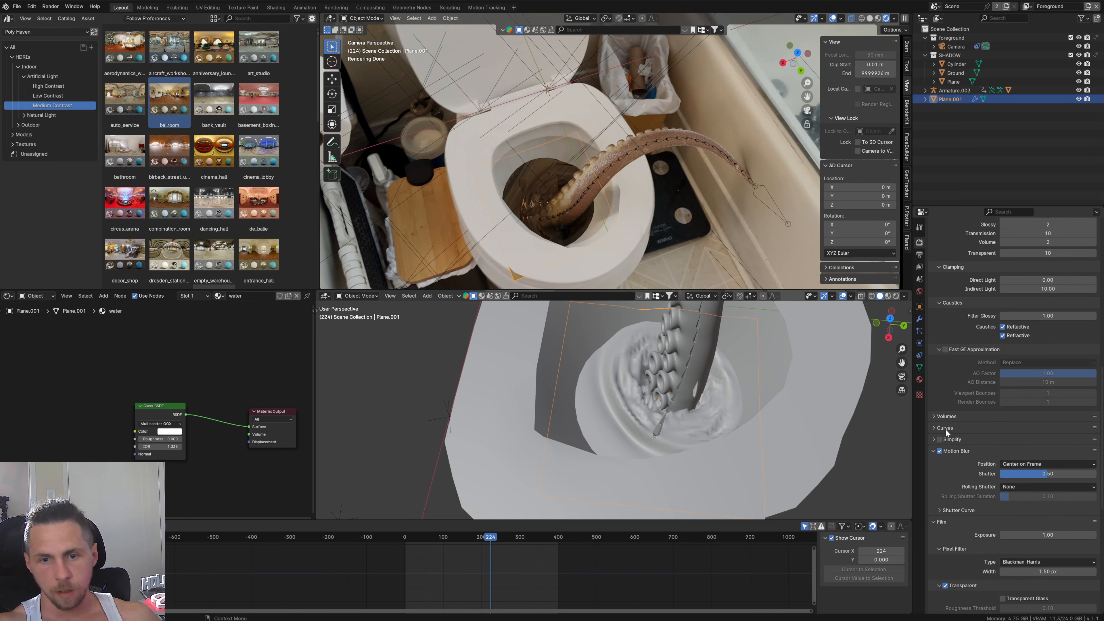
scroll(946, 429, "down", 9)
scroll(958, 473, "down", 2)
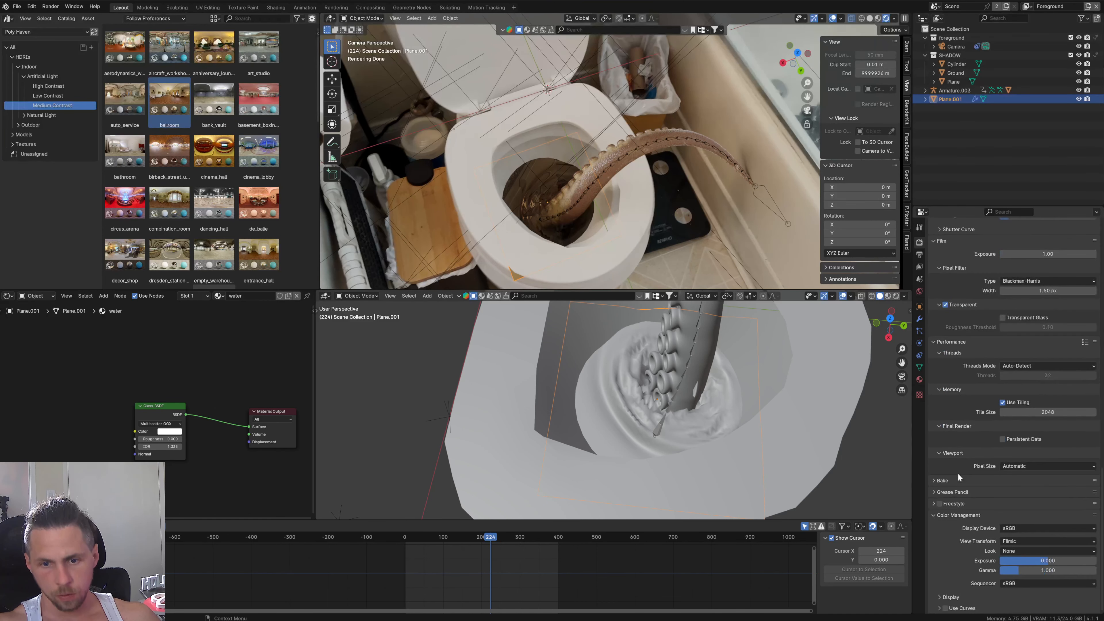
scroll(961, 460, "up", 3)
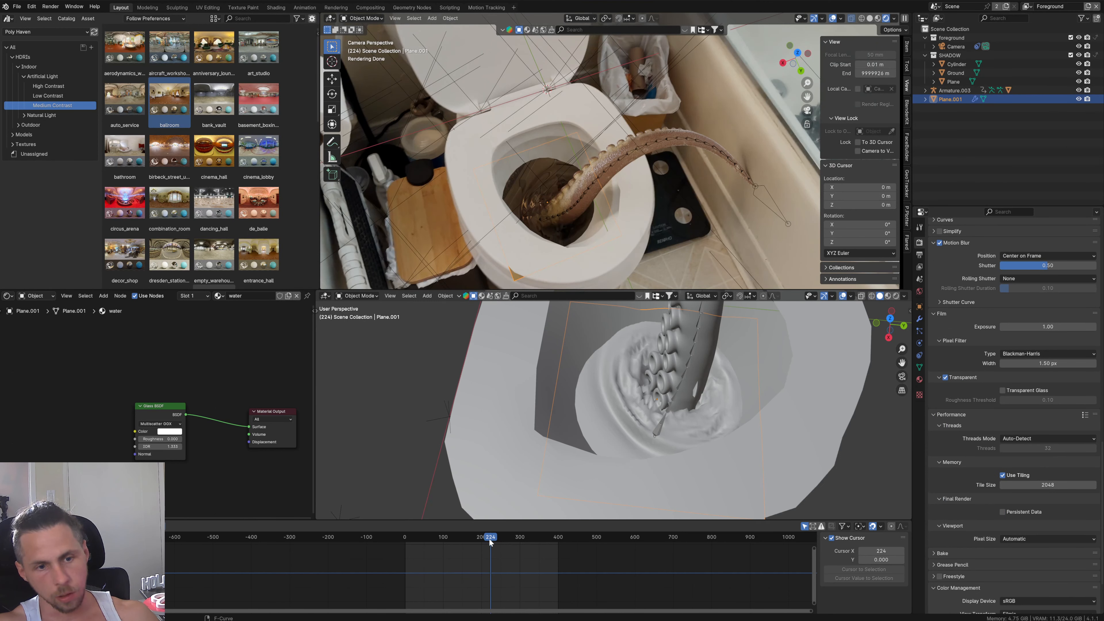
Step: Play the animation from frame 249 to frame 276 to check the glass water ripples, and open the water plane's Dynamic Paint physics settings
left_click_drag(489, 539, 500, 539)
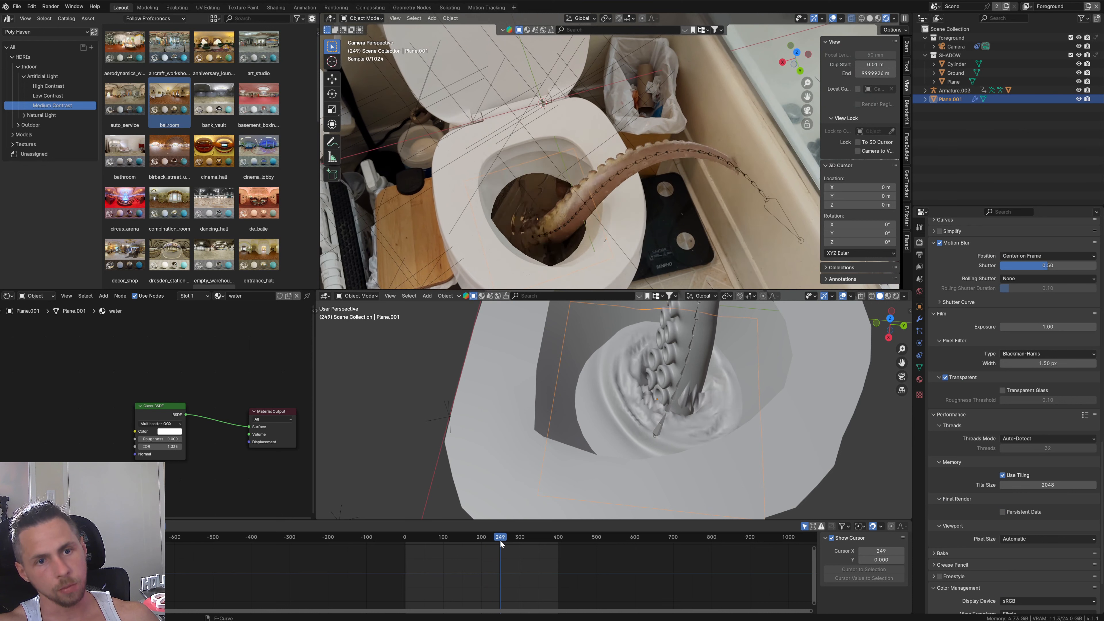
key("space")
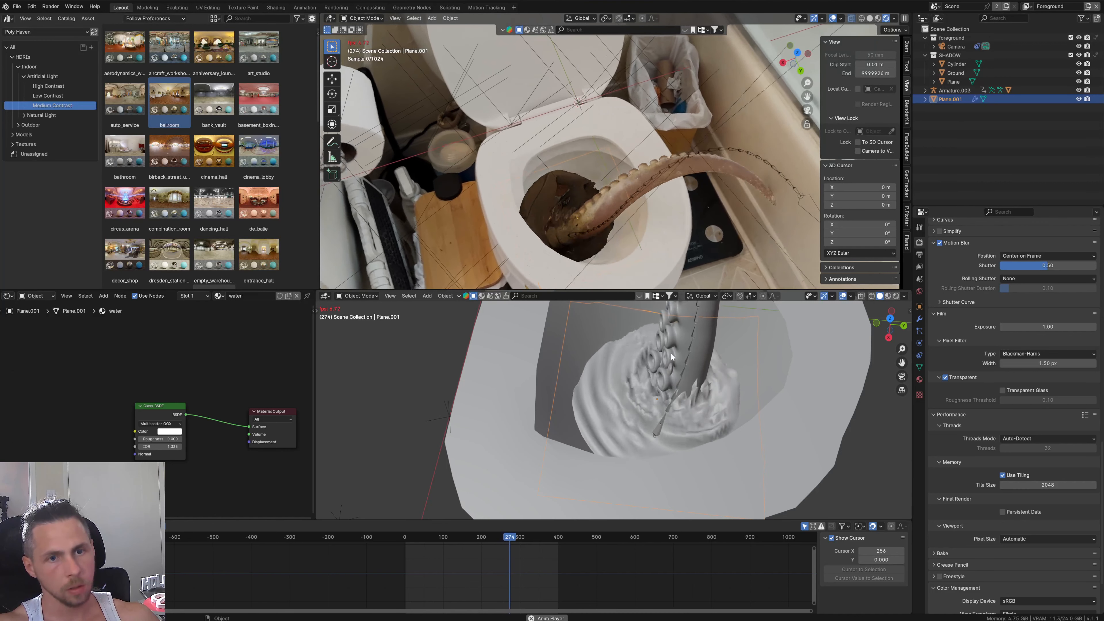
key("space")
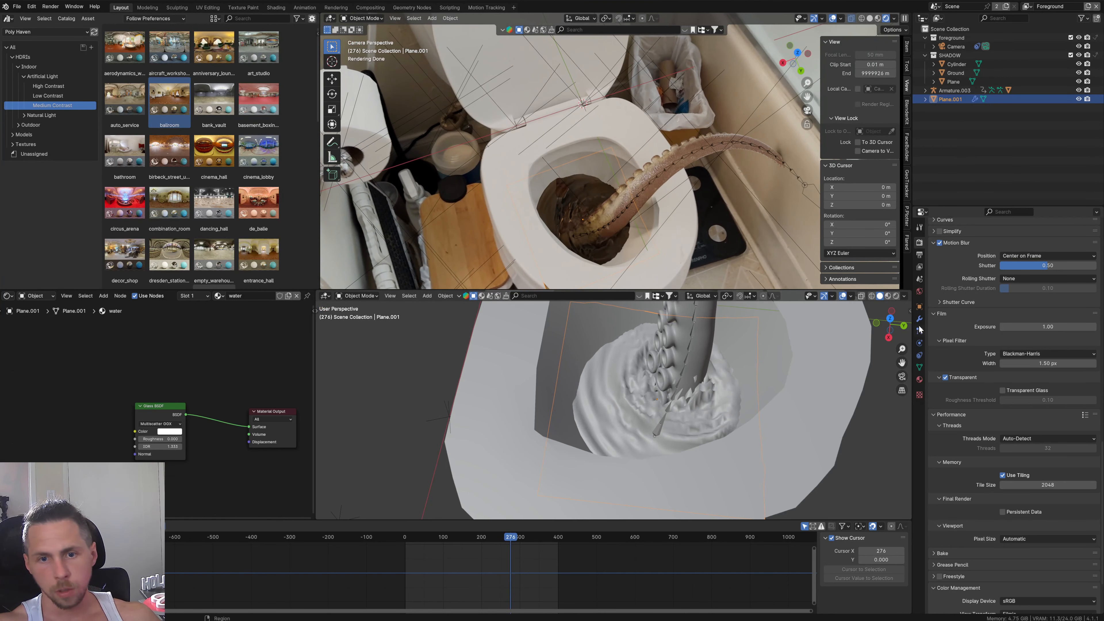
left_click(920, 343)
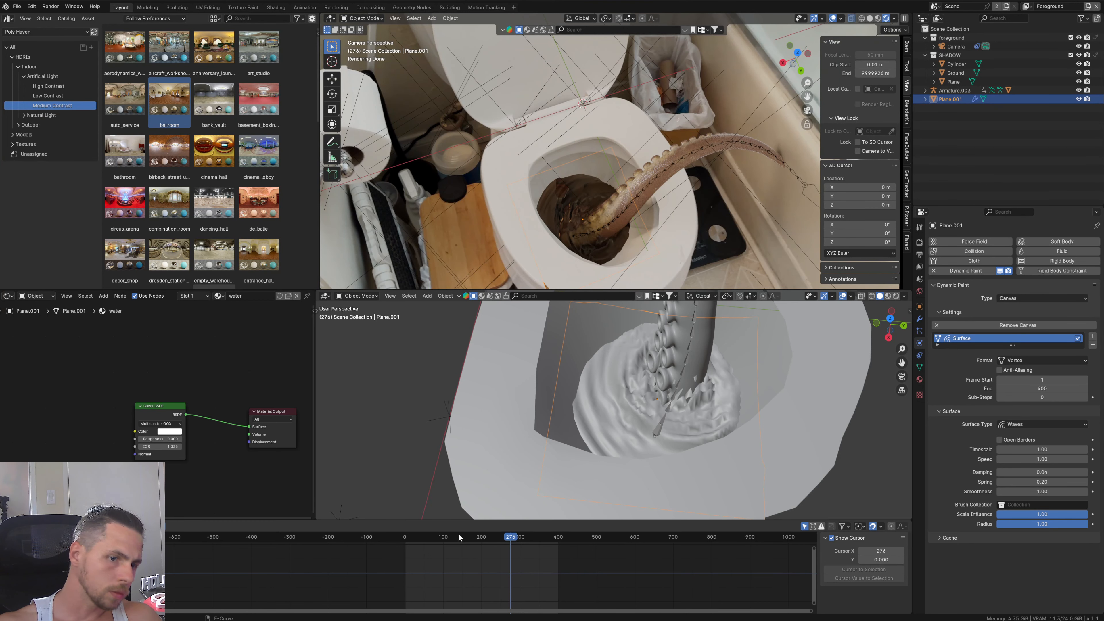
Step: Set the start frame of the Plane.001 Dynamic Paint waves surface to 105 and bake its cache
left_click(444, 539)
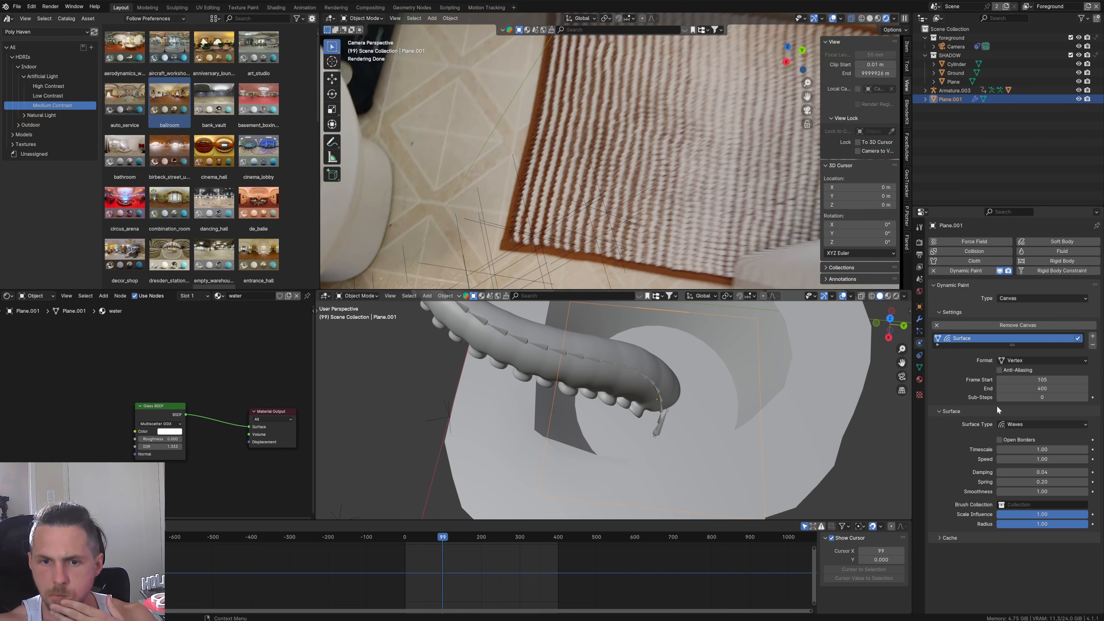
left_click(950, 537)
key("space")
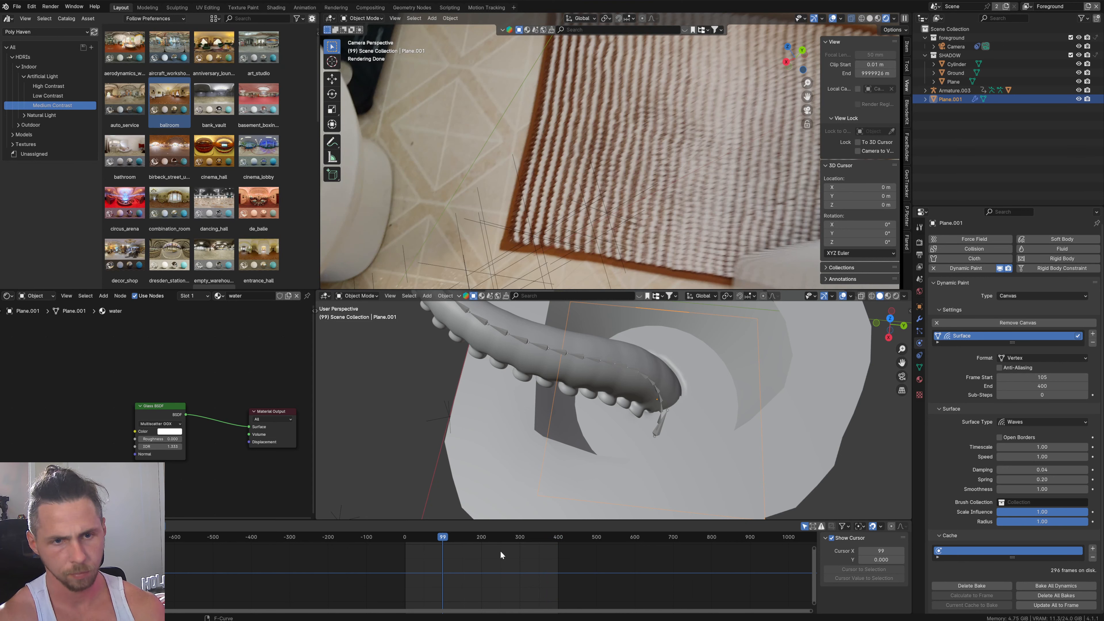
Step: Examine the water around the tentacle at frame 126 in the rendered camera view
left_click_drag(445, 540, 454, 539)
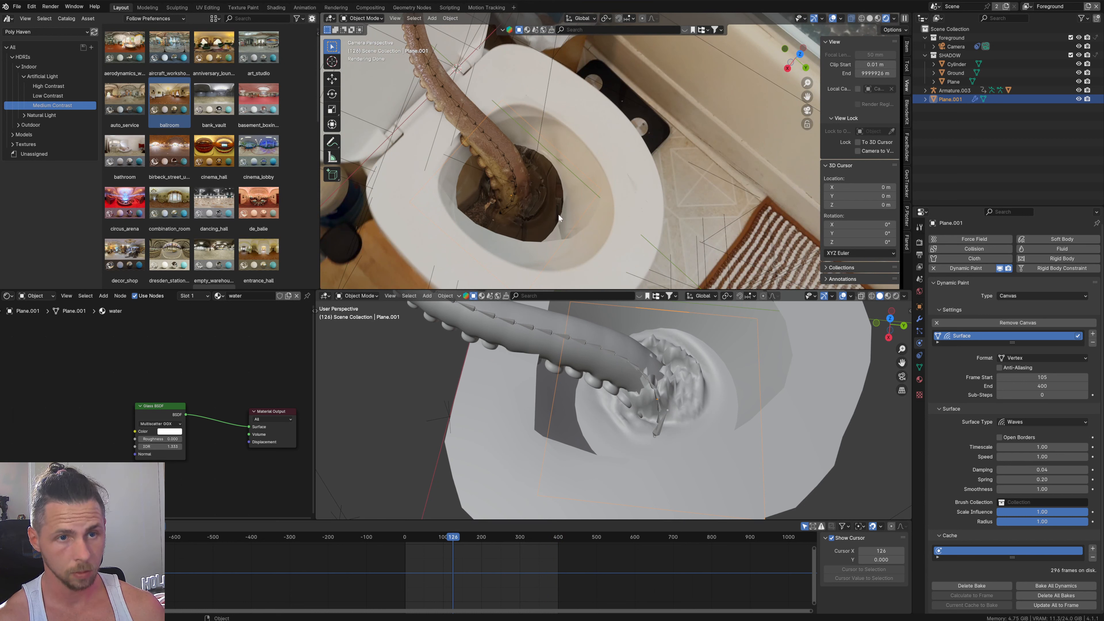
scroll(526, 221, "up", 4)
middle_click_drag(496, 234, 701, 117, "shift")
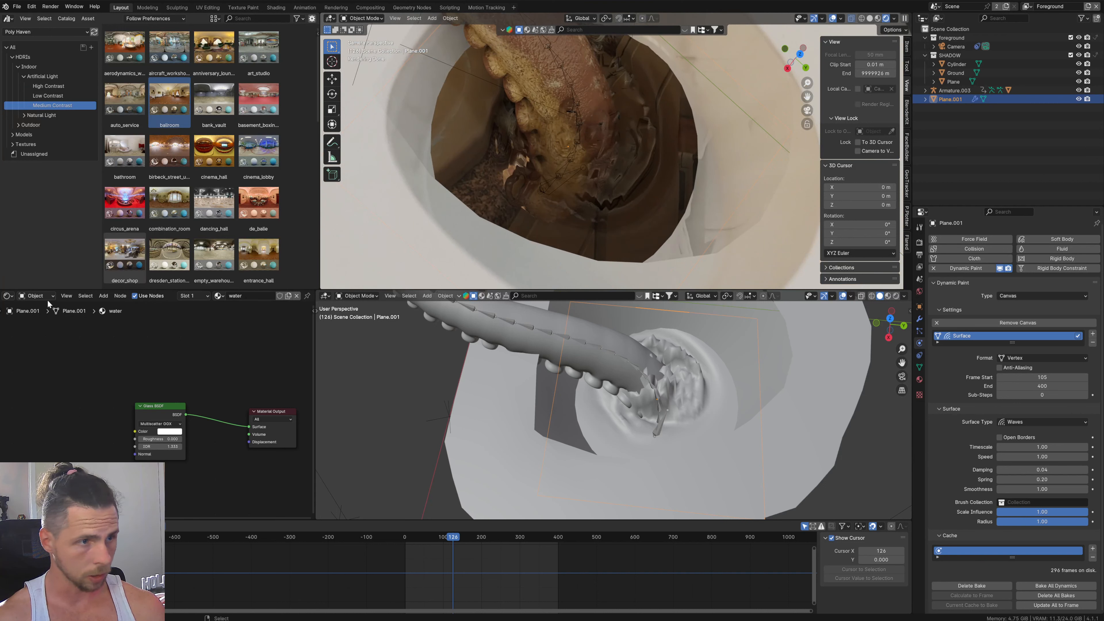
Step: Display the World shader nodes and check the ballroom node's contribution to the lighting by muting and unmuting it
left_click(35, 296)
left_click(37, 331)
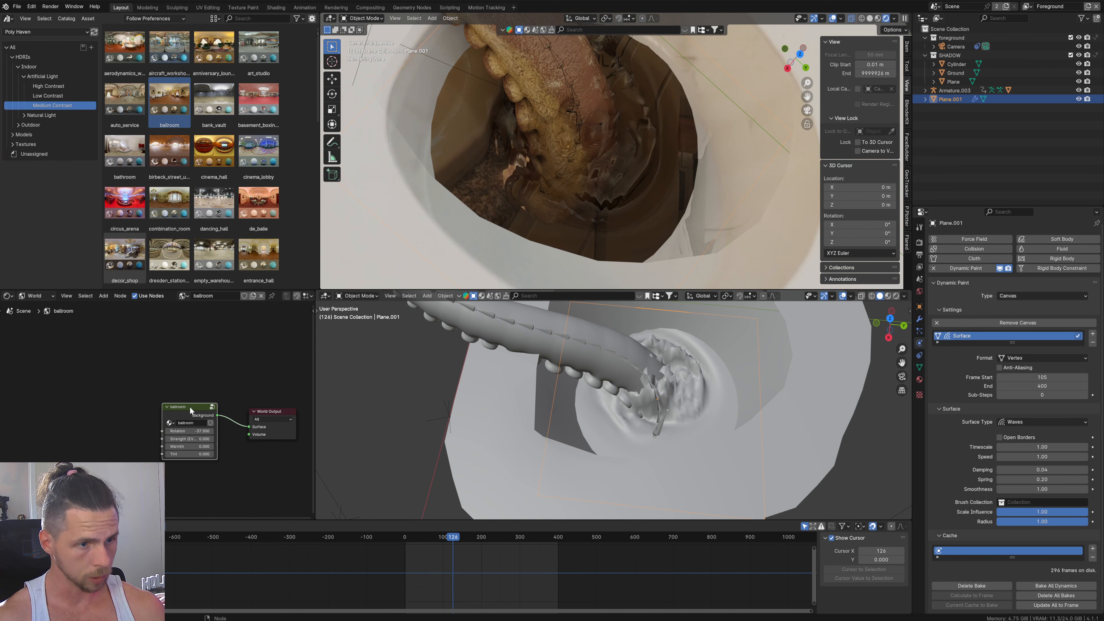
left_click(148, 416)
left_click(177, 405)
key("m")
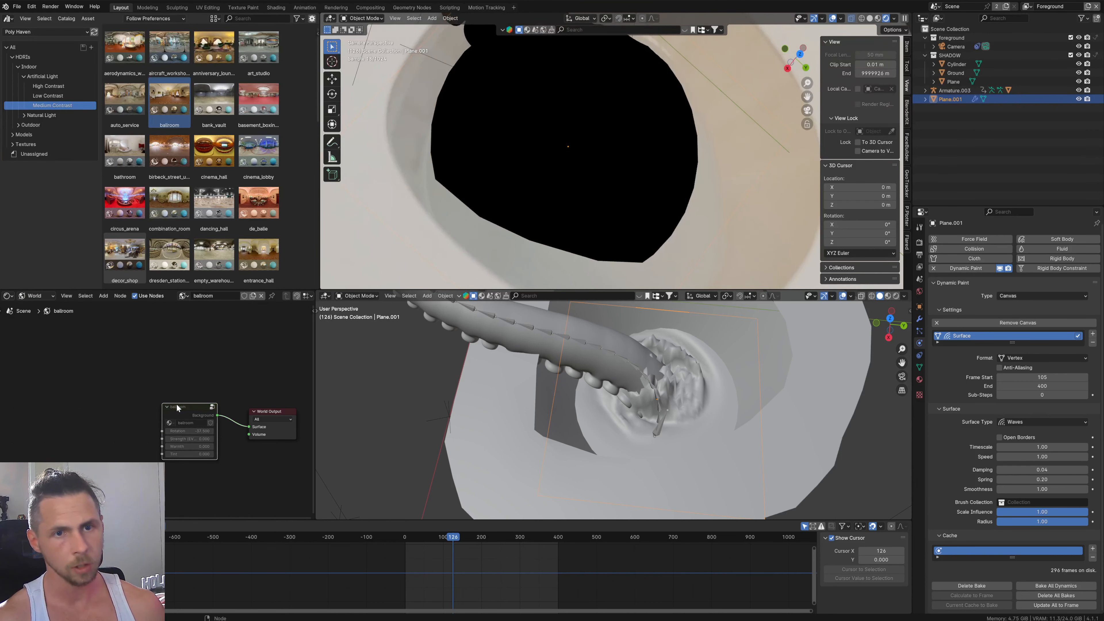
key("m")
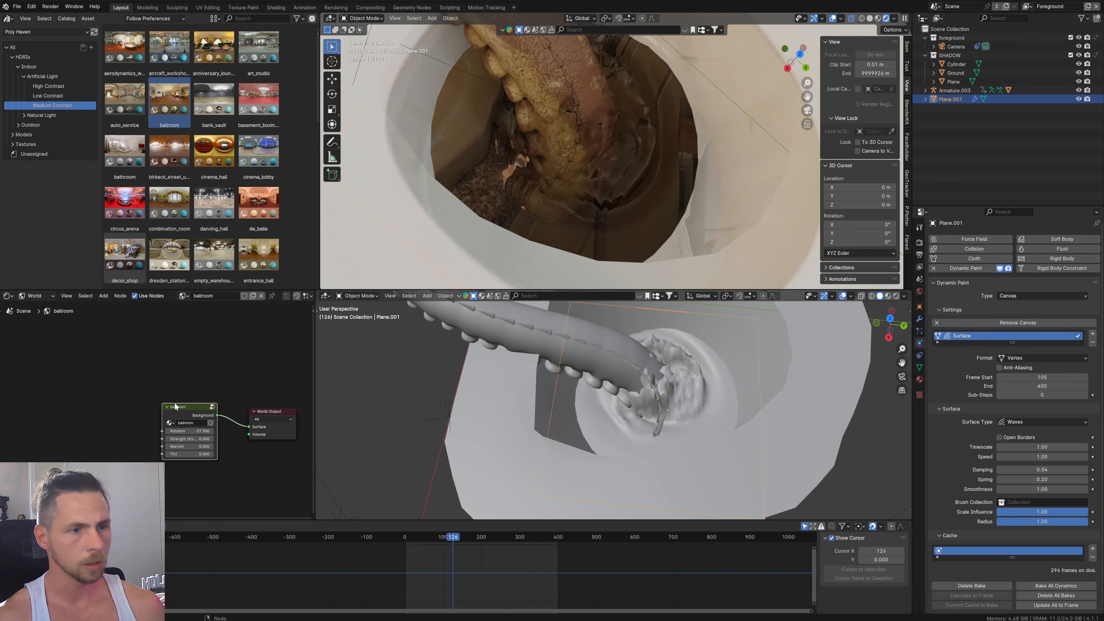
Step: Open the ballroom node group for editing and add a Light Path node above the Texture Coordinate node
key("Tab")
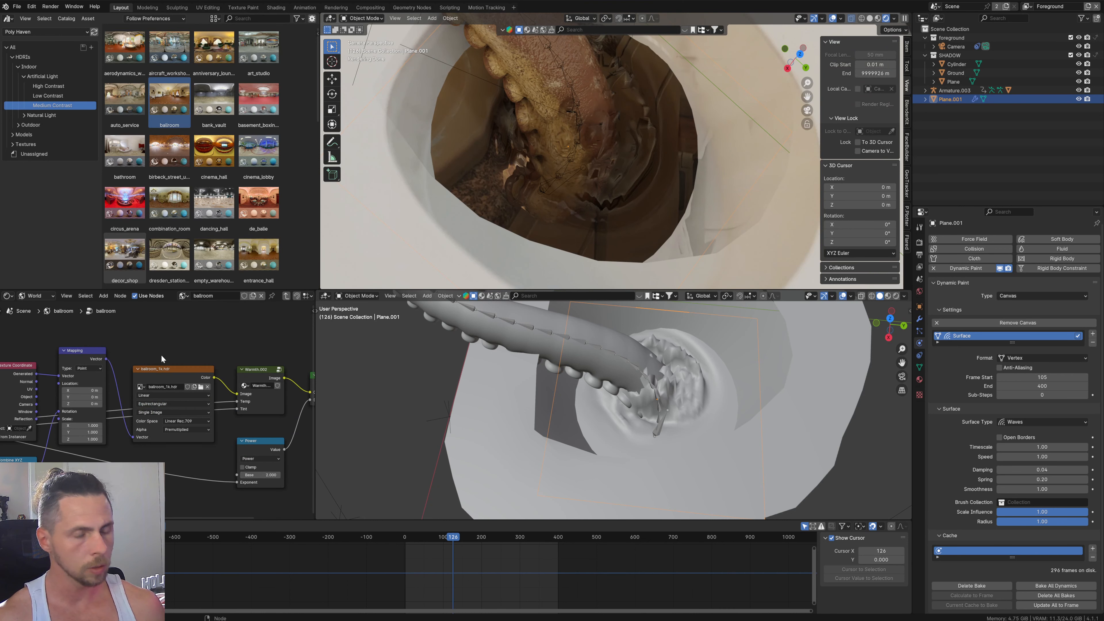
key("Home")
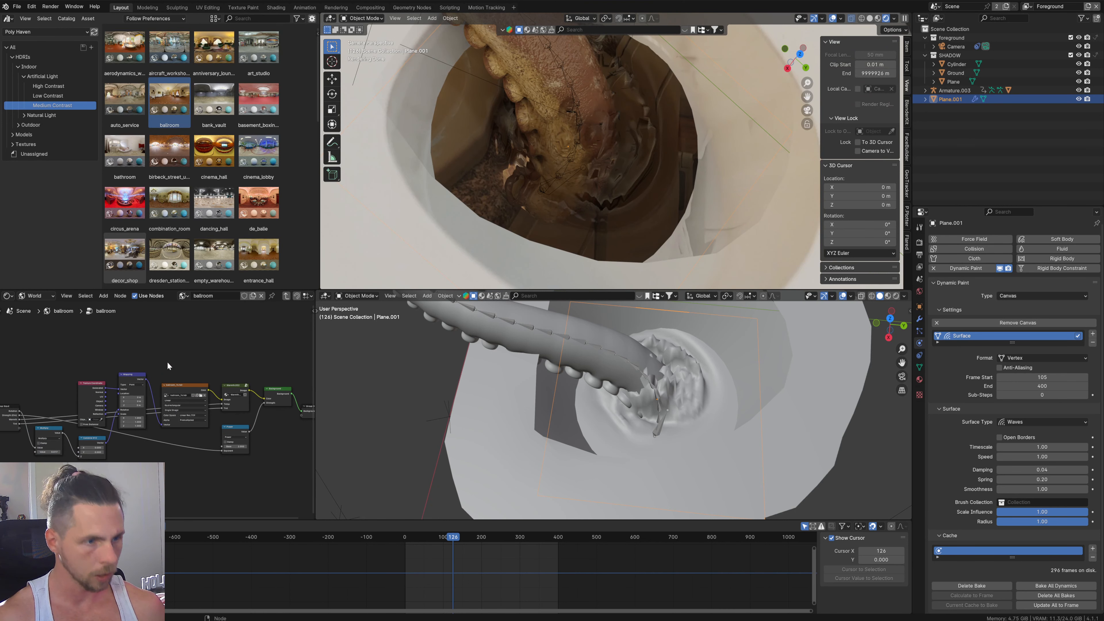
key("shift+a")
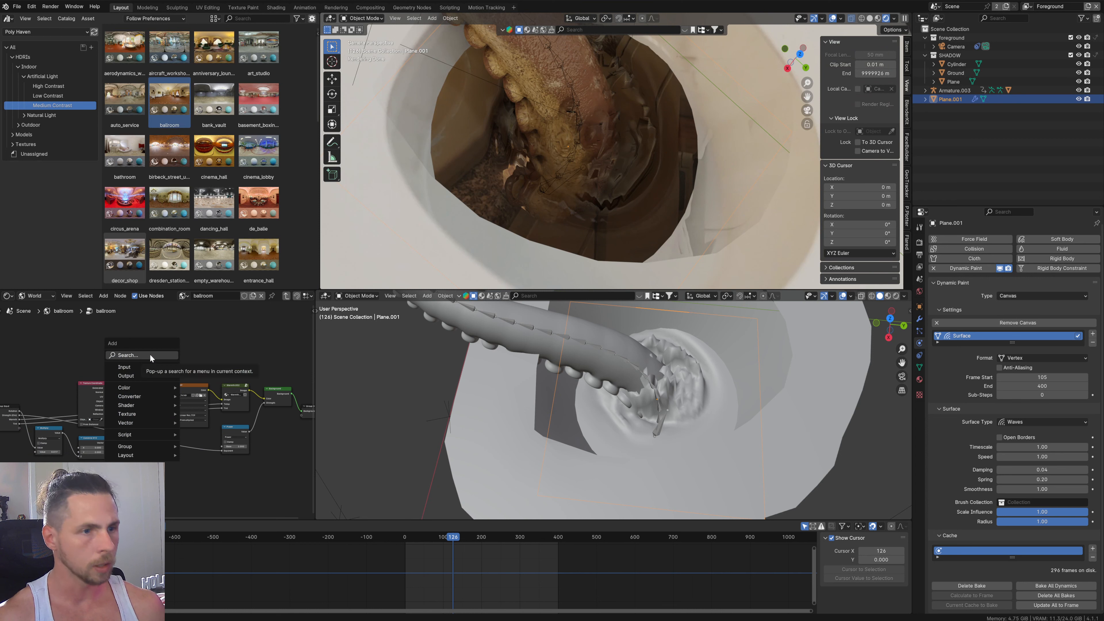
left_click(150, 355)
type("li")
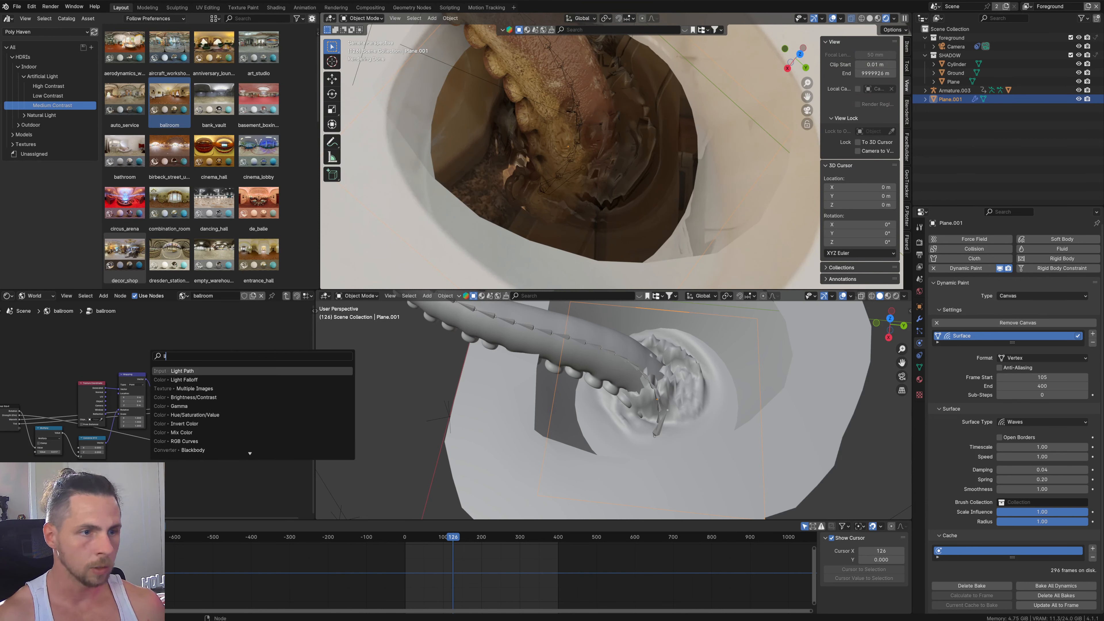
key("Return")
left_click(61, 338)
Step: Add a Mix Color node above the ballroom environment texture
scroll(80, 358, "up", 5)
middle_click_drag(96, 363, 165, 381)
left_click(190, 336)
key("shift+a")
left_click(190, 336)
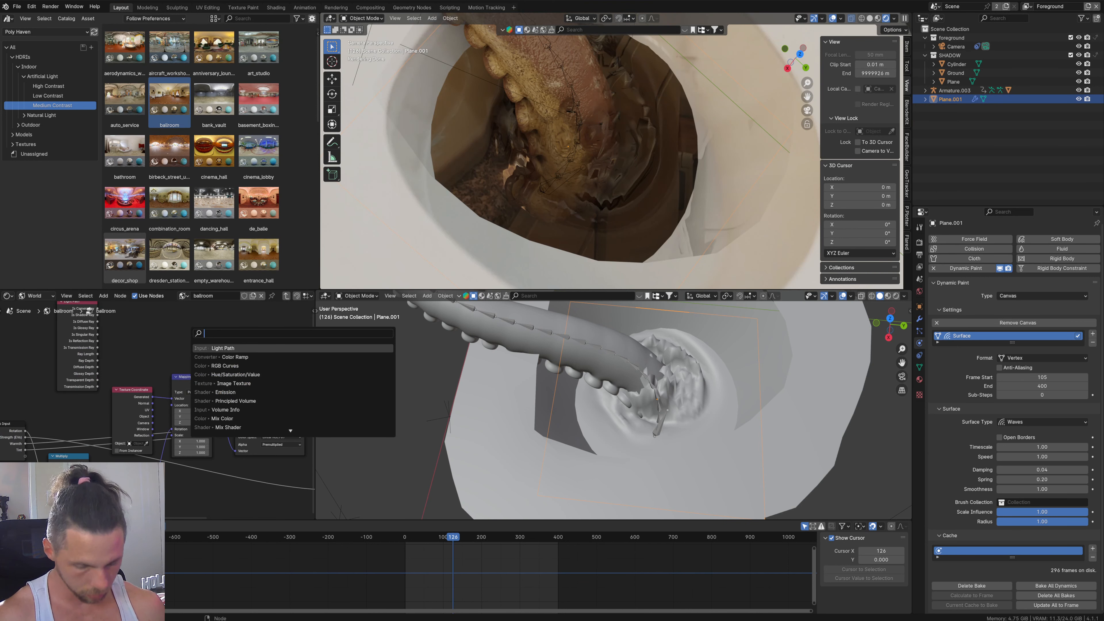
type("mix")
left_click(209, 356)
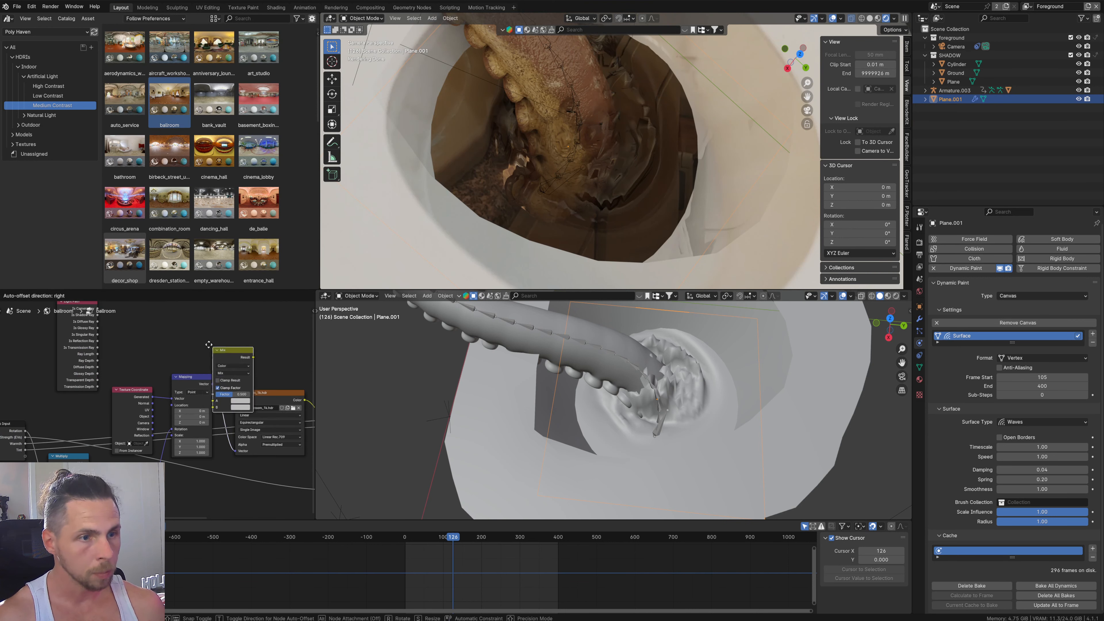
left_click(207, 363)
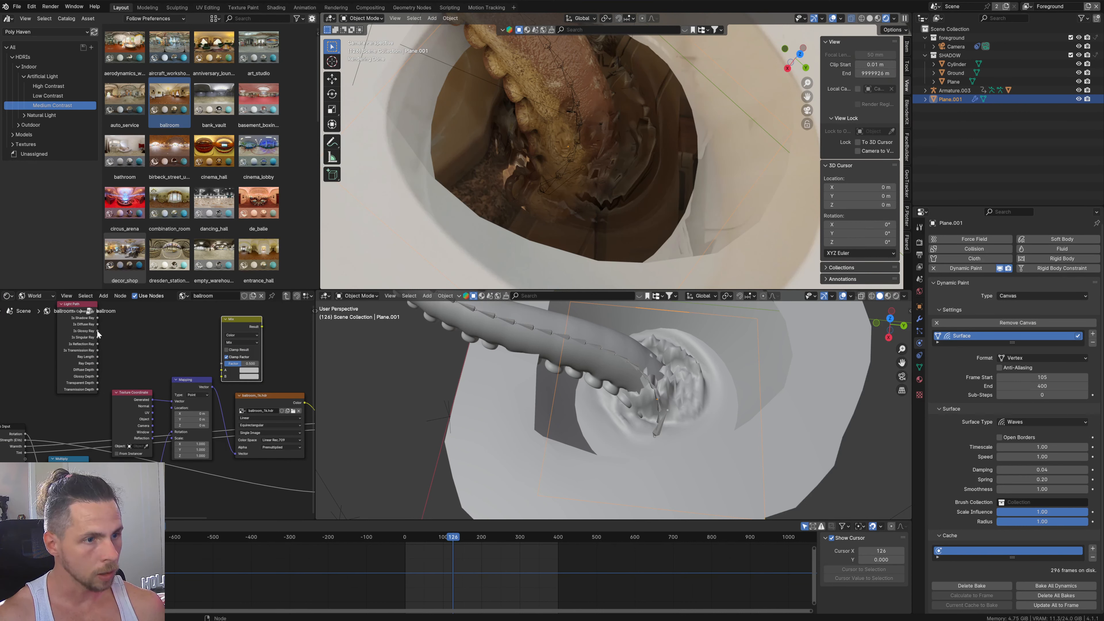
Step: Link Is Glossy Ray to the Mix factor, the environment texture's Color to input A, and the Mix result to the Warmth node's Image input
left_click_drag(97, 331, 108, 334)
left_click_drag(200, 354, 222, 364)
middle_click_drag(255, 412, 151, 390)
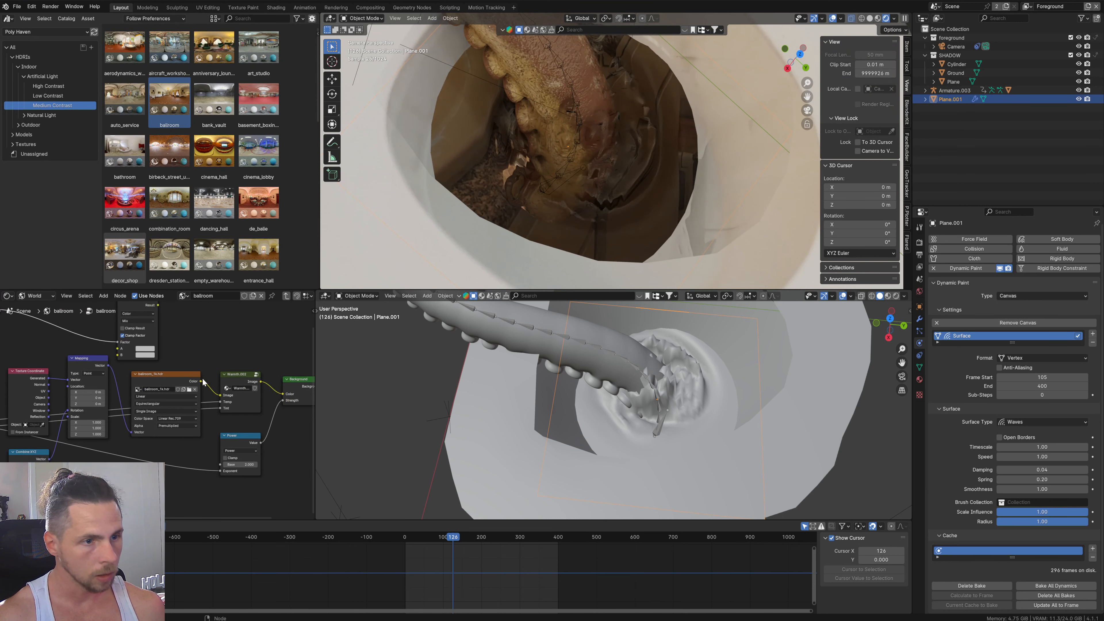
left_click_drag(201, 381, 117, 349)
middle_click_drag(130, 348, 135, 360)
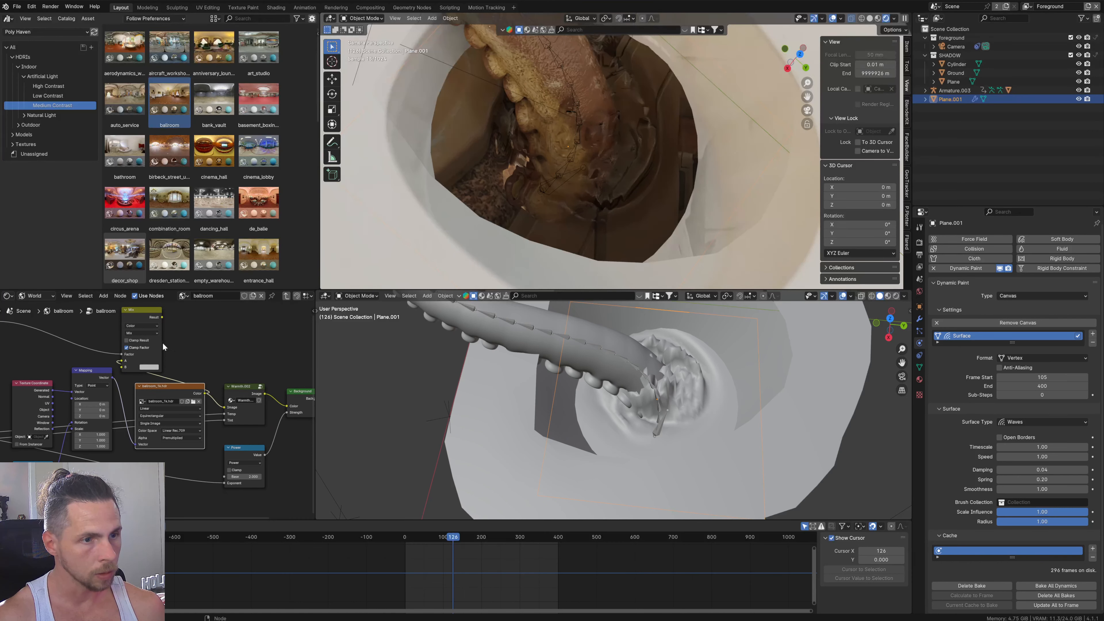
left_click_drag(162, 318, 223, 408)
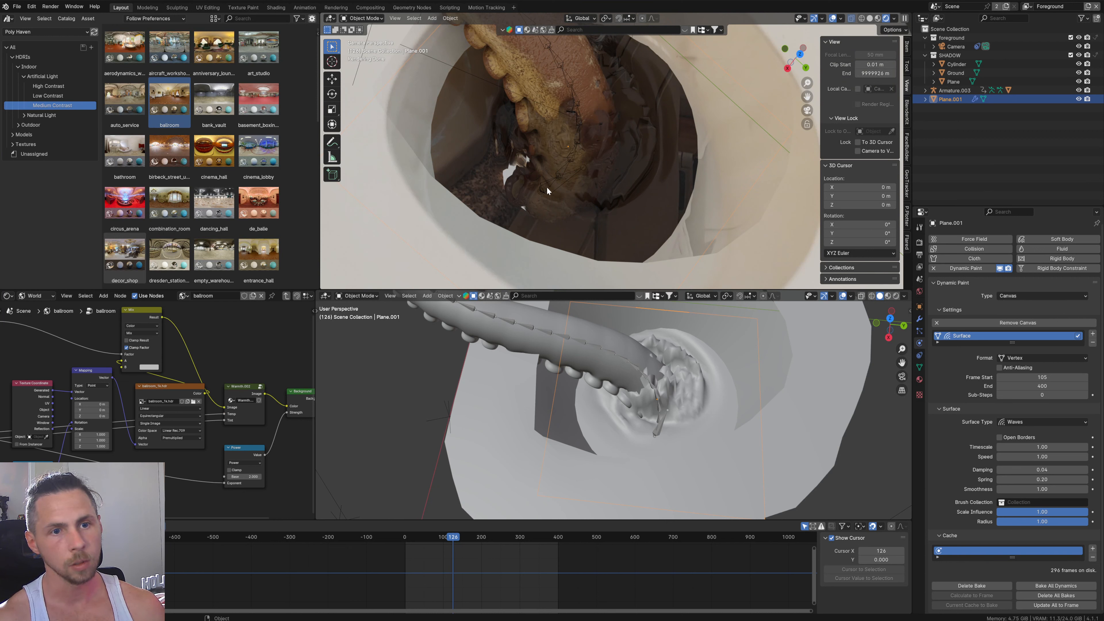
Step: Compare the camera render with and without the Plane.001 water surface by toggling its viewport visibility
left_click(1079, 99)
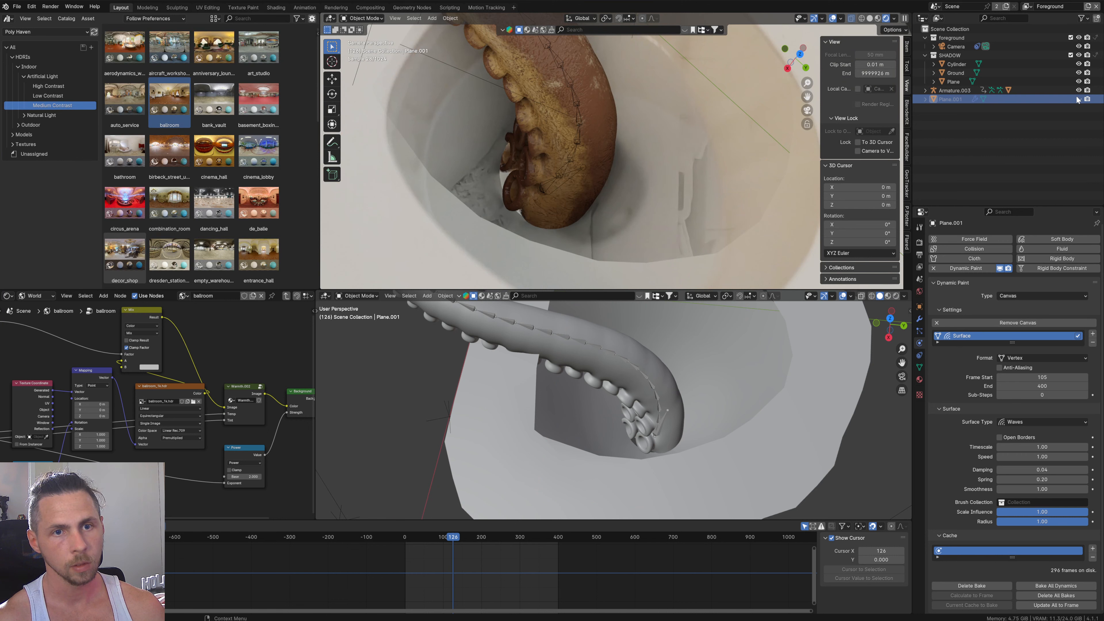
left_click(1079, 99)
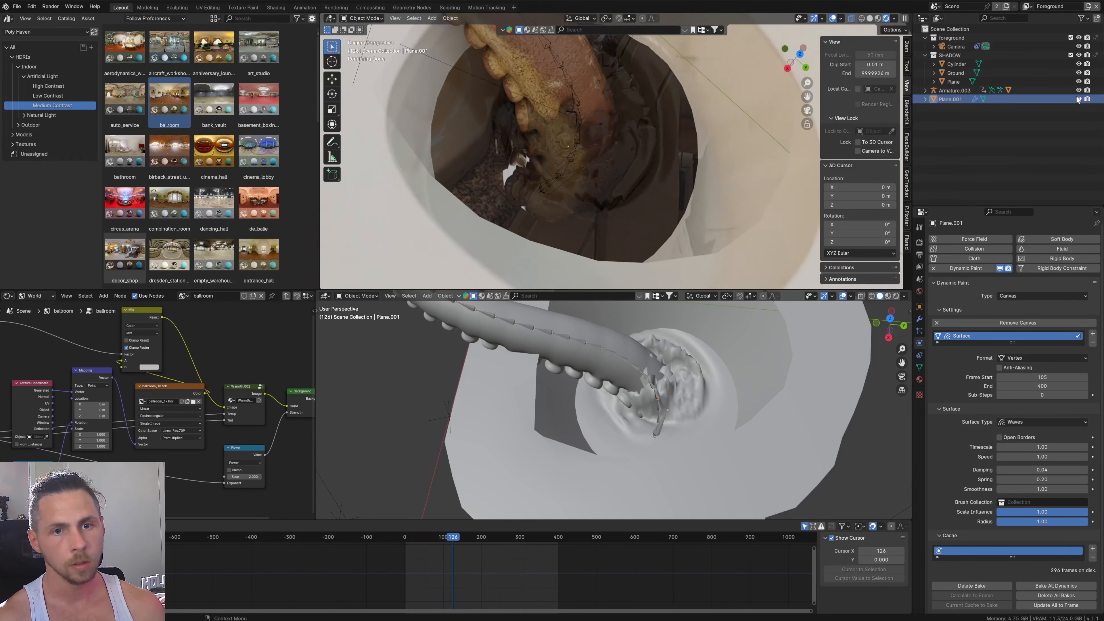
left_click(1079, 99)
left_click(1079, 99)
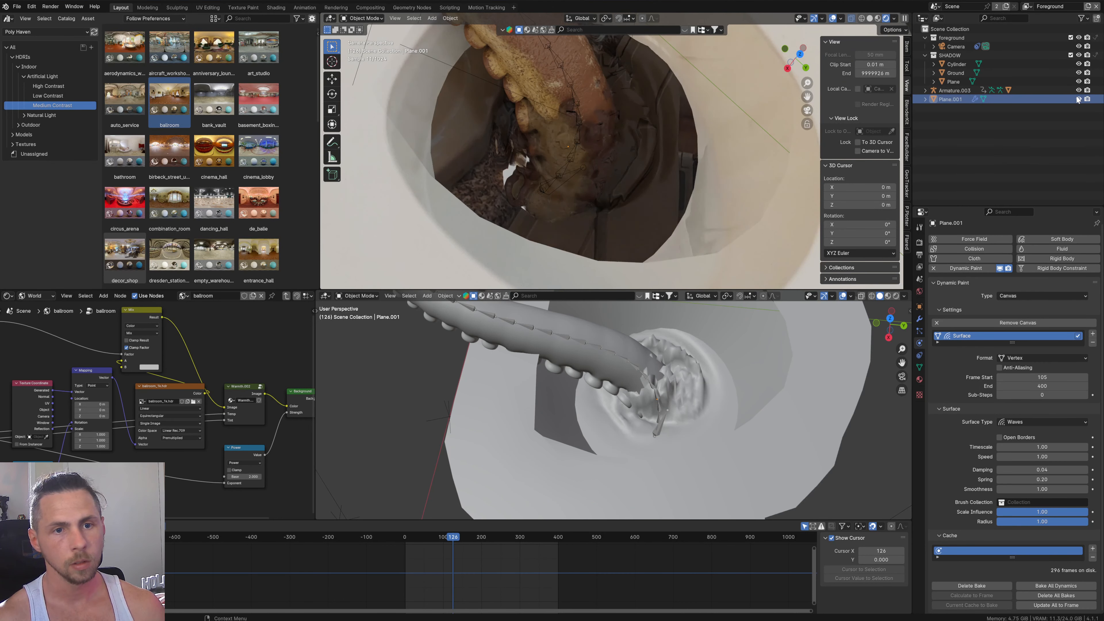
left_click(1078, 100)
left_click(1078, 99)
scroll(718, 190, "down", 3)
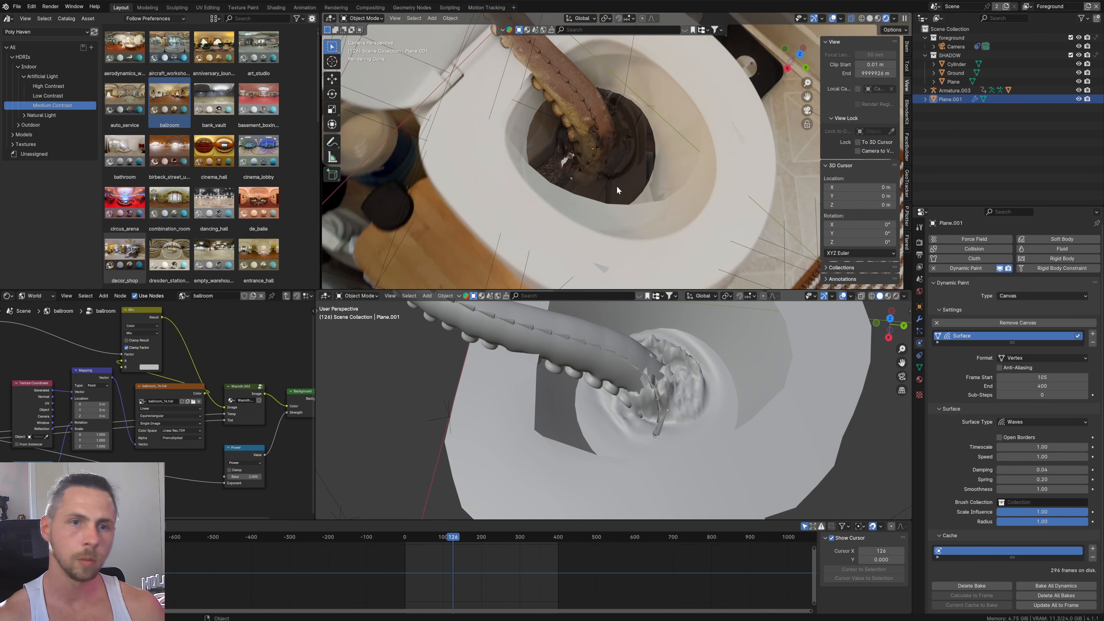
left_click(1079, 100)
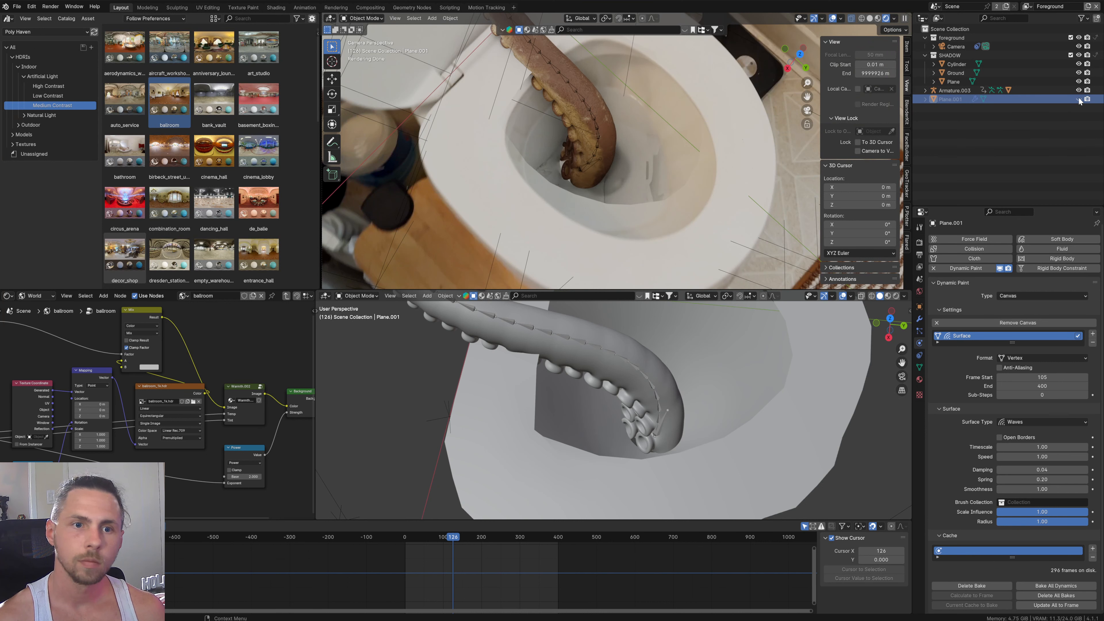
left_click(1079, 99)
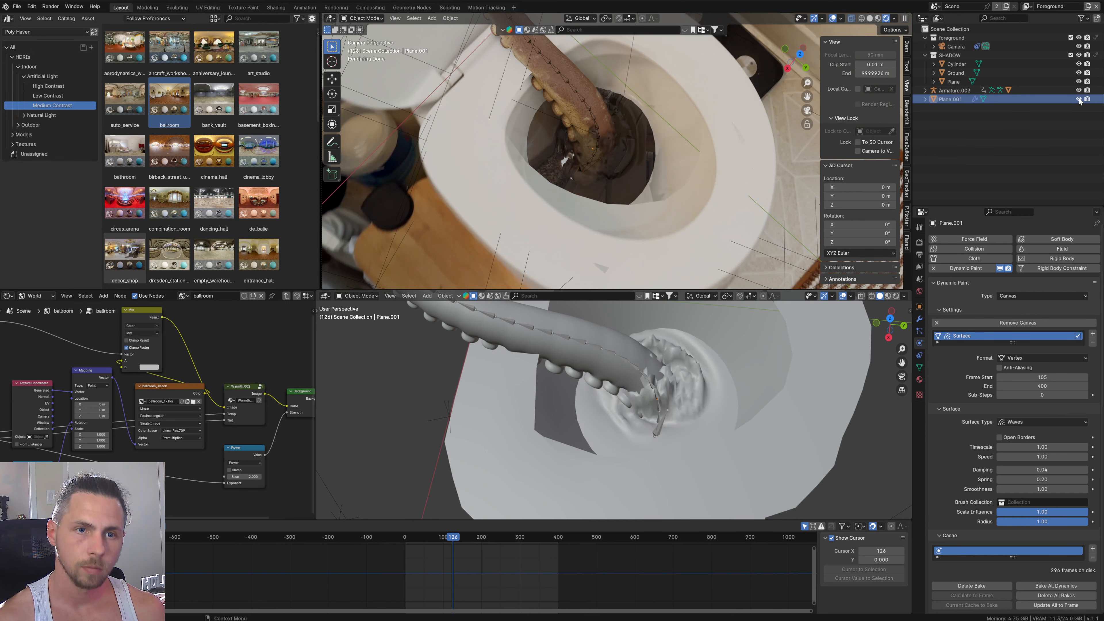
left_click(1079, 100)
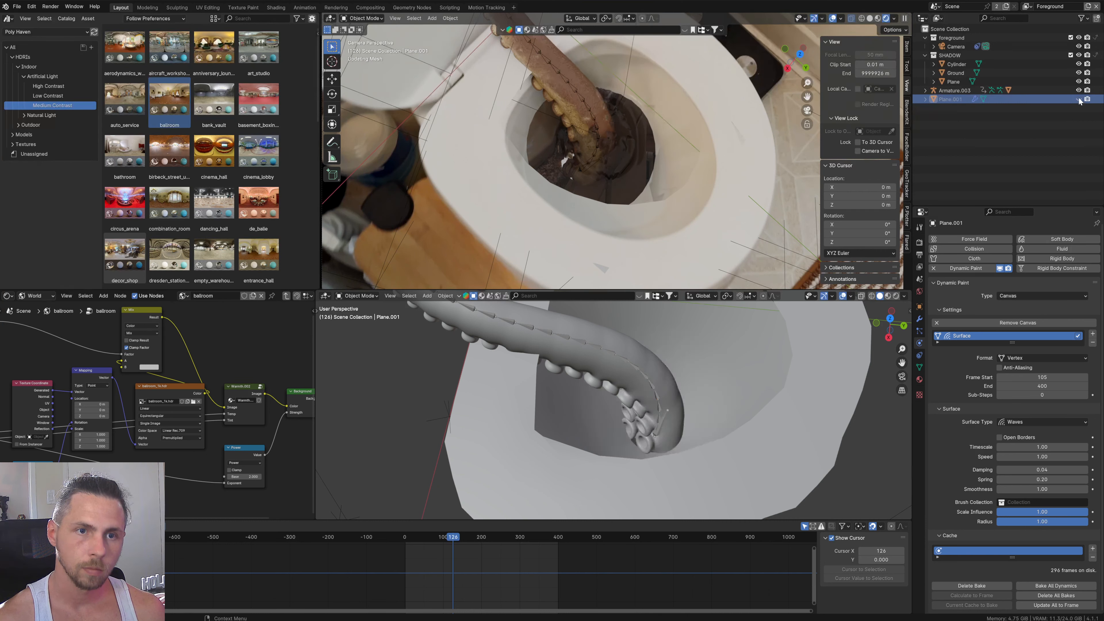
left_click(1079, 100)
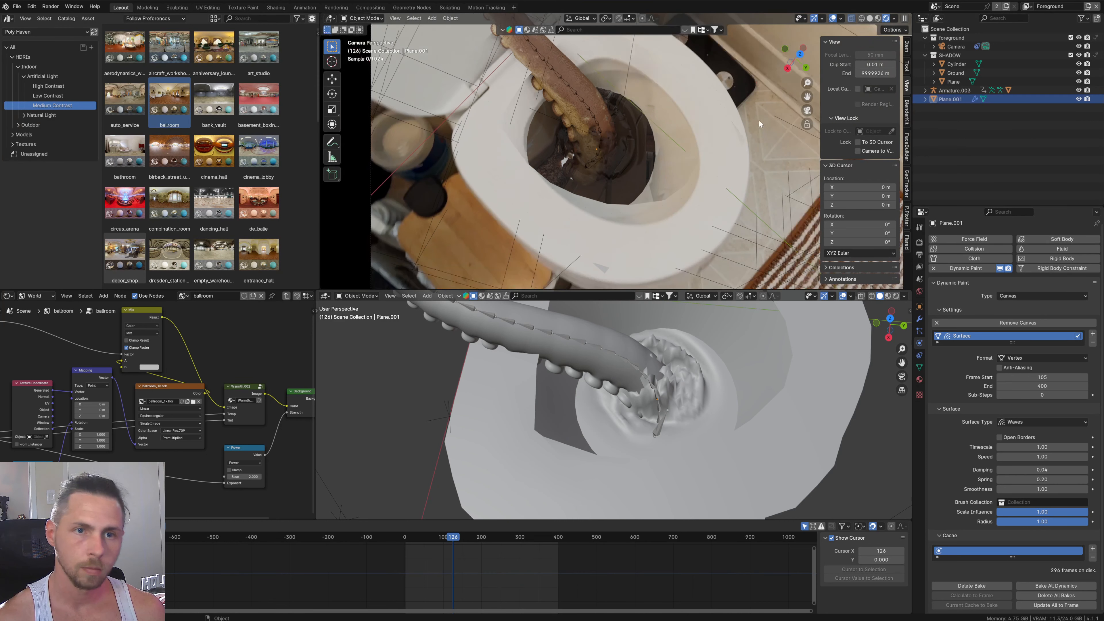
scroll(755, 122, "down", 3)
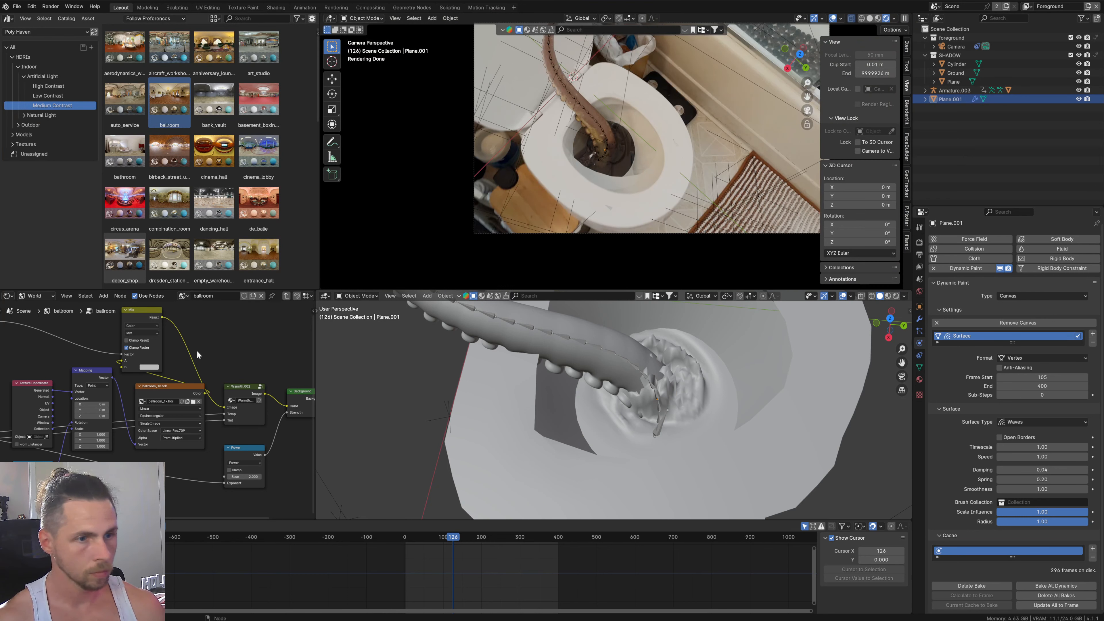
Step: Mute the Light Path and Mix nodes to compare the water's look without the glossy ray mix
scroll(145, 315, "down", 2)
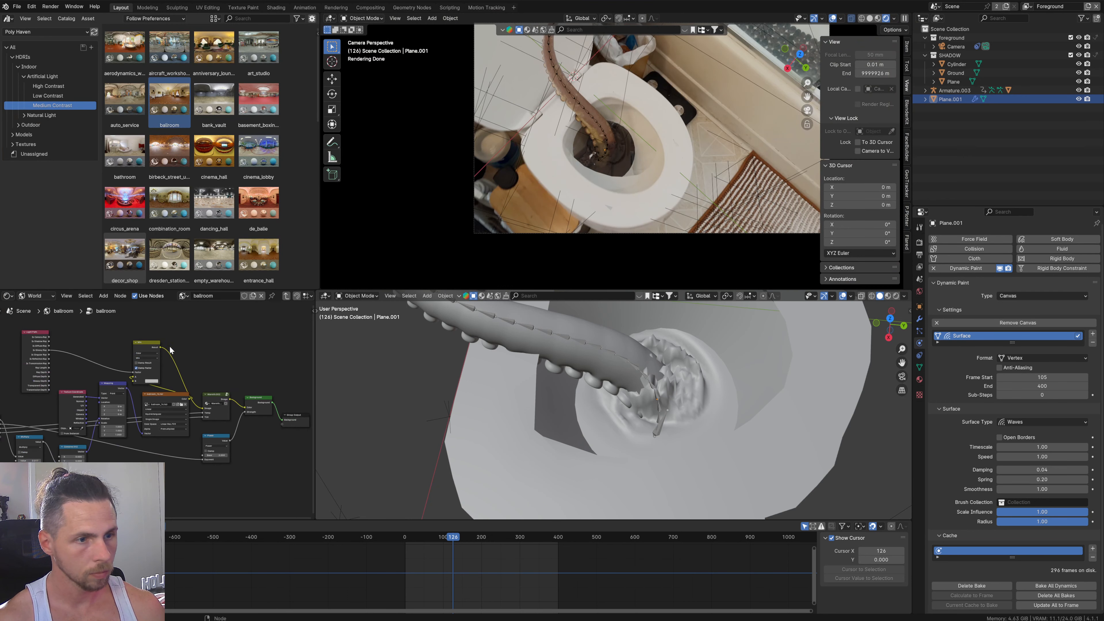
left_click(42, 336)
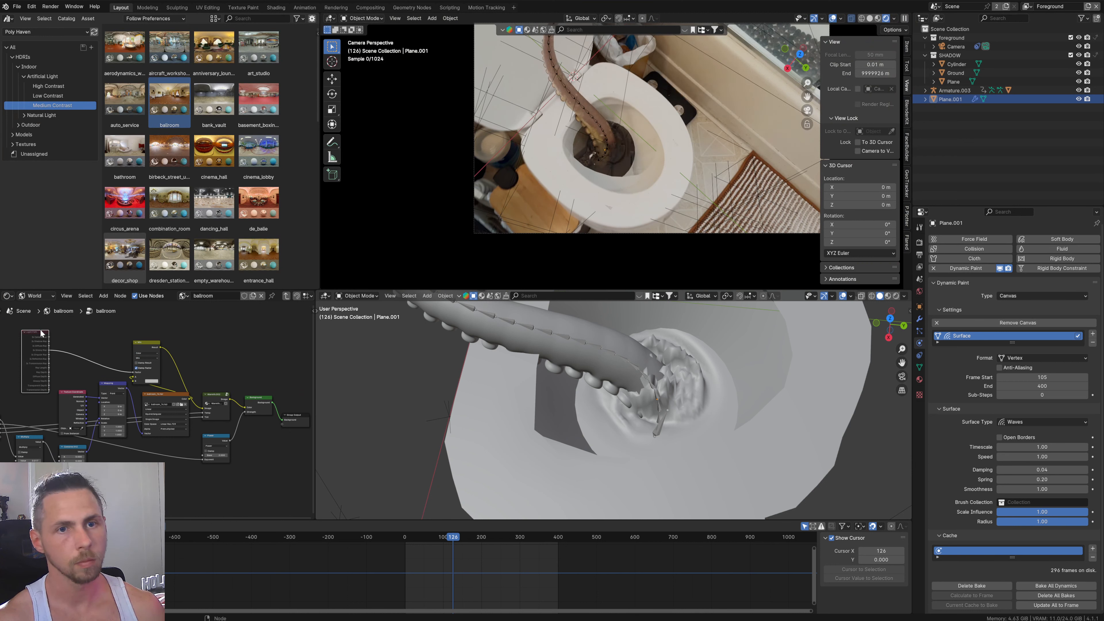
scroll(79, 352, "up", 2)
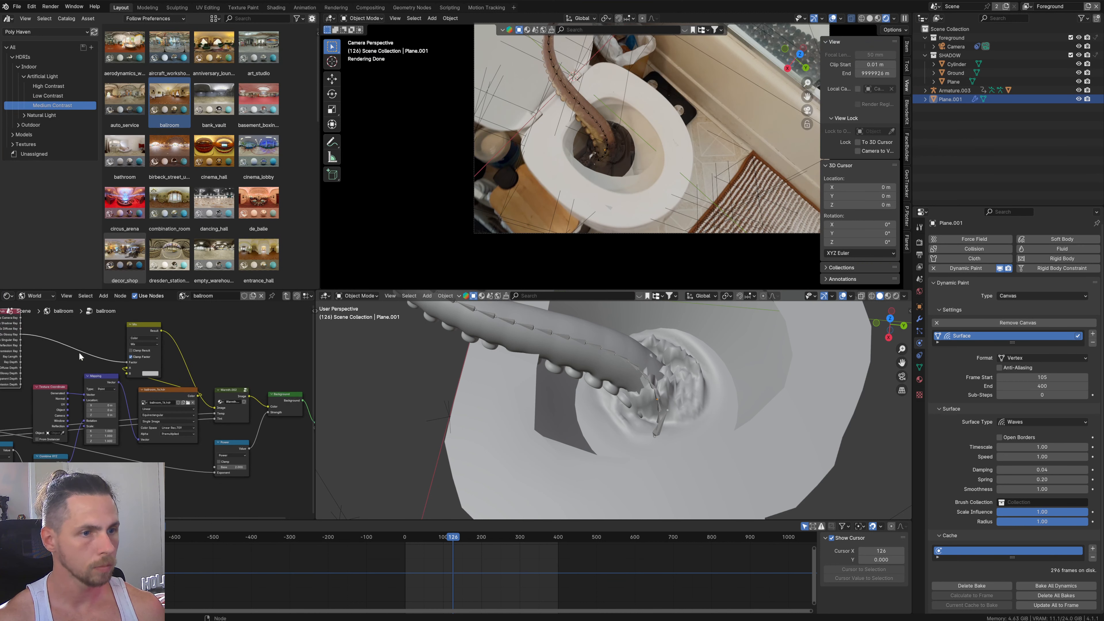
scroll(115, 343, "down", 1)
left_click_drag(189, 347, 20, 324)
key("m")
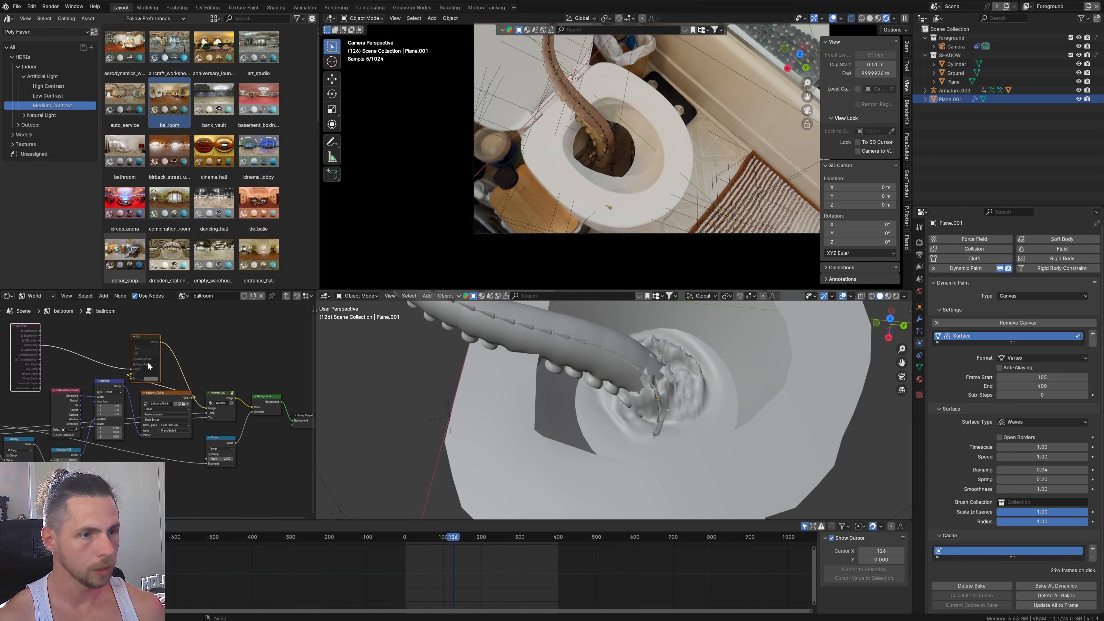
Step: Delete the Light Path and Mix nodes, reconnect the environment texture's Color to the Warmth node's Image input, and exit the group
key("x")
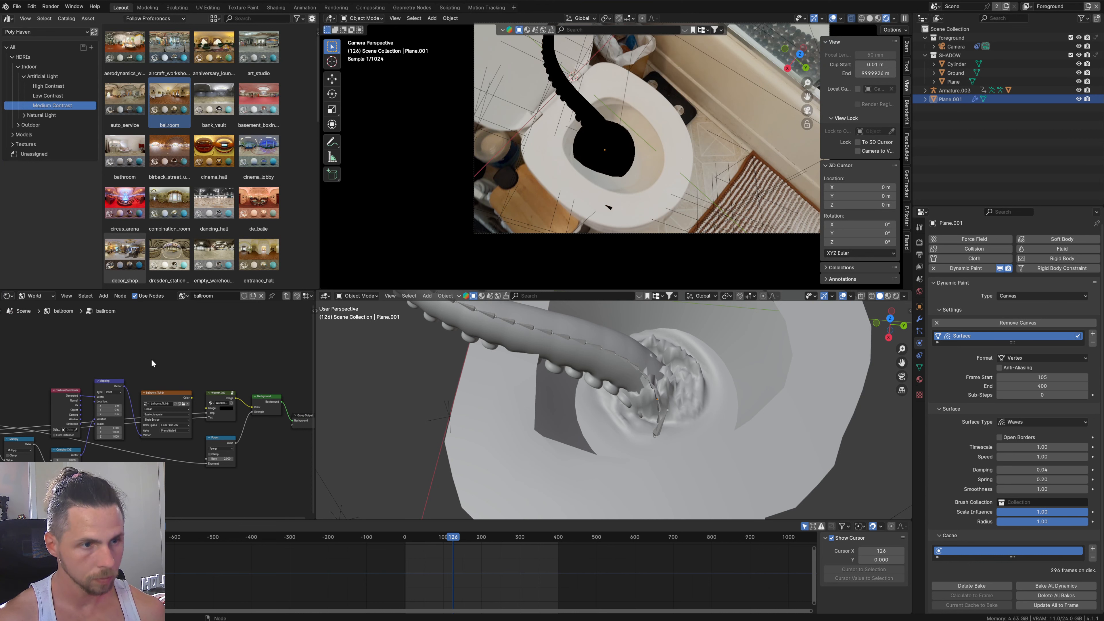
scroll(194, 389, "up", 2)
left_click_drag(205, 394, 225, 407)
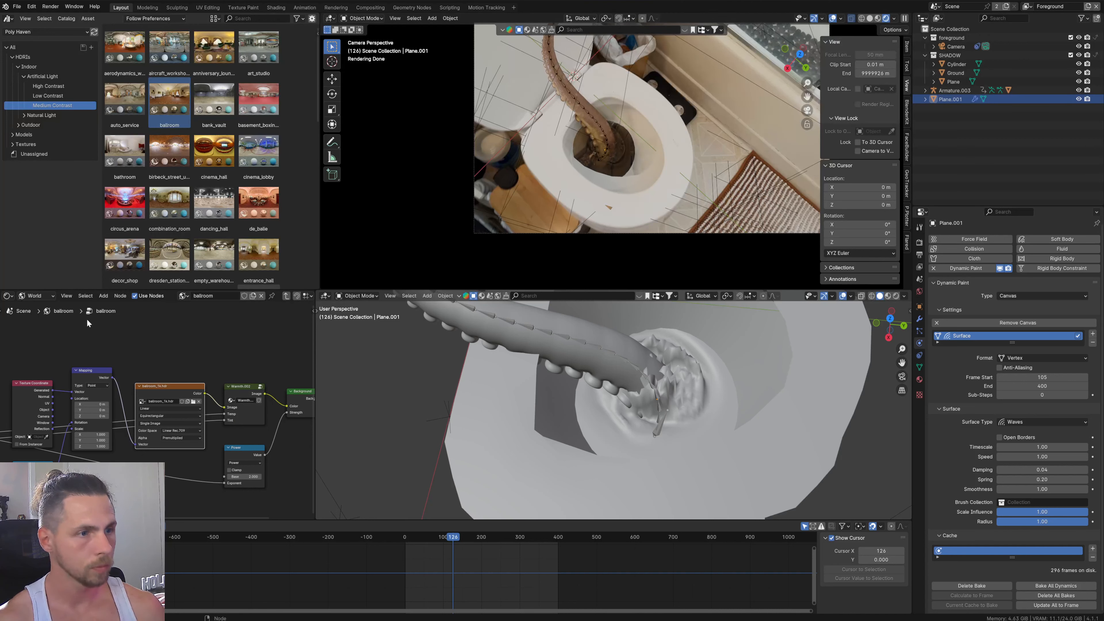
key("Tab")
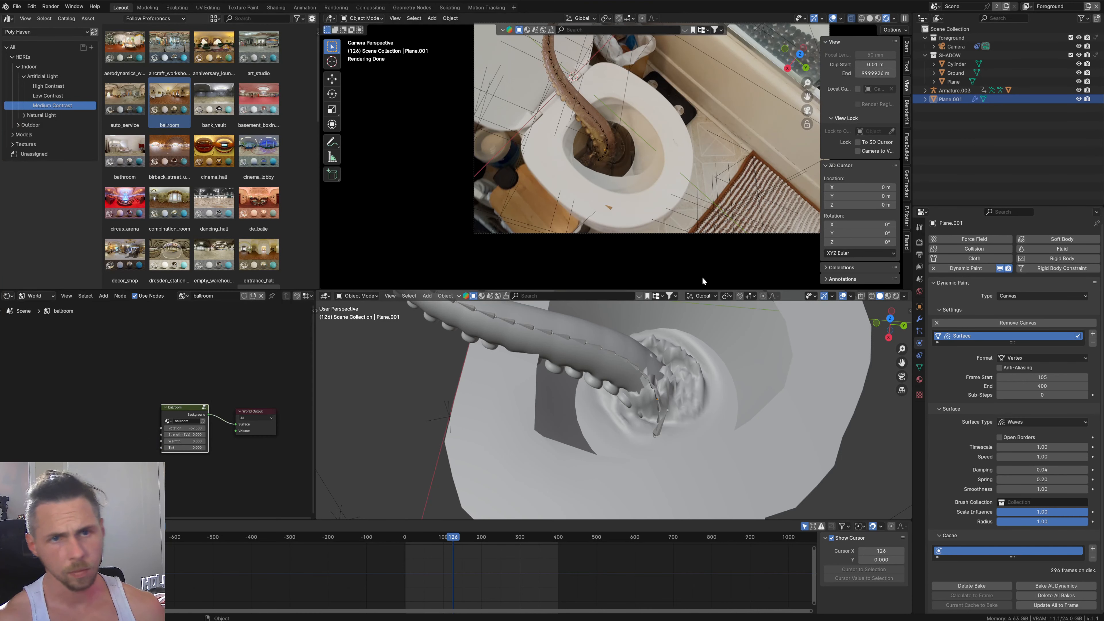
middle_click_drag(705, 447, 667, 369)
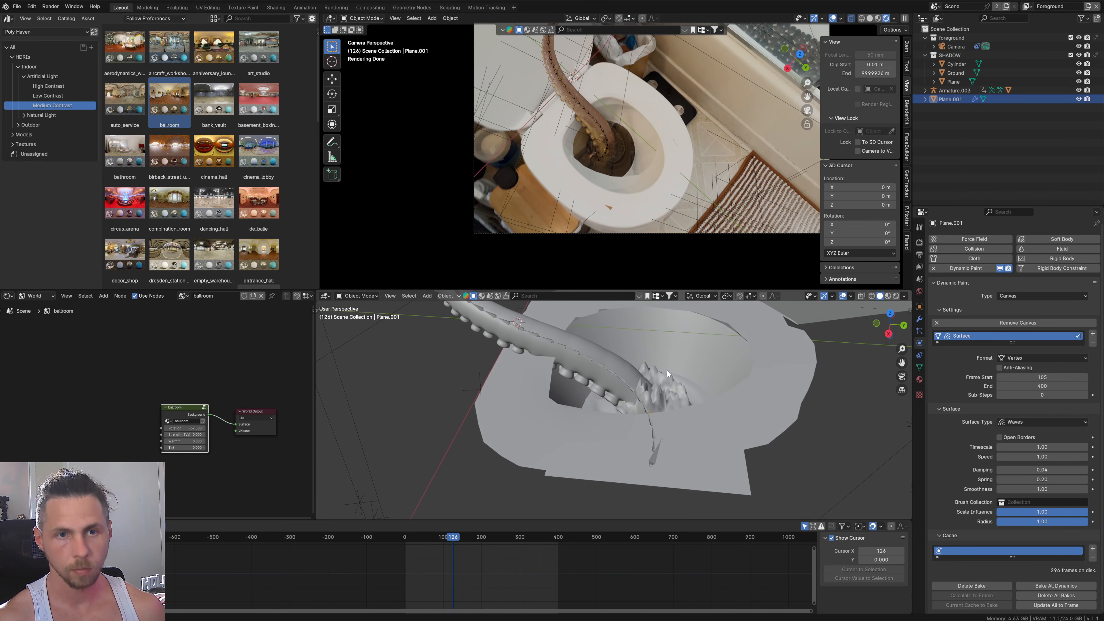
middle_click_drag(707, 423, 675, 421)
scroll(678, 426, "down", 1)
scroll(678, 425, "up", 2)
right_click(673, 420)
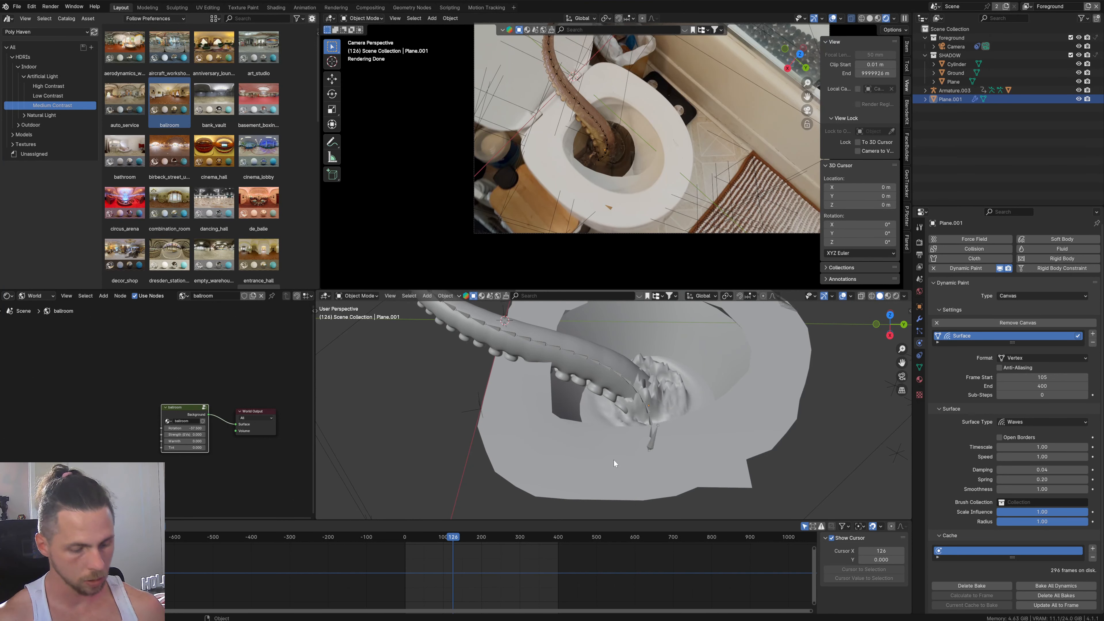
Step: Add an ico sphere to the scene and scale it down towards the size of the toilet bowl
key("shift+a")
mouse_move(610, 458)
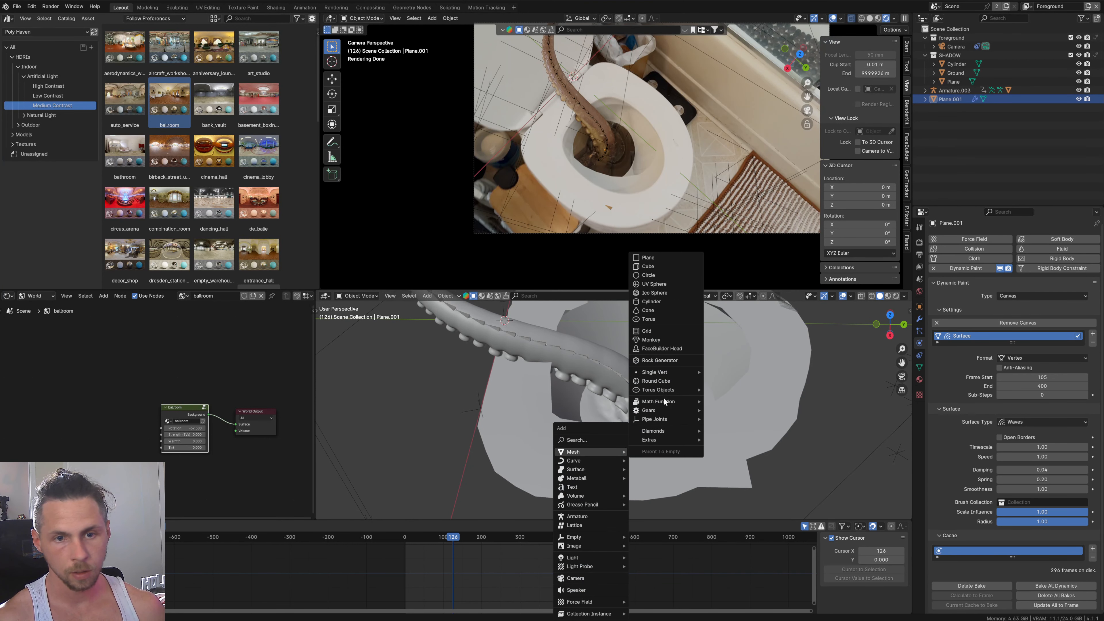
left_click(655, 292)
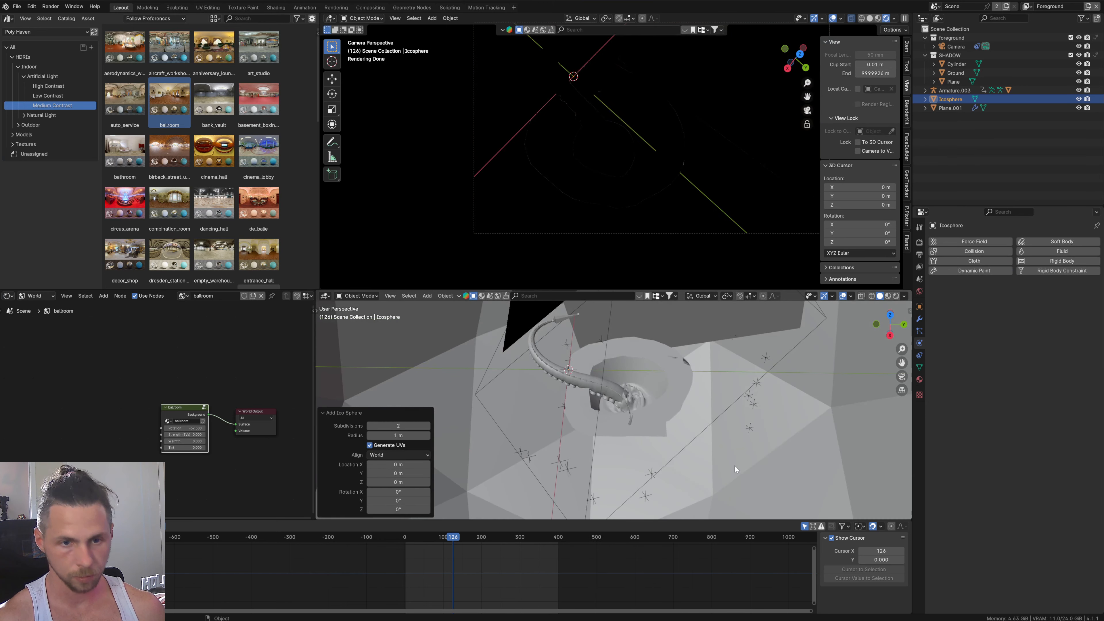
scroll(754, 470, "down", 4)
key("s")
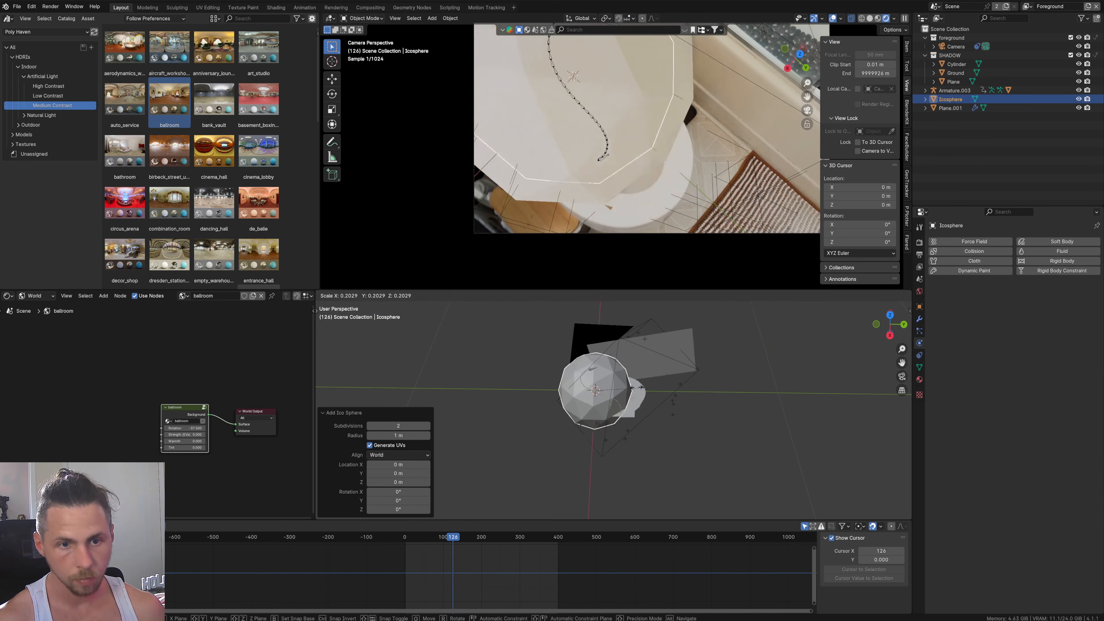
left_click(643, 417)
Step: Move the ico sphere into the lower part of the toilet bowl, around the submerged end of the tentacle
scroll(643, 417, "up", 3)
middle_click_drag(627, 406, 609, 377)
key("g")
left_click(695, 469)
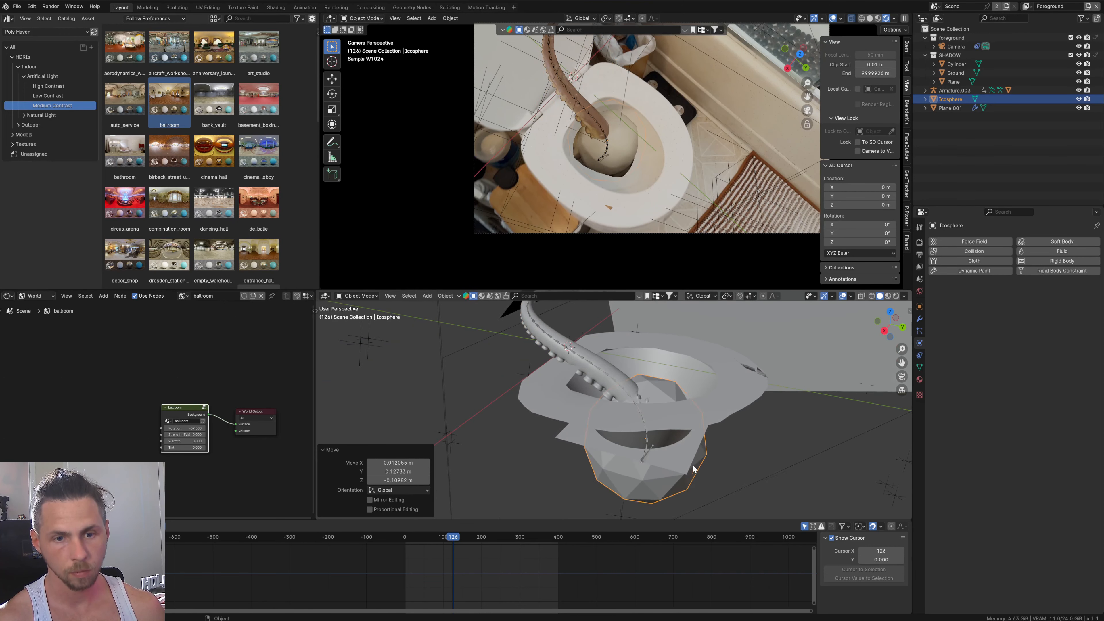
middle_click_drag(695, 468, 628, 416)
key("g")
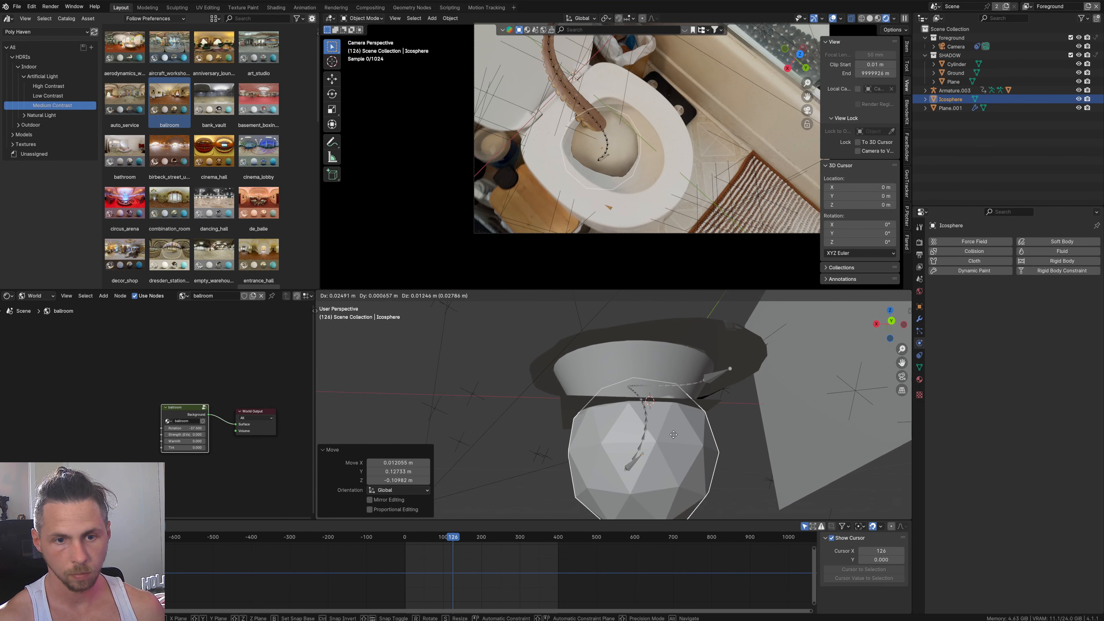
left_click(717, 465)
Step: Refine the ico sphere's fit in the bowl by scaling it by 0.674, nudging it, and scaling it by 1.367
key("s")
left_click(698, 454)
middle_click_drag(699, 454, 767, 508)
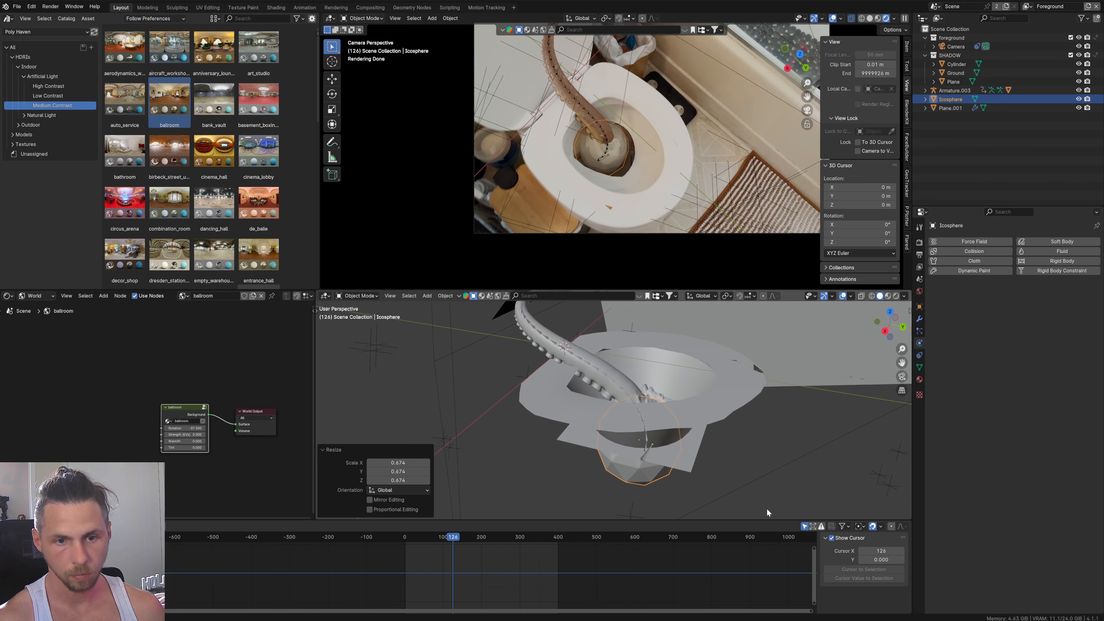
key("g")
key("s")
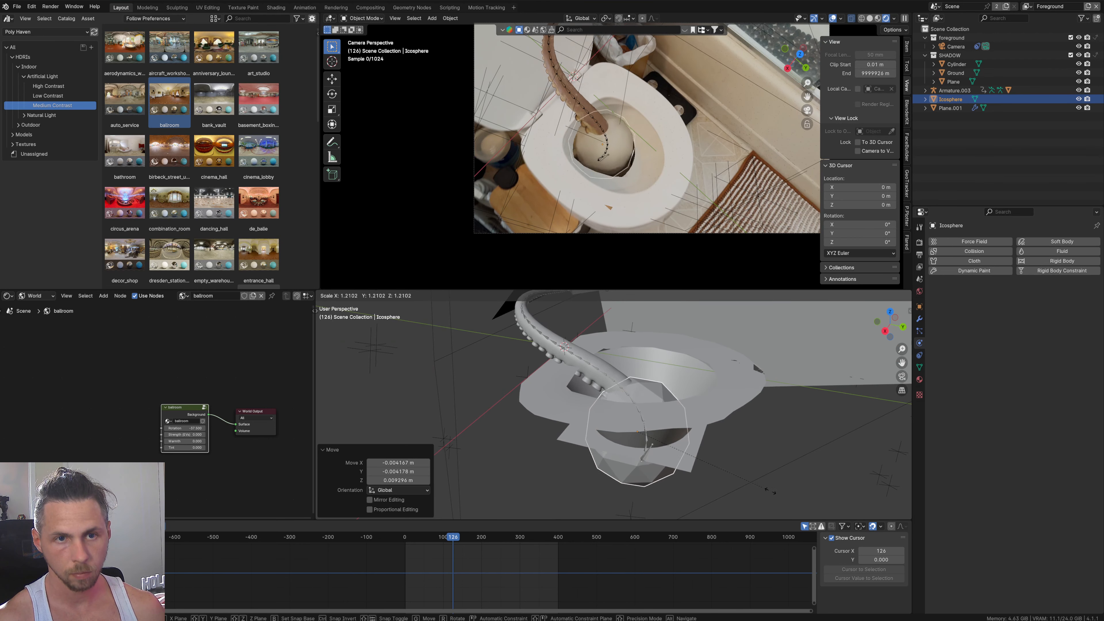
left_click(729, 466)
Step: Shift the ico sphere slightly so it fills the bowl opening and apply its scale
middle_click_drag(728, 463, 735, 467)
key("g")
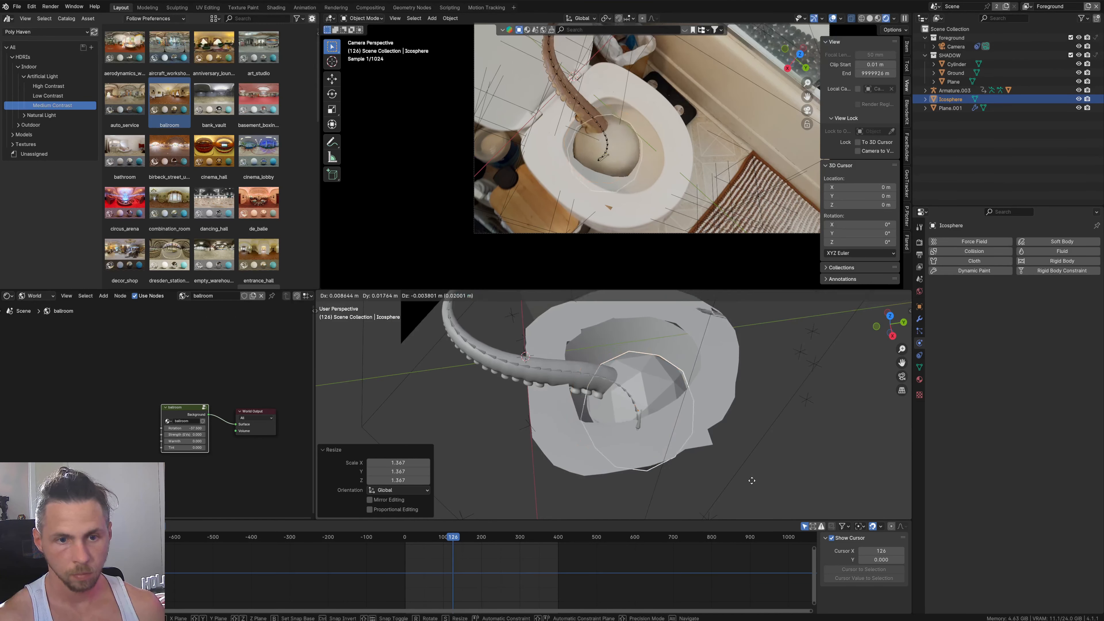
left_click(739, 468)
key("ctrl+a")
left_click(701, 467)
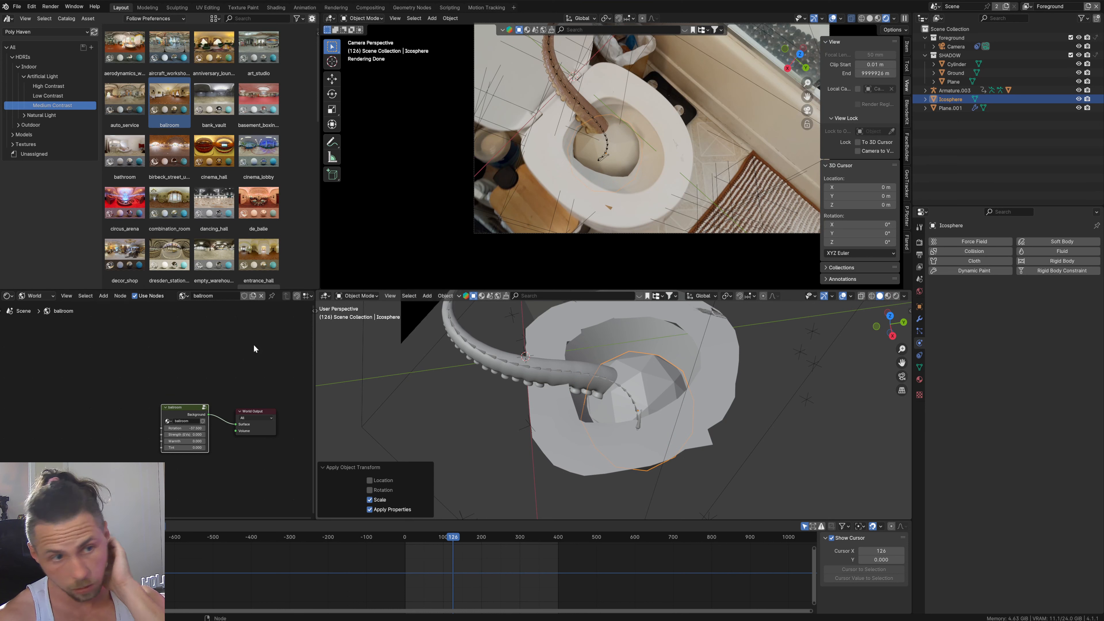
Step: Show object shading nodes, create a new material for the ico sphere, and delete its Principled BSDF node
left_click(35, 296)
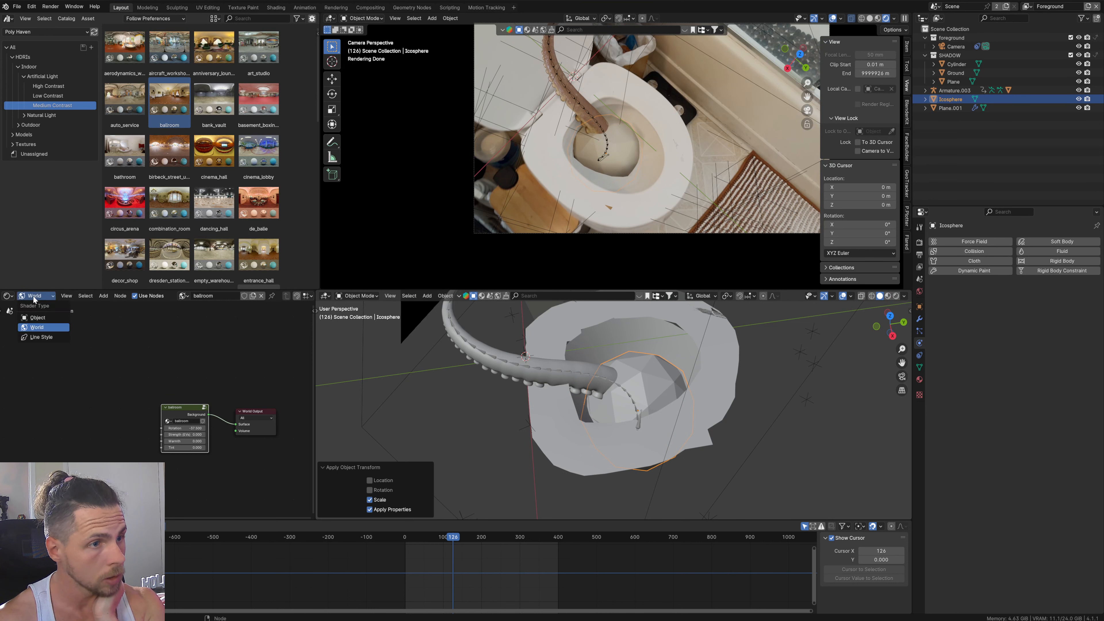
left_click(39, 317)
left_click(198, 296)
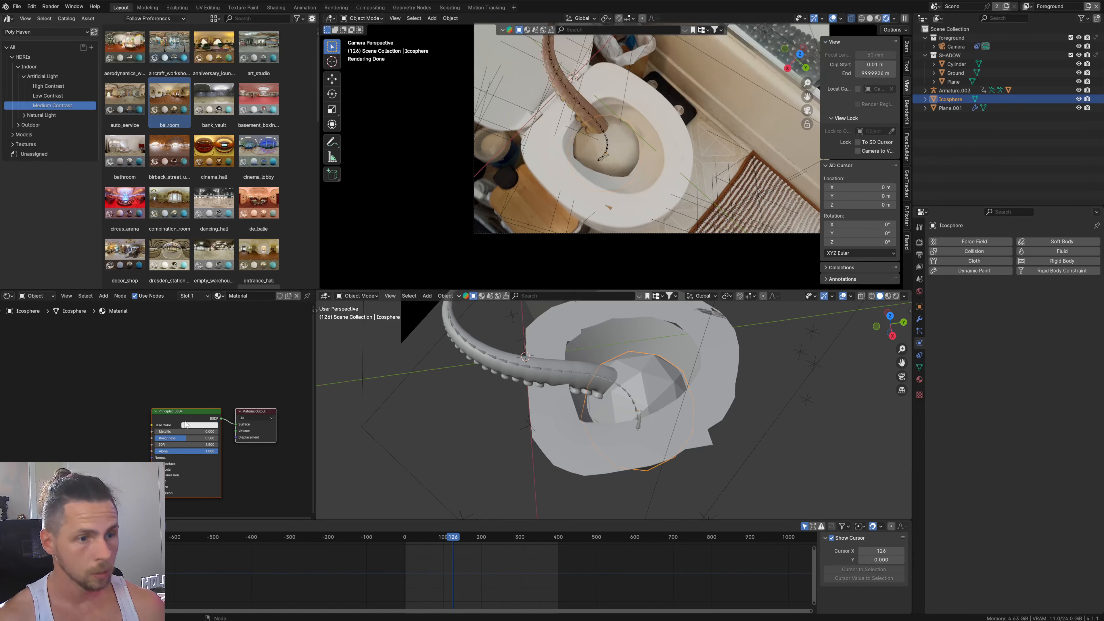
key("x")
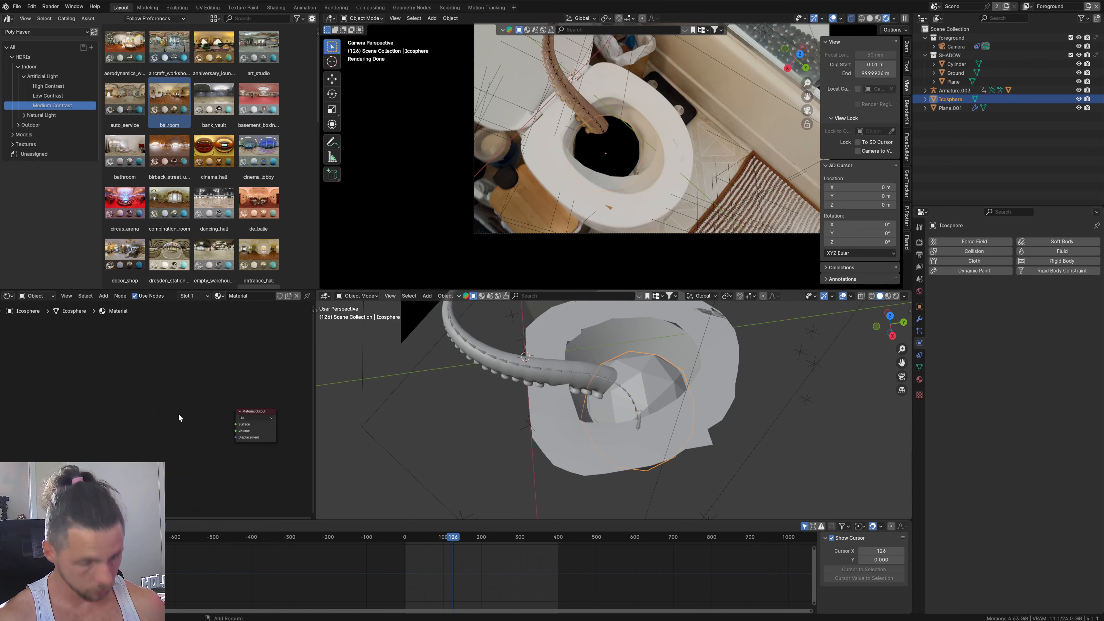
Step: Add a Principled Volume node and connect its Volume output to the Material Output's Volume input
key("shift+a")
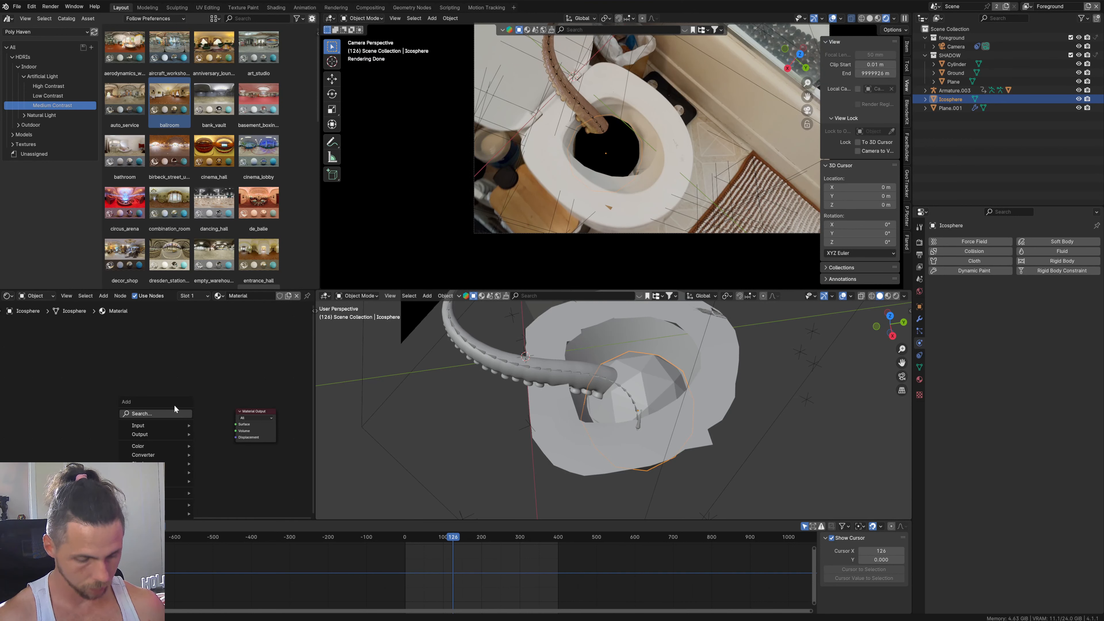
type("volume")
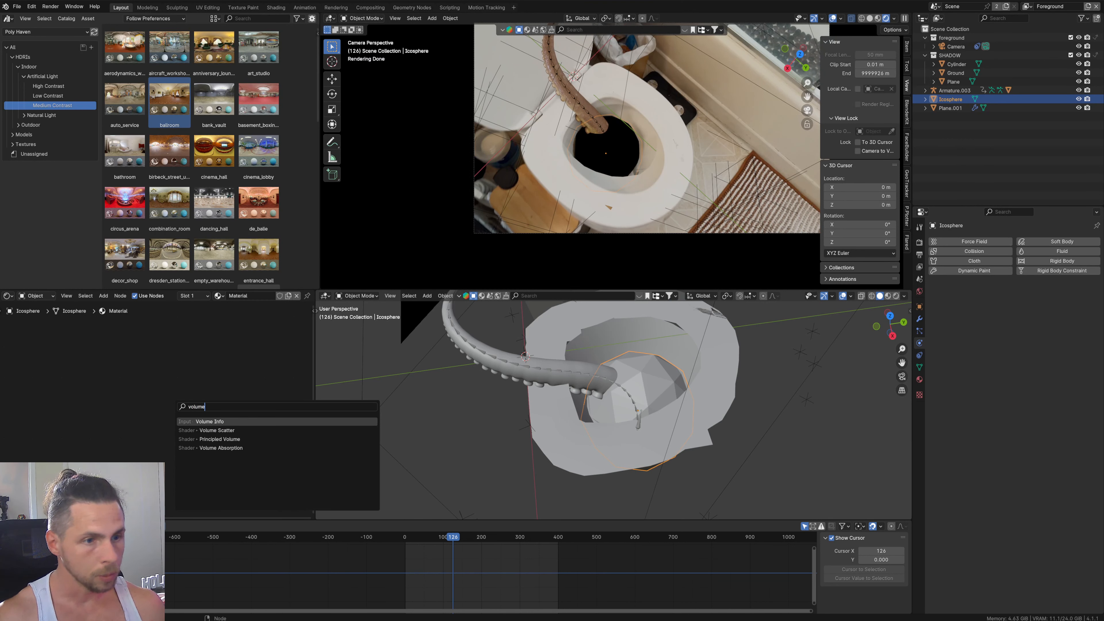
key("Down")
key("Down")
key("Down")
key("Up")
key("Return")
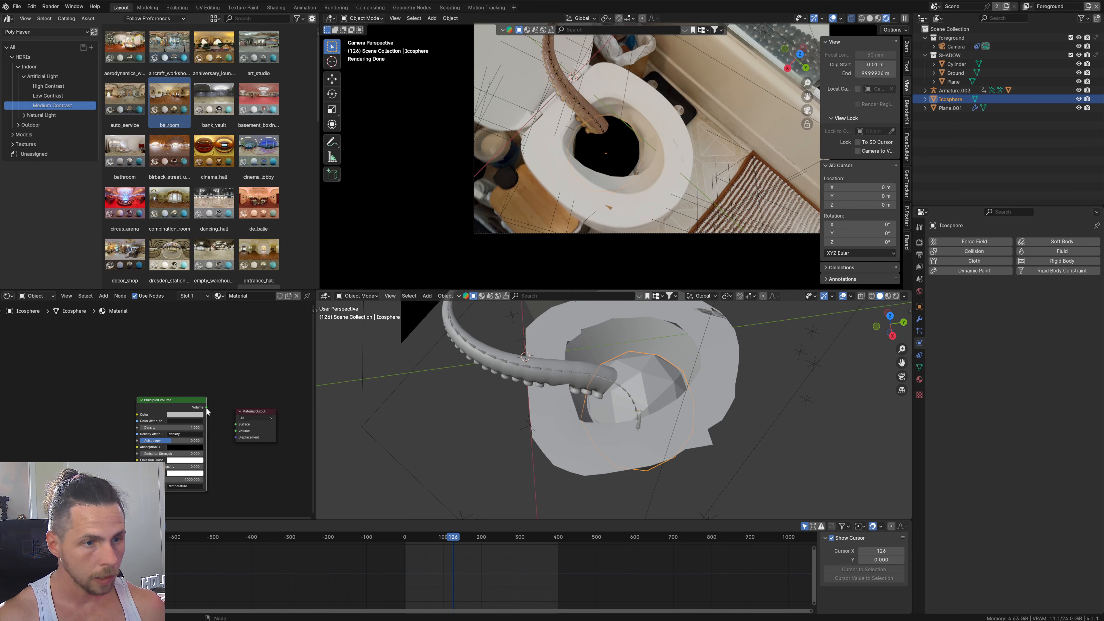
left_click_drag(207, 408, 236, 430)
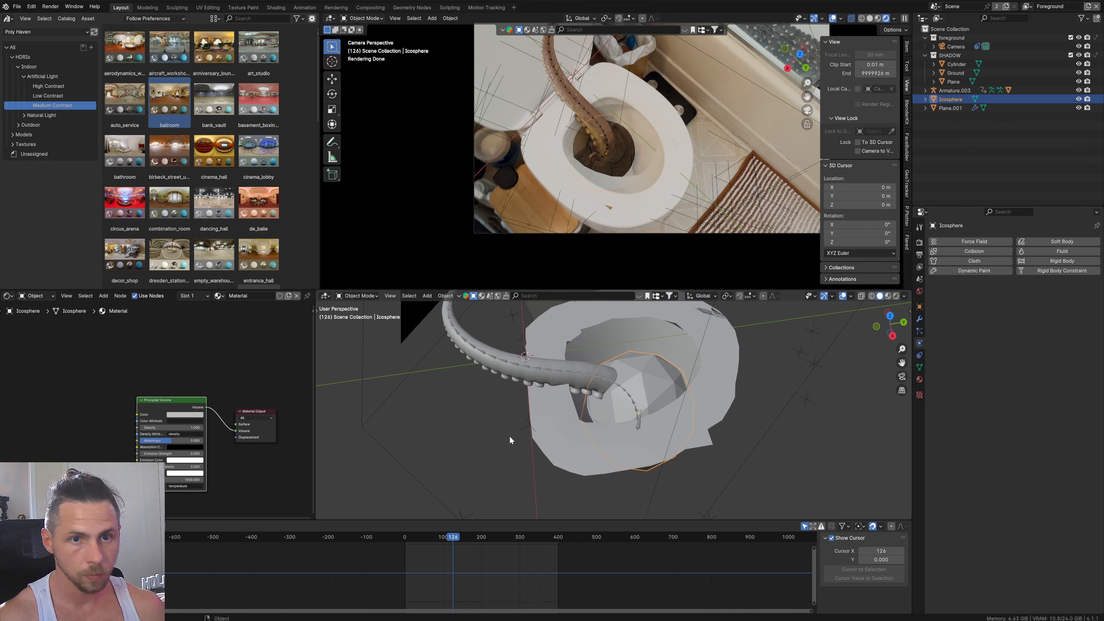
Step: Set the Principled Volume's Anisotropy to 0.6 and its Density to about 216.8
scroll(241, 453, "up", 1)
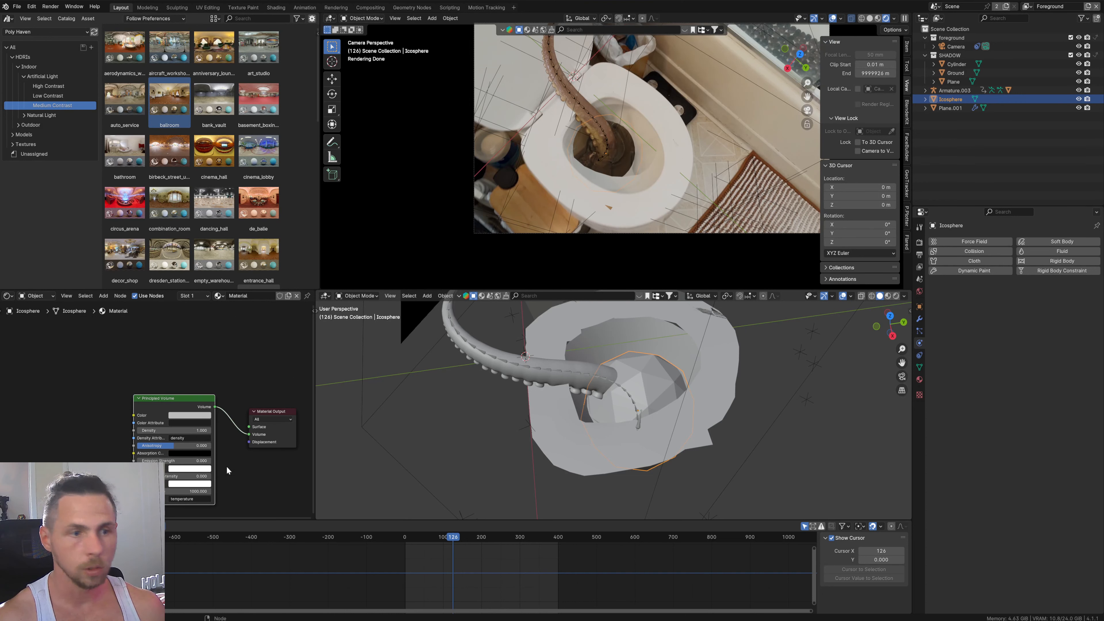
scroll(218, 460, "up", 1)
double_click(193, 452)
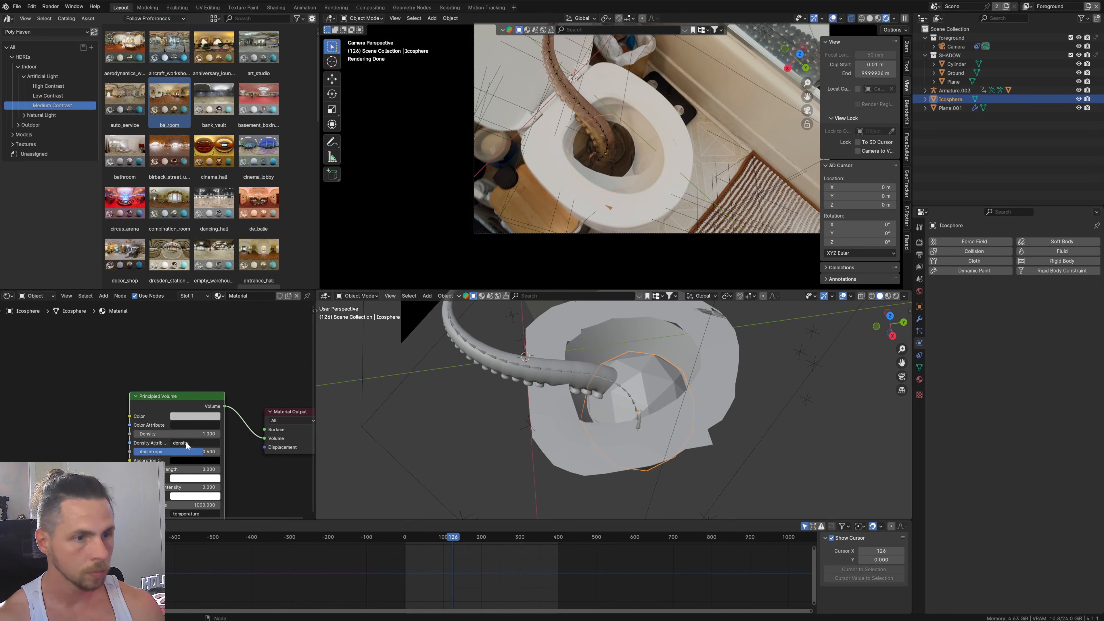
left_click_drag(152, 434, 269, 434)
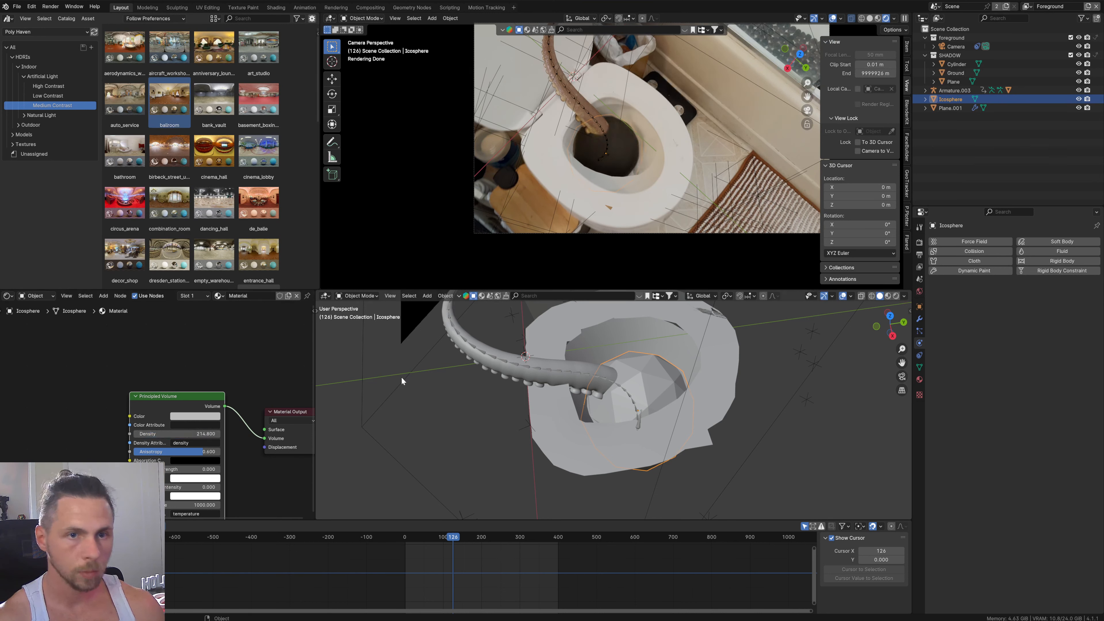
Step: Raise the ico sphere about 0.025 m along the Z axis
key("g")
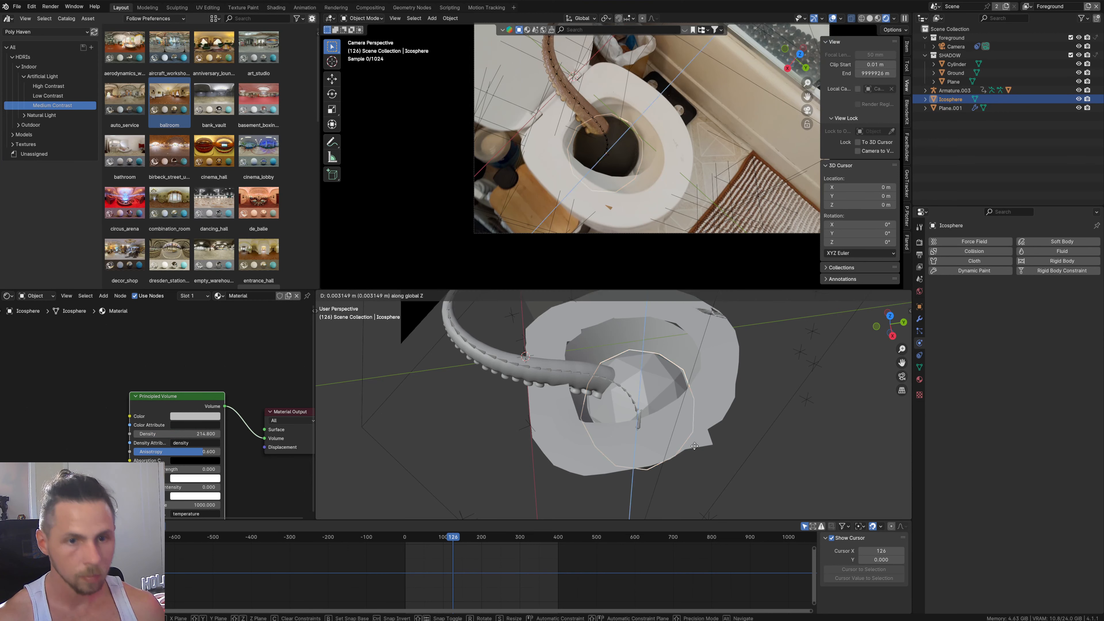
key("z")
left_click(700, 438)
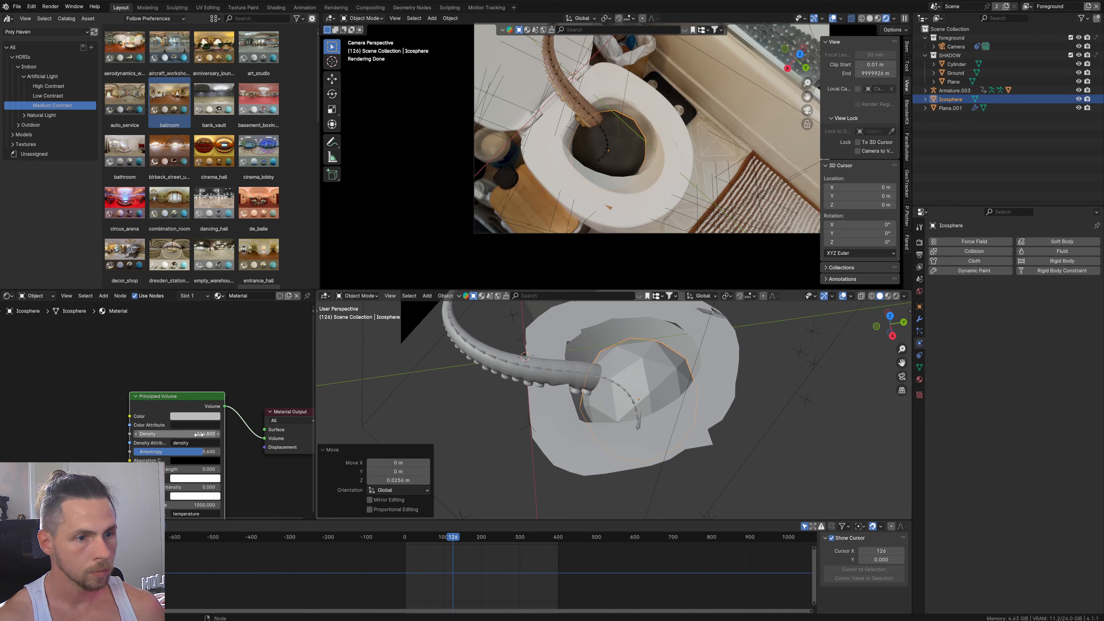
Step: Lower the Principled Volume's Density to 12.9, inspect the bowl up close in the camera render, and raise the Density to 21.7
left_click_drag(198, 434, 139, 434)
scroll(527, 190, "up", 4)
scroll(558, 184, "up", 2)
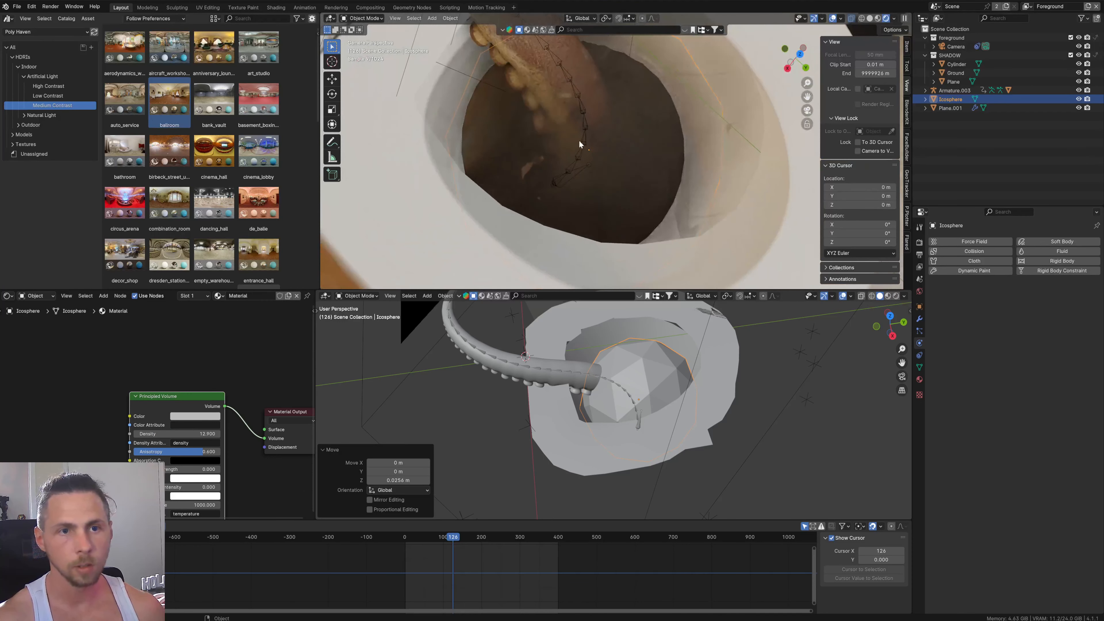
scroll(599, 161, "down", 1)
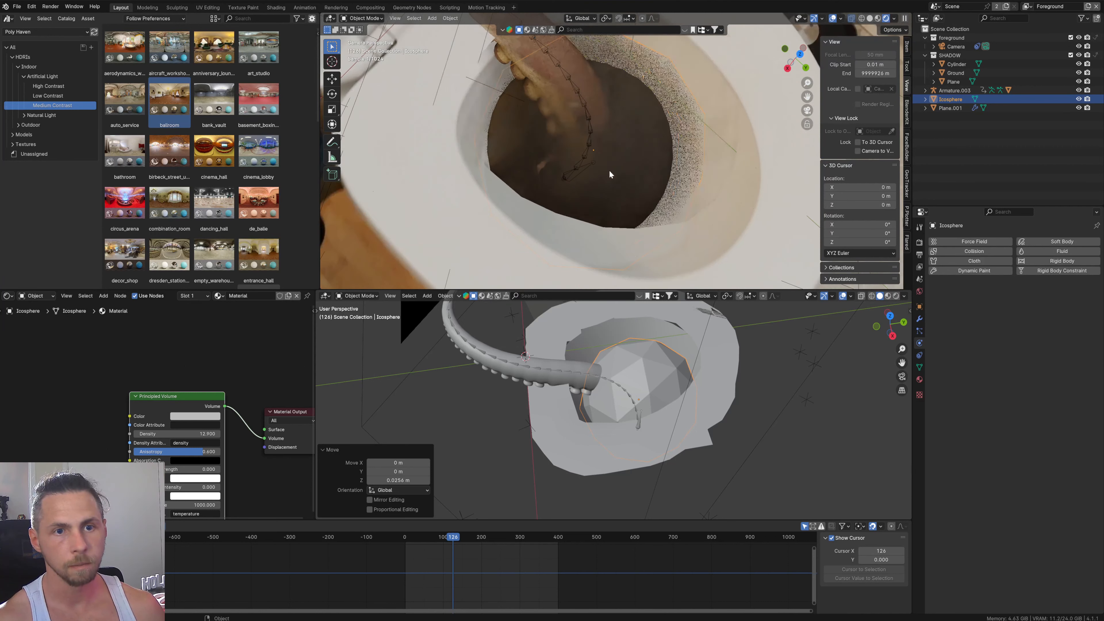
scroll(625, 189, "down", 2)
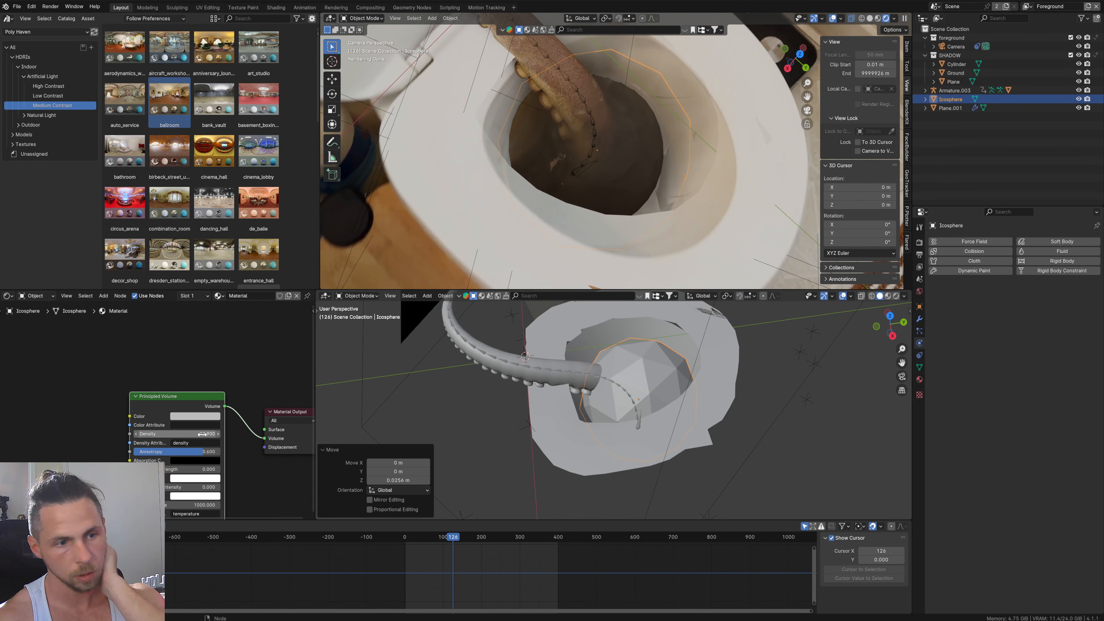
left_click_drag(202, 434, 217, 433)
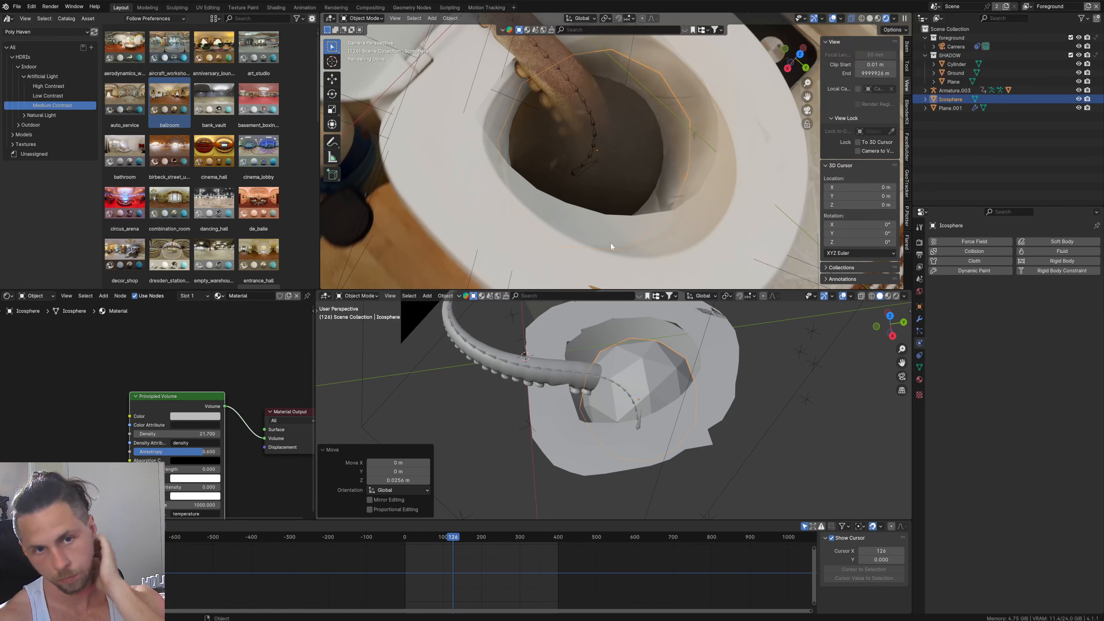
scroll(611, 247, "down", 2)
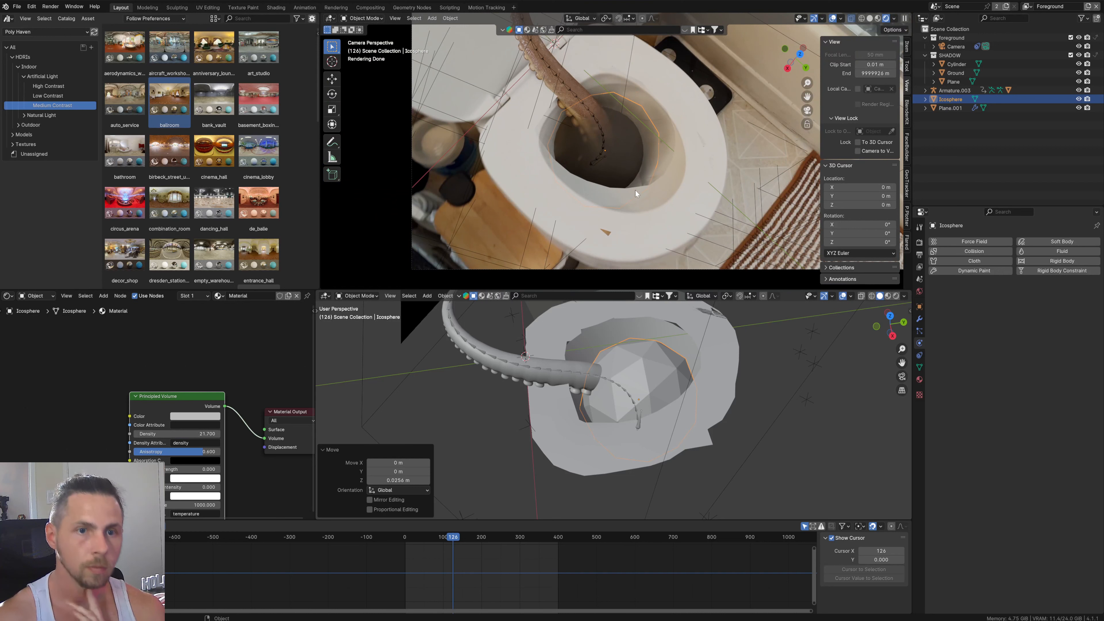
Step: Import Subtle Bugs.mov from the "Bugs and Dust videos" folder in Assets as an image plane
key("shift+a")
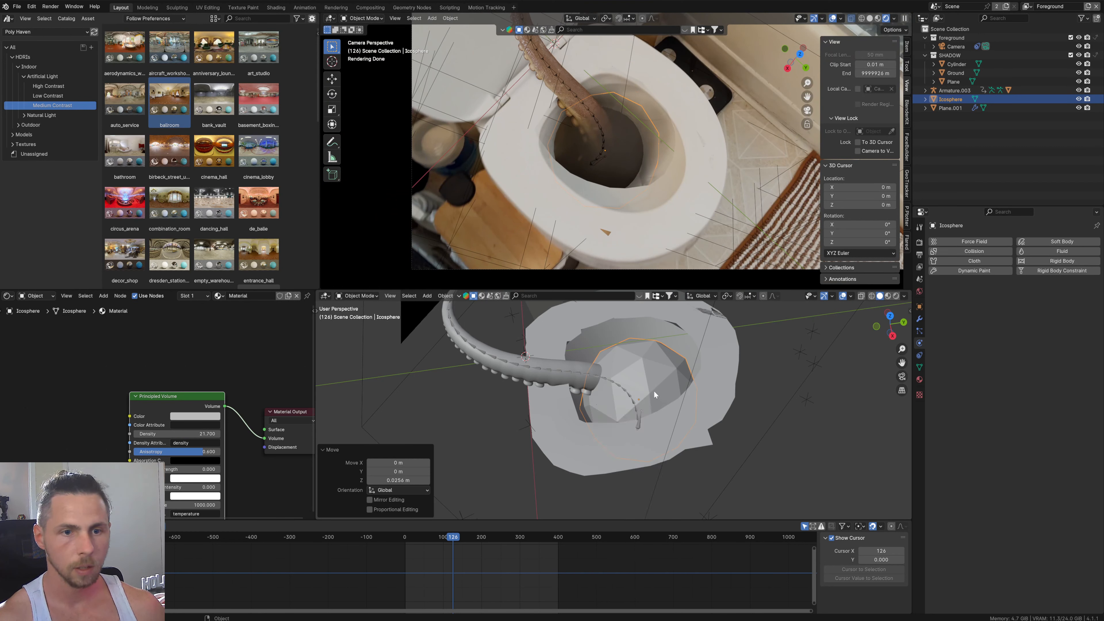
key("shift+a")
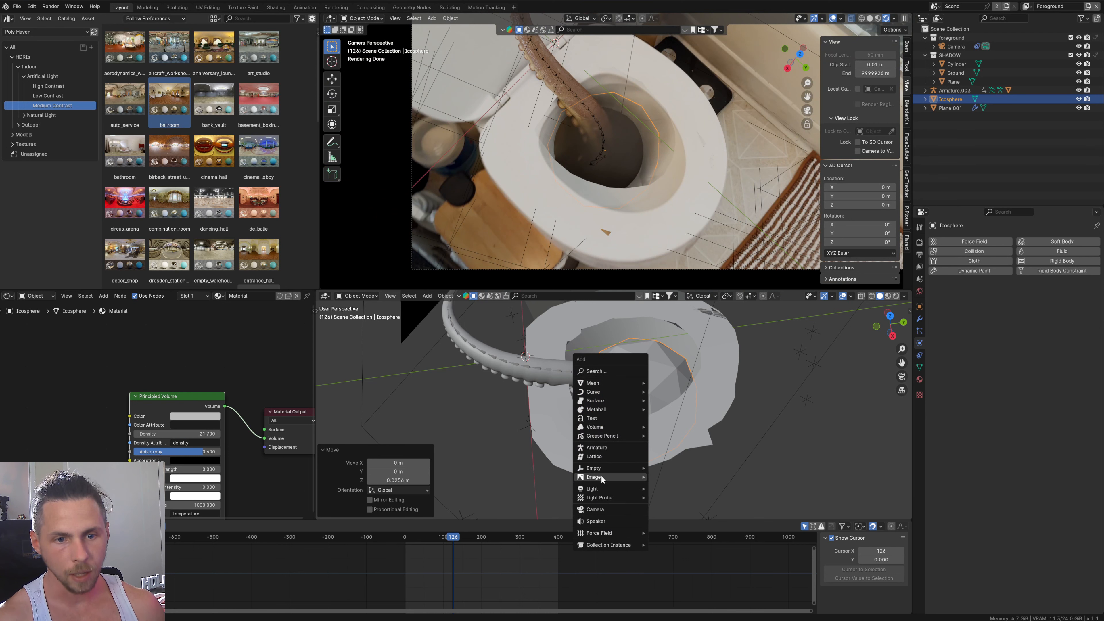
mouse_move(598, 478)
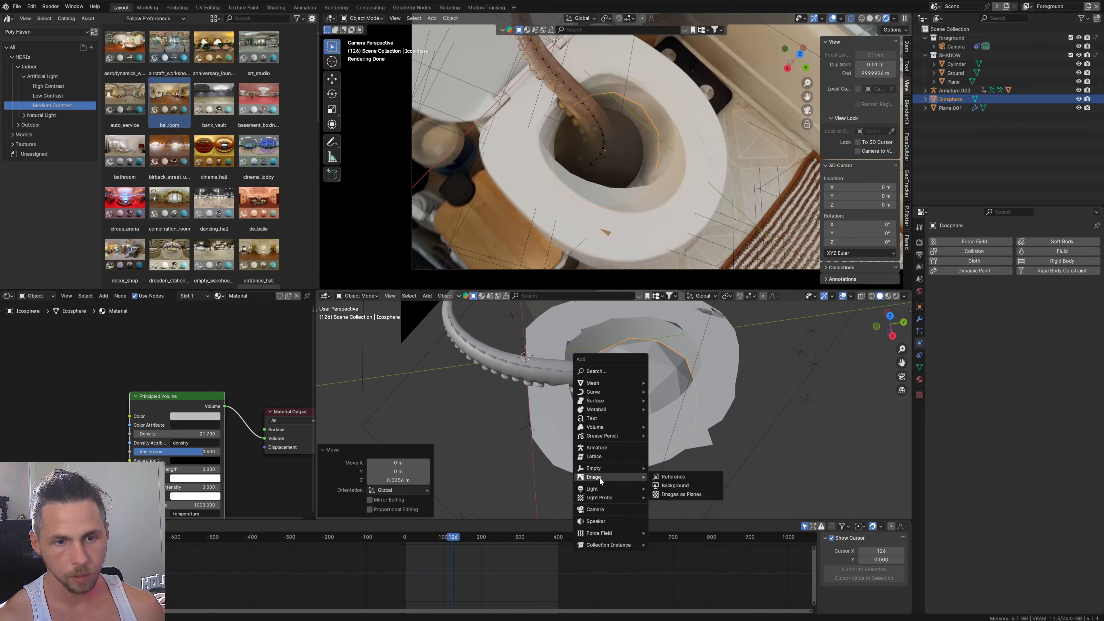
left_click(682, 494)
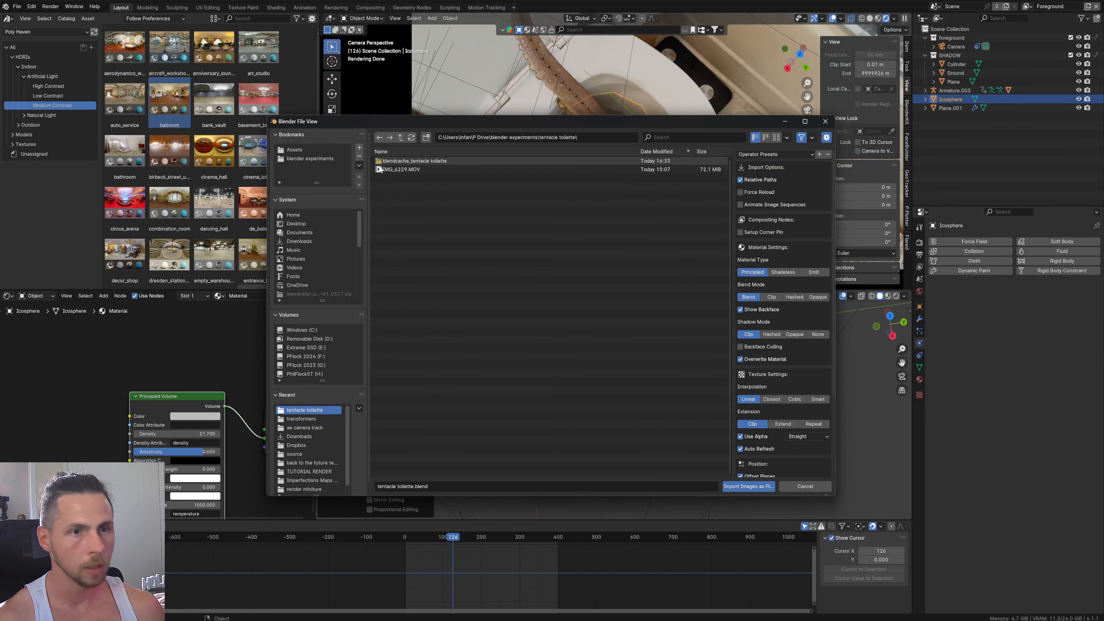
left_click(310, 159)
scroll(478, 304, "down", 2)
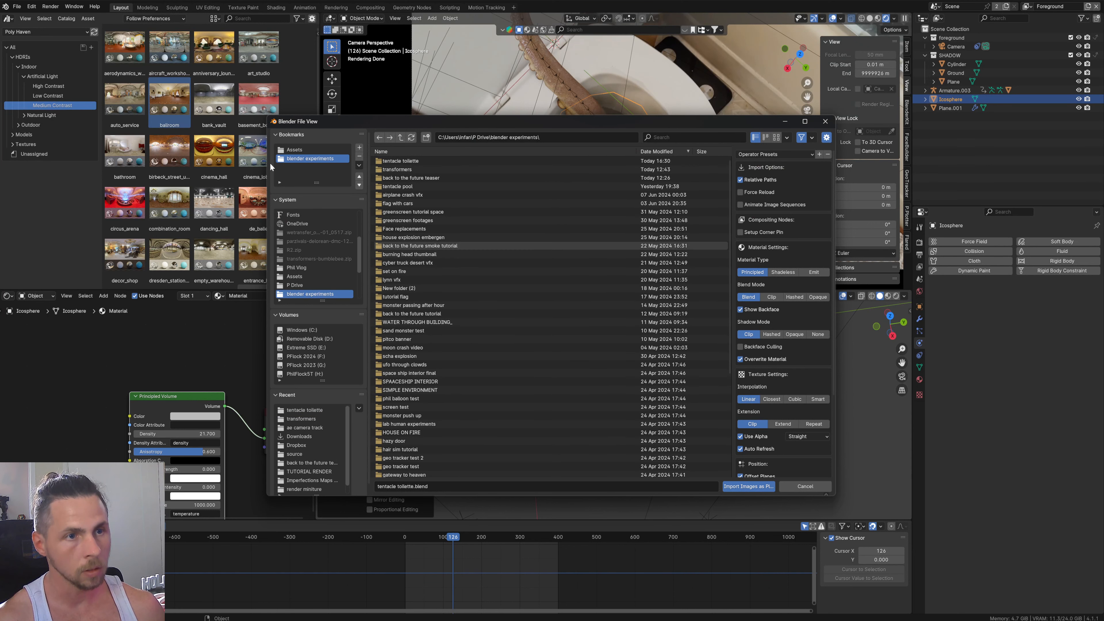
left_click(301, 150)
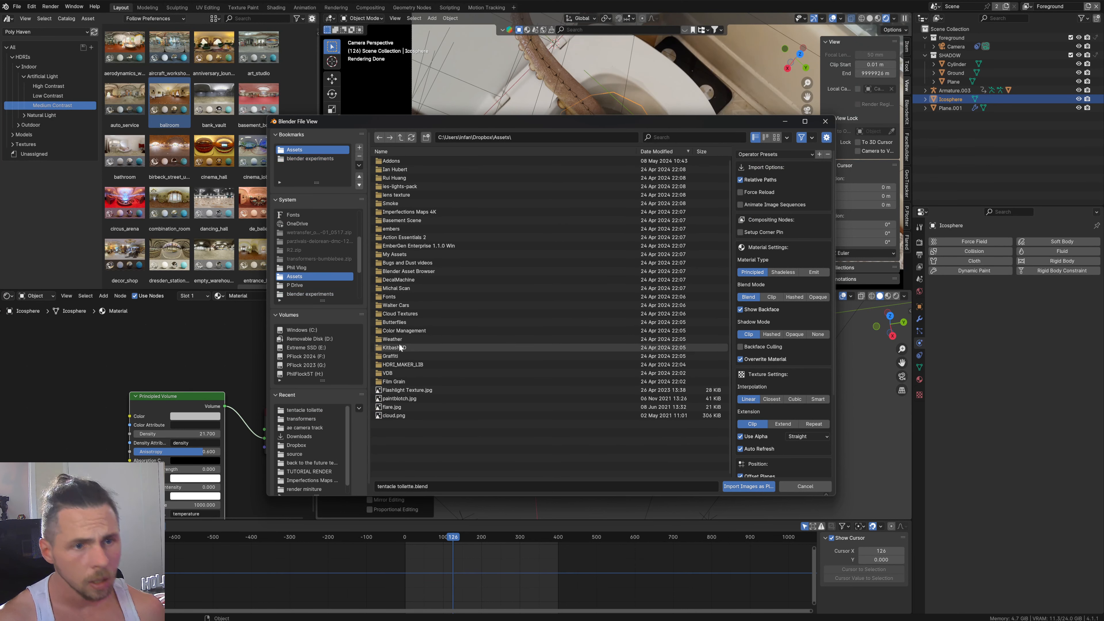
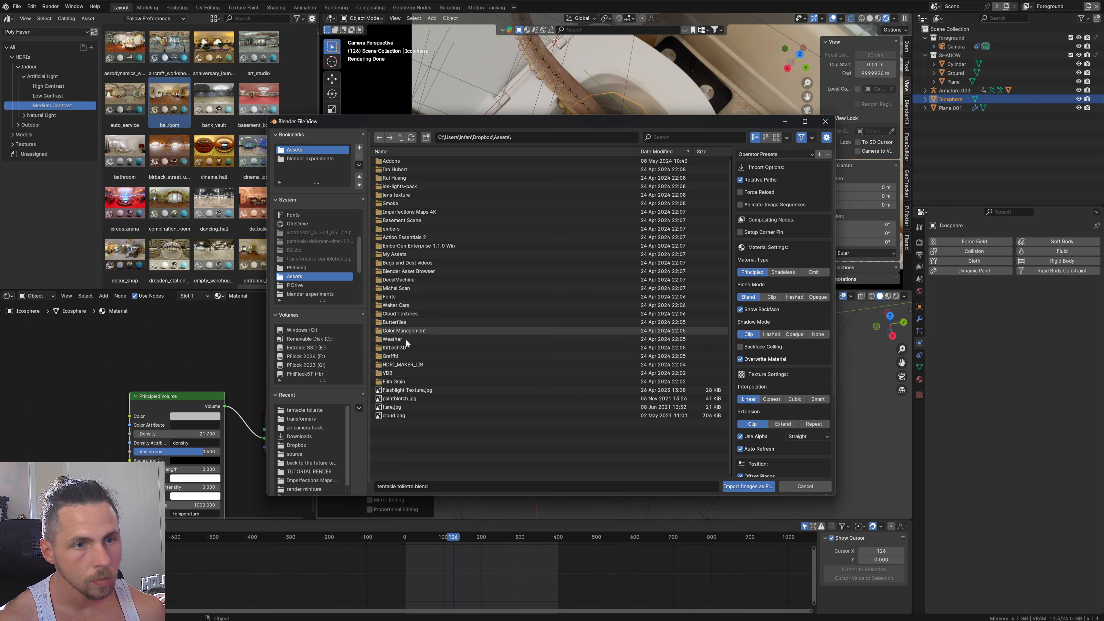
left_click(391, 152)
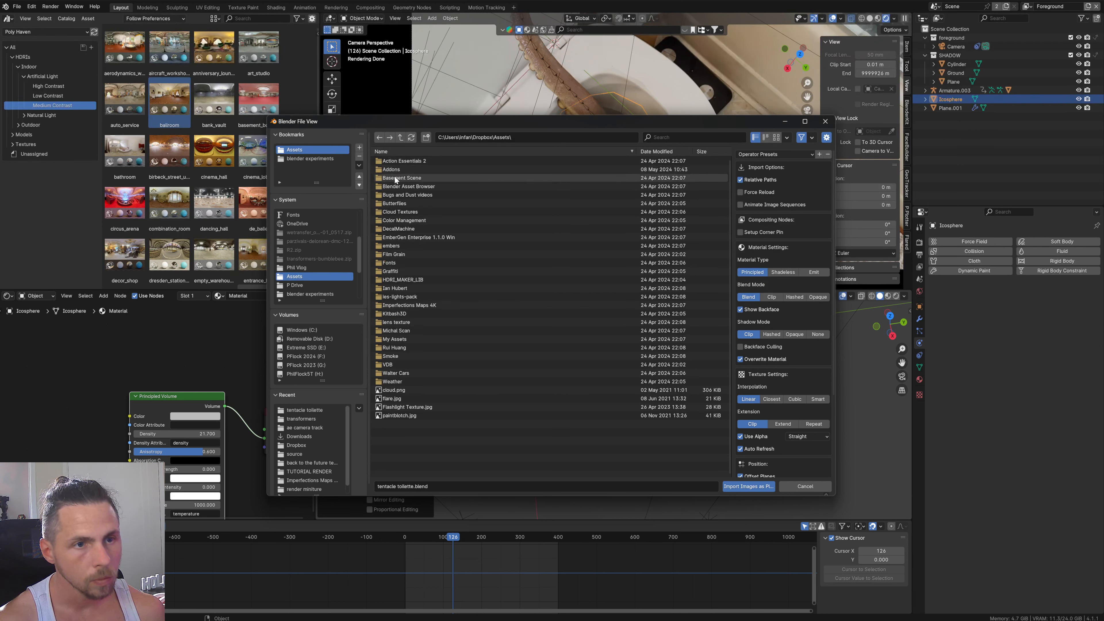
left_click(394, 193)
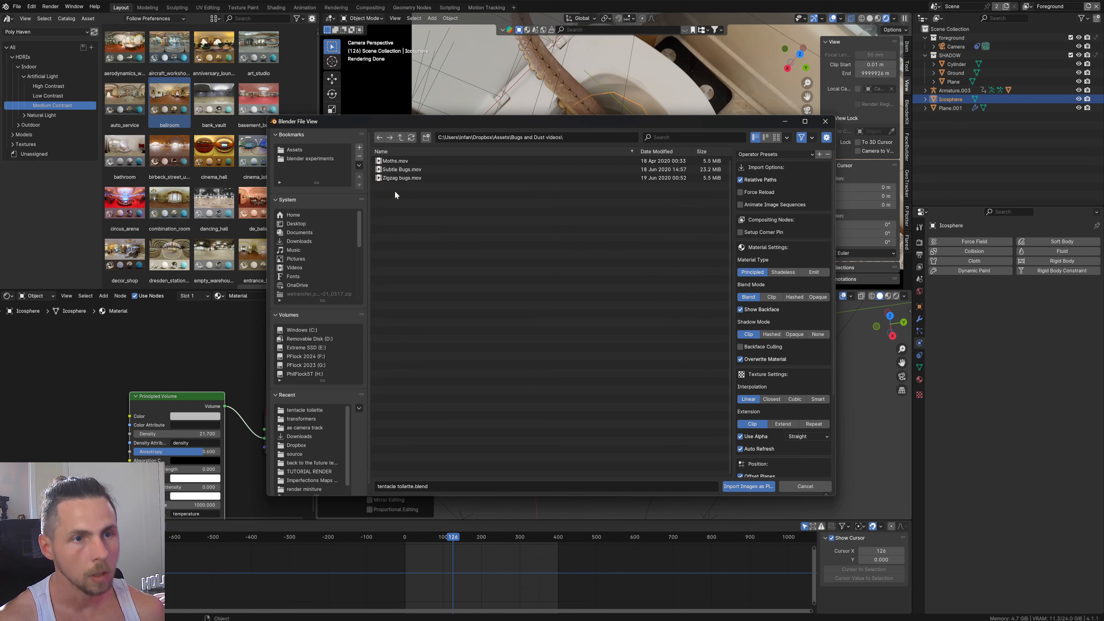
double_click(399, 170)
Step: Scale the Subtle Bugs plane by about 0.212 and move it over the toilet bowl
scroll(652, 181, "down", 5)
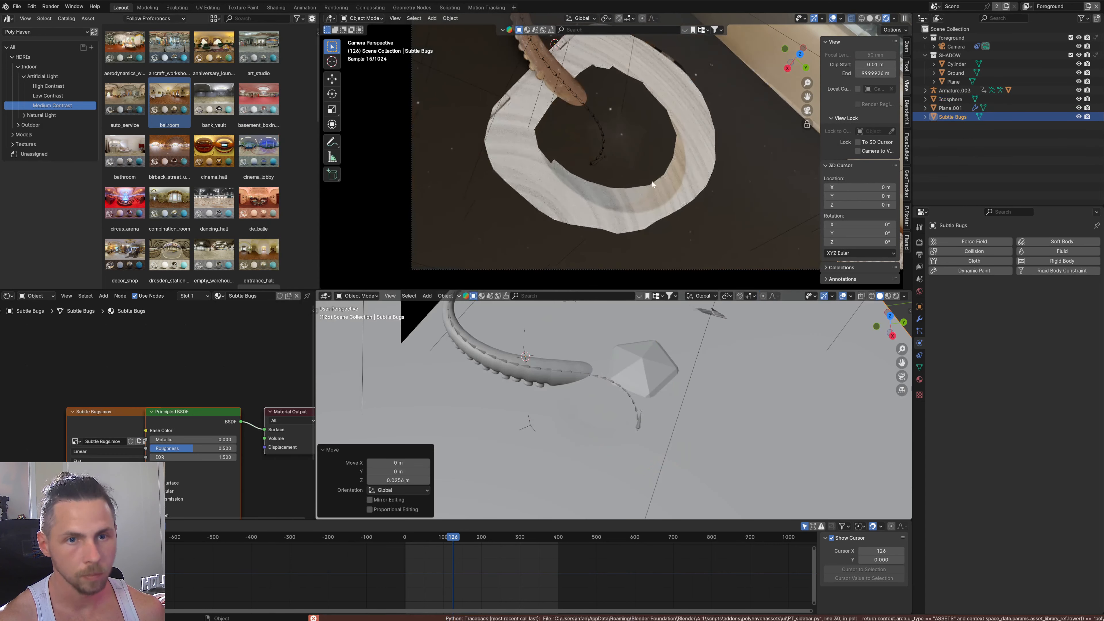
scroll(689, 427, "down", 6)
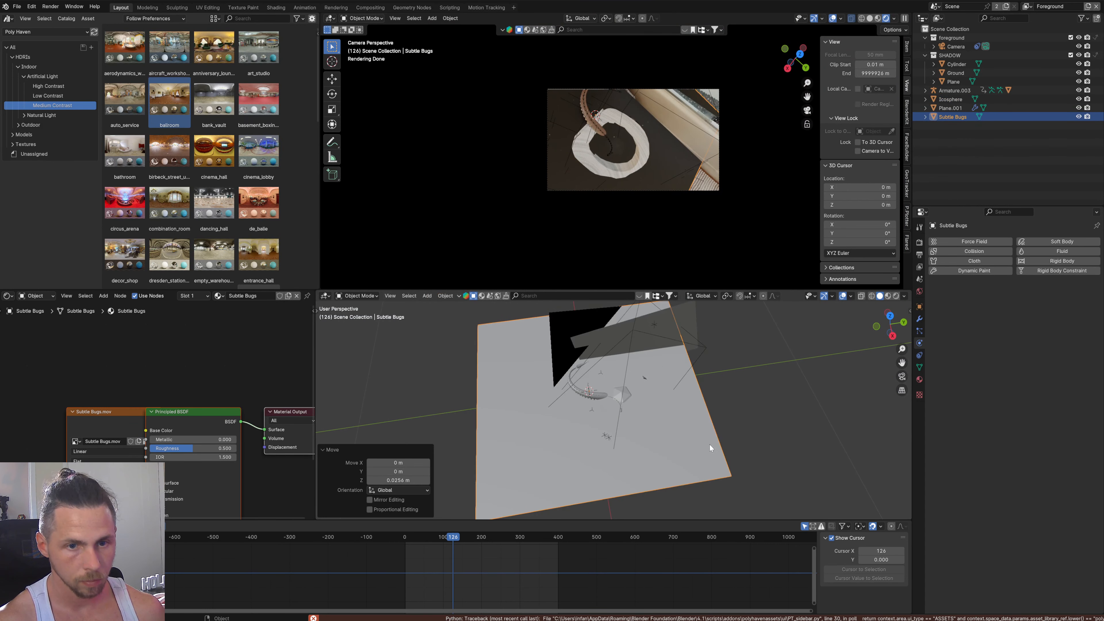
key("s")
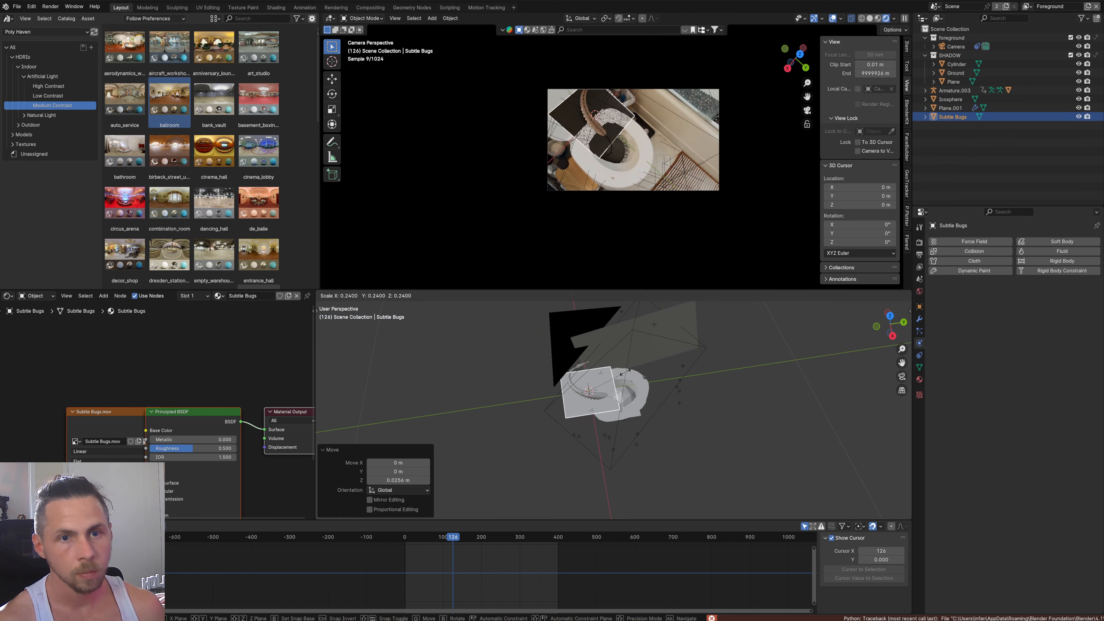
left_click(625, 378)
scroll(639, 383, "up", 7)
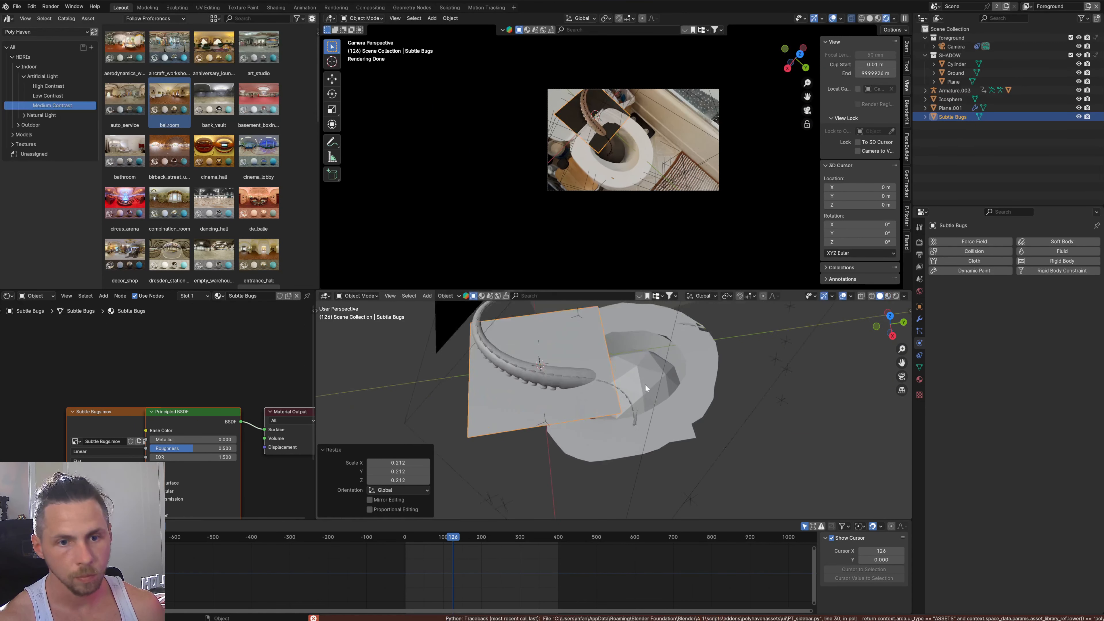
key("g")
left_click(762, 391)
middle_click_drag(725, 388, 706, 367)
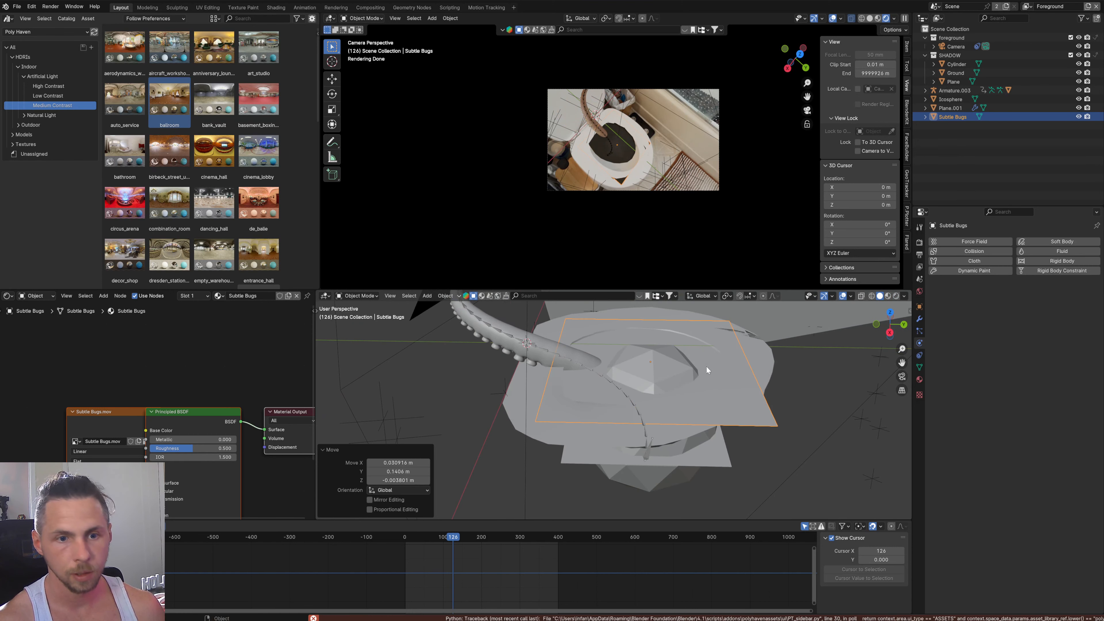
Step: Replace the Principled BSDF in the Subtle Bugs material with a Transparent BSDF node
left_click(197, 414)
key("x")
key("shift+a")
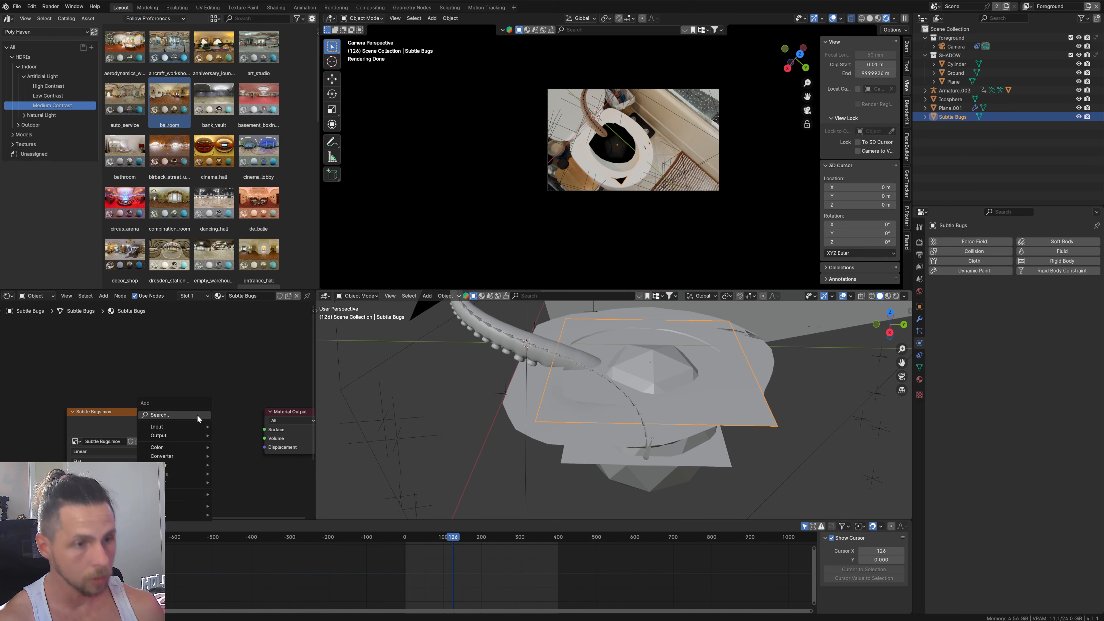
left_click(197, 414)
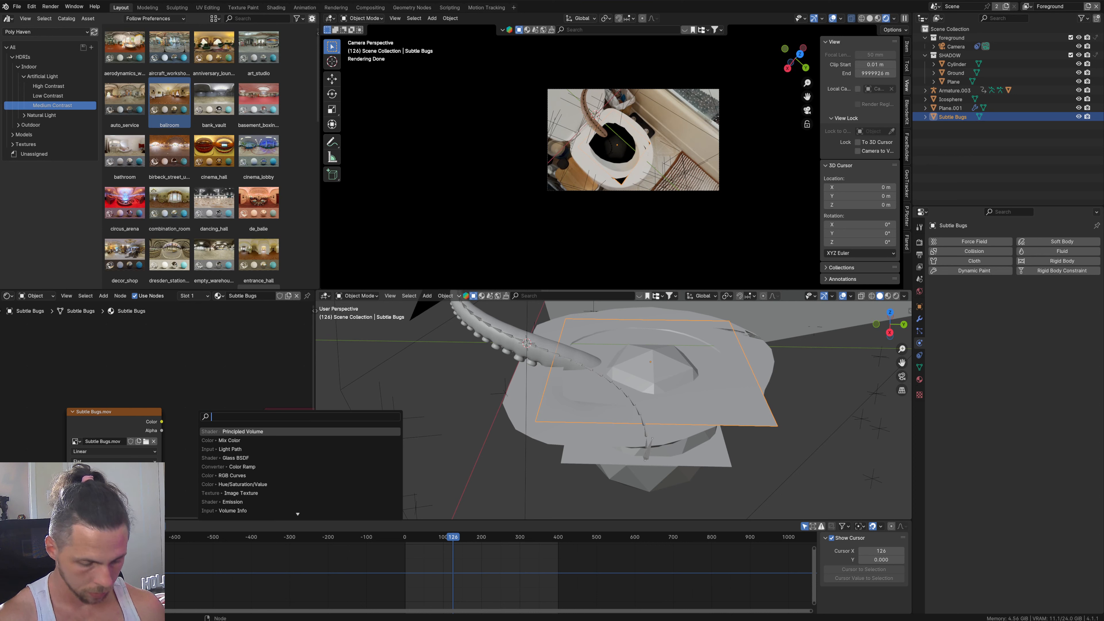
type("tra")
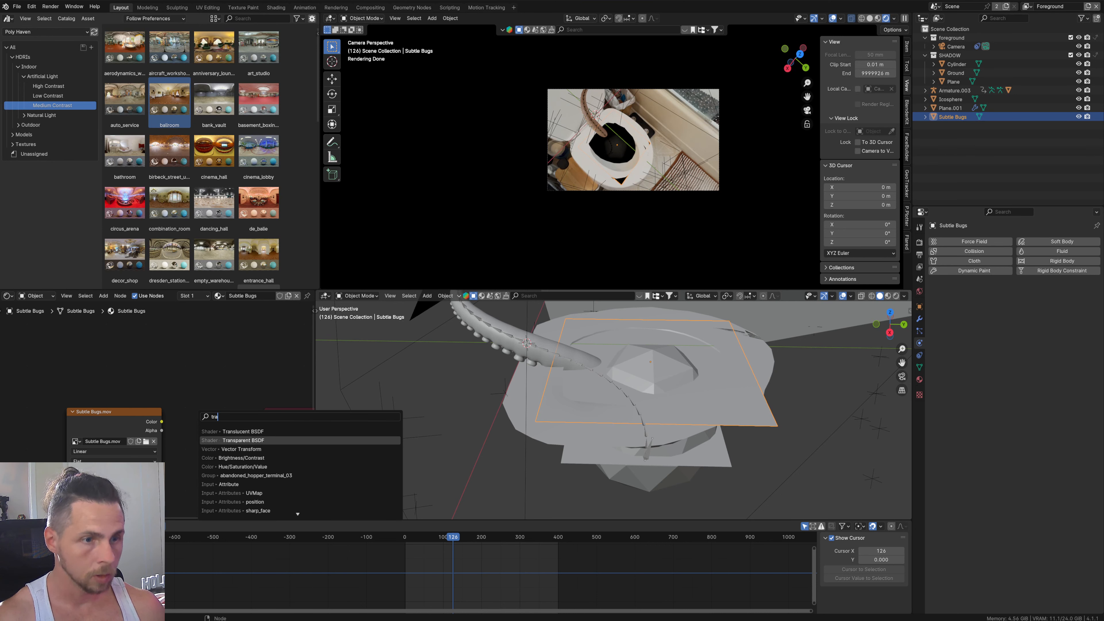
key("Return")
left_click(212, 455)
Step: Add a Translucent BSDF node and combine it with the Transparent BSDF through a Mix Shader
key("shift+a")
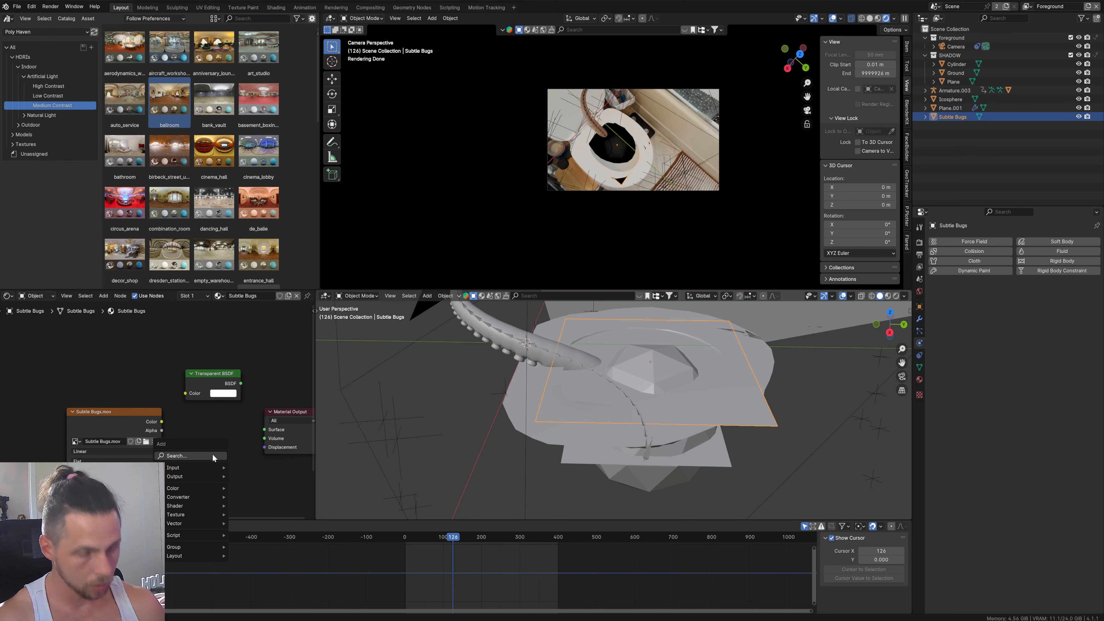
left_click(212, 455)
type("tra")
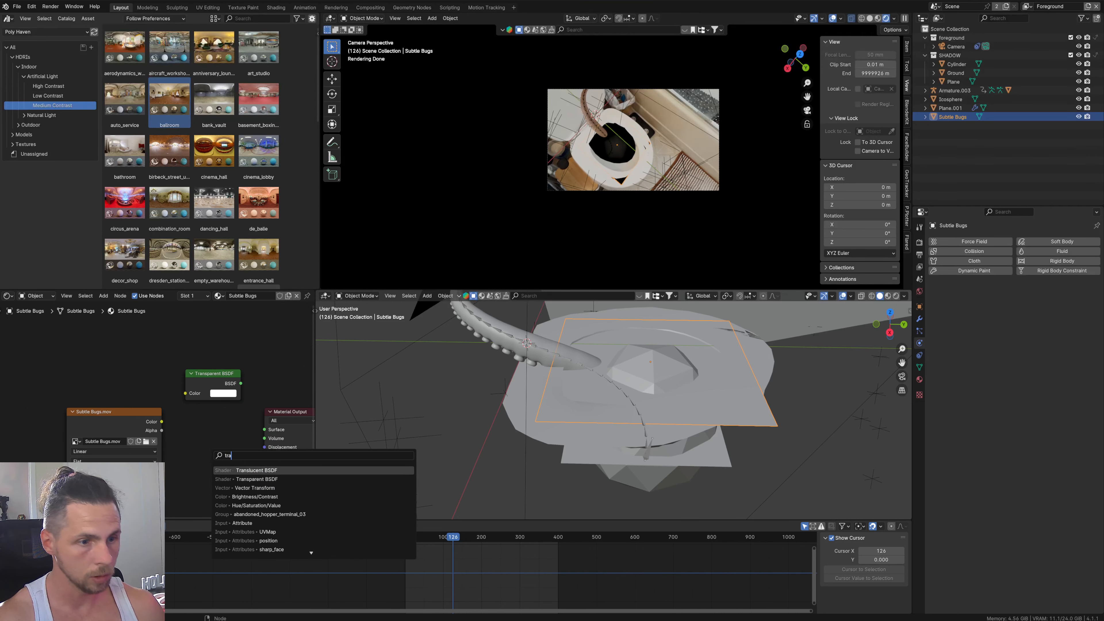
key("Return")
left_click(186, 417)
right_click_drag(197, 387, 207, 454, "ctrl+shift")
middle_click_drag(239, 446, 138, 406)
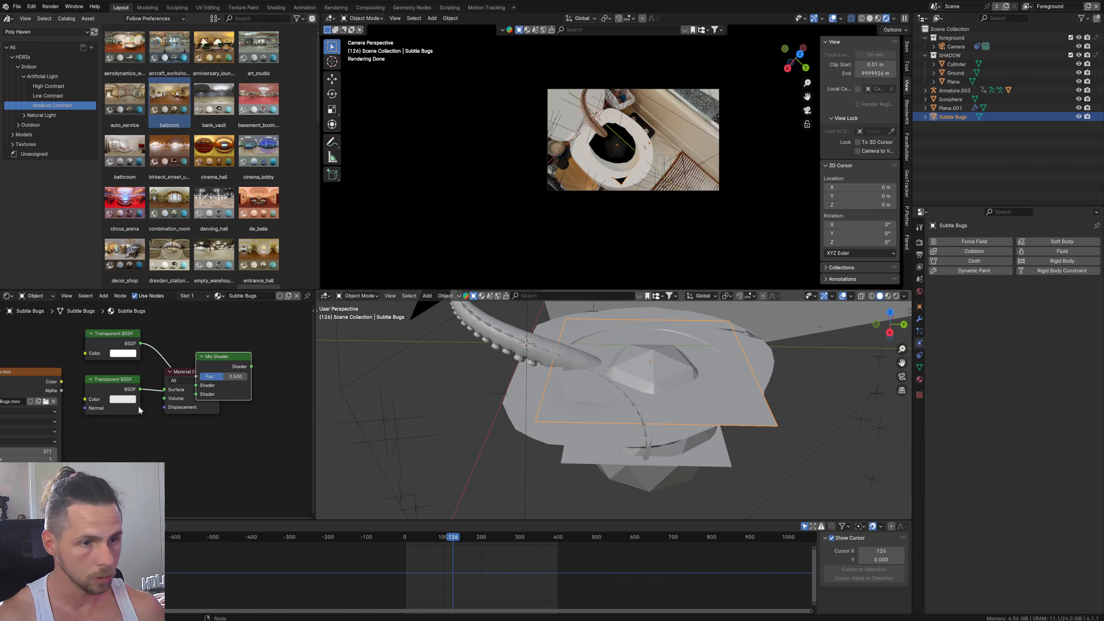
Step: Connect the Subtle Bugs.mov Color output to the Mix Shader's Fac and its Shader output to the Material Output's Surface
left_click_drag(182, 376, 287, 370)
middle_click_drag(145, 440, 146, 464)
left_click_drag(63, 406, 191, 409)
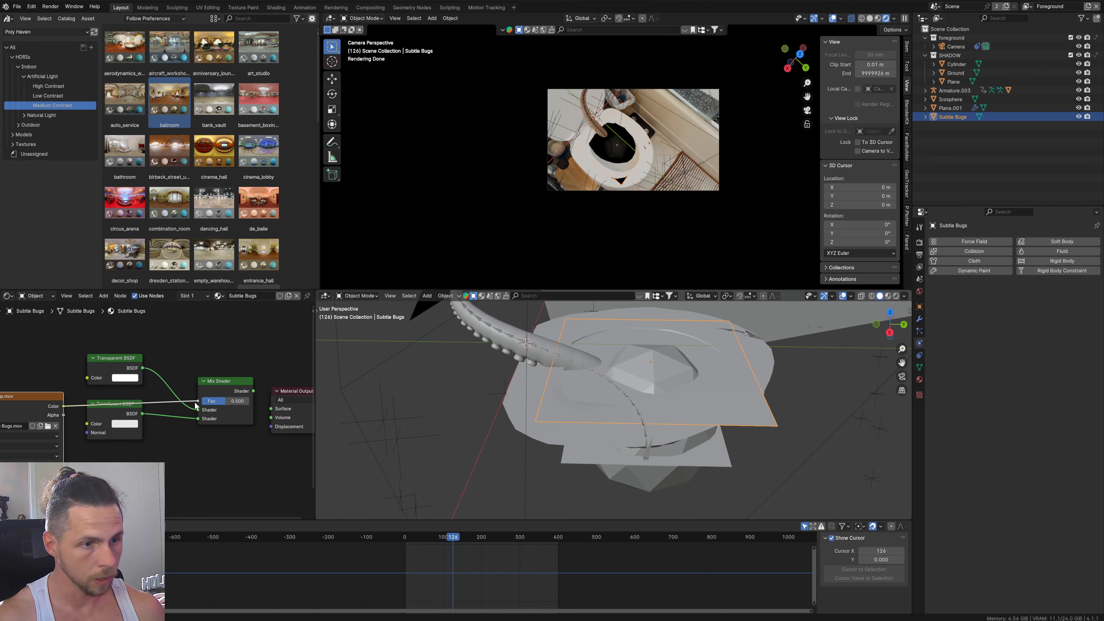
left_click_drag(253, 391, 271, 409)
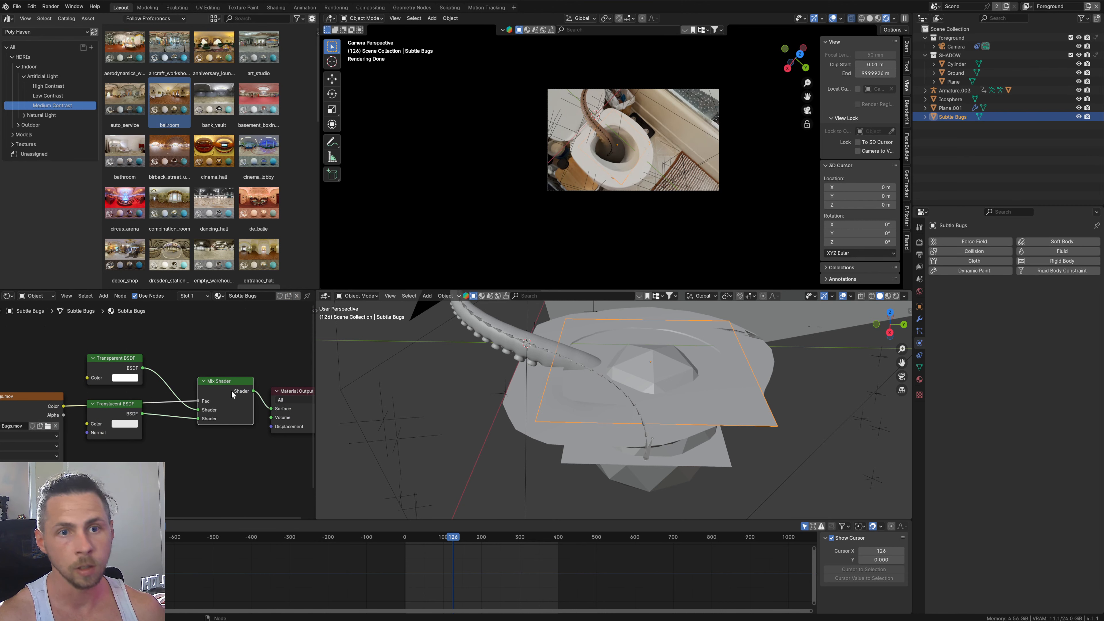
Step: Switch the lower viewport to Material Preview shading and play the animation briefly to check the bug particles over the bowl
left_click(888, 296)
scroll(703, 423, "up", 4)
middle_click_drag(703, 423, 700, 462)
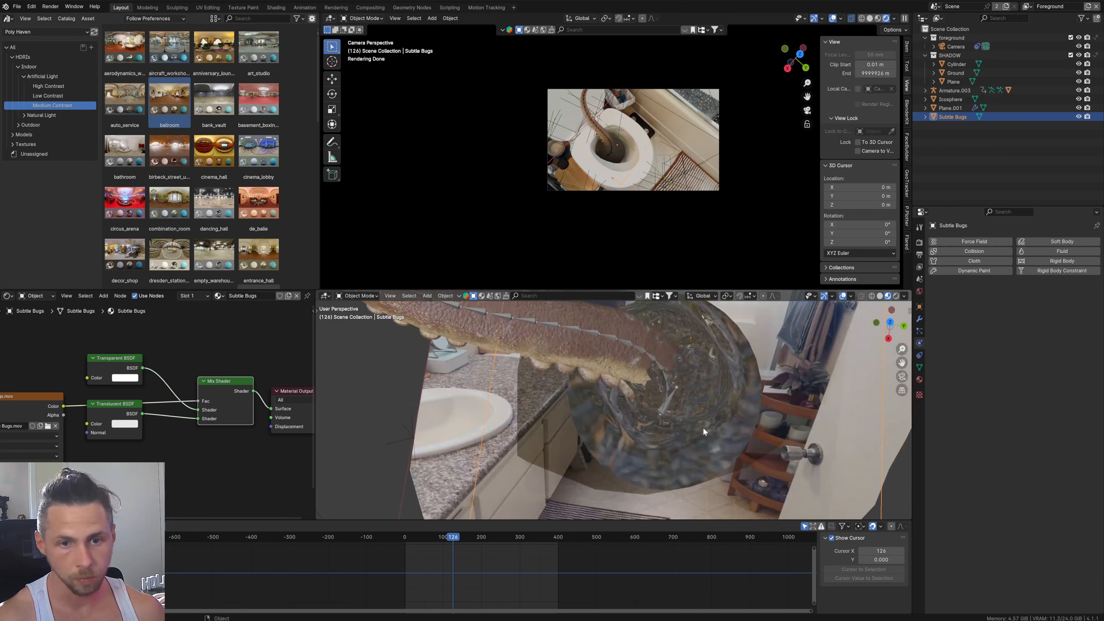
key("space")
scroll(706, 424, "down", 4)
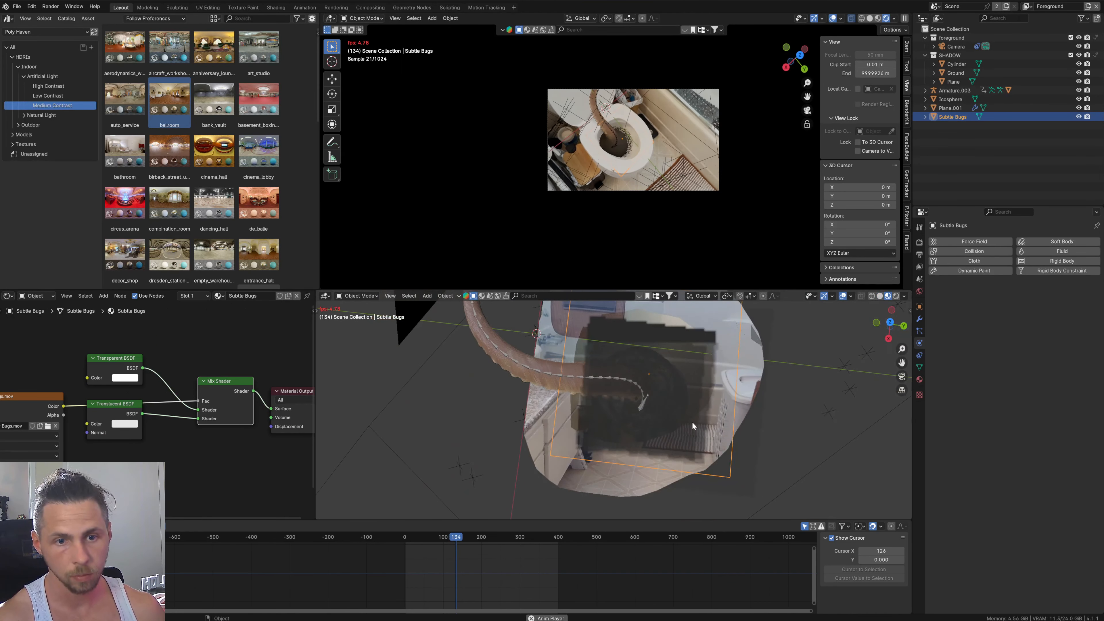
key("space")
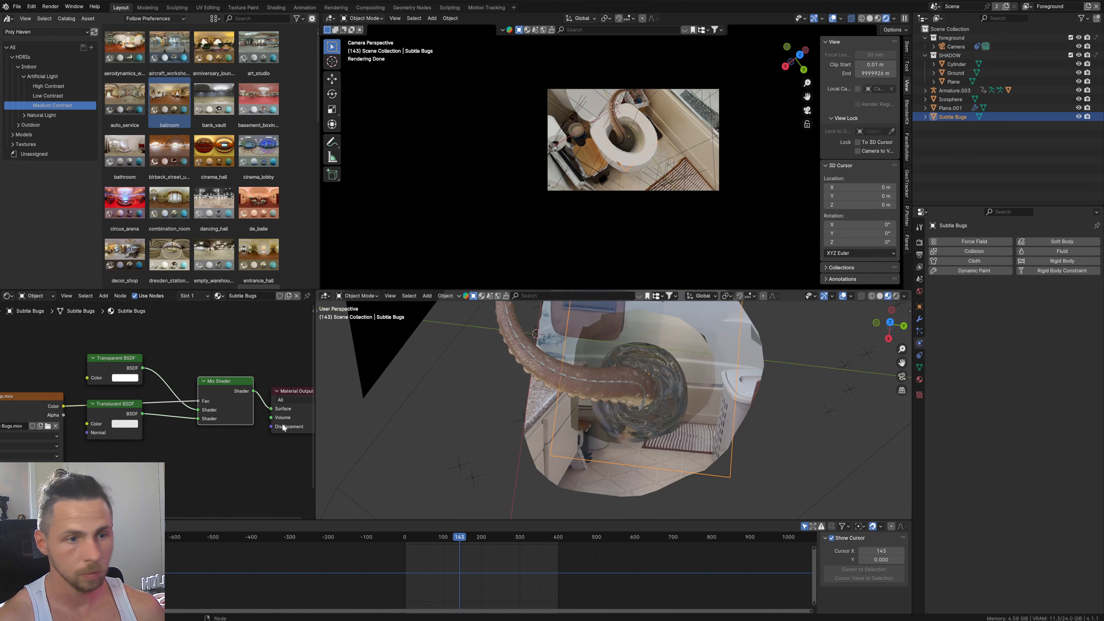
Step: Add an Emission node and feed it into the Mix Shader's second Shader input in place of the Translucent BSDF
scroll(201, 438, "up", 1)
left_click_drag(114, 411, 117, 430)
key("shift+a")
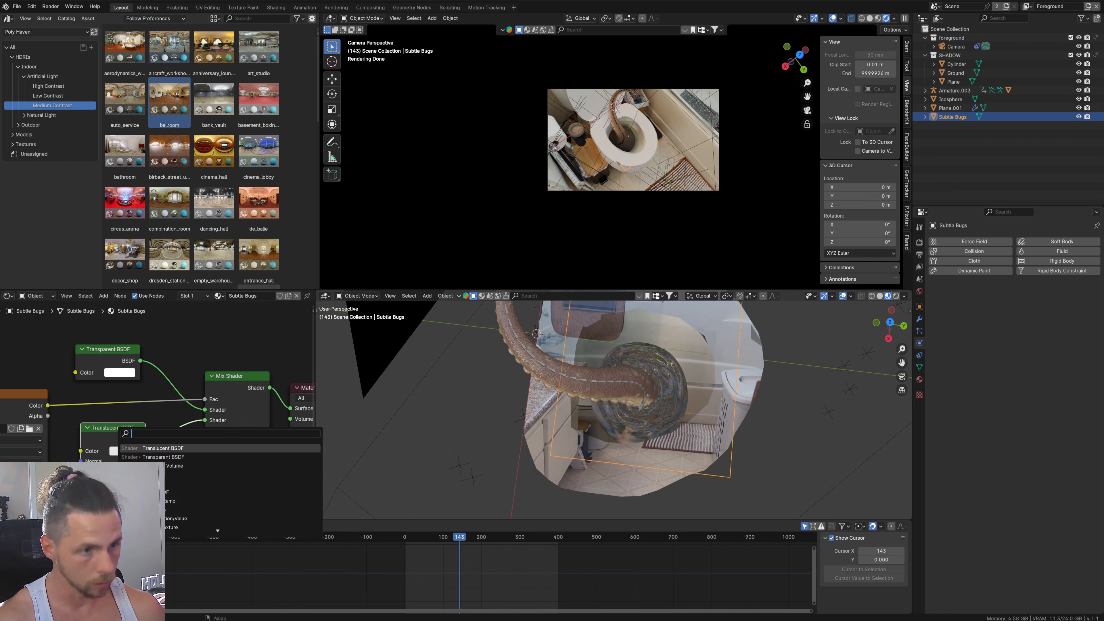
type("emi")
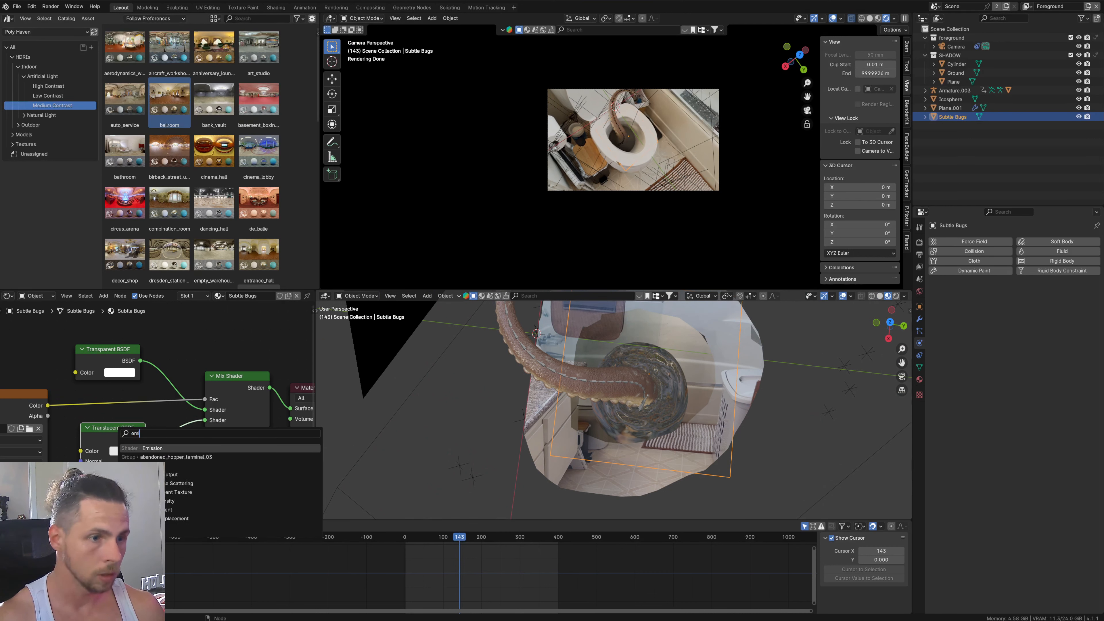
key("Return")
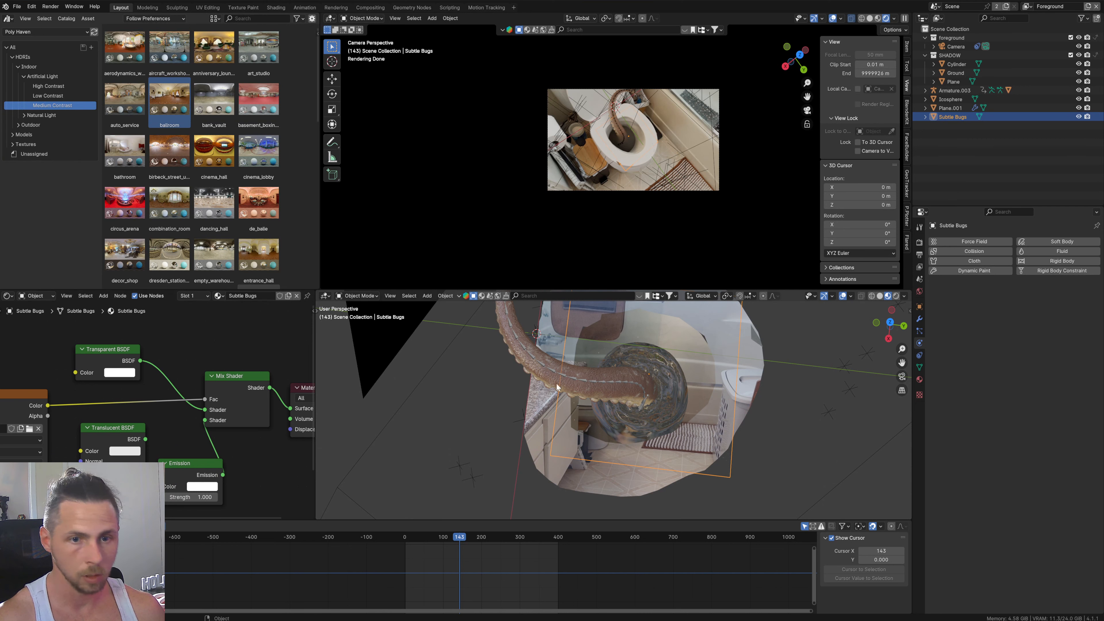
Step: Scale the Subtle Bugs plane by about 0.577 to fit the water surface
scroll(675, 403, "up", 2)
middle_click_drag(698, 407, 689, 384)
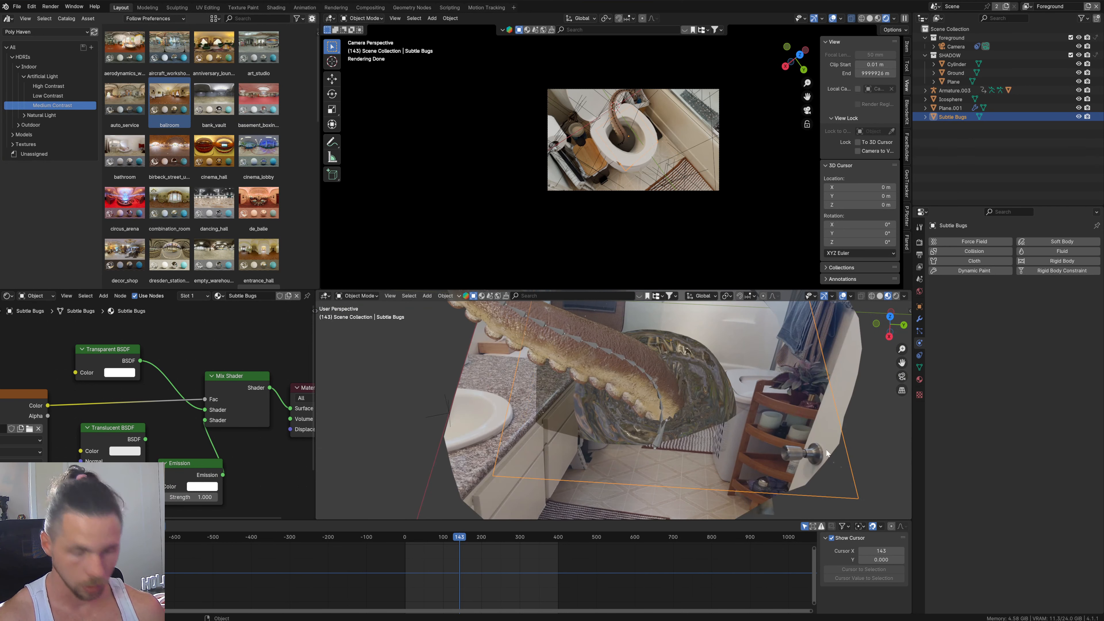
key("s")
left_click(753, 417)
middle_click_drag(754, 417, 760, 445)
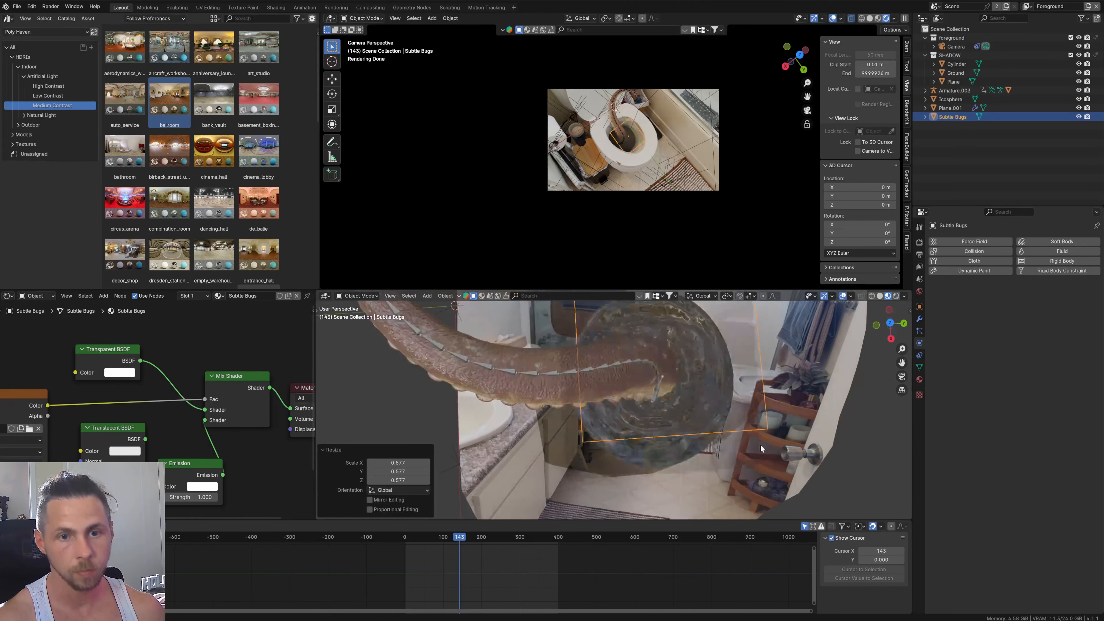
Step: Shift the Subtle Bugs plane about -0.017 m along Y over the water and enlarge it by about 1.031
scroll(760, 445, "down", 3)
scroll(732, 407, "up", 2)
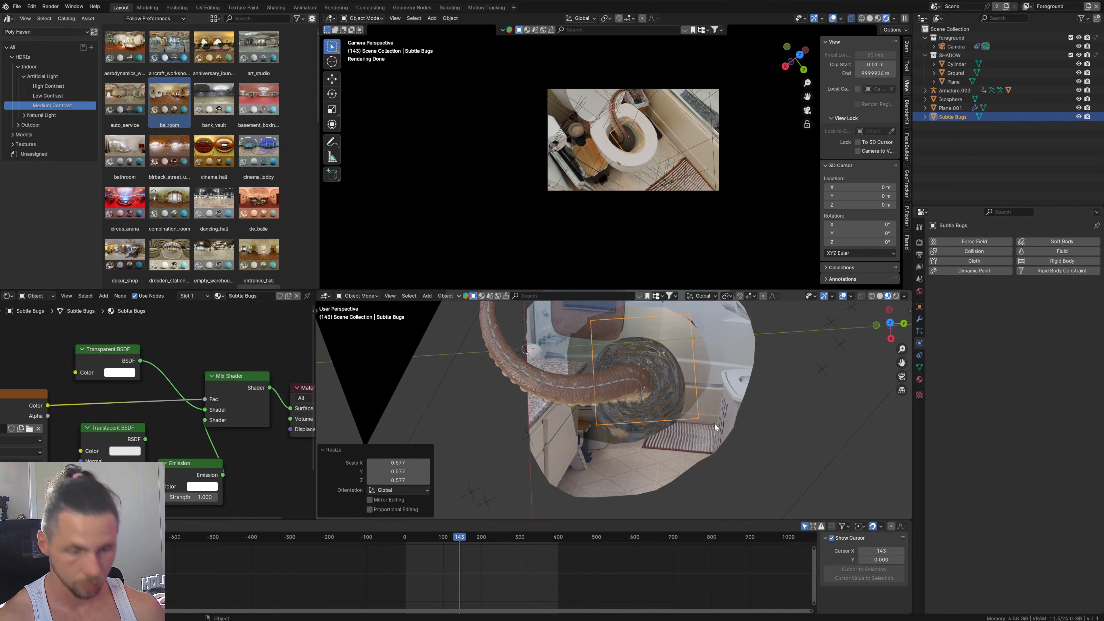
key("g")
left_click(696, 422)
scroll(709, 410, "up", 5)
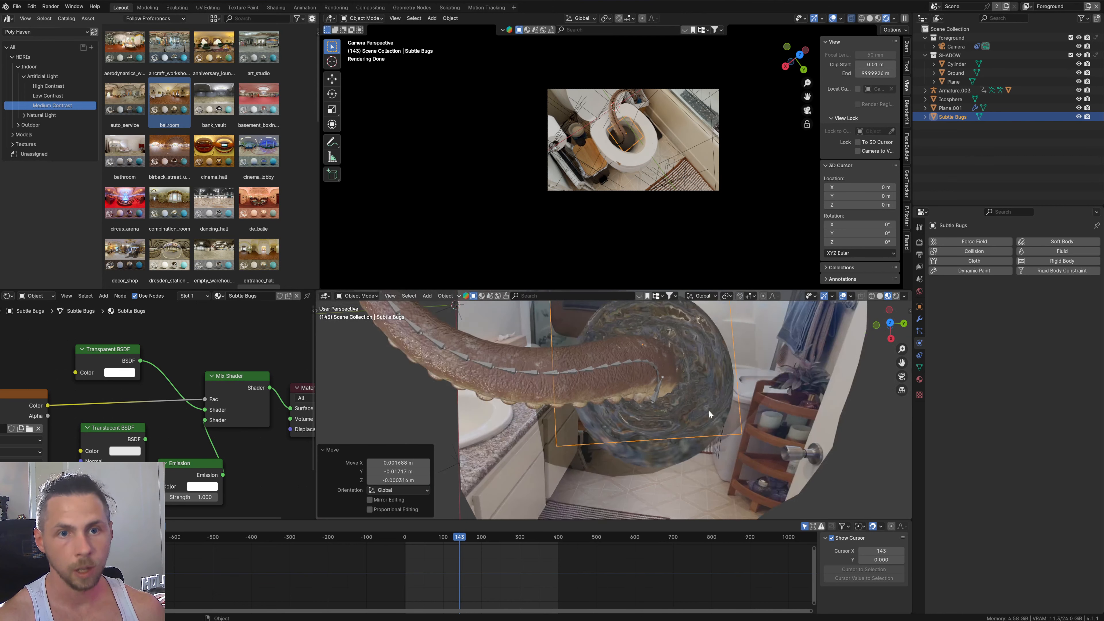
scroll(708, 409, "down", 5)
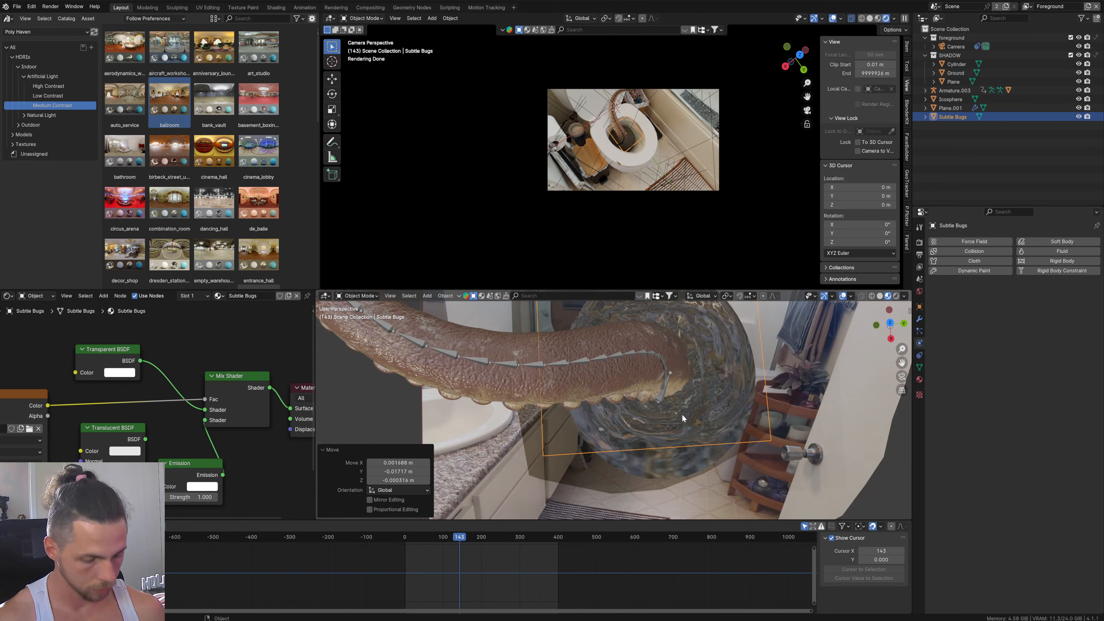
key("s")
left_click(685, 421)
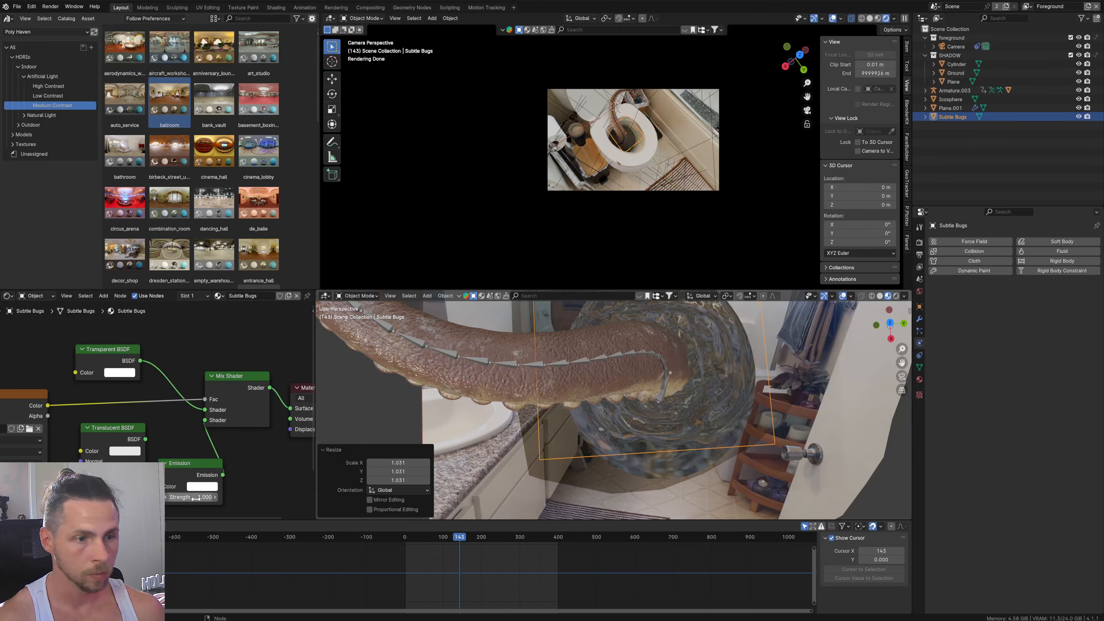
Step: Raise the Emission Strength to about 263.3 and play the animation to check the glowing particles
left_click_drag(196, 498, 283, 498)
key("space")
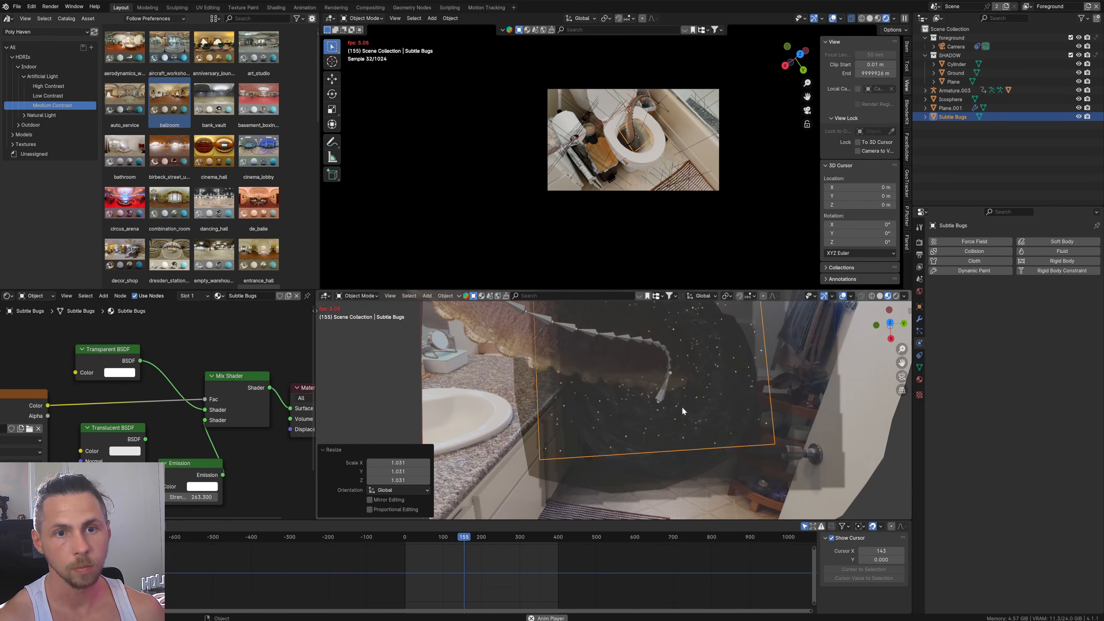
Step: Stop playback and sample the dark toilet water with the eyedropper as the Subtle Bugs material's Emission Color
key("space")
scroll(671, 120, "up", 5)
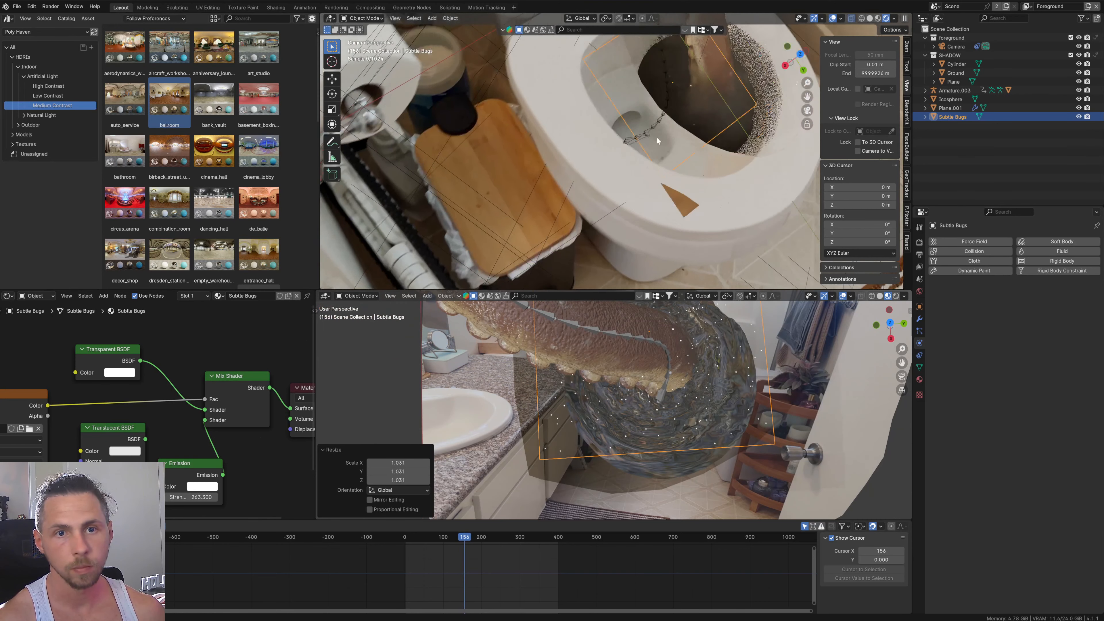
scroll(614, 158, "up", 5)
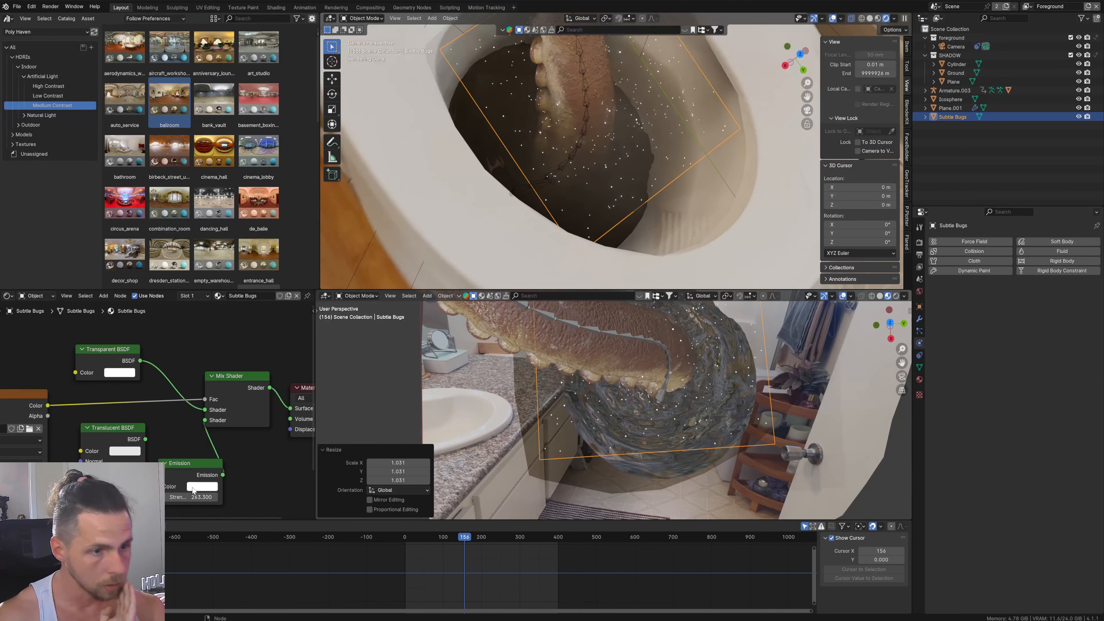
left_click(193, 490)
left_click(204, 487)
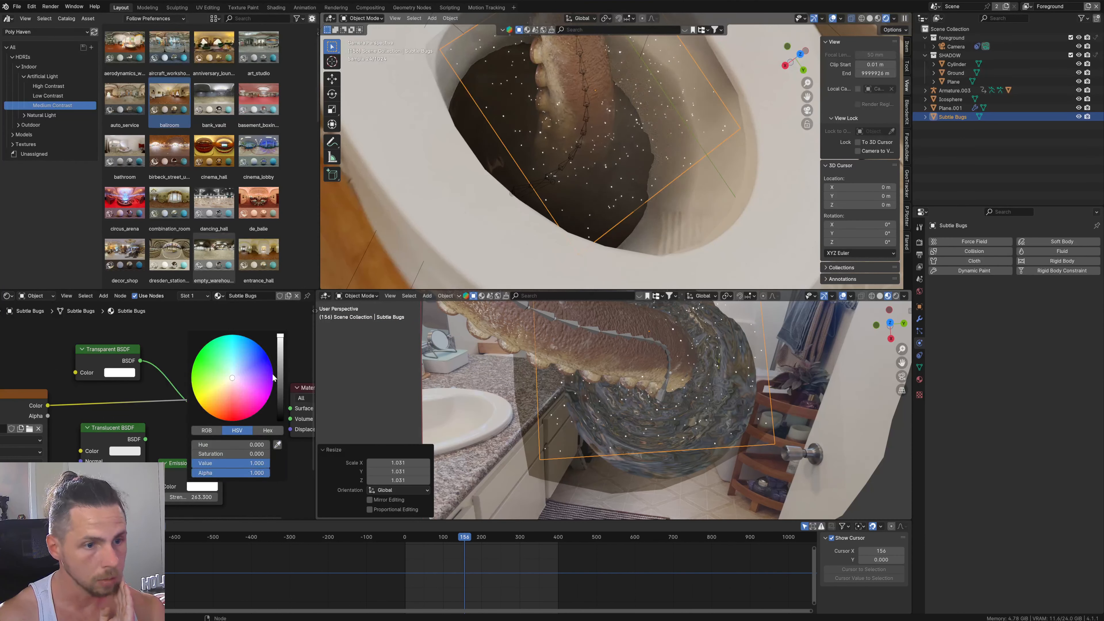
left_click(277, 444)
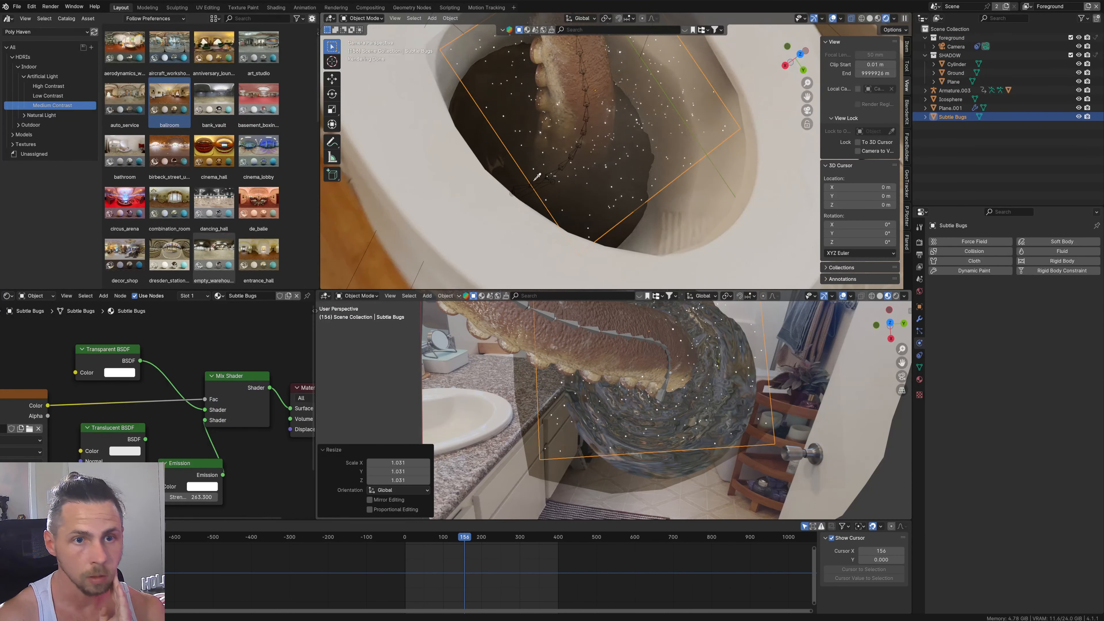
left_click(515, 178)
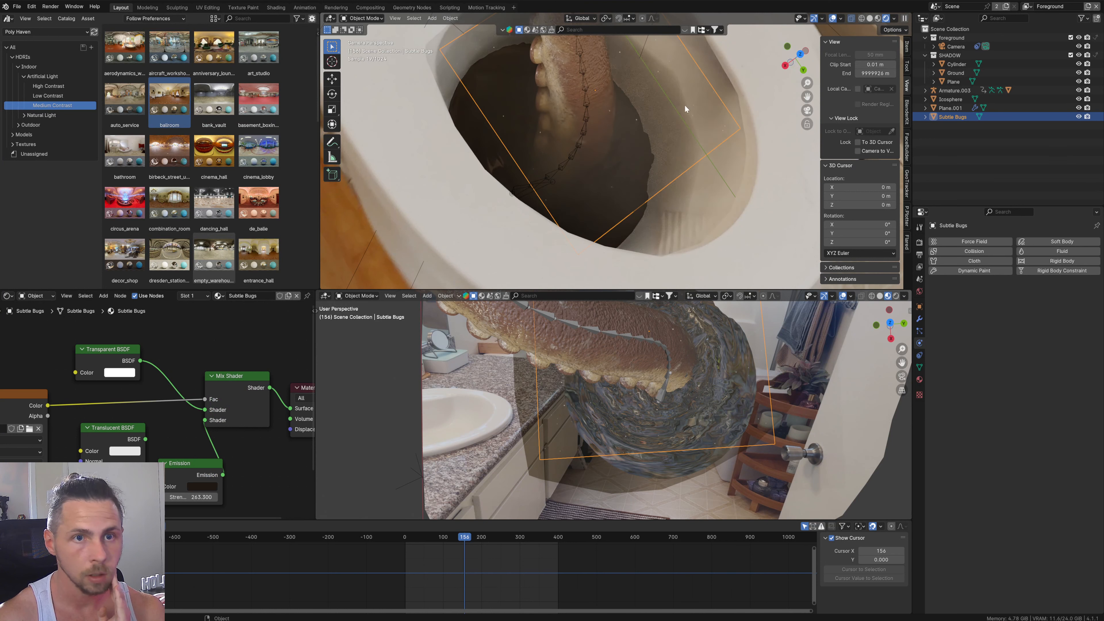
Step: Reset the Emission Strength to its default and raise it to 124.9, checking the particles in the camera view
left_click_drag(199, 498, 200, 499)
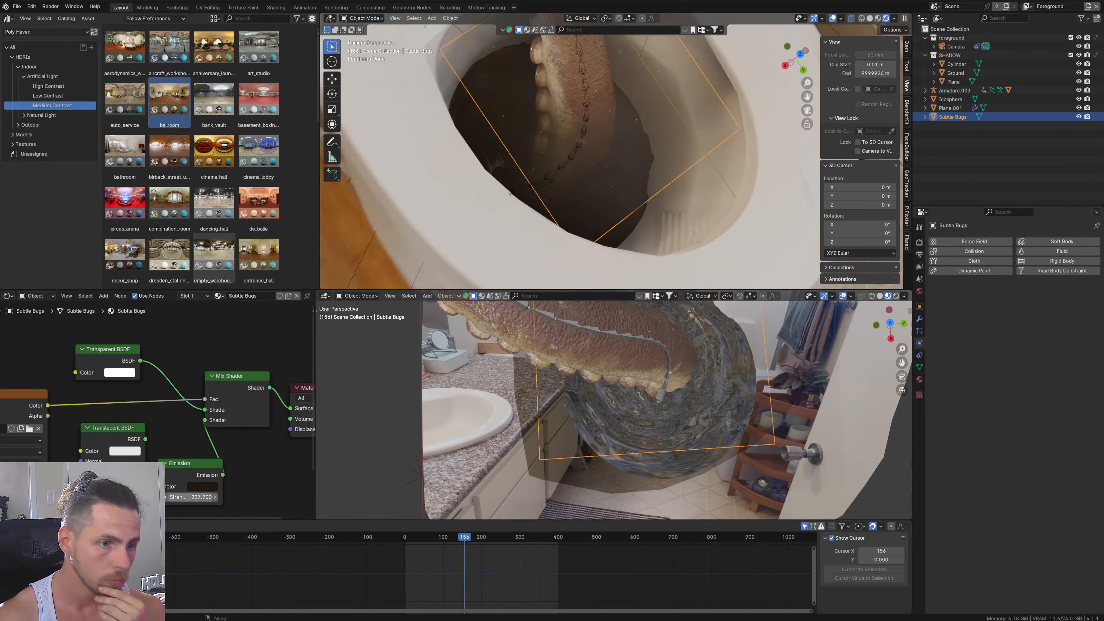
key("BackSpace")
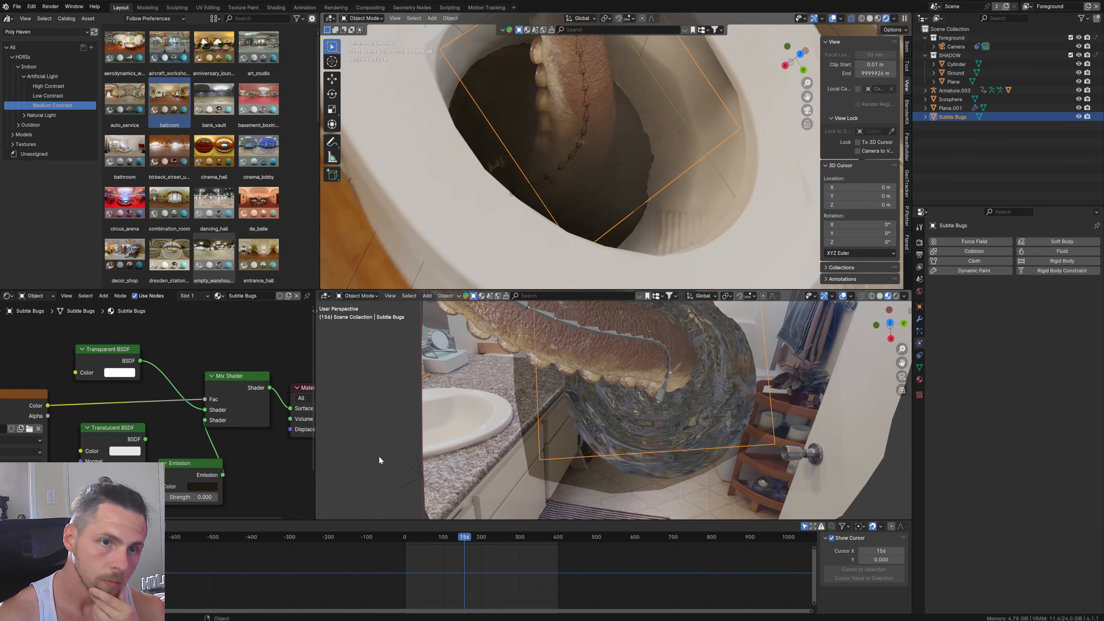
left_click_drag(200, 498, 303, 497)
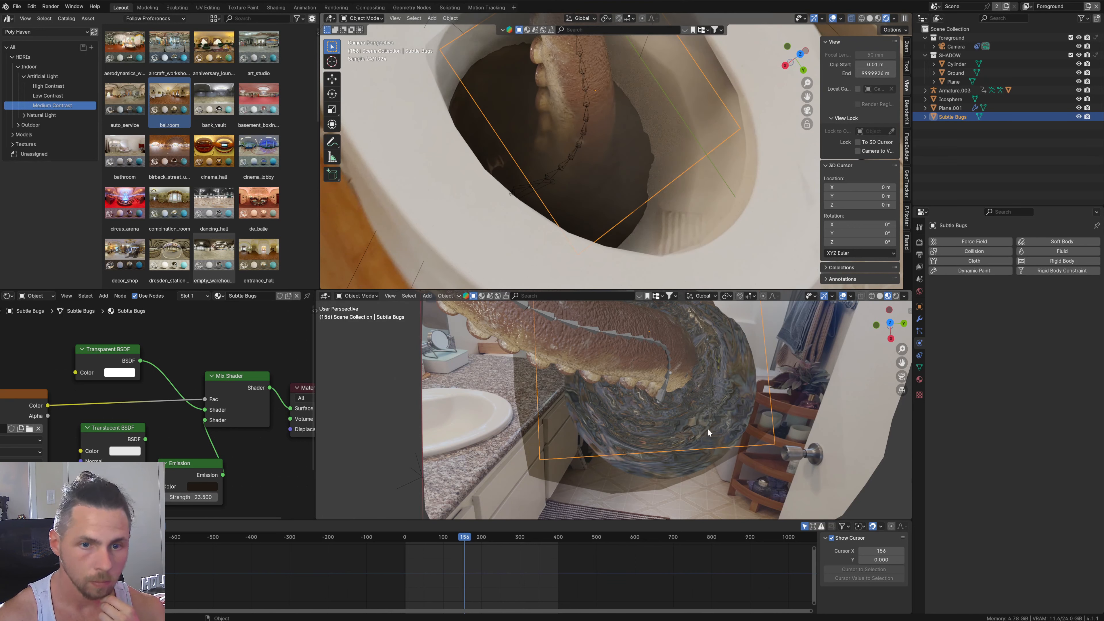
left_click_drag(201, 497, 252, 497)
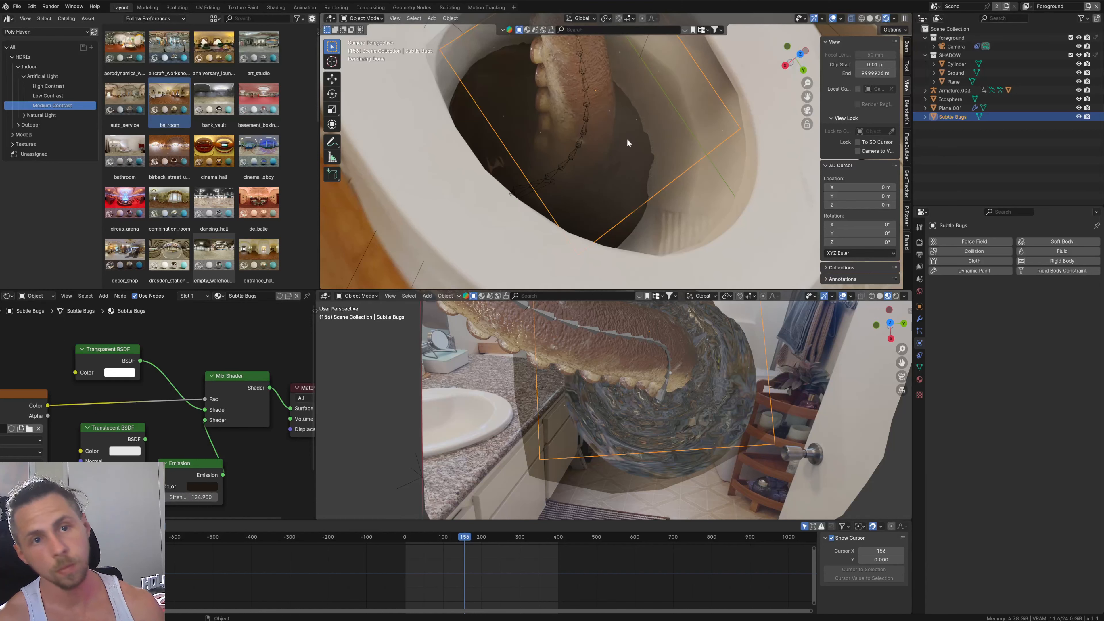
scroll(684, 159, "down", 4)
scroll(677, 166, "down", 2)
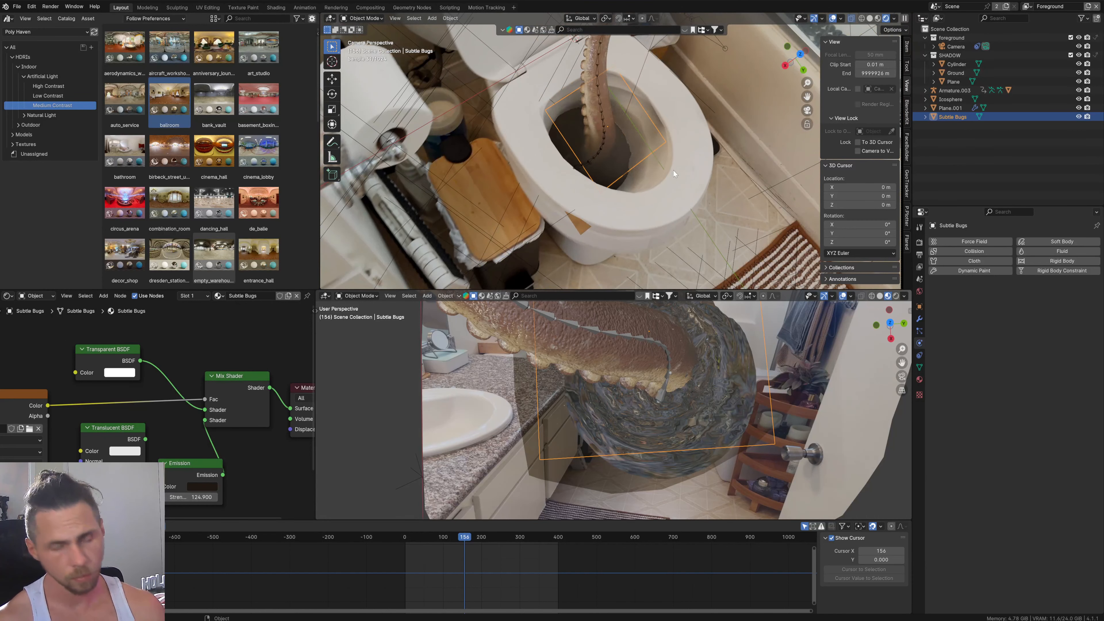
scroll(672, 178, "down", 3)
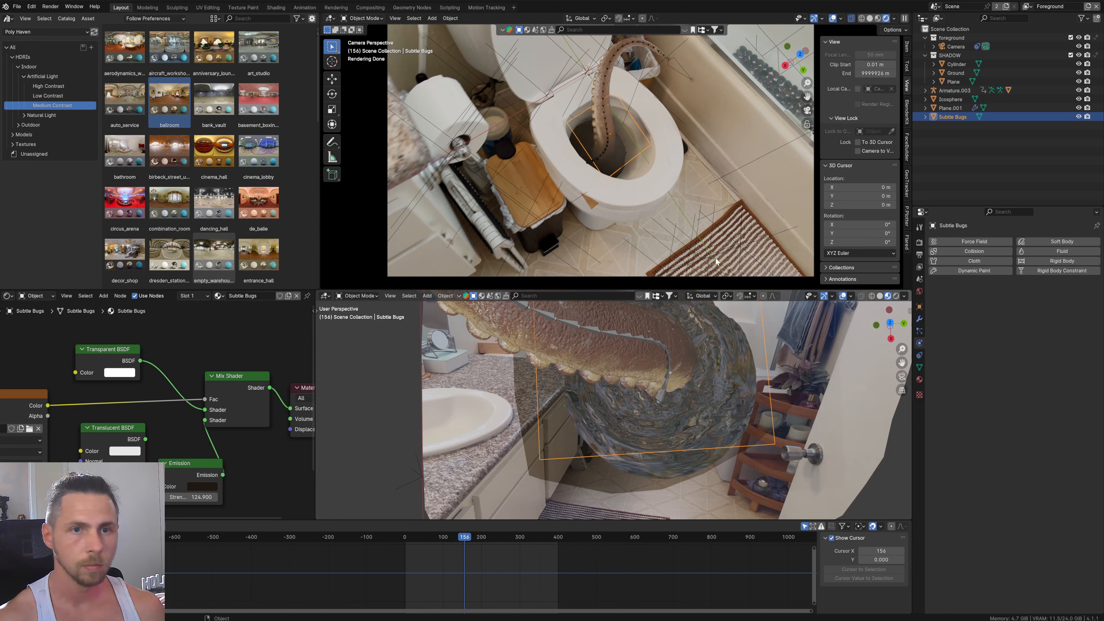
Step: At frame 207, lower the dark-end point of the tentacle material's RGB Curves to about 0.2069 and inspect the shading
left_click(485, 538)
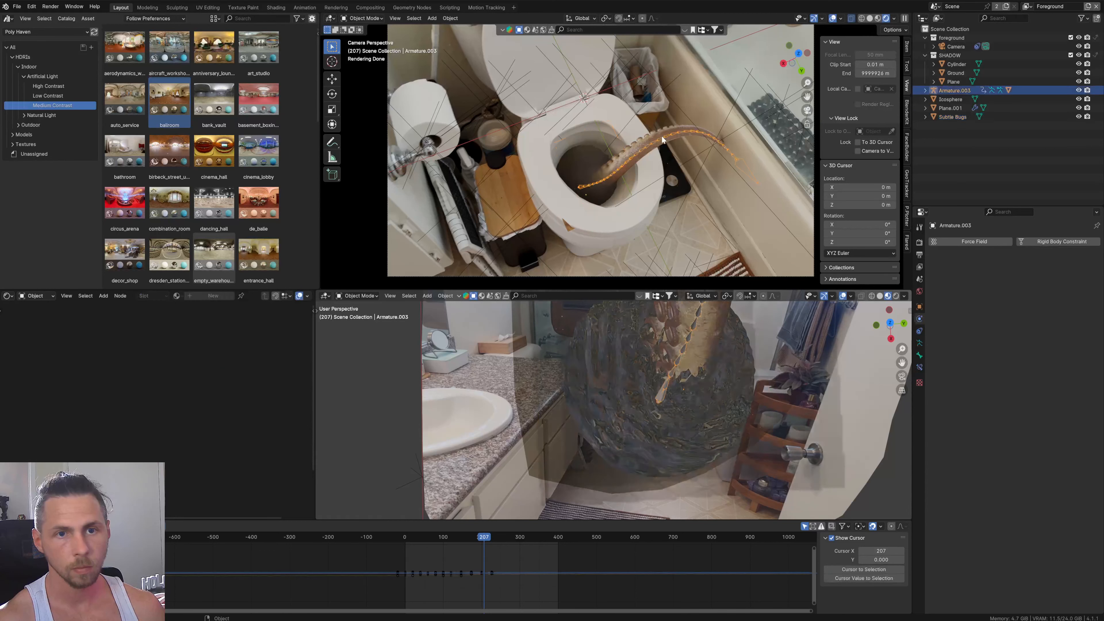
left_click(659, 135)
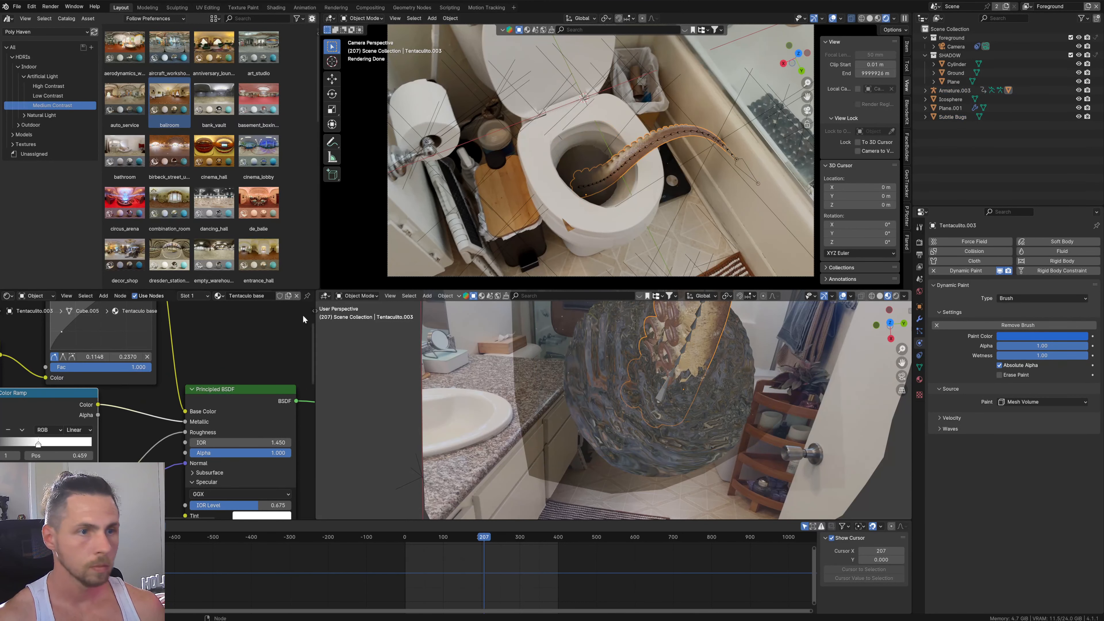
scroll(213, 375, "up", 2)
middle_click_drag(174, 376, 233, 503)
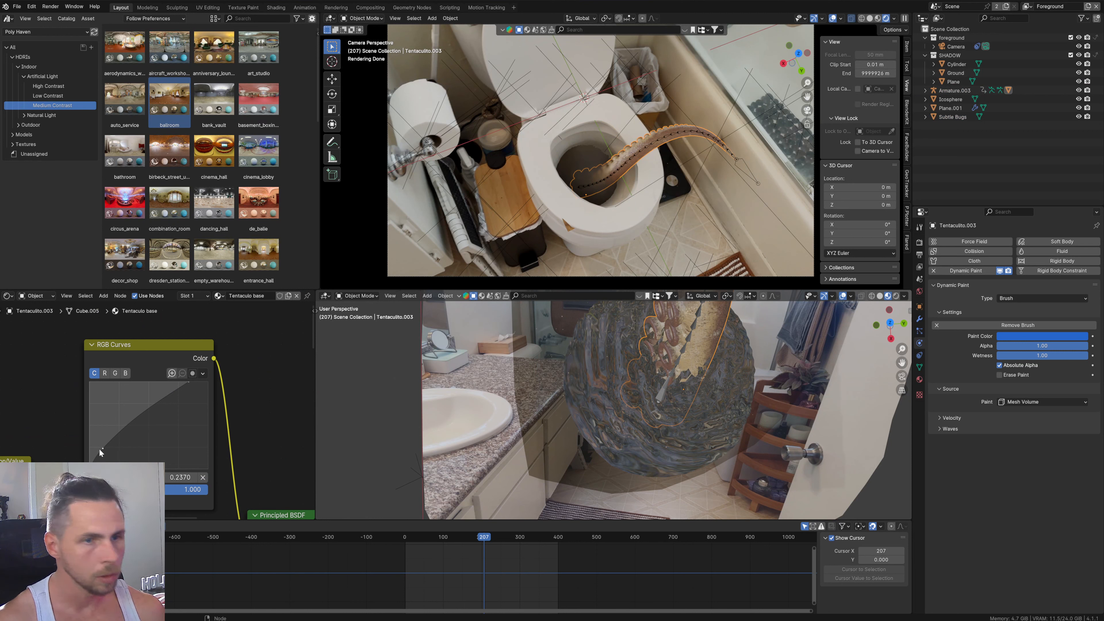
left_click_drag(100, 449, 109, 451)
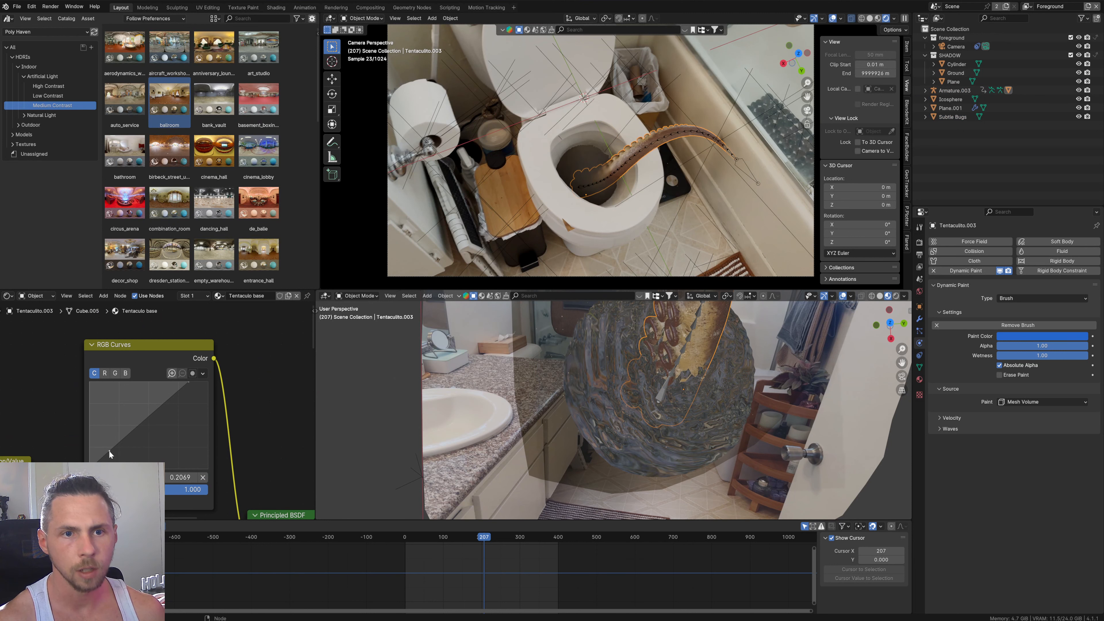
scroll(569, 229, "up", 2)
scroll(682, 180, "up", 2)
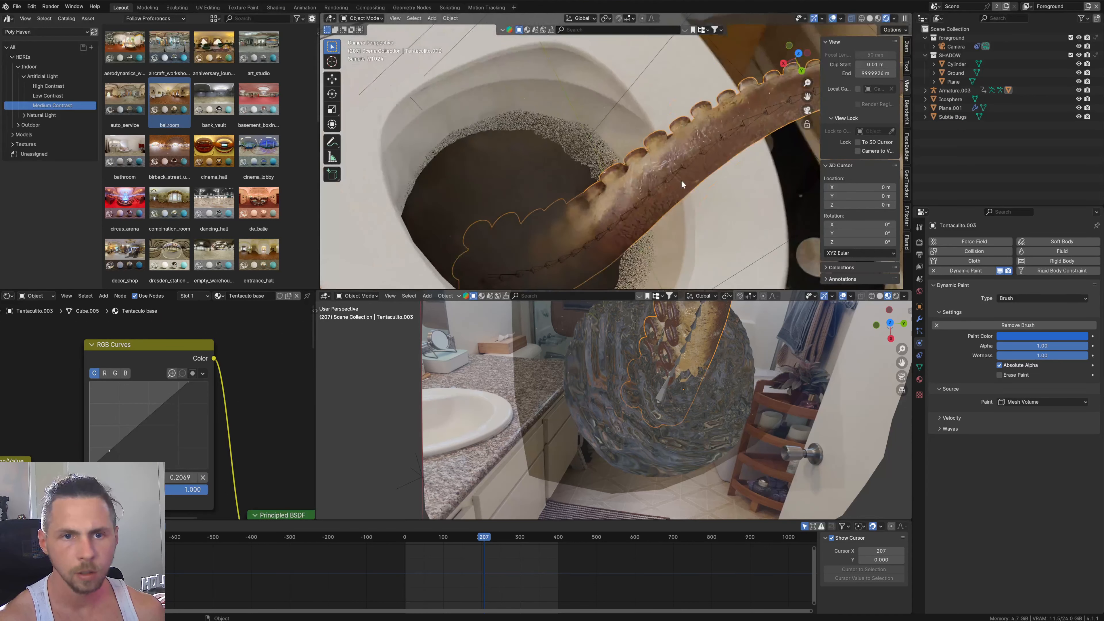
scroll(682, 179, "down", 4)
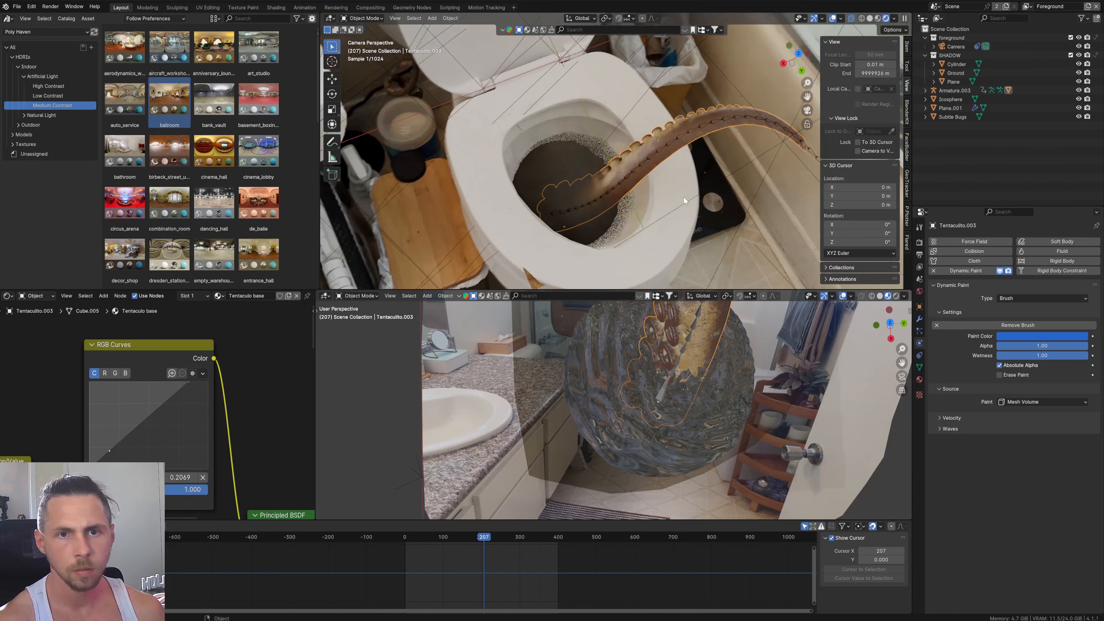
scroll(689, 202, "down", 1)
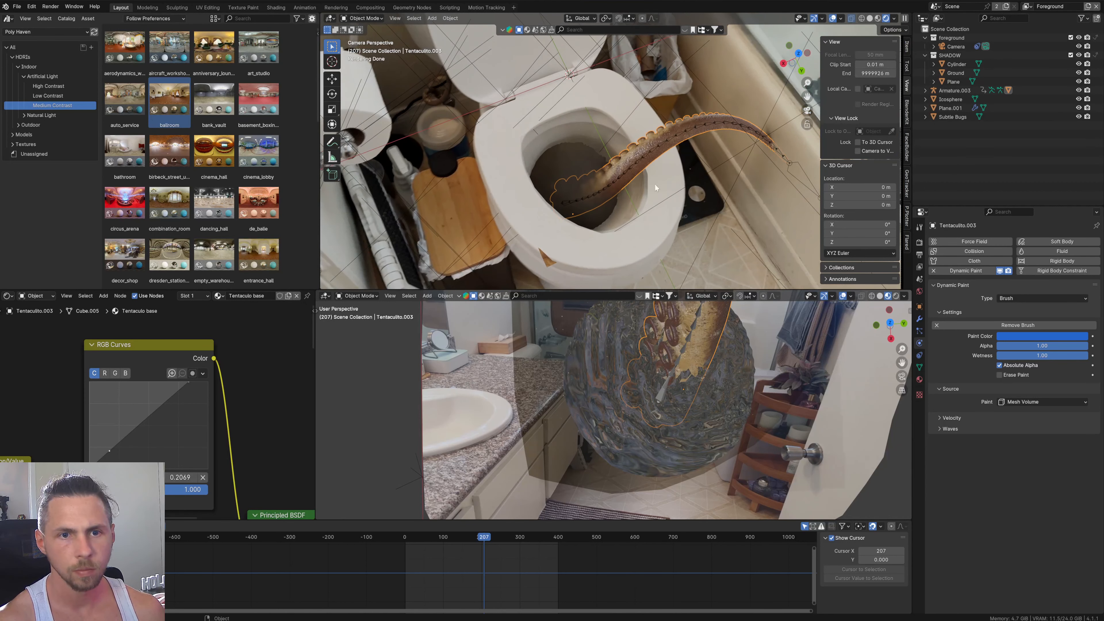
Step: Hide and reveal the Ground shadow object to compare its effect on the toilet seat
left_click(670, 180)
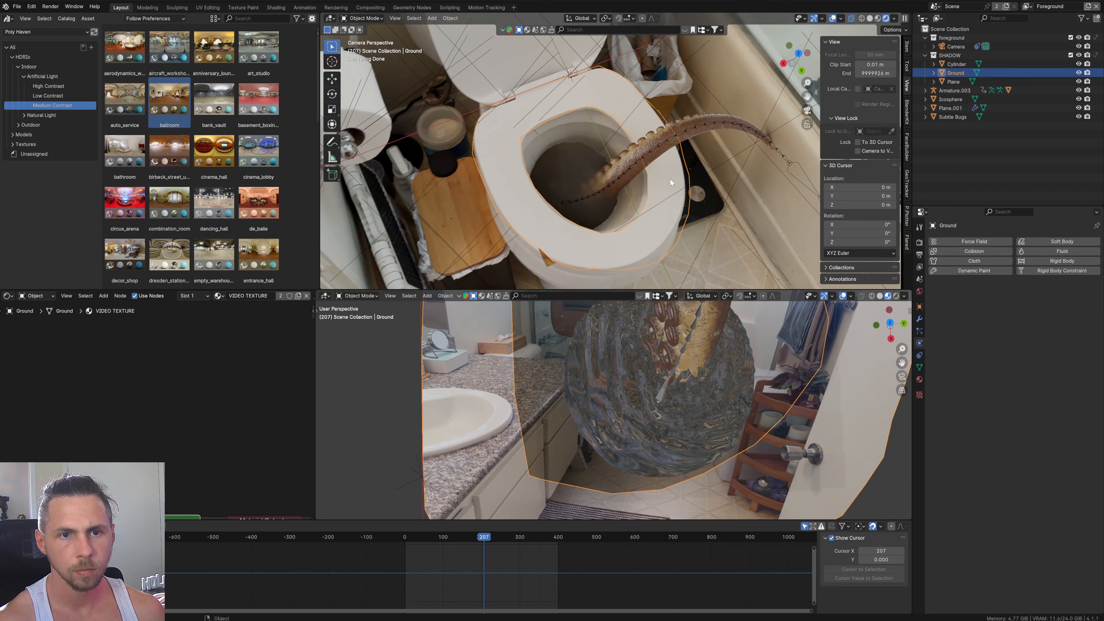
left_click(1079, 73)
left_click(1080, 73)
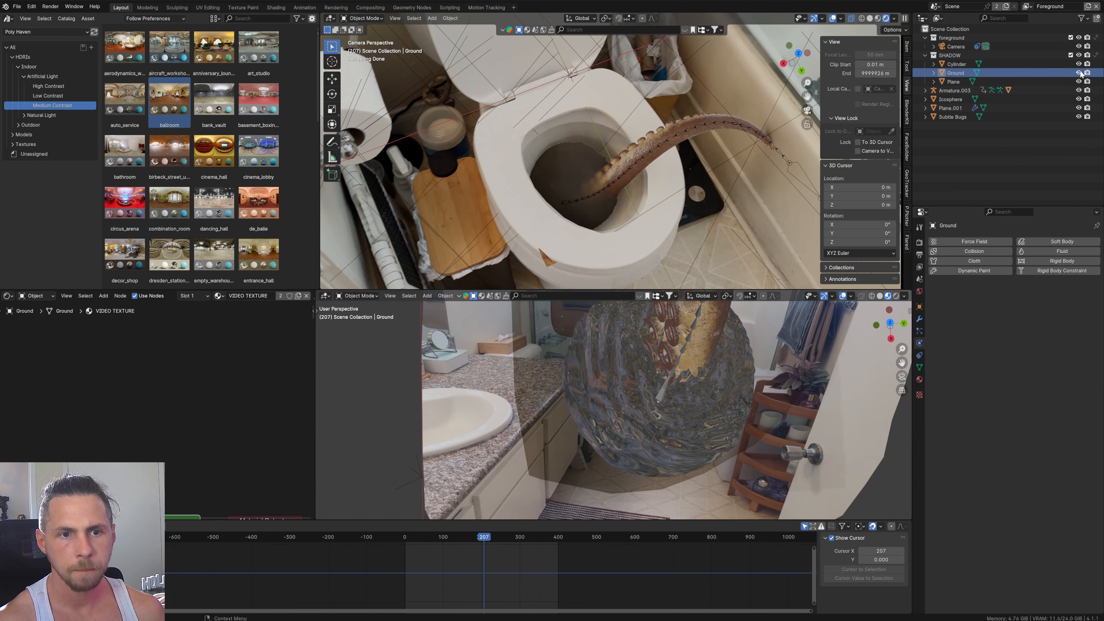
Step: Move the water surface Plane.001 about -0.035 m in X and -0.012 m in Y, keeping its height locked
left_click(548, 262)
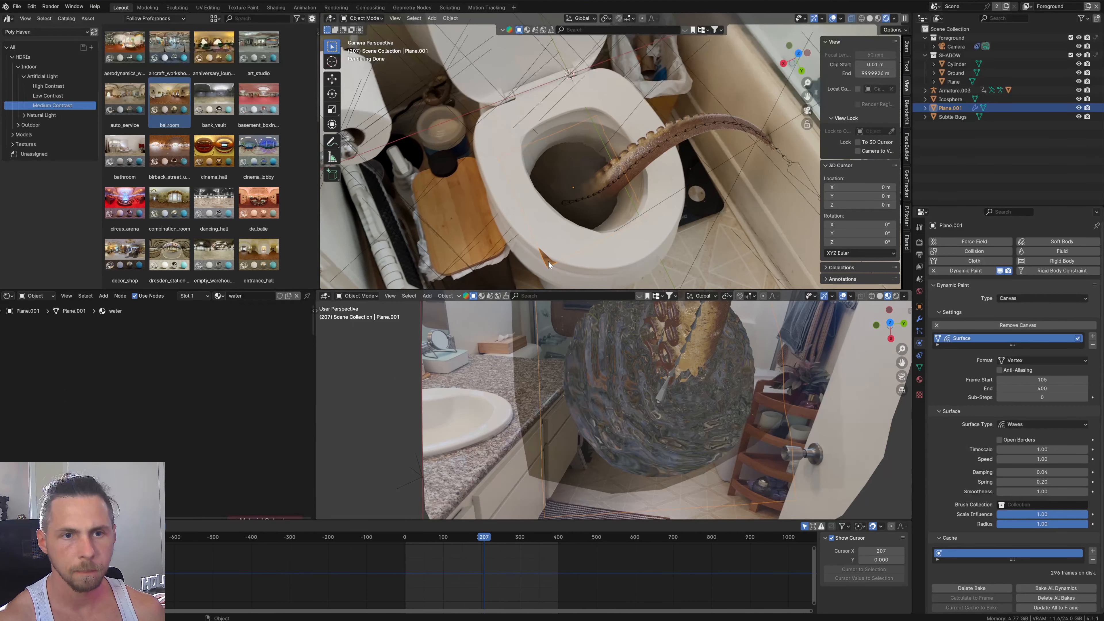
key("g")
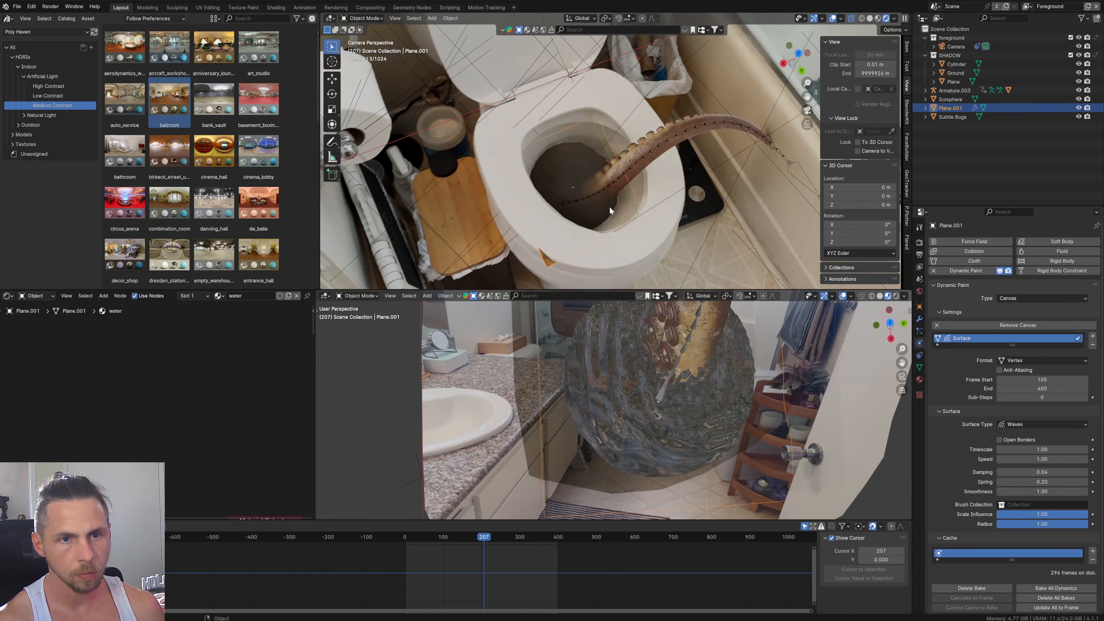
key("g")
key("shift+z")
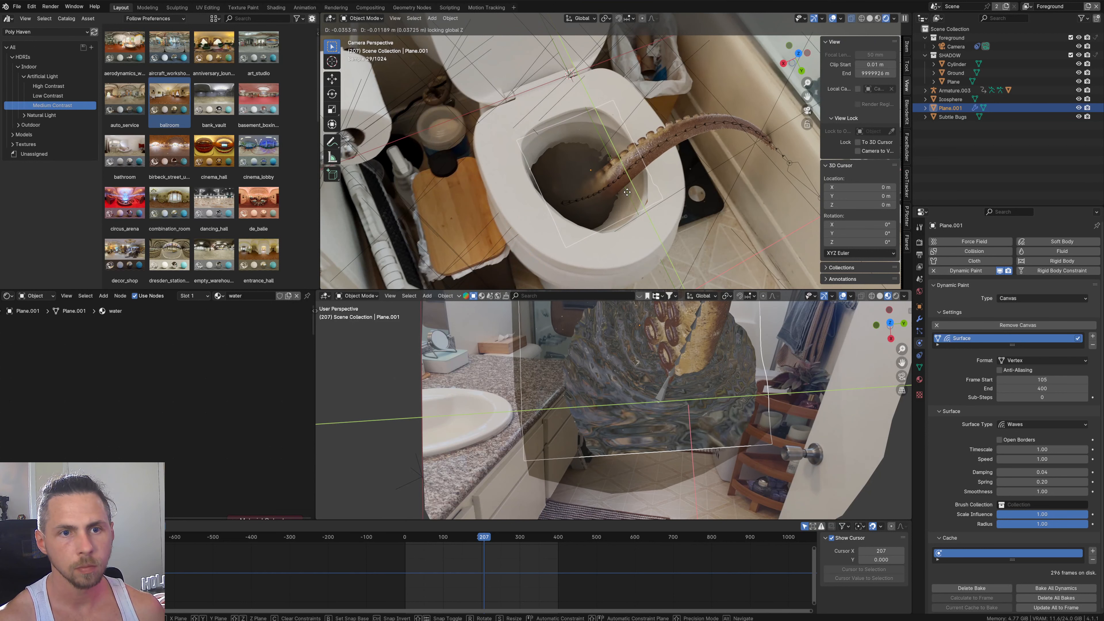
left_click(626, 193)
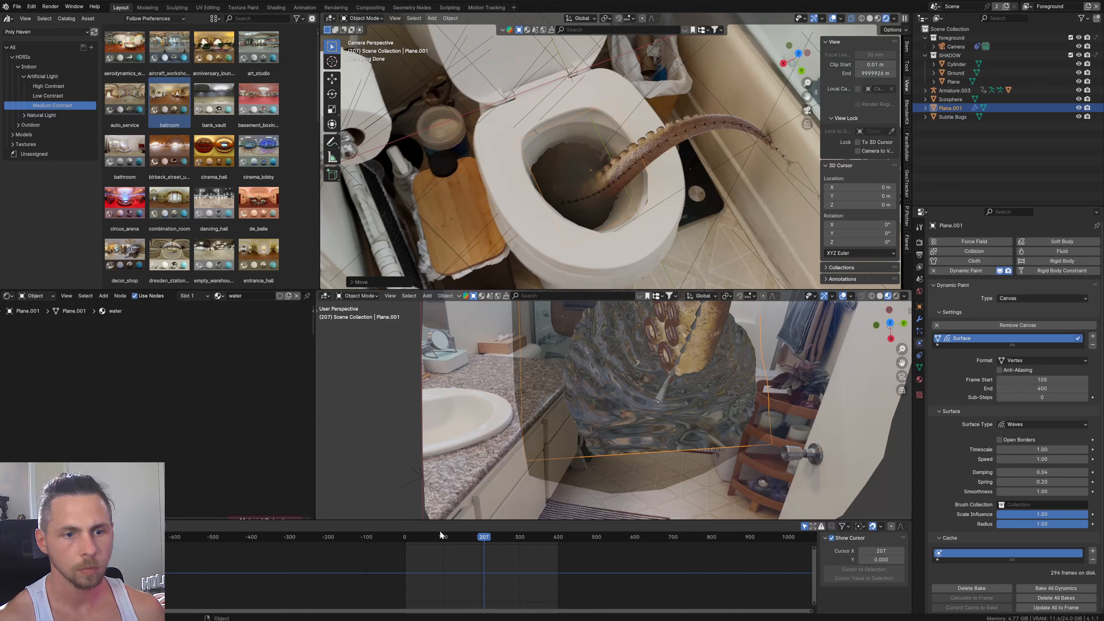
Step: Play the animation from frame 148 to 165 and inspect the repositioned water in the camera view
key("shift+Left")
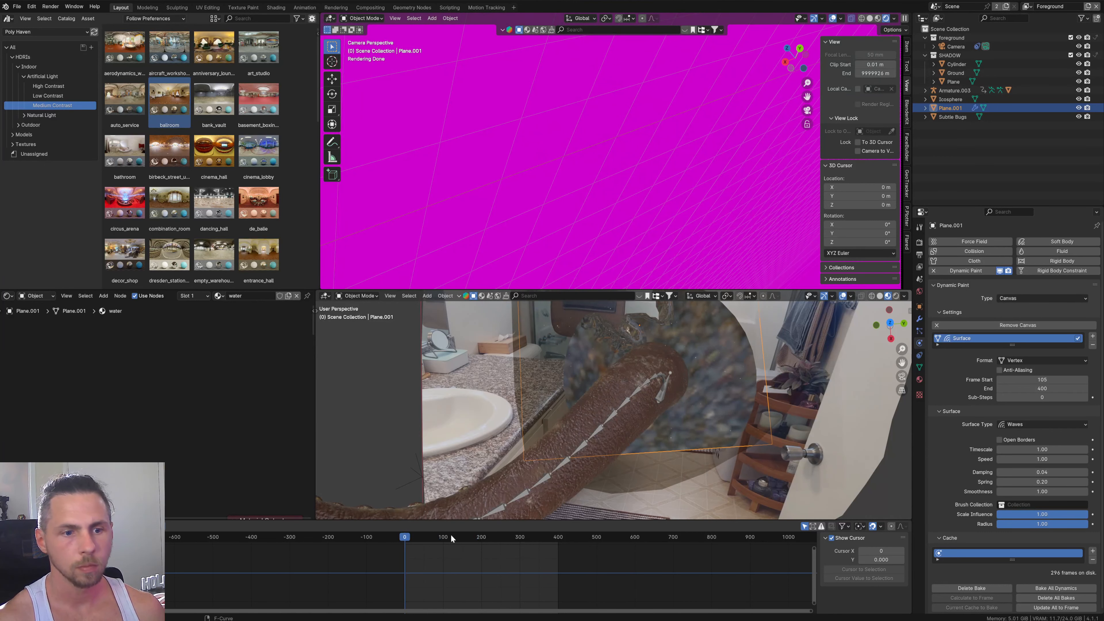
left_click_drag(452, 539, 462, 539)
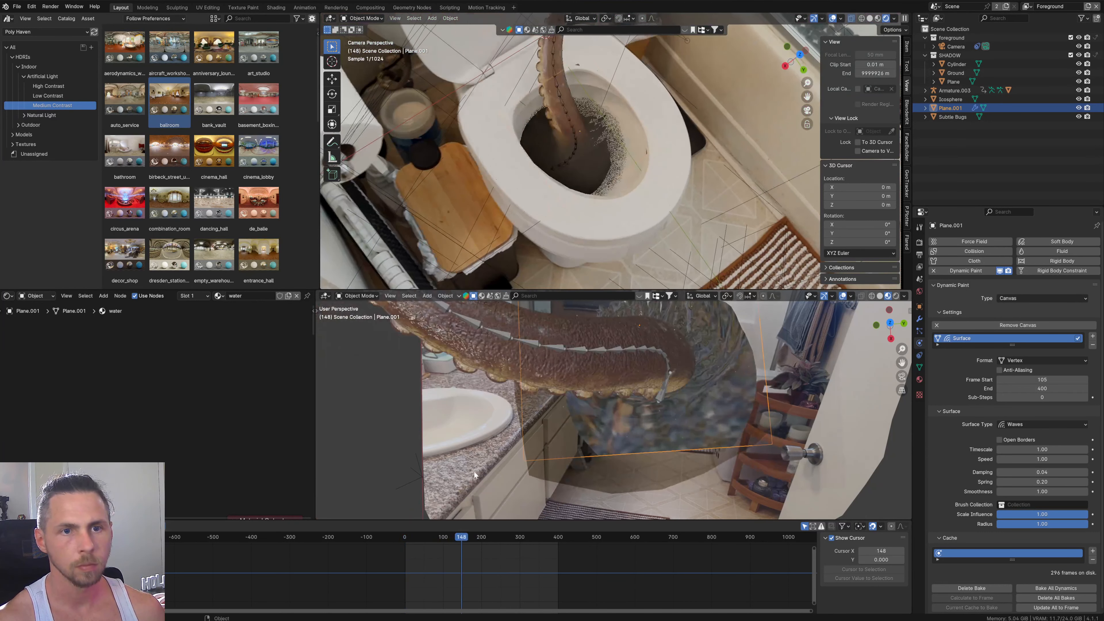
key("space")
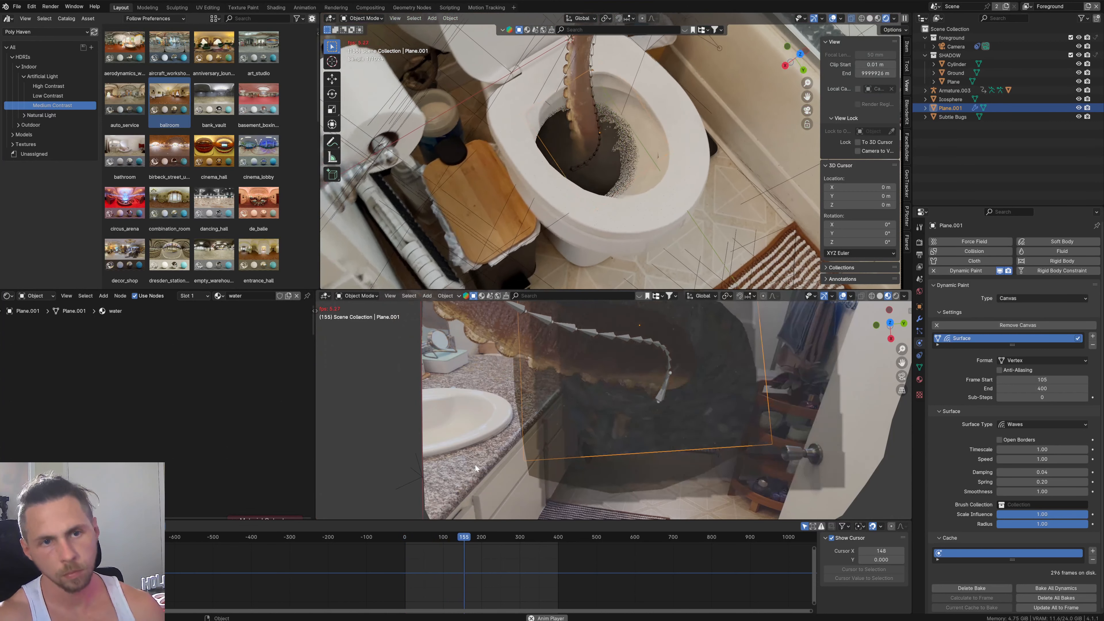
key("space")
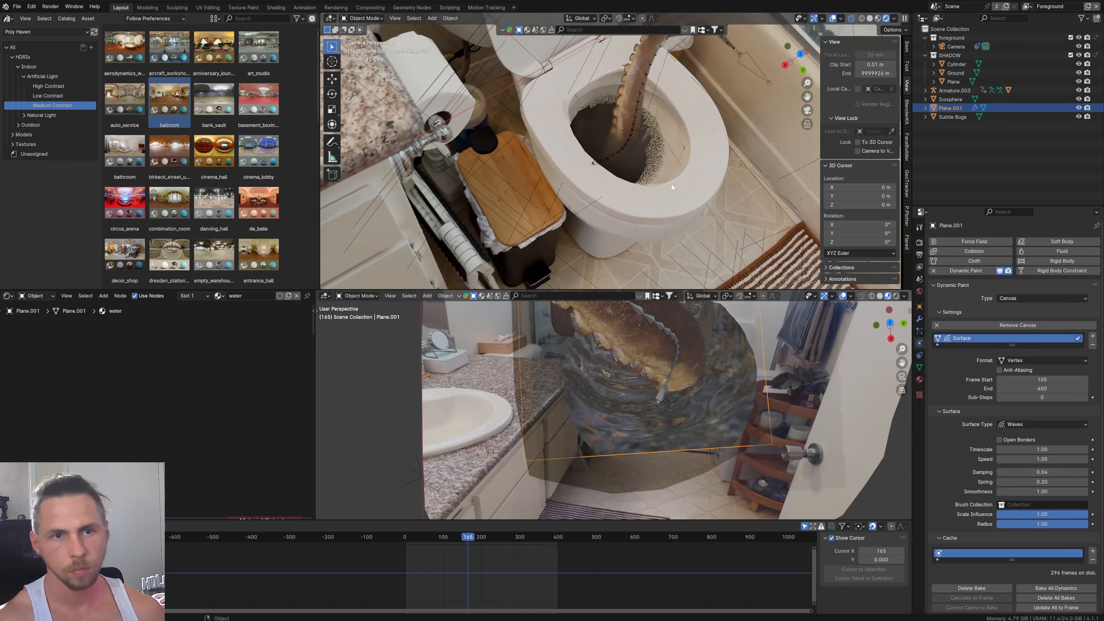
scroll(721, 131, "down", 3)
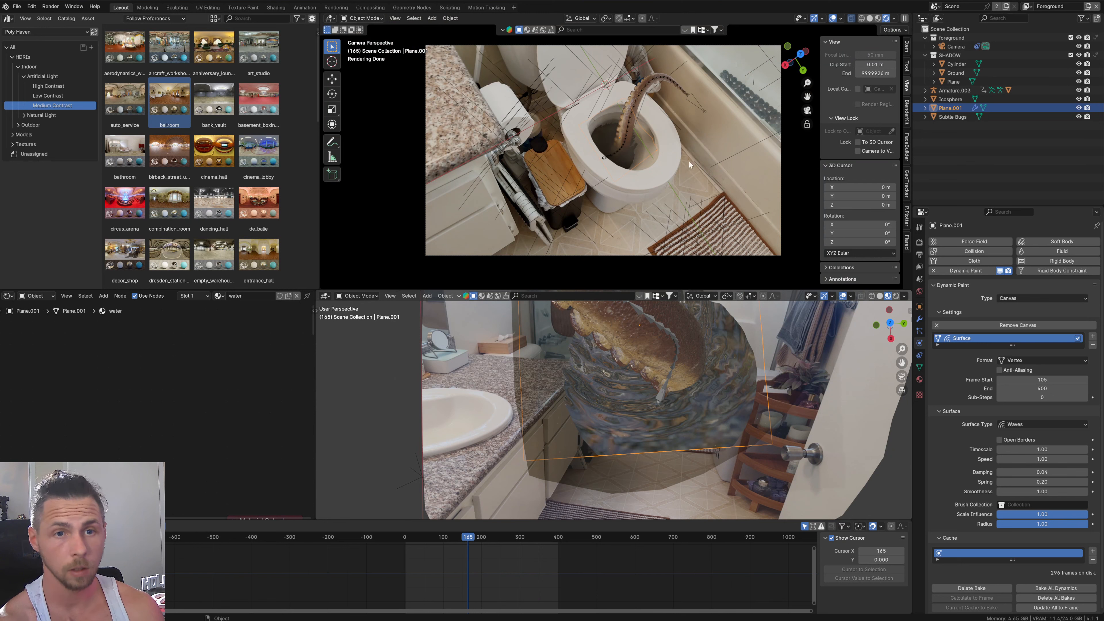
scroll(687, 179, "up", 3)
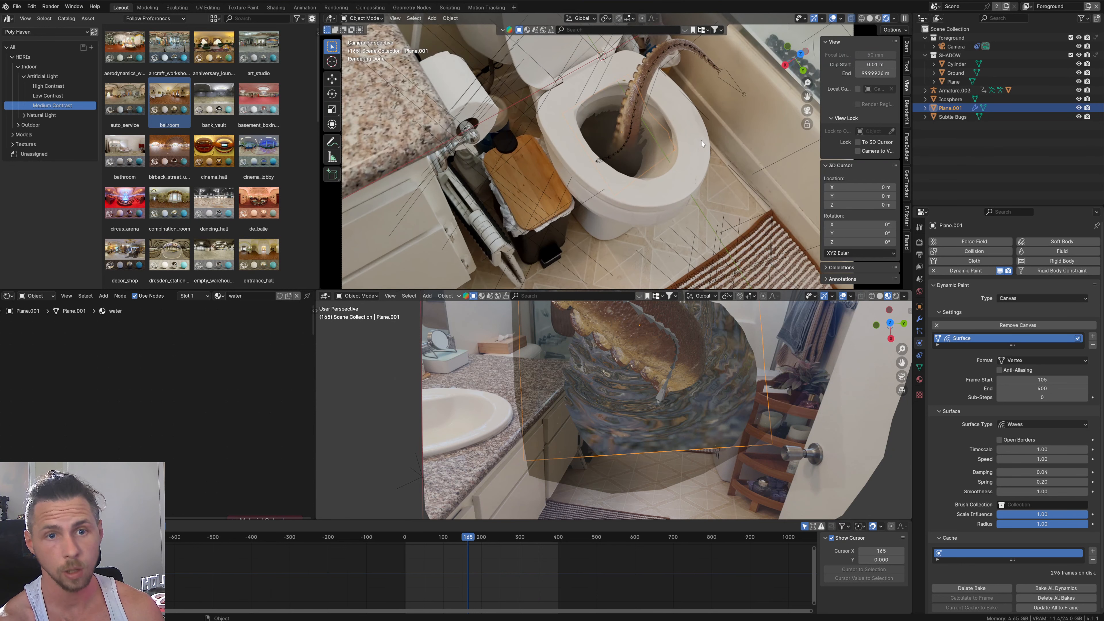
Step: Toggle the Ground object's viewport visibility repeatedly at frame 165 and examine its shadows and reflections around the bowl
left_click(675, 113)
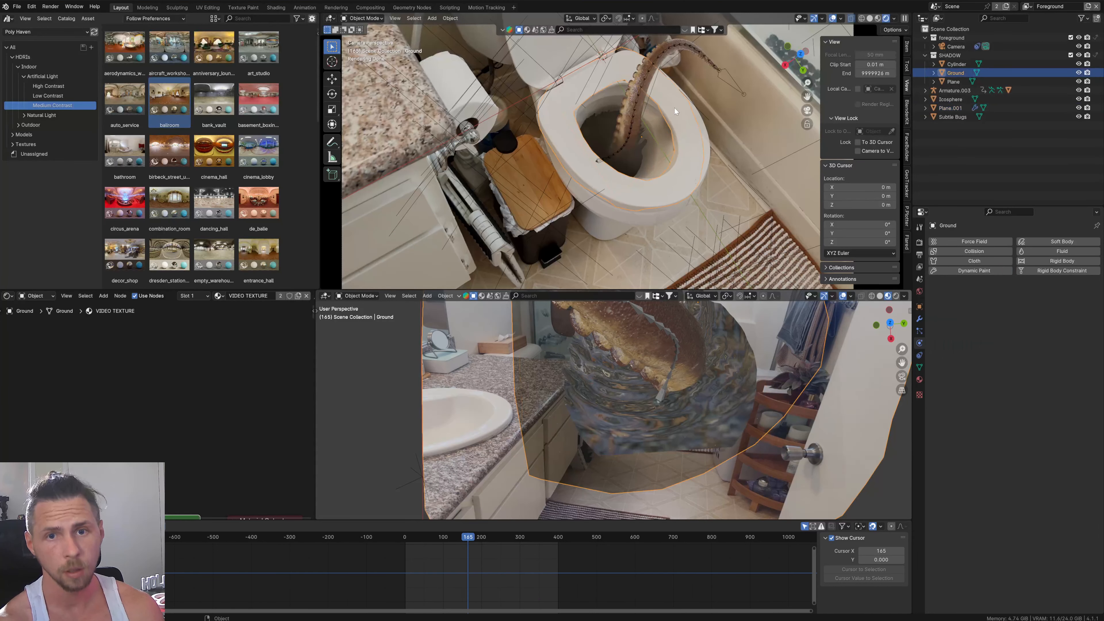
left_click(1079, 73)
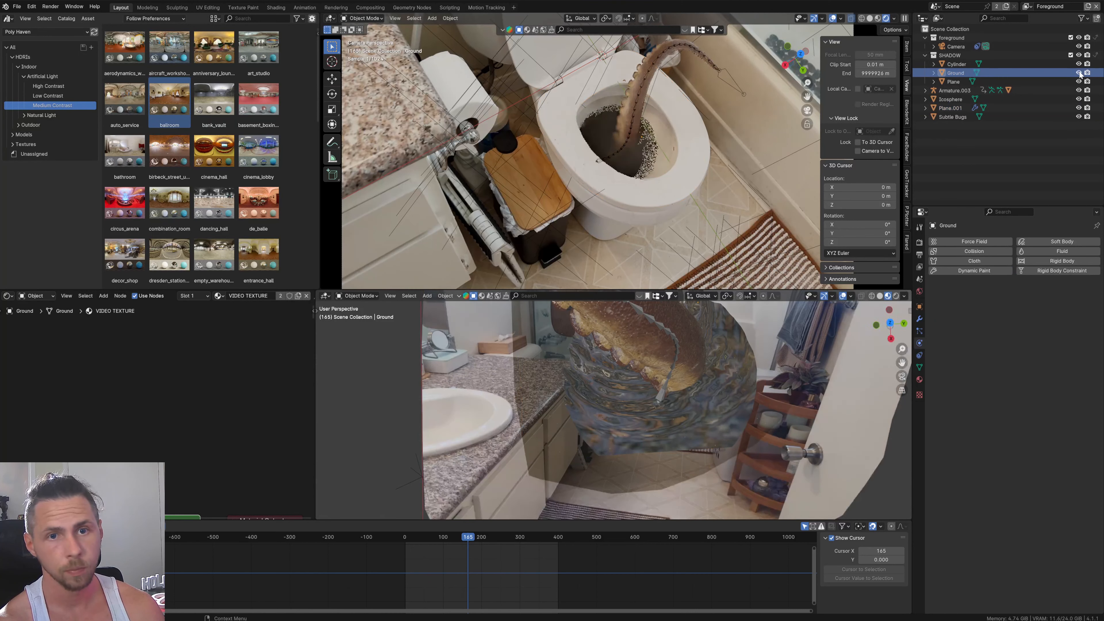
left_click(1079, 73)
left_click(1079, 73)
left_click(1079, 73)
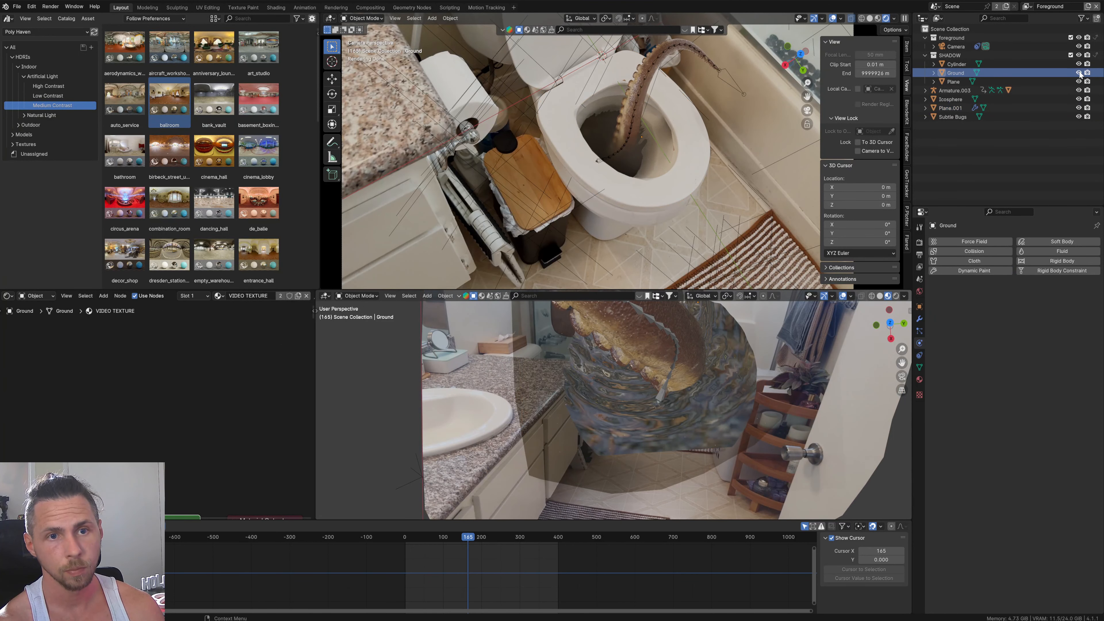
left_click(1079, 72)
left_click(1079, 72)
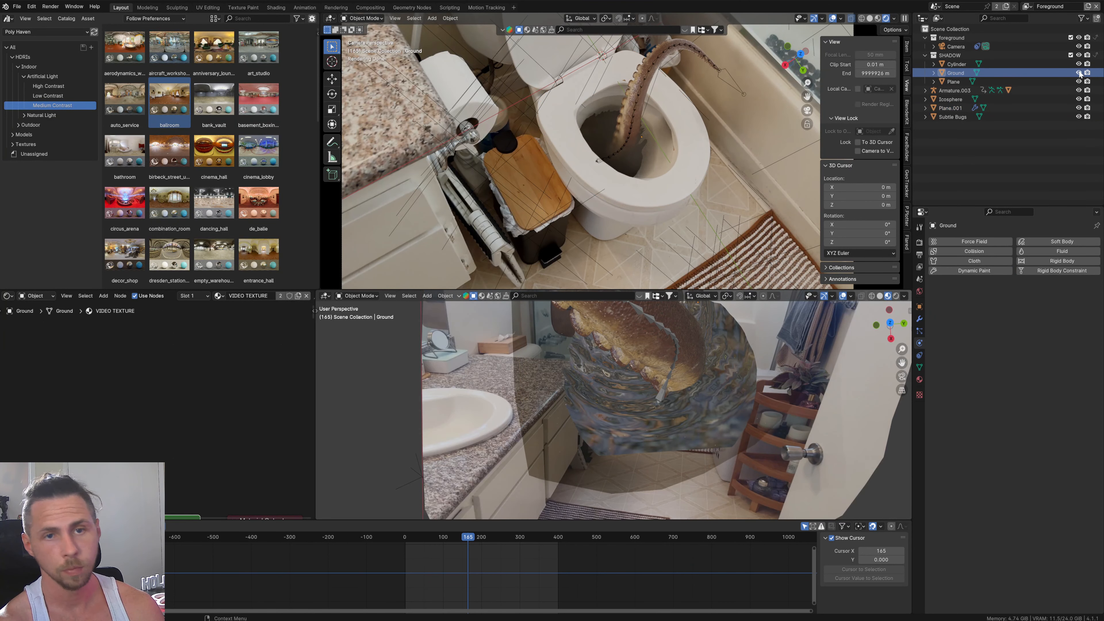
scroll(721, 112, "up", 4)
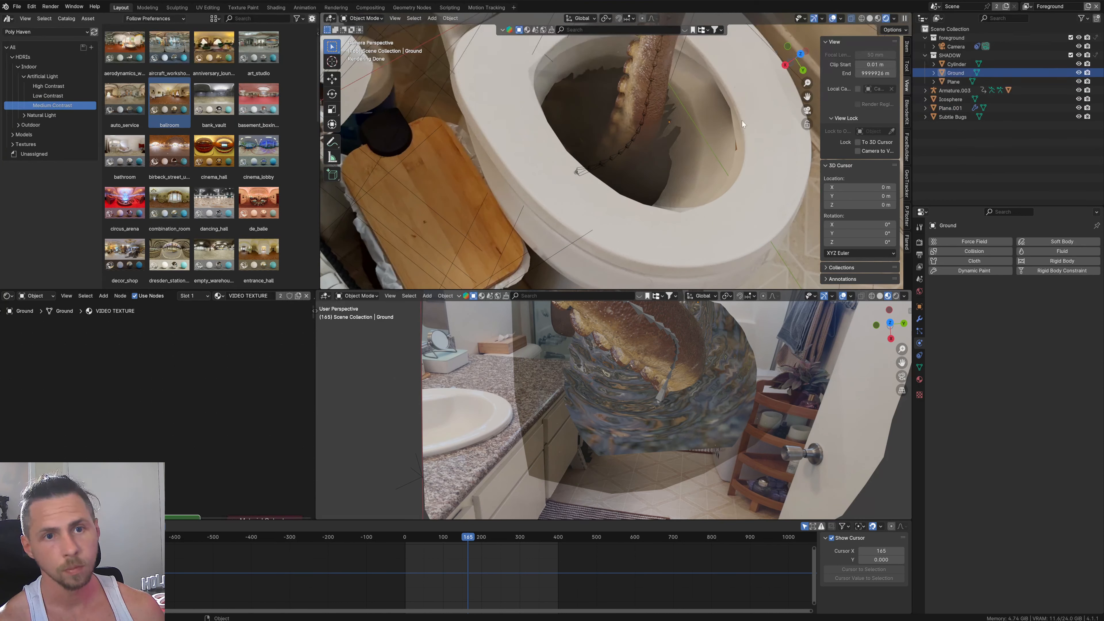
Step: Try scaling the Icosphere volume inside the toilet bowl down to about 0.91 of its size
left_click(660, 160)
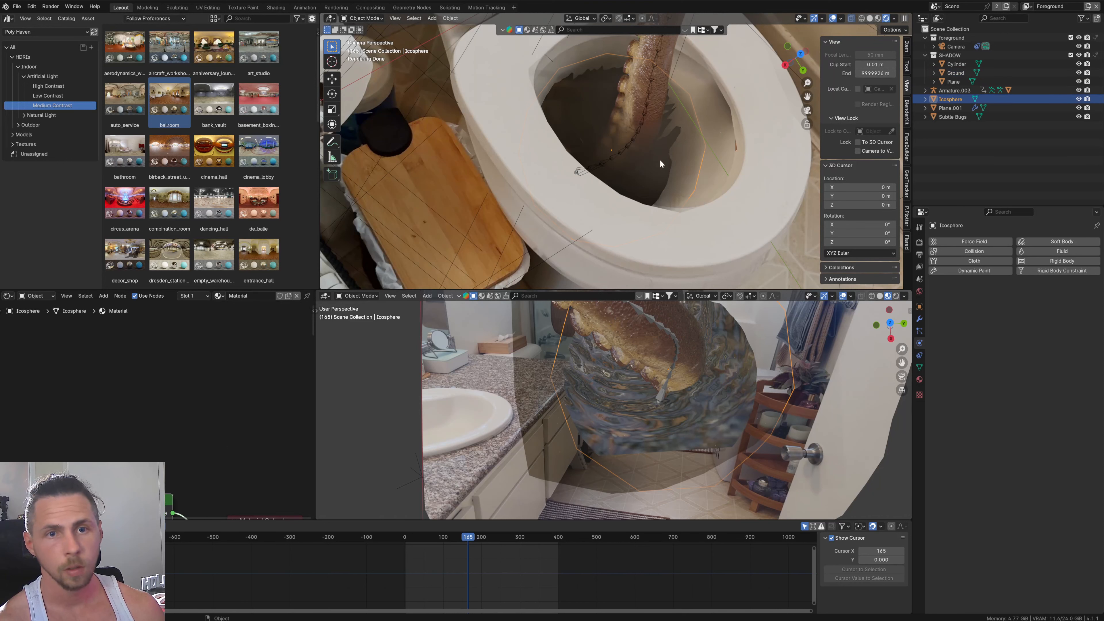
scroll(689, 107, "down", 3)
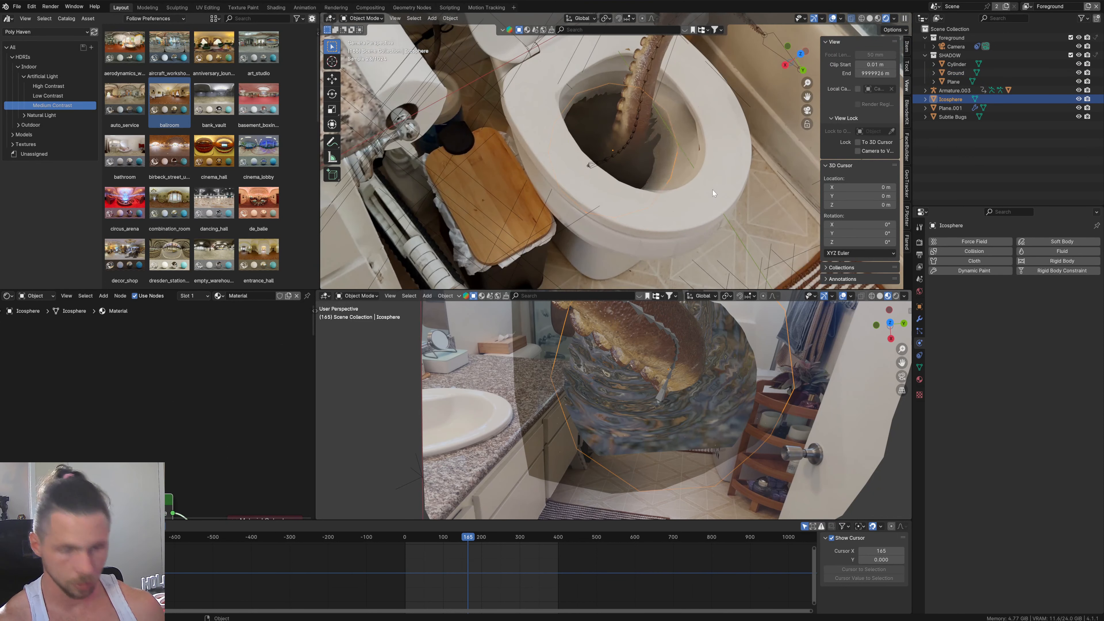
key("s")
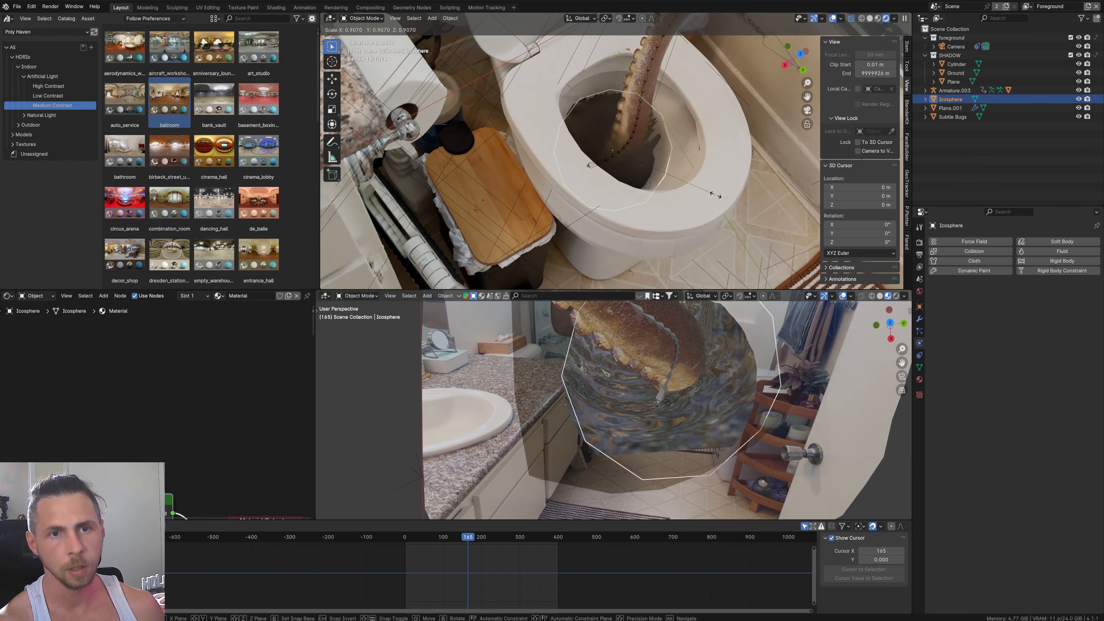
left_click(715, 194)
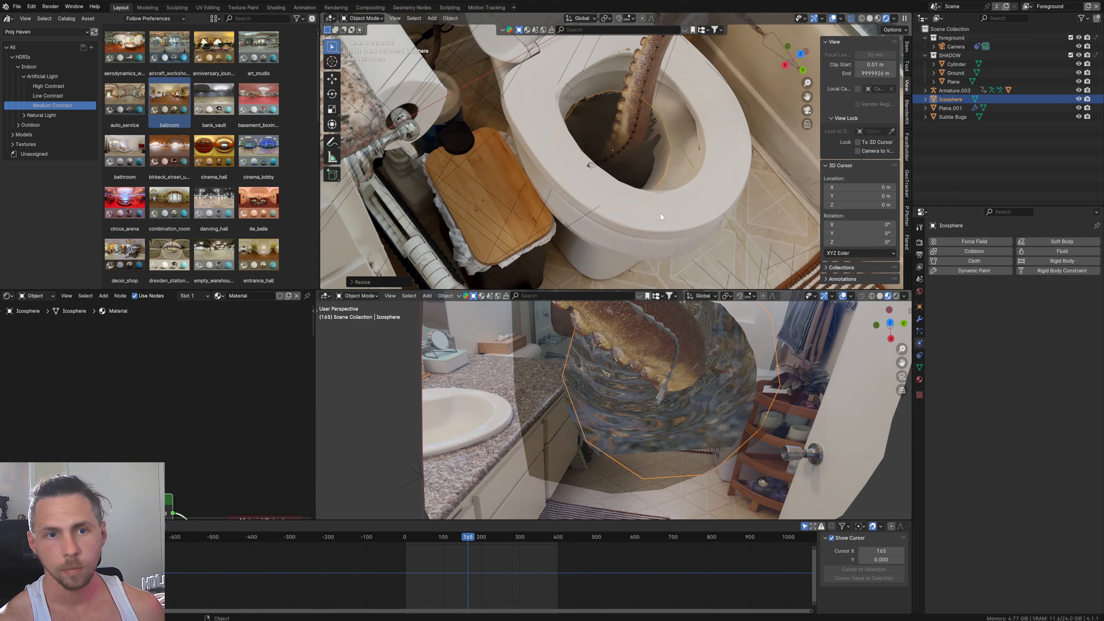
left_click(730, 178)
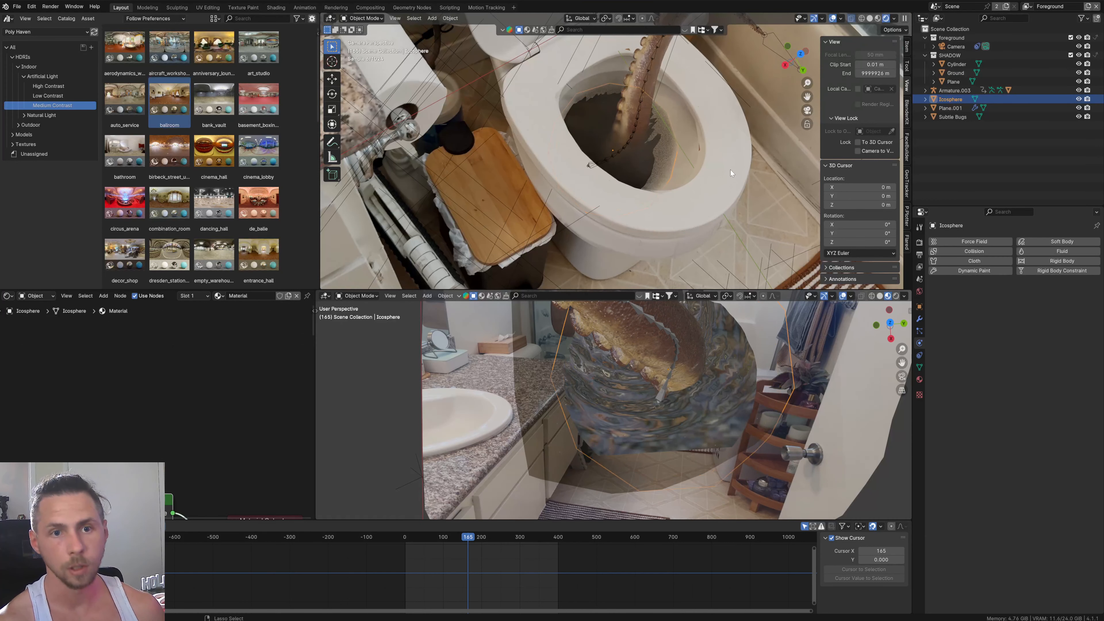
left_click(593, 149)
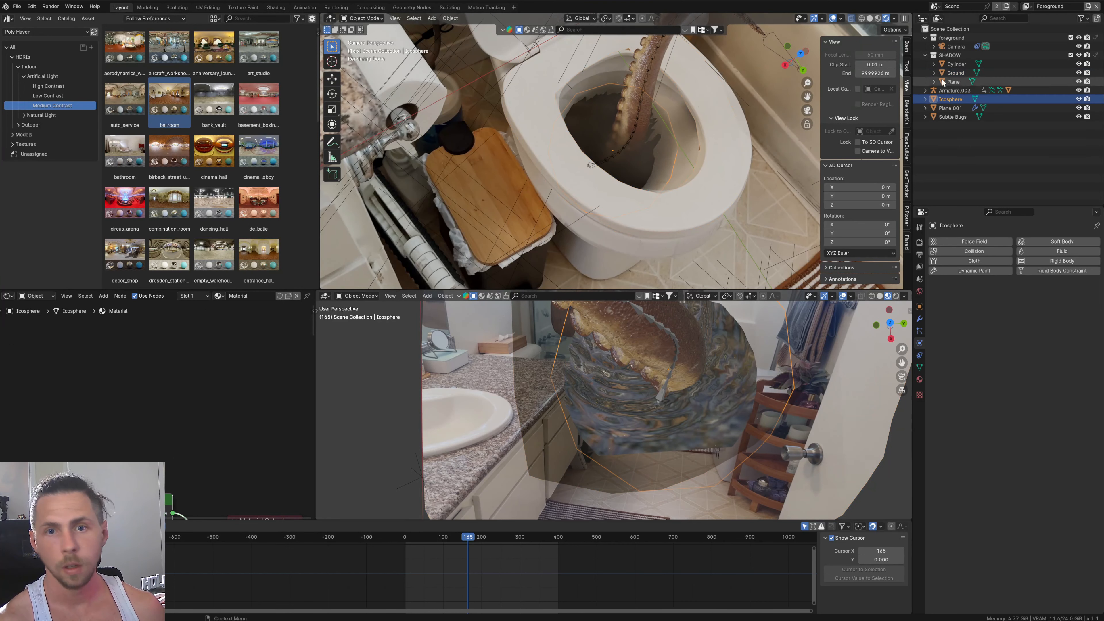
Step: Select the water surface Plane.001 and scale it uniformly to about 0.859
middle_click_drag(651, 415, 682, 415)
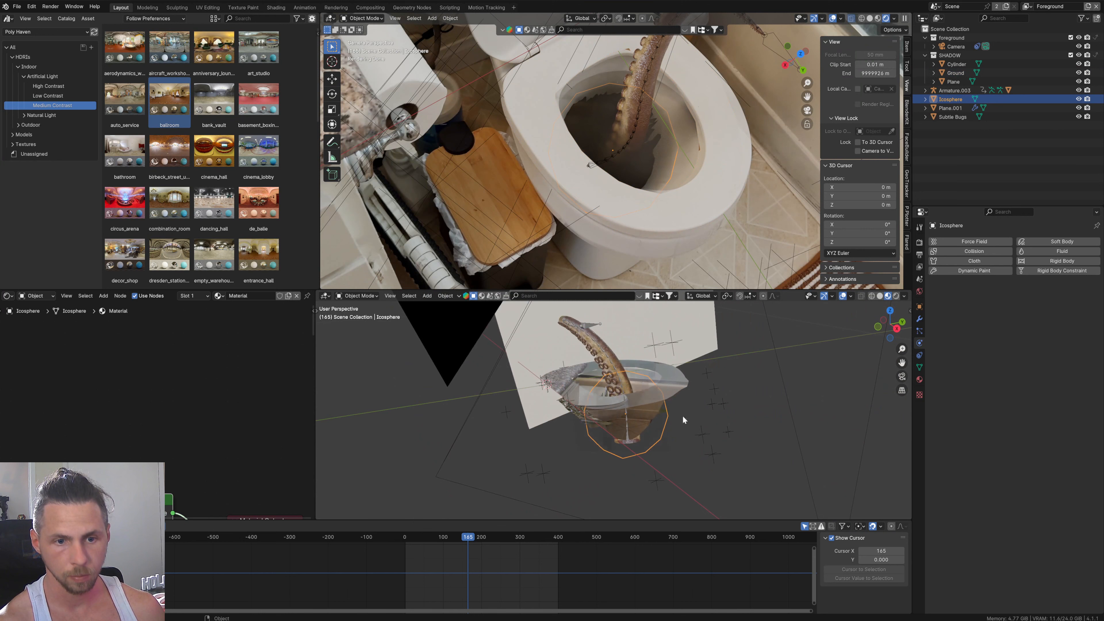
left_click(590, 424)
scroll(635, 410, "up", 5)
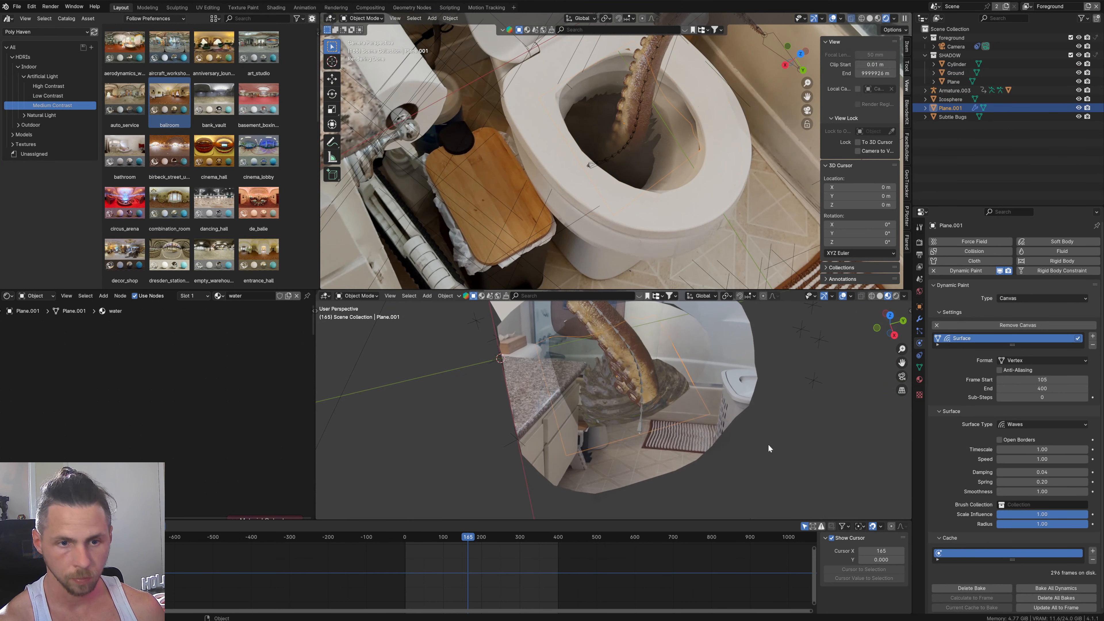
key("s")
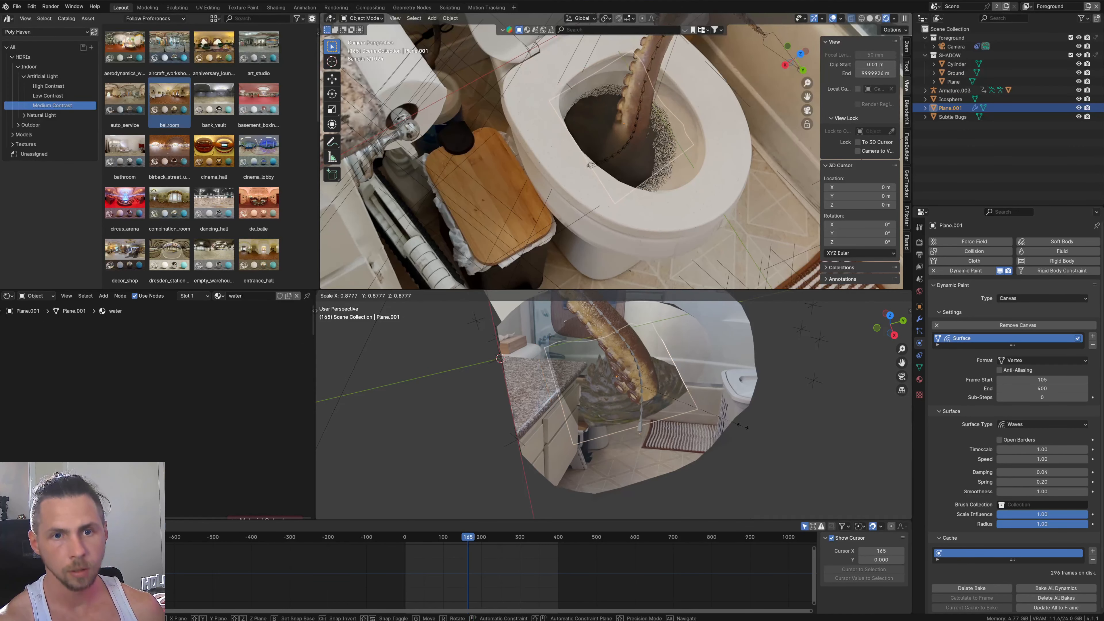
left_click(747, 442)
Step: Move Plane.001 about 0.015 m in X and 0.012 m in Y, keeping its height locked
middle_click_drag(746, 442, 759, 458)
key("g")
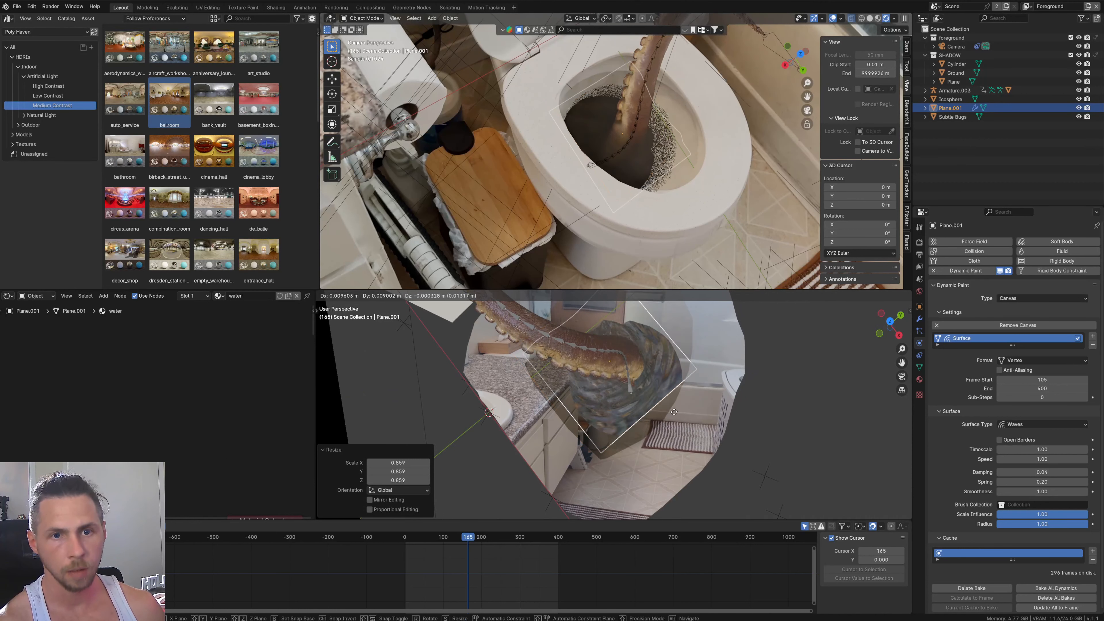
left_click(681, 416)
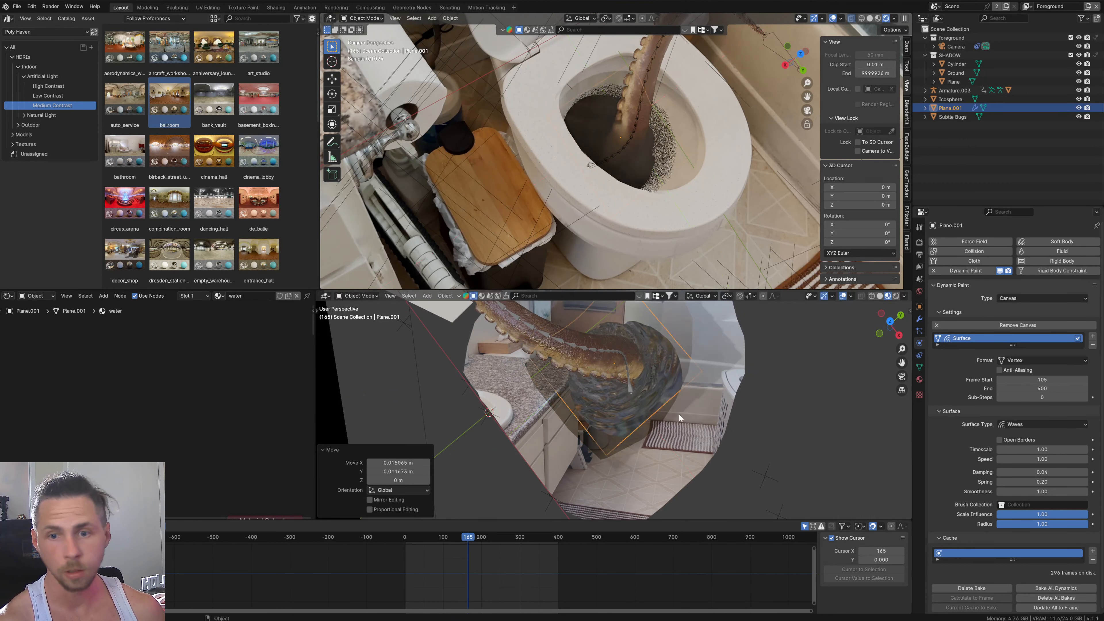
Step: Delete the water plane's Dynamic Paint bake, bake the waves again, and go to frame 266
scroll(973, 406, "down", 1)
left_click(972, 585)
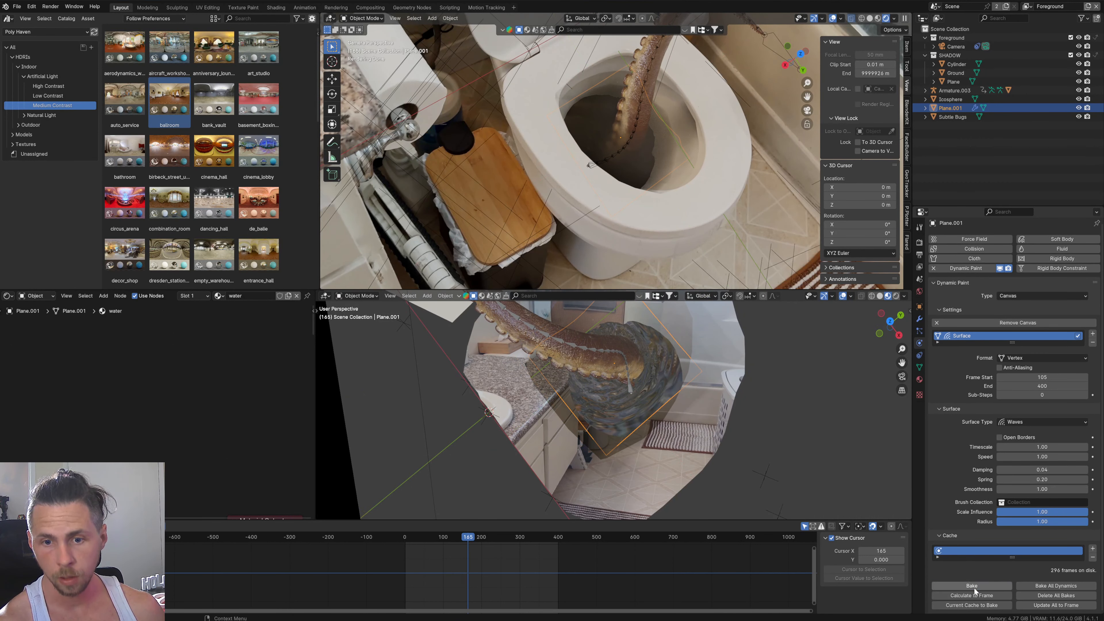
left_click(972, 585)
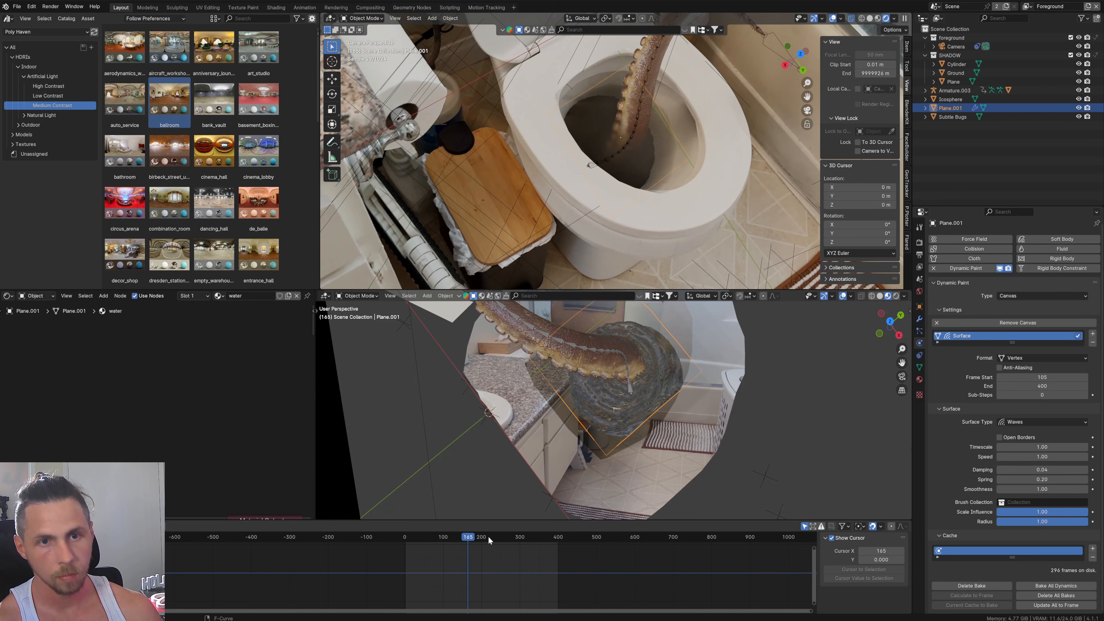
left_click_drag(488, 536, 506, 544)
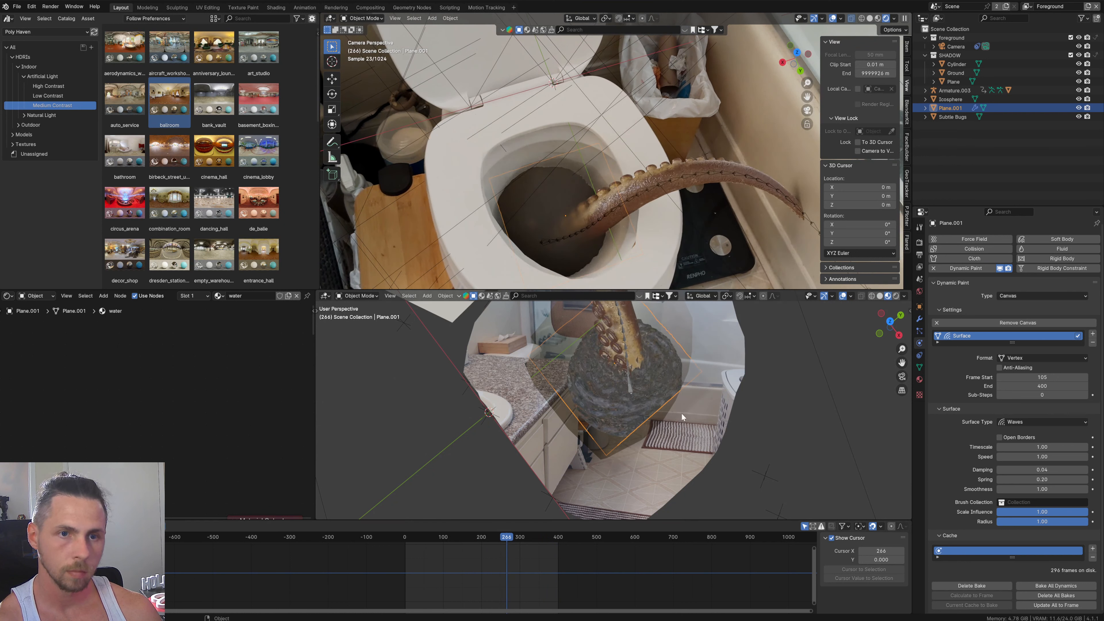
Step: Tint the Glass BSDF color of Plane.001's water material a pale blue-violet with roughness at 0
left_click(670, 383)
left_click(673, 396)
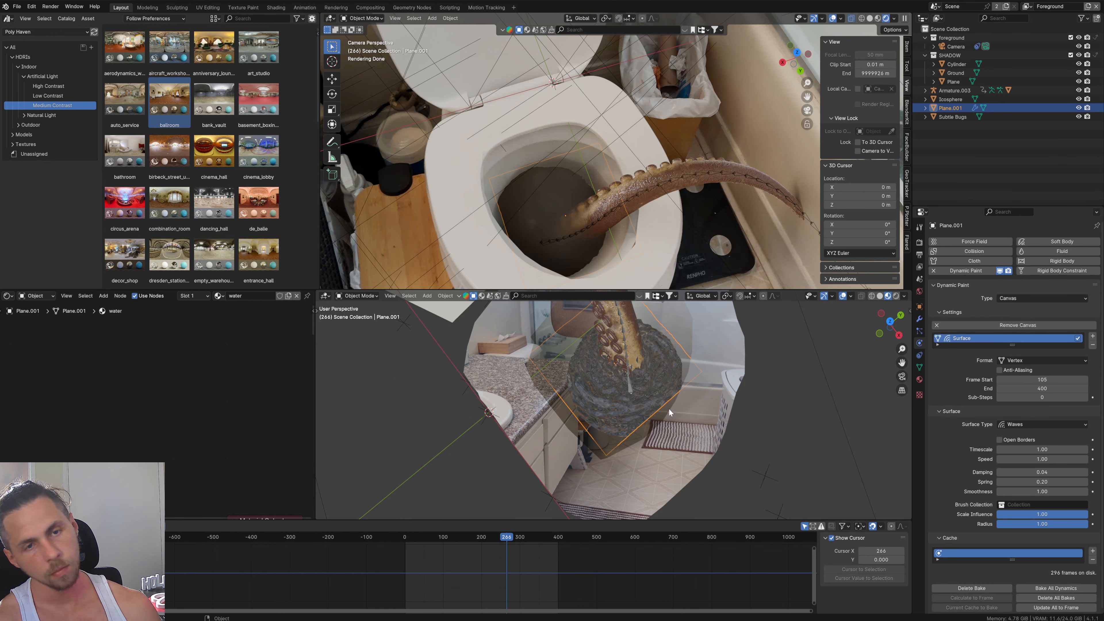
left_click(653, 403)
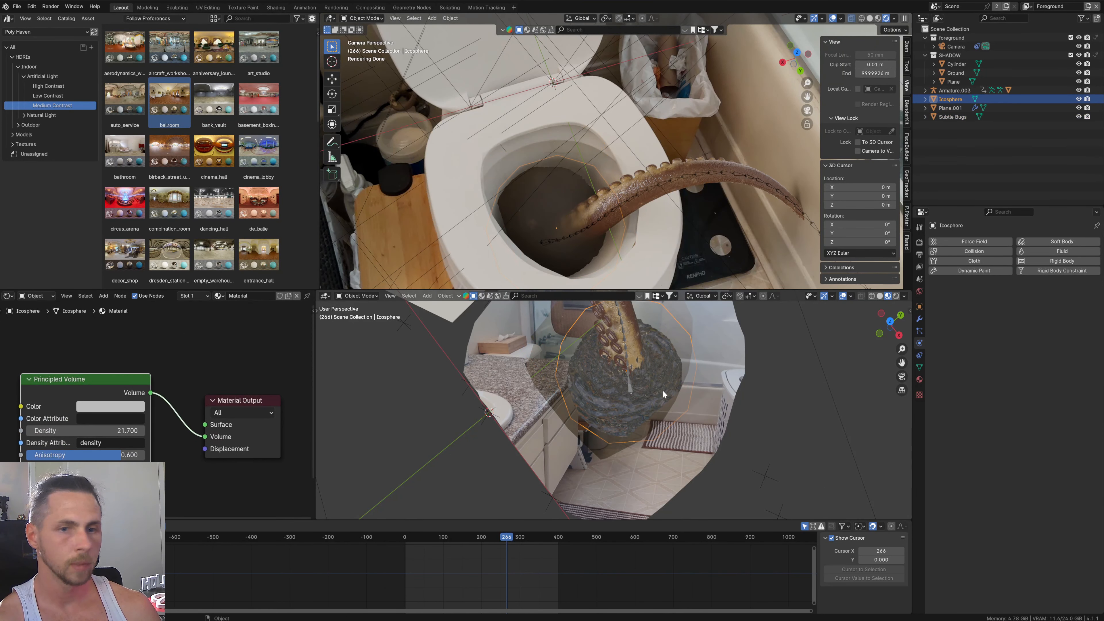
left_click(666, 396)
left_click(667, 394)
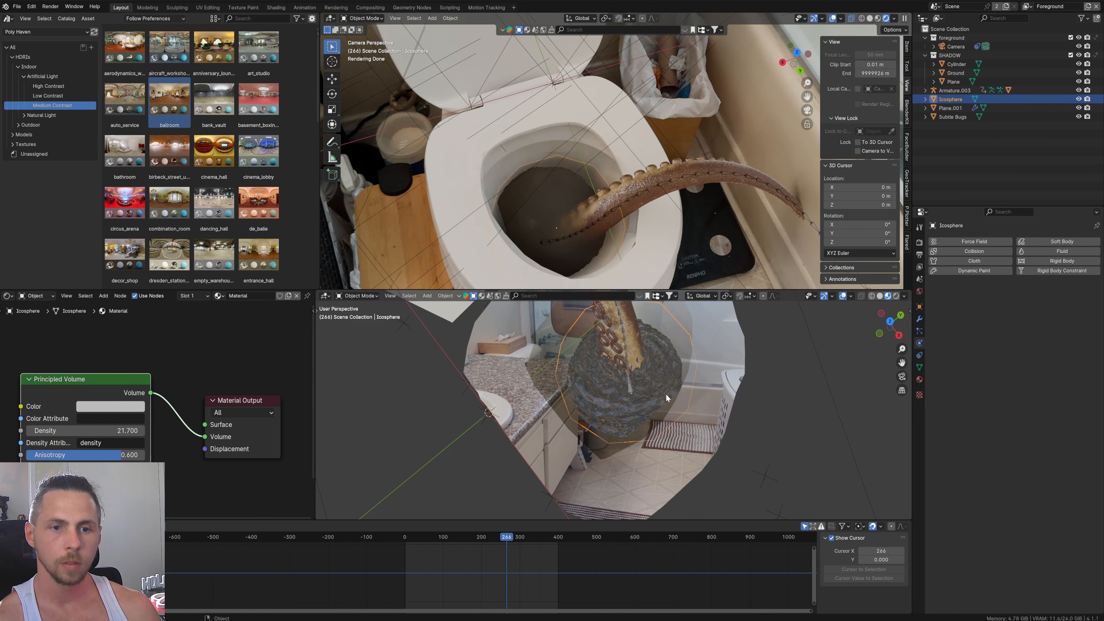
left_click(945, 109)
scroll(163, 445, "up", 3)
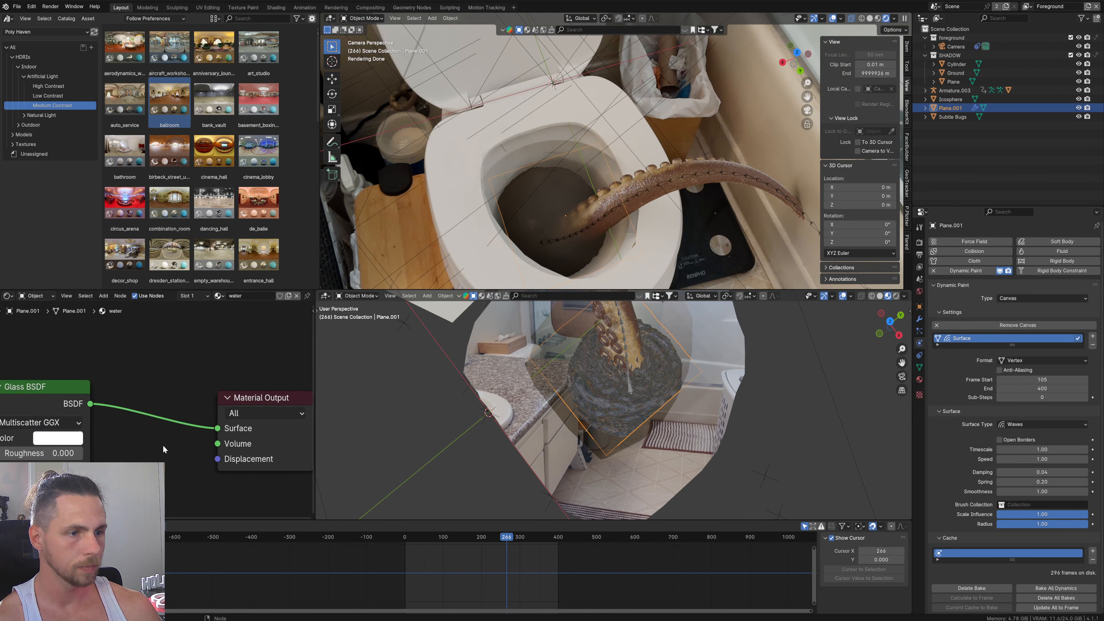
middle_click_drag(148, 443, 199, 423)
left_click(123, 420)
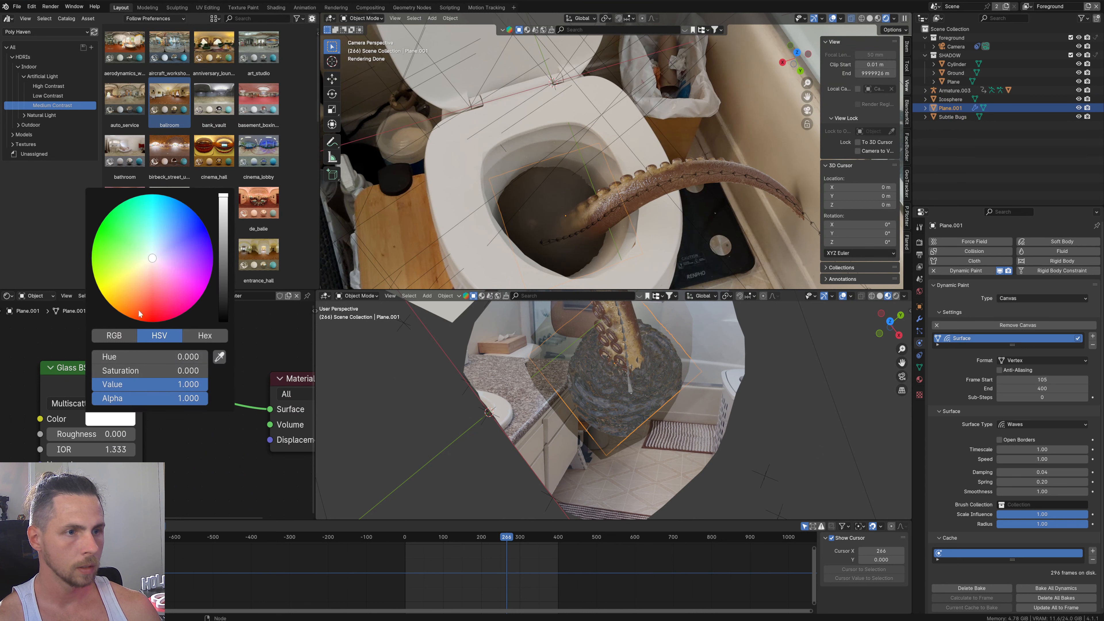
mouse_move(160, 252)
left_mouse_down()
mouse_move(174, 237)
mouse_move(183, 251)
mouse_move(165, 249)
left_mouse_up()
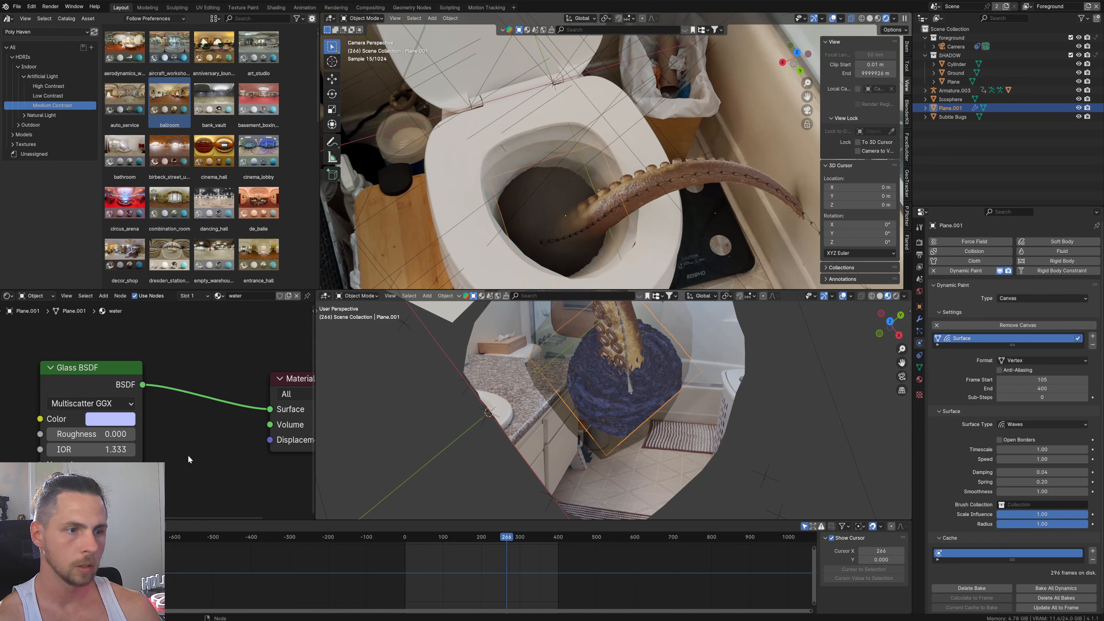
left_click_drag(87, 434, 43, 434)
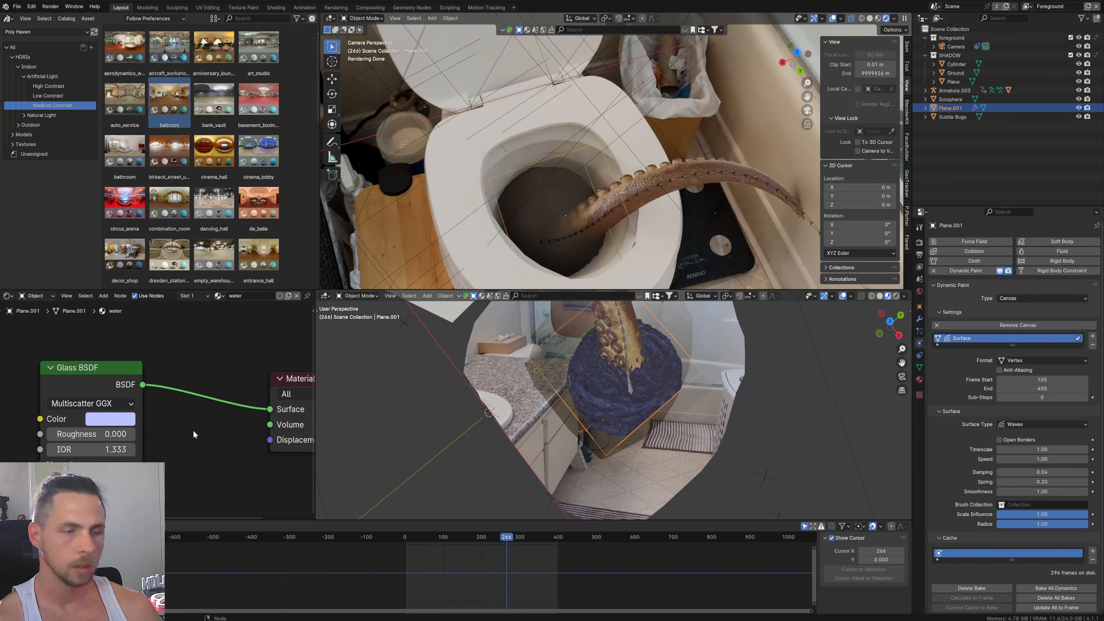
Step: Add a Refraction BSDF above the Glass BSDF and connect it to the Material Output's Surface input
middle_click_drag(193, 430, 170, 440)
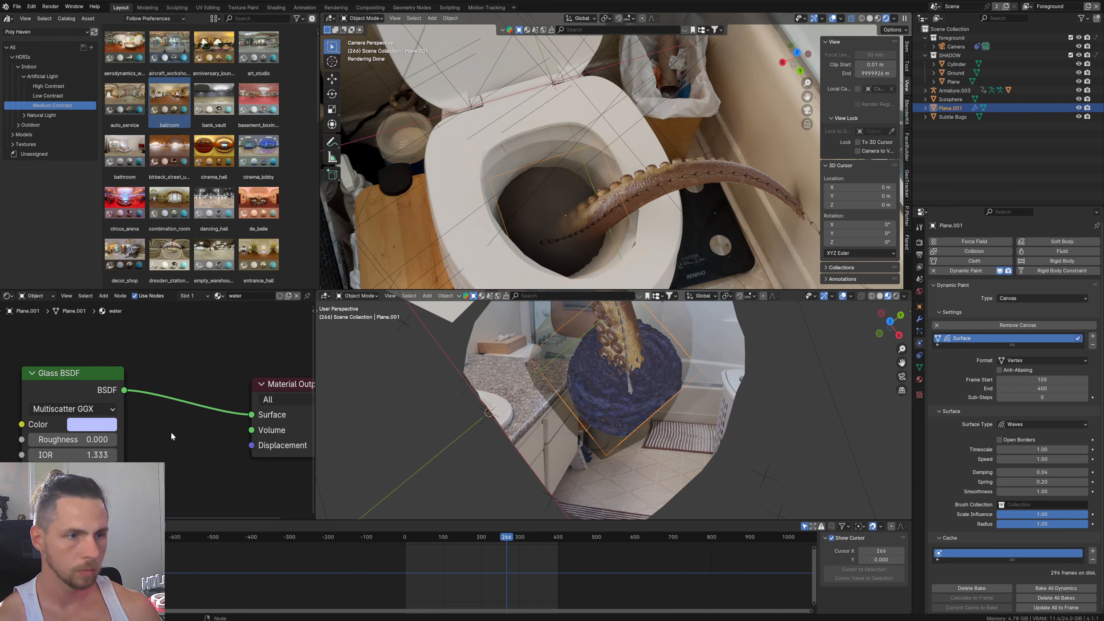
scroll(168, 432, "down", 2)
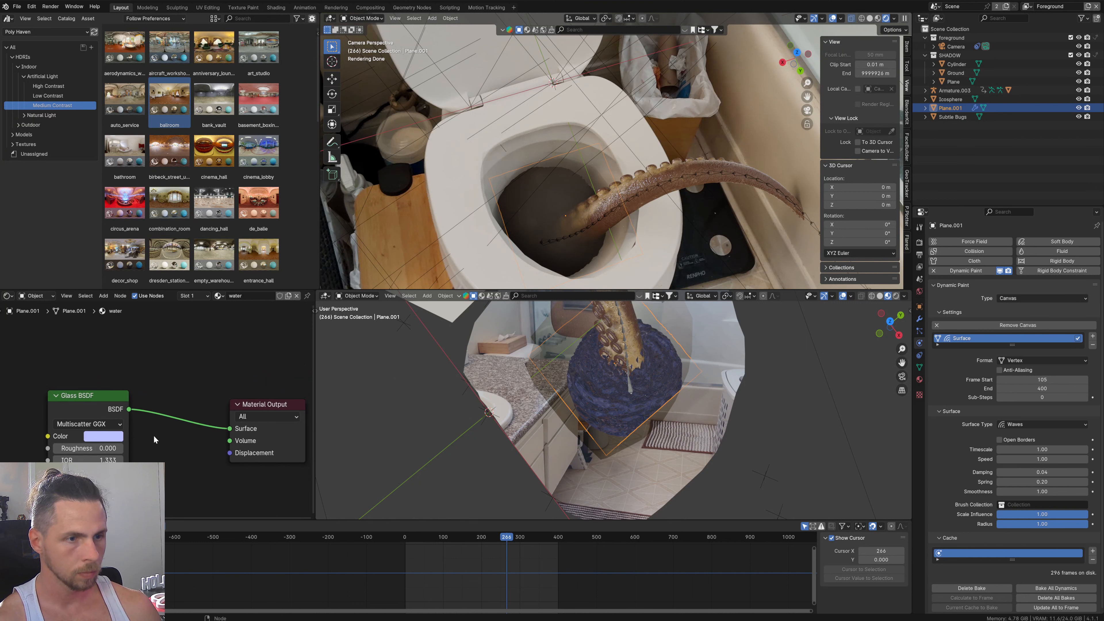
middle_click_drag(154, 435, 148, 401)
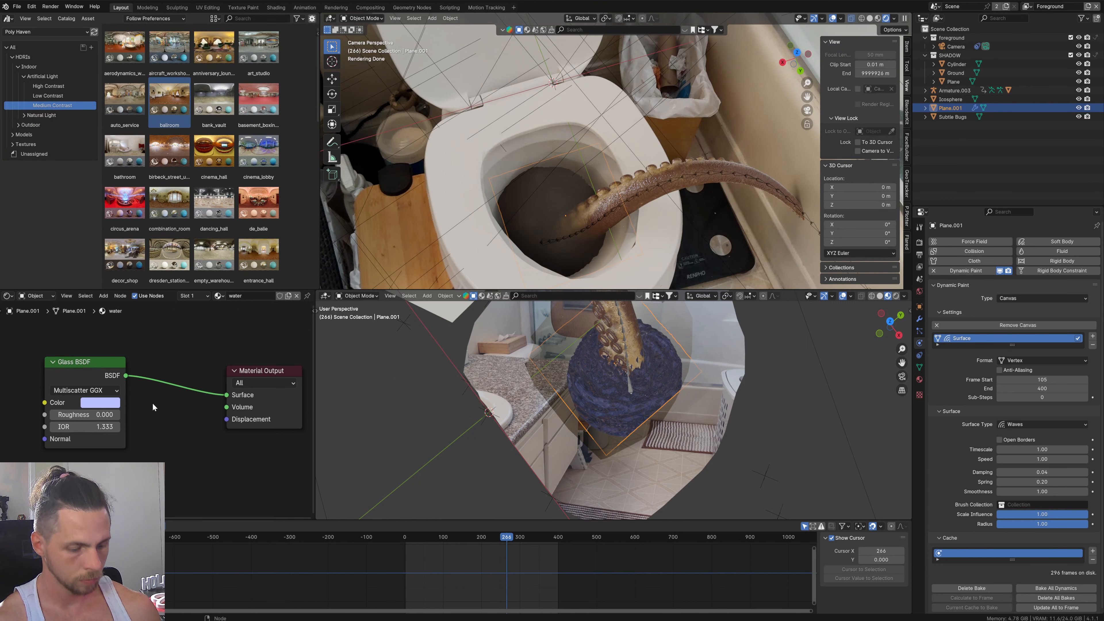
left_click_drag(91, 387, 106, 462)
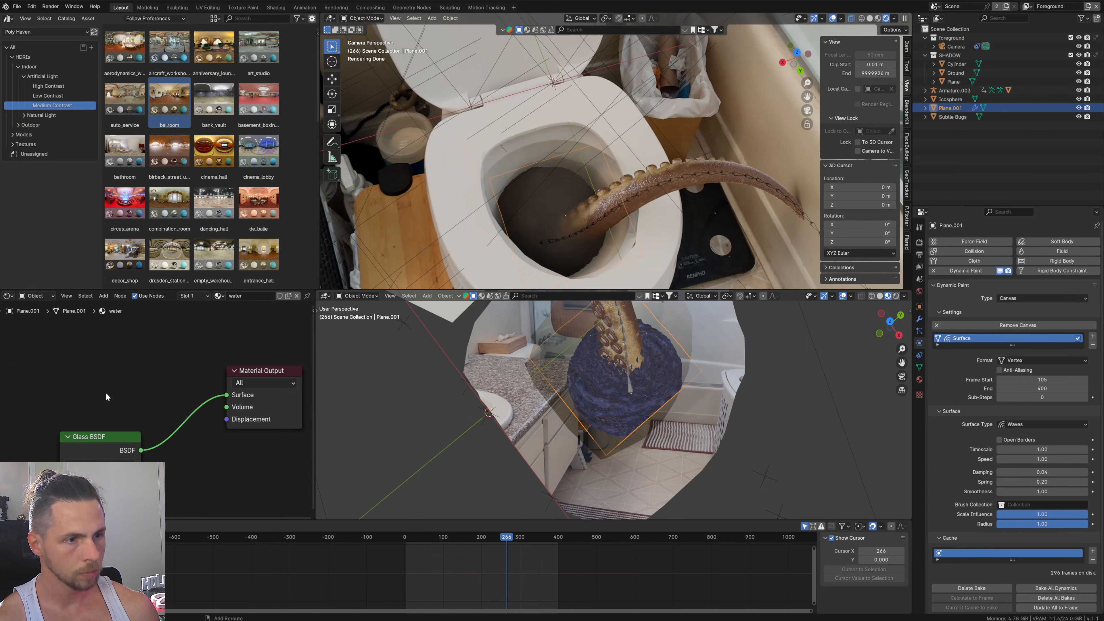
key("shift+a")
left_click(105, 393)
type("ref")
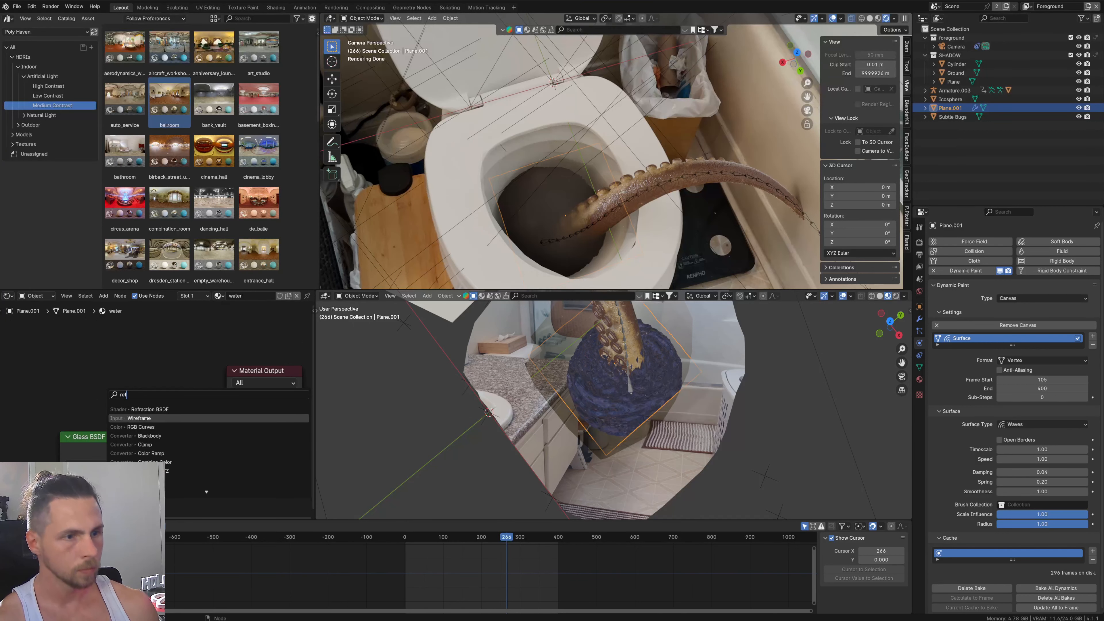
left_click(122, 409)
left_click(73, 331)
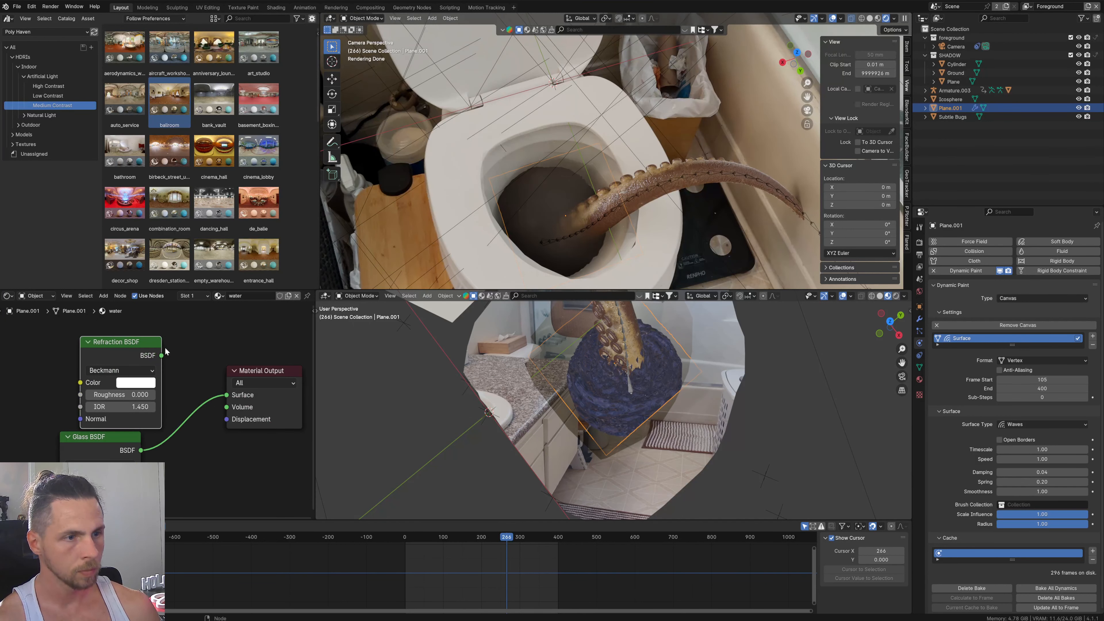
left_click_drag(161, 357, 229, 395)
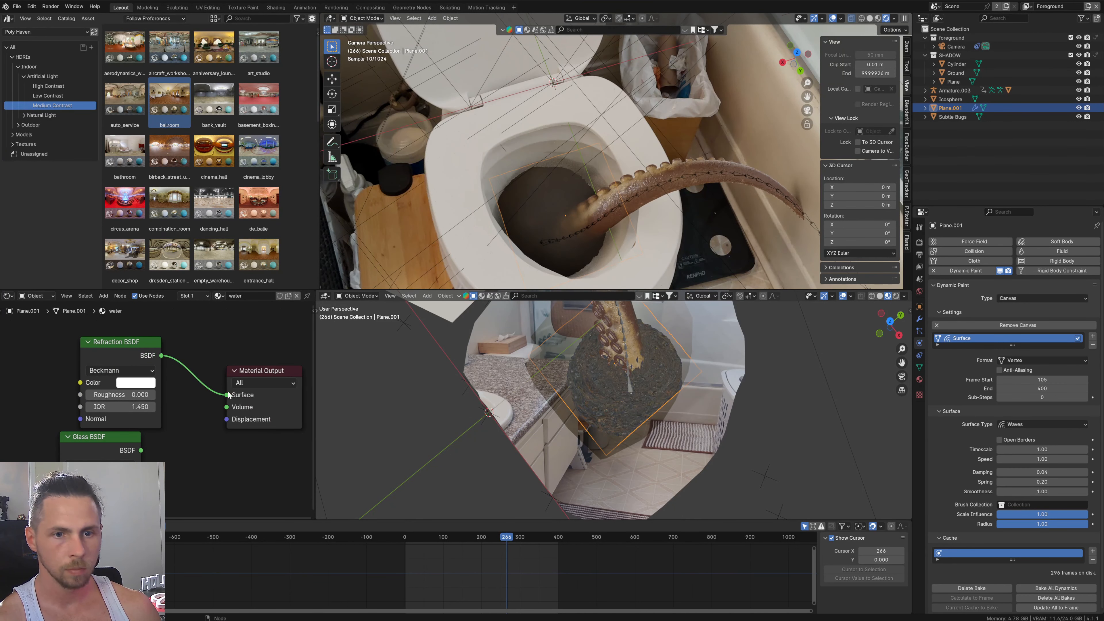
Step: Tint the Refraction BSDF color pale blue, with hue 0.643 and saturation 0.498
scroll(170, 406, "up", 3)
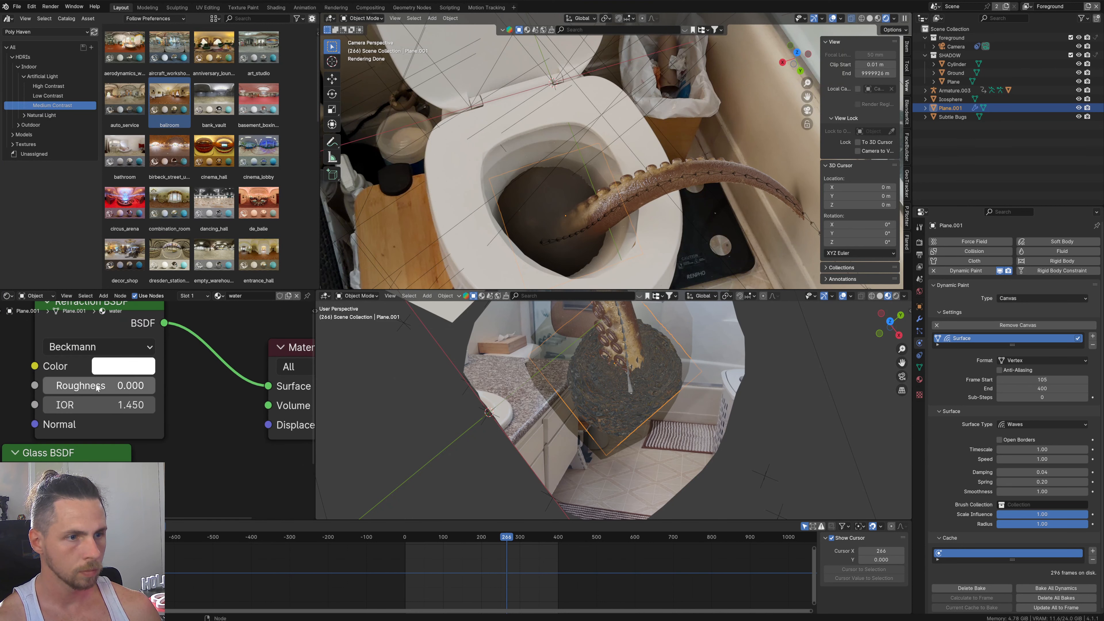
left_click(121, 368)
left_click(192, 149)
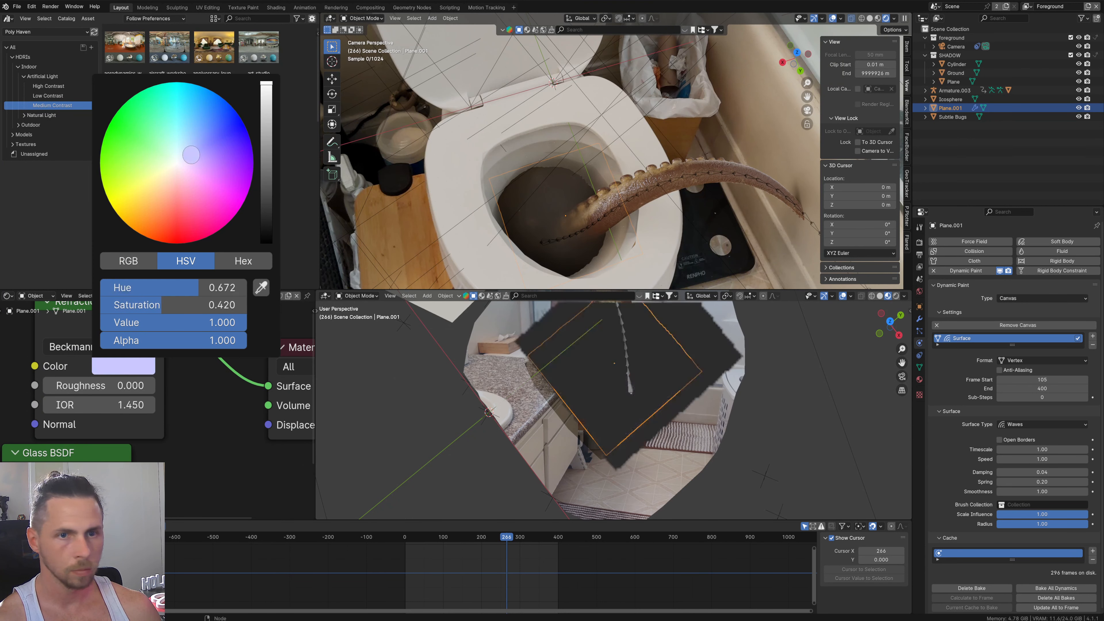
left_click_drag(192, 149, 192, 149)
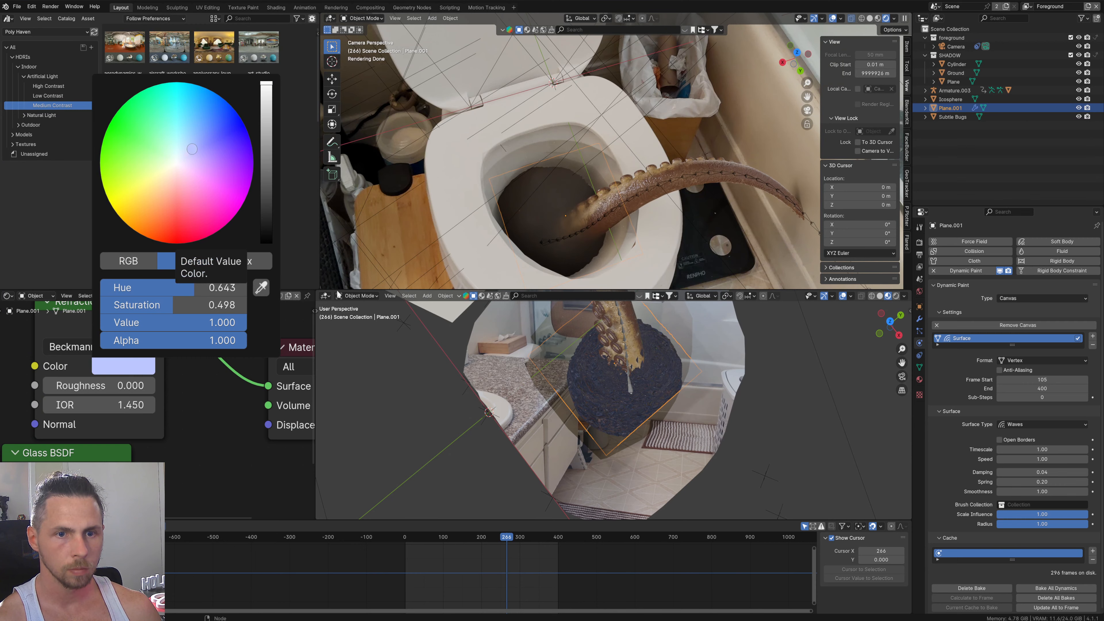
Step: Inspect the refractive water up close, and reconnect the Glass BSDF to the Surface output in place of the Refraction BSDF
scroll(654, 398, "up", 4)
middle_click_drag(654, 398, 599, 371)
scroll(633, 419, "up", 6)
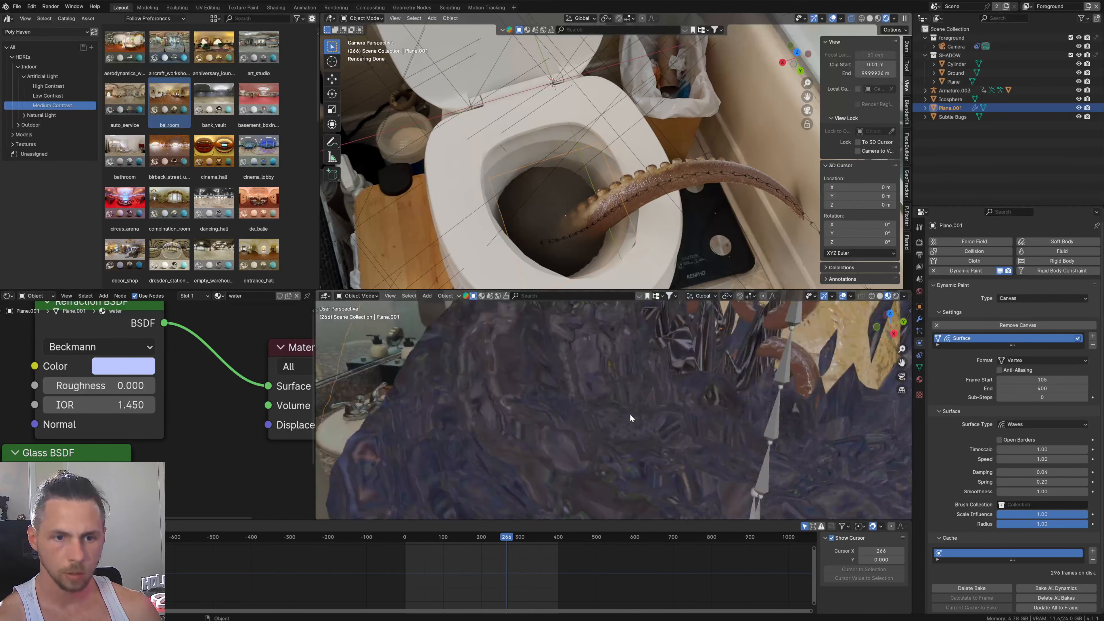
scroll(630, 414, "down", 2)
mouse_move(630, 413)
middle_mouse_down()
mouse_move(611, 388)
mouse_move(616, 422)
middle_mouse_up()
scroll(616, 423, "down", 1)
scroll(271, 441, "down", 2)
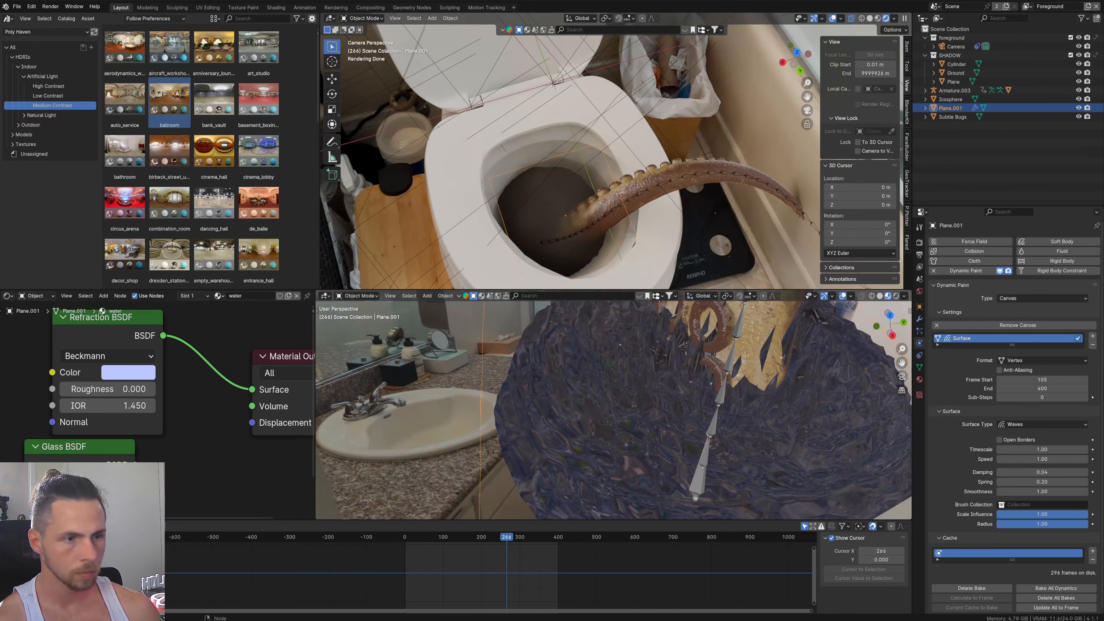
left_click_drag(197, 444, 258, 394)
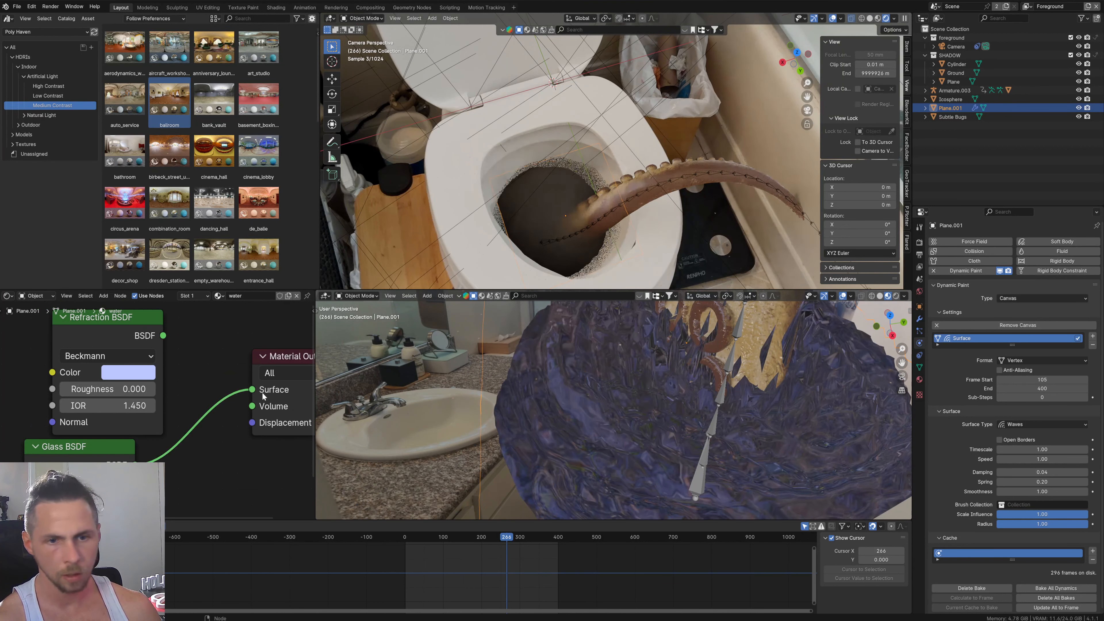
middle_click_drag(219, 454, 207, 427)
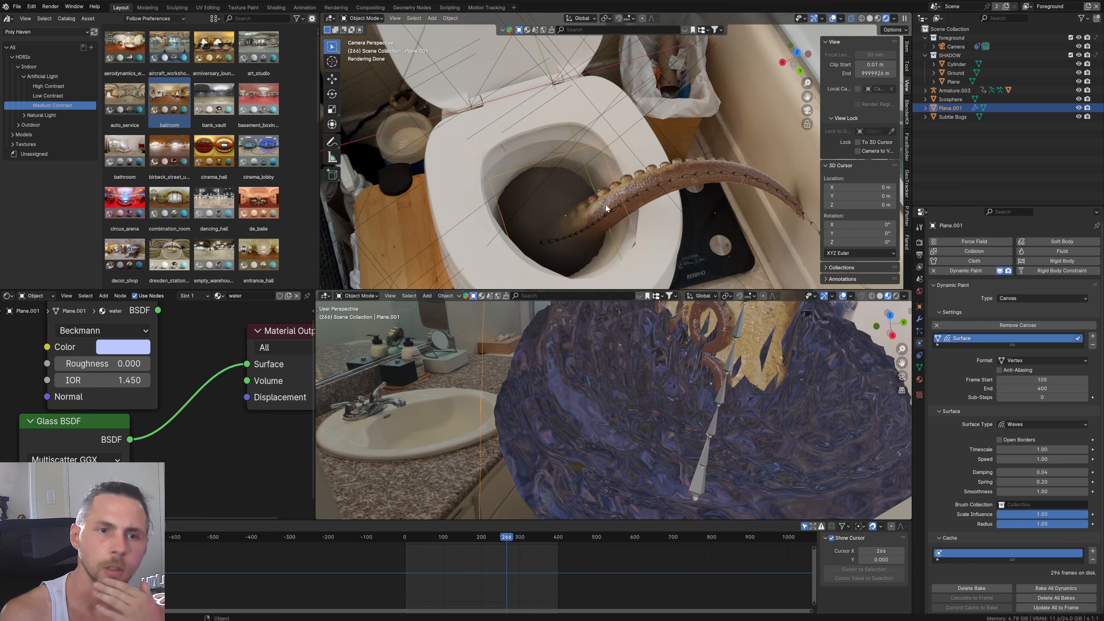
Step: Examine how the water surface, toilet and tentacle sit together from the camera view and from outside the toilet
scroll(536, 199, "down", 1)
scroll(603, 197, "down", 1)
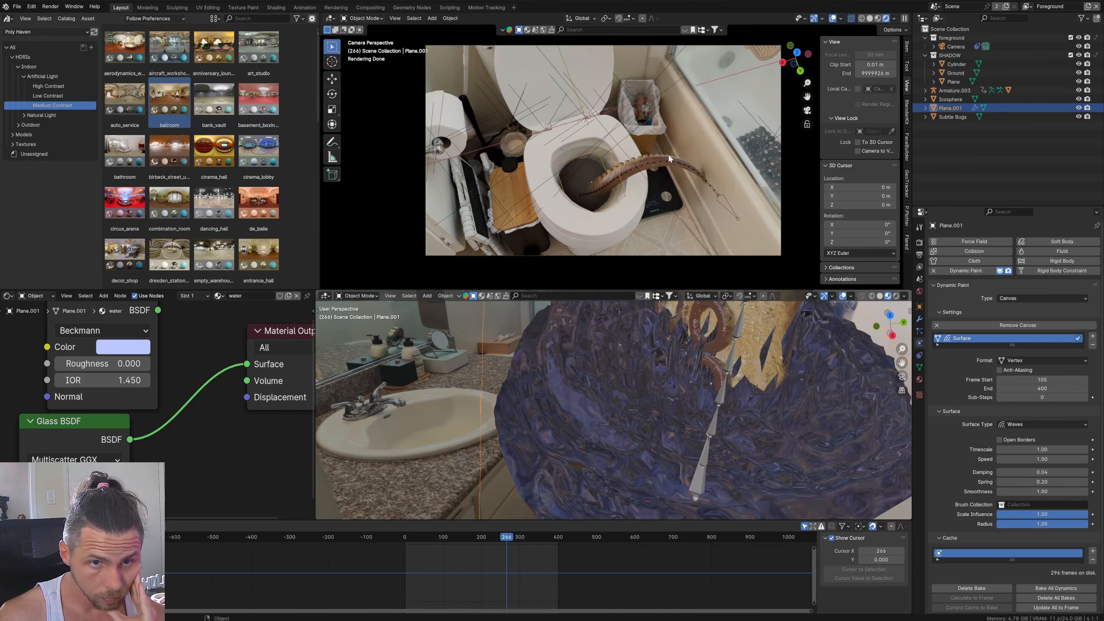
scroll(699, 395, "down", 5)
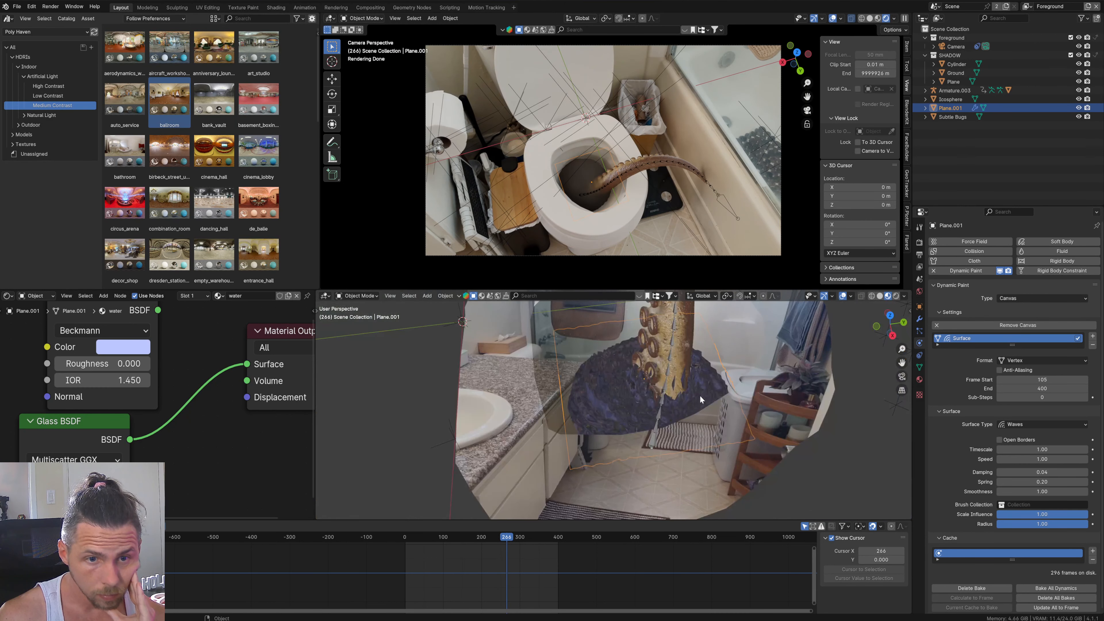
scroll(700, 396, "down", 2)
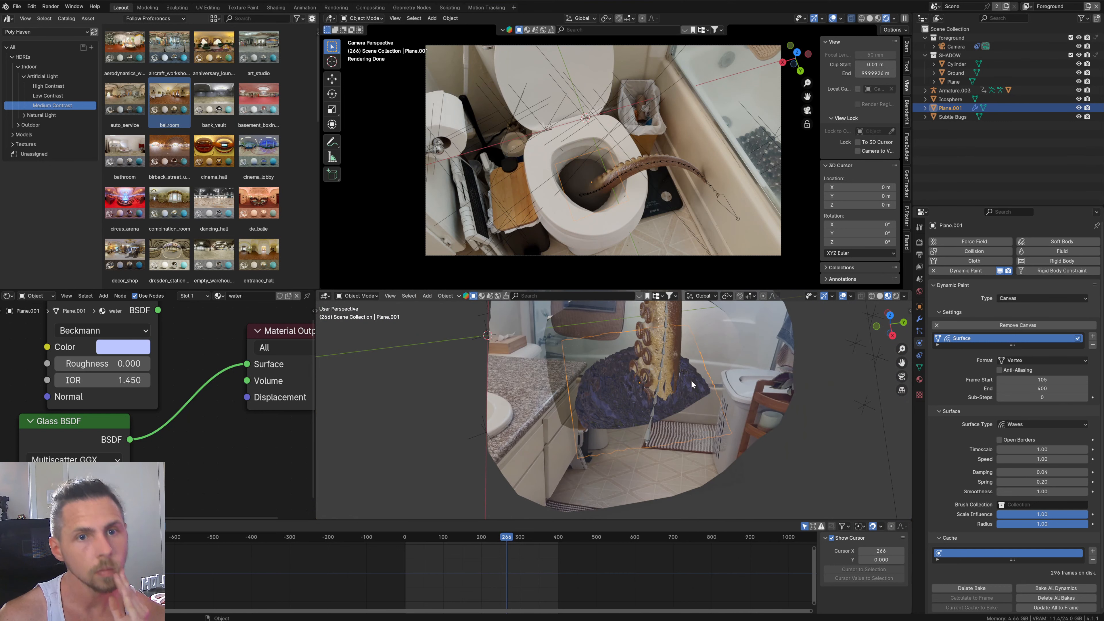
scroll(703, 396, "down", 5)
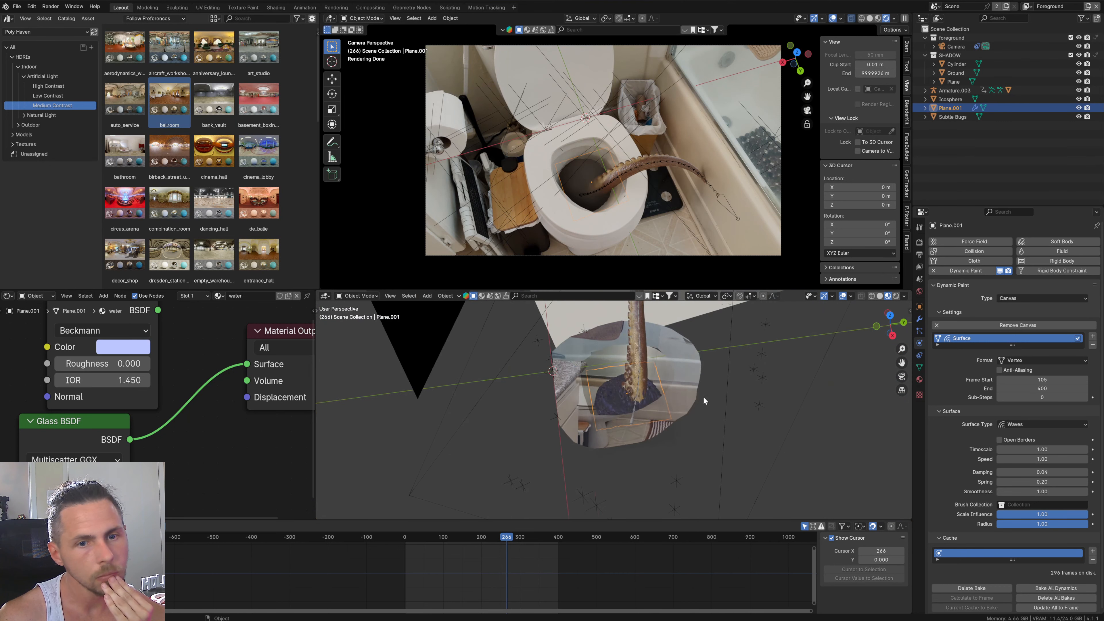
middle_click_drag(699, 391, 570, 378)
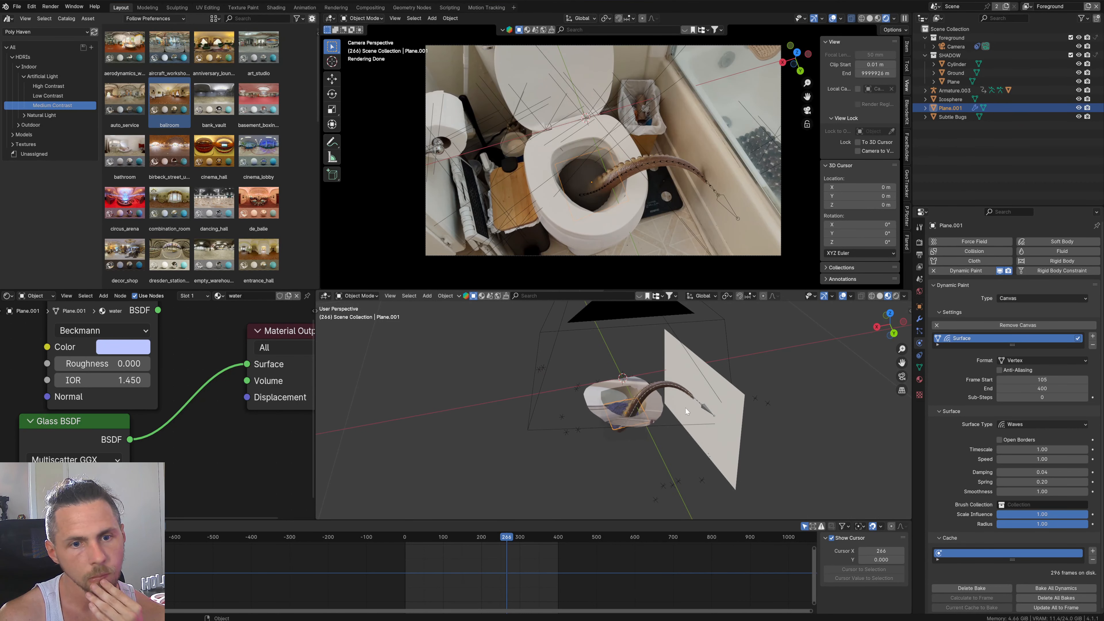
scroll(687, 409, "up", 3)
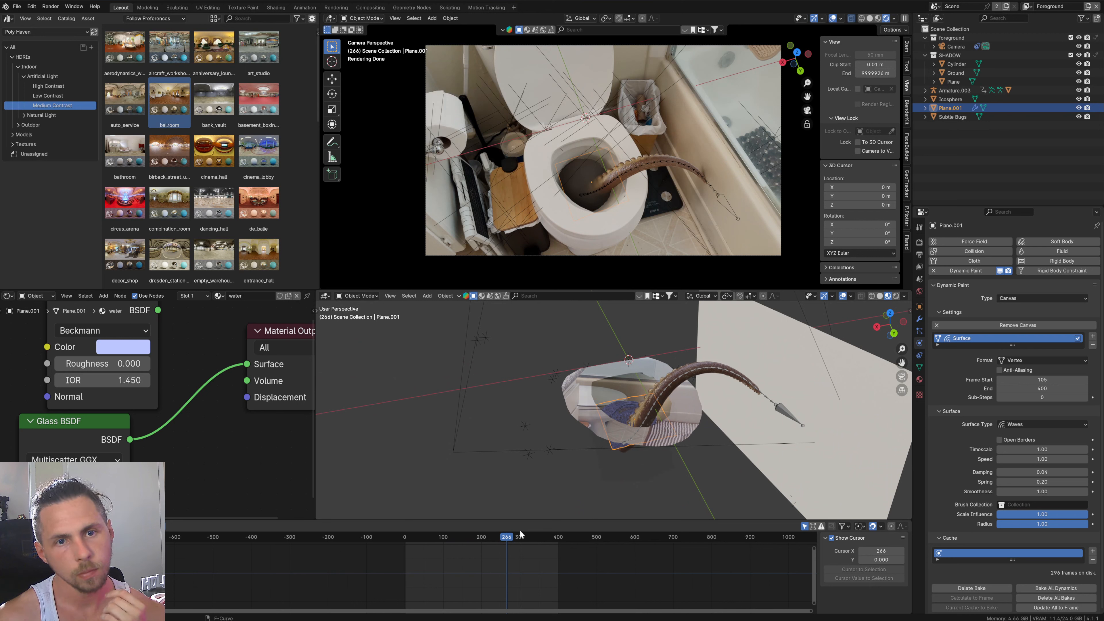
Step: Go to frame 310 and check the murky water around the tentacle's base up close in the camera view
left_click(524, 540)
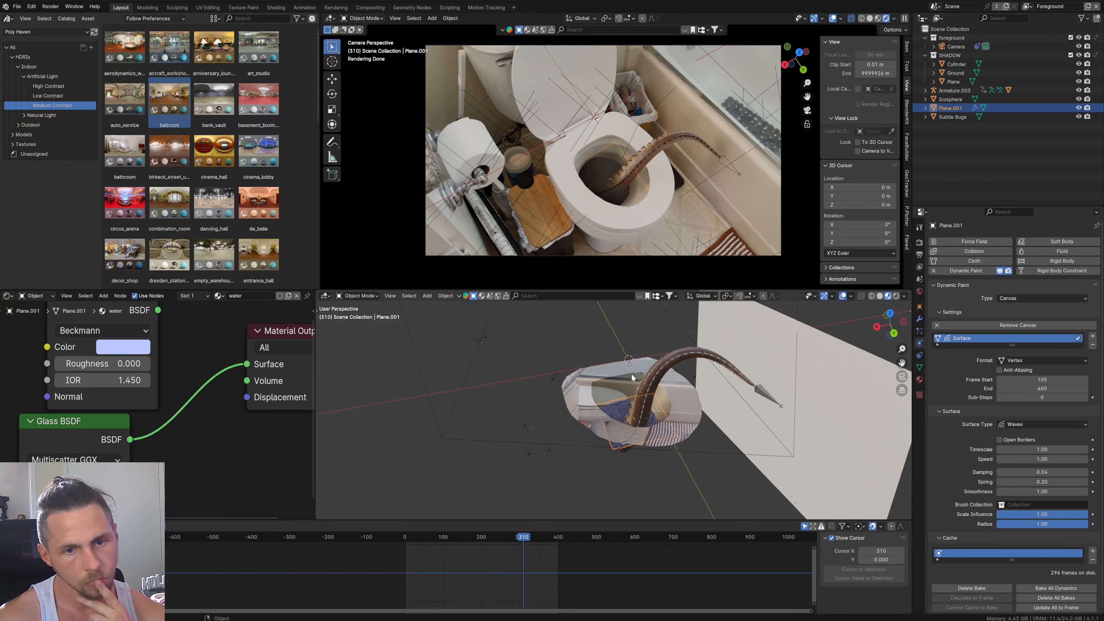
mouse_move(632, 378)
middle_mouse_down()
mouse_move(585, 354)
mouse_move(658, 388)
mouse_move(645, 387)
middle_mouse_up()
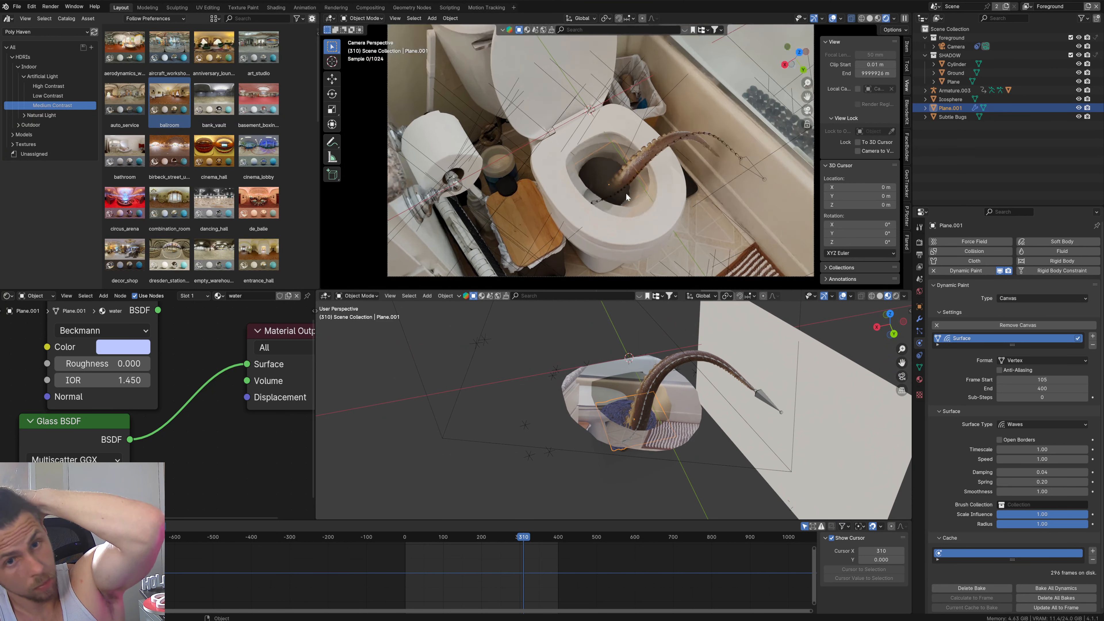
scroll(626, 193, "up", 3)
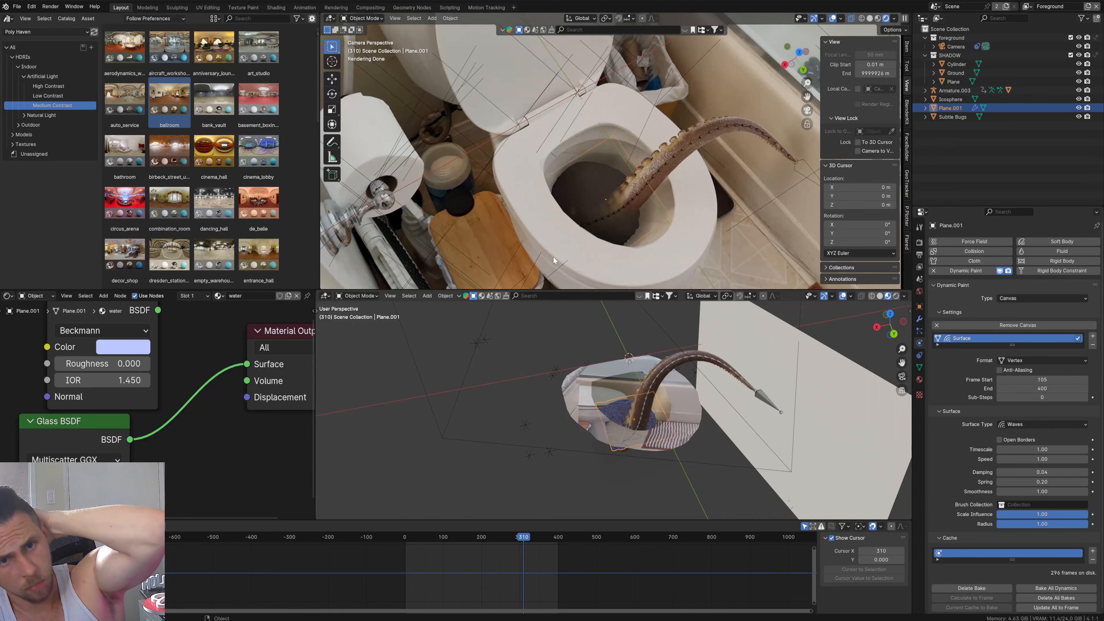
scroll(545, 208, "up", 2)
scroll(554, 184, "up", 2)
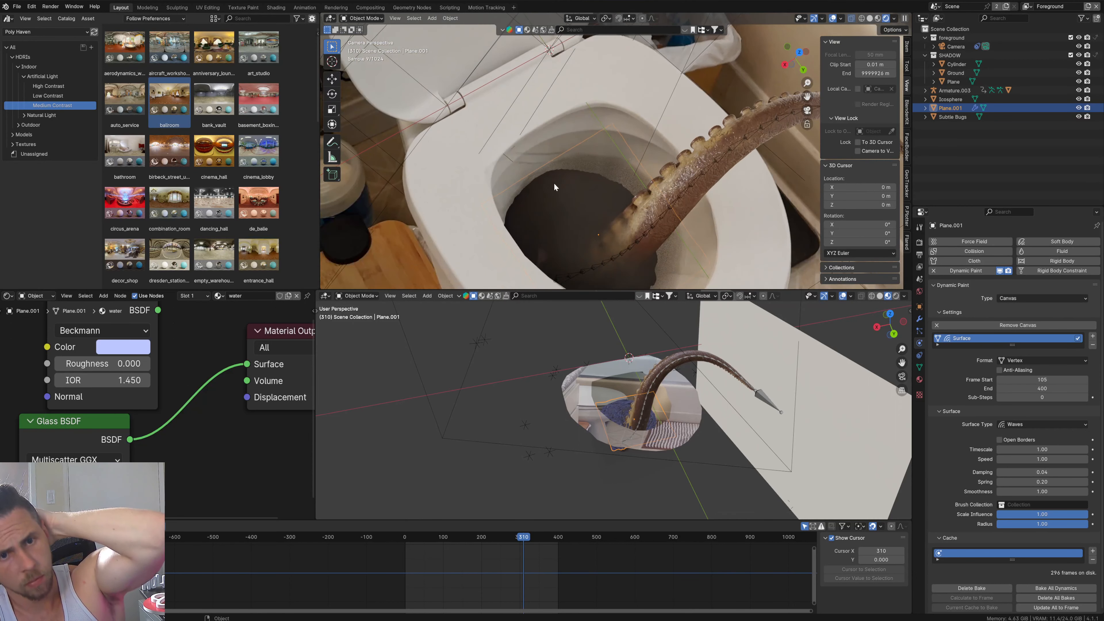
scroll(554, 184, "down", 1)
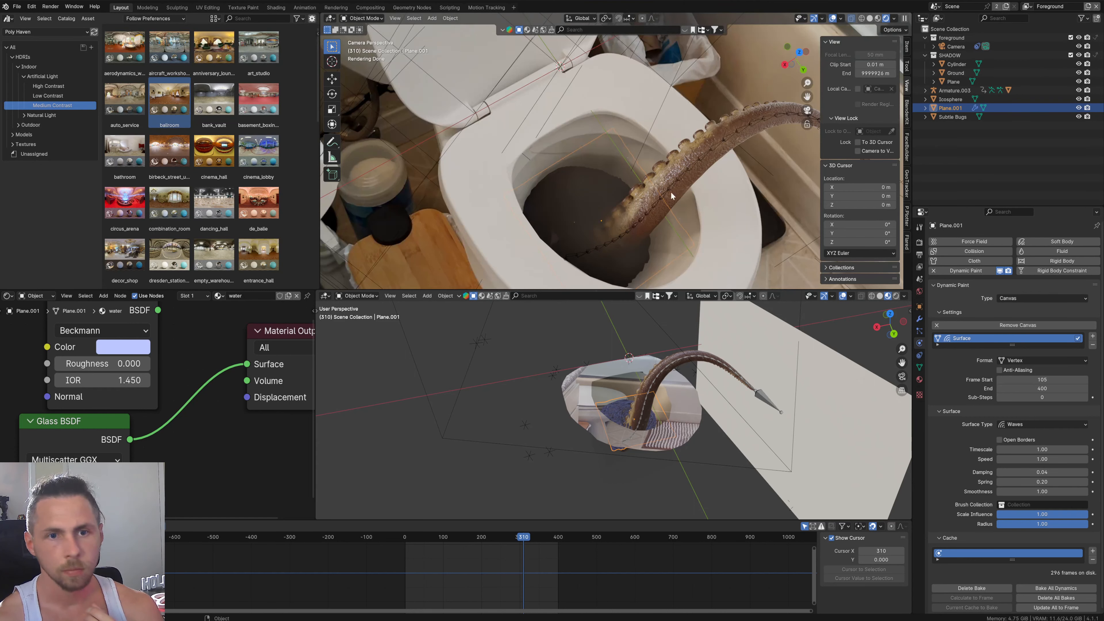
scroll(673, 180, "down", 2)
Step: Soften the tentacle material's contrast in the combined RGB Curves channel by lifting the dark point and lowering the bright point
left_click(691, 127)
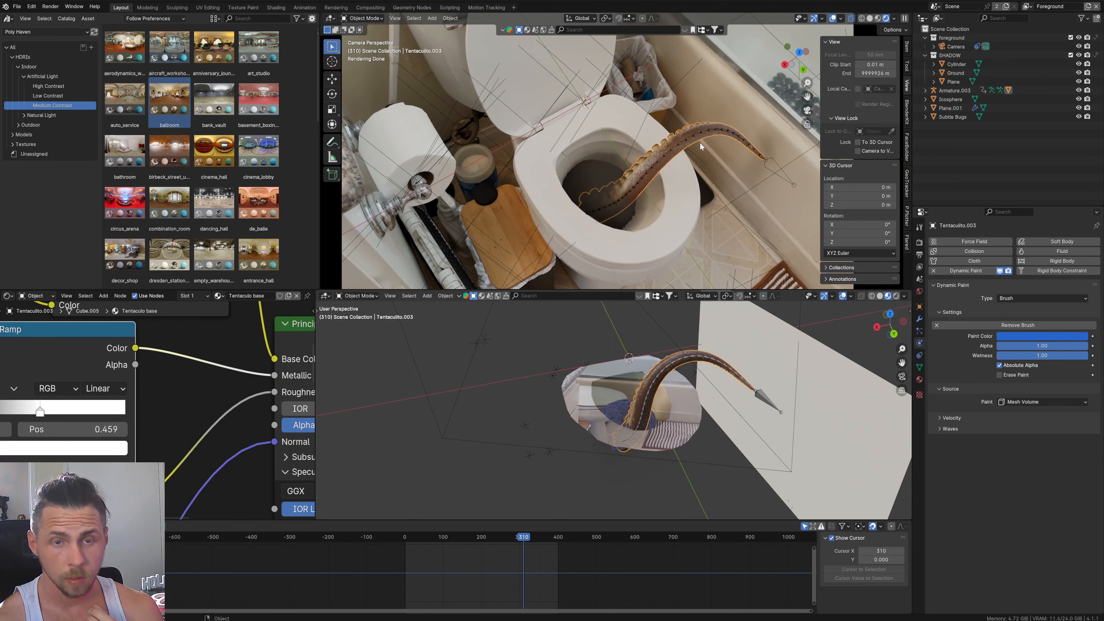
scroll(700, 141, "up", 3)
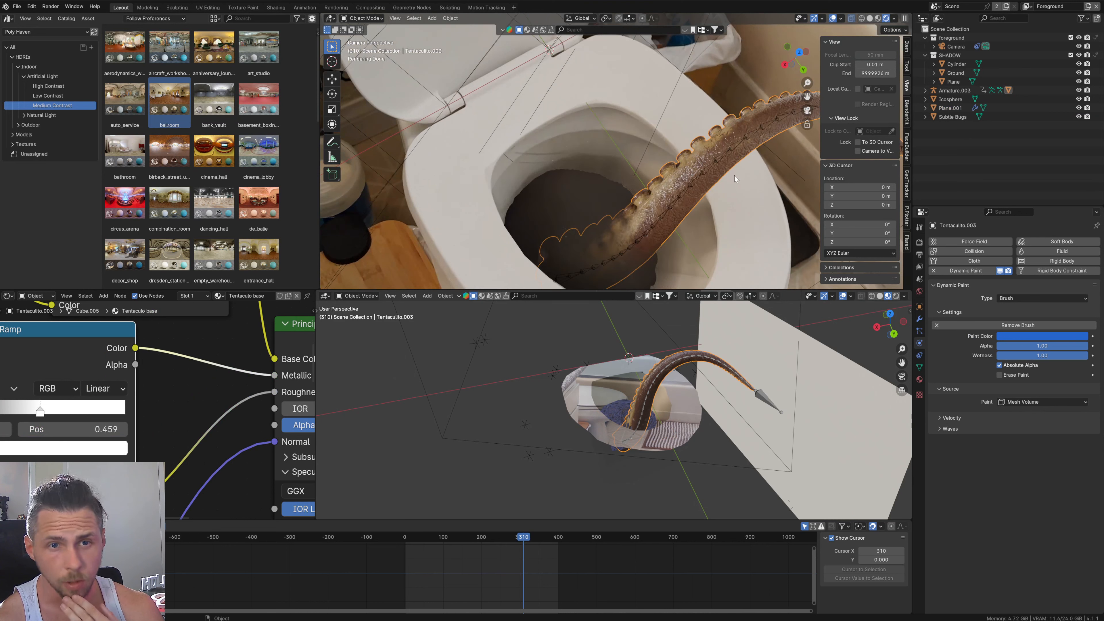
scroll(728, 182, "down", 5)
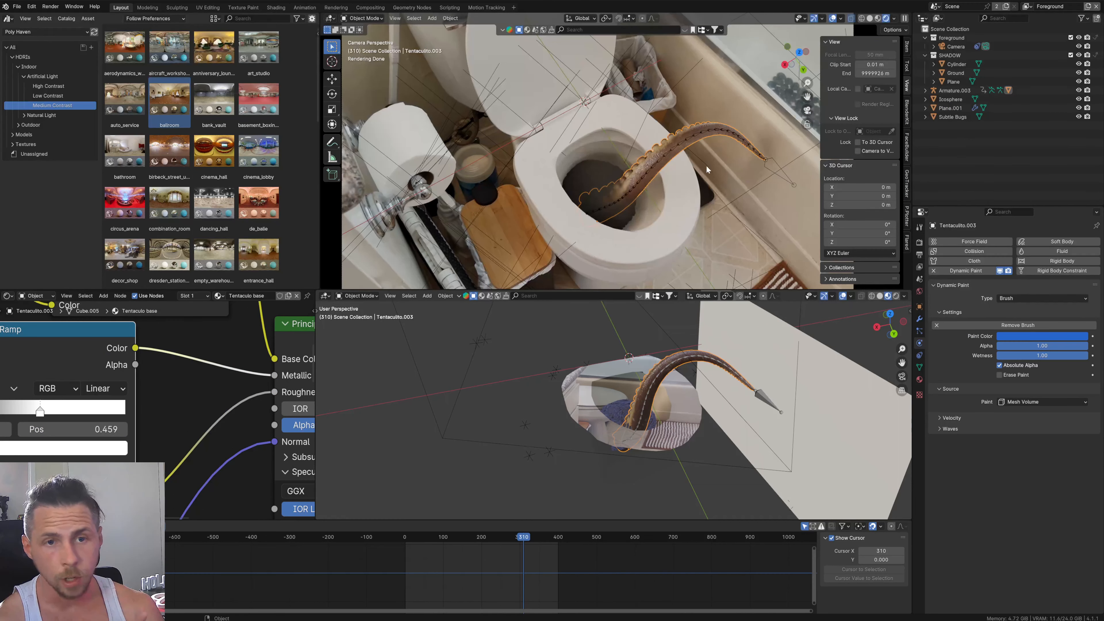
scroll(691, 149, "up", 4)
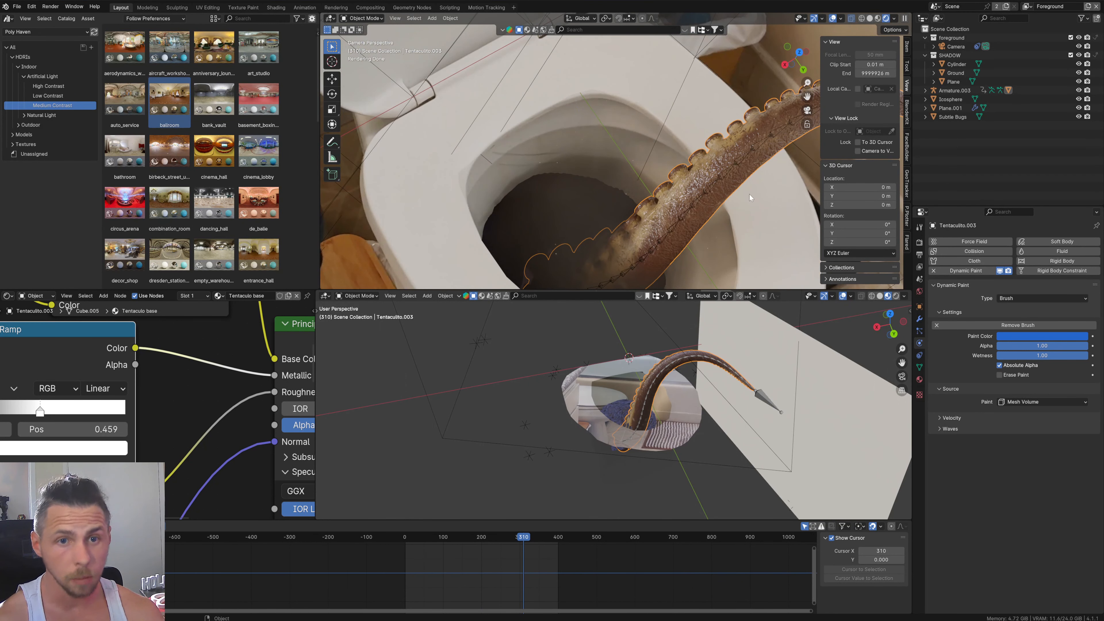
scroll(690, 175, "down", 4)
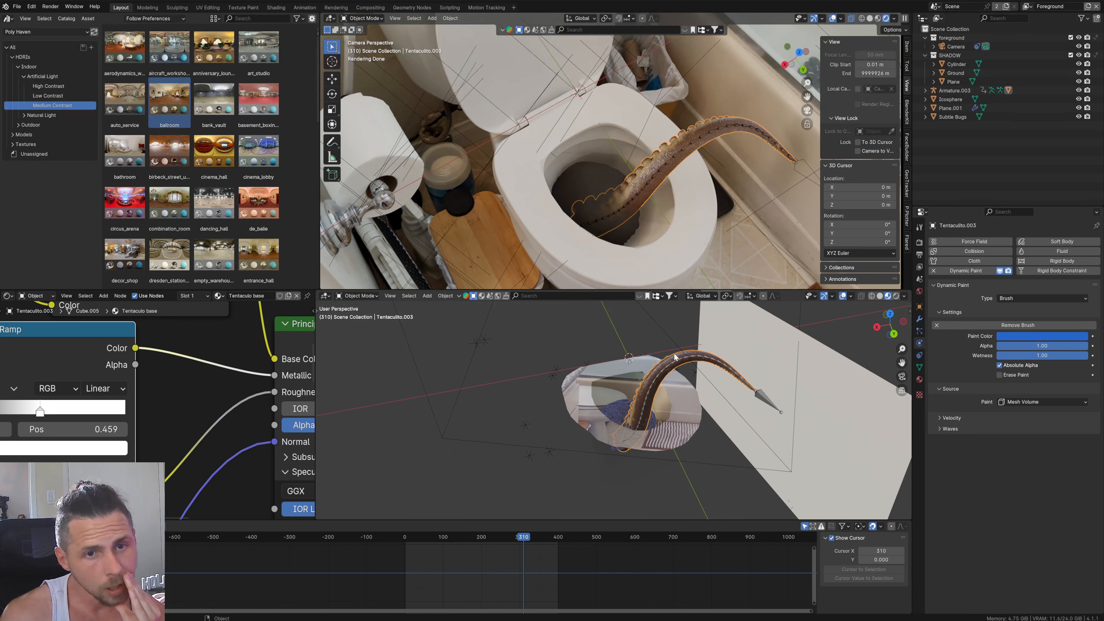
scroll(213, 369, "up", 10, "shift")
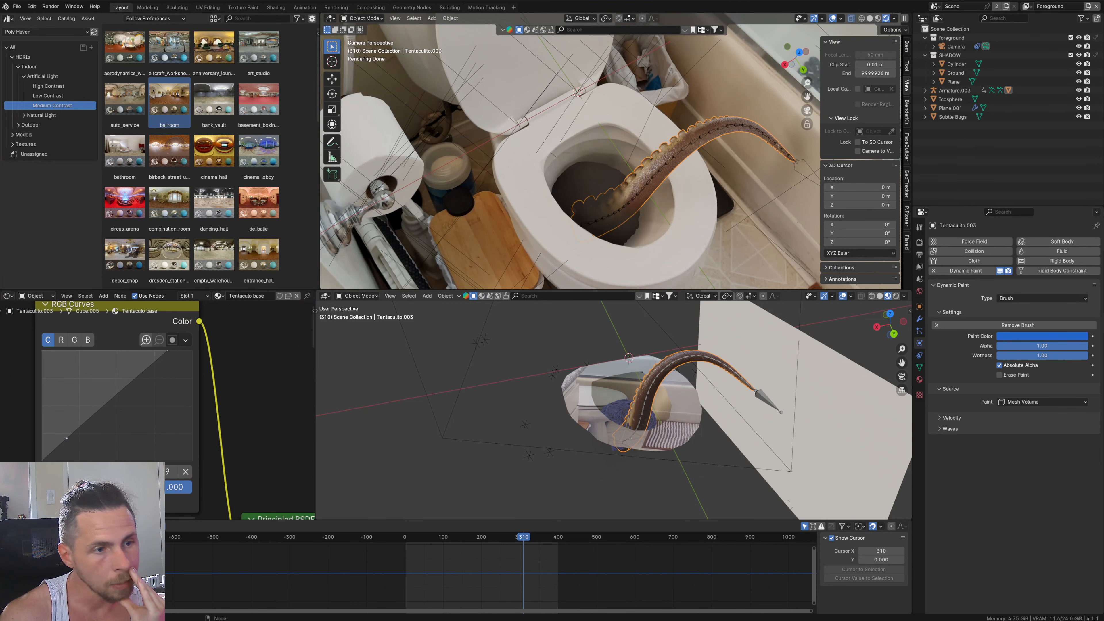
left_click_drag(67, 438, 64, 437)
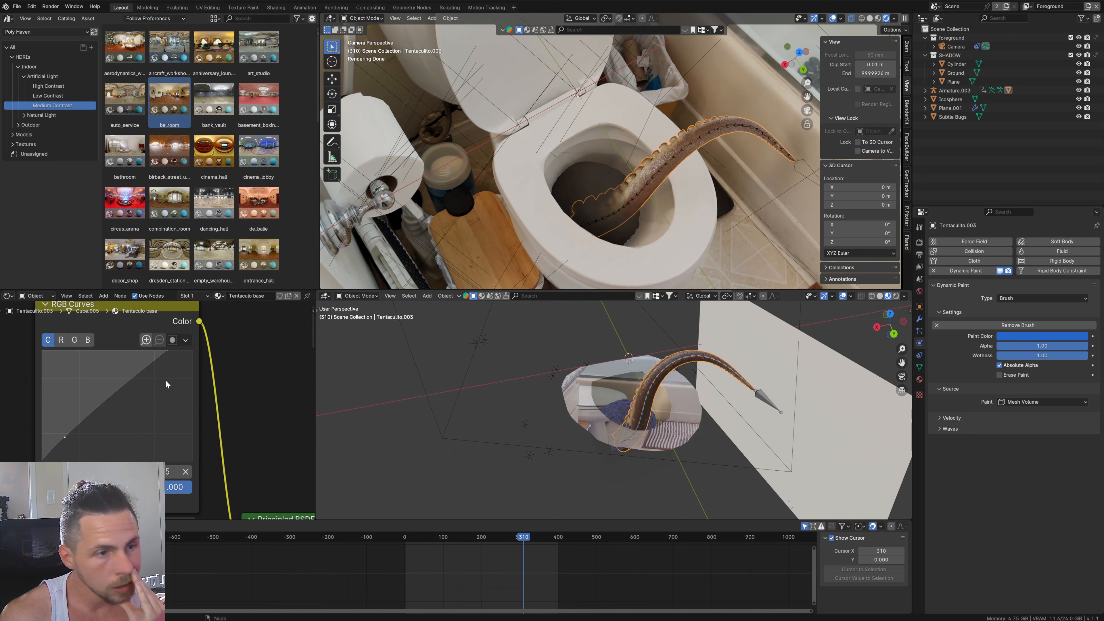
left_click_drag(140, 373, 145, 384)
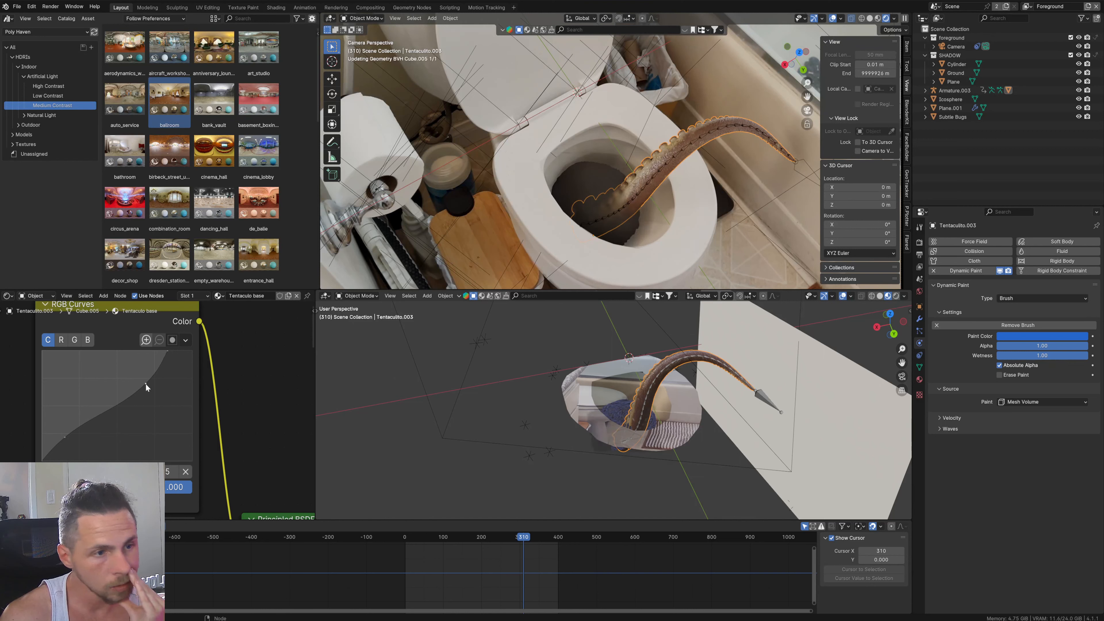
left_click_drag(63, 437, 67, 432)
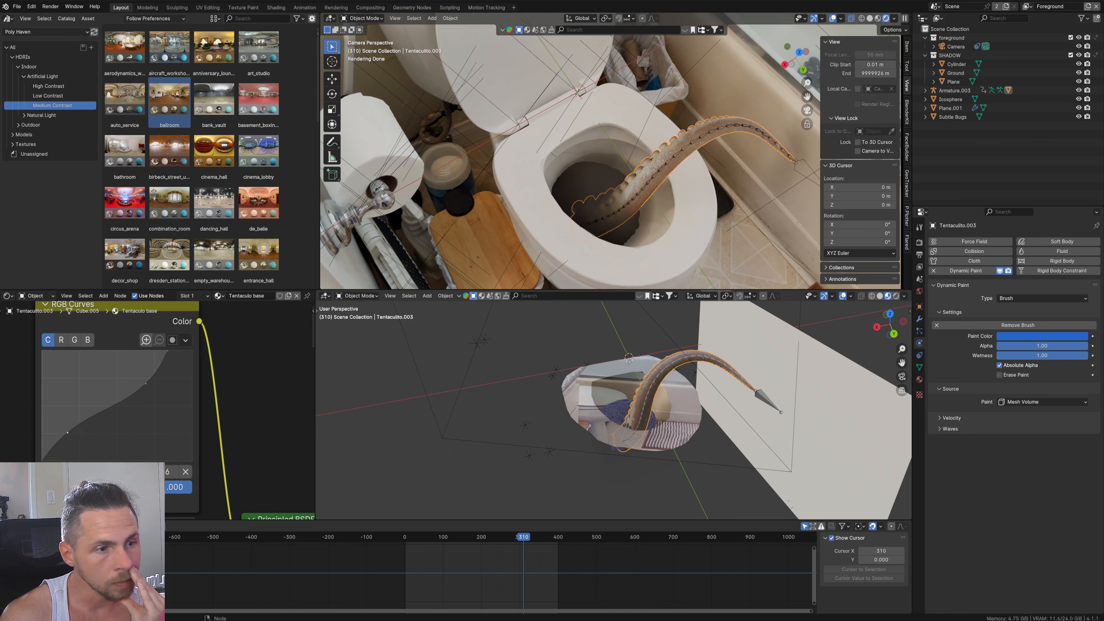
left_click_drag(147, 387, 150, 388)
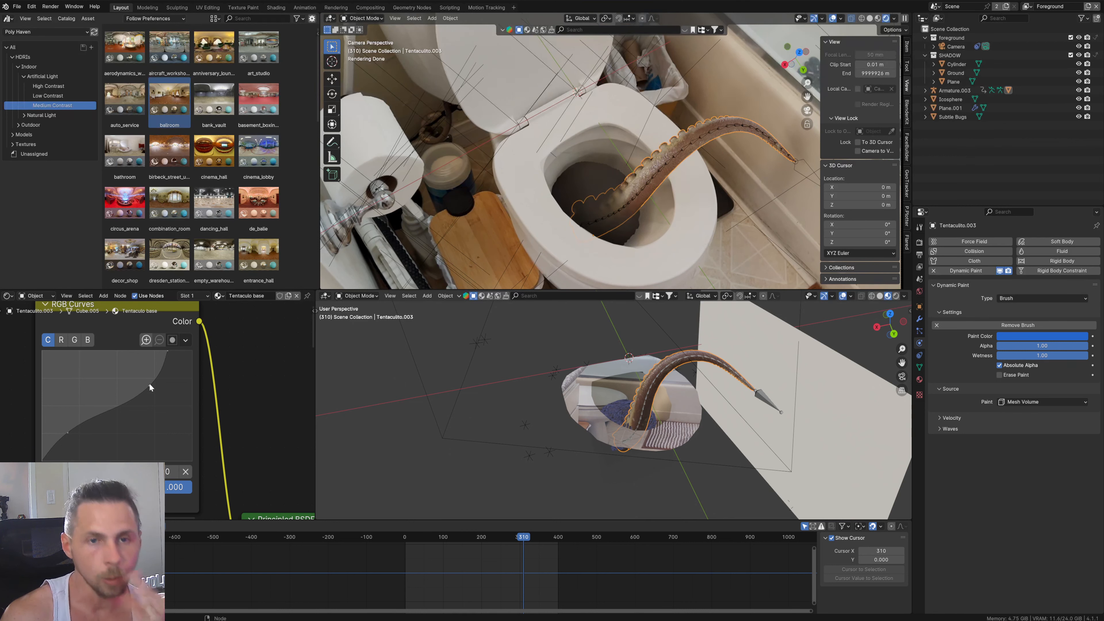
Step: Turn off the bones overlay in the camera viewport and hide that viewport's sidebar
scroll(699, 168, "up", 2)
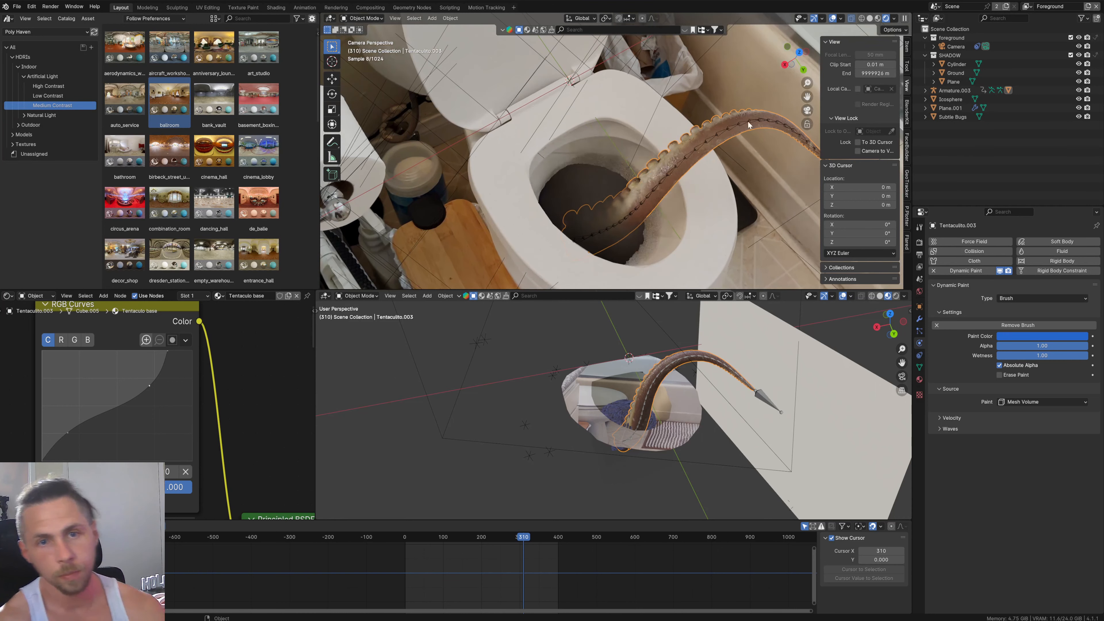
left_click(841, 18)
left_click(790, 115)
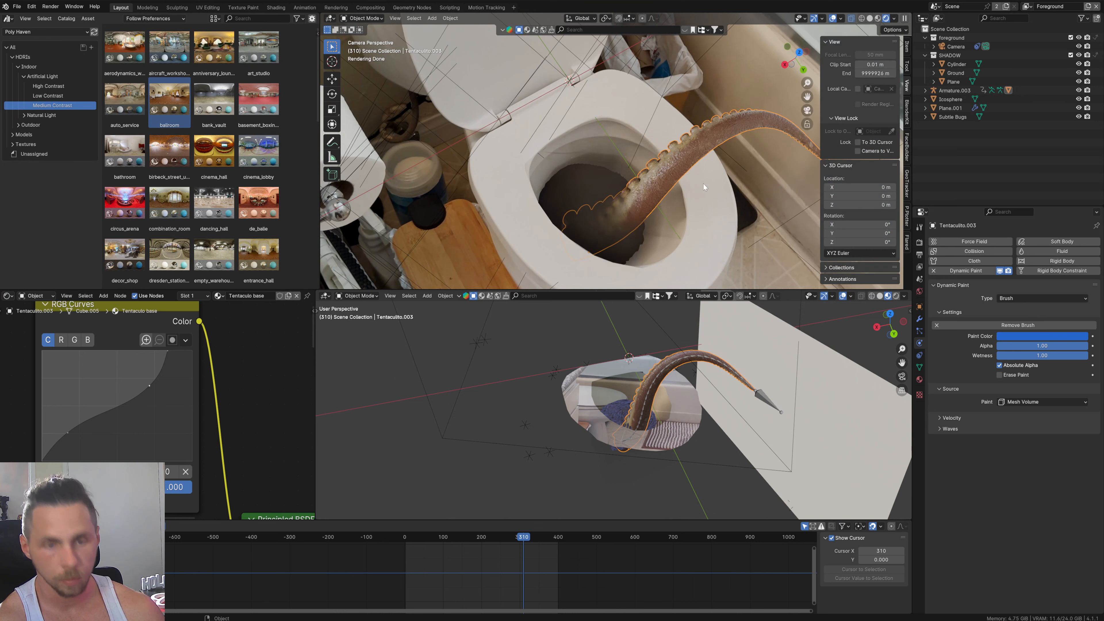
key("n")
Step: Examine the tentacle's shading and contrast against the toilet footage, near and far, in the camera view
scroll(735, 201, "up", 4)
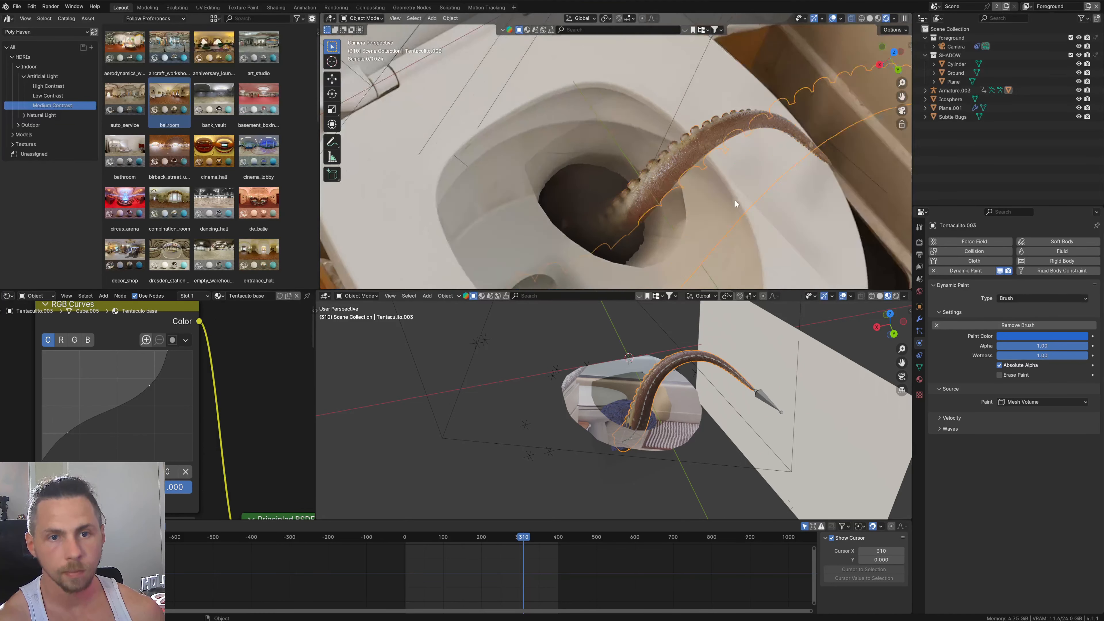
scroll(738, 202, "down", 3)
middle_click_drag(716, 195, 642, 155, "shift")
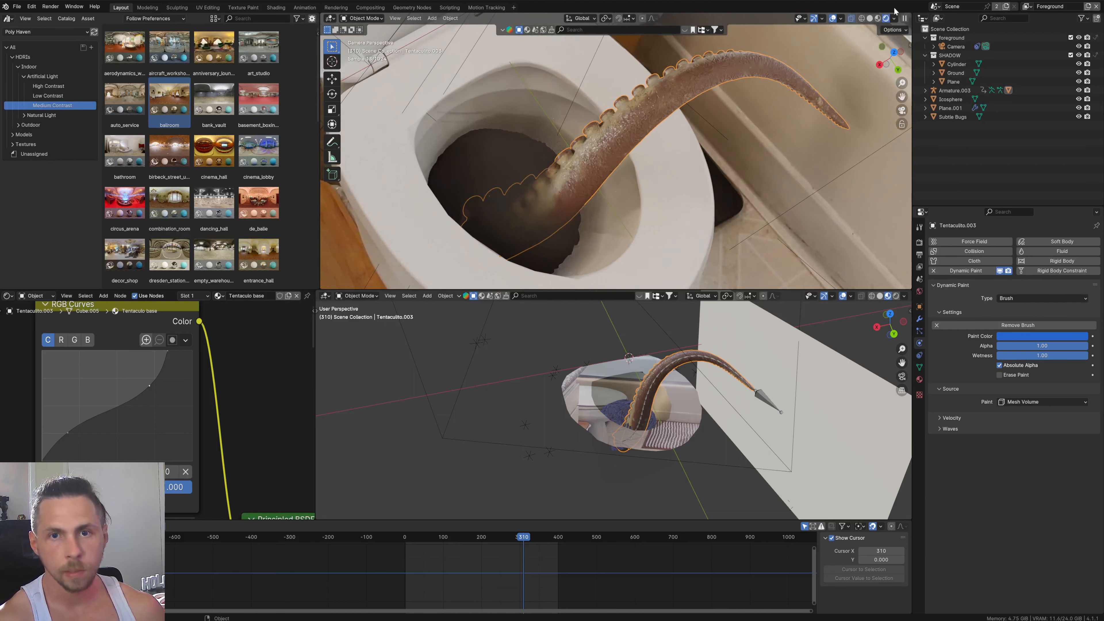
left_click(842, 18)
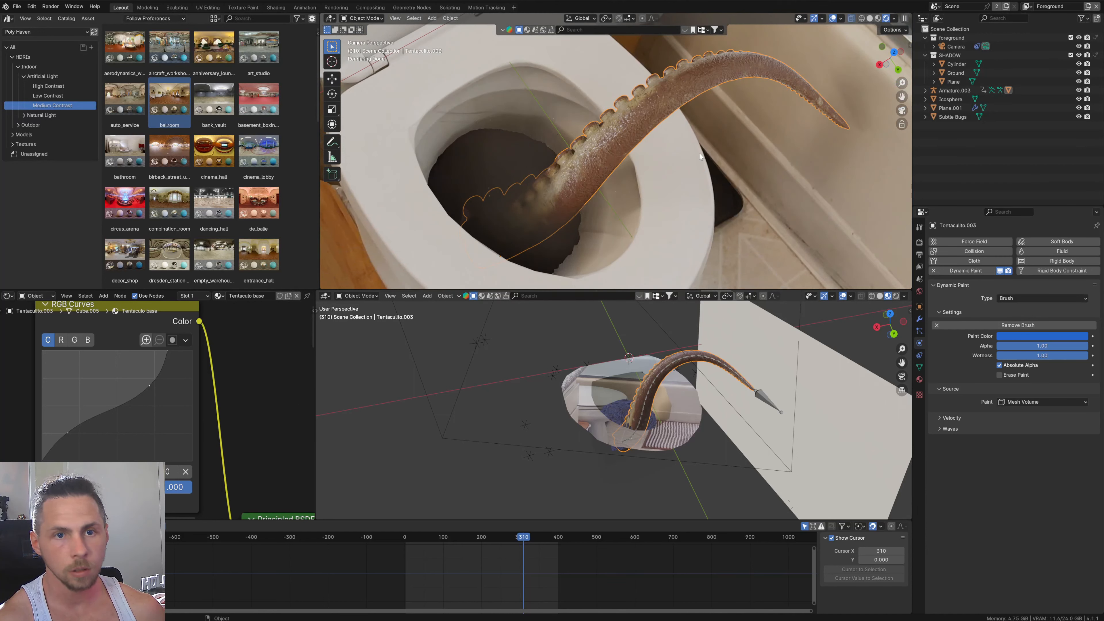
scroll(695, 149, "up", 2)
scroll(694, 148, "down", 3)
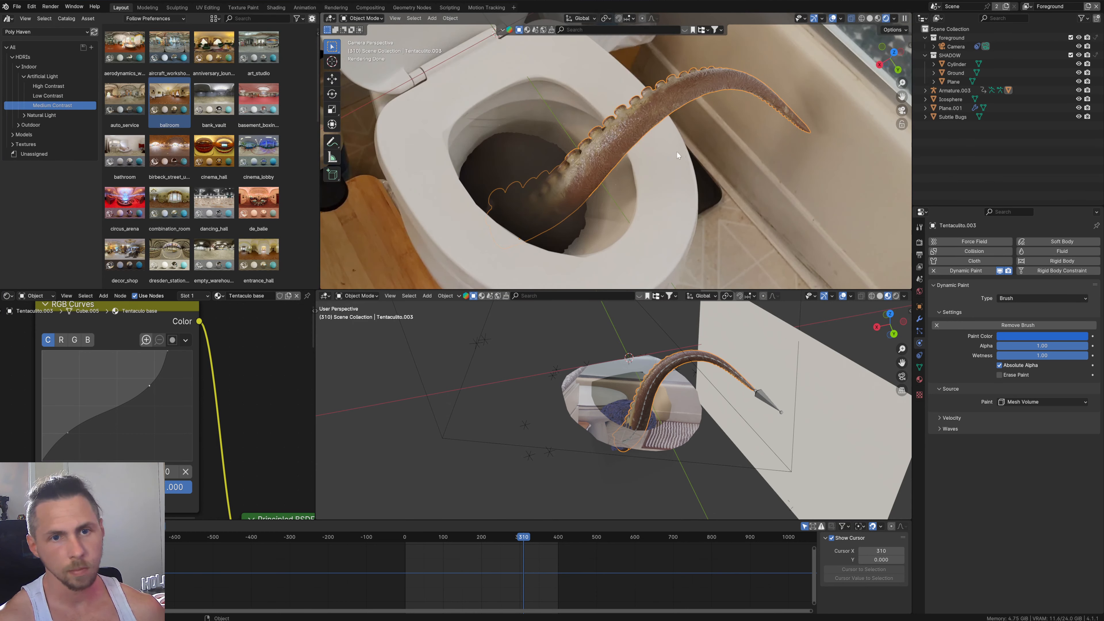
scroll(634, 148, "down", 4)
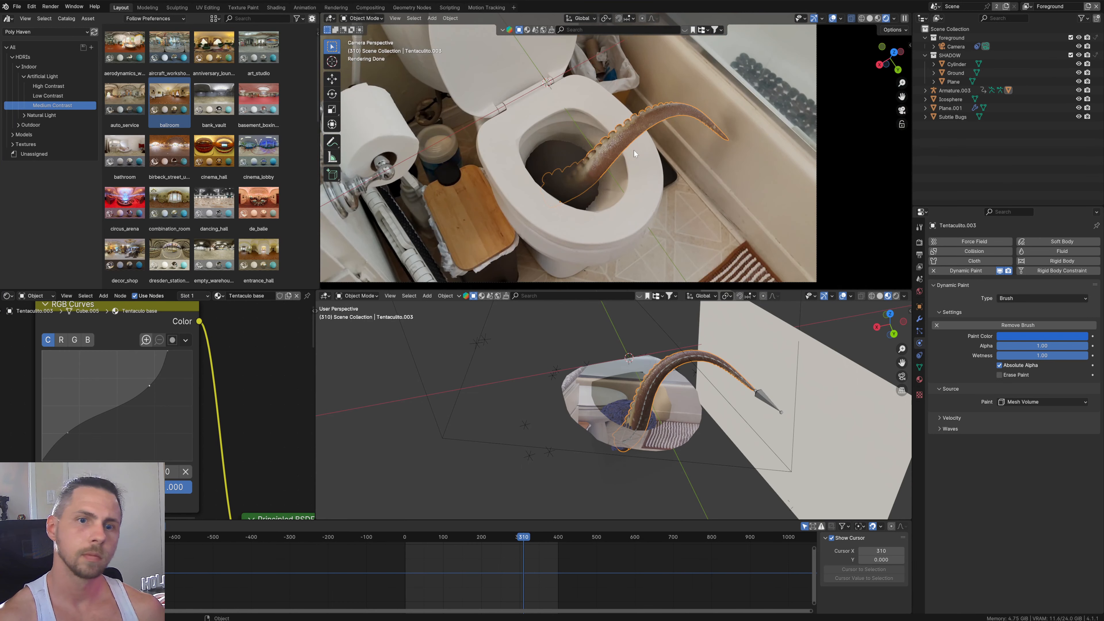
scroll(634, 144, "up", 2)
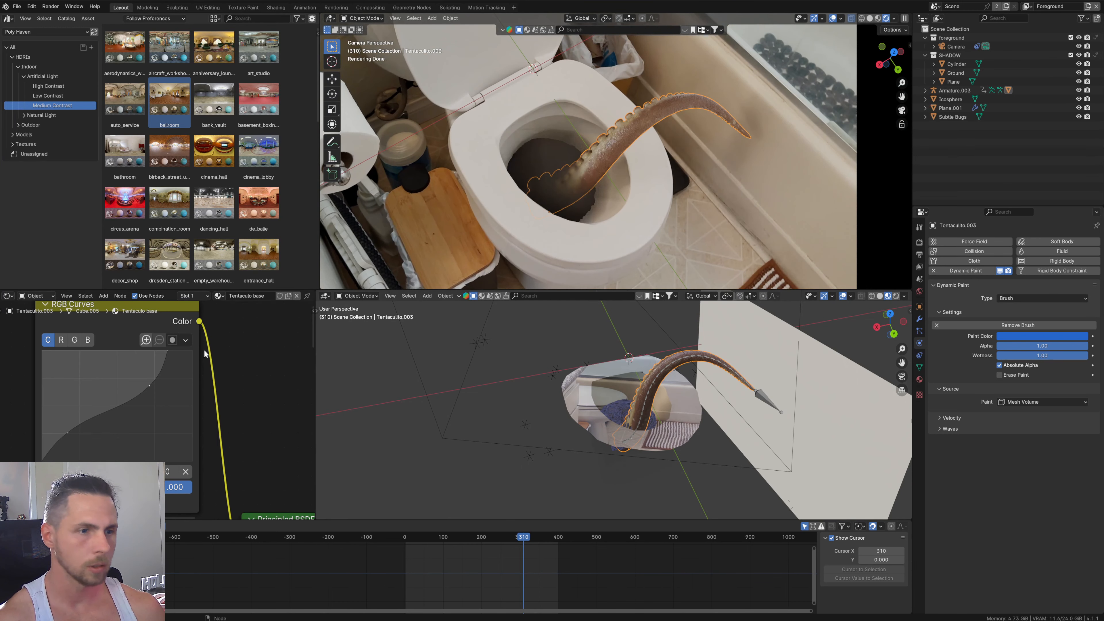
Step: Restore a little contrast in the tentacle's RGB curve by slightly raising the bright point and lowering the dark point
left_click(146, 383)
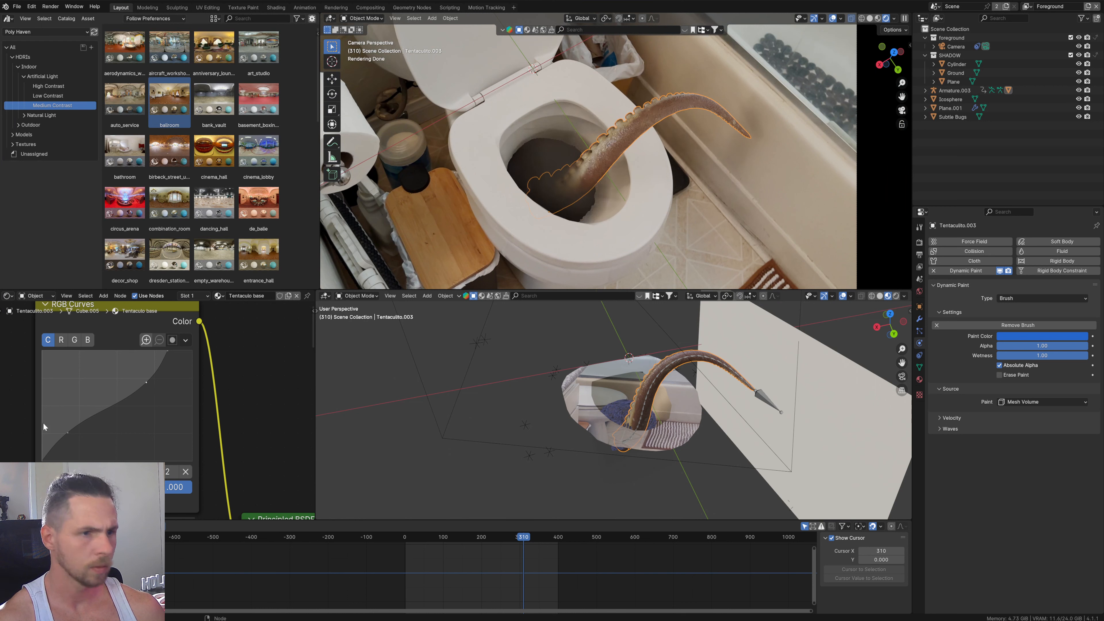
left_click_drag(68, 432, 71, 436)
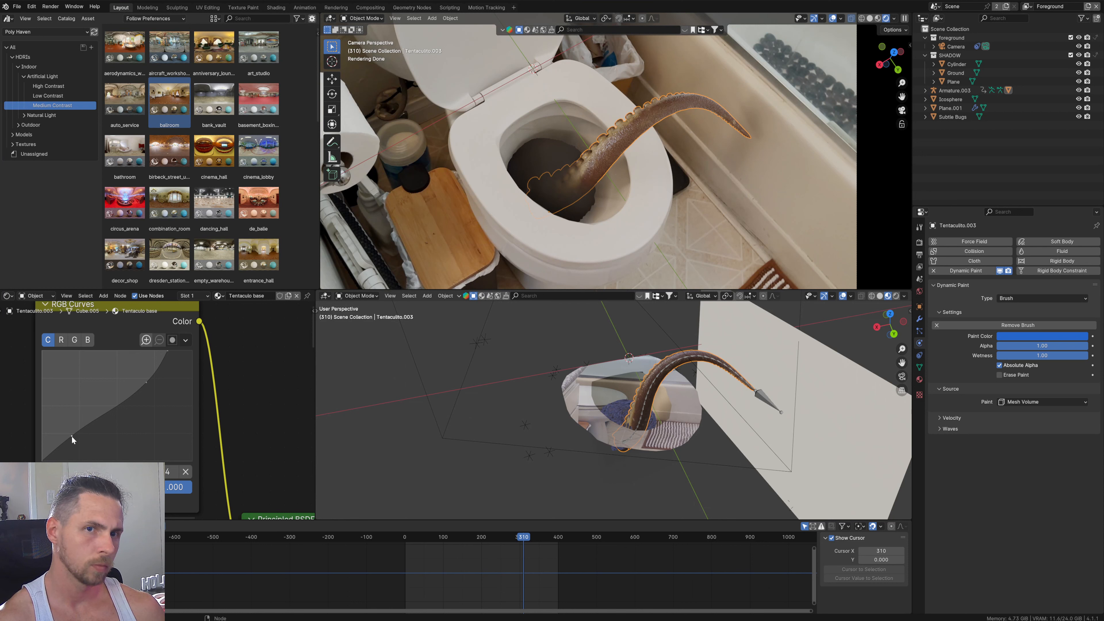
left_click_drag(71, 436, 71, 434)
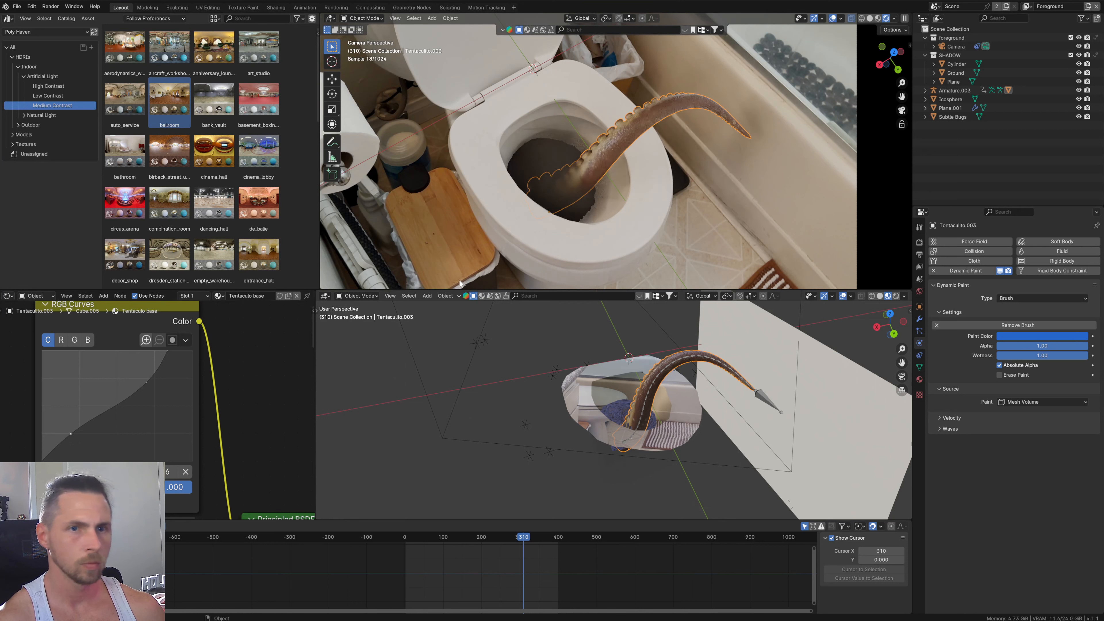
Step: Select the Subtle Bugs object and toggle its viewport visibility off and on to compare the water with and without it
left_click(585, 136)
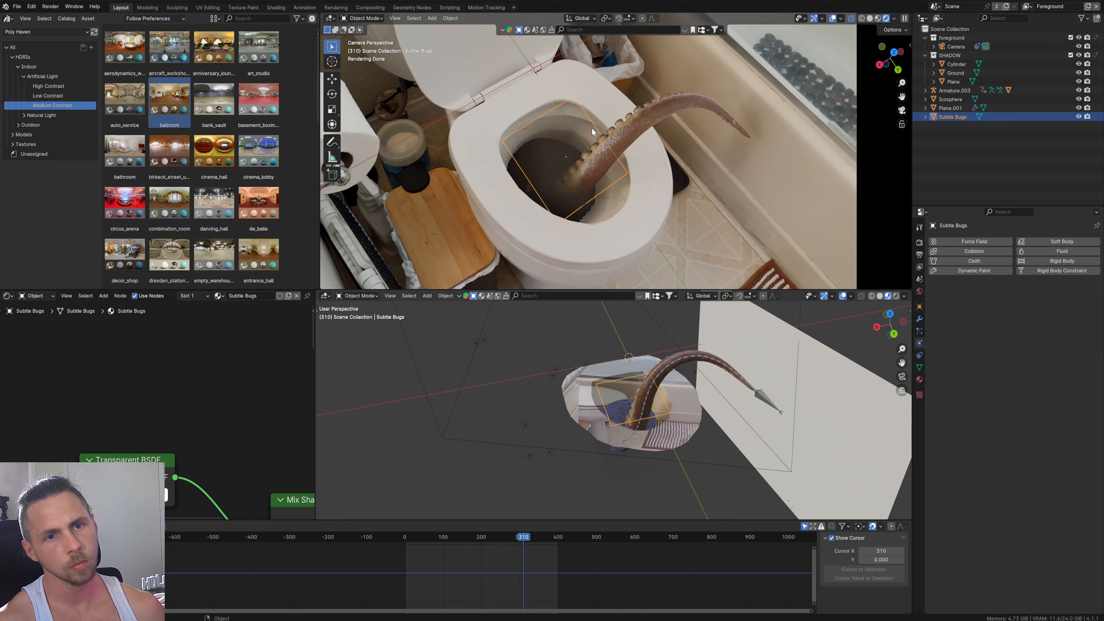
left_click(1079, 117)
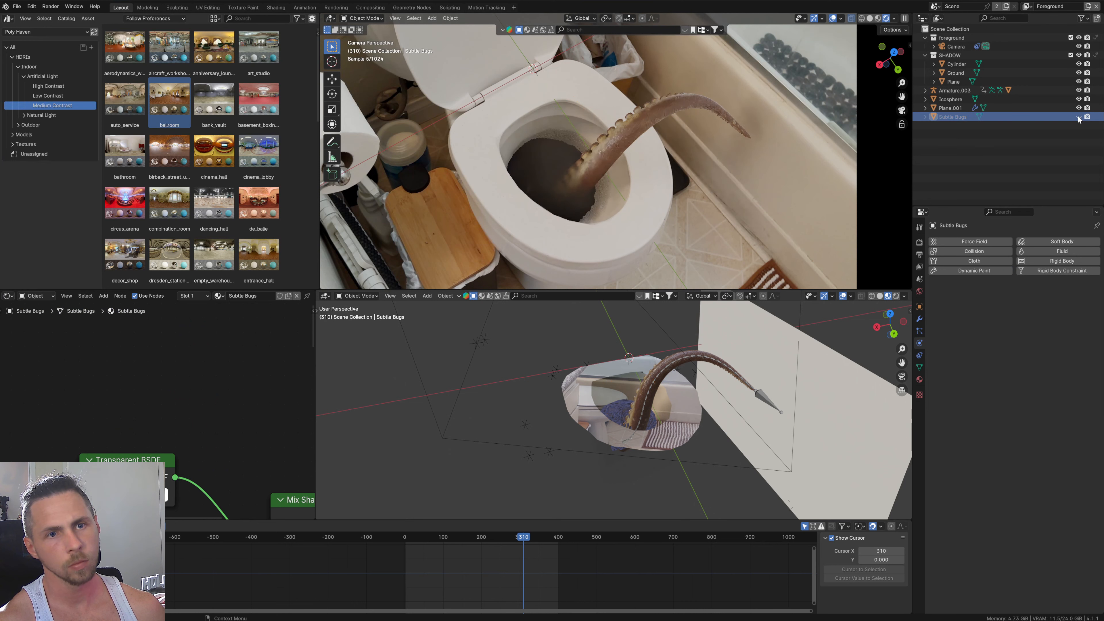
left_click(1079, 116)
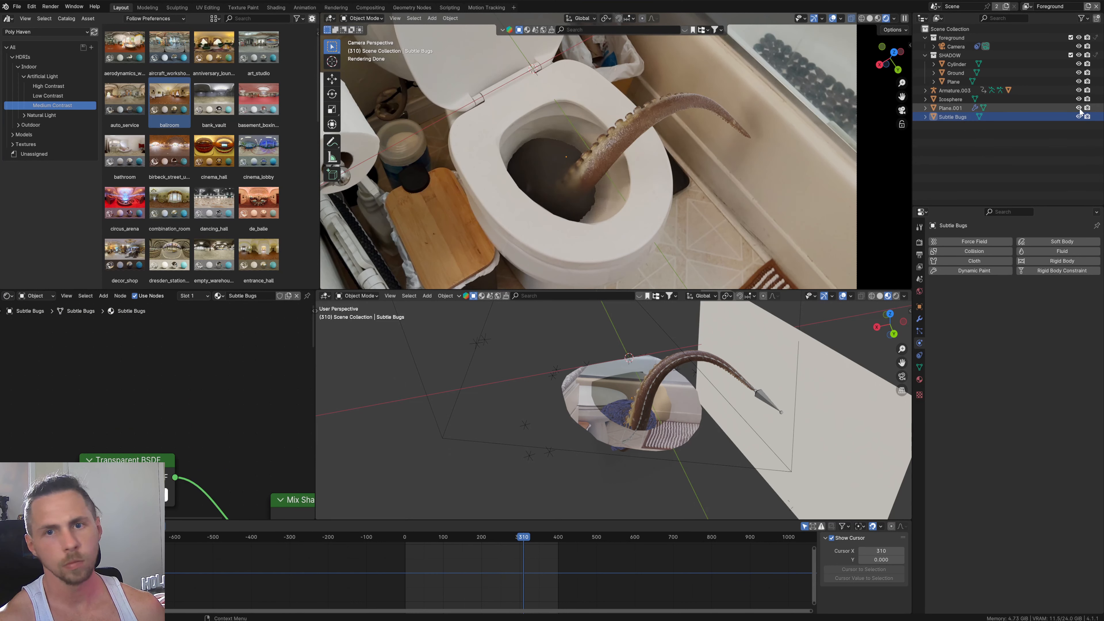
Step: Toggle the viewport visibility of Plane.001 off and on to compare the bowl with and without it
left_click(1079, 108)
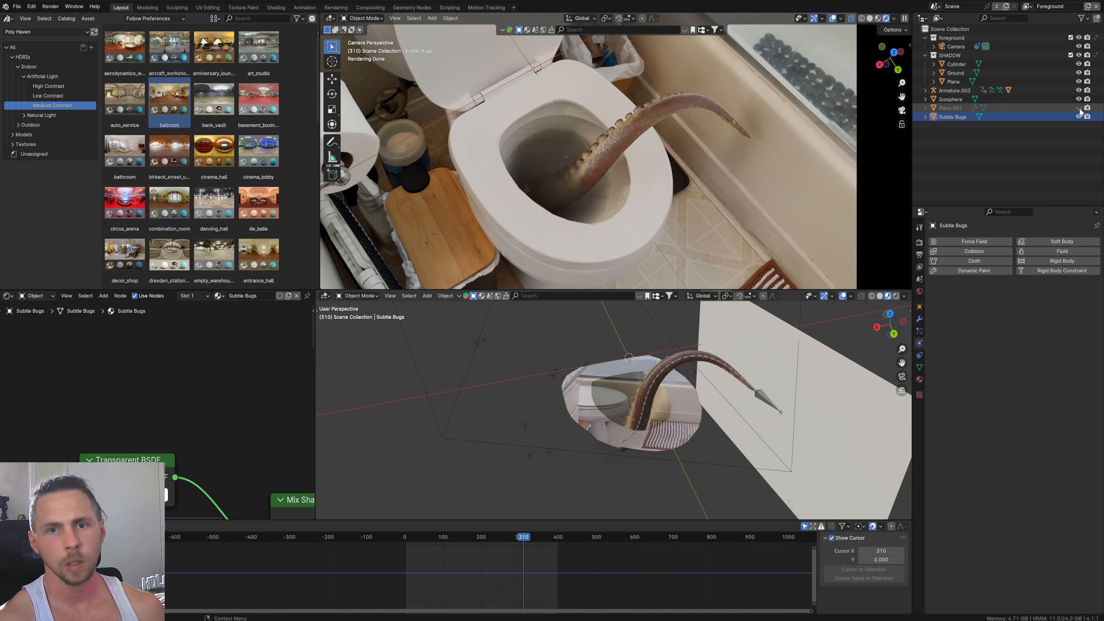
left_click(1080, 108)
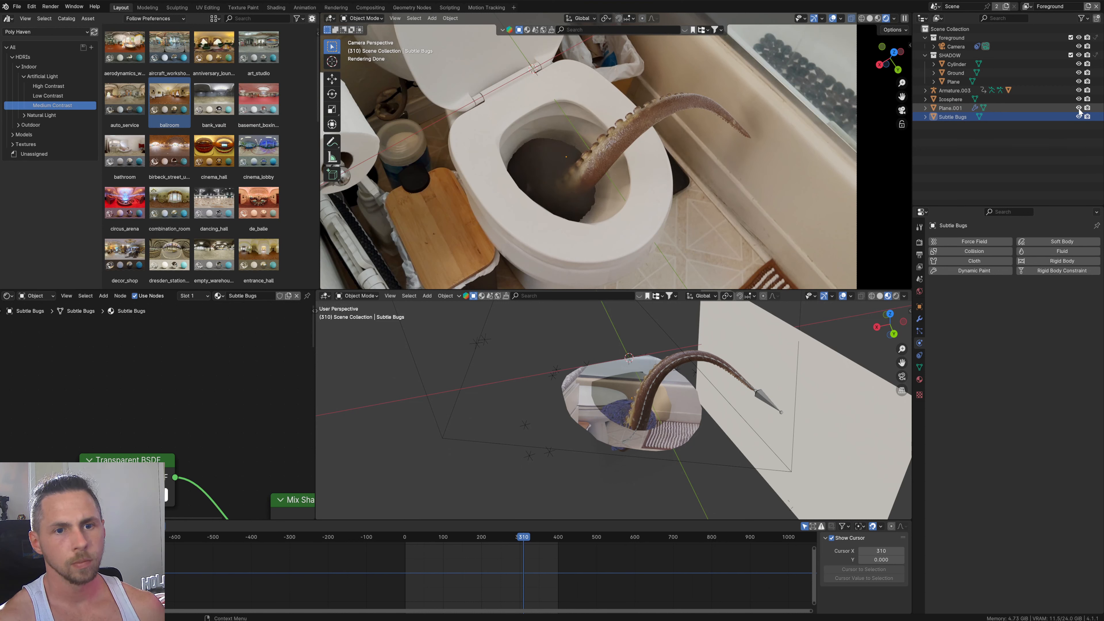
Step: Slightly lighten the Icosphere's Principled Volume color with an anisotropy of 0.594, and save the file
left_click(951, 99)
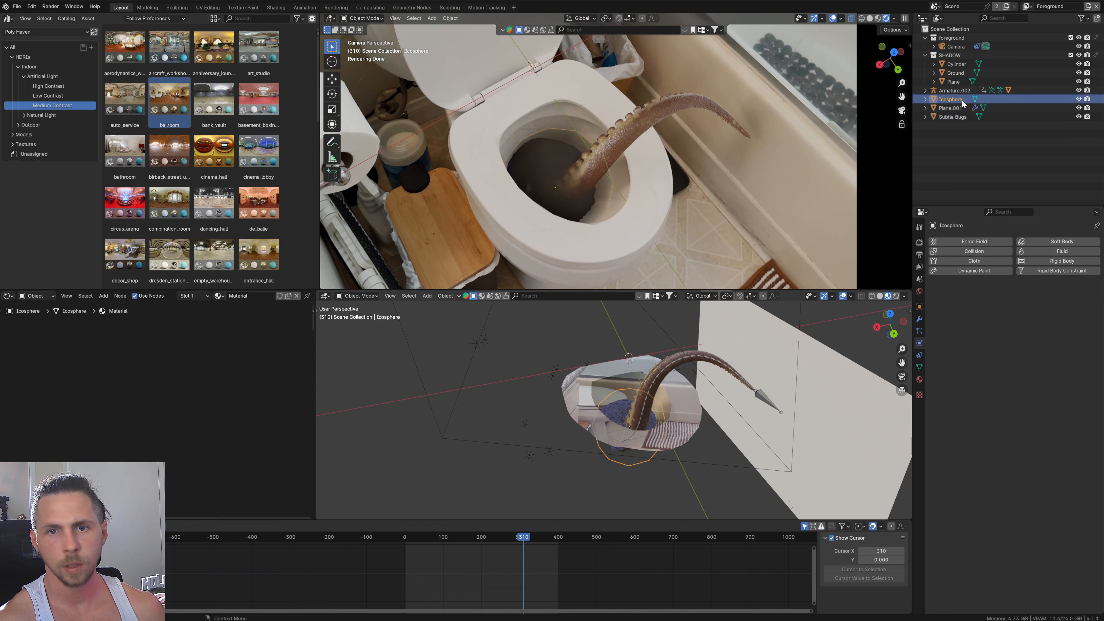
middle_click_drag(152, 448, 189, 327)
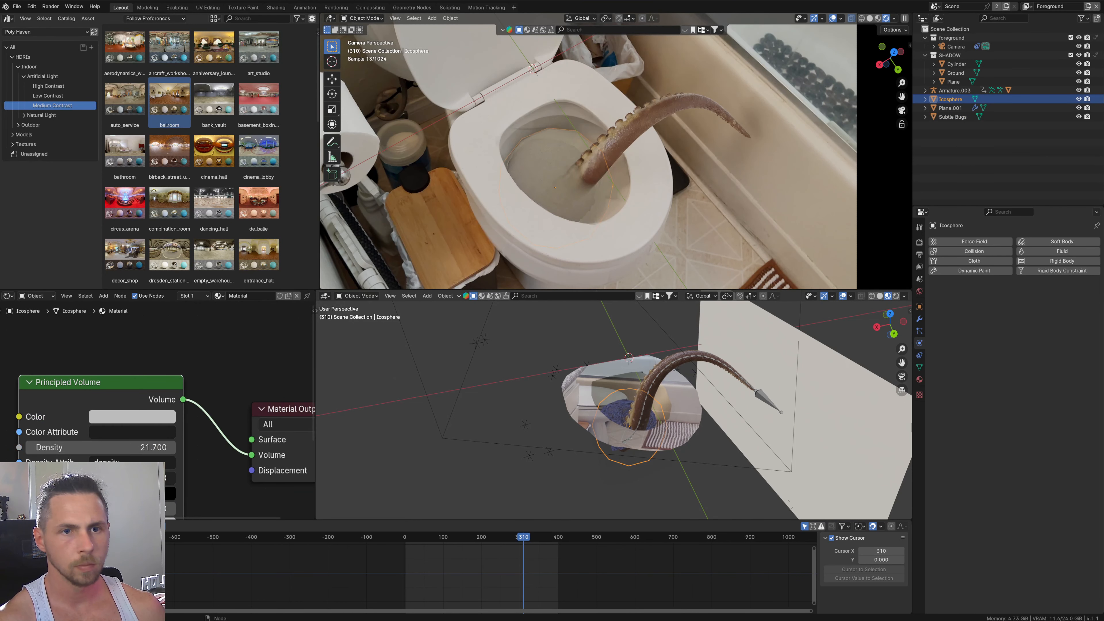
left_click_drag(100, 477, 137, 478)
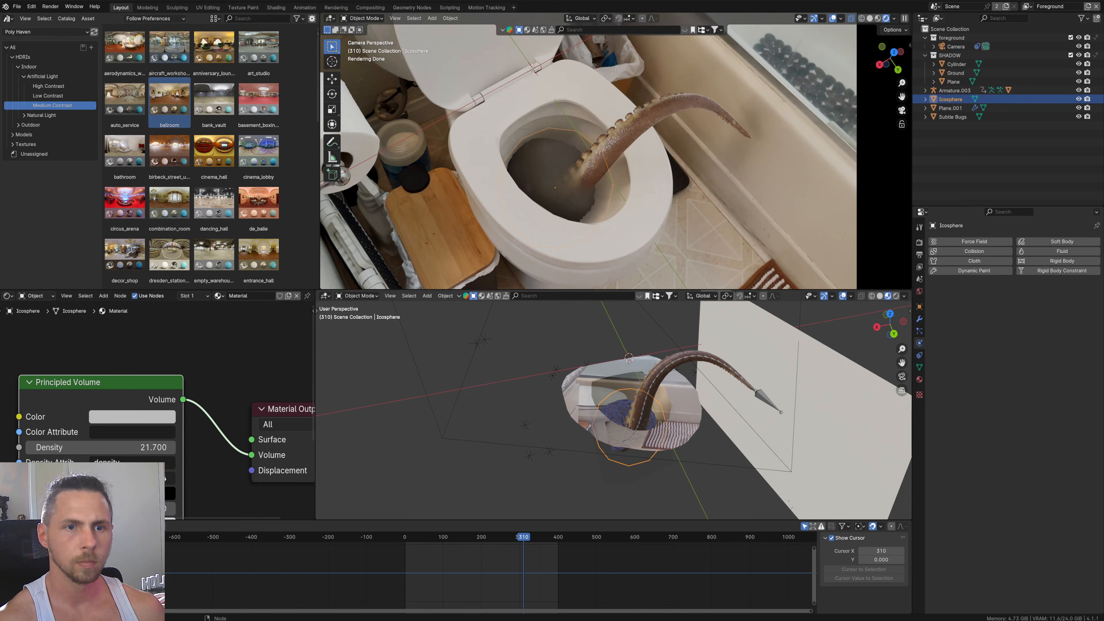
middle_click_drag(114, 470, 154, 392)
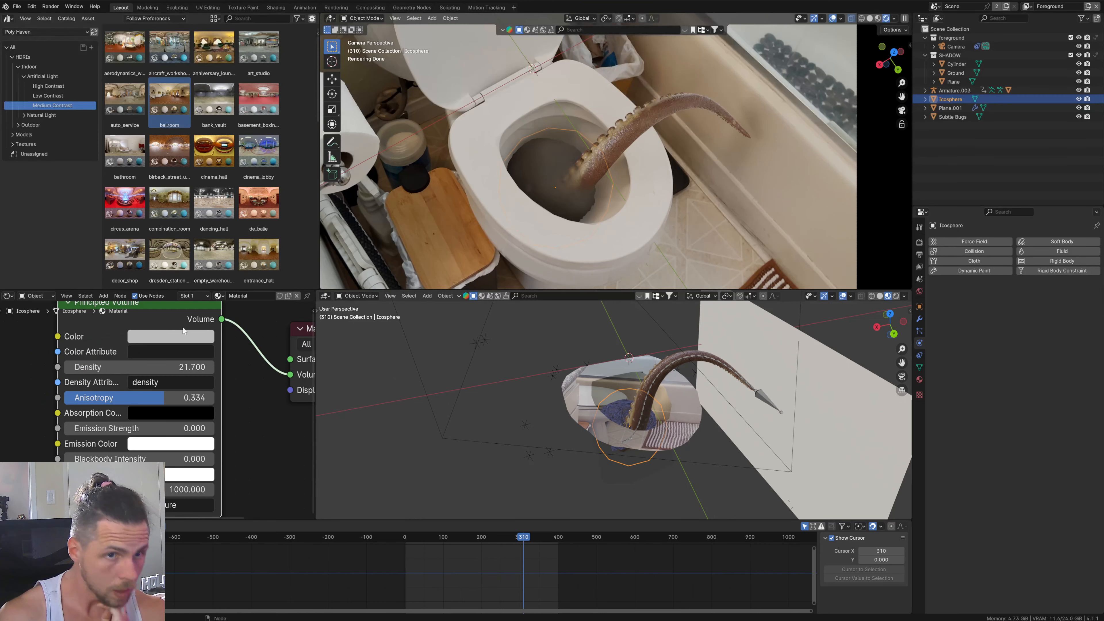
left_click(171, 336)
mouse_move(263, 162)
left_mouse_down()
mouse_move(264, 237)
mouse_move(265, 117)
mouse_move(265, 153)
mouse_move(265, 144)
left_mouse_up()
left_click_drag(196, 399, 215, 399)
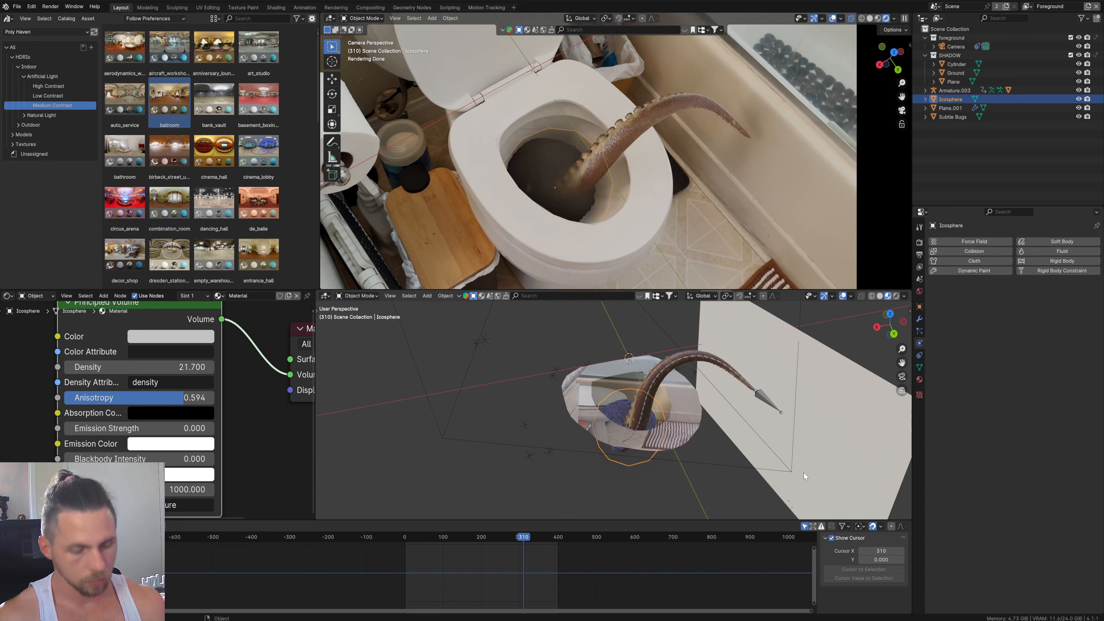
key("ctrl+s")
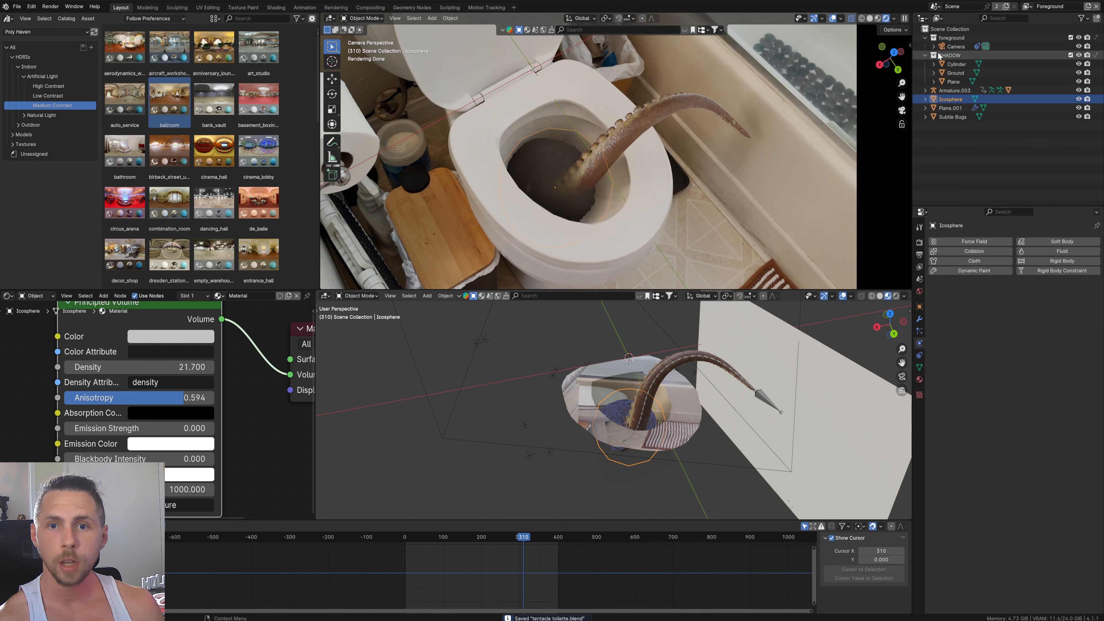
Step: Collapse the SHADOW collection and toggle it out of and back into the view layer to compare its effect
left_click(925, 55)
left_click(1071, 56)
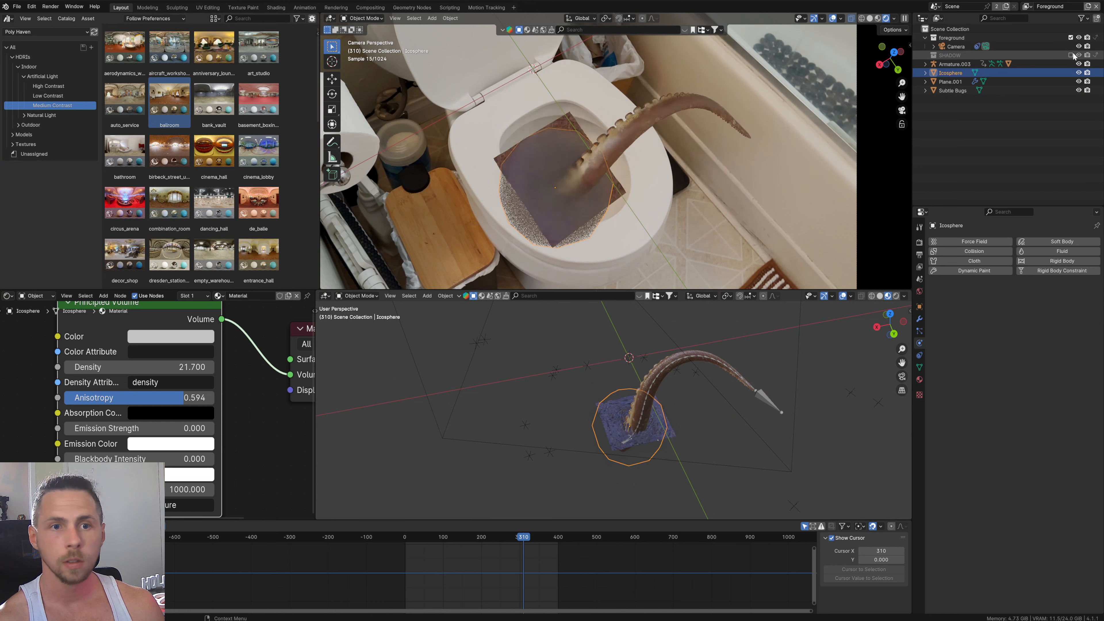
left_click(1071, 55)
left_click(1071, 55)
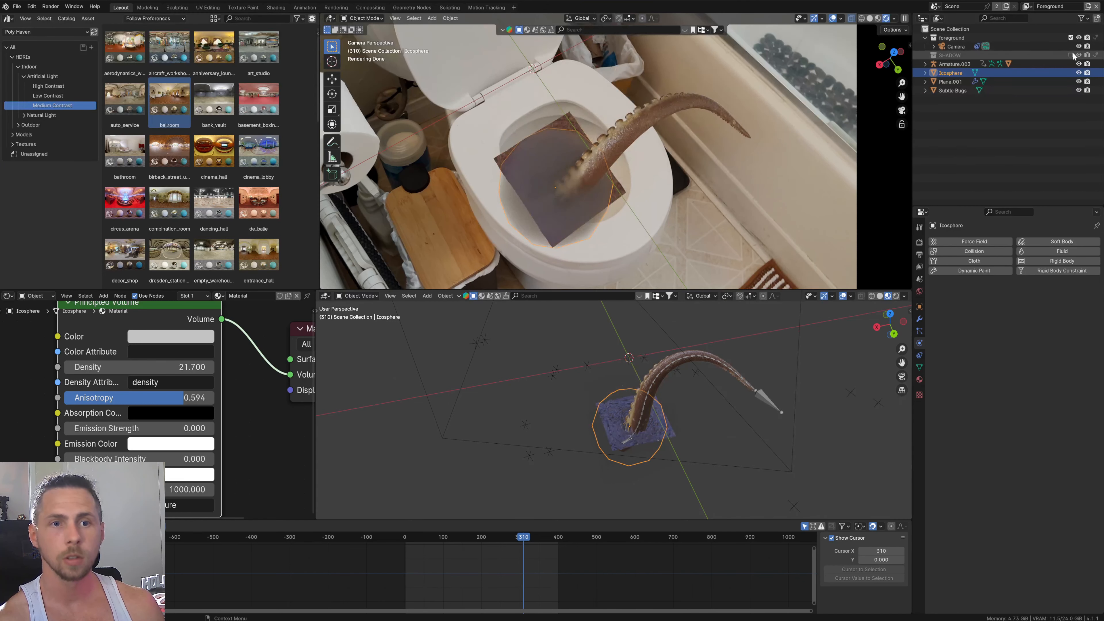
left_click(1071, 55)
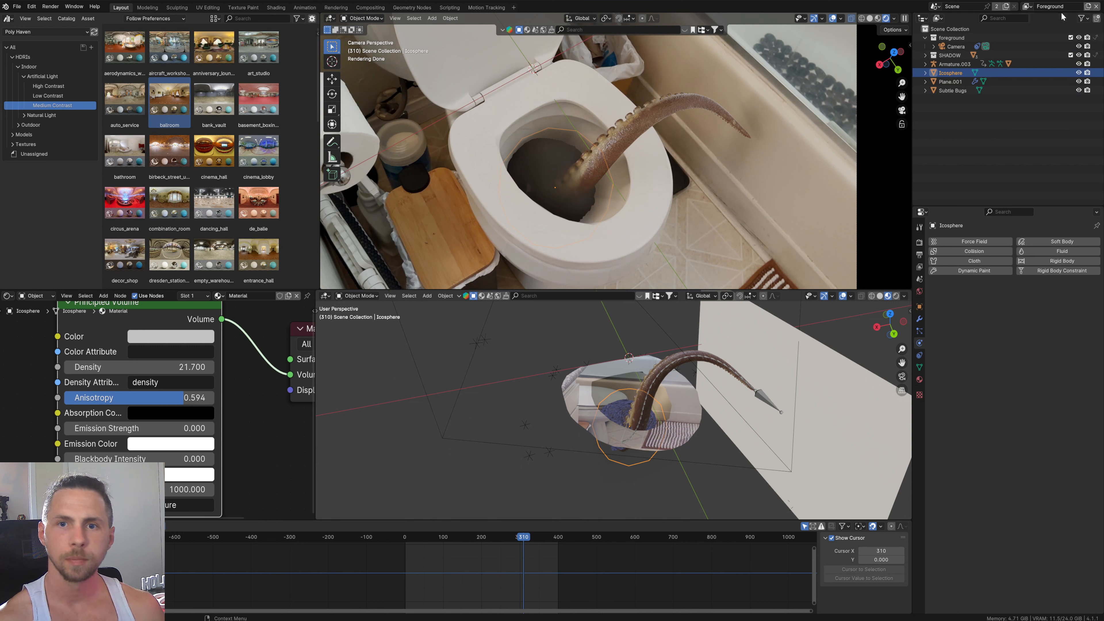
Step: Make the foreground collection indirect-only in the Background view layer, and the SHADOW collection indirect-only in the Foreground view layer
left_click(1028, 6)
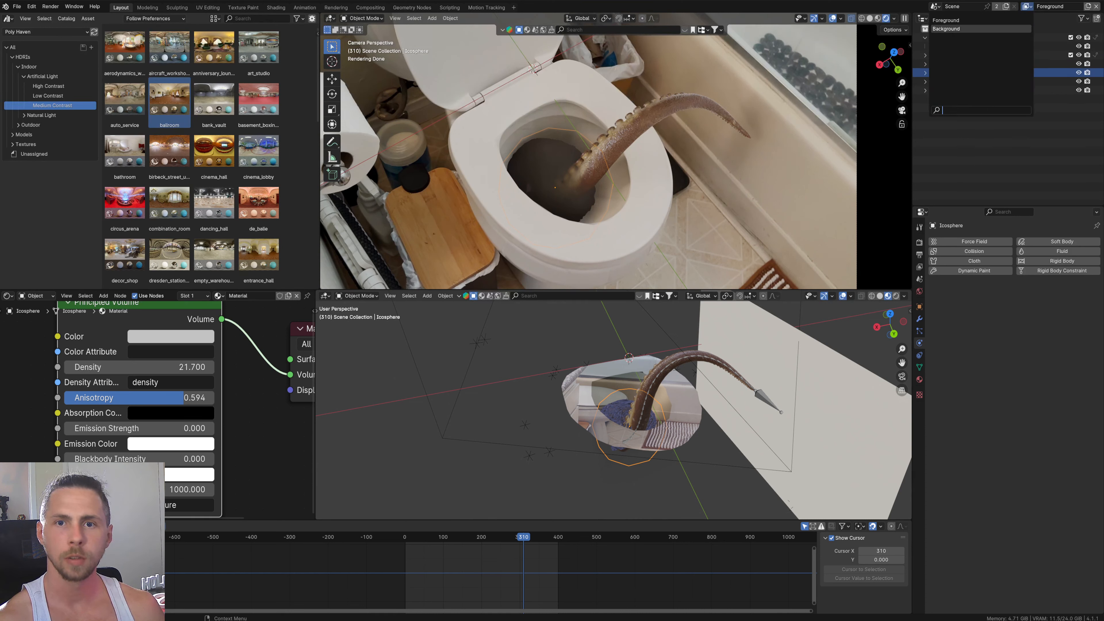
left_click(956, 29)
left_click(1095, 38)
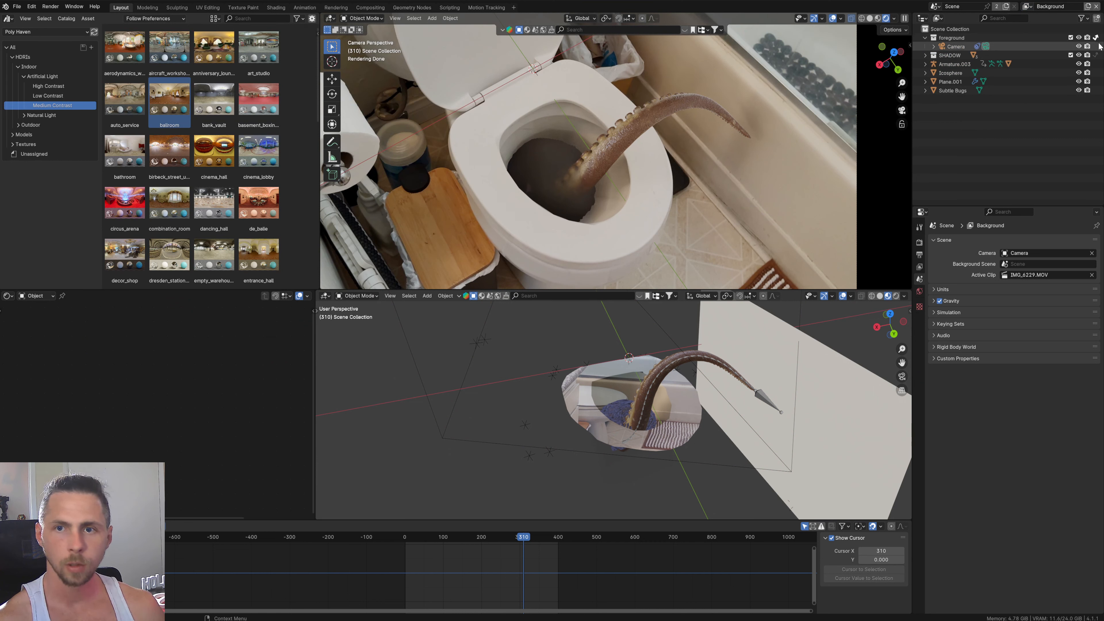
left_click(1028, 6)
left_click(969, 21)
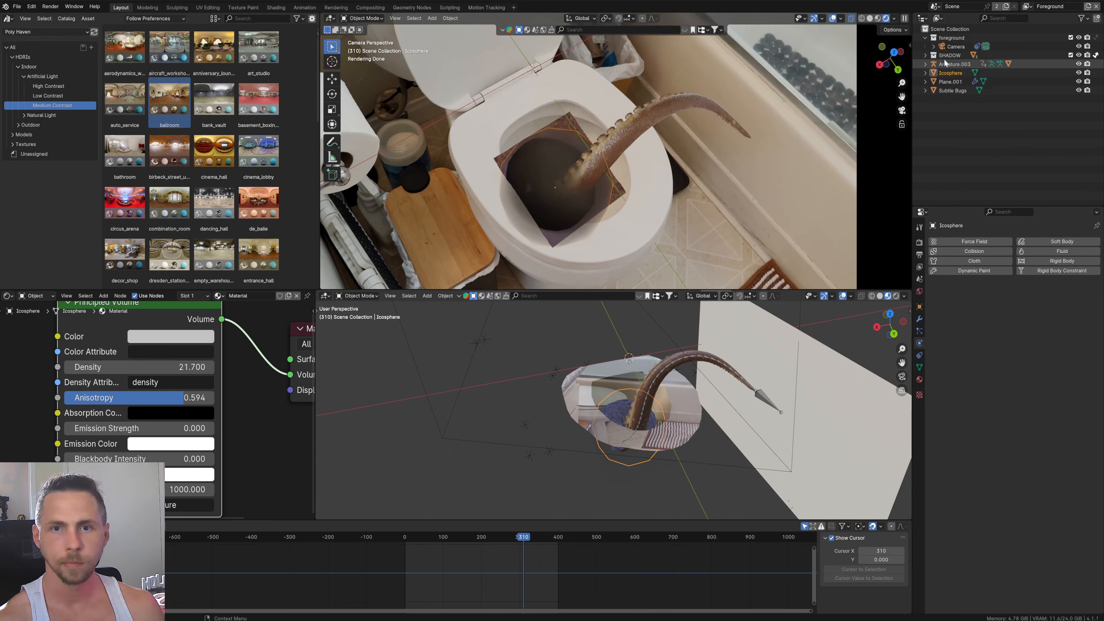
left_click(925, 56)
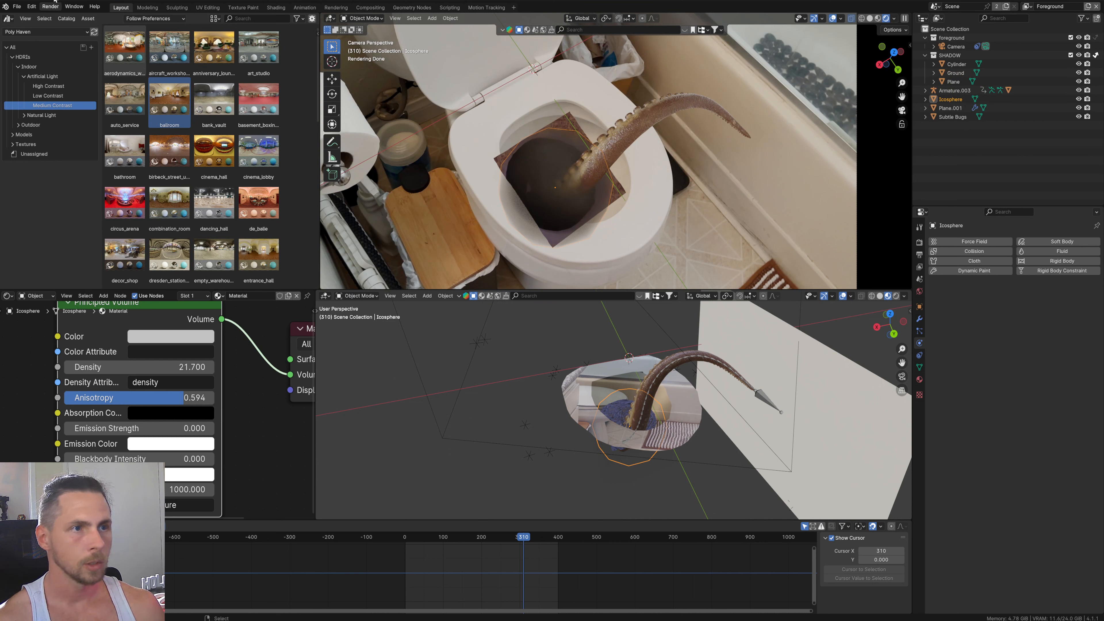
Step: Change the asset browser area to the Compositor
left_click(50, 7)
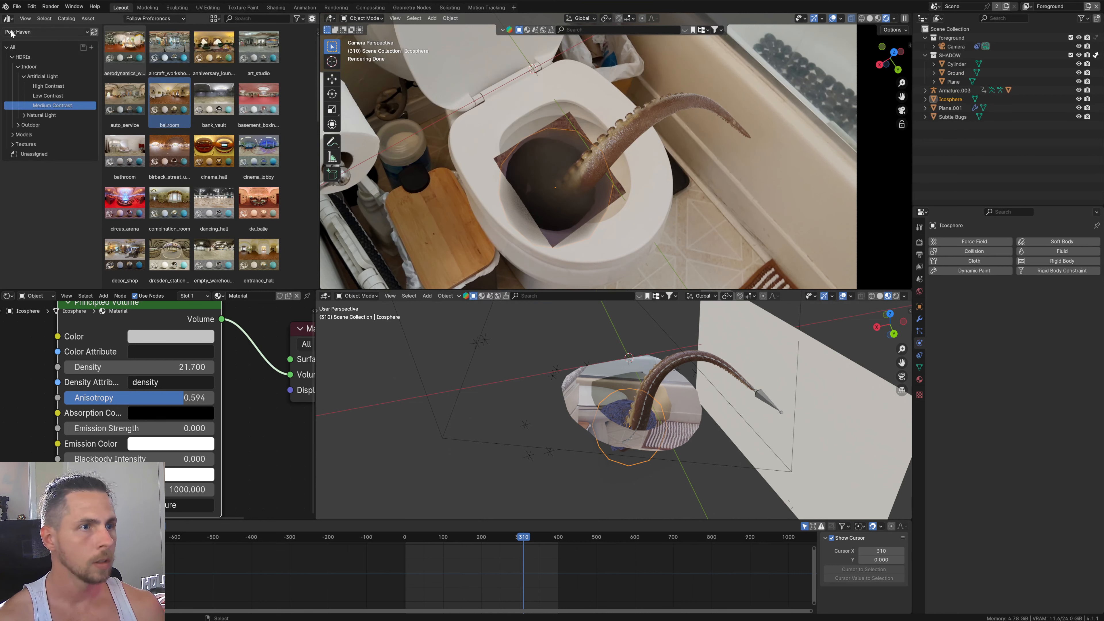
left_click(8, 18)
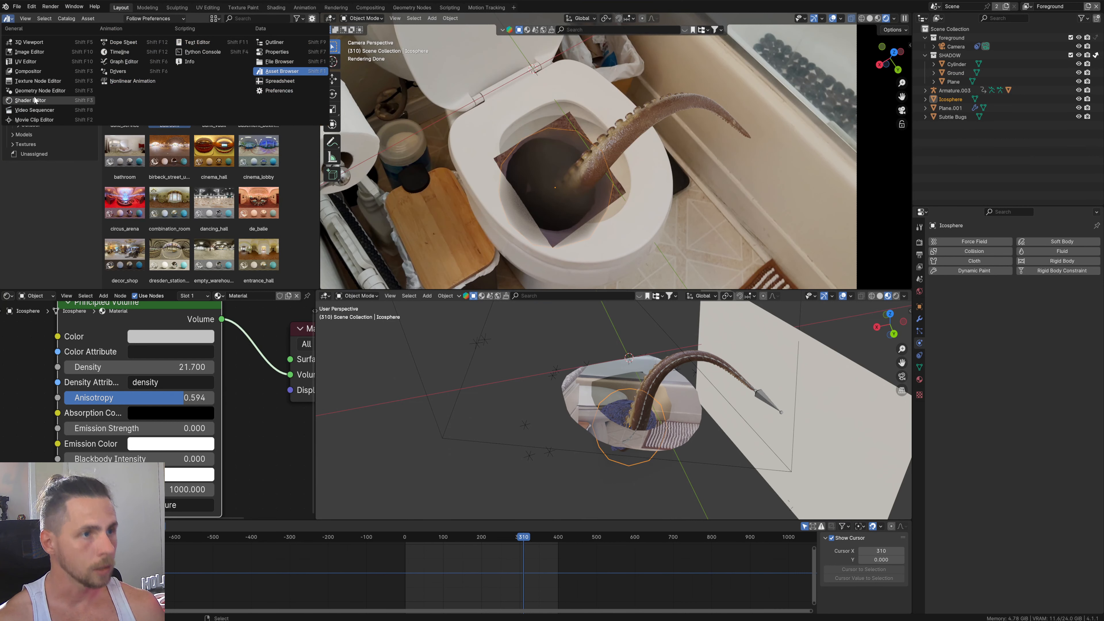
left_click(34, 71)
Step: Move the Background and Foreground Render Layers nodes down, away from the other compositor nodes
scroll(137, 158, "up", 4)
middle_click_drag(143, 166, 119, 155)
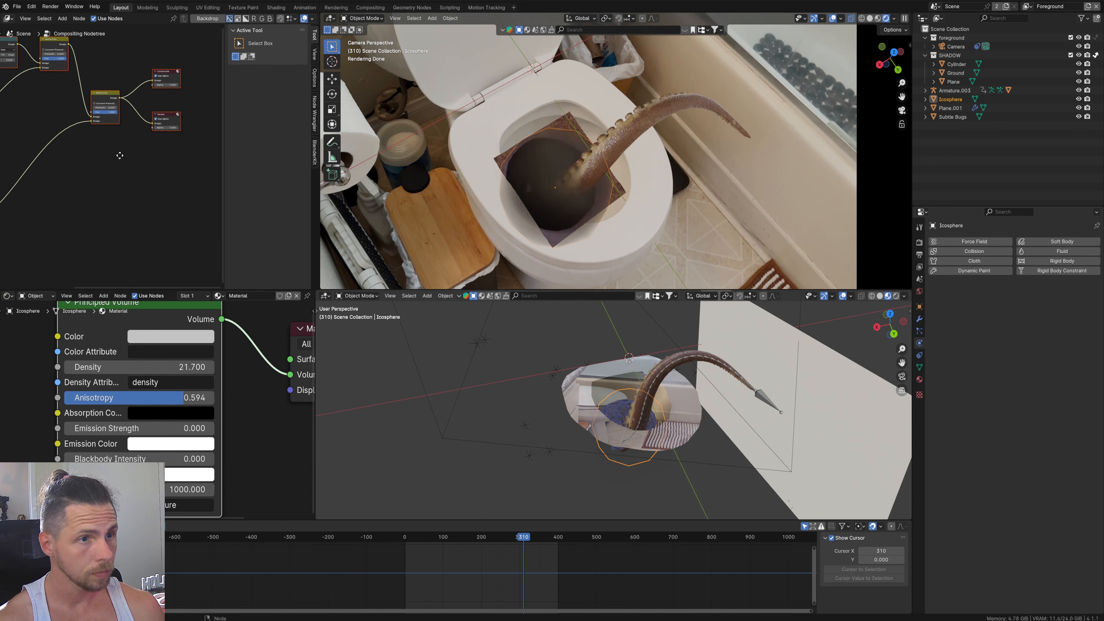
scroll(142, 146, "down", 4)
middle_click_drag(55, 207, 175, 179)
scroll(125, 189, "up", 4)
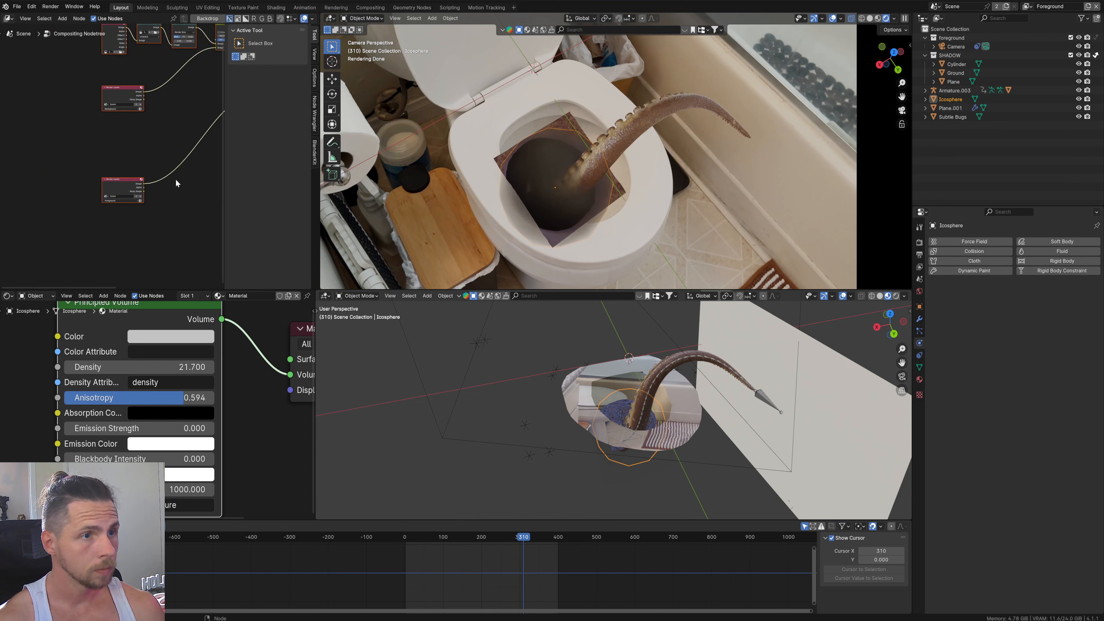
scroll(160, 181, "up", 2)
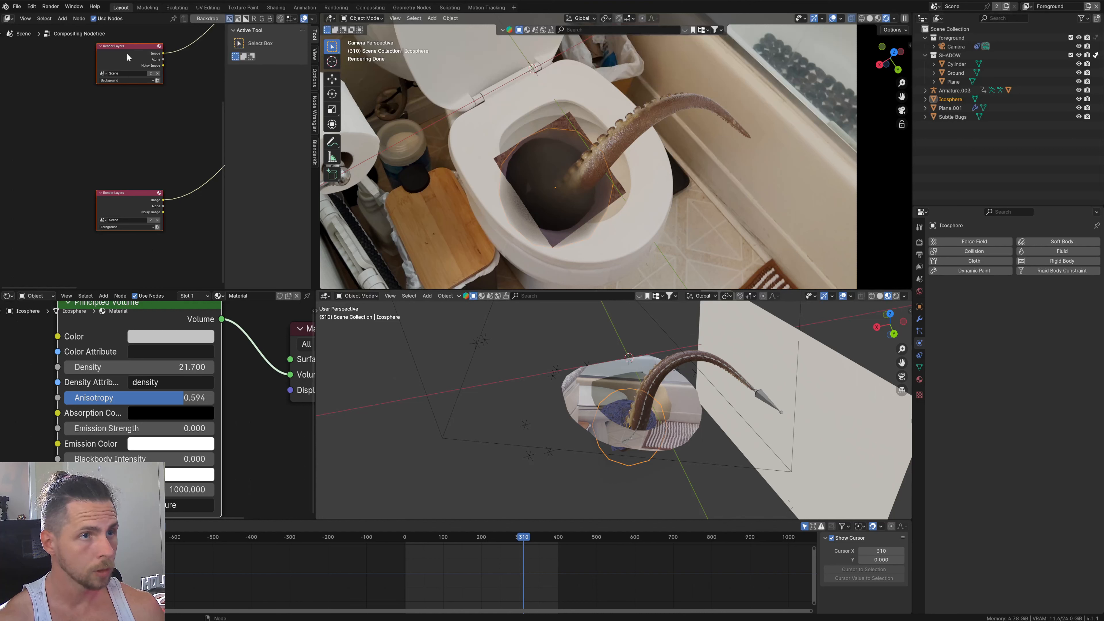
middle_click_drag(126, 52, 119, 152)
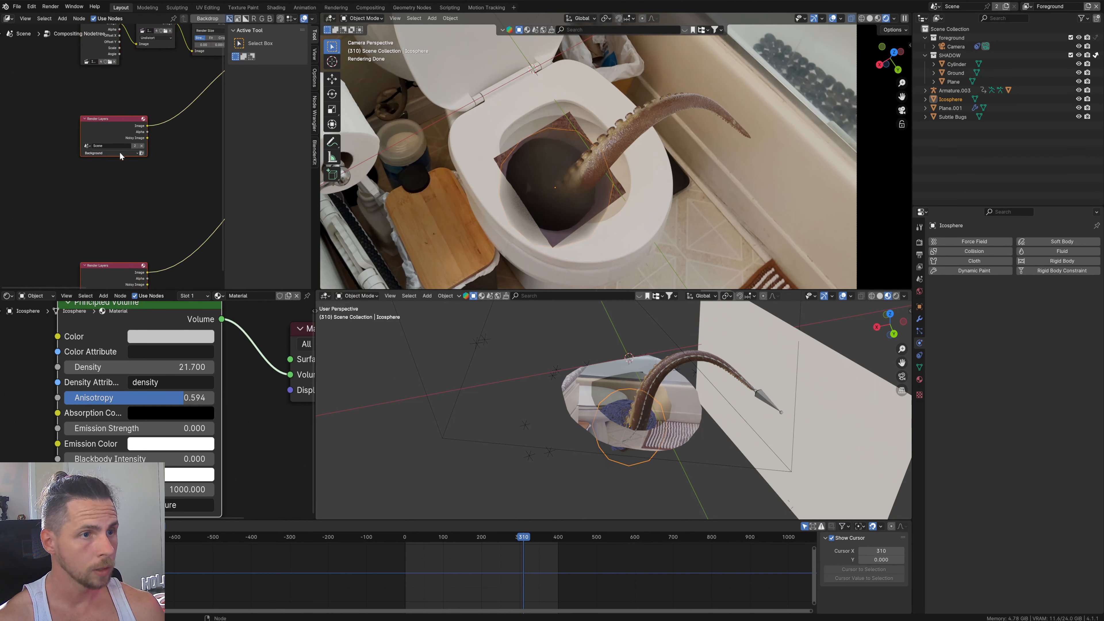
key("g")
left_click(102, 250)
Step: Delete every compositor node except the two Render Layers nodes
scroll(129, 239, "down", 4)
middle_click_drag(129, 239, 72, 212)
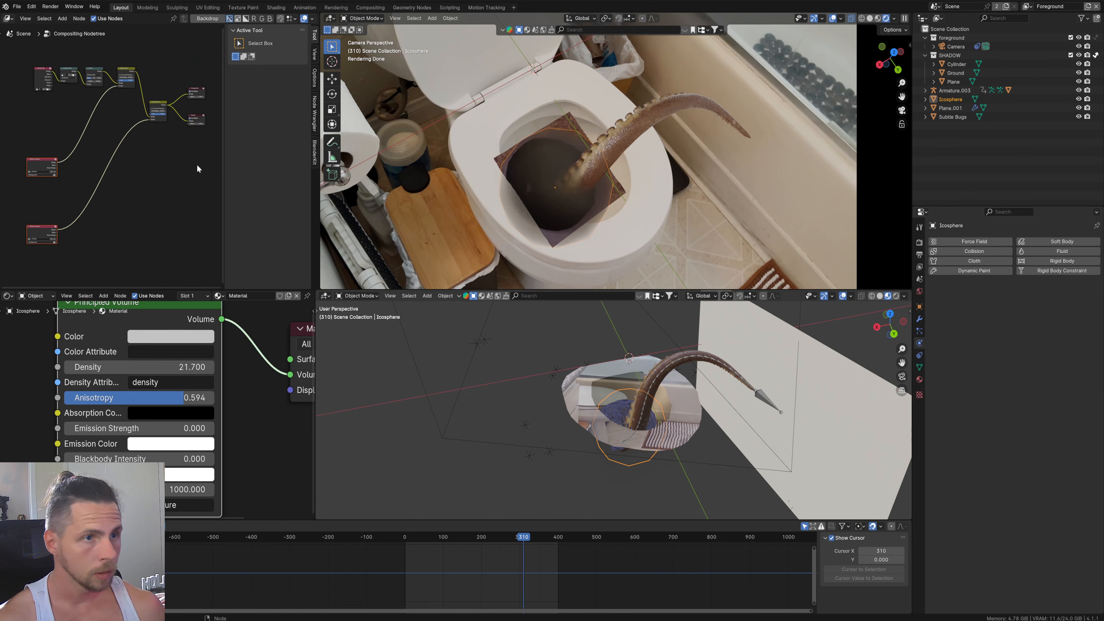
scroll(197, 166, "down", 1)
left_click_drag(212, 132, 44, 69)
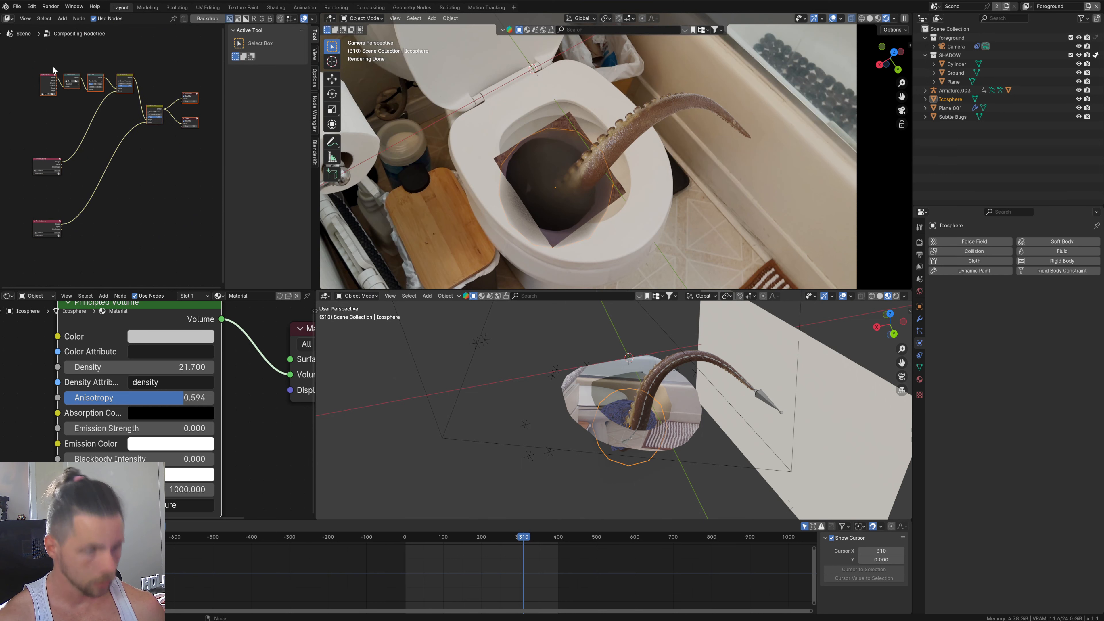
key("x")
Step: Add a File Output node to the compositor, beside the Render Layers nodes
key("shift+a")
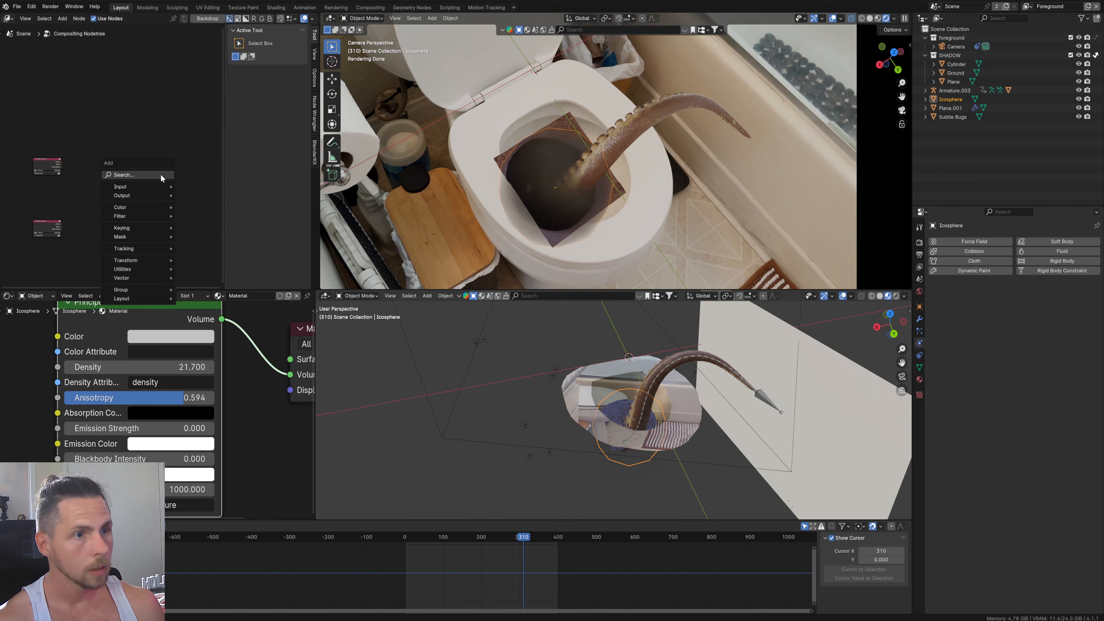
left_click(161, 174)
type("file")
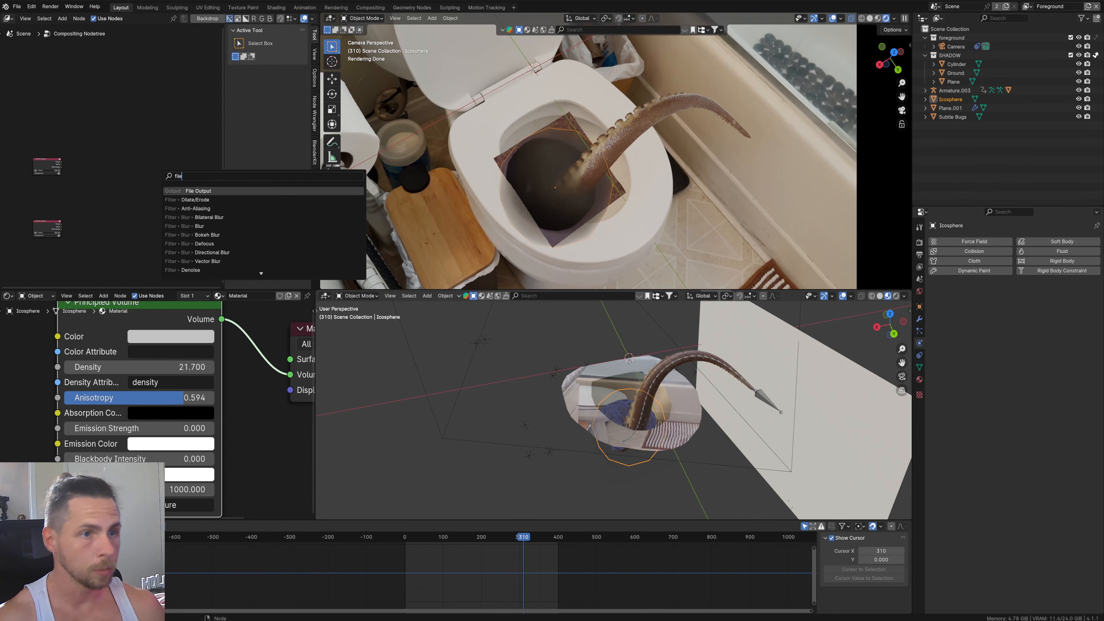
key("Return")
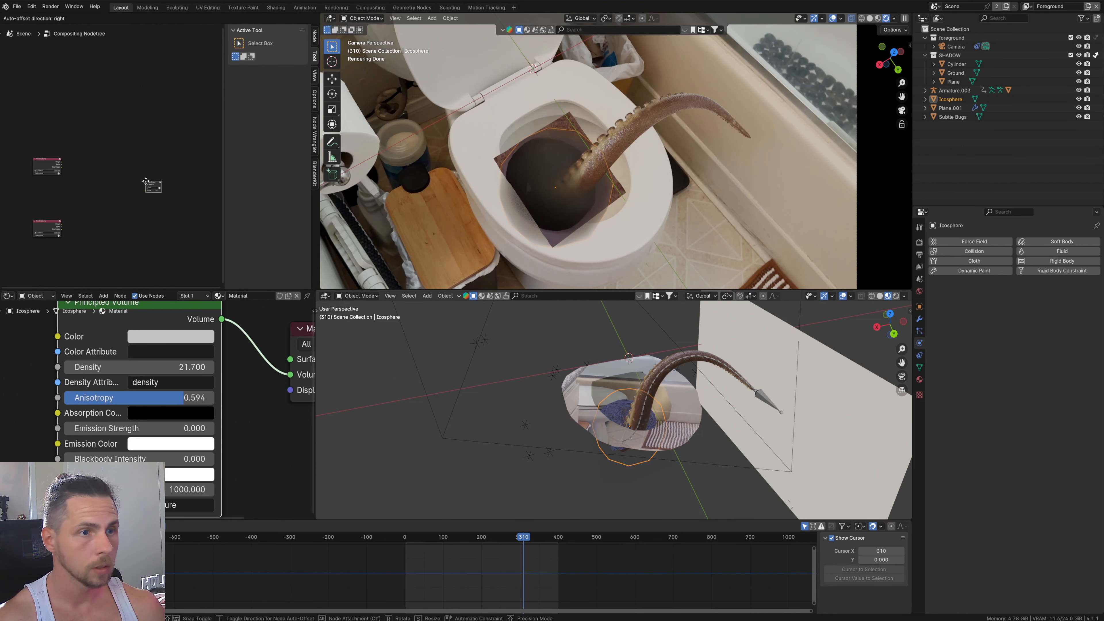
middle_click_drag(2, 155, 0, 140)
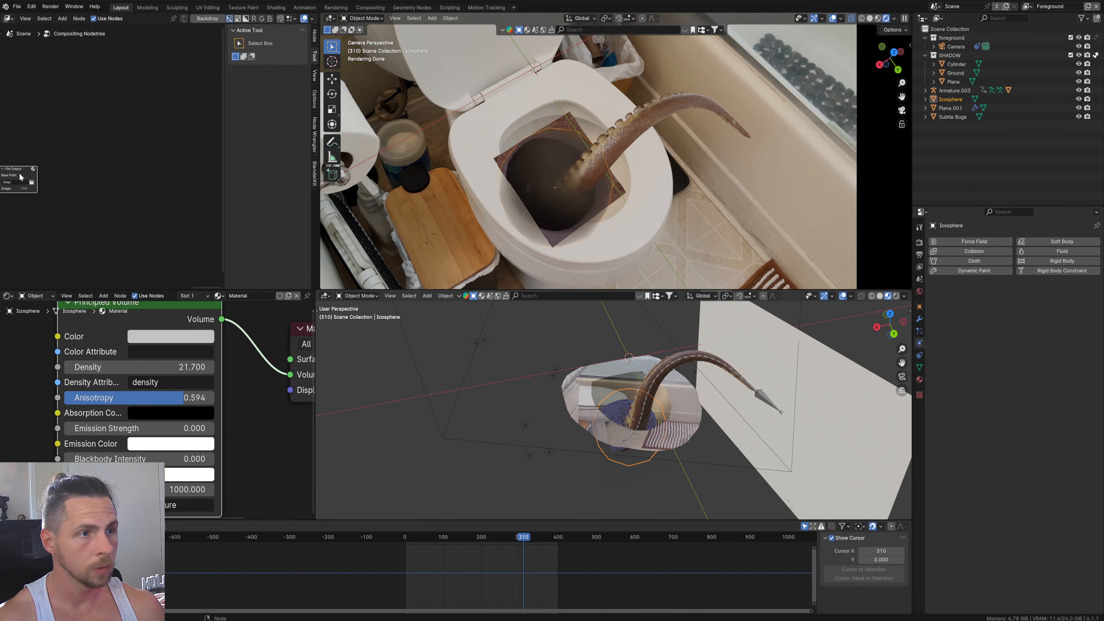
Step: Add a second input to the File Output node and set its file subpath to shadow_
left_click(315, 40)
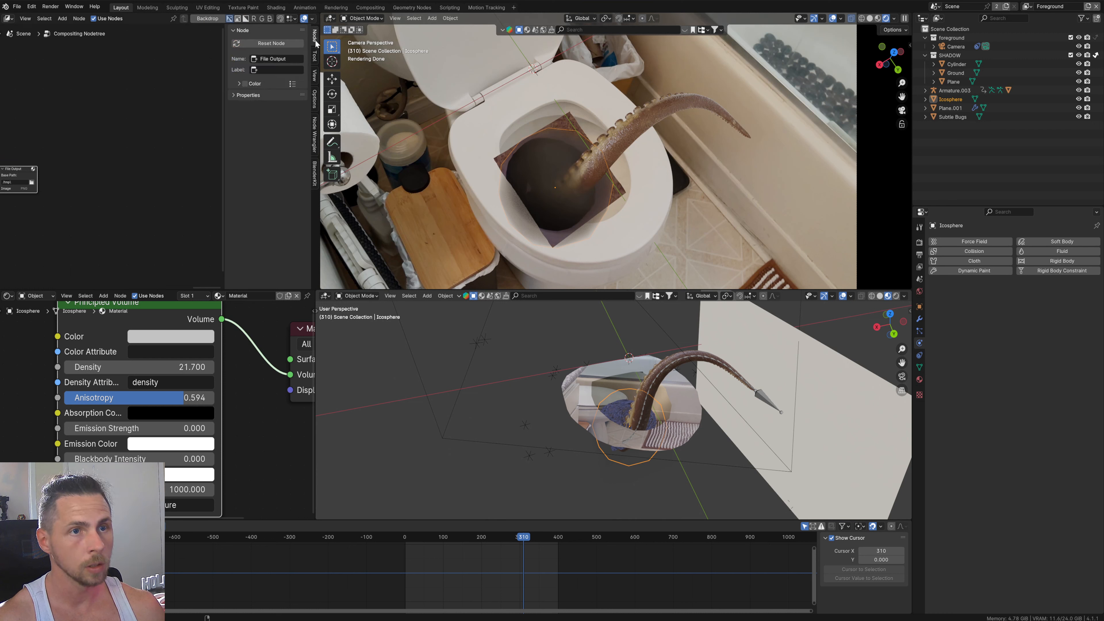
left_click(239, 95)
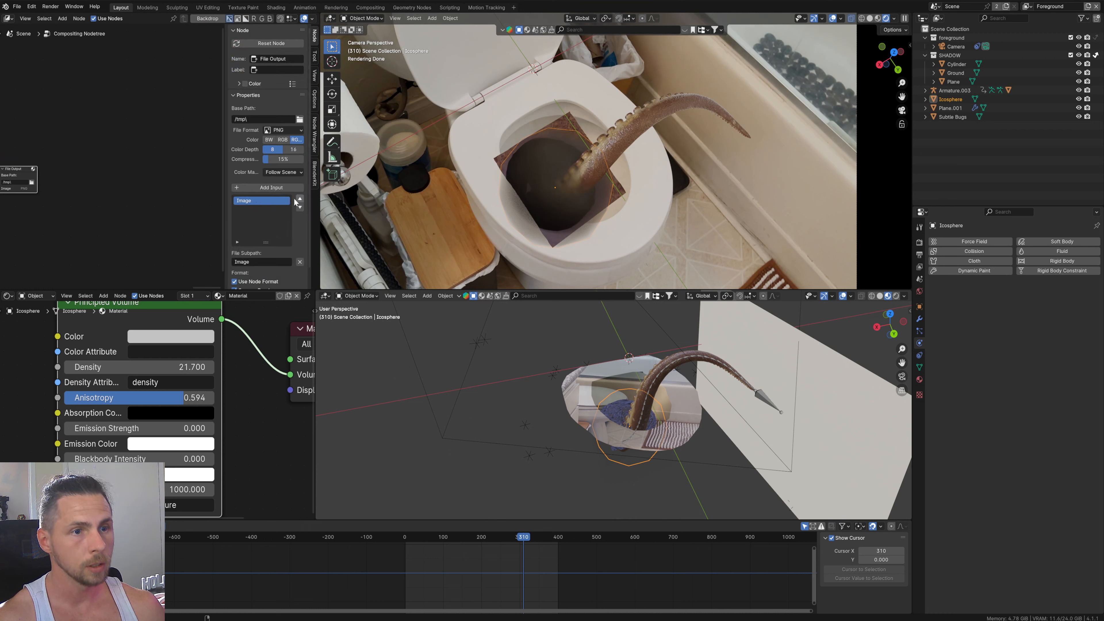
left_click(271, 187)
left_click(269, 262)
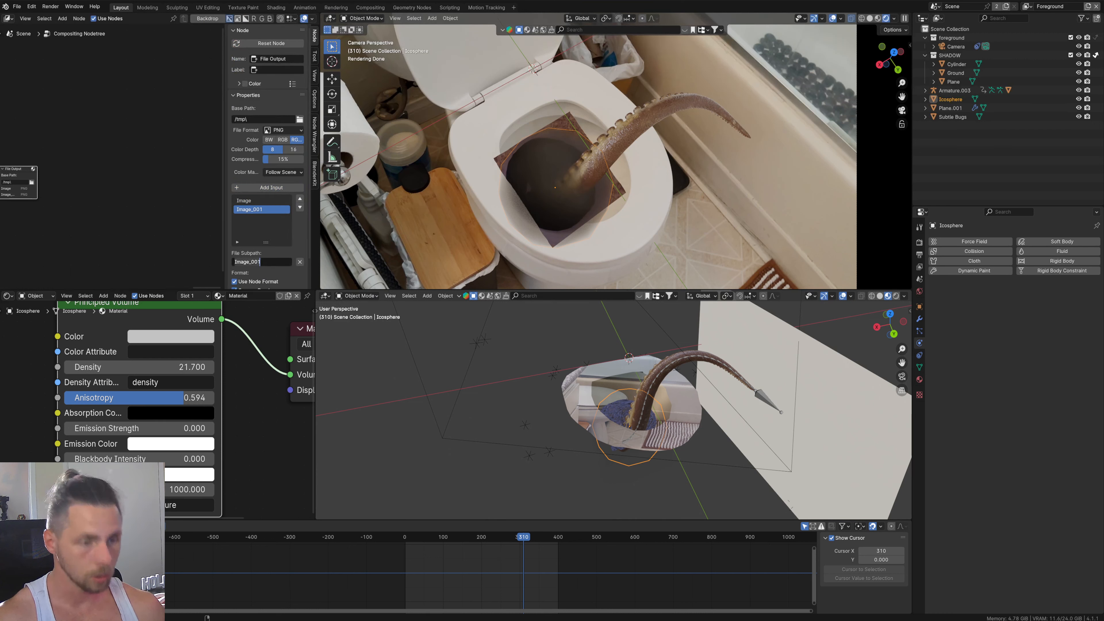
type("sc")
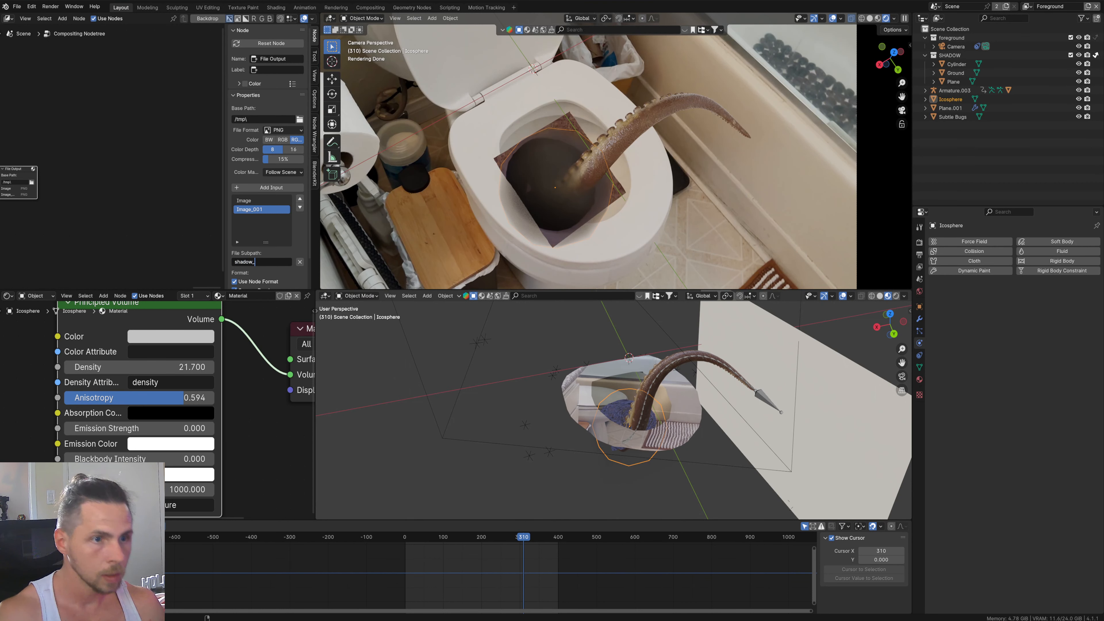
key("Return")
Step: Rename the file subpath of the File Output node's first input to Image_
left_click(248, 201)
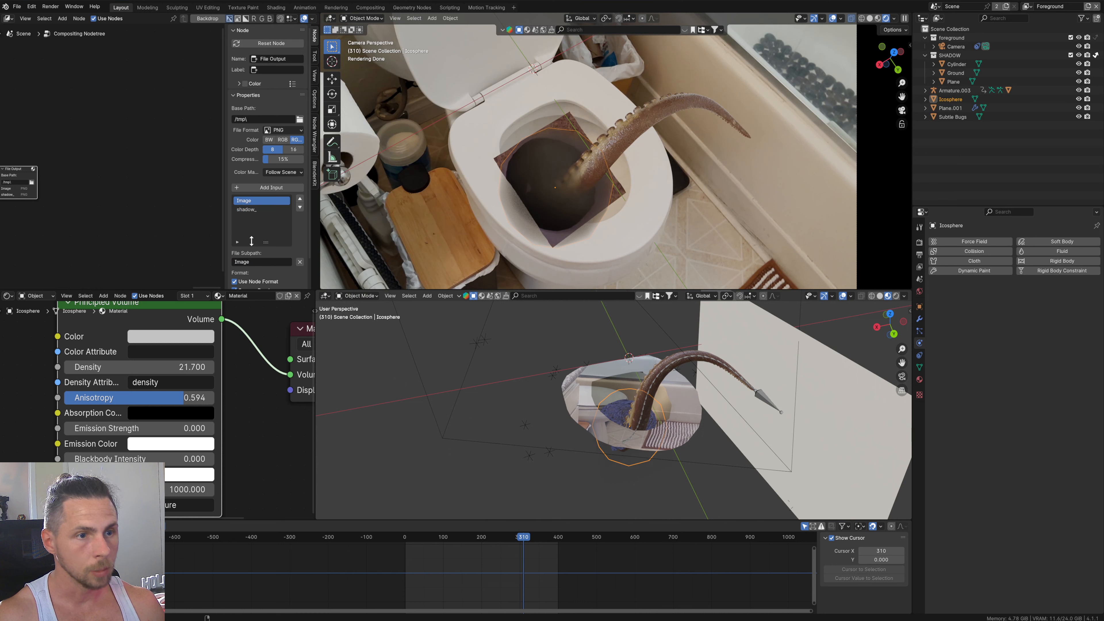
left_click(250, 262)
left_click(251, 262)
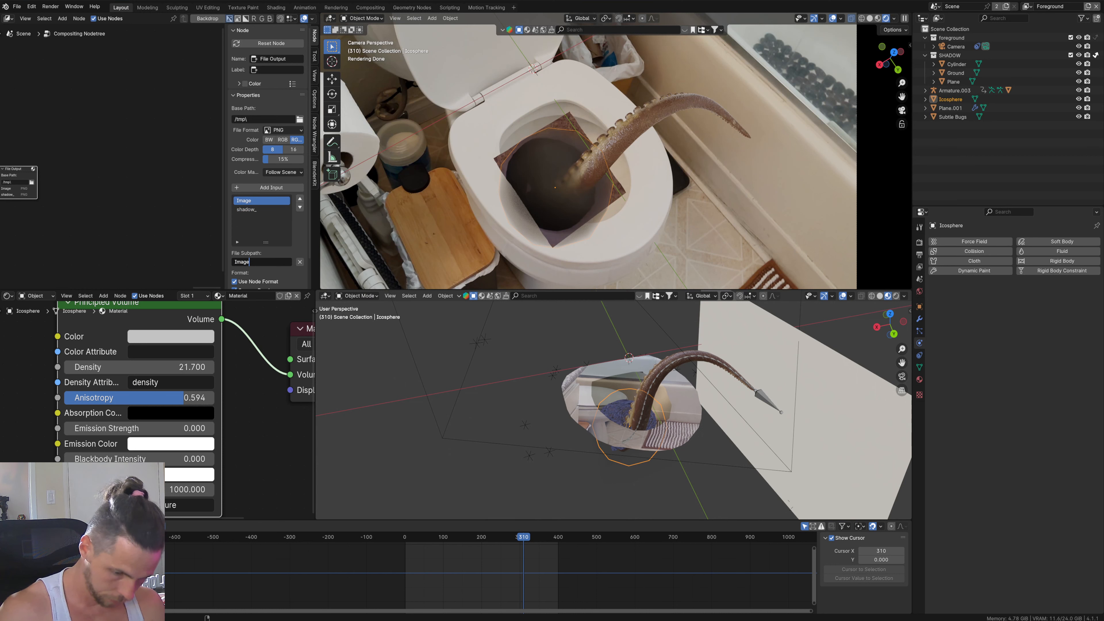
key("Return")
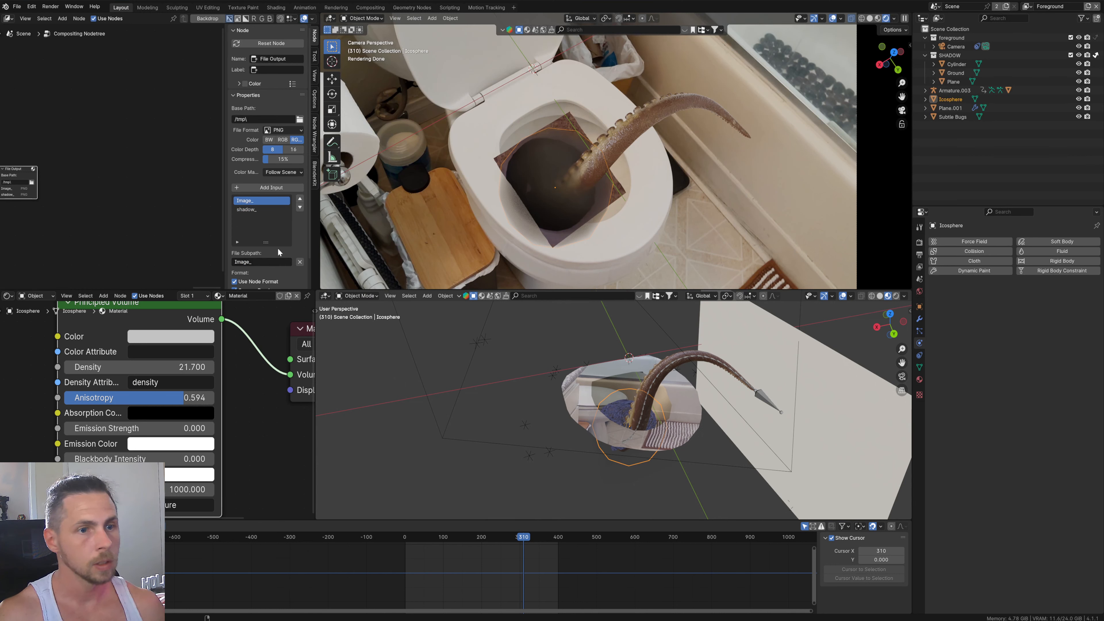
Step: Move the two Render Layers nodes closer together, beside the File Output node
scroll(278, 248, "down", 2)
scroll(171, 256, "down", 1)
middle_click_drag(172, 255, 164, 201)
scroll(188, 177, "down", 5)
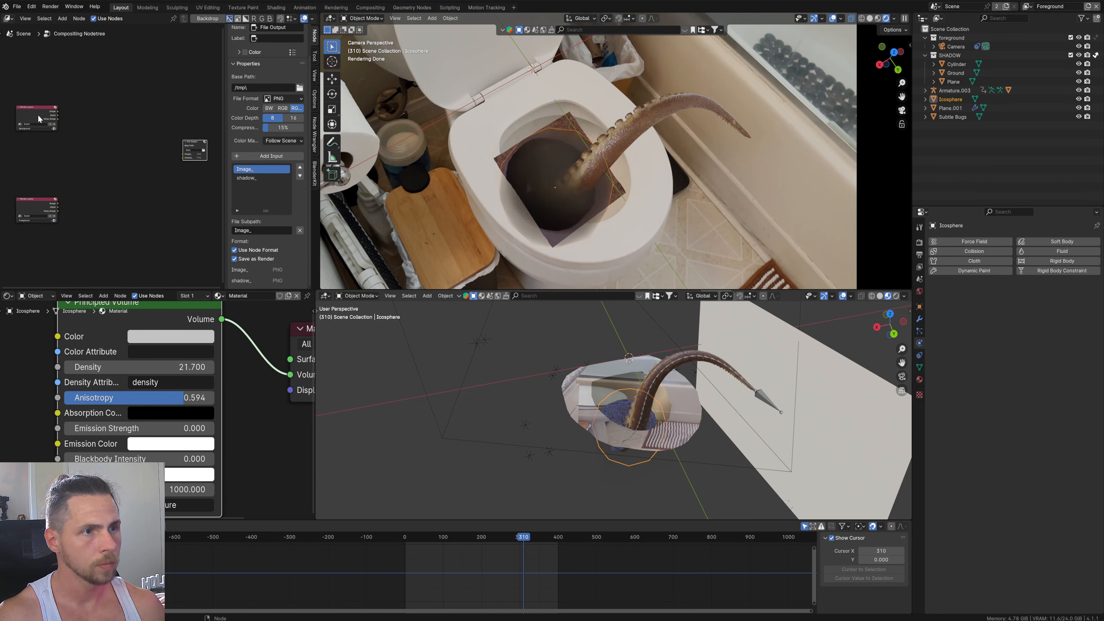
left_click_drag(38, 114, 75, 157)
left_click_drag(40, 207, 78, 192)
scroll(100, 204, "up", 4)
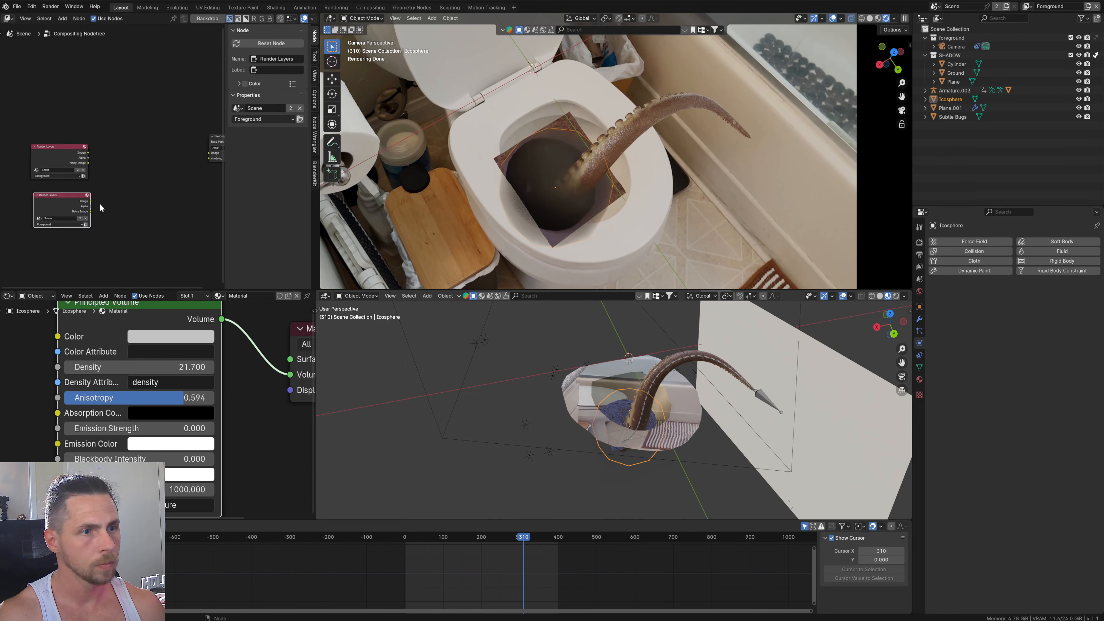
Step: Connect the Foreground layer's Image output to the Image_ input and the Background layer's Image output to shadow_, with the Background node below
middle_click_drag(123, 194, 102, 191)
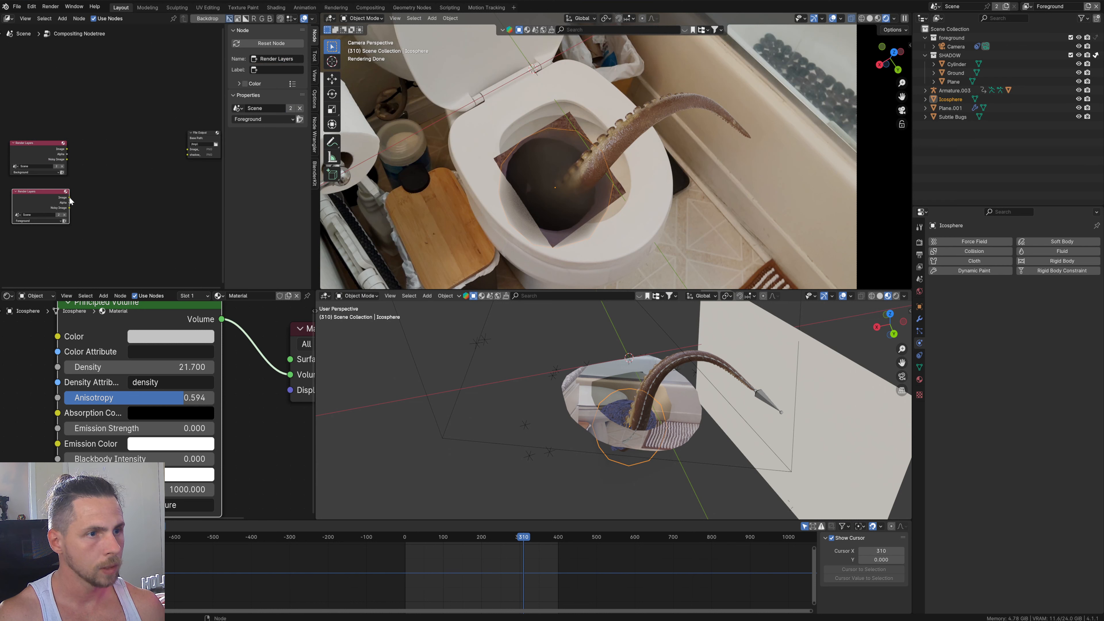
left_click_drag(70, 198, 190, 153)
left_click_drag(41, 158, 185, 157)
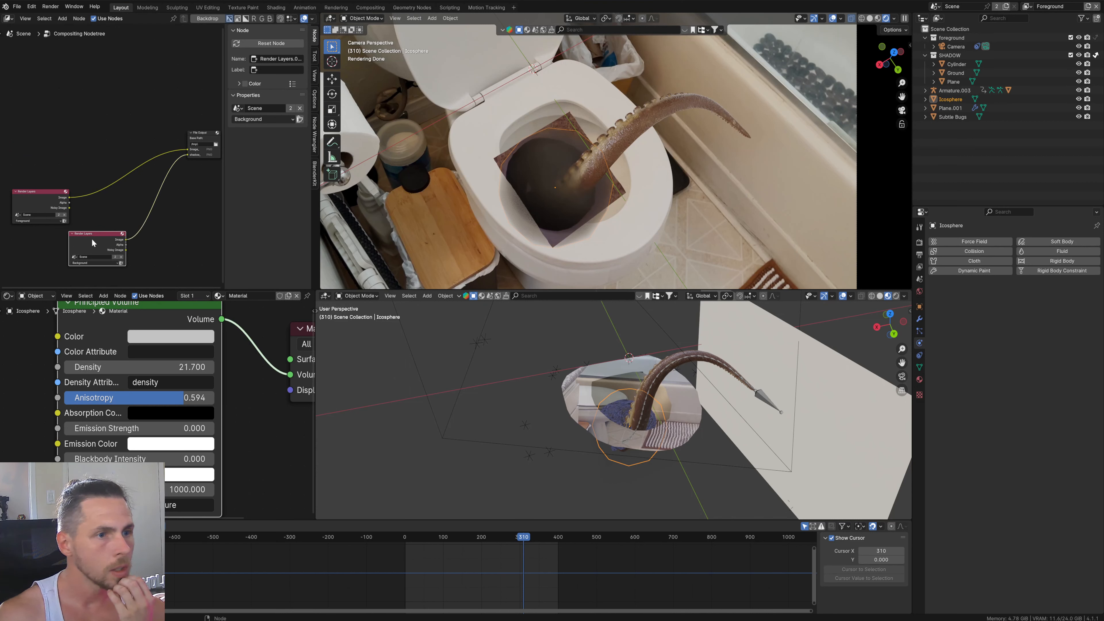
Step: Render the current frame as a still image and display the render result
left_click(52, 6)
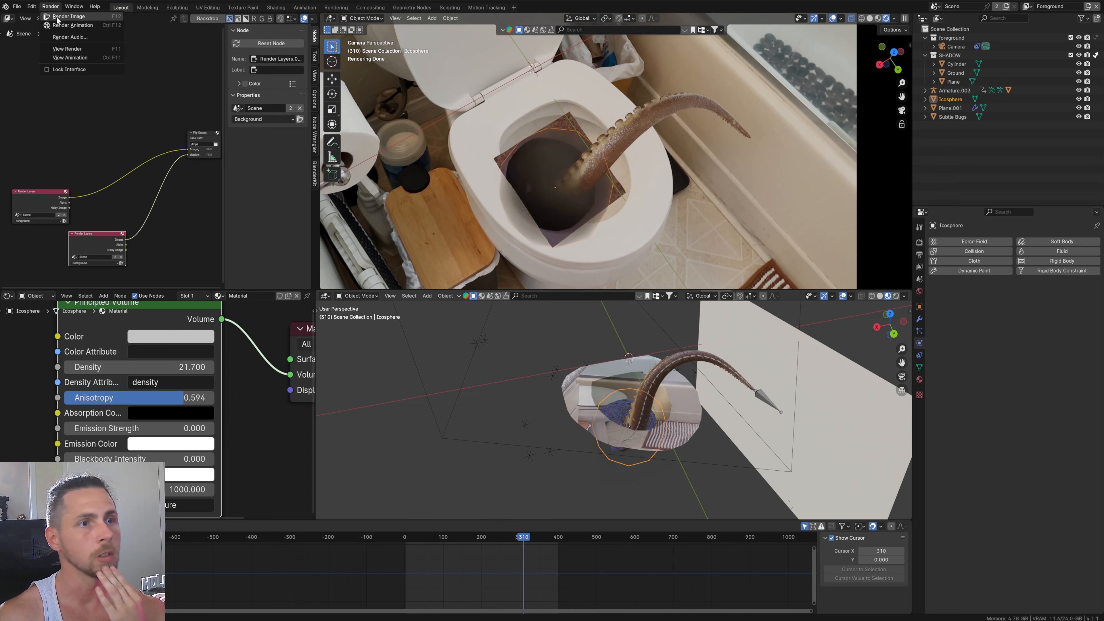
left_click(59, 19)
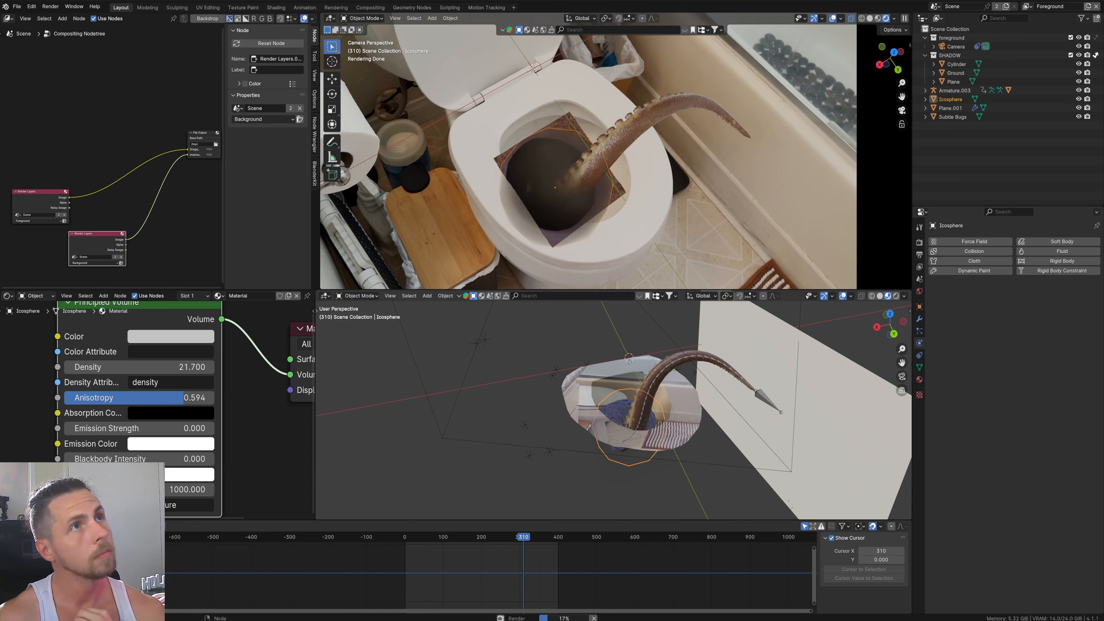
key("F11")
left_click_drag(399, 56, 385, 92)
left_click(954, 92)
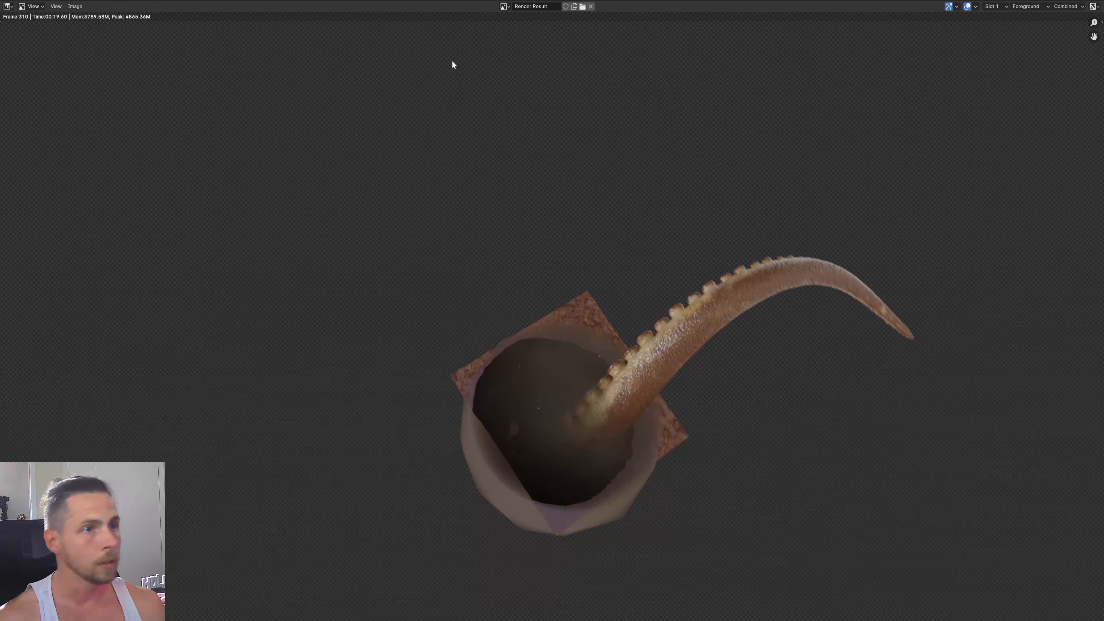
Step: Compare the Foreground and Background layers of the render result, then close it
left_click(1041, 8)
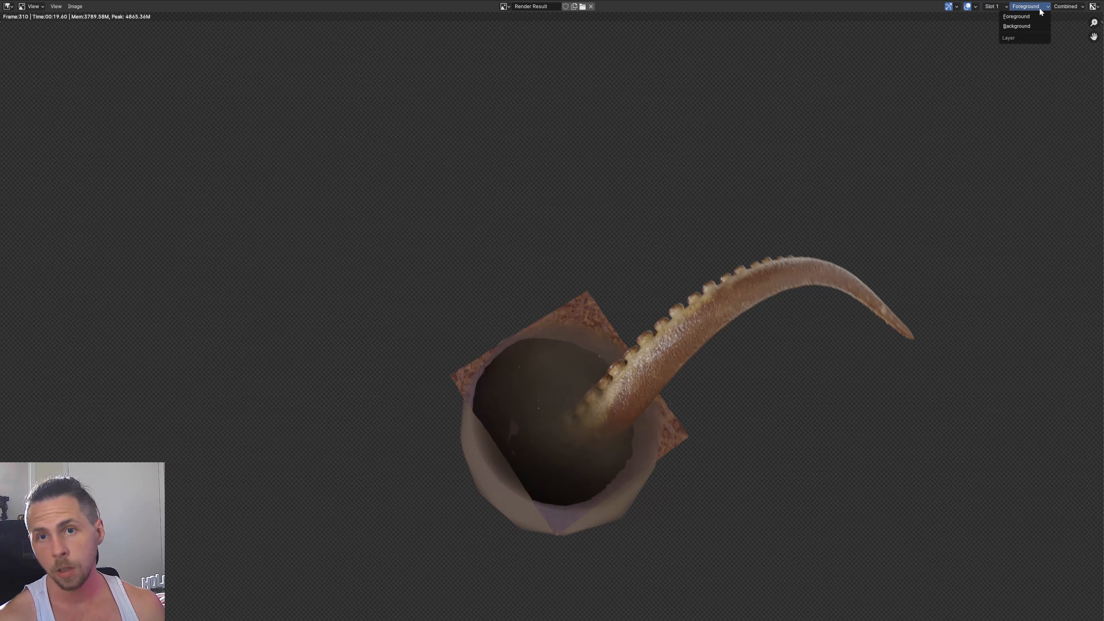
left_click(1029, 26)
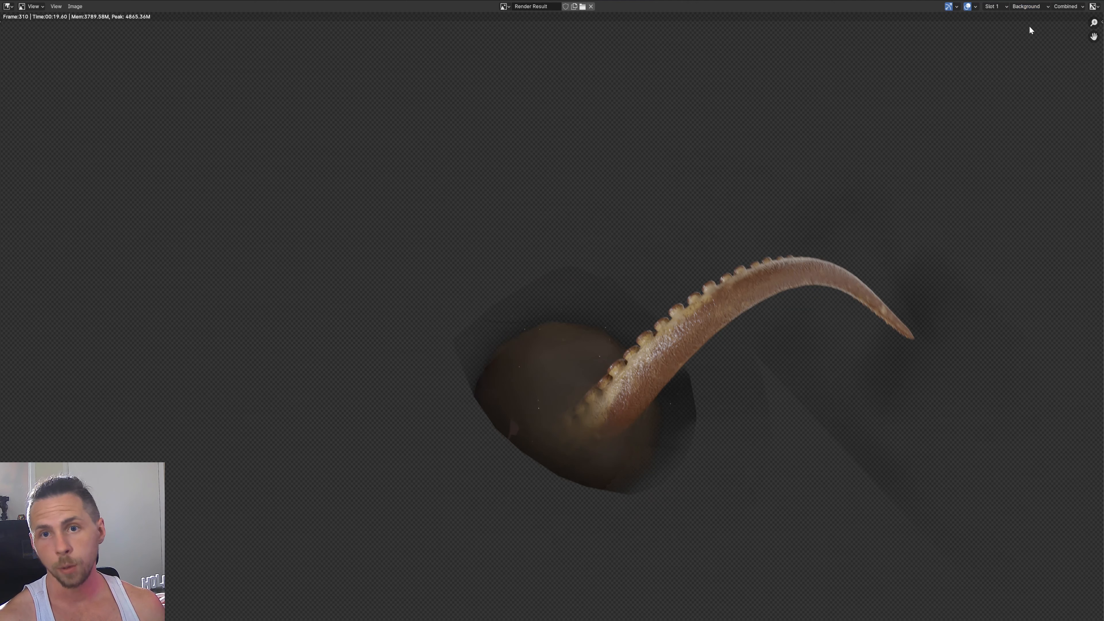
left_click(1034, 8)
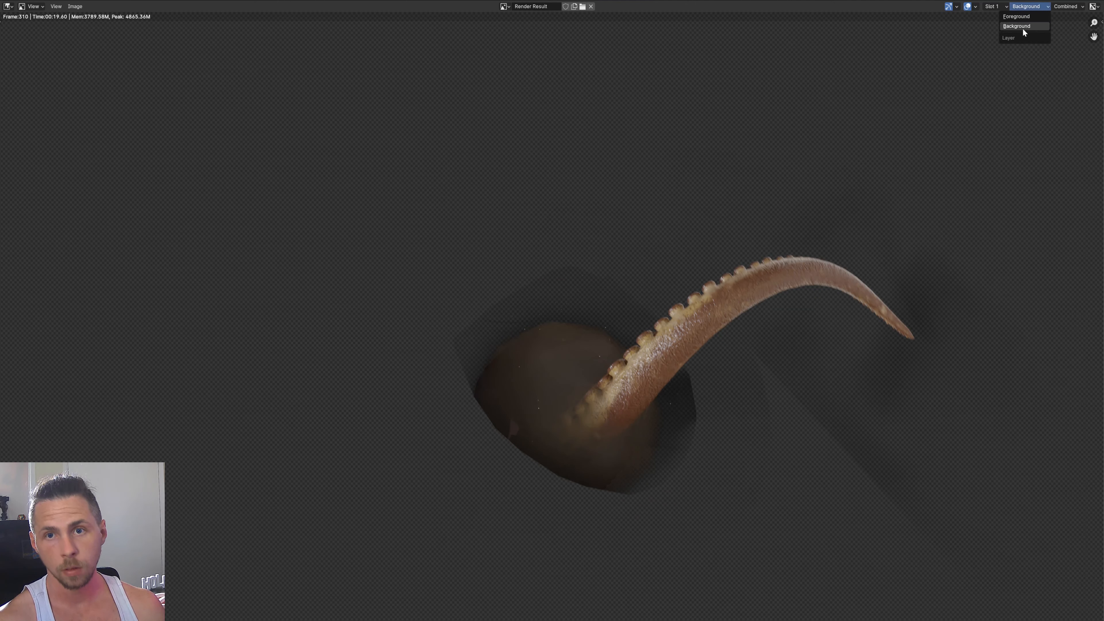
left_click(1061, 7)
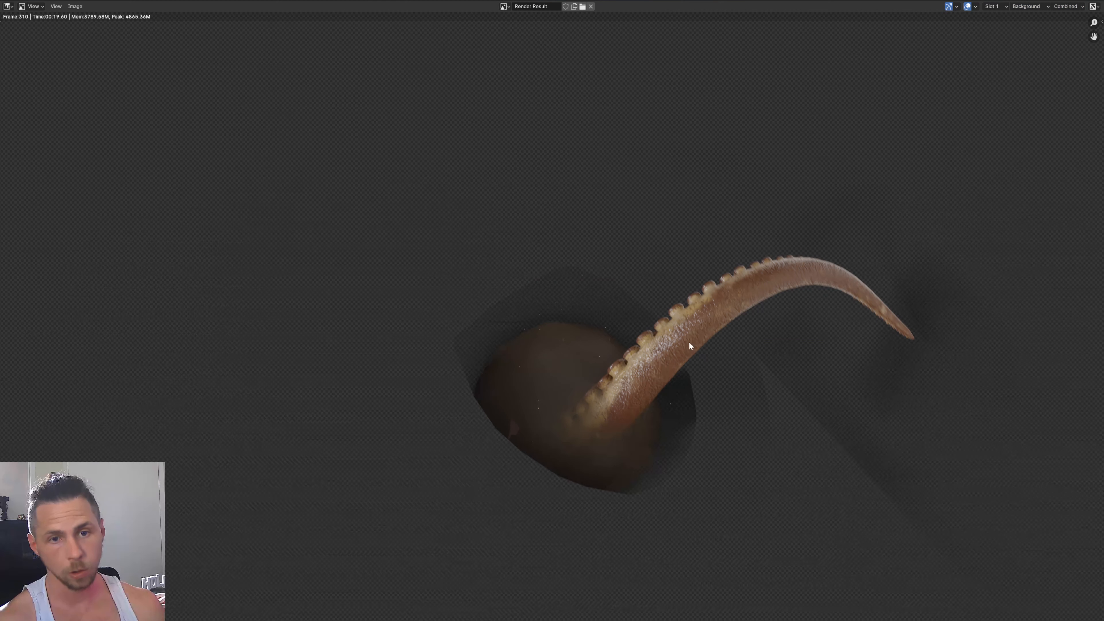
left_click(1027, 7)
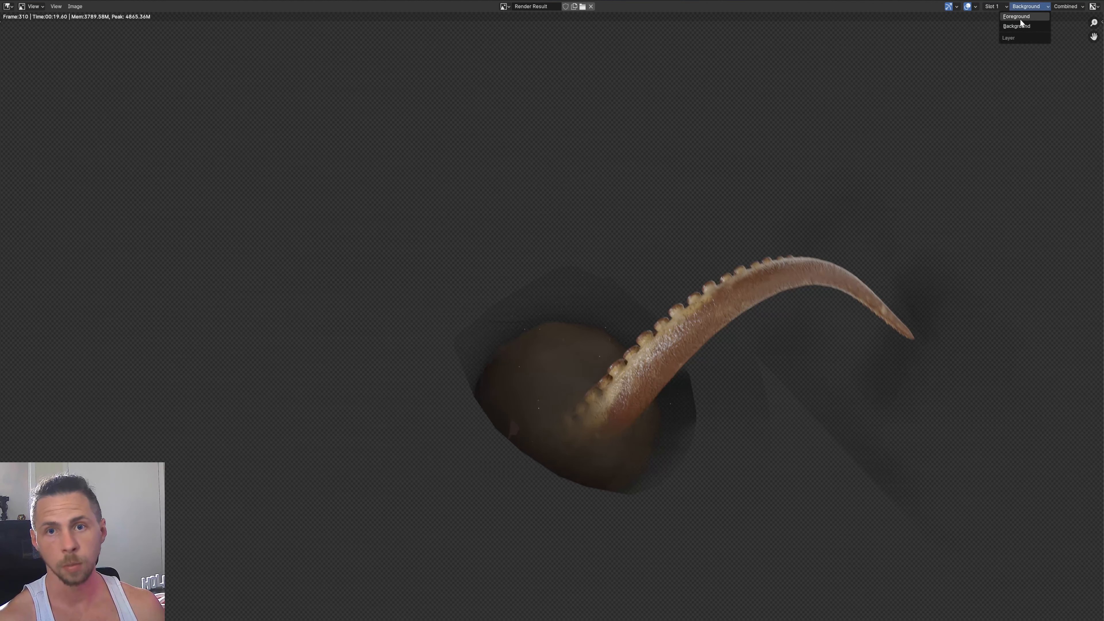
left_click(1020, 16)
left_click(1041, 7)
left_click(1028, 25)
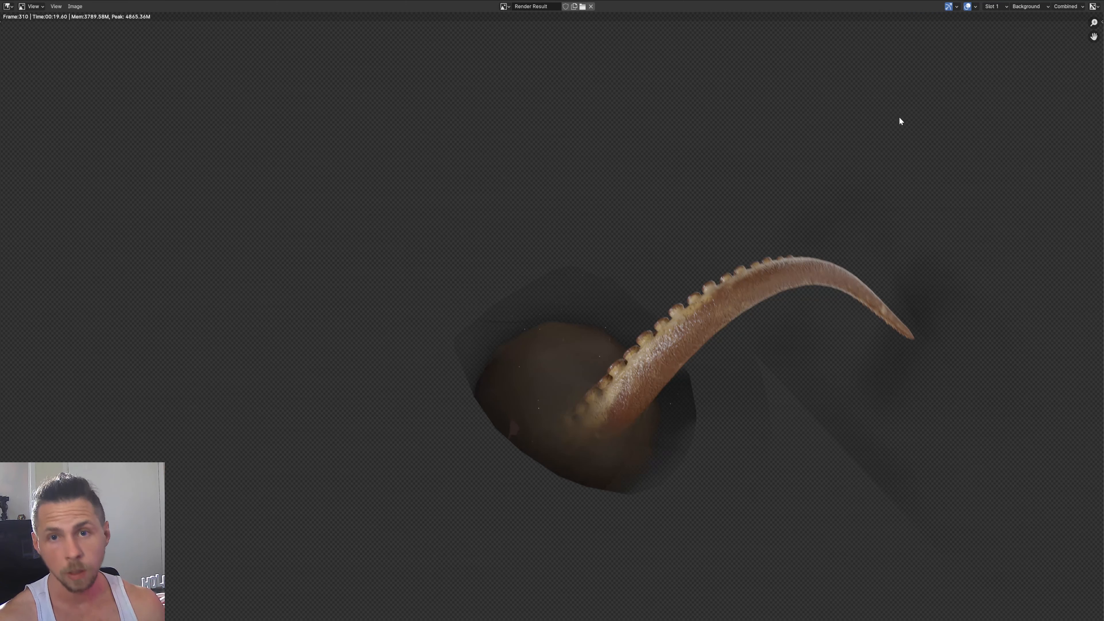
left_click(1100, 2)
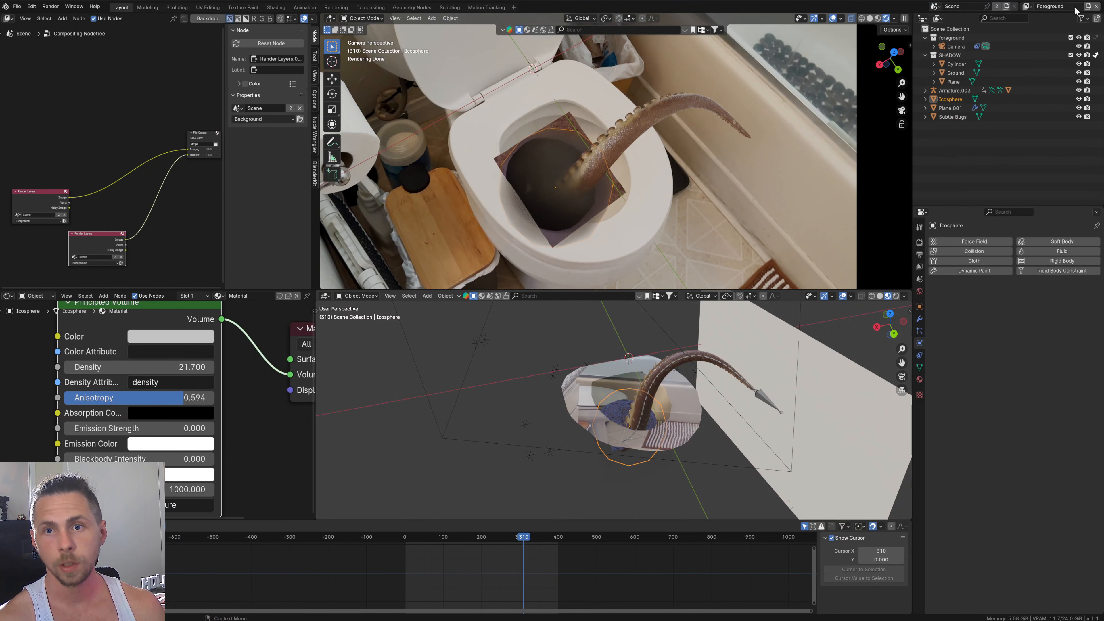
Step: In the Background view layer, move the armature, Icosphere, Plane.001, Subtle Bugs and tentacle mesh into the foreground collection
left_click(1029, 6)
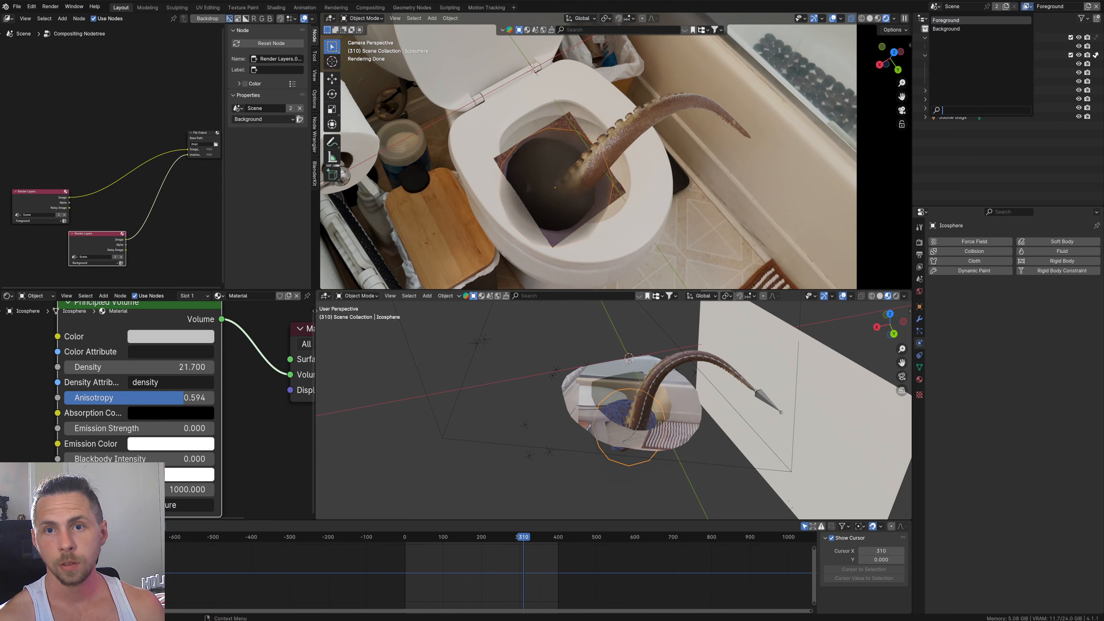
left_click(957, 29)
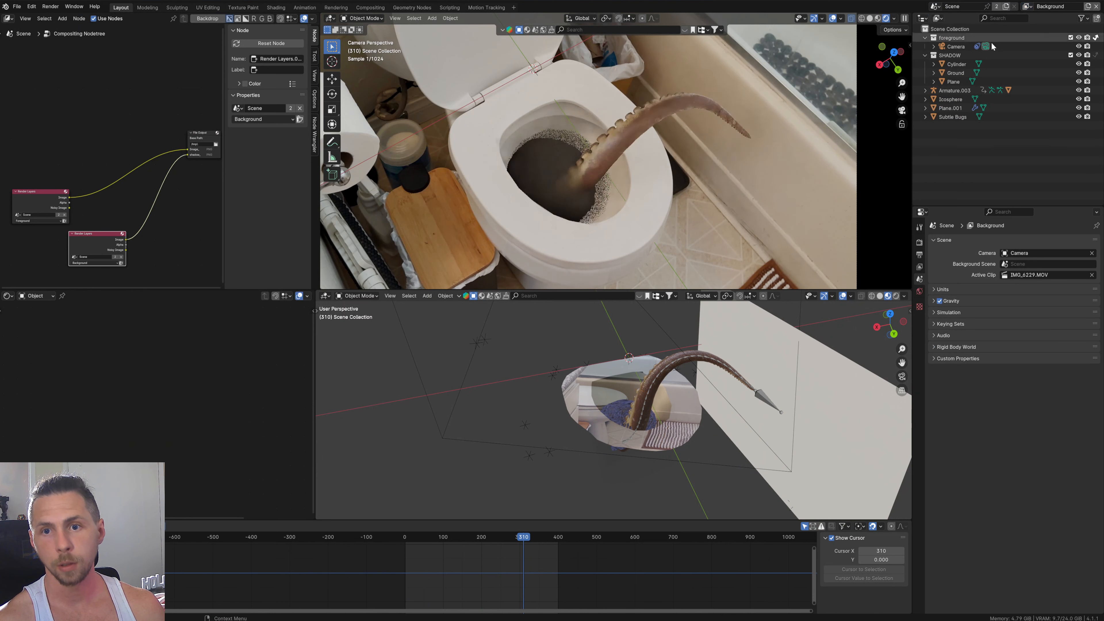
left_click(925, 55)
left_click_drag(966, 120, 959, 36)
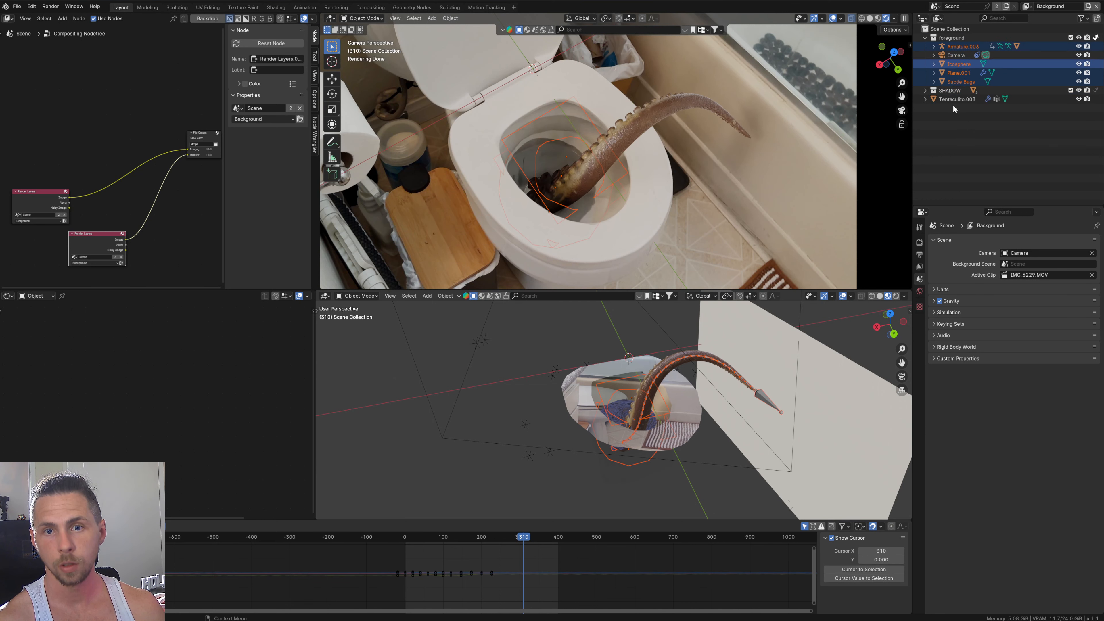
left_click_drag(953, 100, 958, 38)
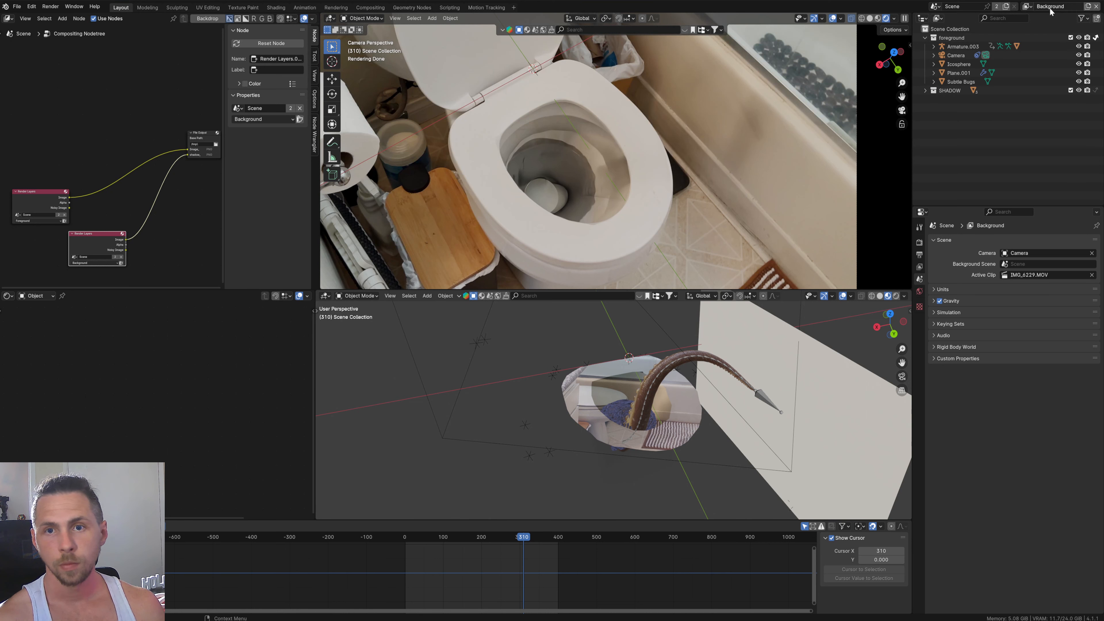
Step: Check the scene in the Foreground view layer and return to the Background view layer
left_click(1028, 6)
left_click(977, 23)
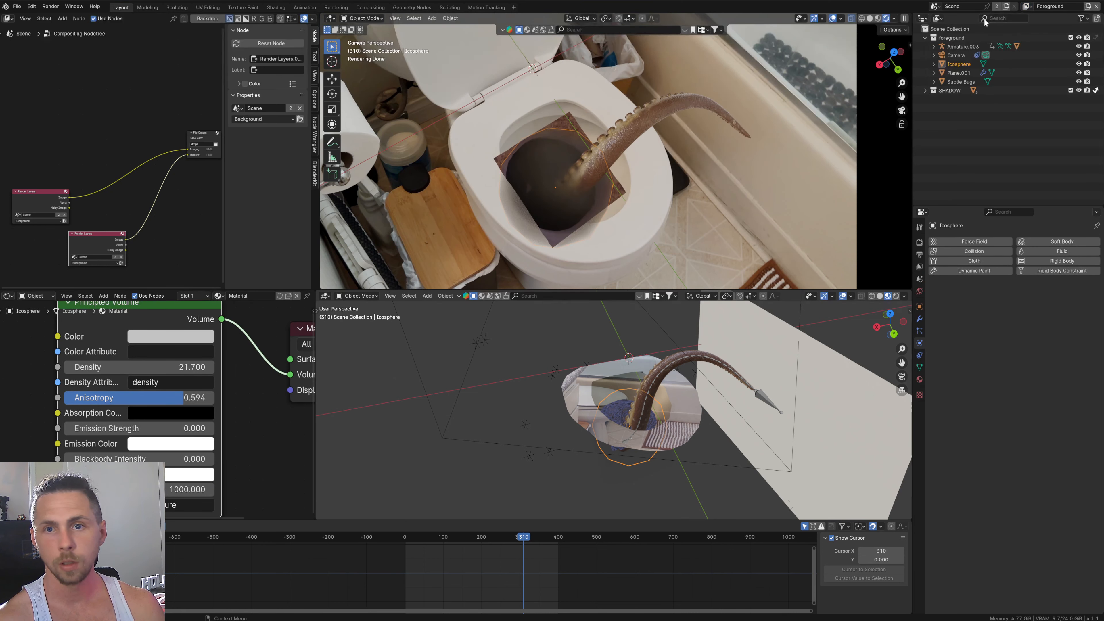
left_click(1028, 6)
left_click(966, 29)
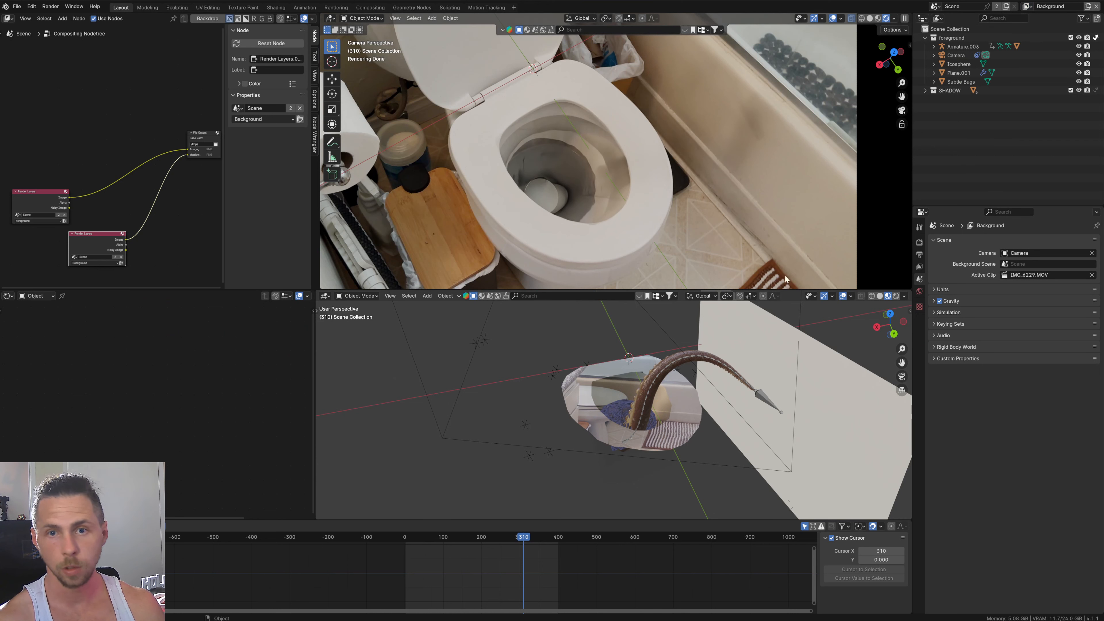
Step: Extrude the lower edge of the wall plane about 0.5 m along X under the toilet as a floor, and save the file
middle_click_drag(766, 370, 693, 437)
left_click(692, 438)
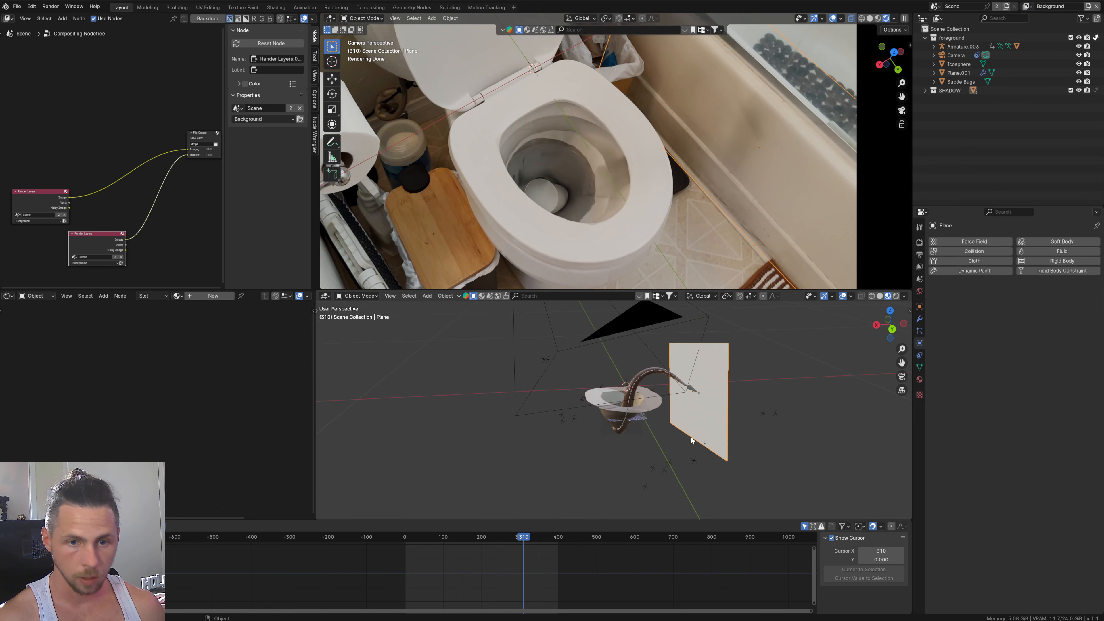
key("Tab")
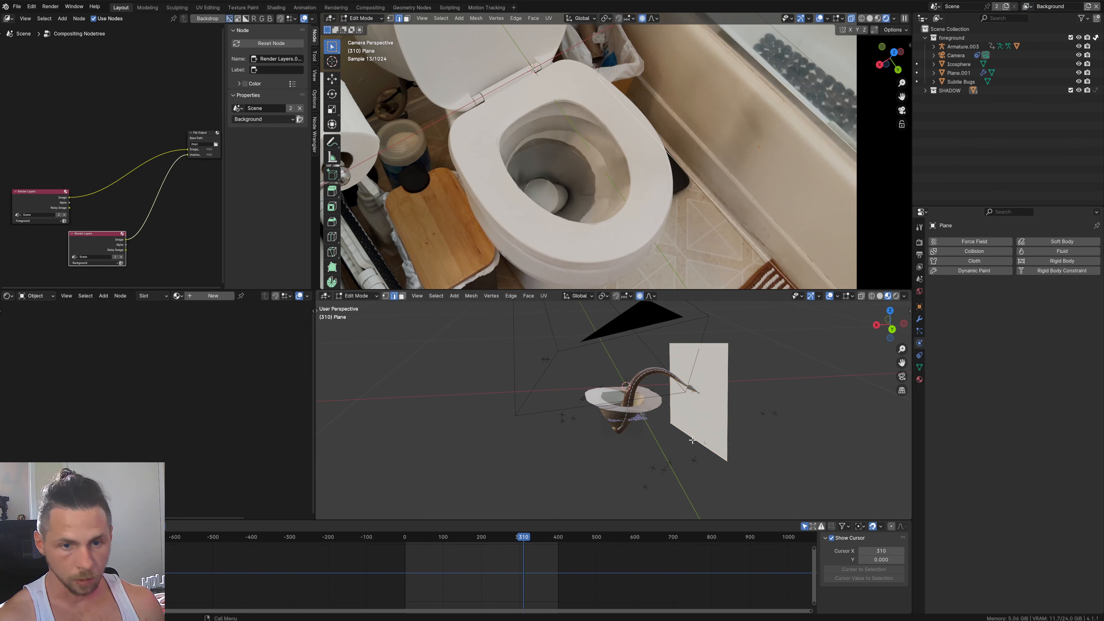
key("e")
key("x")
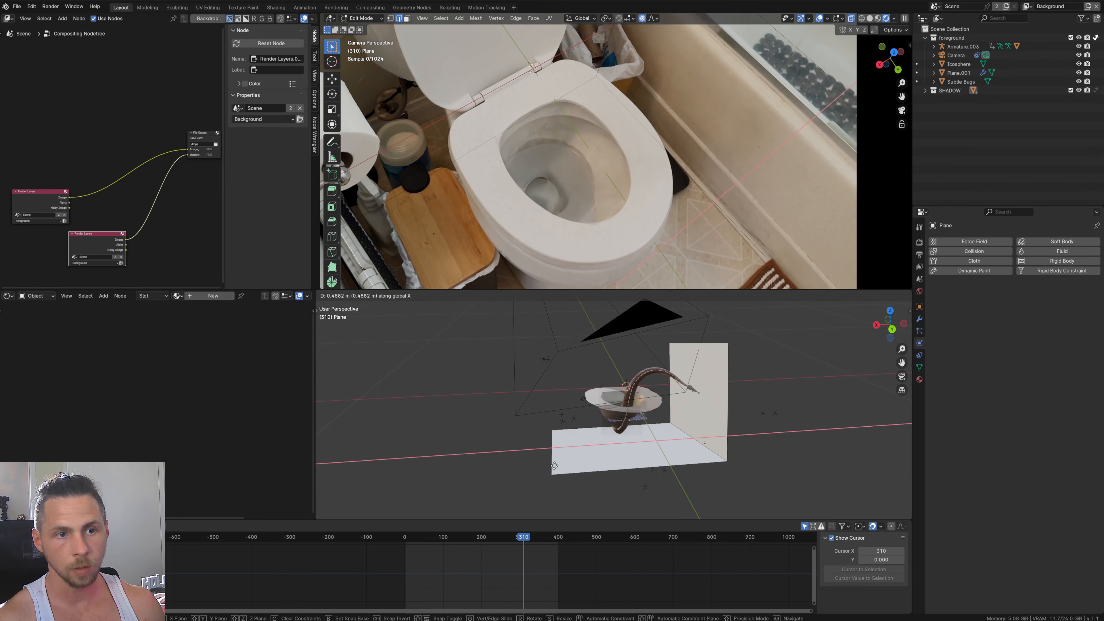
left_click(562, 464)
key("Tab")
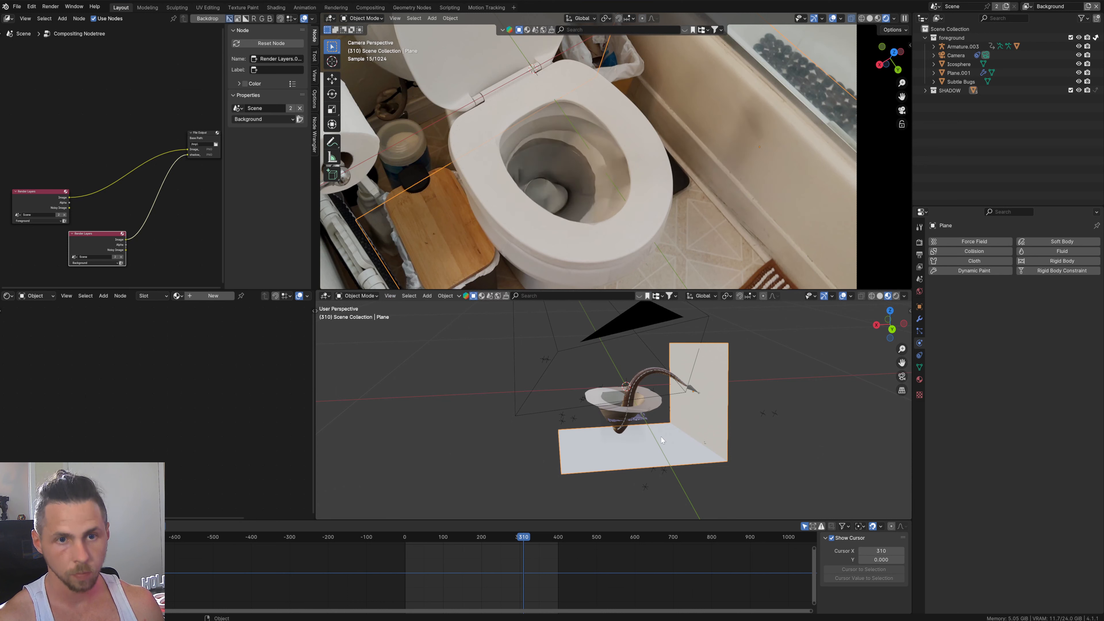
key("ctrl+s")
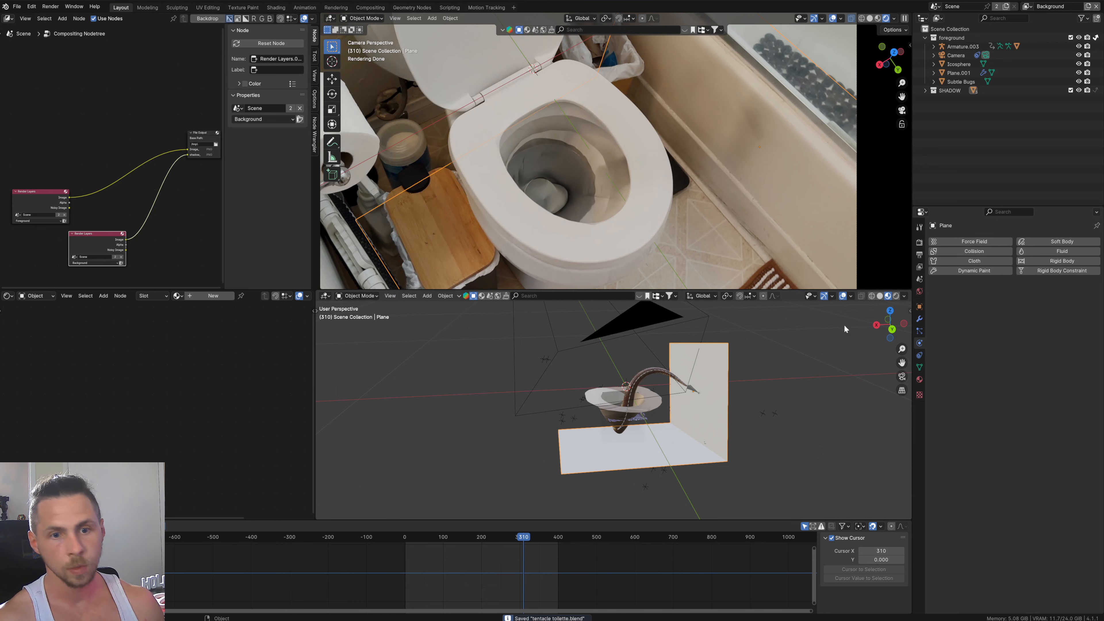
Step: Set the render resolution percentage to 50%
left_click(922, 244)
left_click(921, 257)
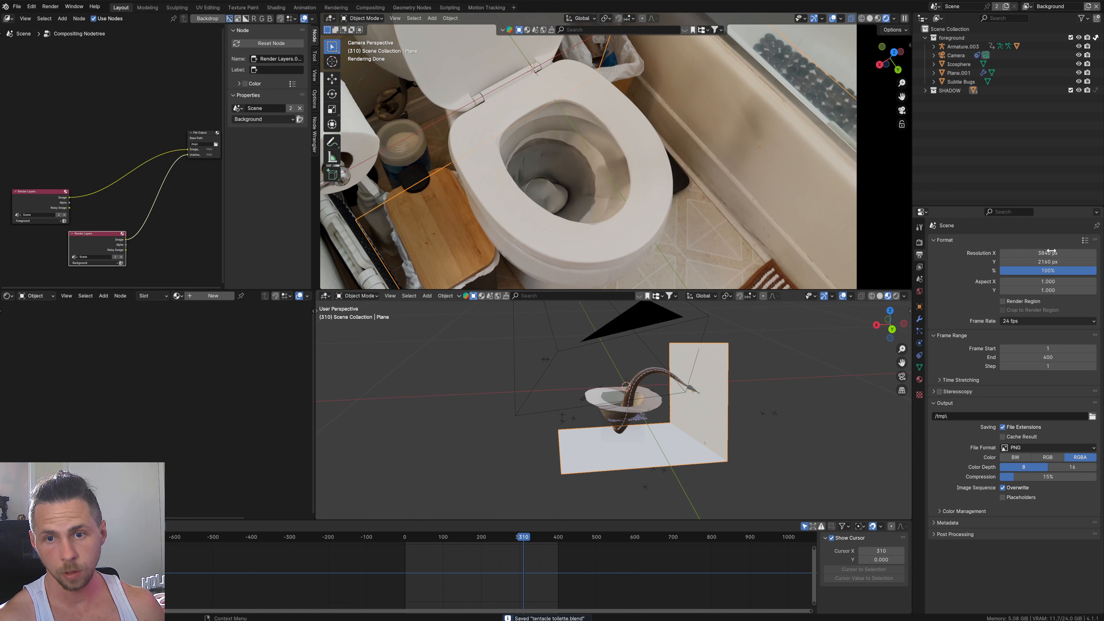
left_click(1057, 271)
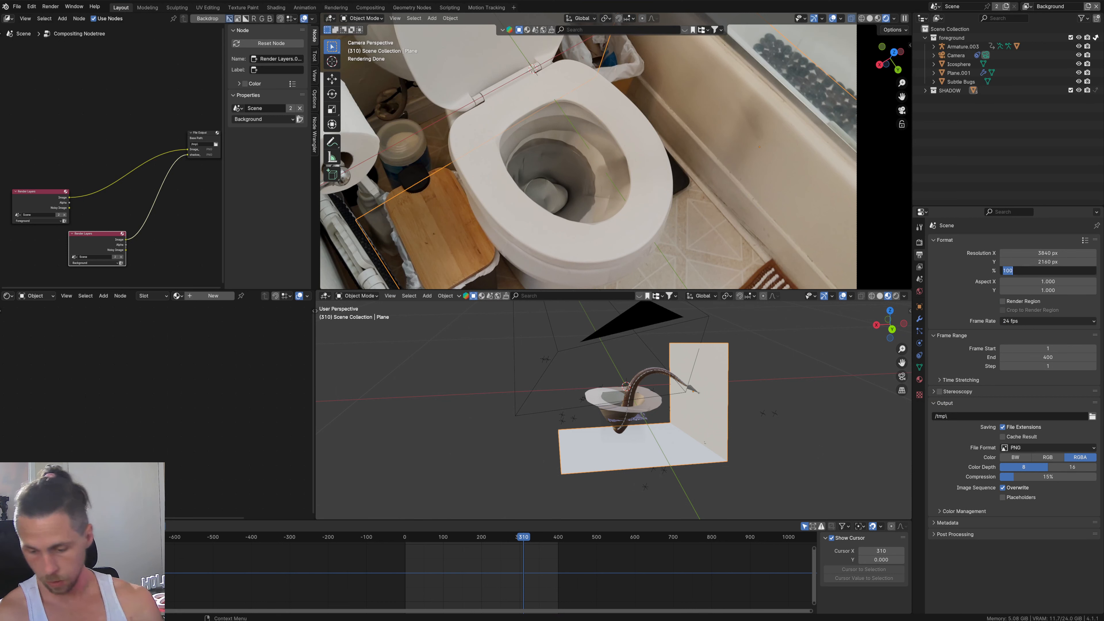
type("50")
key("Return")
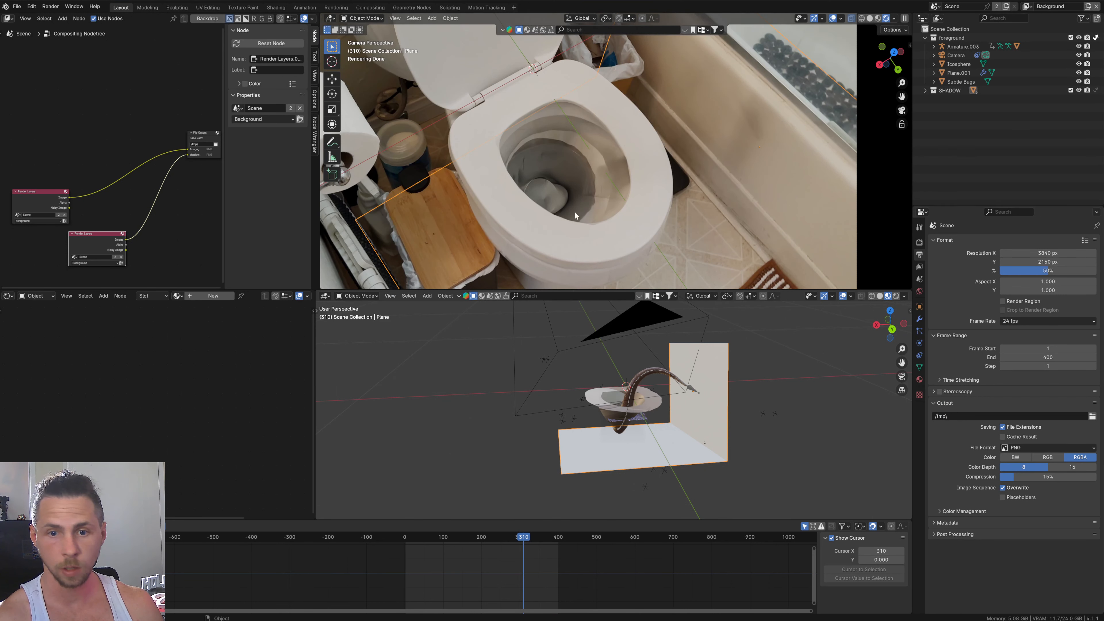
Step: Render the current frame as a still image and examine the Foreground layer result up close
left_click(50, 6)
left_click(68, 18)
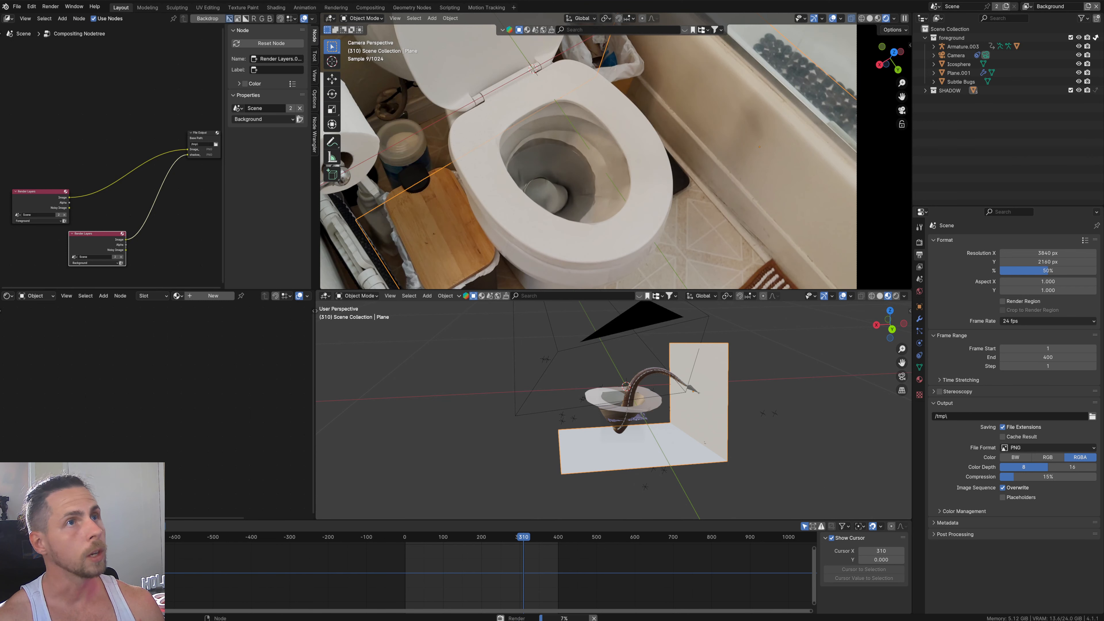
left_click_drag(424, 0, 660, 64)
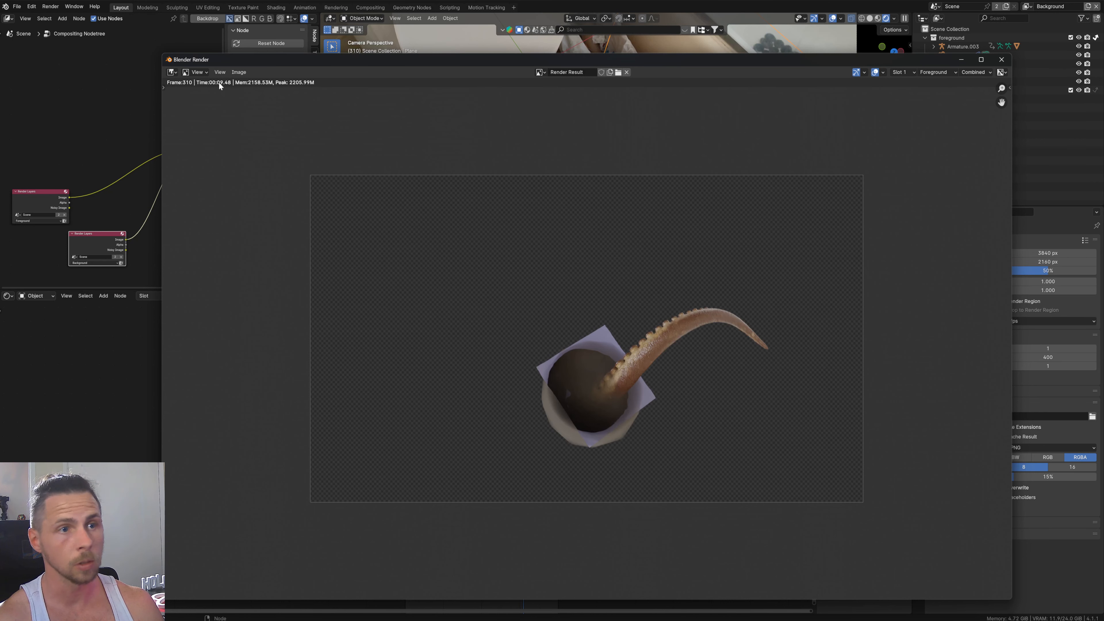
scroll(715, 422, "up", 2)
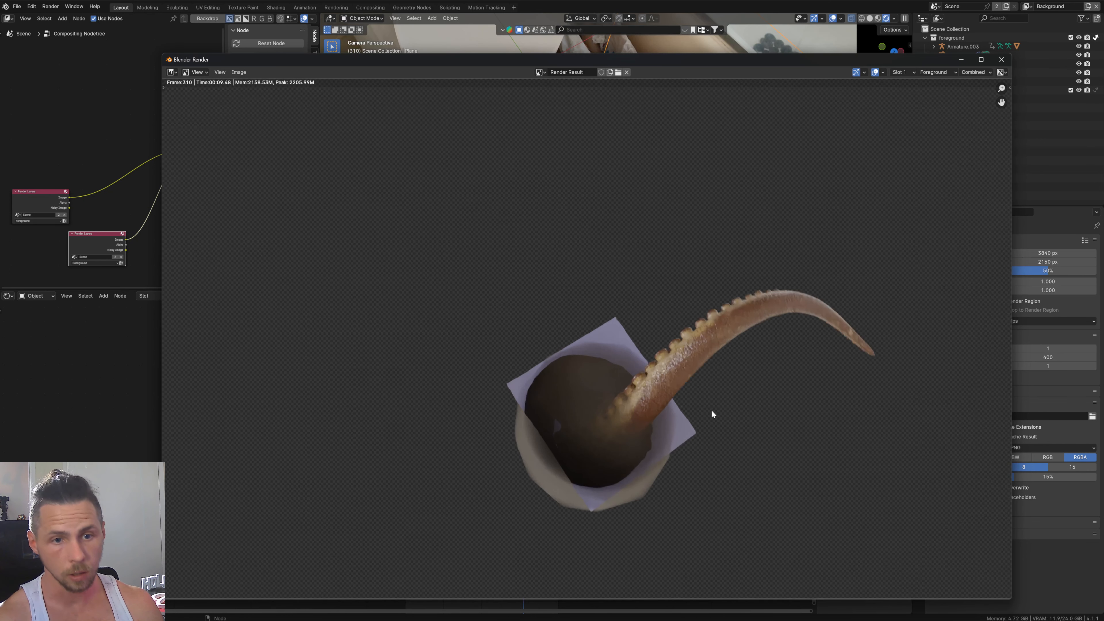
Step: Compare the Foreground and Background layers of the render result, then close the render window
left_click(937, 72)
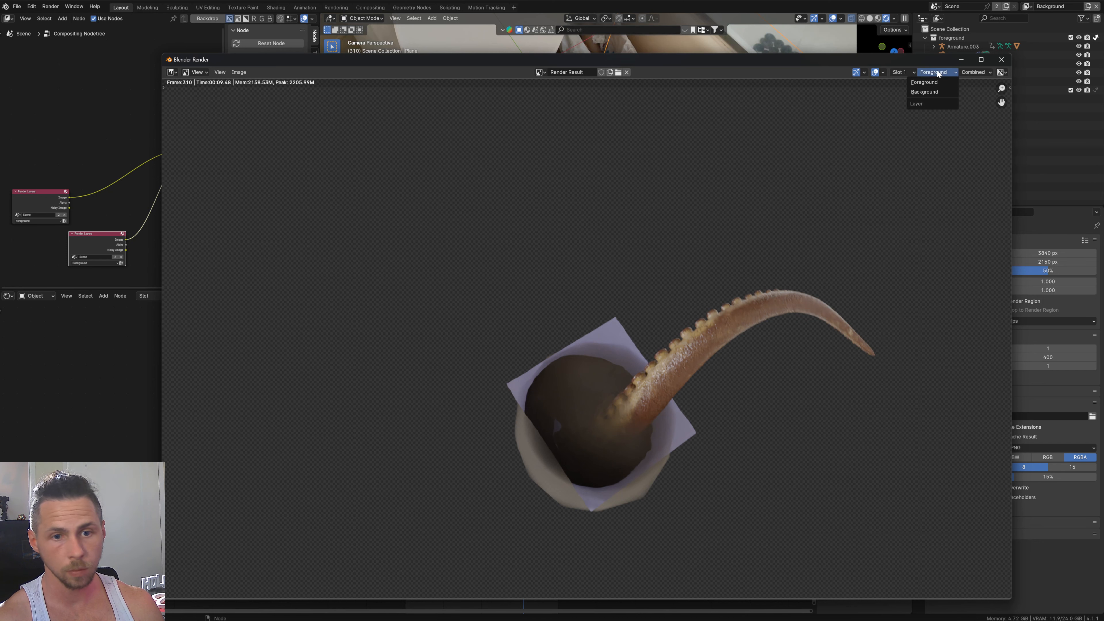
left_click(923, 94)
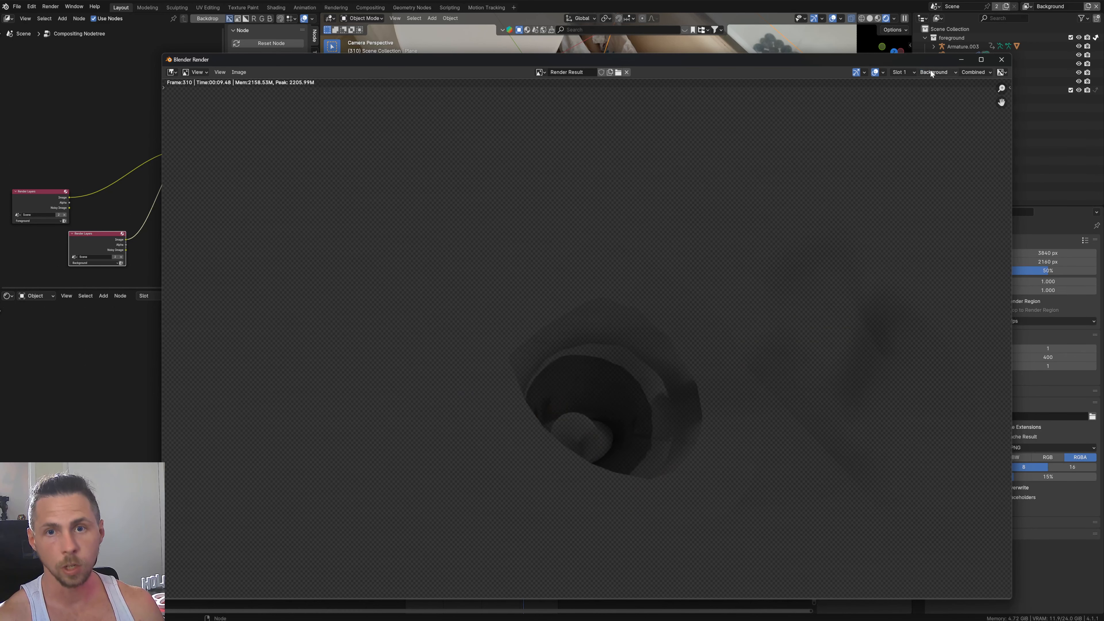
left_click(930, 70)
left_click(922, 87)
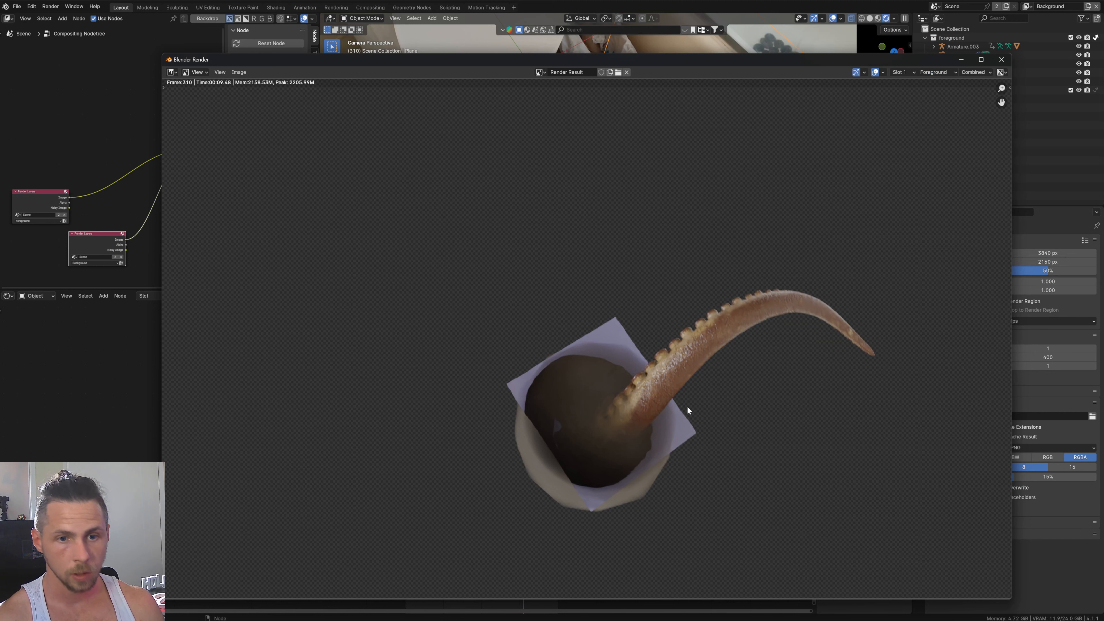
left_click(930, 71)
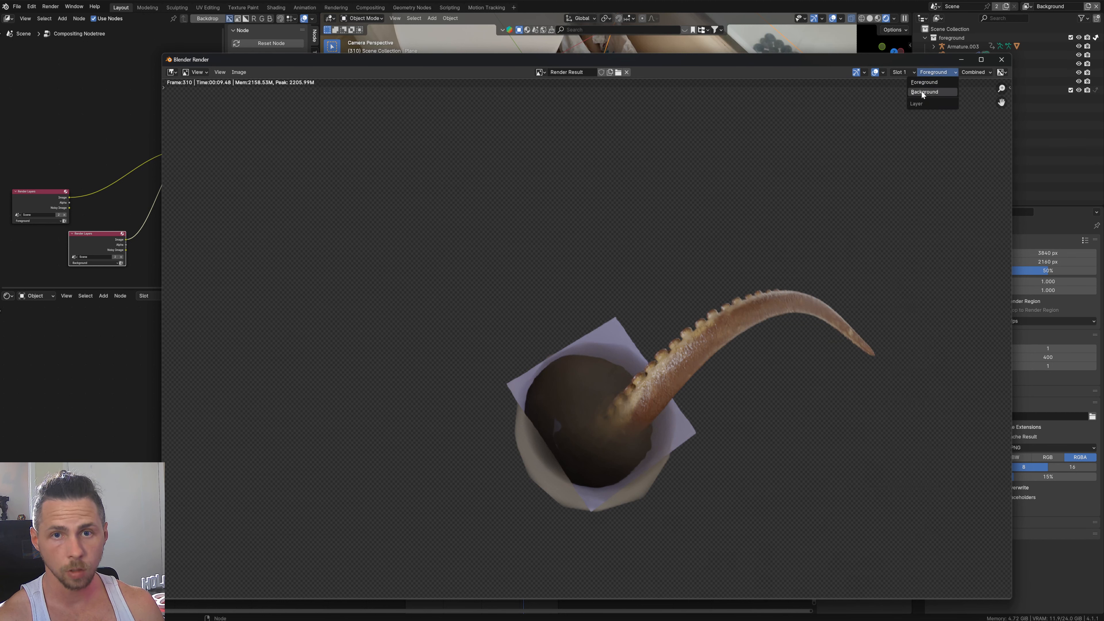
left_click(921, 90)
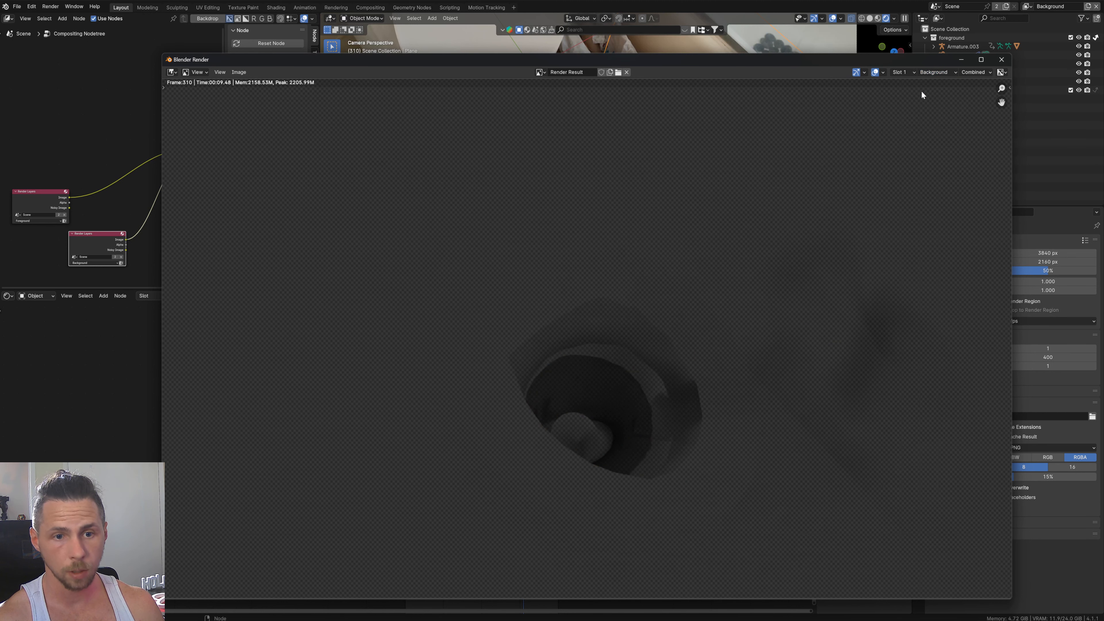
left_click(1007, 55)
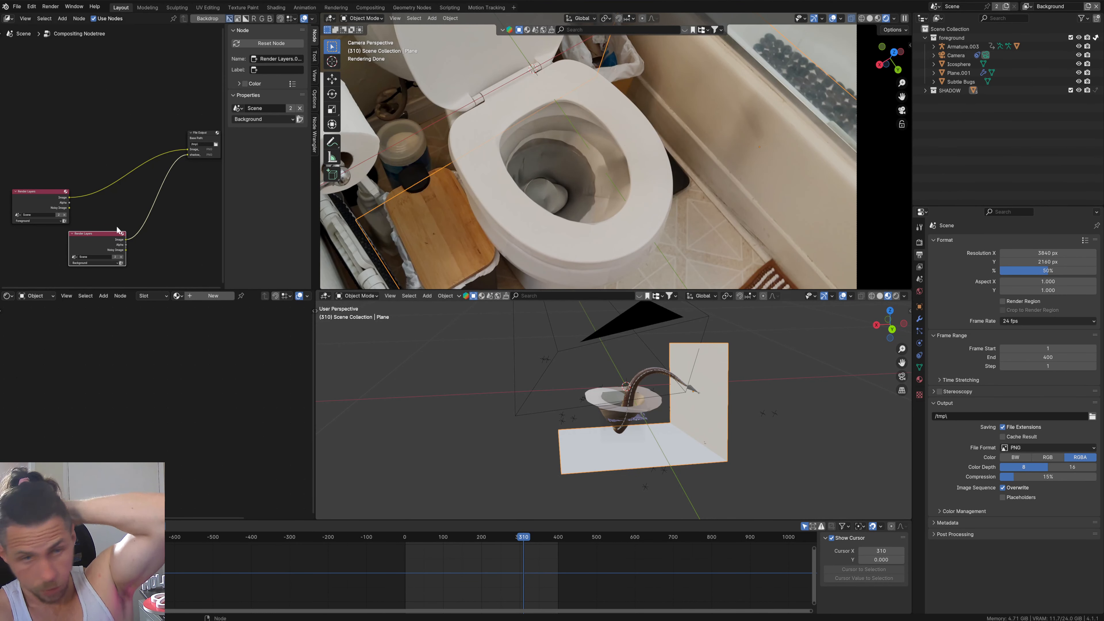
Step: Browse for the File Output node's base path and go to the tentacle toilette folder in blender experiments
scroll(130, 192, "up", 2)
middle_click_drag(146, 188, 73, 261)
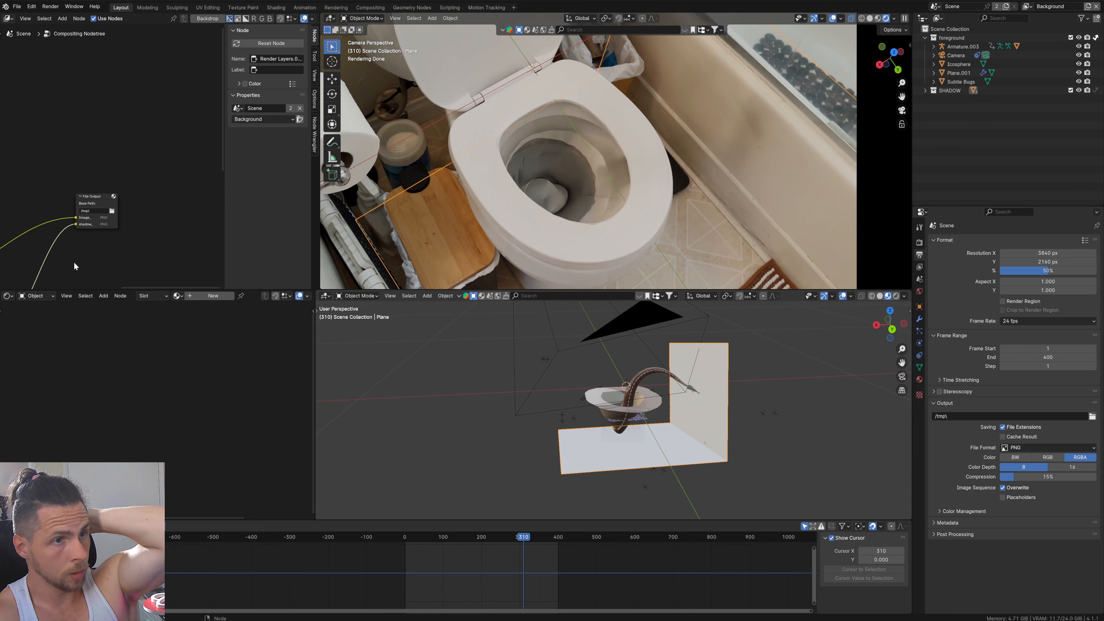
left_click(112, 211)
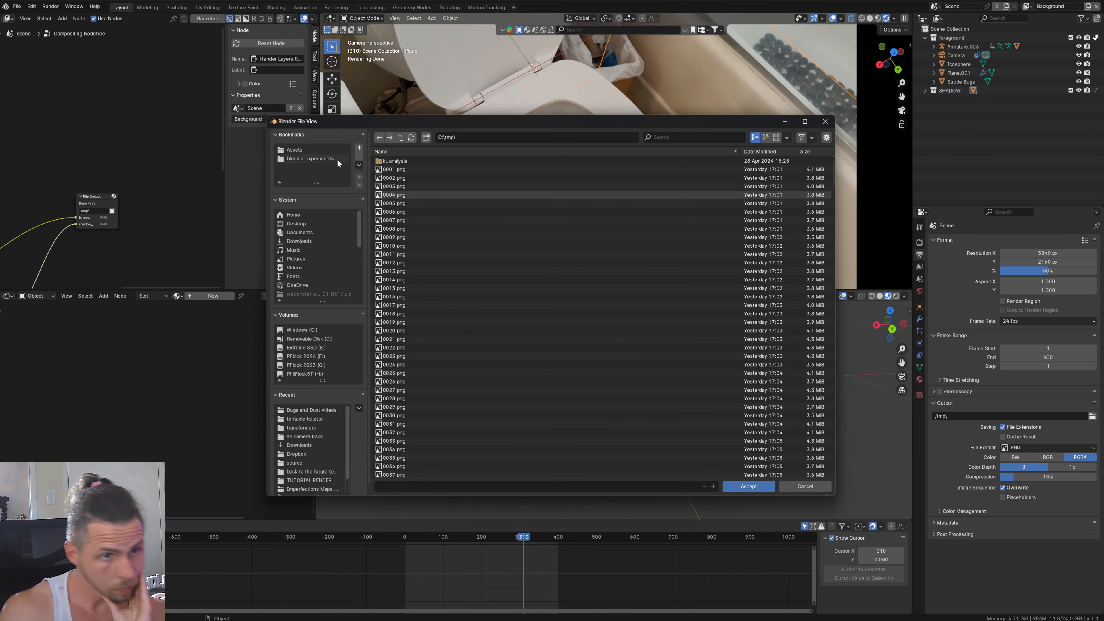
left_click(310, 159)
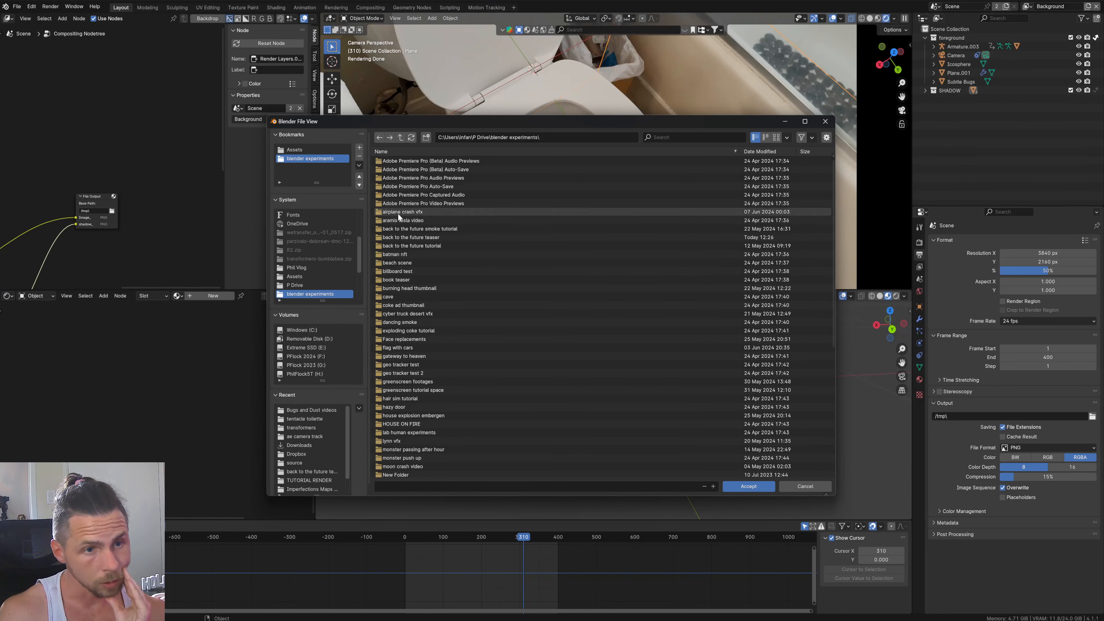
left_click(769, 153)
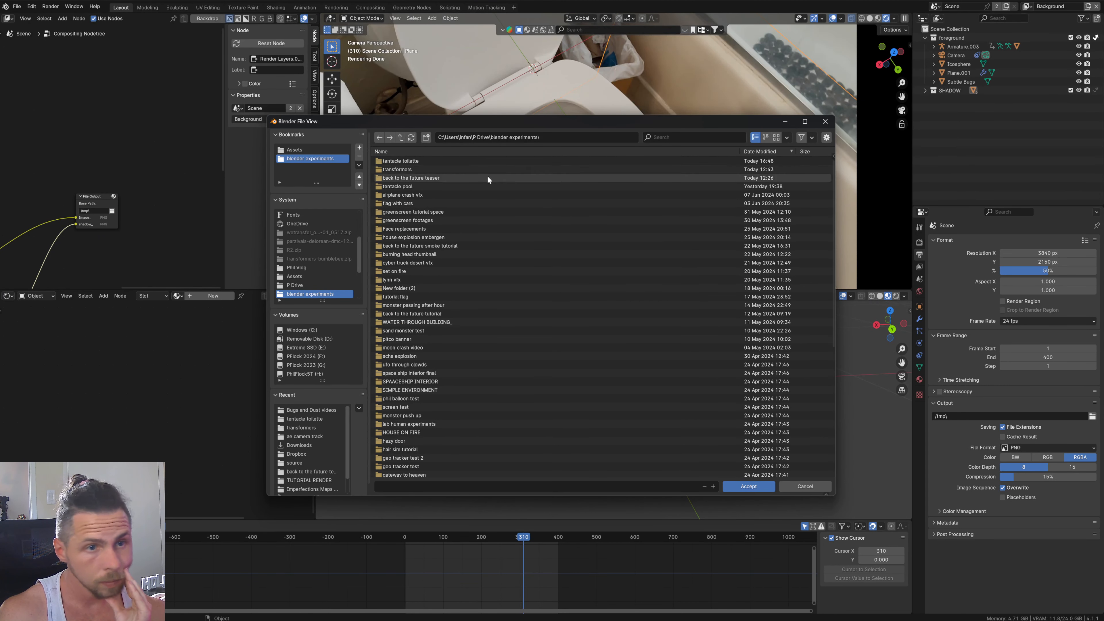
double_click(400, 161)
Step: Create a folder named tentacle toilette render and set it as the File Output base path
right_click(429, 247)
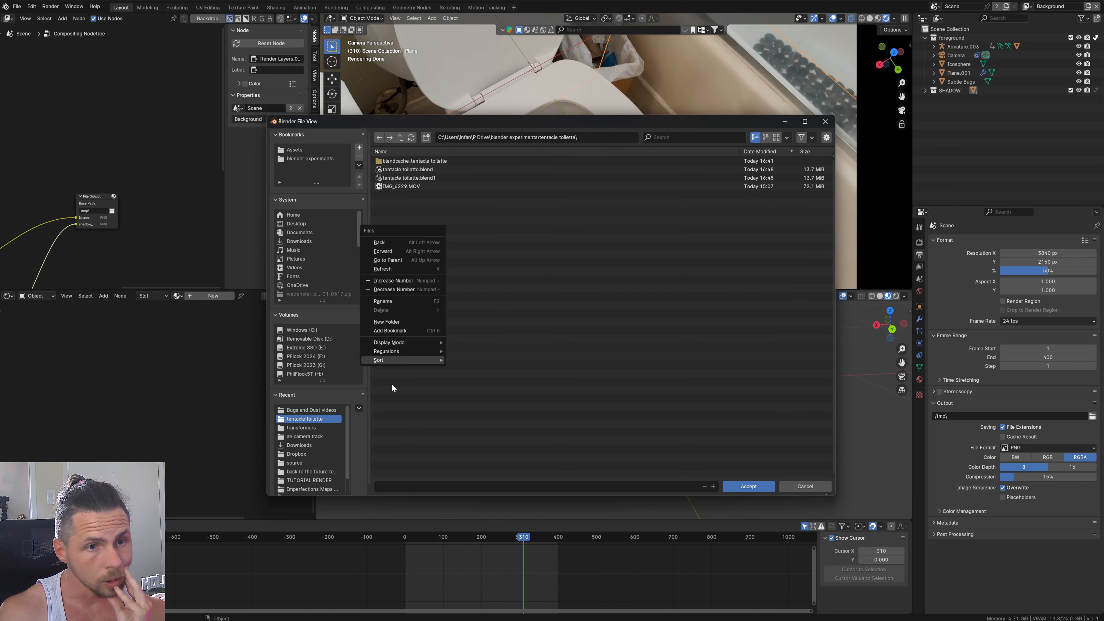
left_click(407, 331)
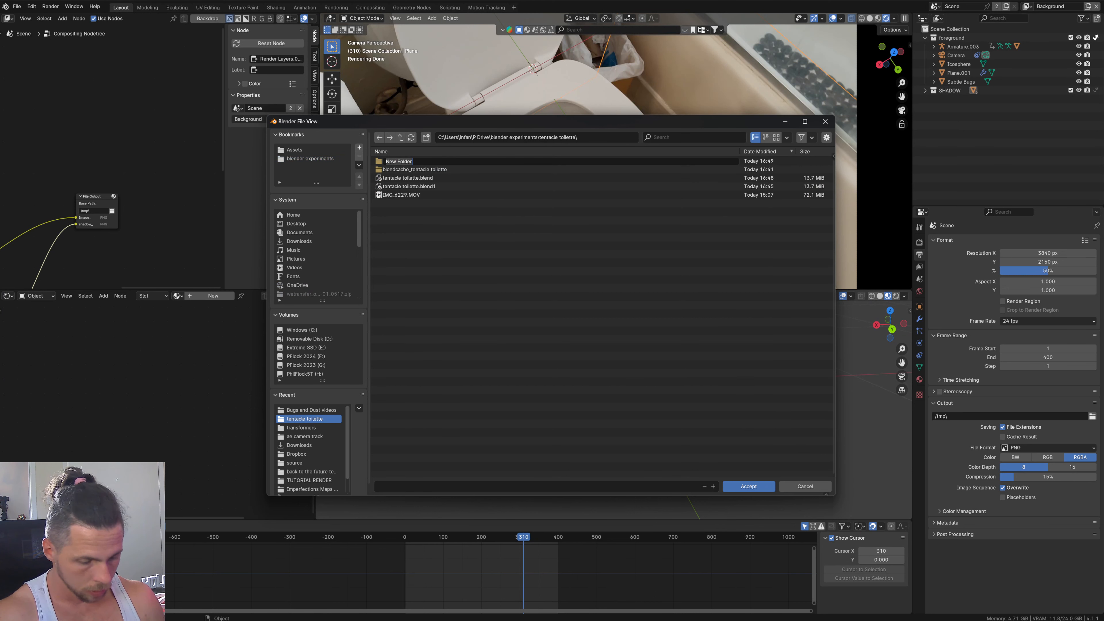
type("tentacle")
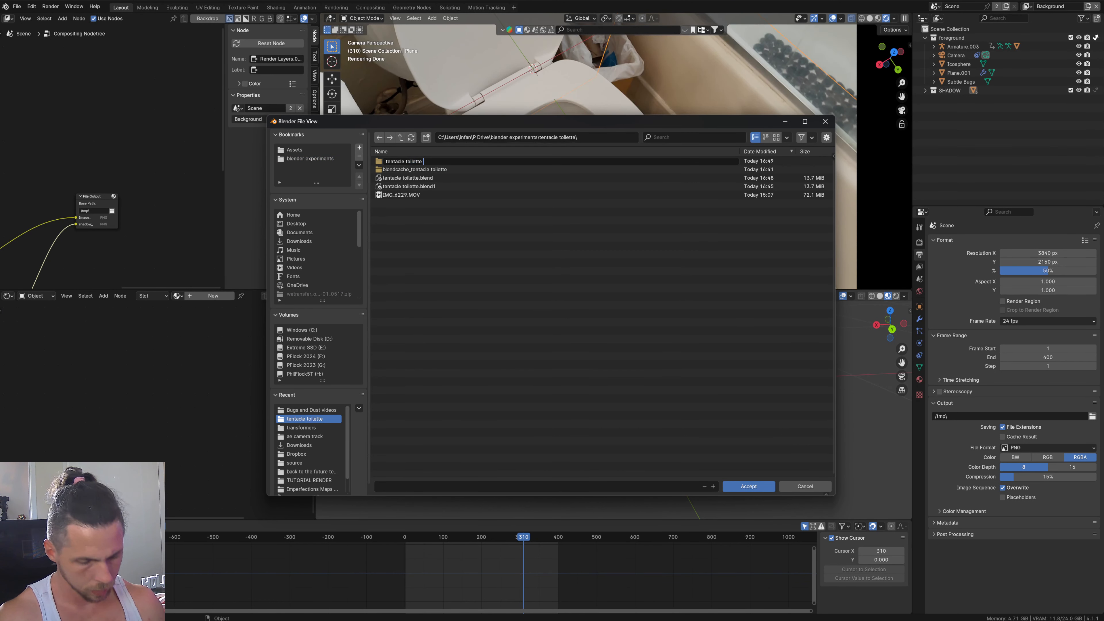
type("toilette render")
key("Return")
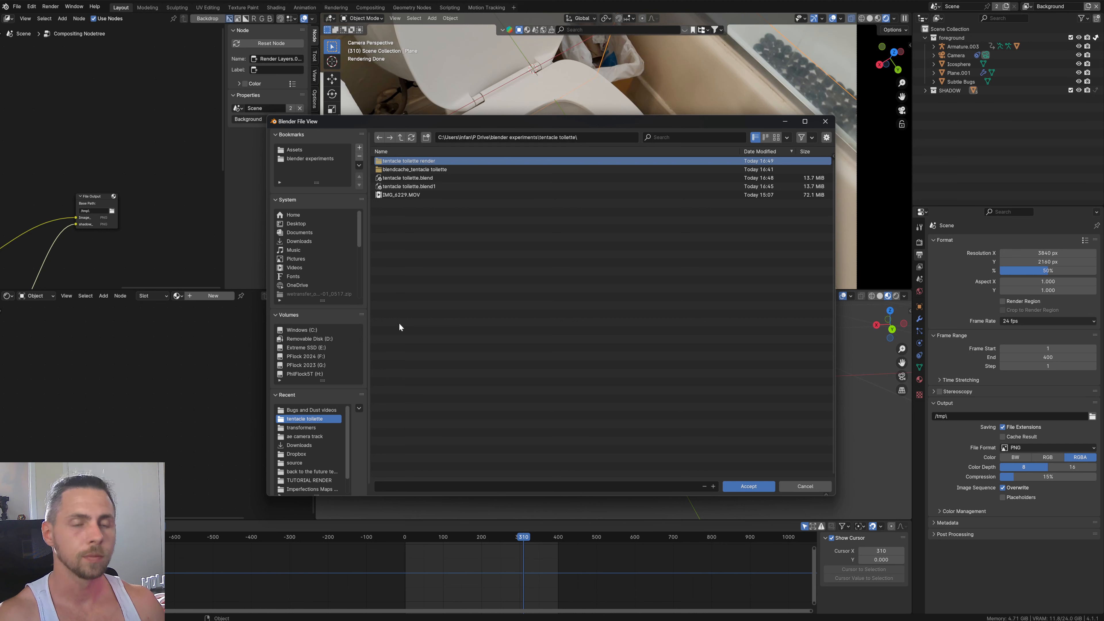
double_click(422, 162)
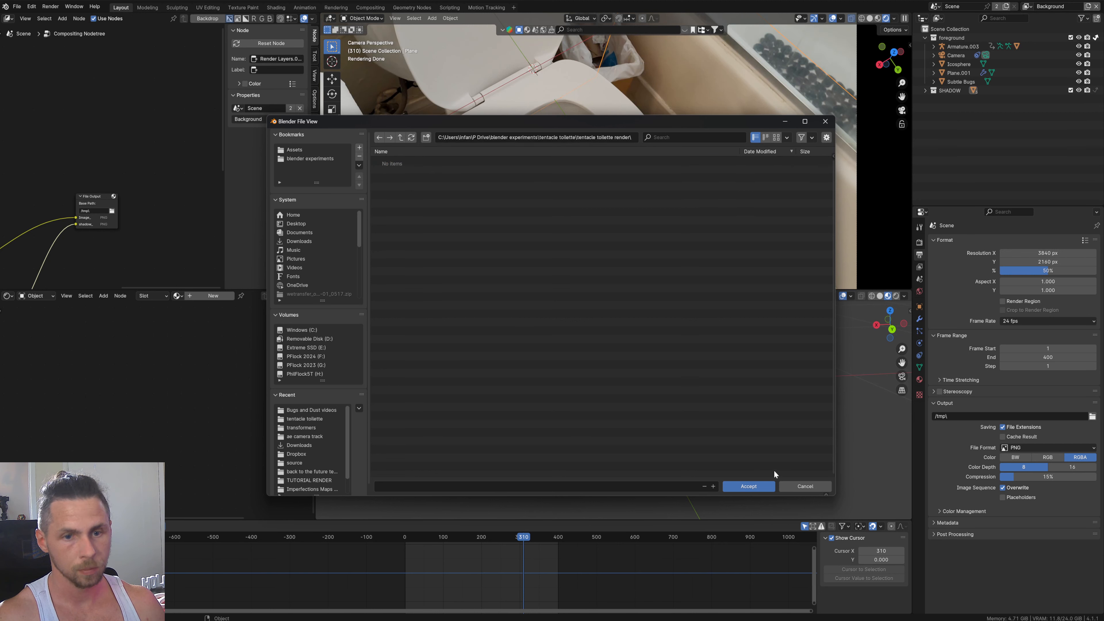
left_click(749, 486)
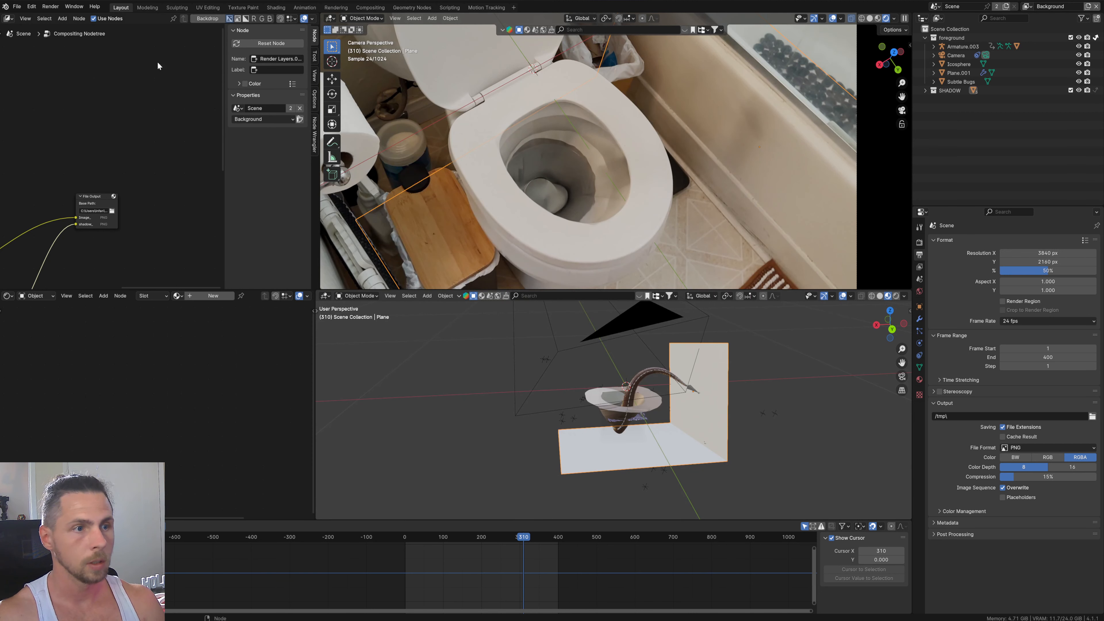
Step: Save the file and set the camera viewport to solid shading
left_click(50, 7)
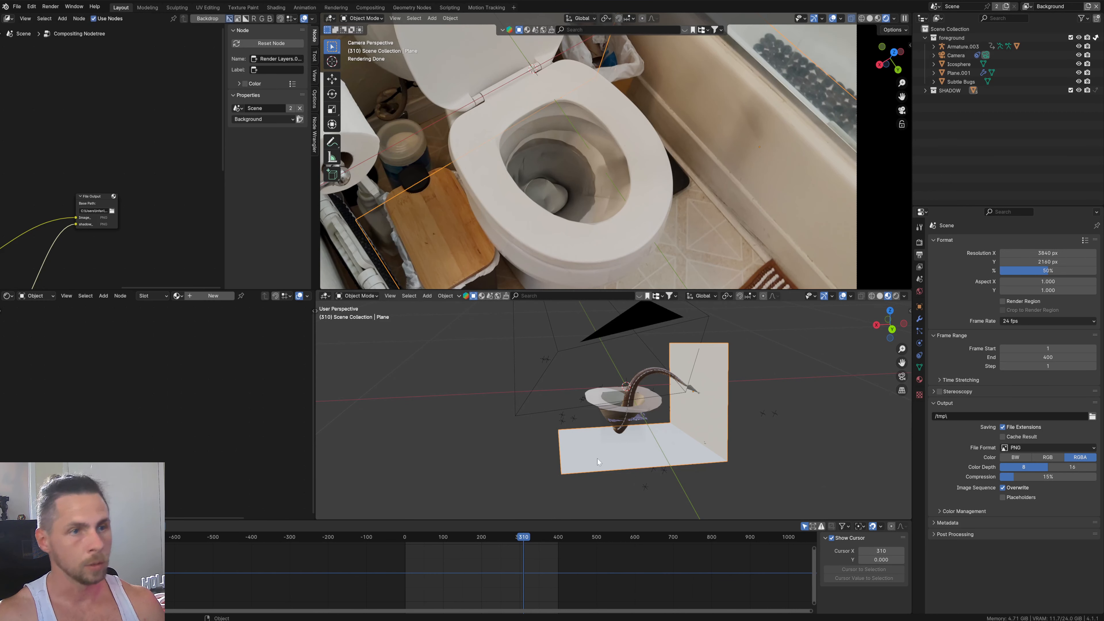
key("ctrl+s")
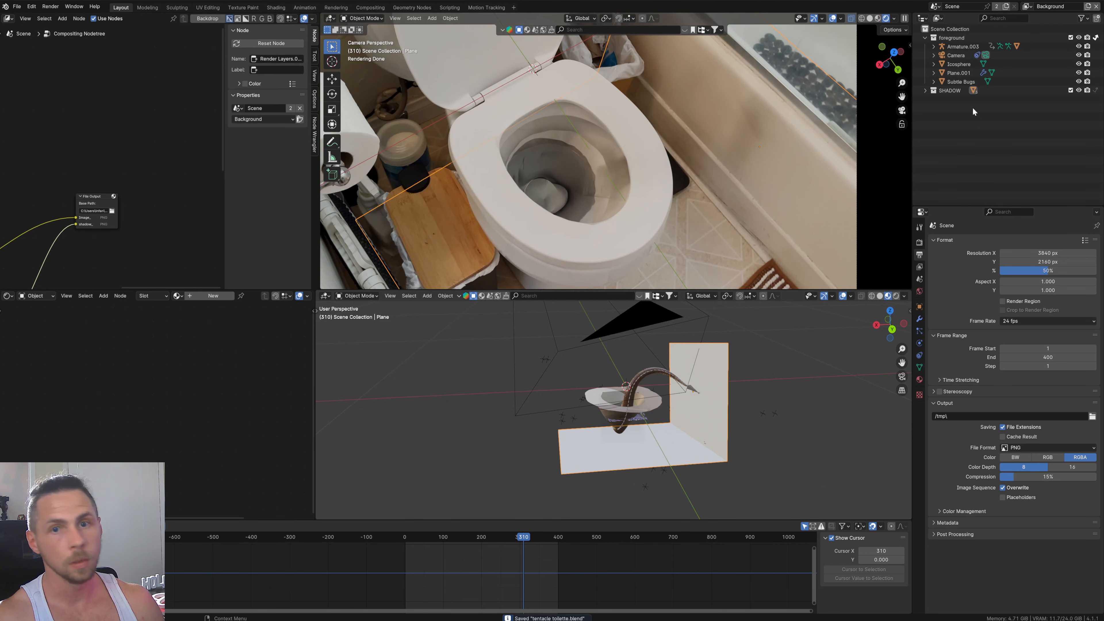
left_click(871, 18)
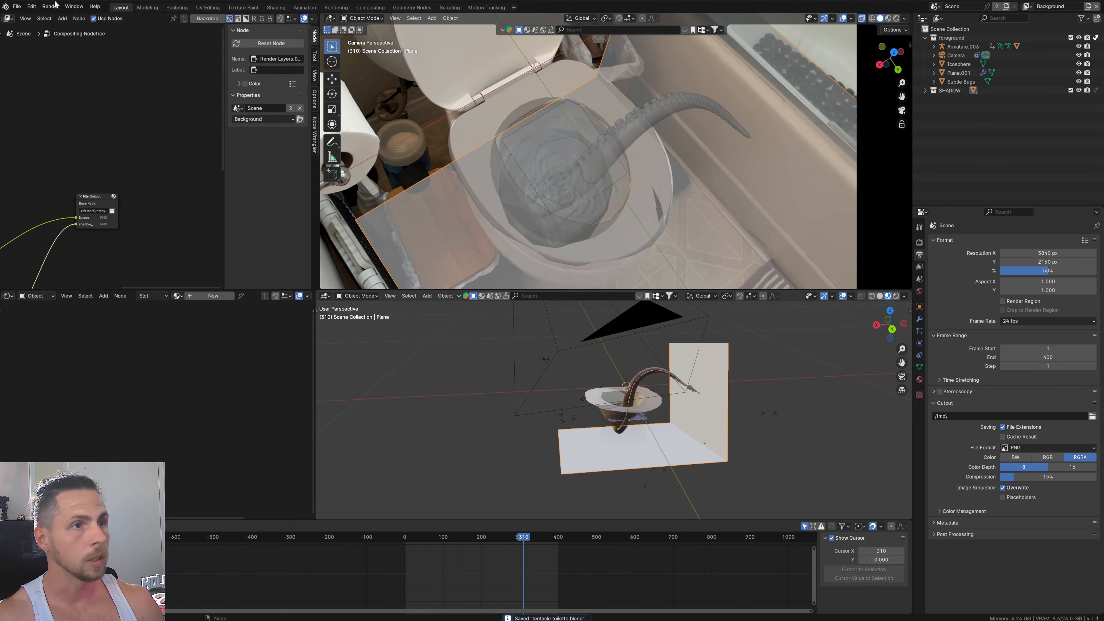
Step: Start rendering the animation
left_click(51, 7)
left_click(80, 25)
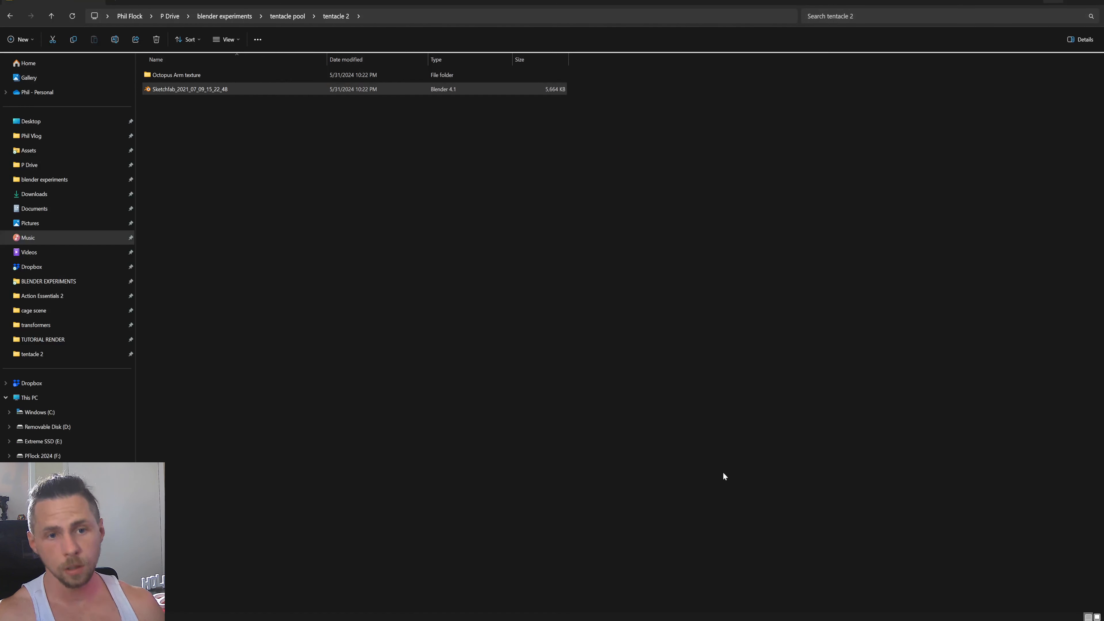
Step: Switch to After Effects, delete the Track Solid 1 and 3D Tracker Camera layers, and set the current time to 0:00:04:07
mouse_move(572, 619)
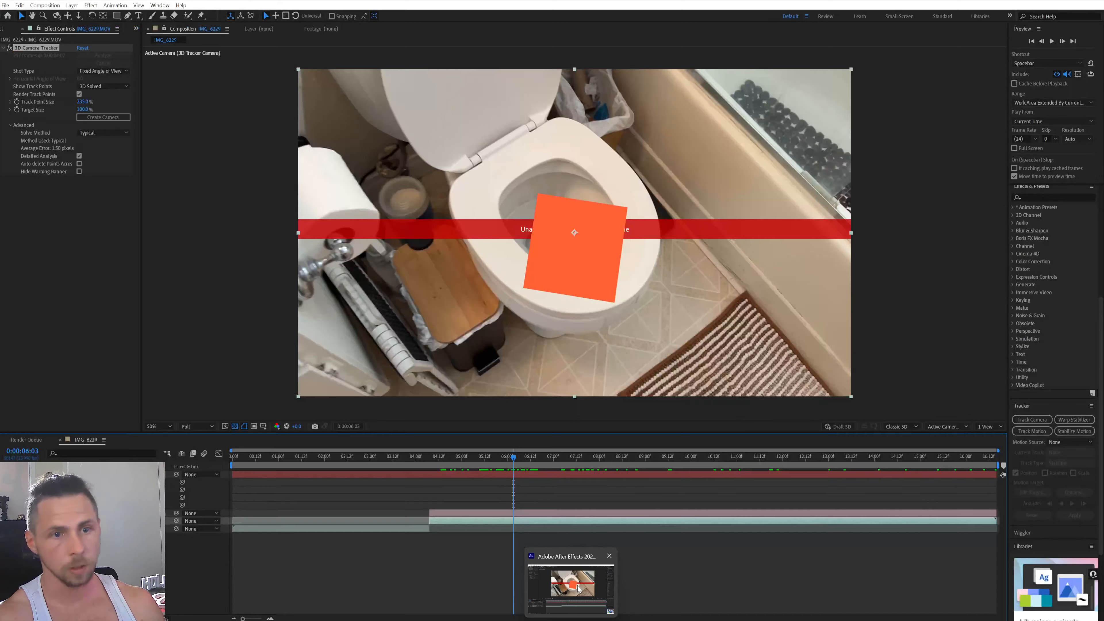
left_click(575, 586)
left_click(535, 516)
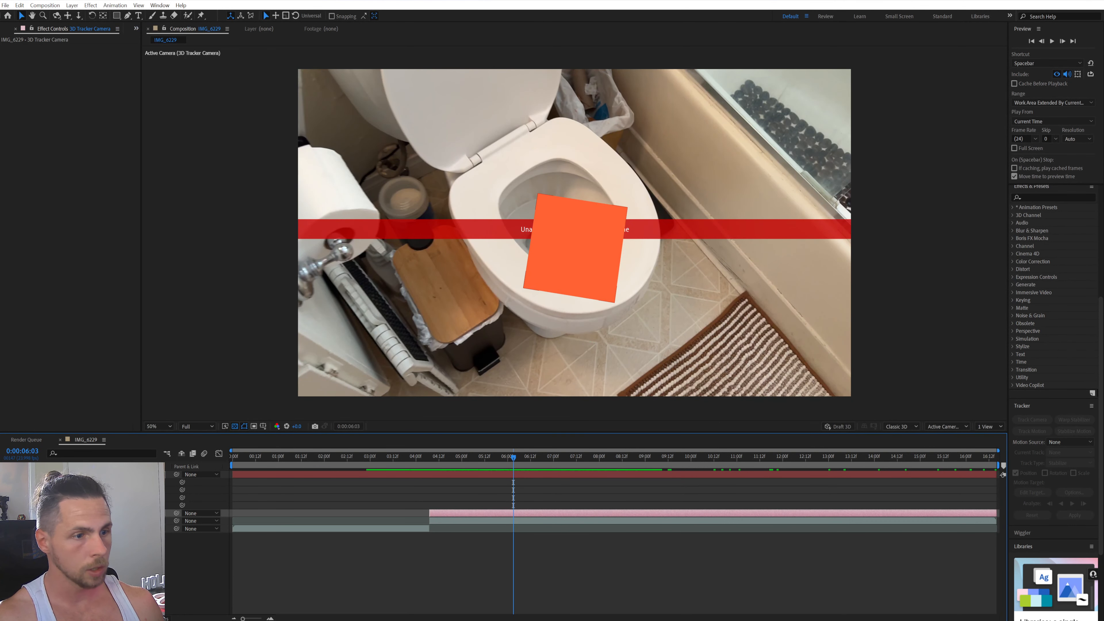
left_click(109, 475)
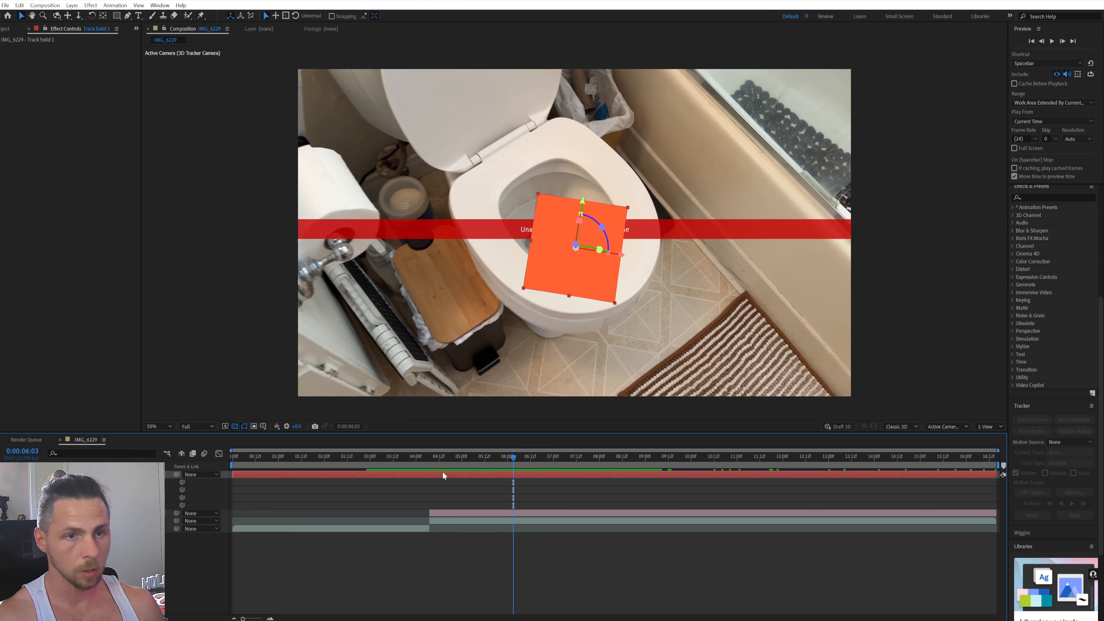
key("Delete")
left_click(518, 476)
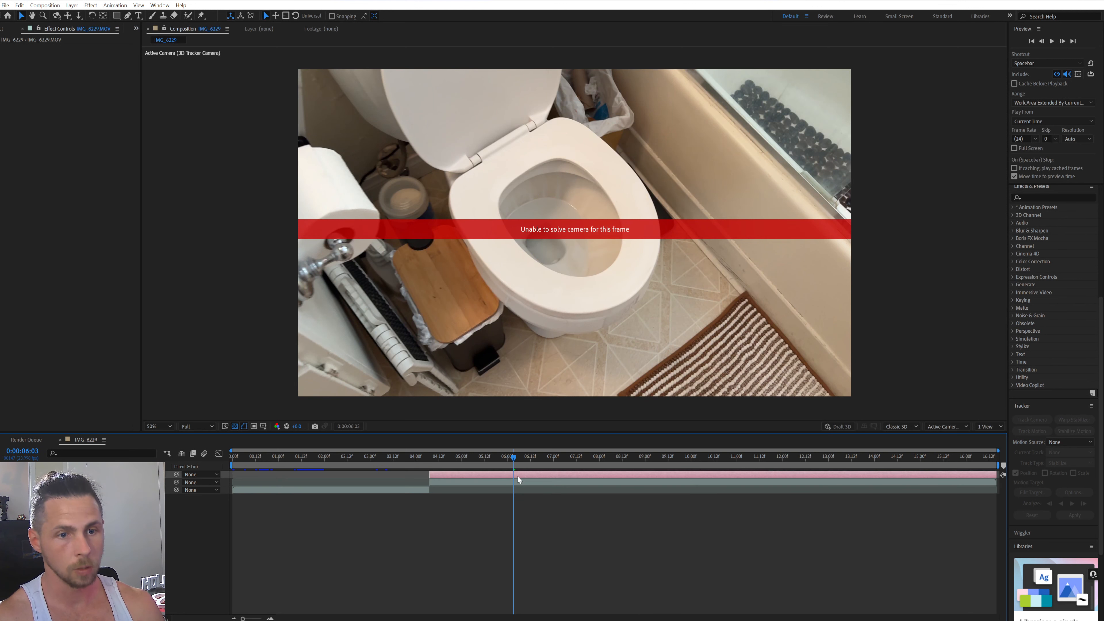
key("Delete")
left_click(427, 456)
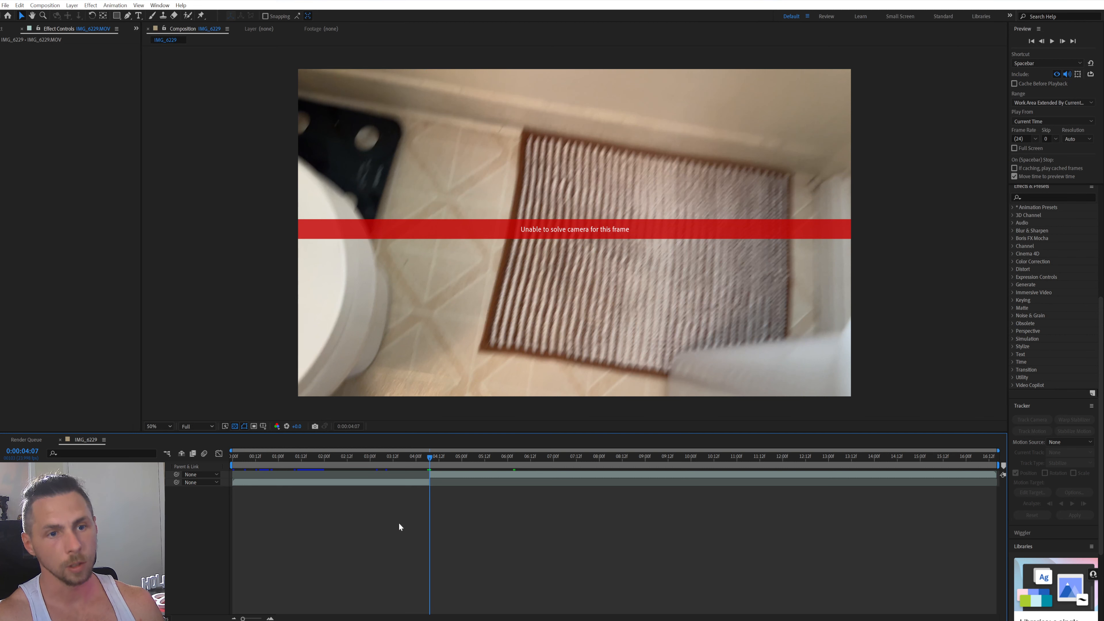
Step: Return to the tentacle toilette file in Blender and examine the camera view from frame 96 onward
mouse_move(517, 618)
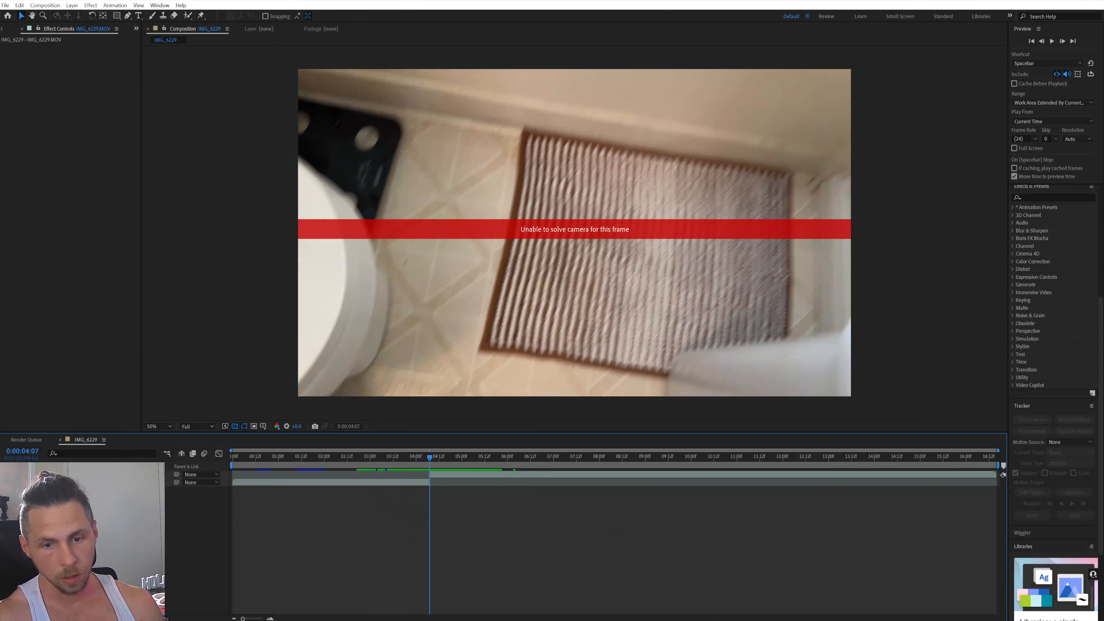
mouse_move(716, 611)
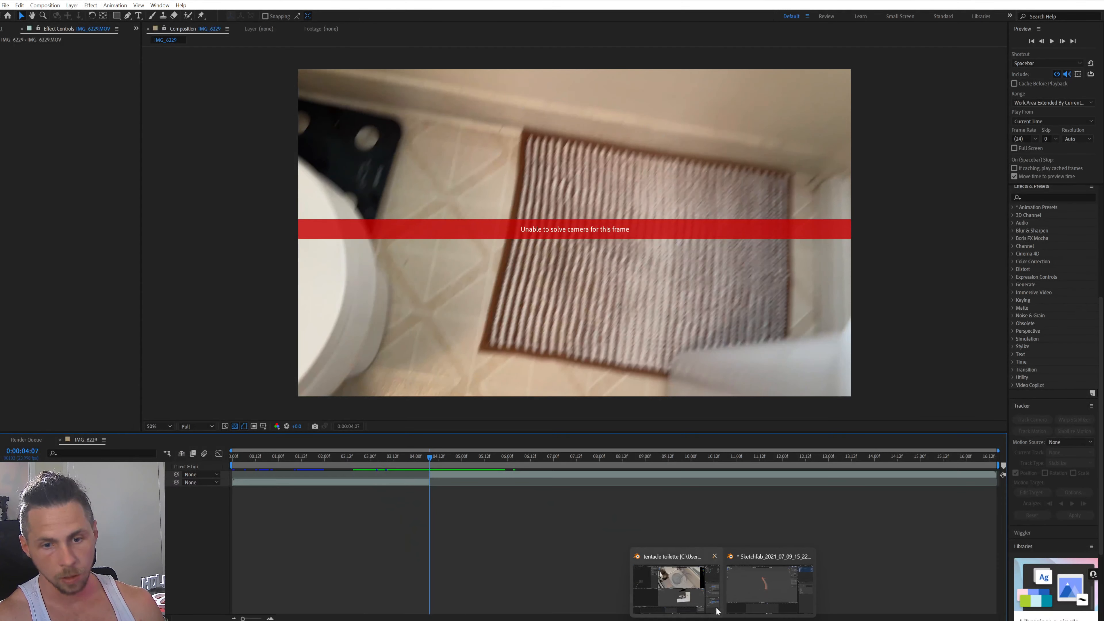
left_click(691, 594)
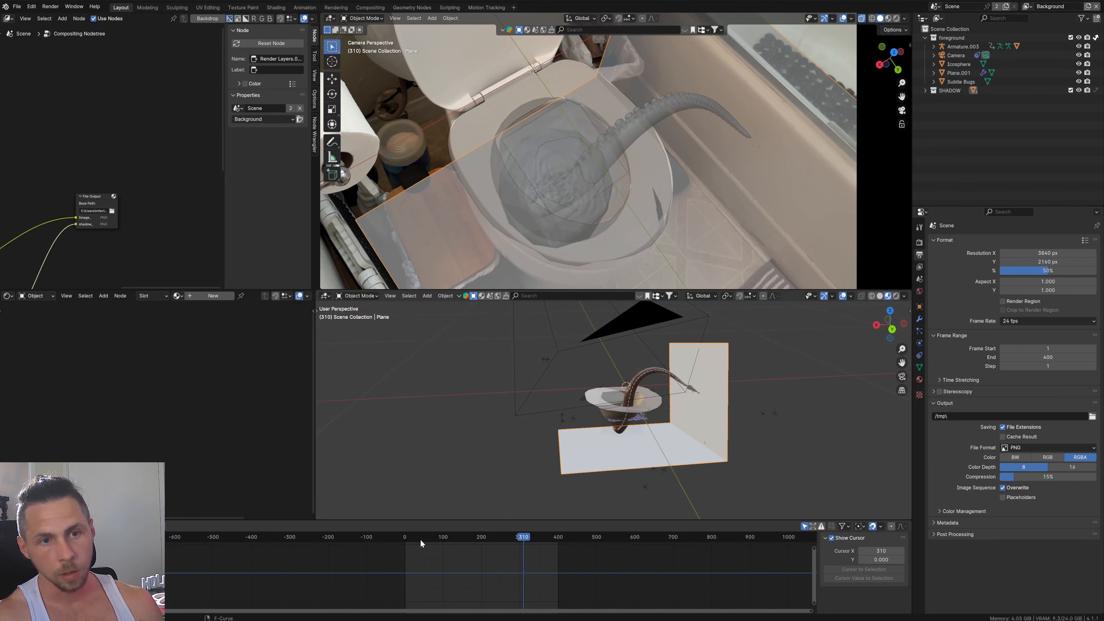
left_click_drag(424, 540, 442, 546)
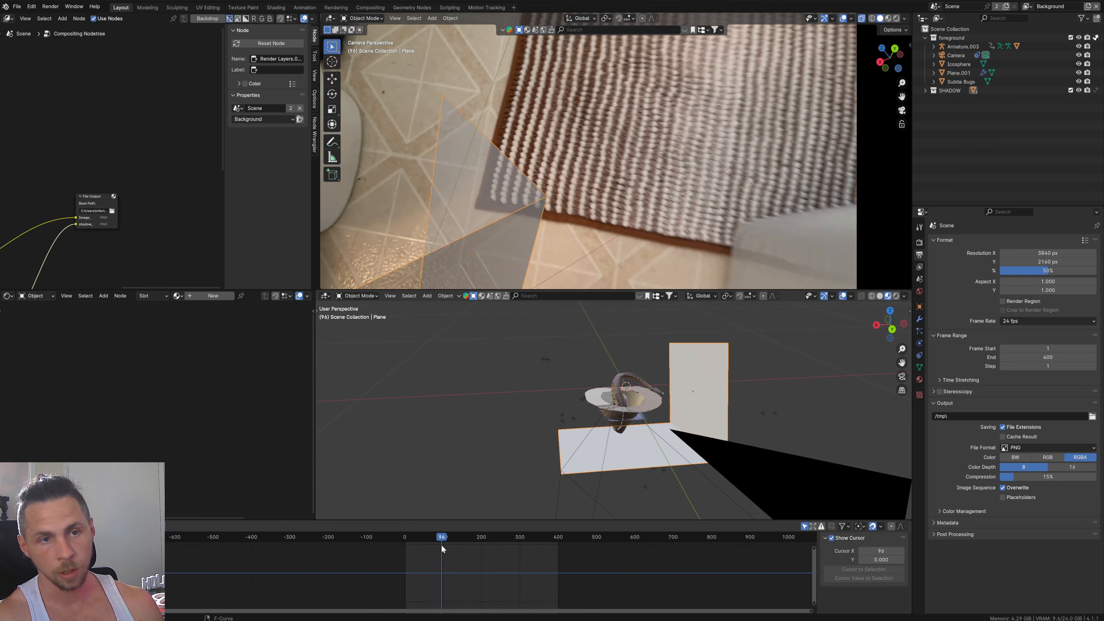
key("Right")
key("Right")
key("Right")
key("Right")
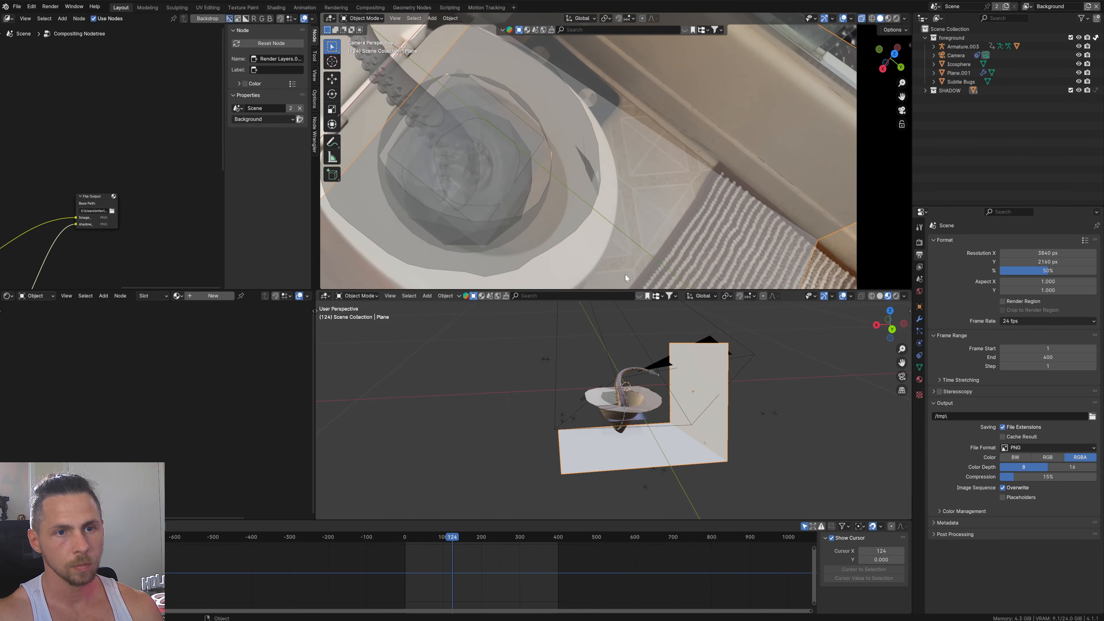
Step: Step back frame by frame from frame 124 to frame 109 to check how the geometry lines up with the footage
key("Left")
key("Left")
key("Left")
key("Left")
key("Left")
key("Left")
key("Left")
key("Left")
key("Left")
key("Left")
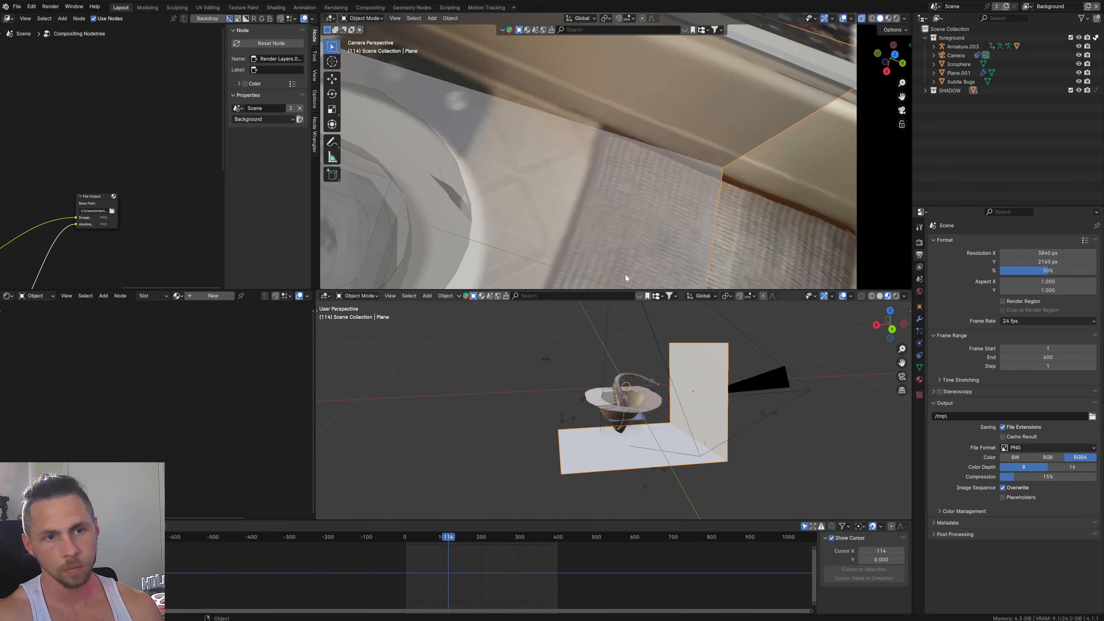
key("Right")
key("Left")
key("Left")
key("Left")
key("Left")
key("Left")
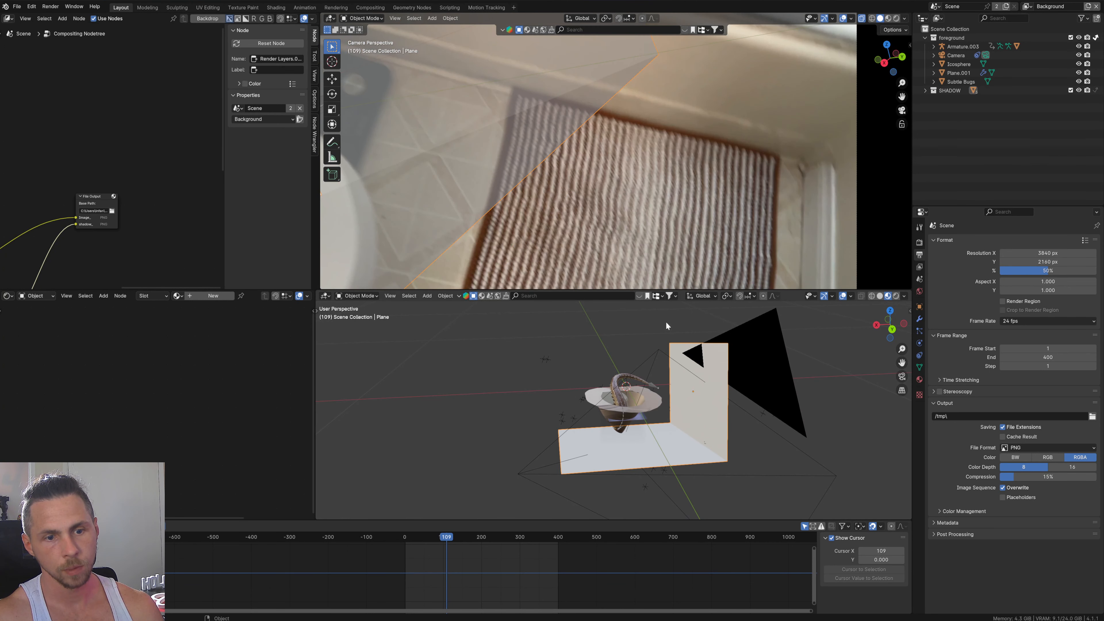
Step: Set the render's start frame to 110 and start rendering the animation
key("Right")
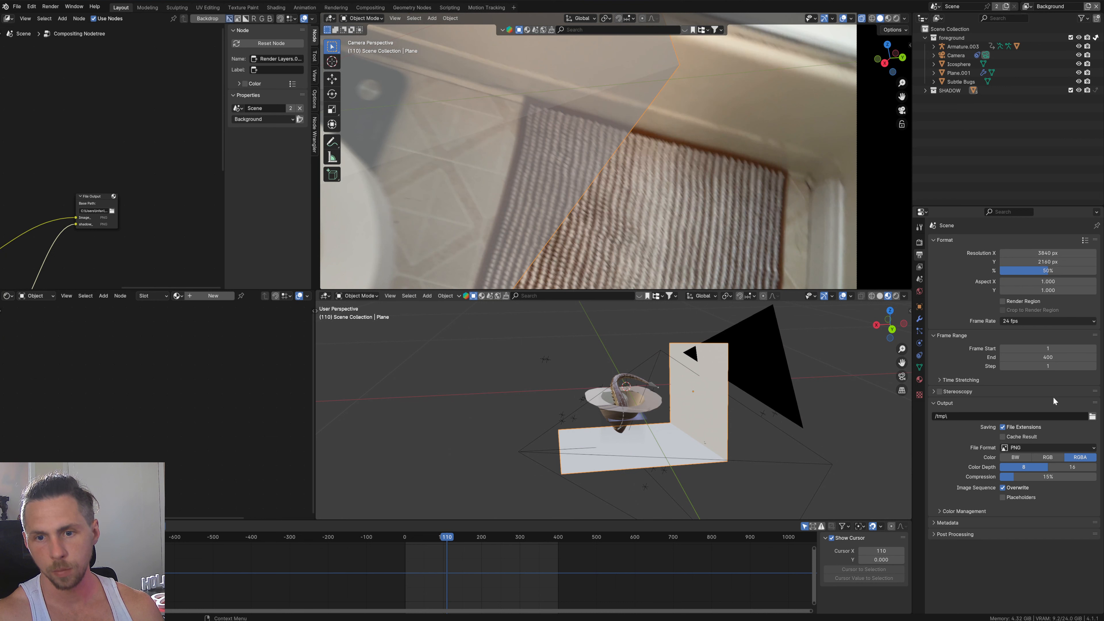
left_click(1048, 349)
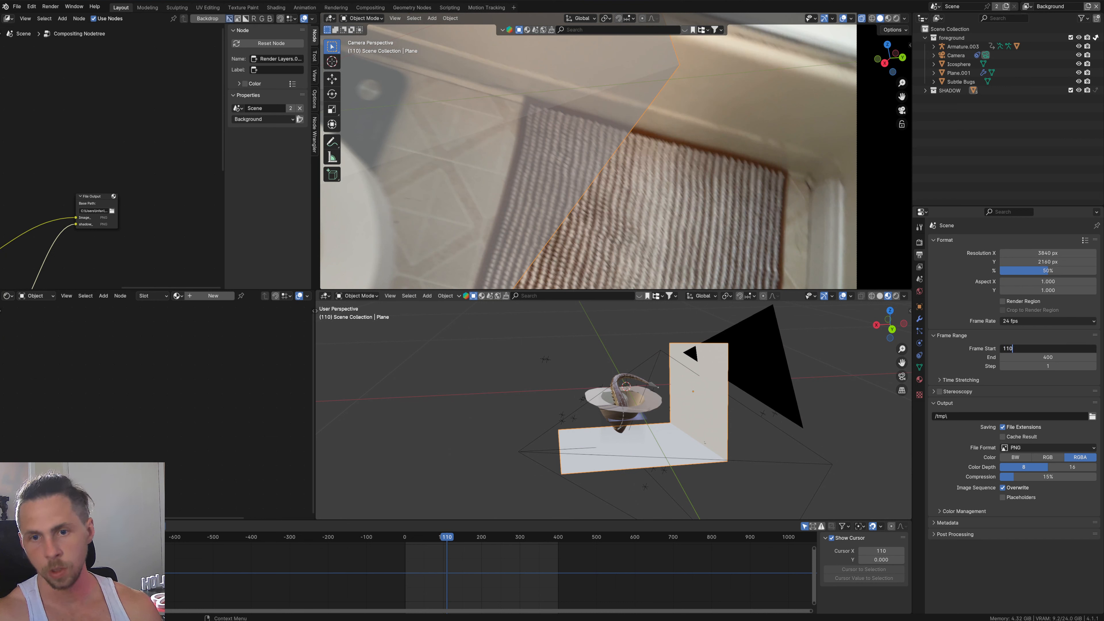
type("110")
key("Return")
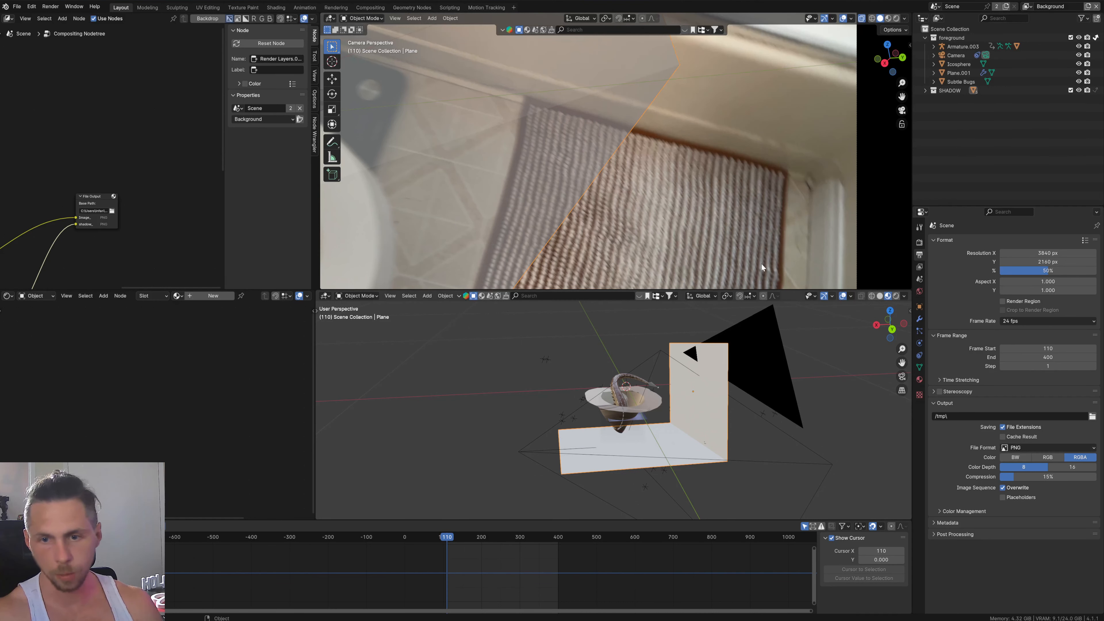
left_click(53, 6)
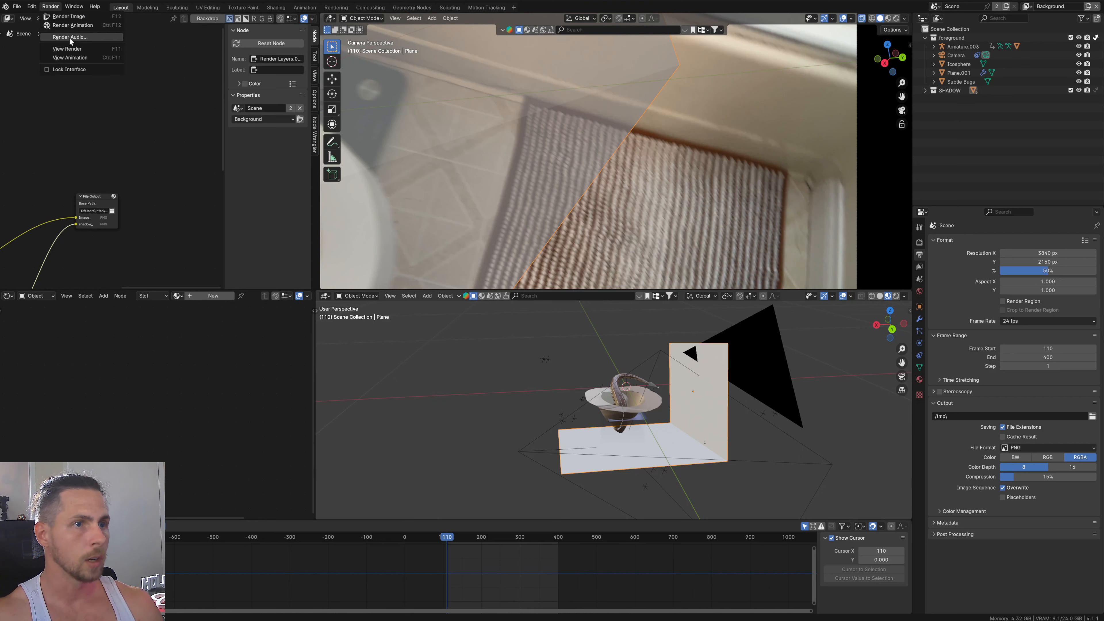
left_click(74, 25)
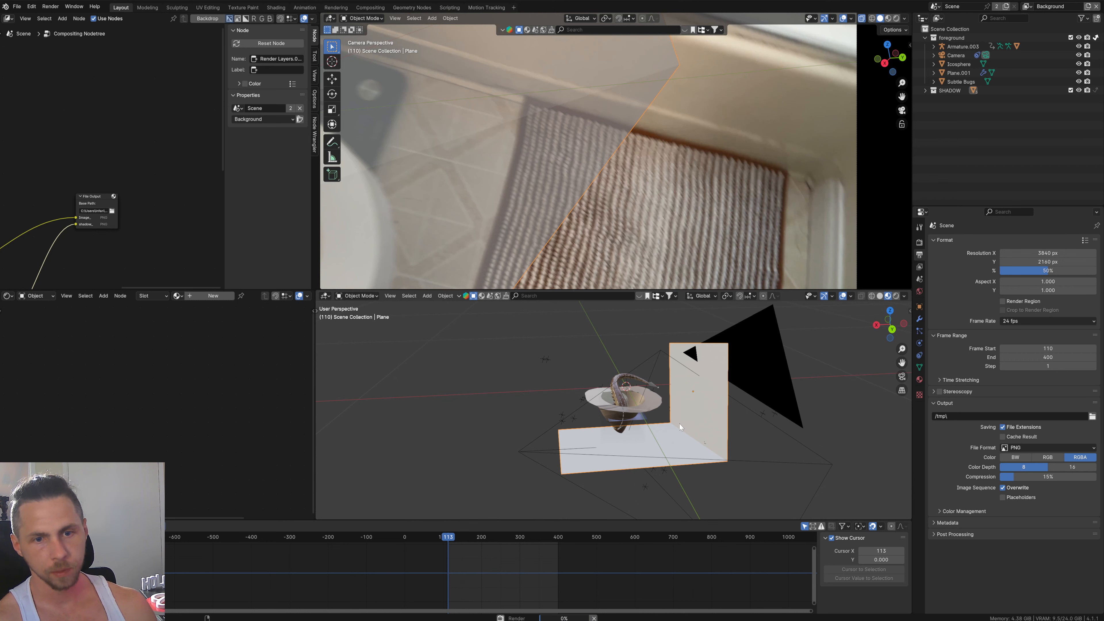
Step: Switch the user-perspective viewport to solid shading and view the tentacle and bowl geometry up close
scroll(680, 424, "up", 3)
middle_click_drag(679, 423, 678, 383)
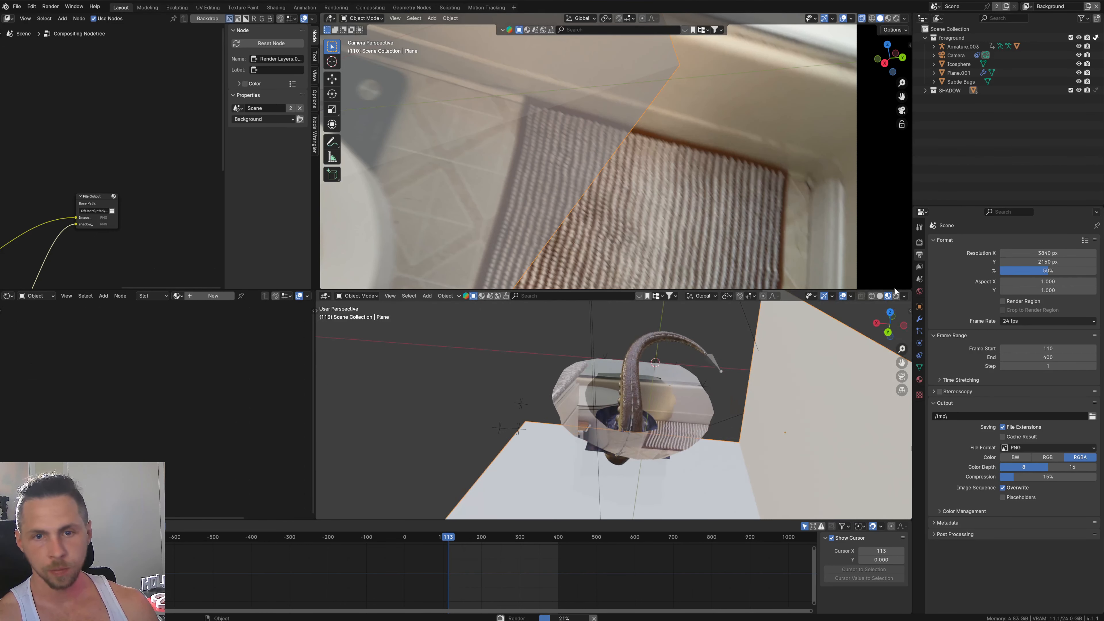
left_click(881, 296)
mouse_move(664, 438)
middle_mouse_down()
mouse_move(699, 409)
mouse_move(745, 421)
mouse_move(625, 393)
mouse_move(628, 404)
mouse_move(608, 420)
middle_mouse_up()
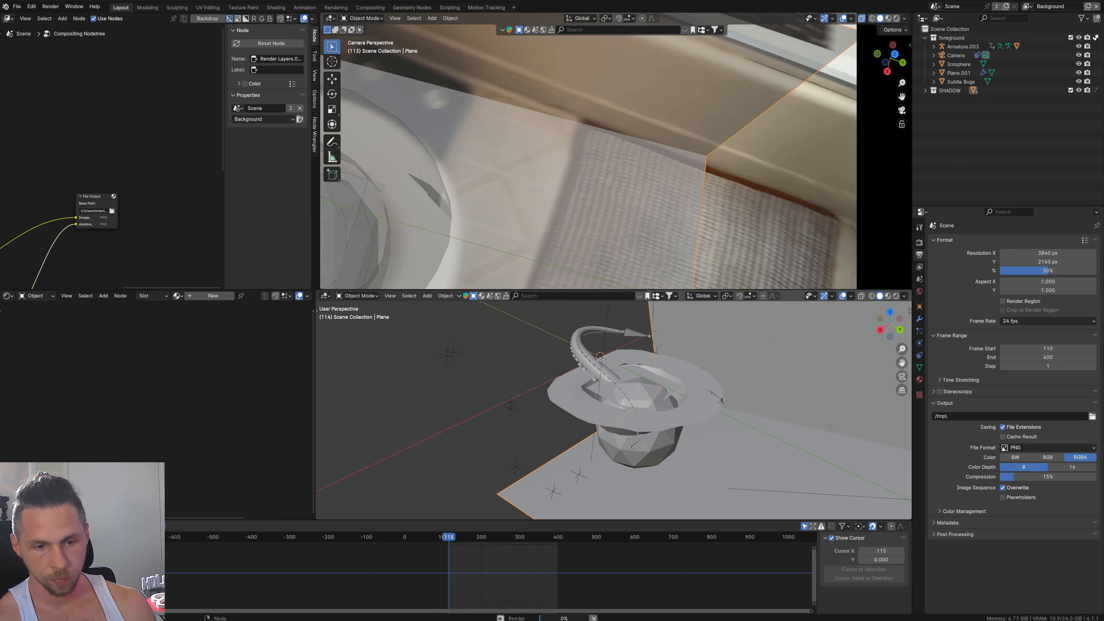
Step: Switch to After Effects and delete the 3D Camera Tracker effect from the IMG_6229.MOV layer that starts at 0:00:04:07
left_click(560, 585)
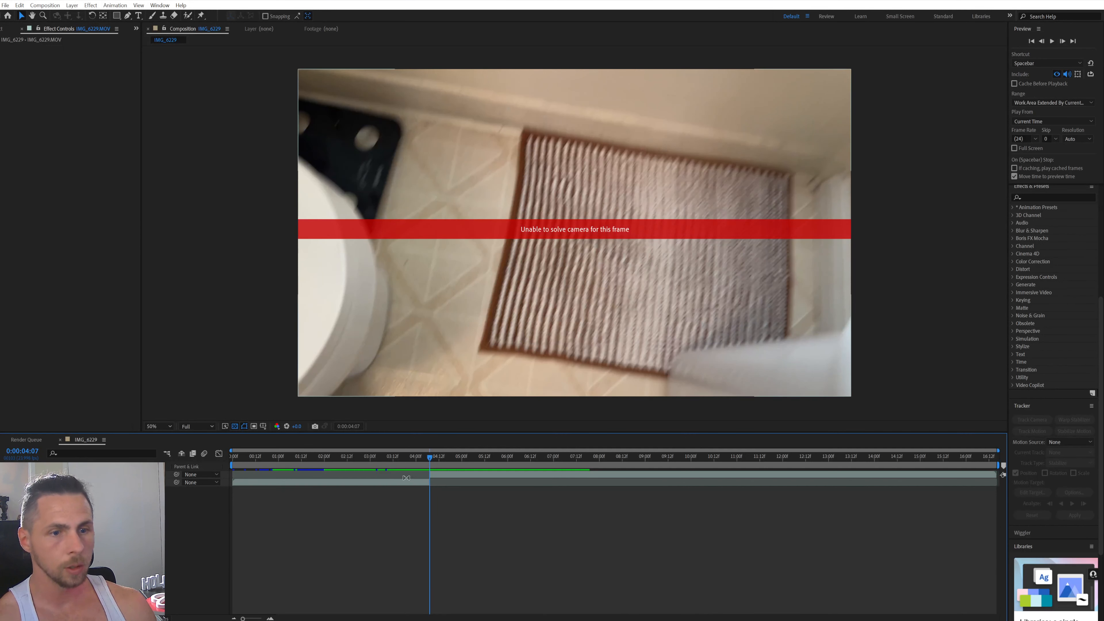
left_click(470, 476)
left_click(26, 47)
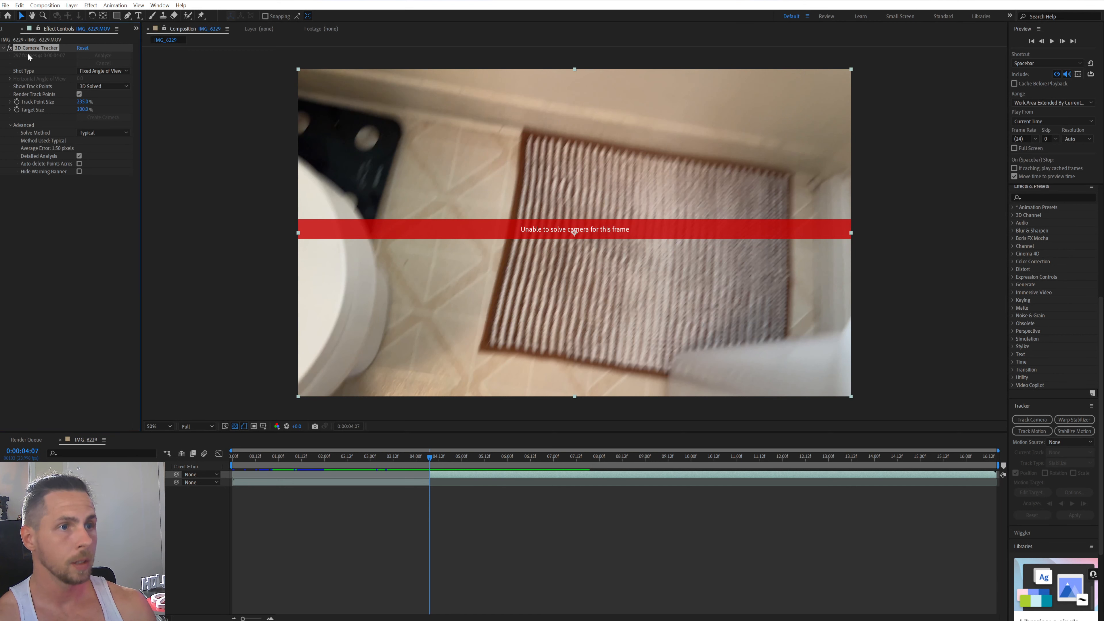
key("Delete")
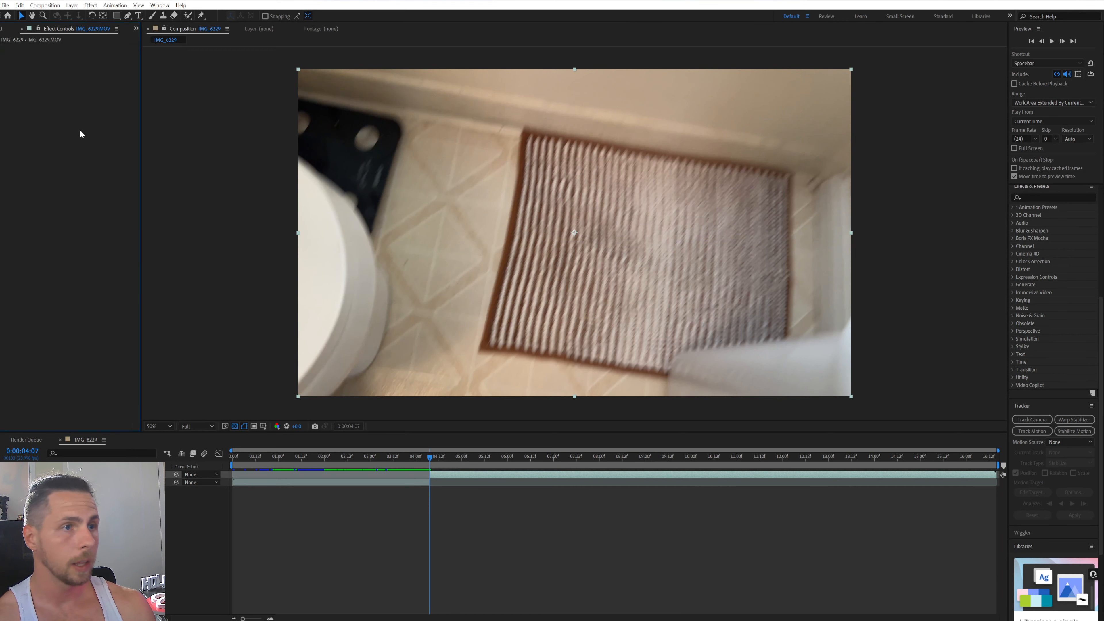
Step: Import Image_0116.png and shadow_0116.png as footage stills from the tentacle toilette render folder
left_click(13, 29)
double_click(55, 244)
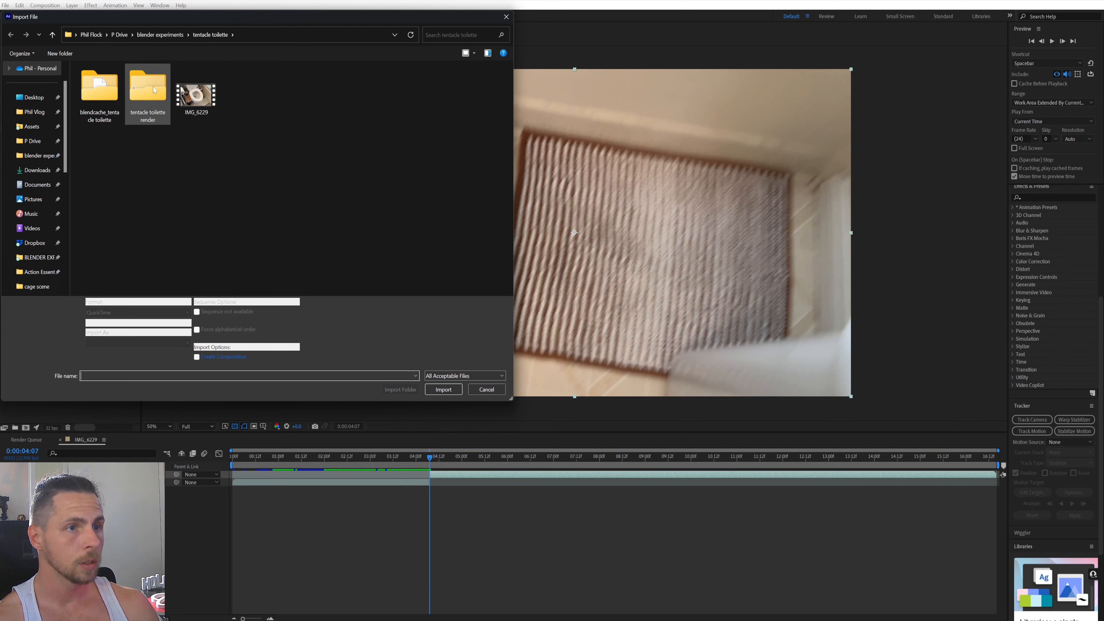
double_click(152, 95)
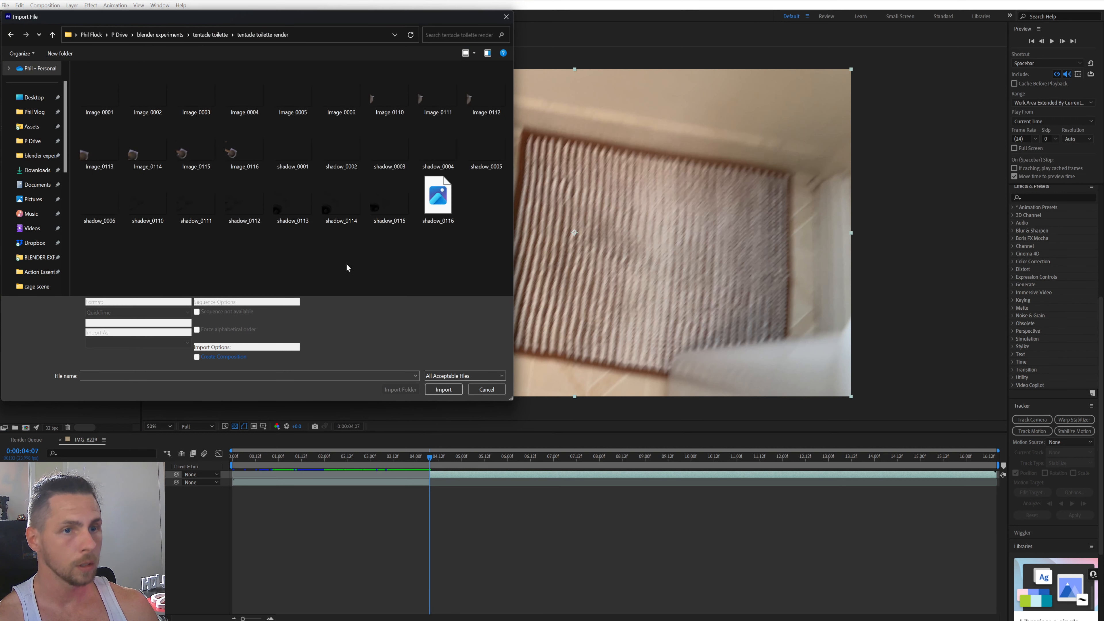
left_click(423, 218)
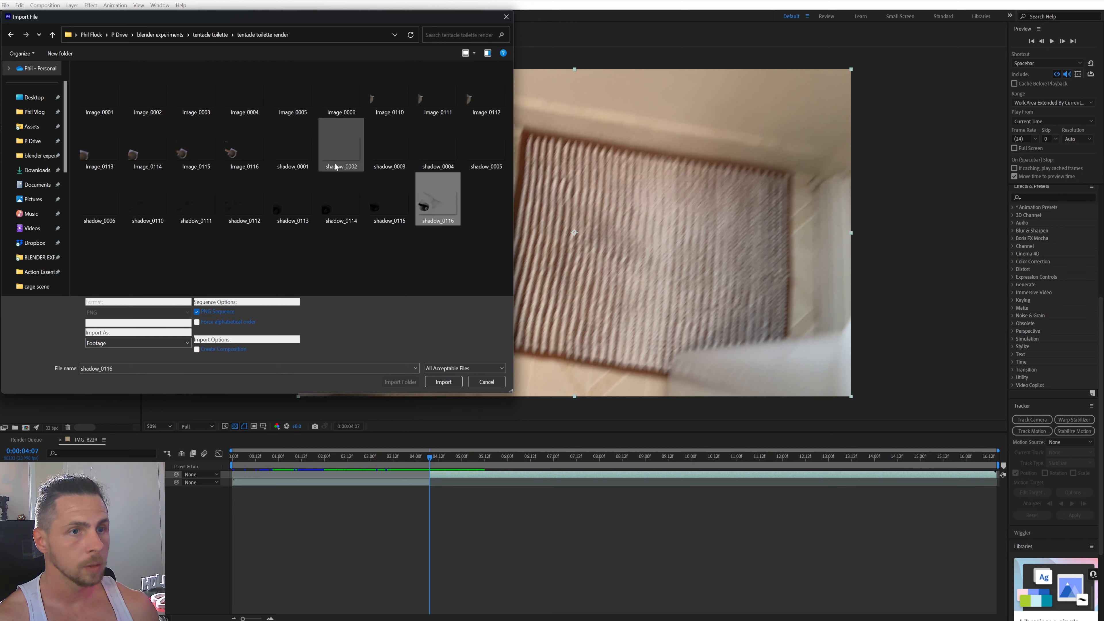
left_click(249, 159, "ctrl")
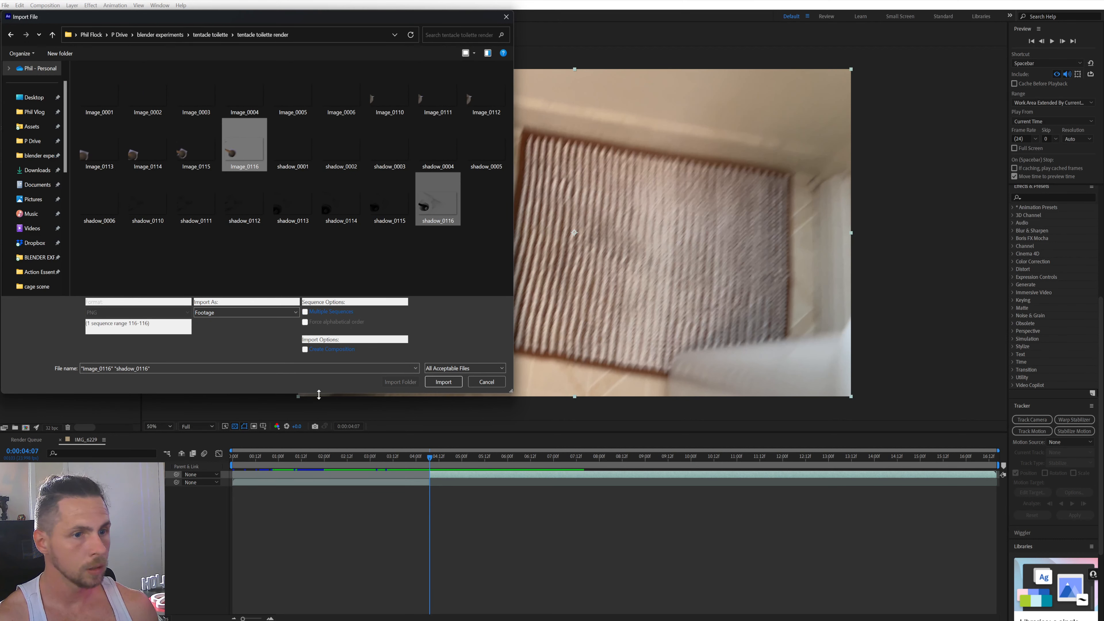
left_click(443, 382)
left_click(48, 146)
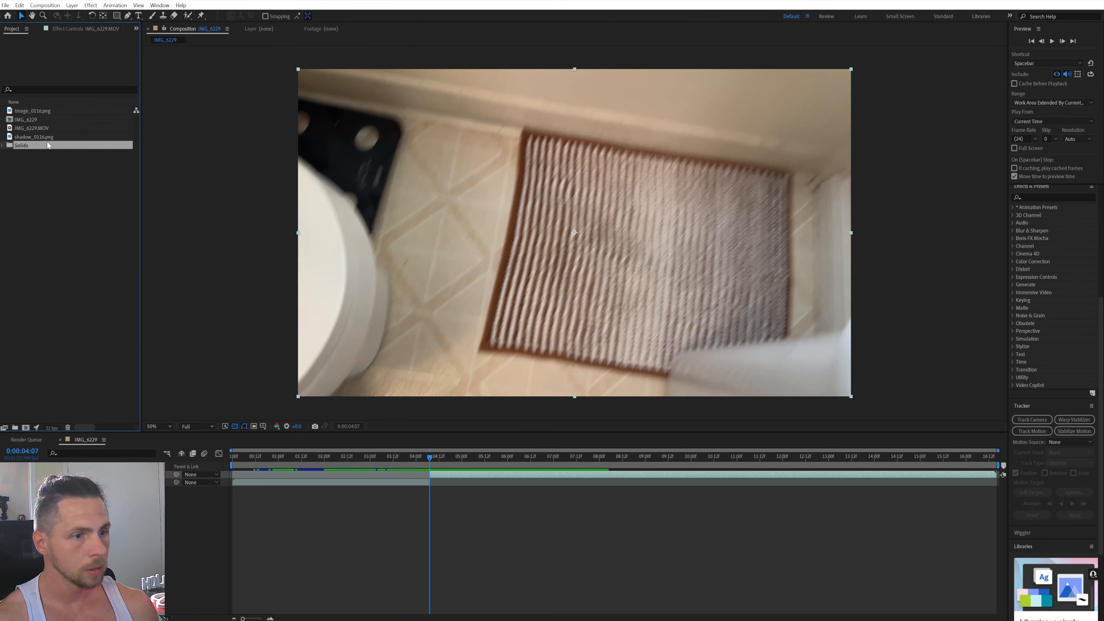
left_click_drag(48, 146, 327, 470)
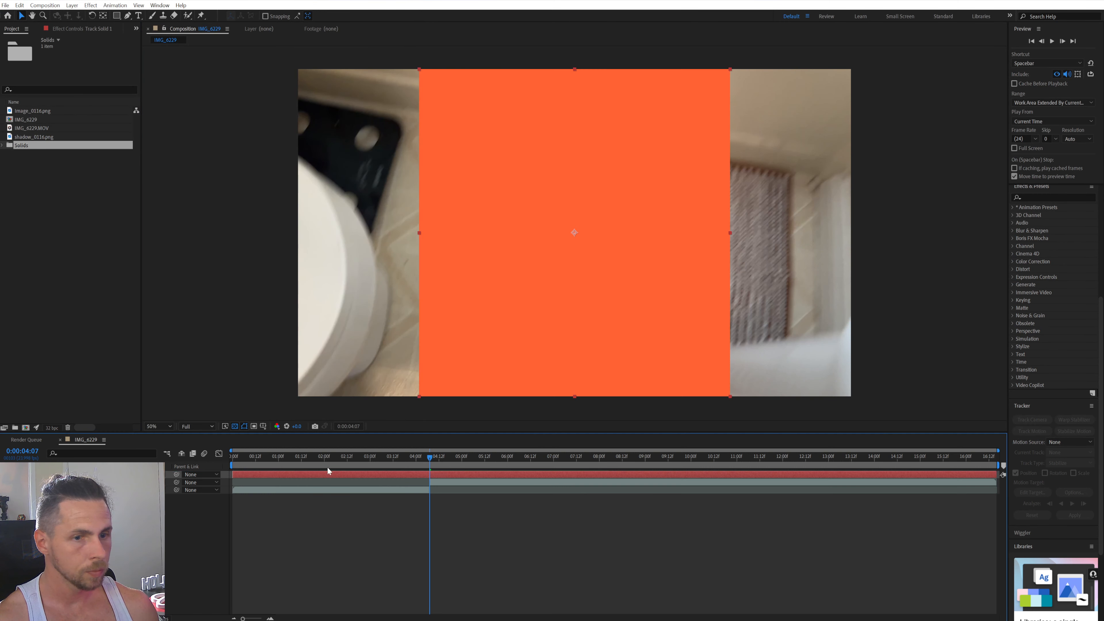
key("ctrl+z")
left_click(59, 237)
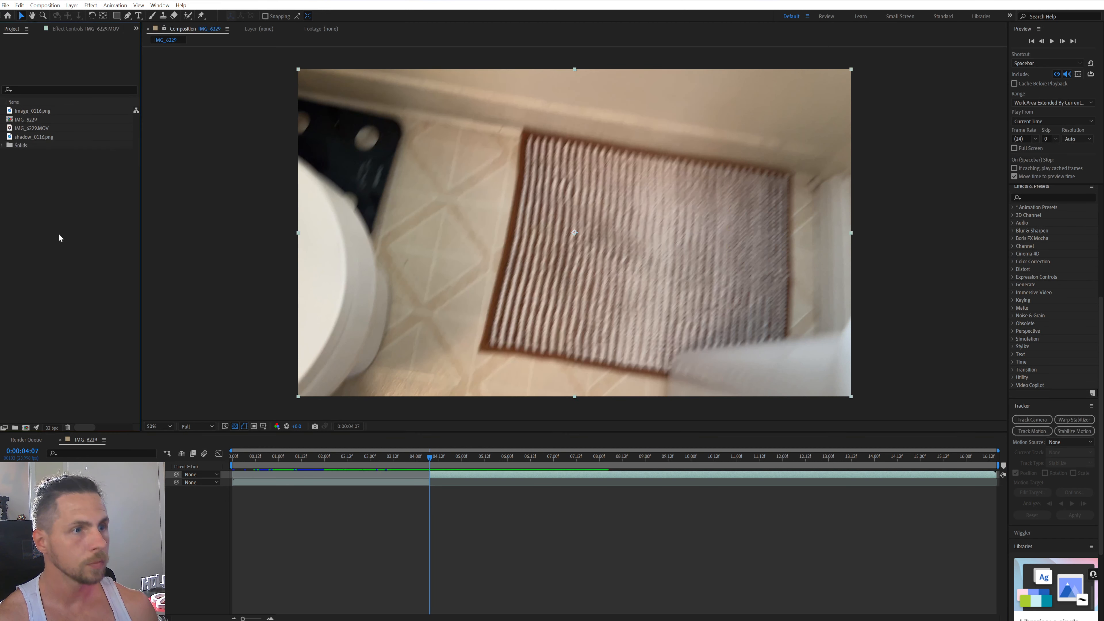
Step: Add shadow_0116.png above the footage, start it at 0:00:04:20, and scale it to fill the frame
left_click(33, 139)
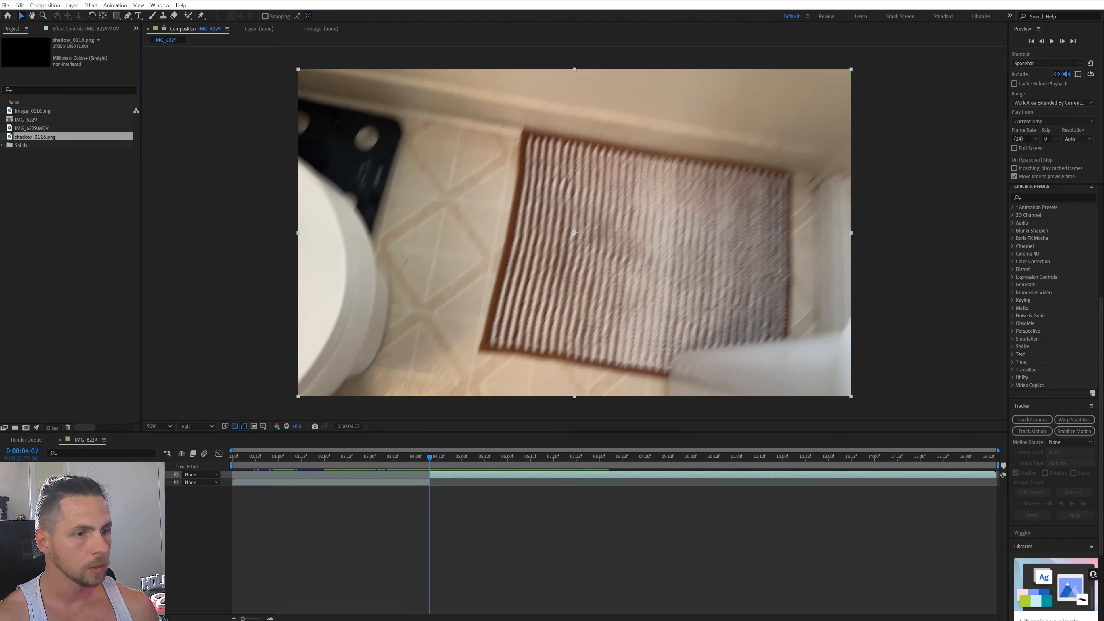
left_click_drag(50, 137, 206, 471)
left_click_drag(297, 474, 493, 479)
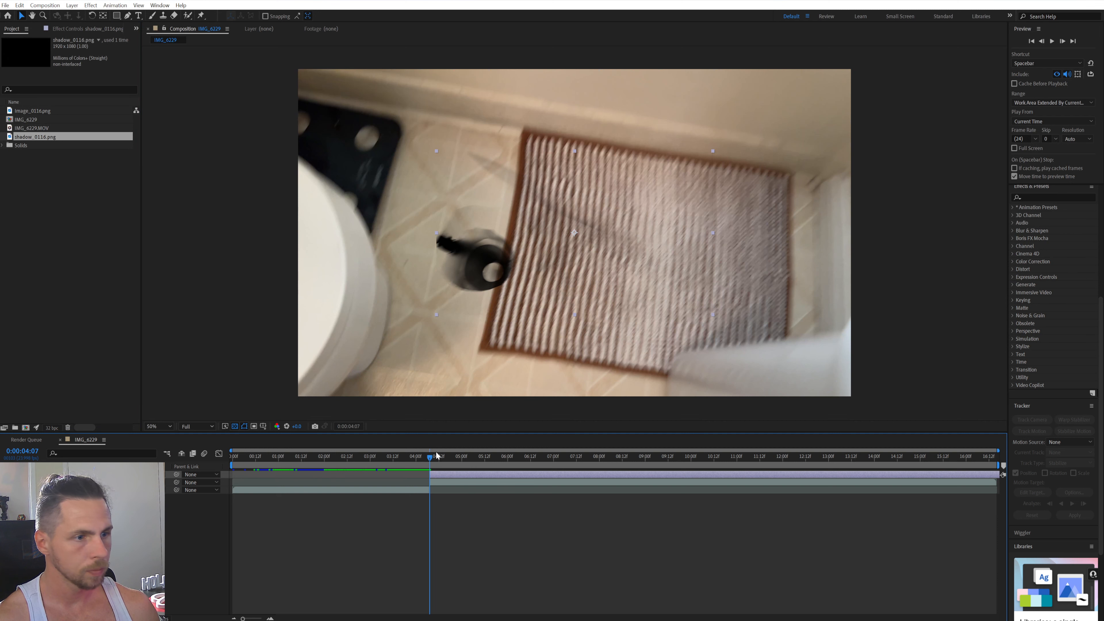
left_click_drag(436, 451, 481, 476)
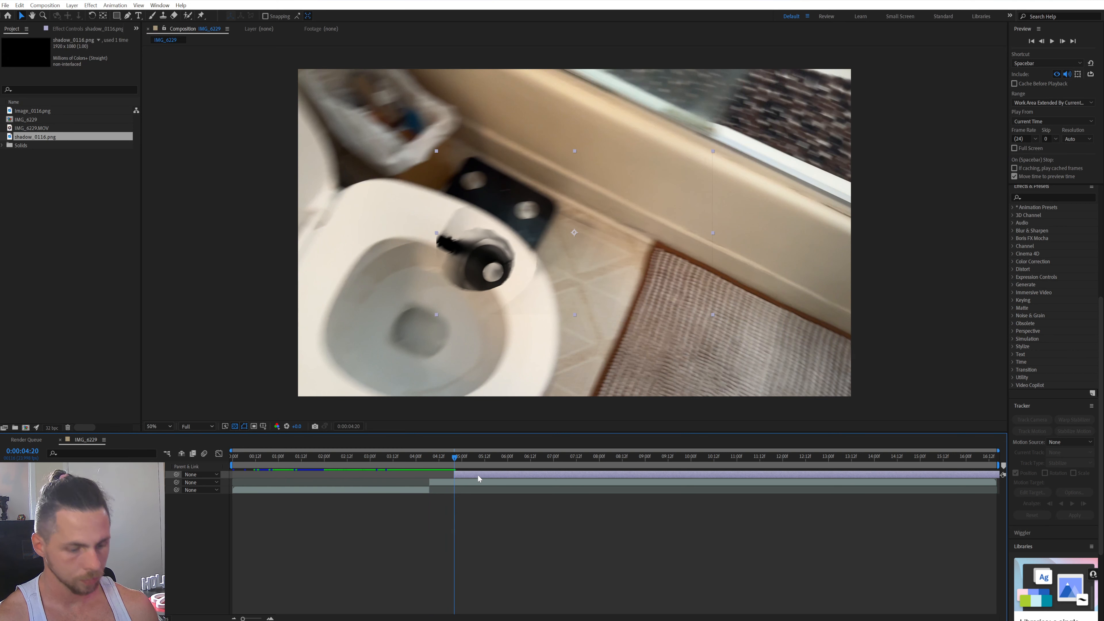
key("s")
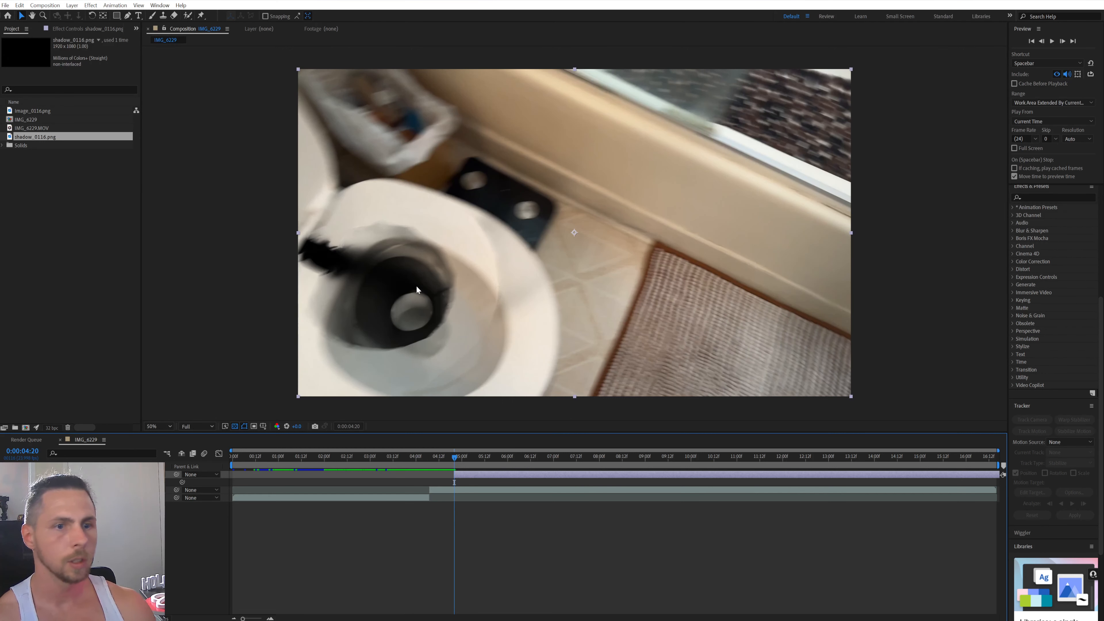
Step: Add Image_0116.png above the shadow layer starting at 0:00:04:20 and scale it to fill the frame
left_click(34, 112)
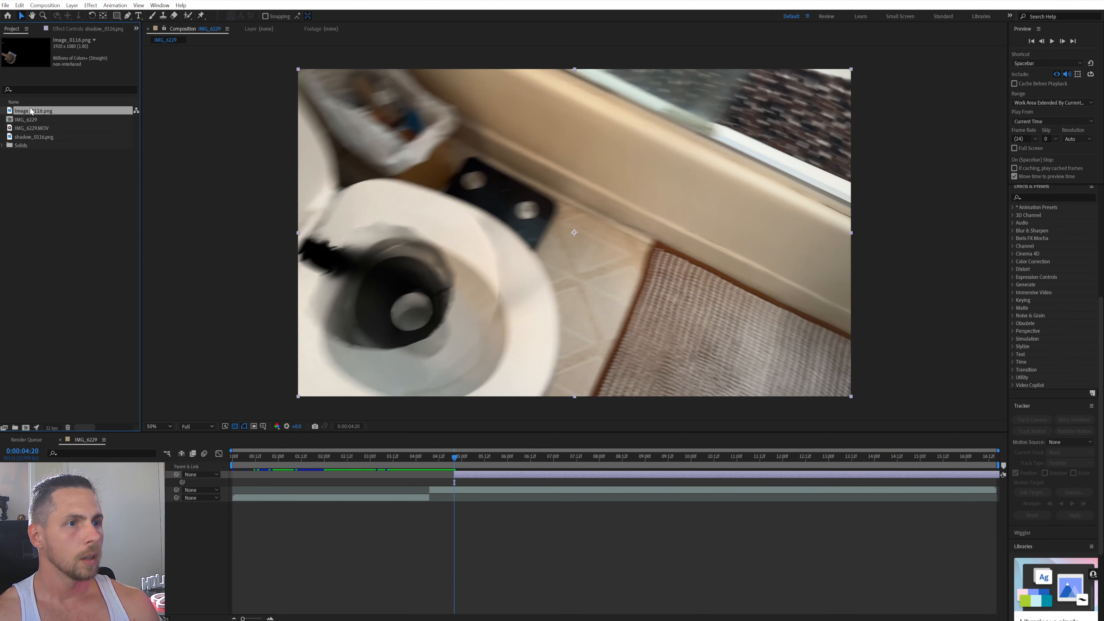
mouse_move(34, 112)
left_mouse_down()
mouse_move(356, 485)
mouse_move(589, 477)
left_mouse_up()
key("s")
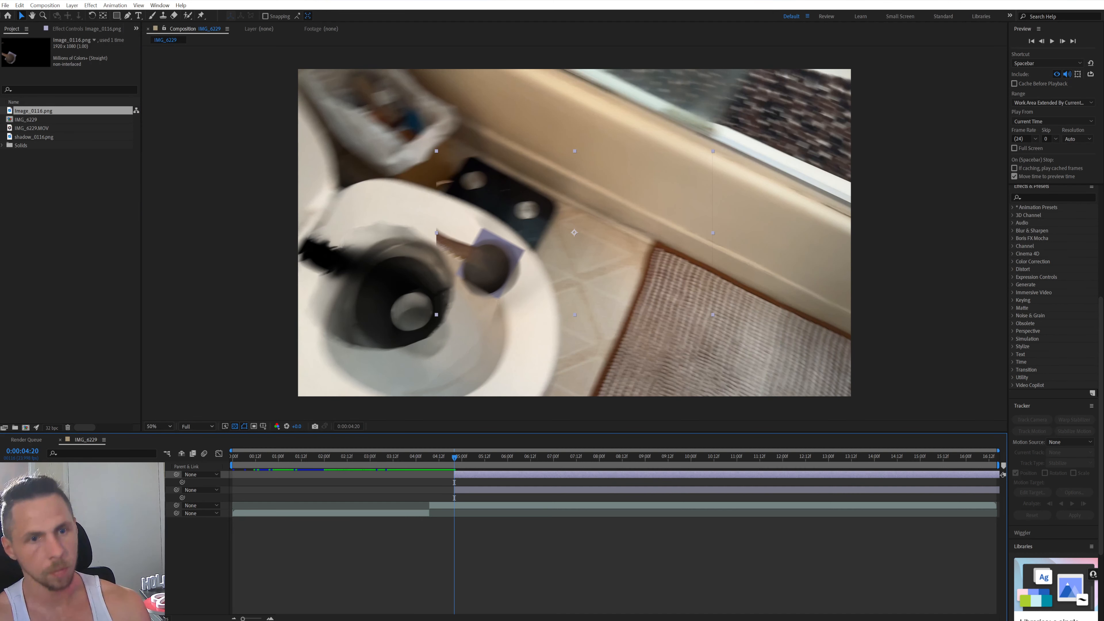
key("Return")
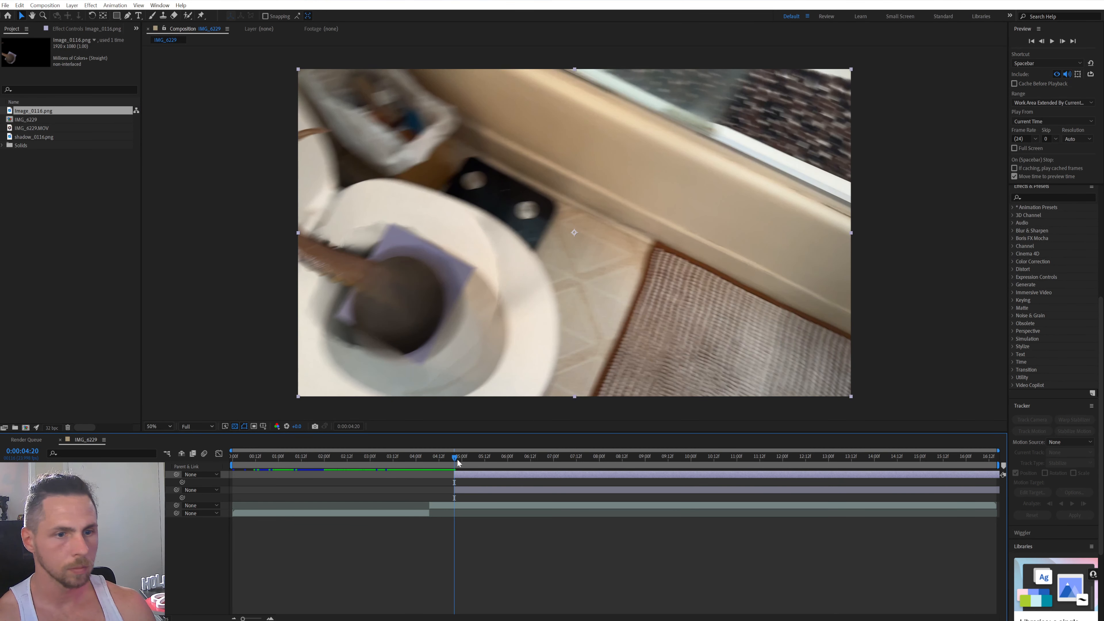
Step: Examine how the tentacle and shadow layers line up with the toilet footage around 0:00:04:20
left_click_drag(457, 459, 455, 457)
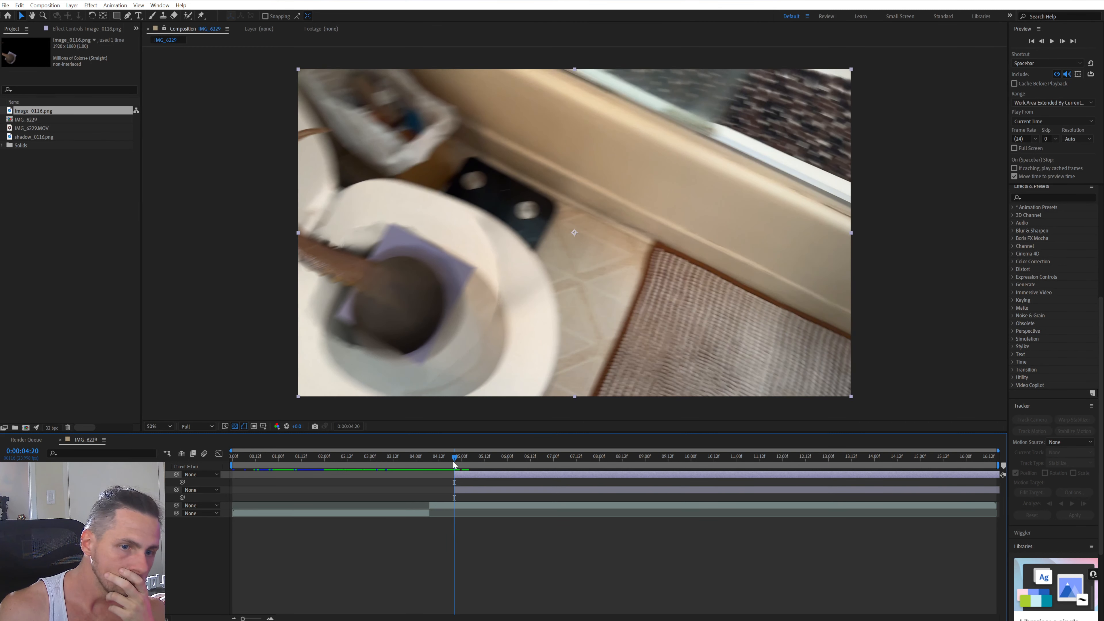
mouse_move(453, 461)
left_mouse_down()
mouse_move(470, 468)
mouse_move(452, 457)
left_mouse_up()
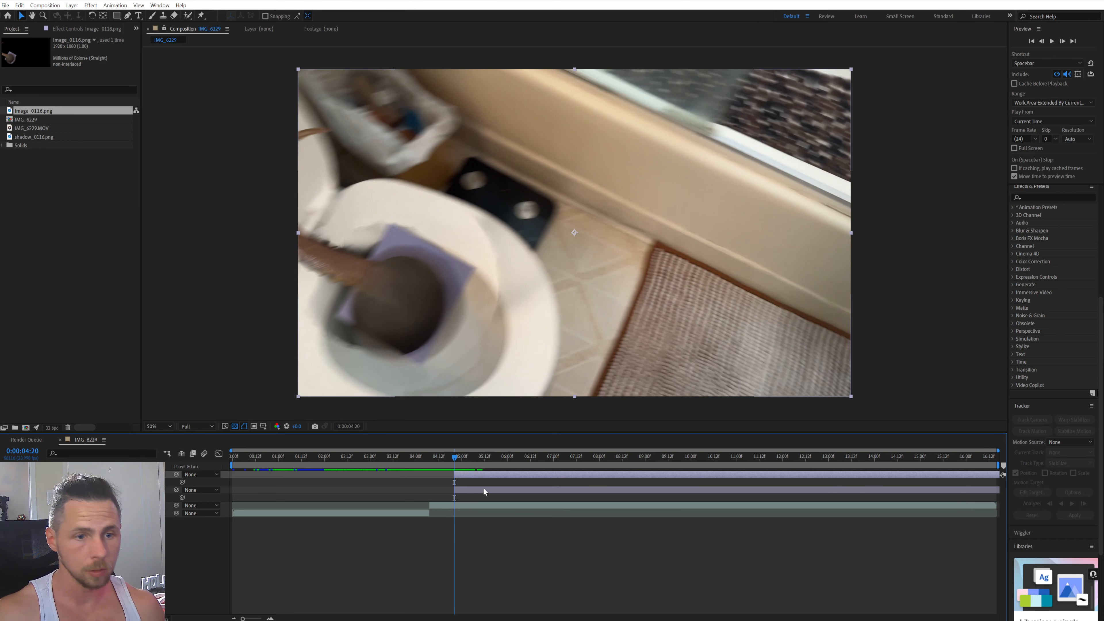
left_click_drag(432, 308, 445, 334)
key("ctrl+z")
mouse_move(464, 458)
left_mouse_down()
mouse_move(498, 460)
mouse_move(453, 454)
left_mouse_up()
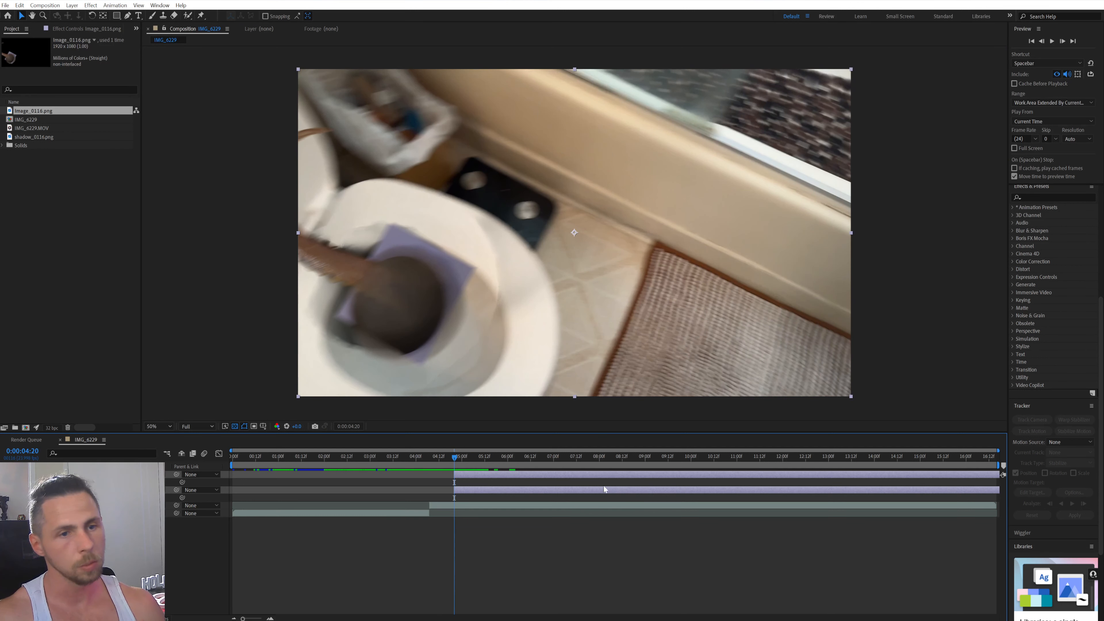
left_click(131, 531)
left_click(131, 490)
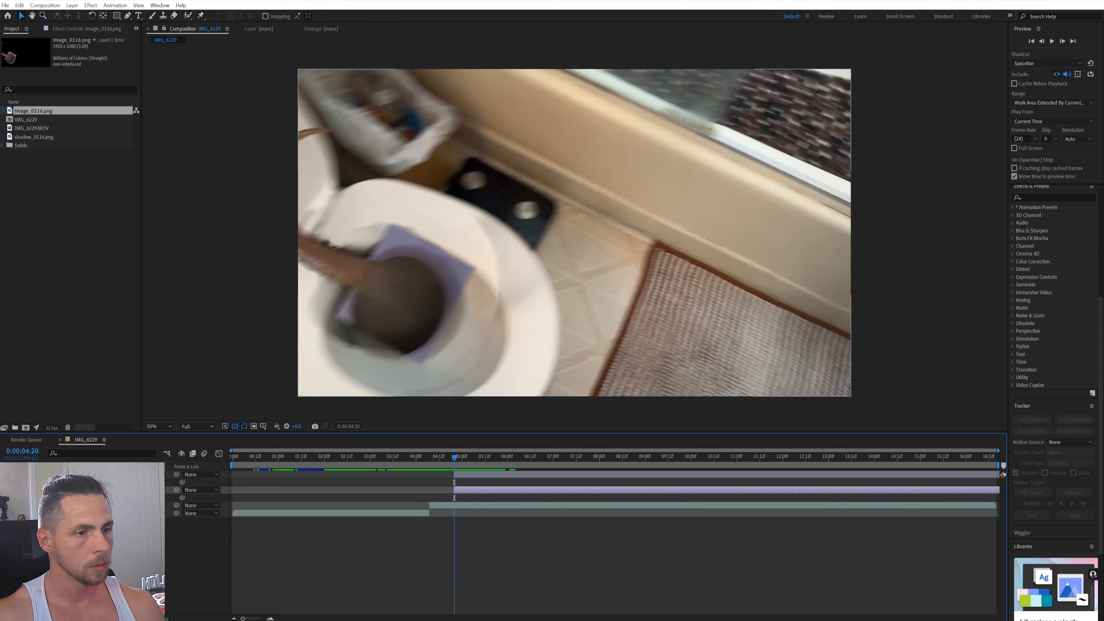
mouse_move(130, 489)
left_mouse_down()
mouse_move(131, 473)
mouse_move(131, 502)
left_mouse_up()
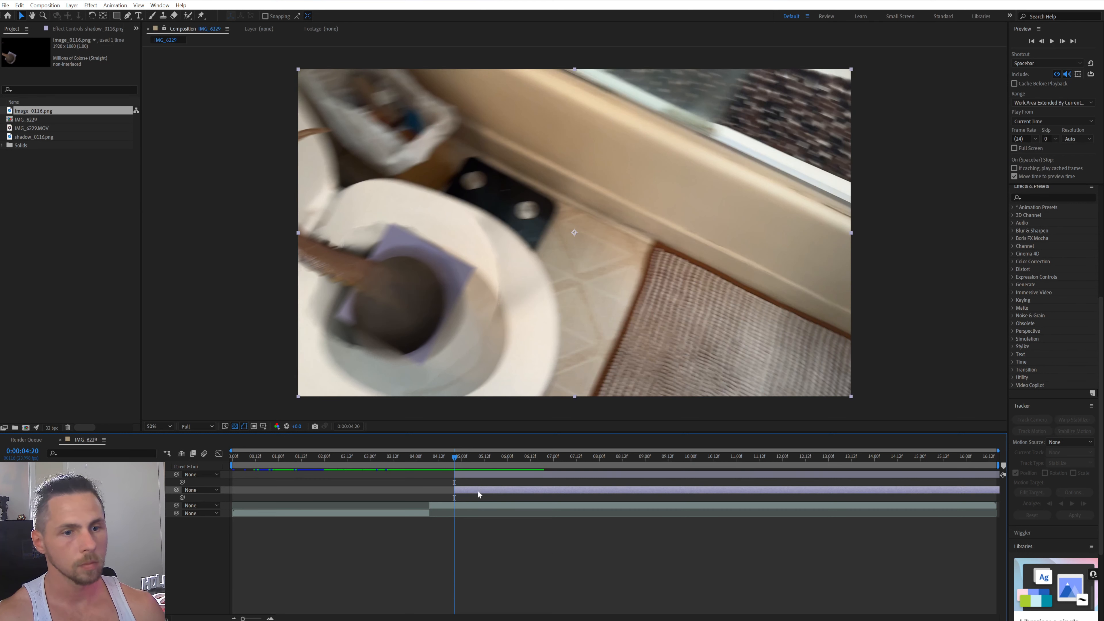
Step: Look through the rendered frames in the tentacle toilette render folder, then check Blender's C:\tmp output folder
double_click(56, 258)
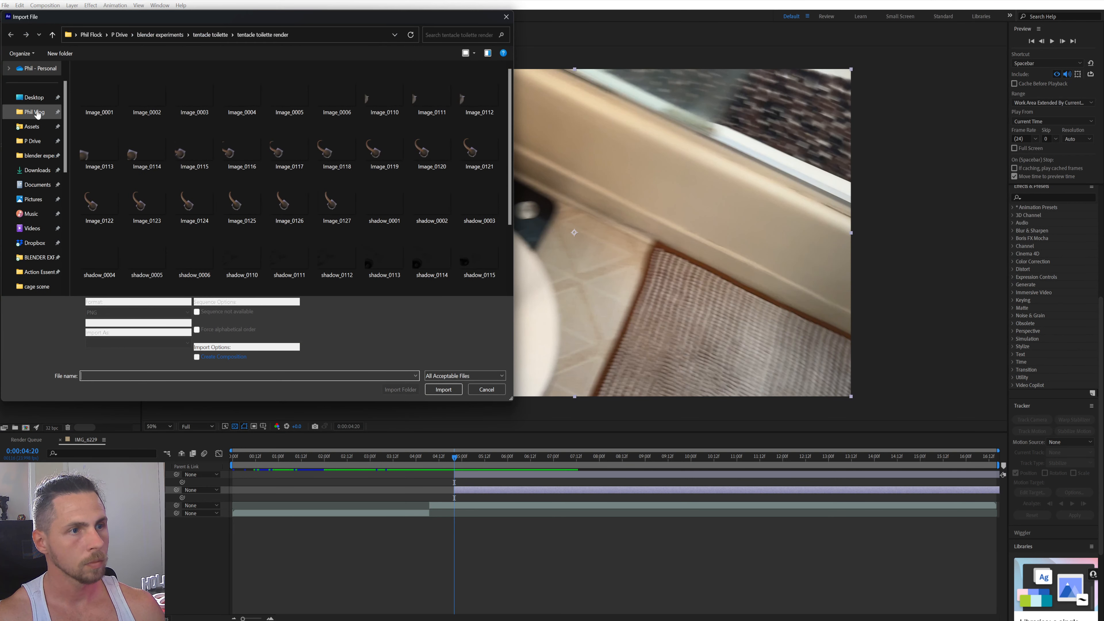
scroll(36, 200, "up", 2)
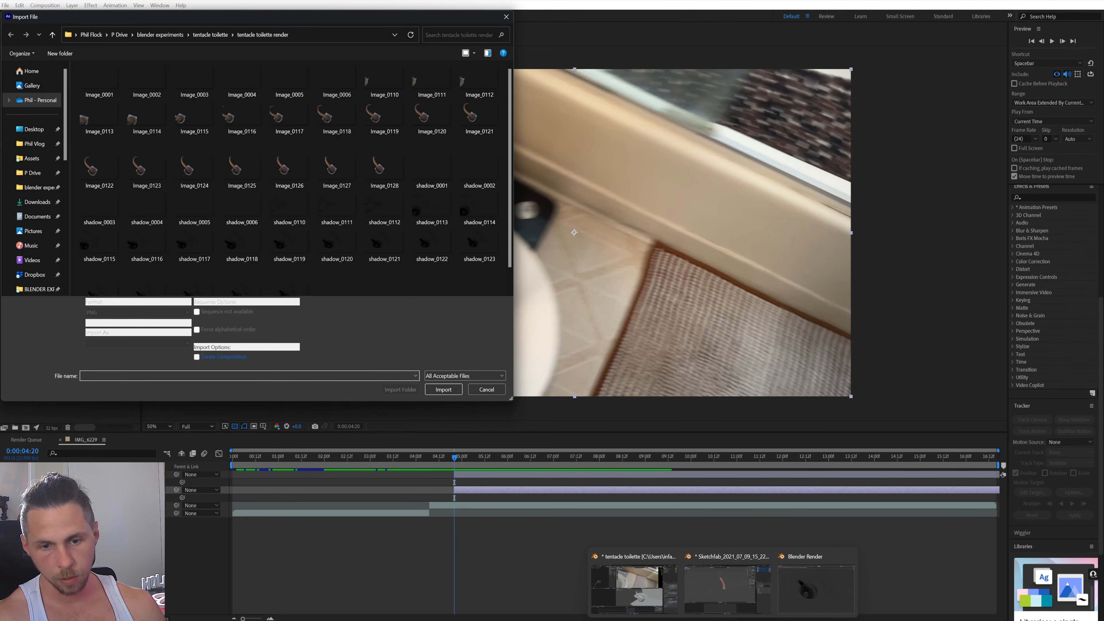
left_click(652, 600)
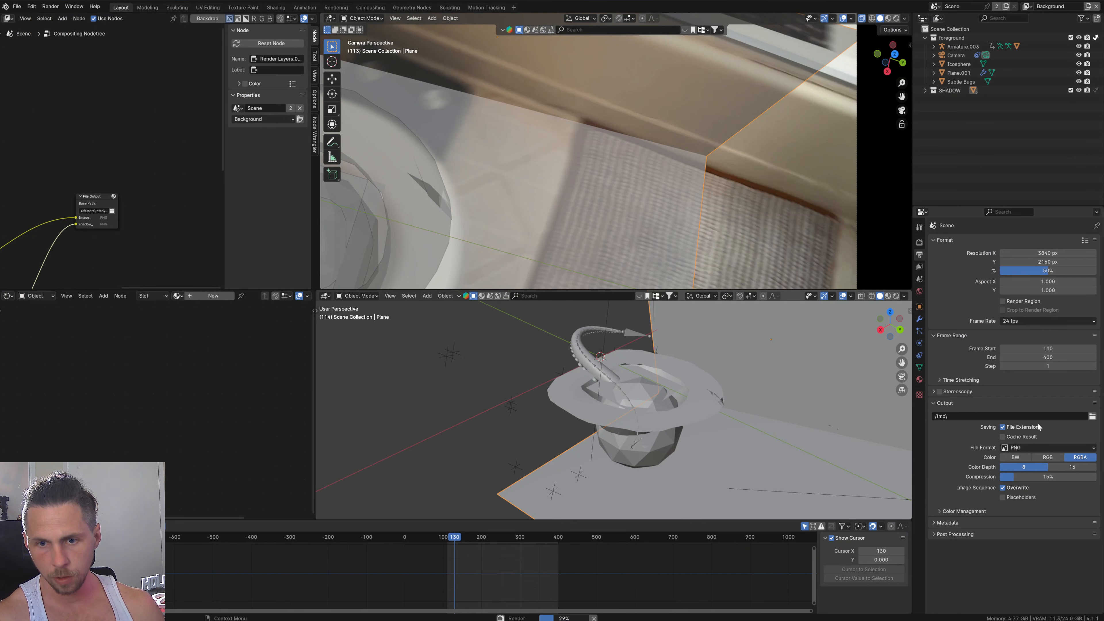
left_click(1093, 416)
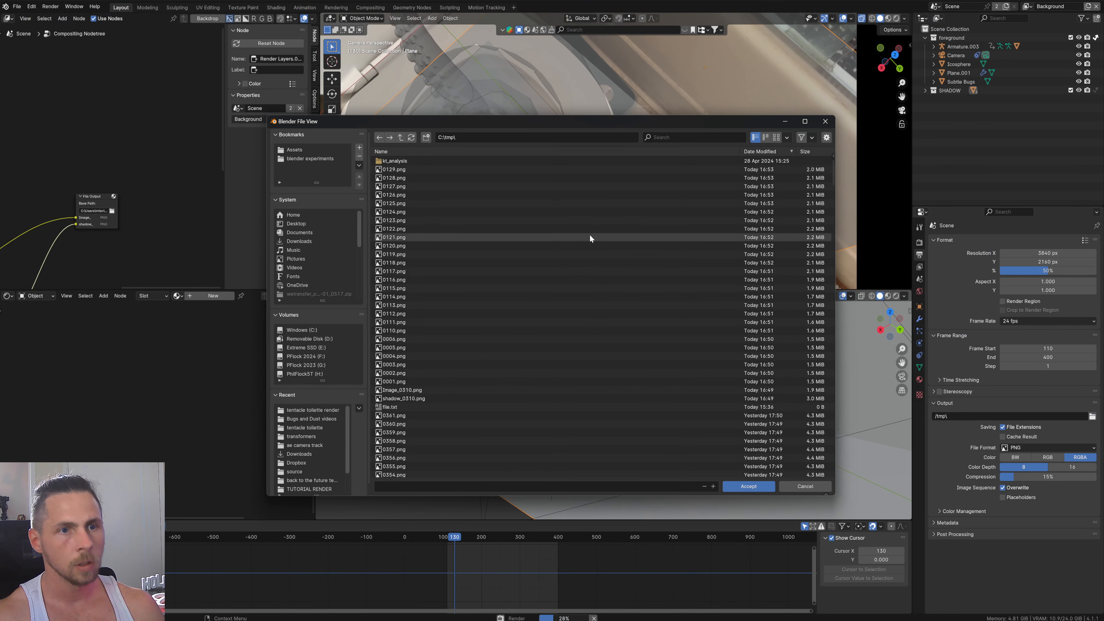
left_click(805, 486)
Step: Open the C:\tmp folder in File Explorer and browse its rendered PNG frames to find a tentacle frame
mouse_move(515, 619)
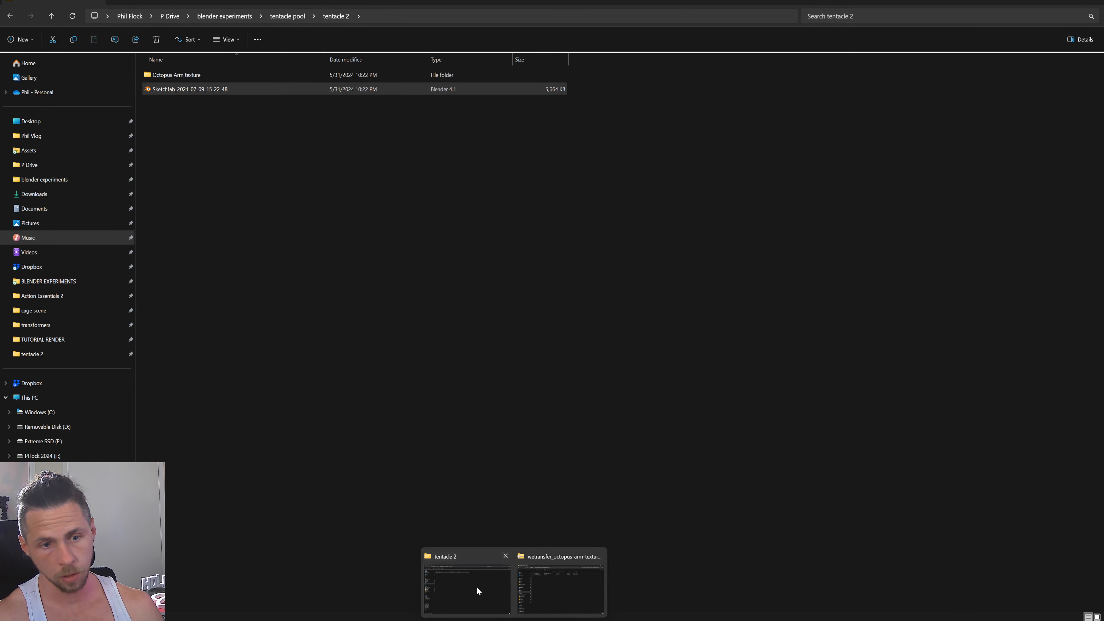
left_click(476, 587)
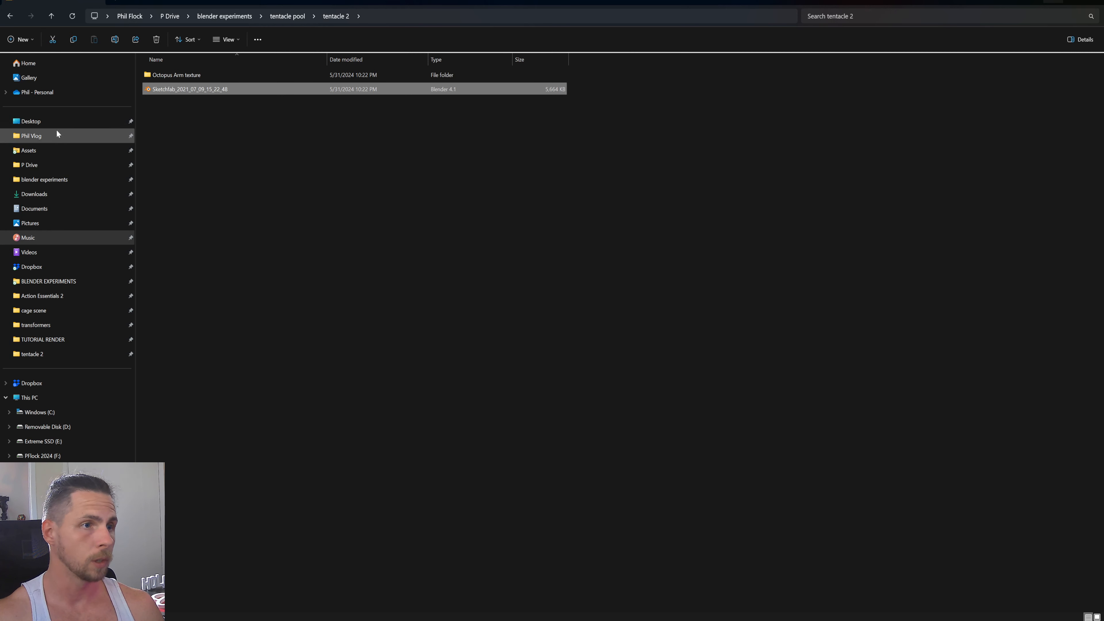
left_click(39, 396)
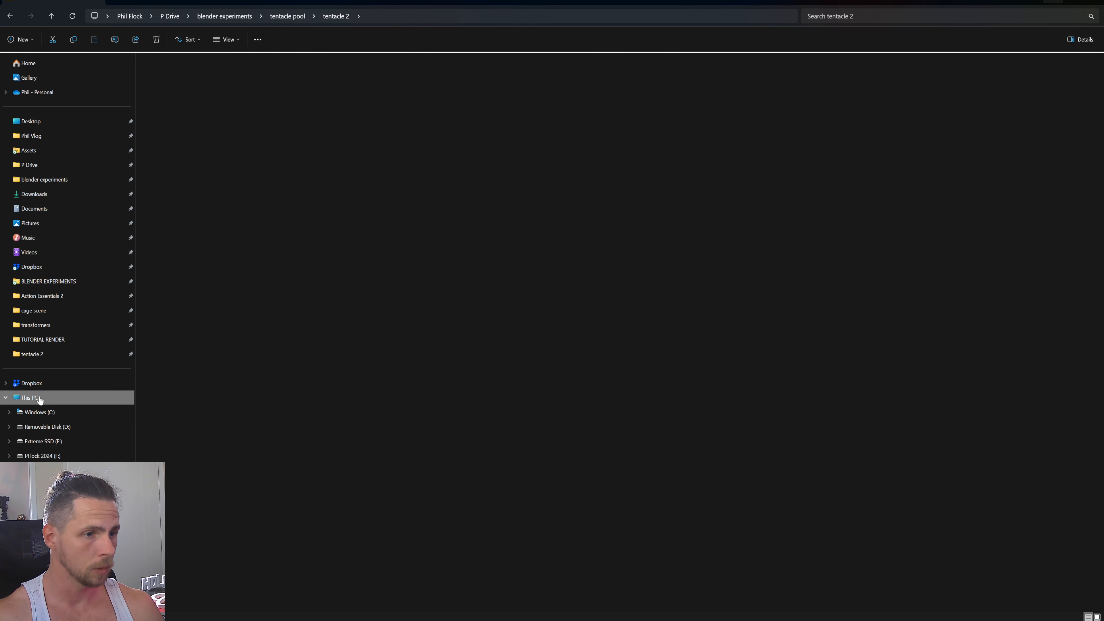
double_click(197, 80)
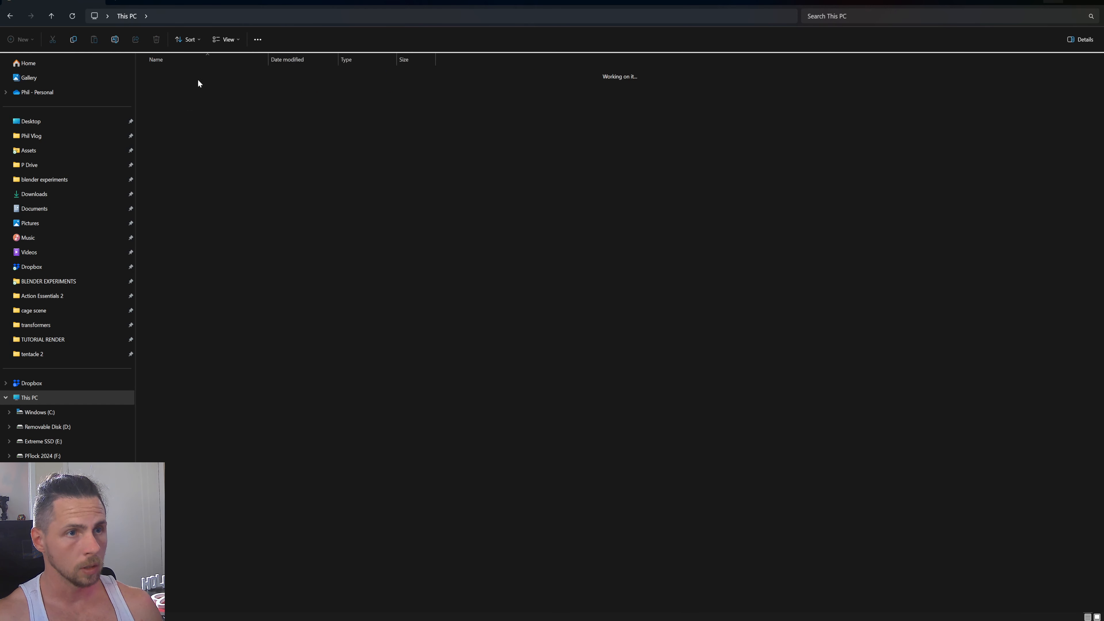
double_click(157, 147)
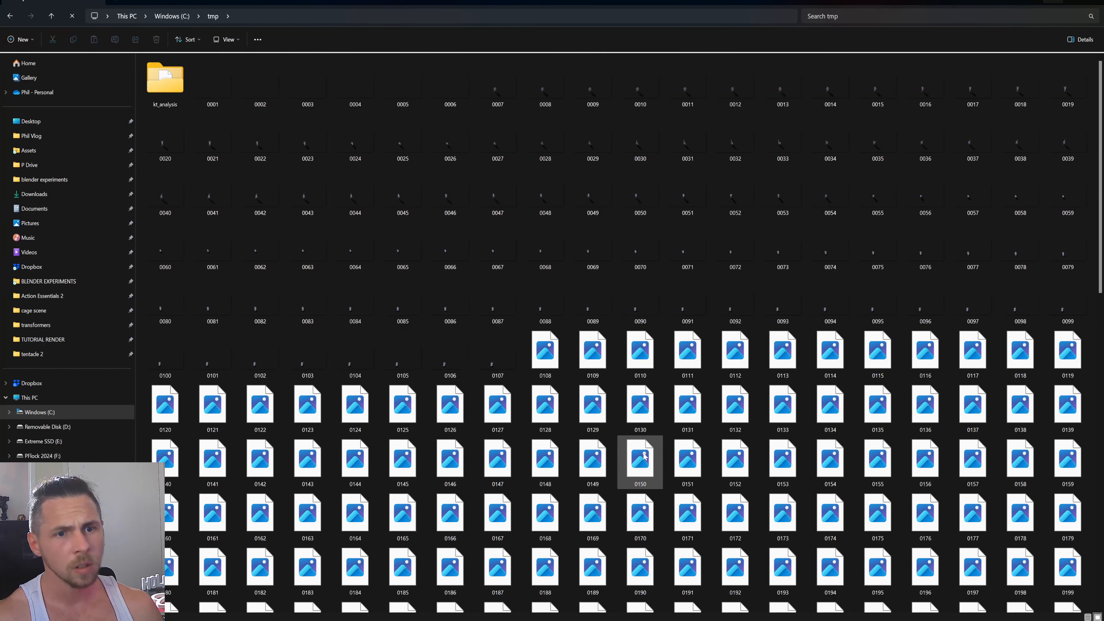
scroll(634, 305, "down", 10)
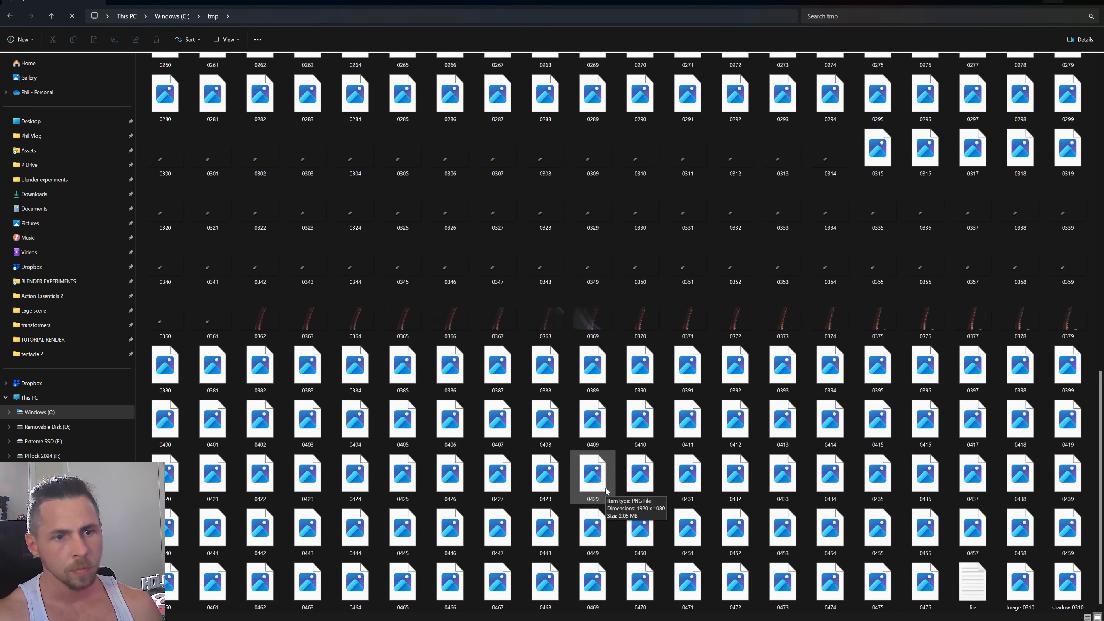
scroll(604, 424, "up", 10)
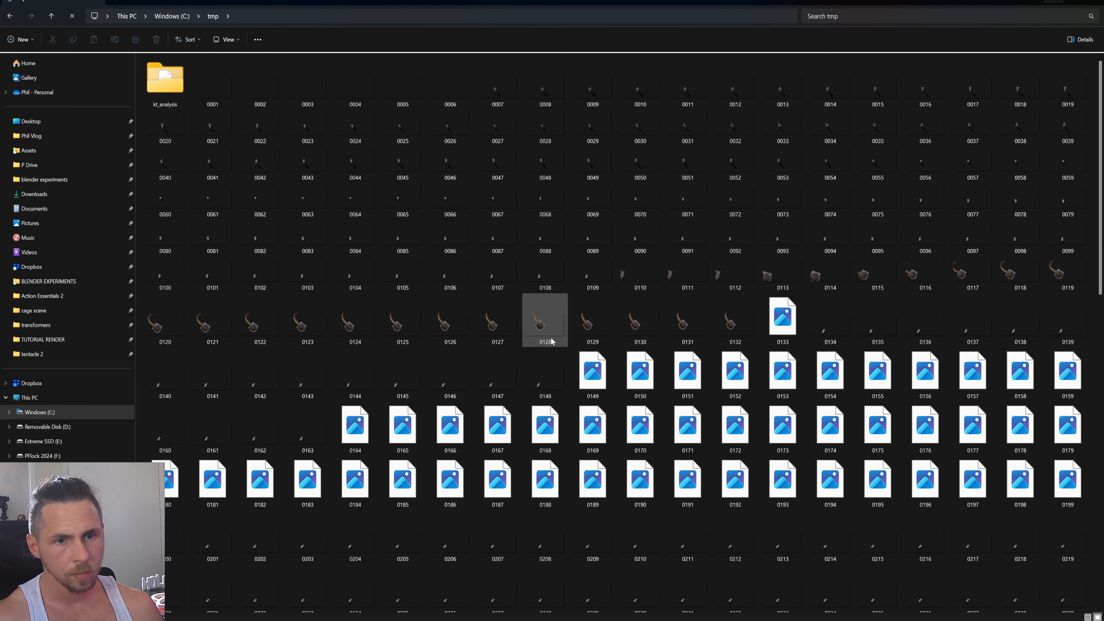
Step: Abandon the open file import and add 0128.png from the tmp folder as the uppermost layer of the After Effects IMG_6229 composition
left_click_drag(545, 330, 528, 481)
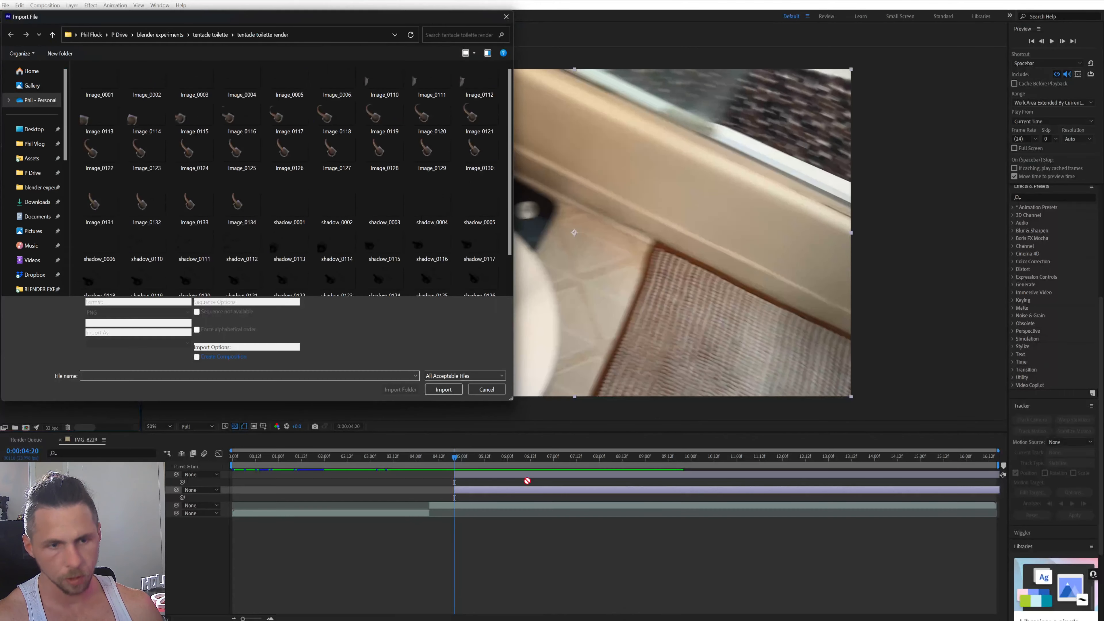
left_click_drag(534, 570, 532, 566)
left_click(490, 392)
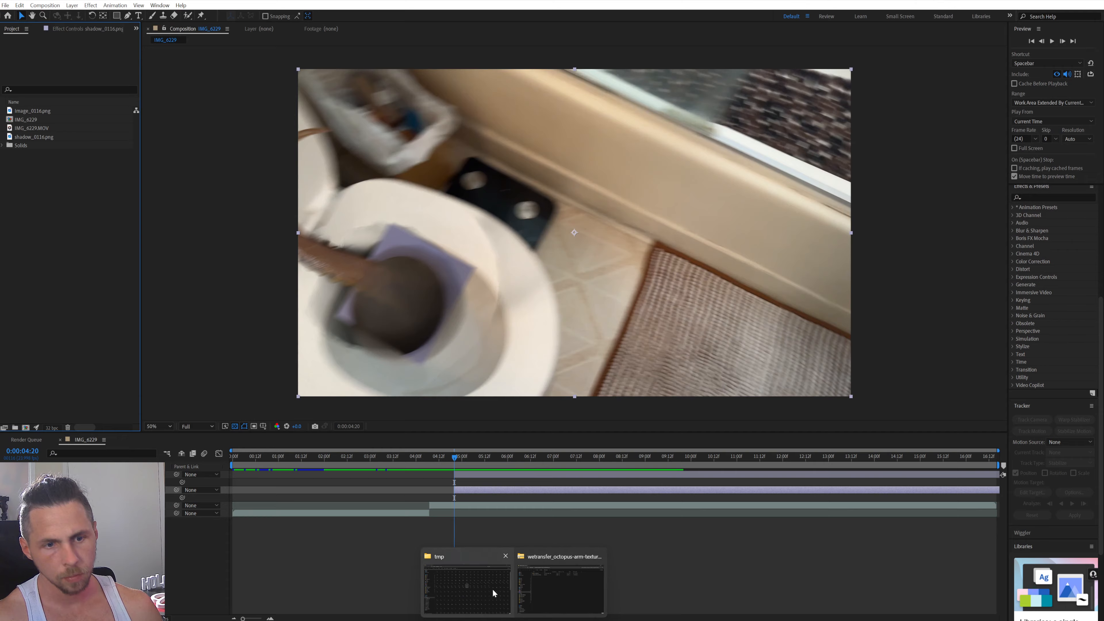
left_click(493, 593)
left_click_drag(554, 265, 468, 491)
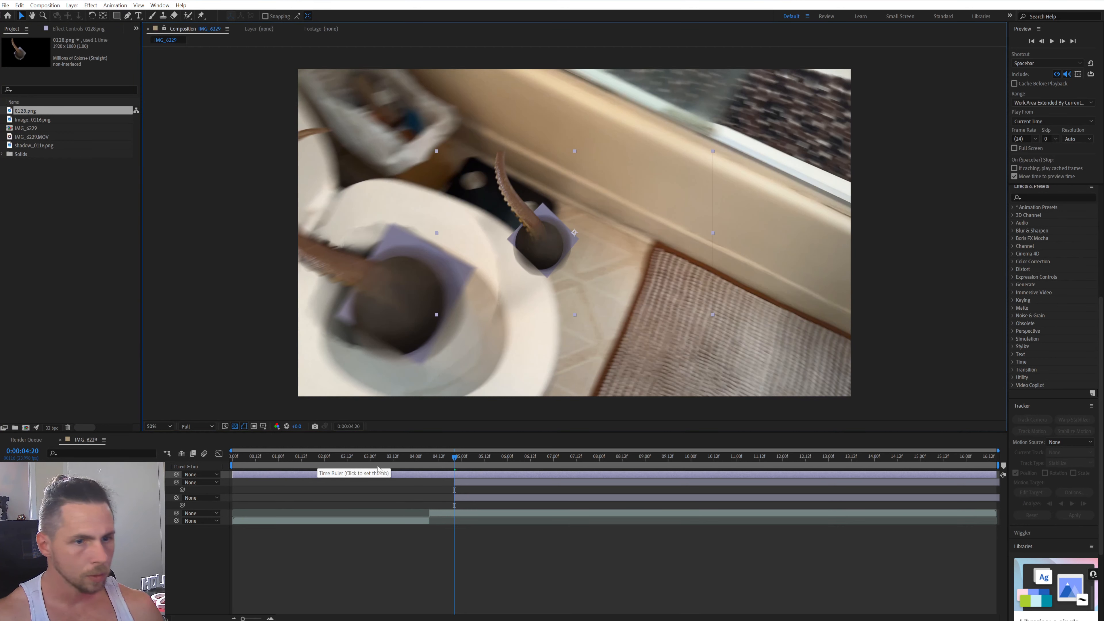
Step: Start the 0128.png layer at 0:00:05:08 and scale it to 200% so it fills the frame
left_click(472, 459)
left_click_drag(471, 456, 713, 464)
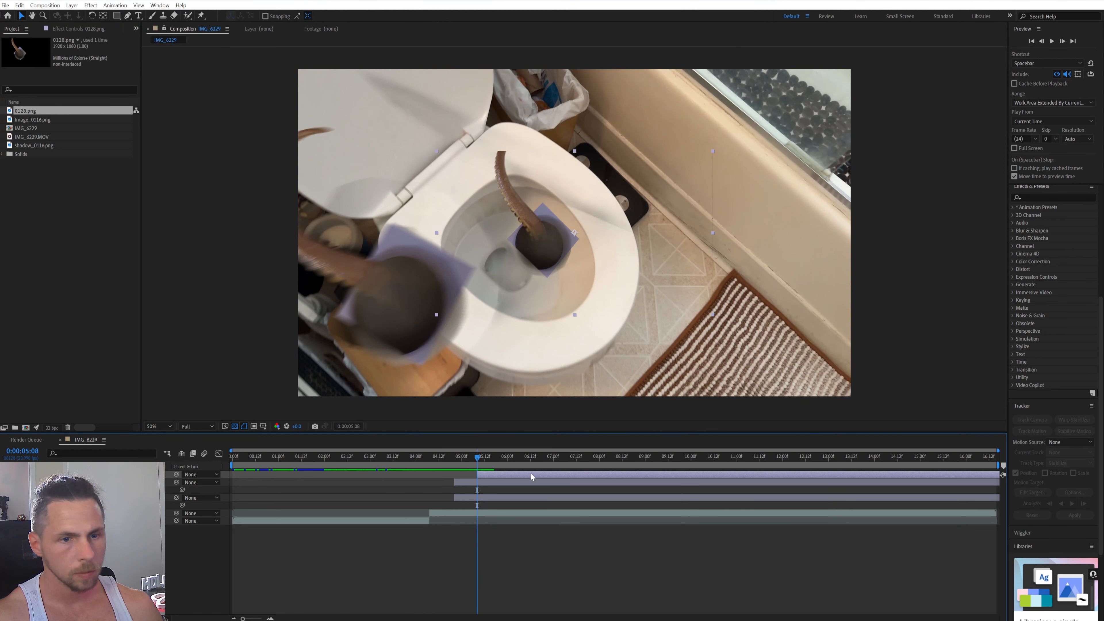
key("s")
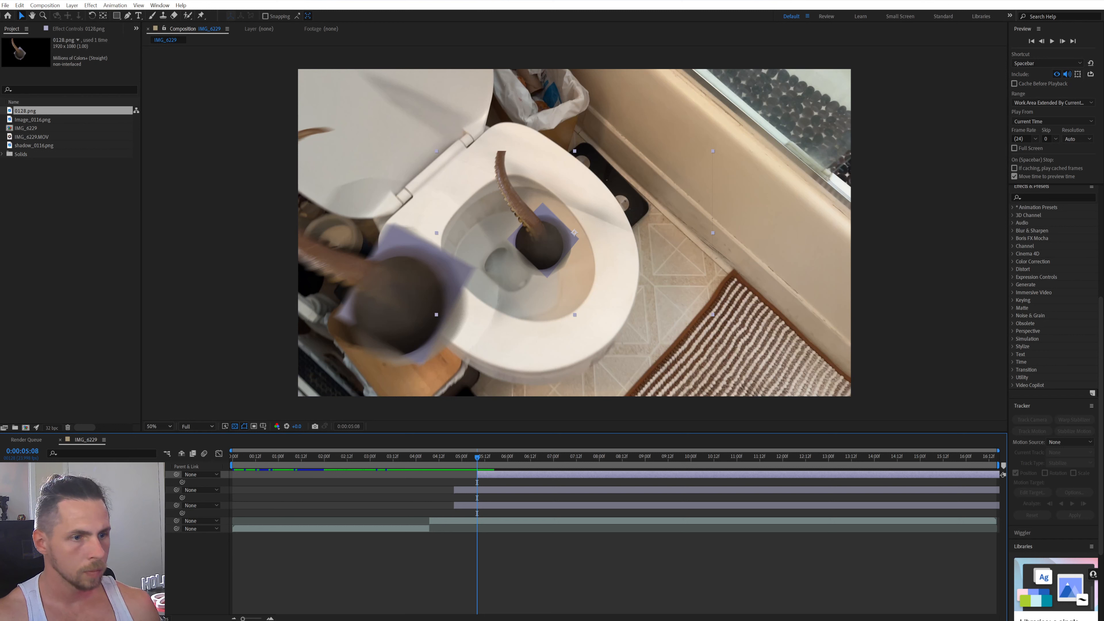
type("200")
key("Return")
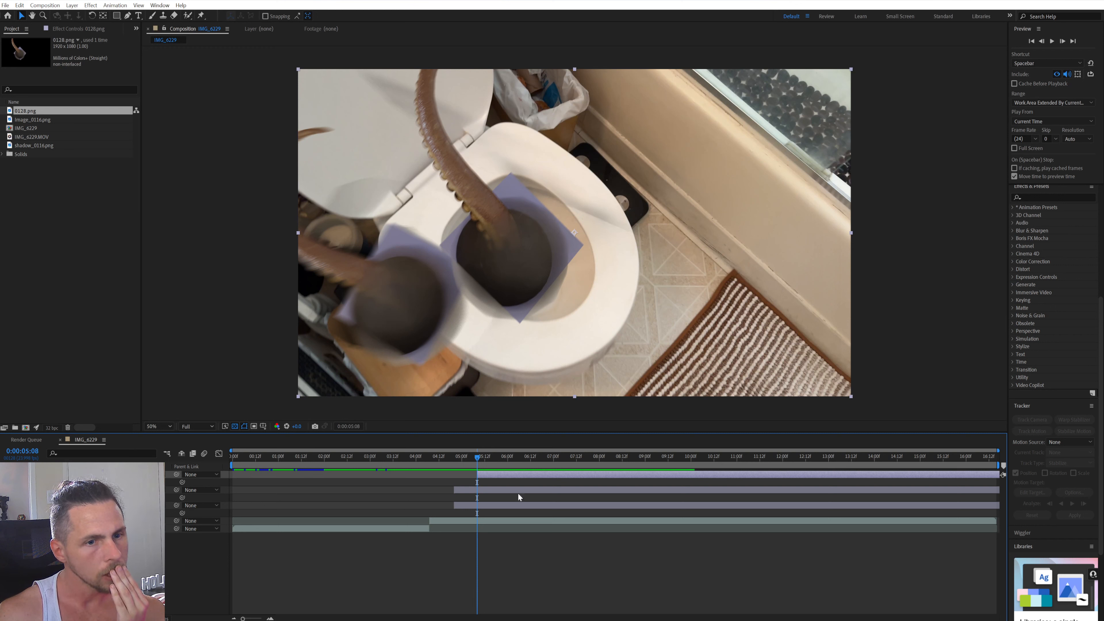
Step: Move the shadow_0116.png layer above the other layers and compare it with the footage around 0:00:04:20
left_click(483, 490)
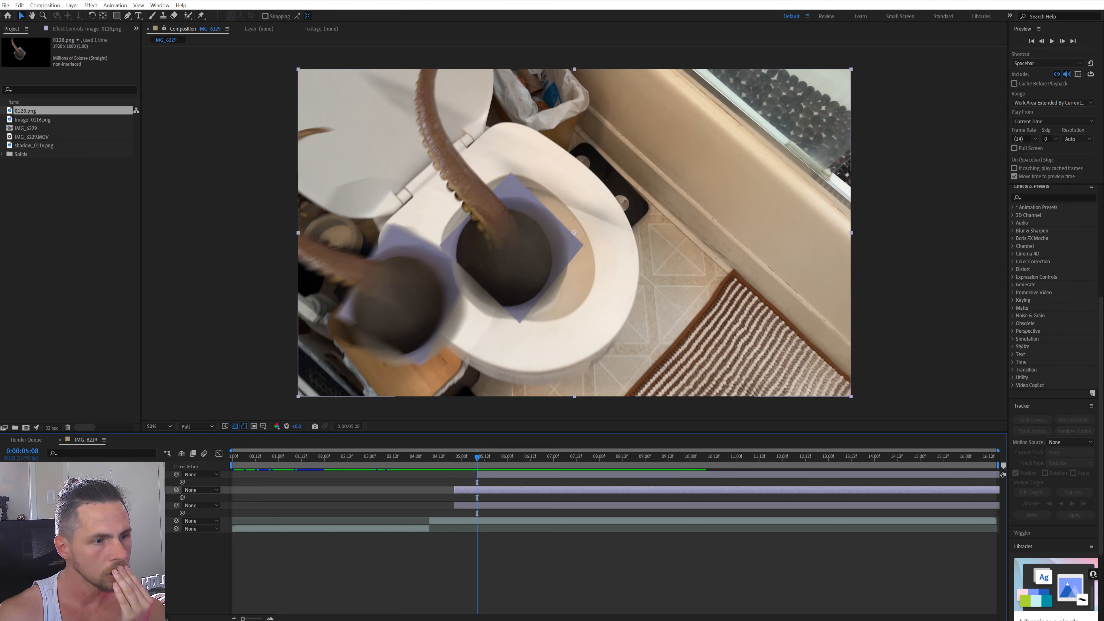
left_click_drag(87, 506, 87, 473)
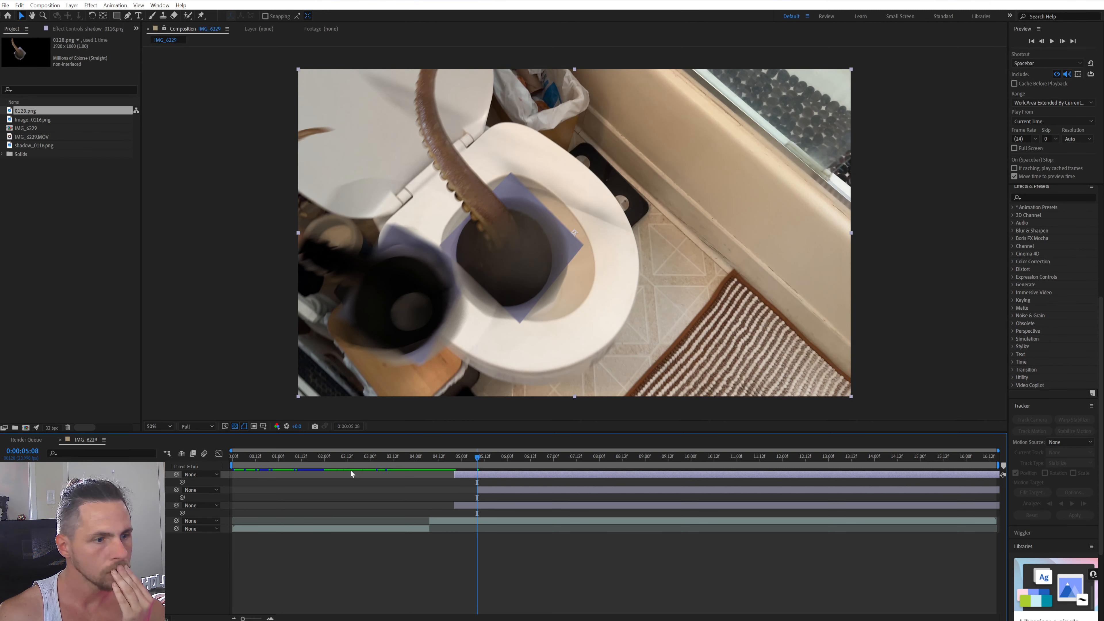
left_click_drag(462, 461, 455, 460)
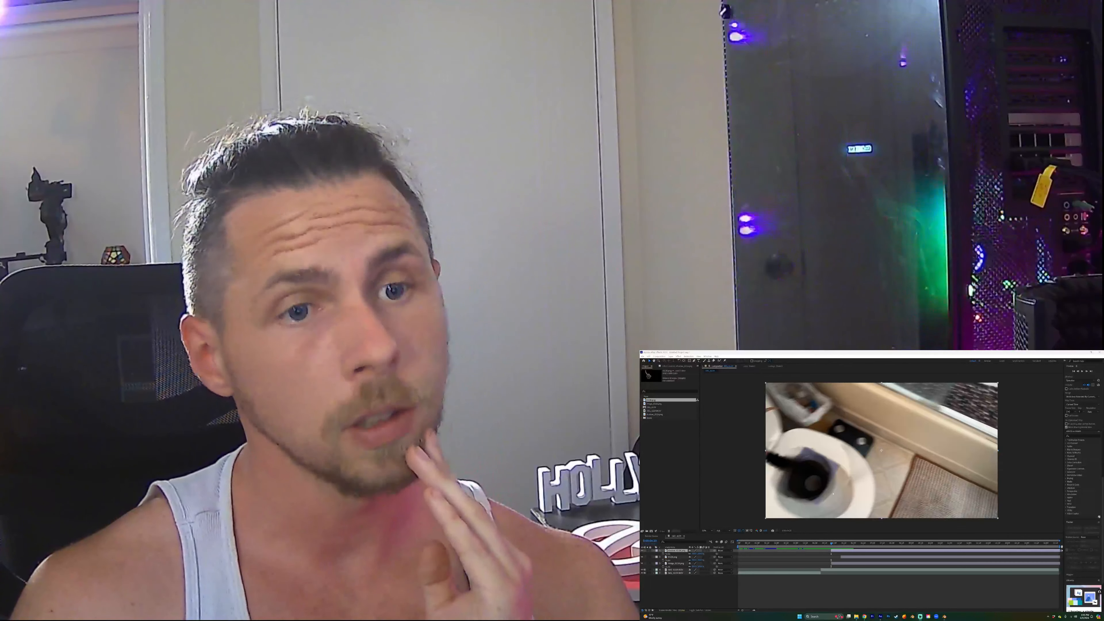
left_click_drag(832, 546, 835, 547)
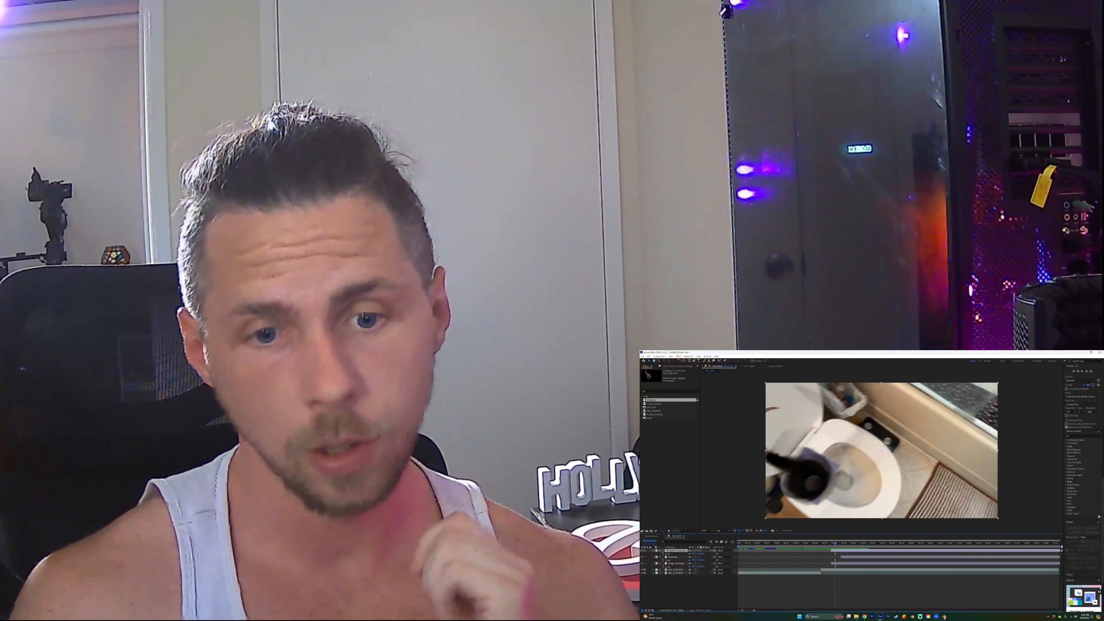
Step: Switch to Blender and examine the tentacle, toilet bowl and surrounding plane geometry from another angle
mouse_move(944, 616)
left_click(908, 596)
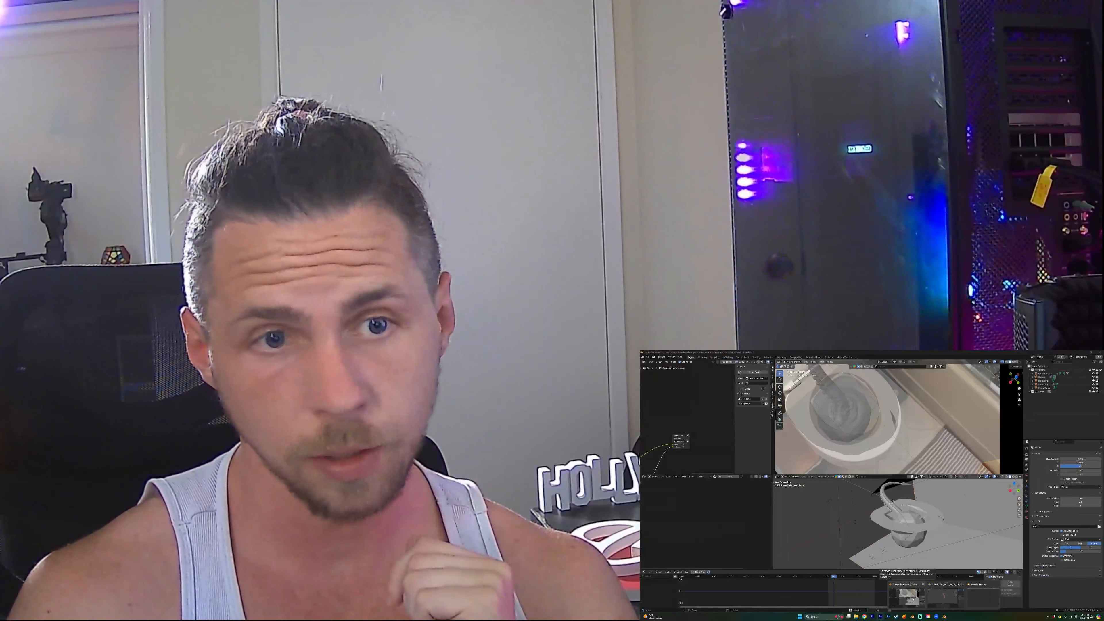
middle_click_drag(925, 525, 980, 505)
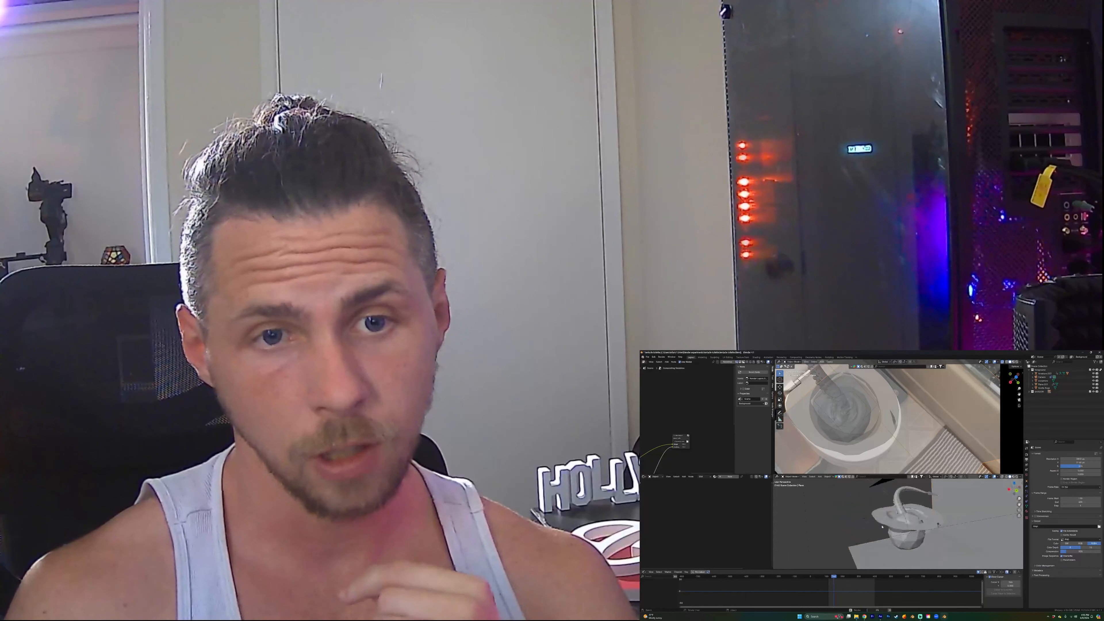